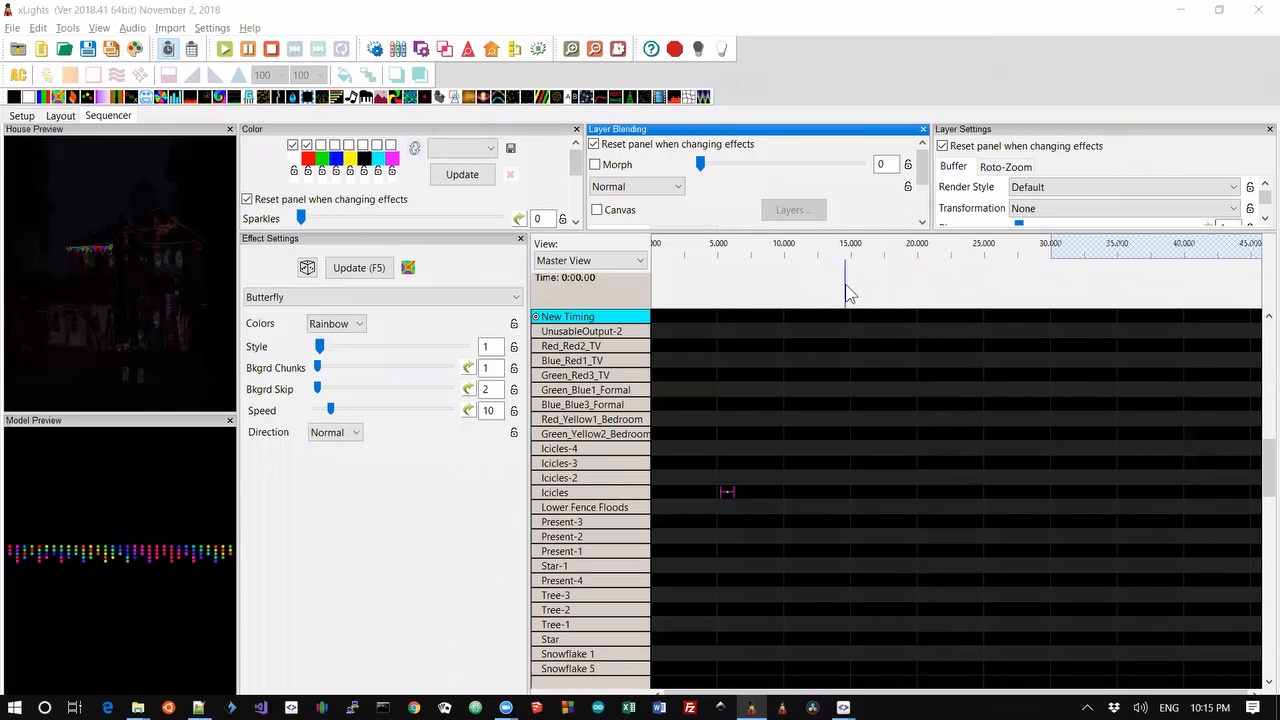
Switch to the release notes in Notepad++ and highlight the 2018.36 entry about preventing LOR data unless timing is a multiple of 10ms.
key(alt+Tab)
click(846, 290)
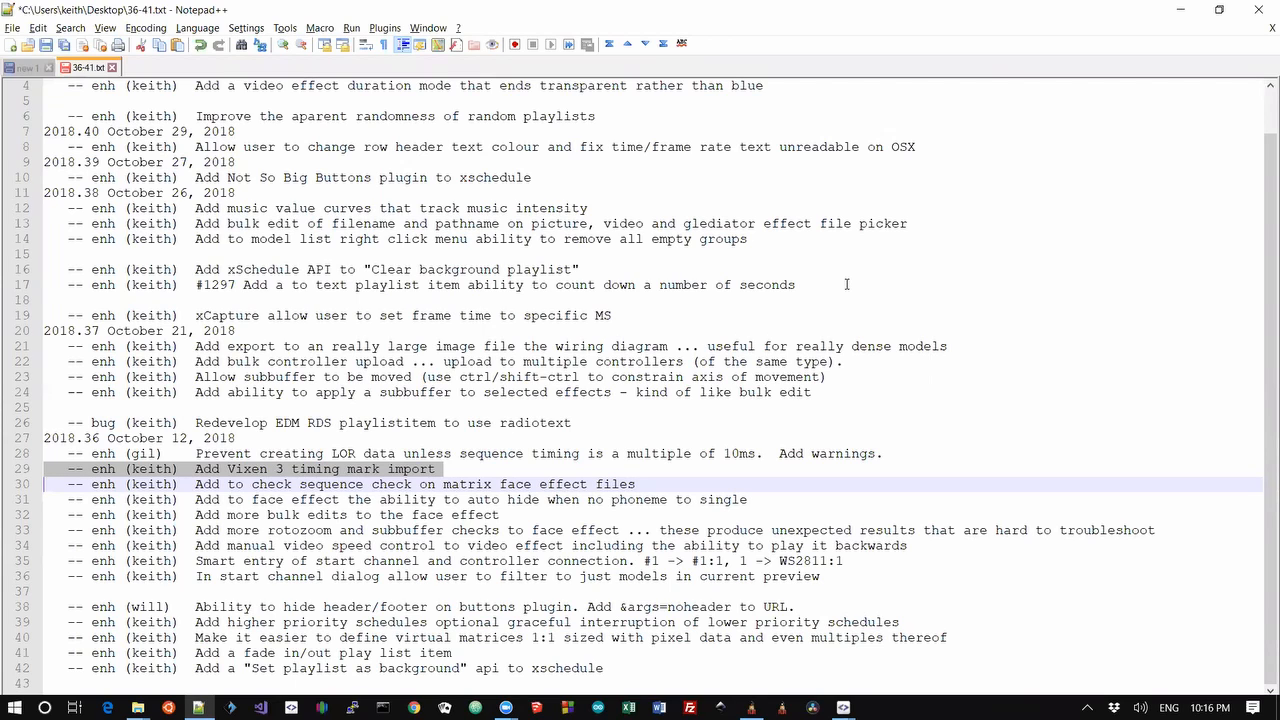
key(Down)
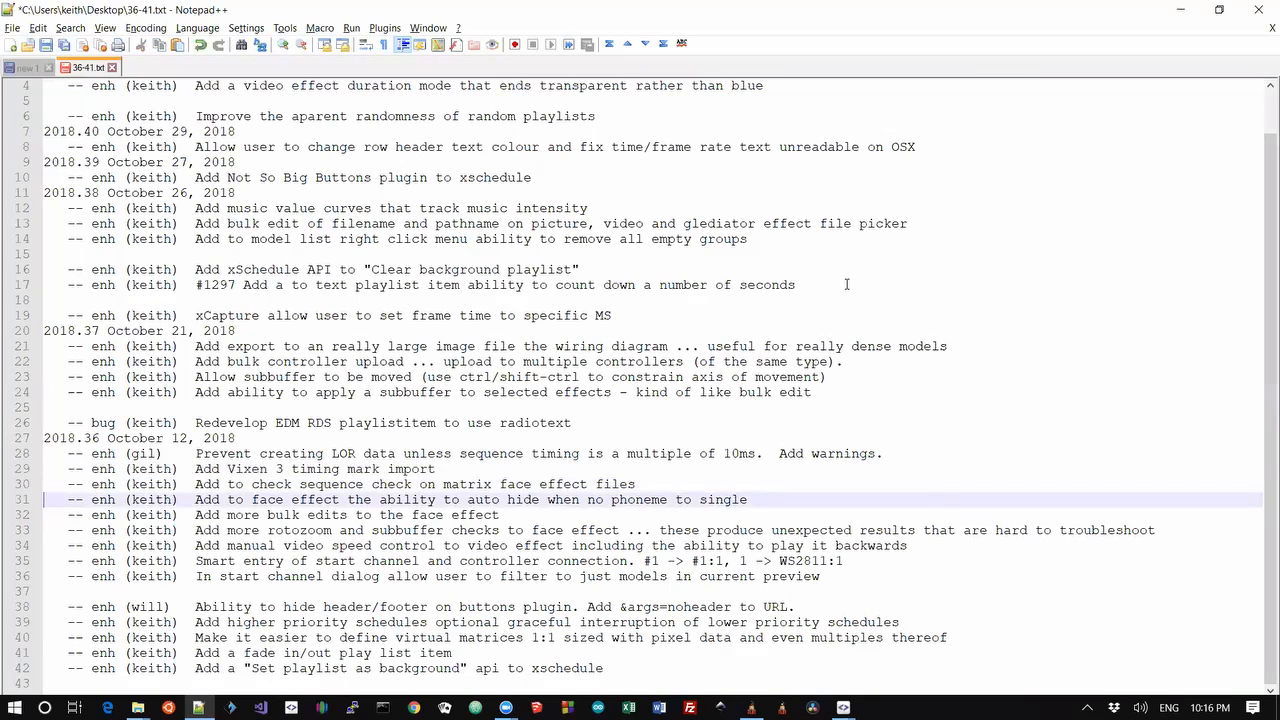
key(Up)
key(Up)
key(shift+Up)
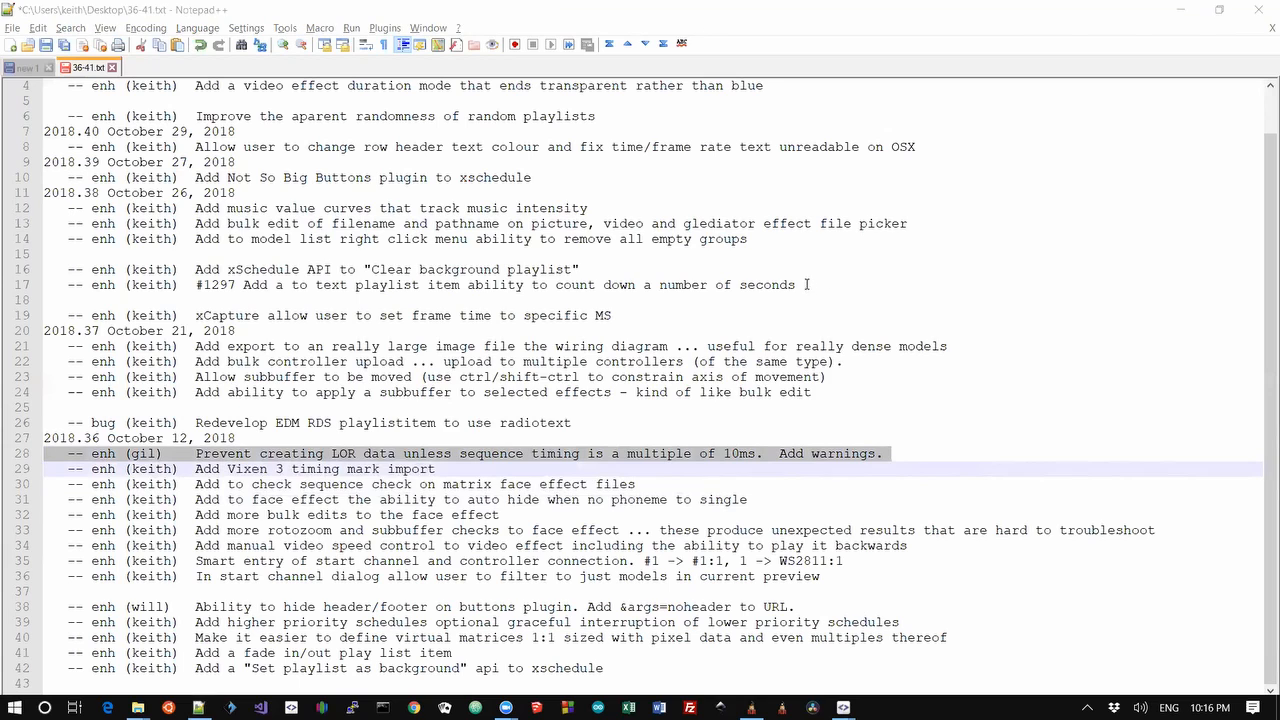
Switch to xLights and check the sequence timing in the Sequence Settings, leaving them as they are.
key(alt+Tab)
click(803, 279)
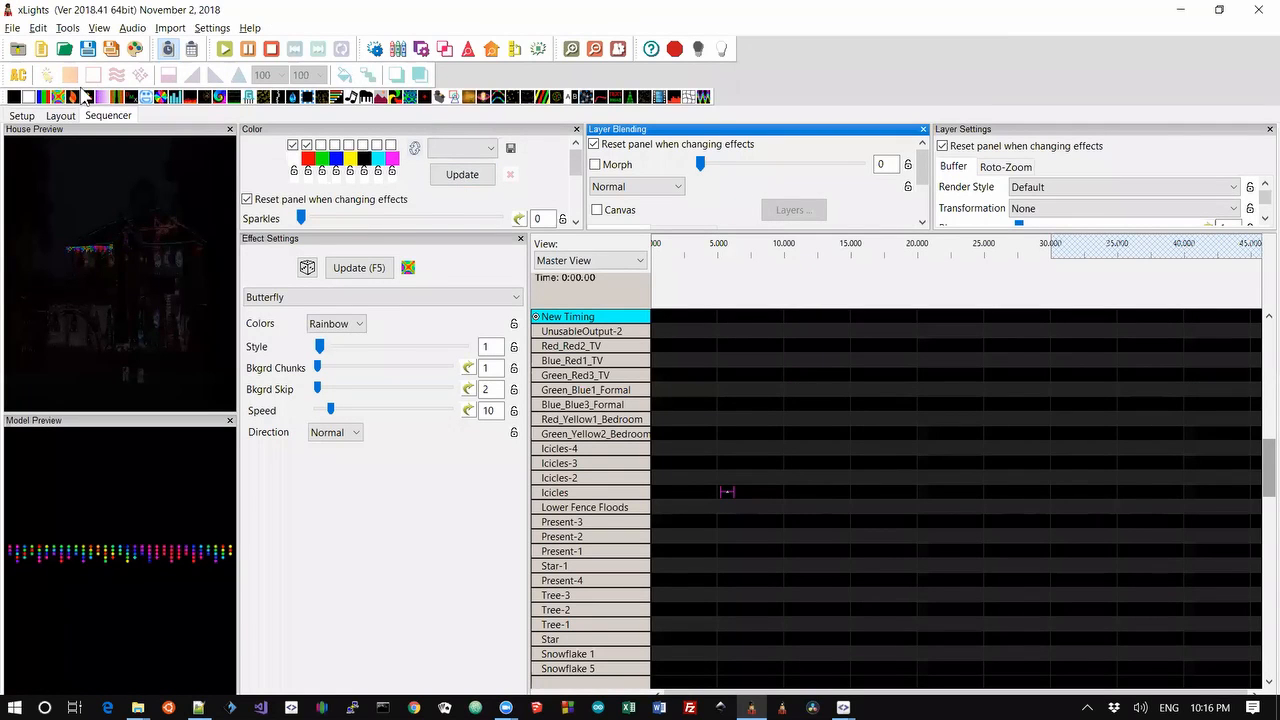
click(212, 28)
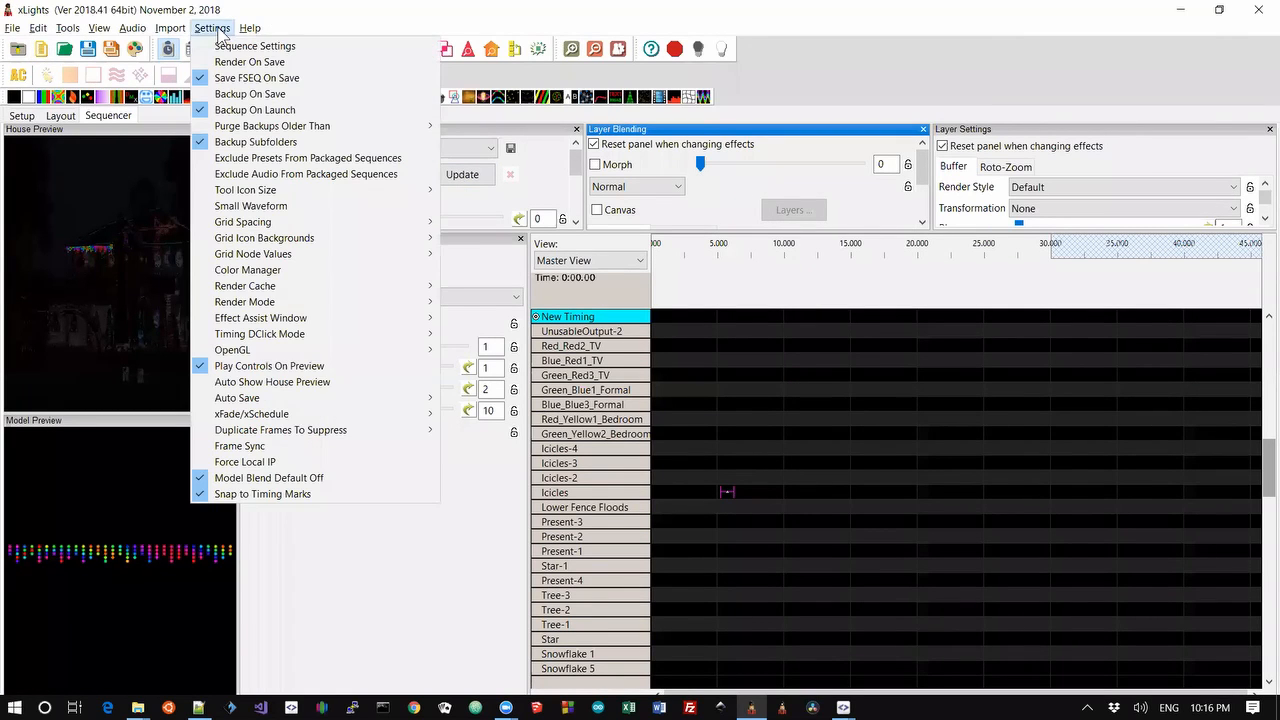
click(222, 43)
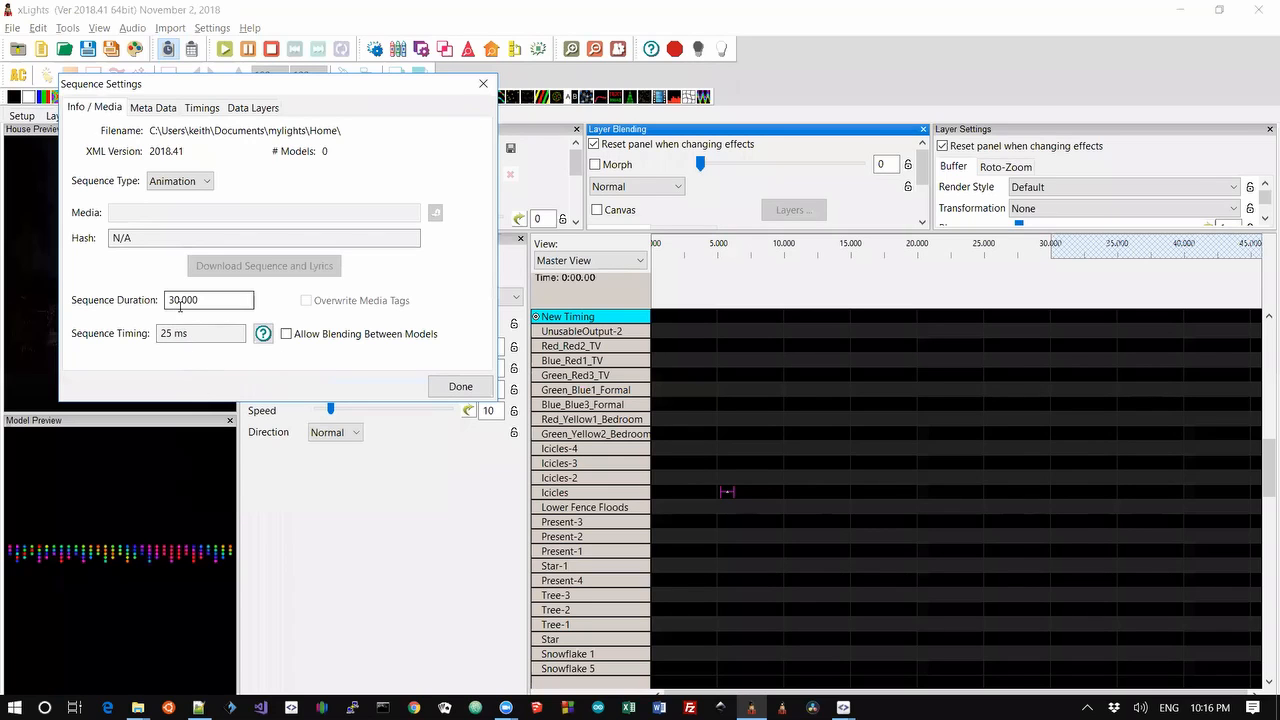
click(461, 387)
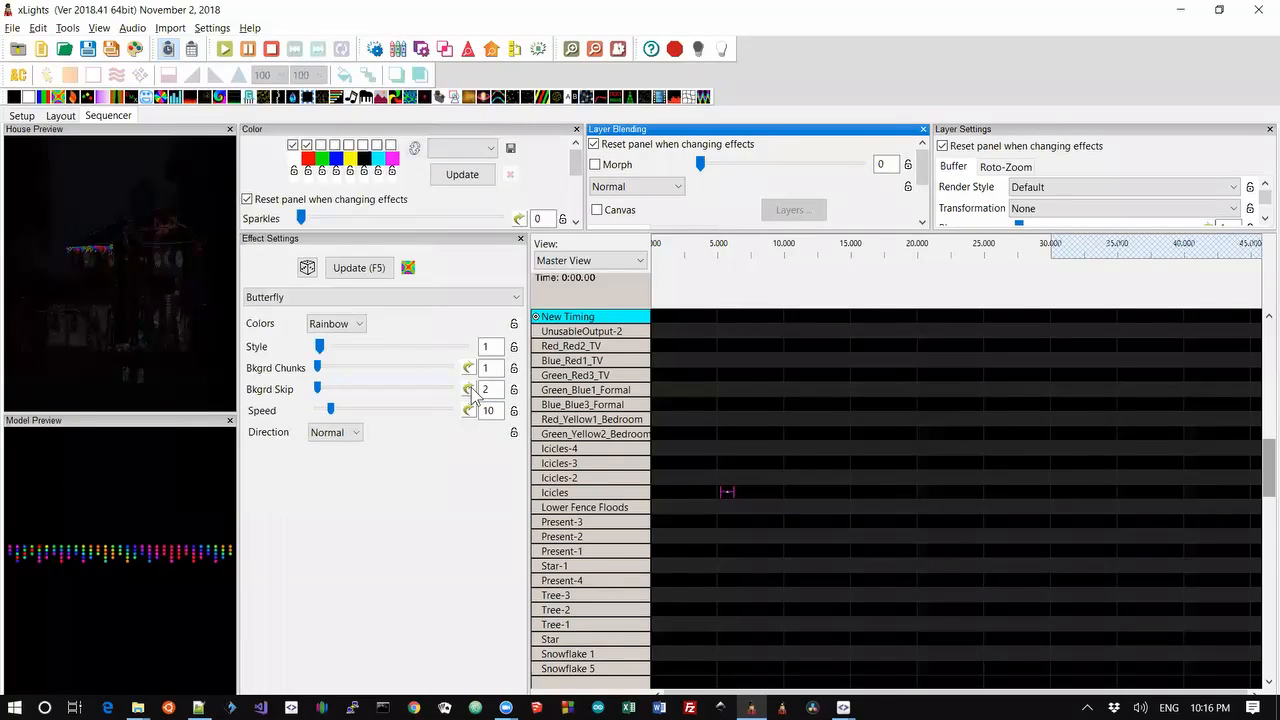
Try to export the Icicles model in LOR Clipboard format as Icicles.lcb.
right_click(560, 491)
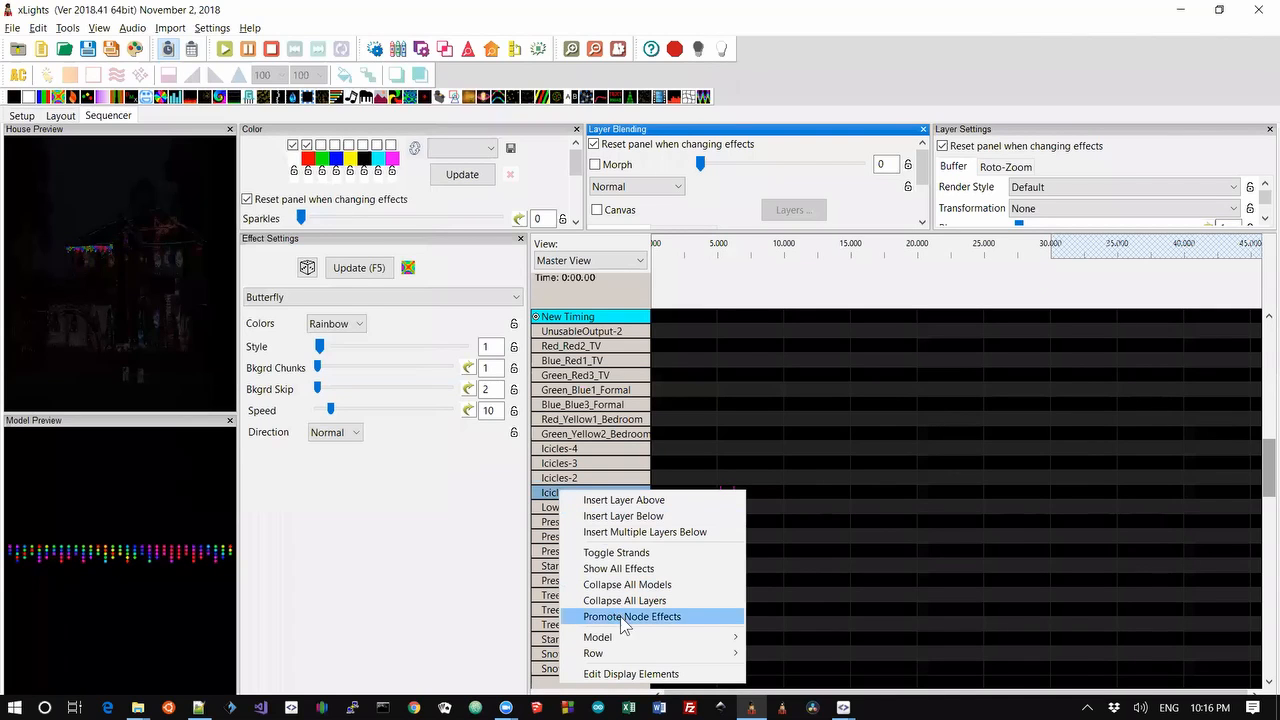
mouse_move(628, 637)
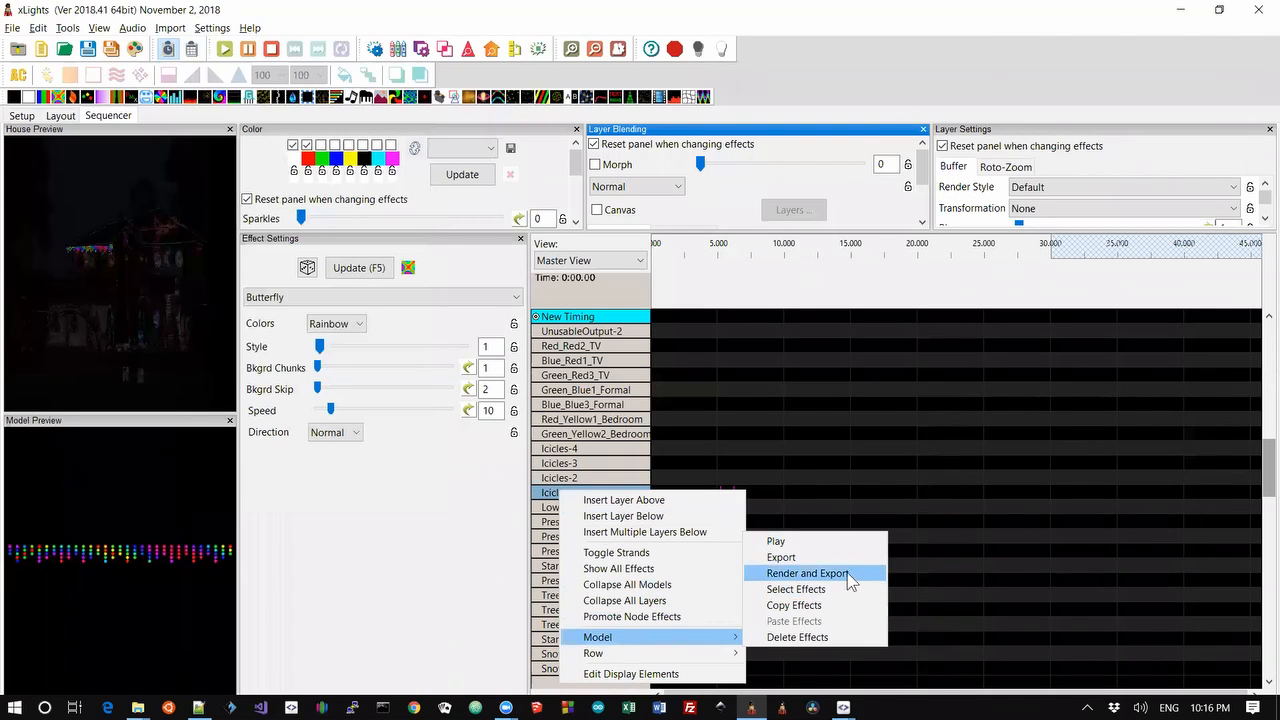
click(838, 558)
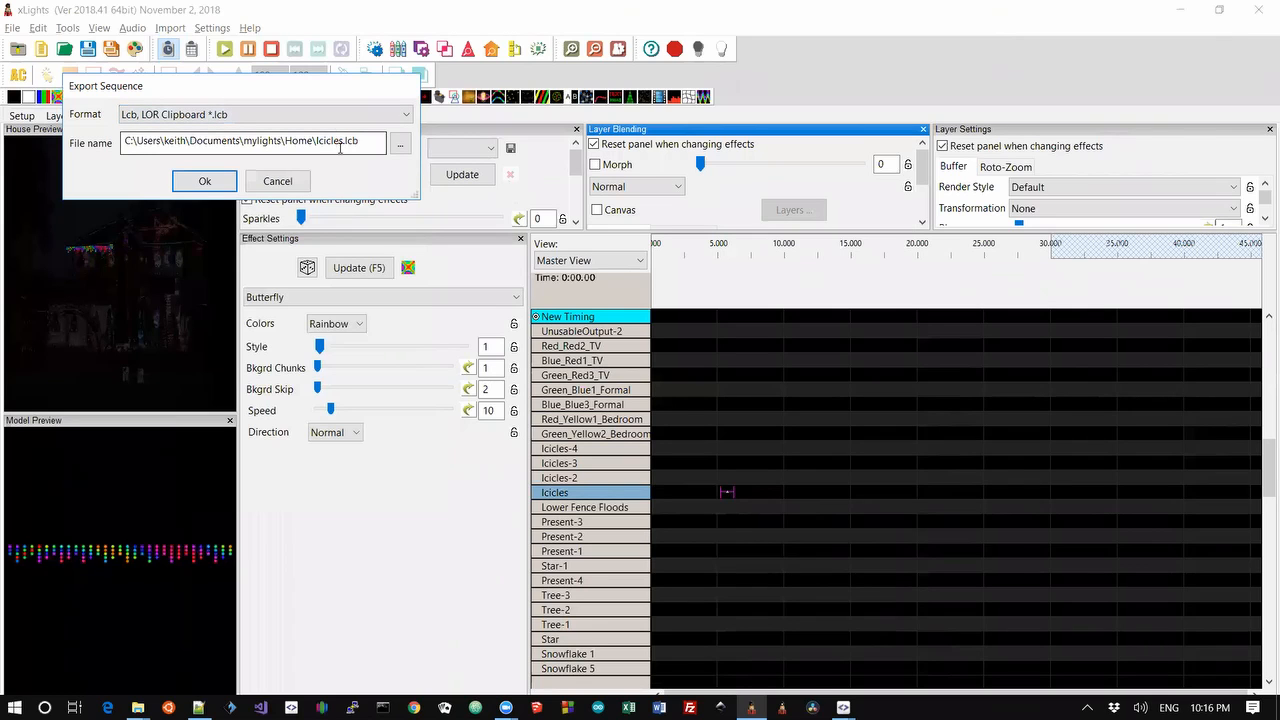
click(205, 180)
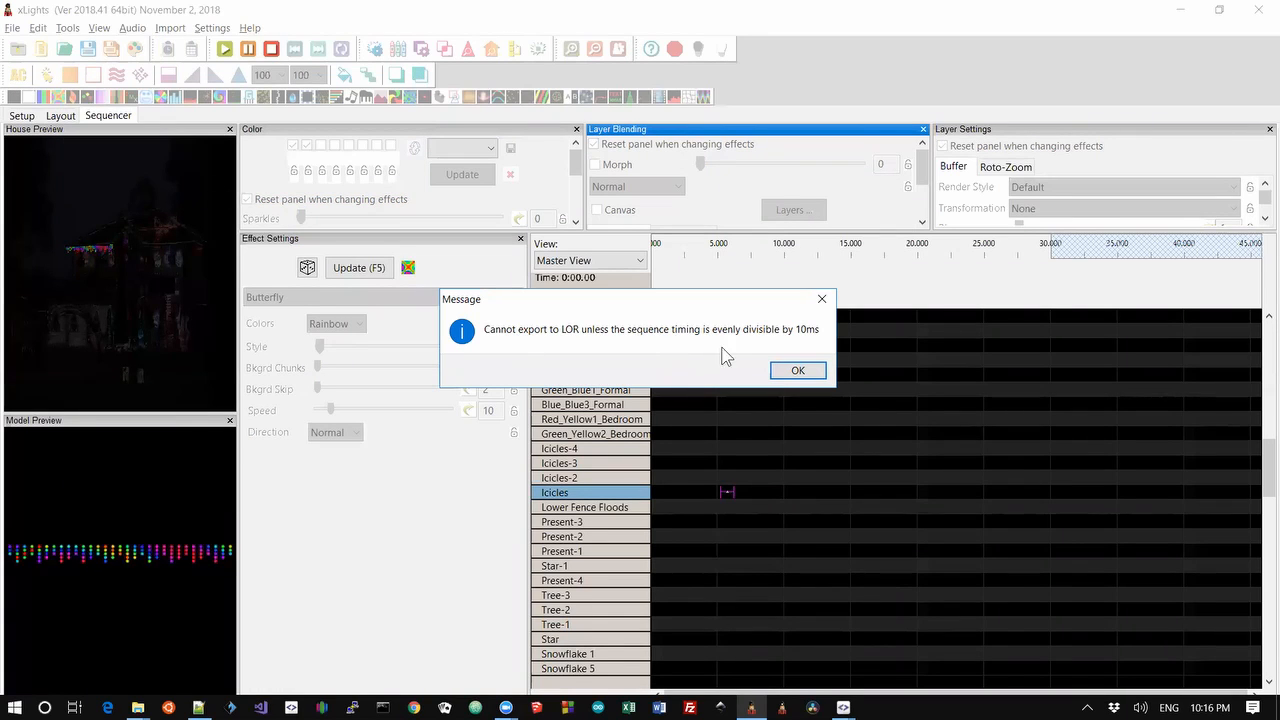
click(816, 366)
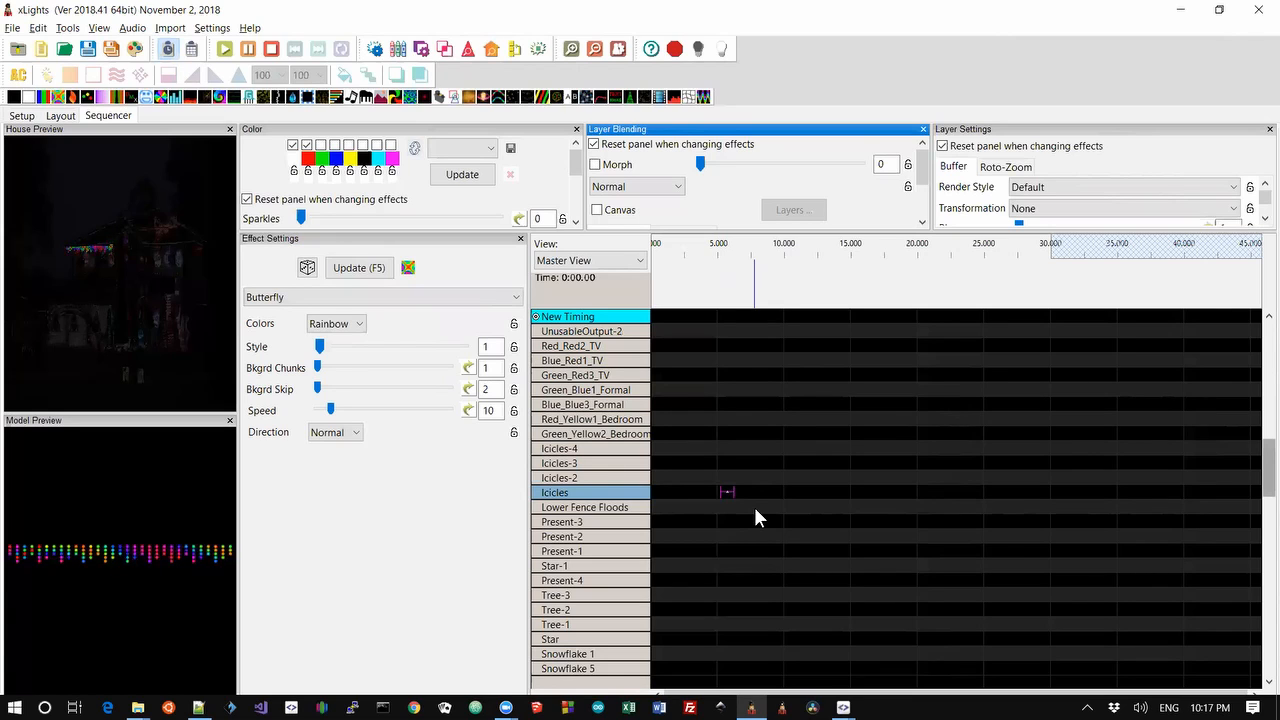
Switch to Notepad++ to read the Vixen 3 timing mark import entry in the release notes, and return to xLights.
click(610, 348)
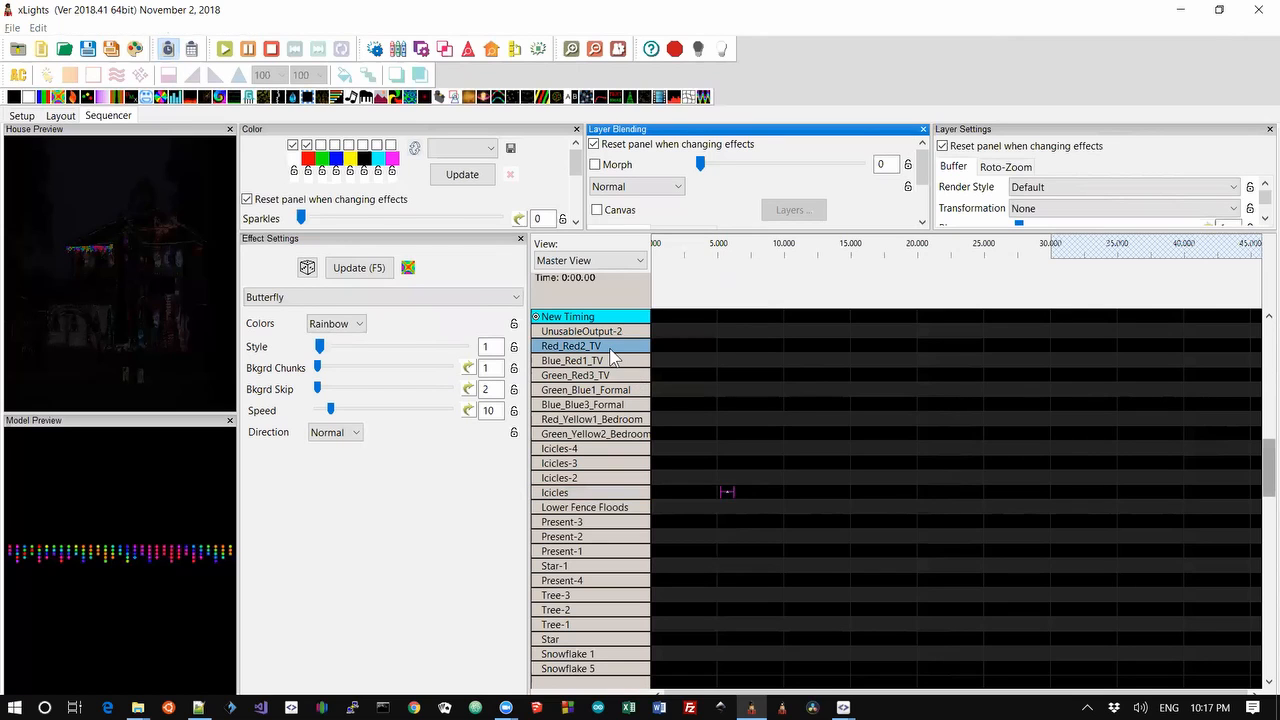
key(alt+Tab)
key(Tab)
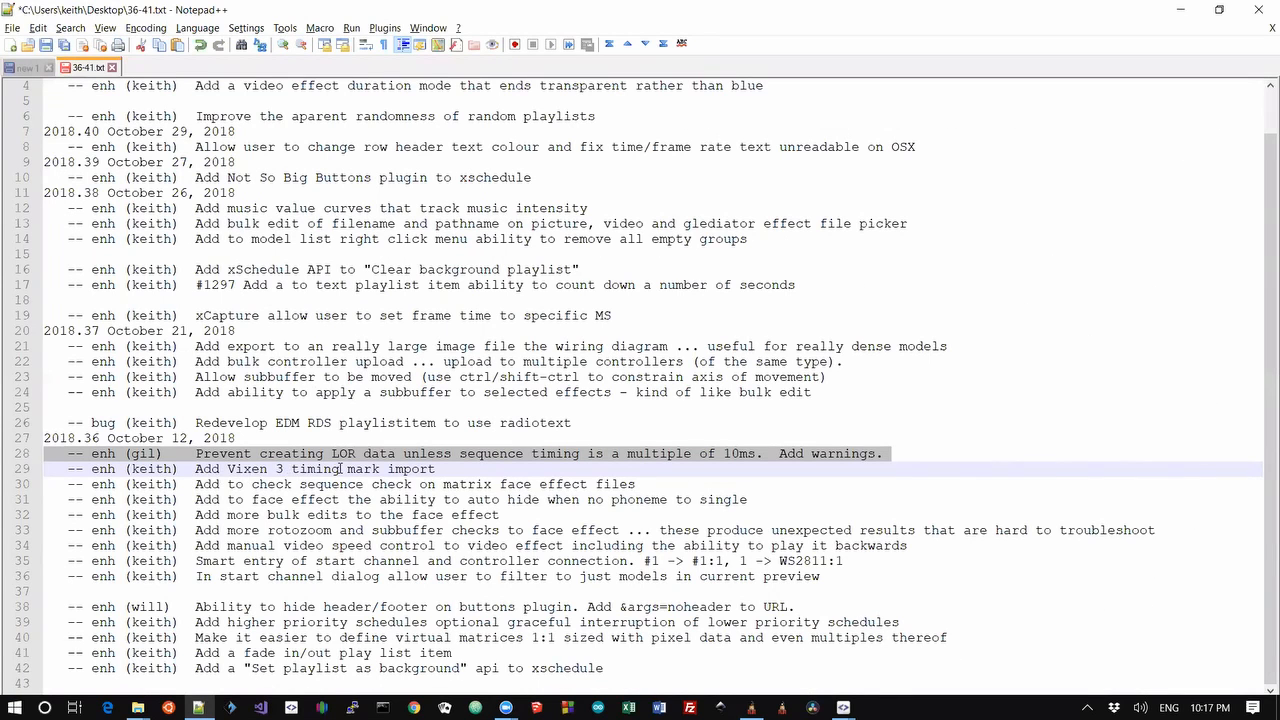
key(alt+Tab)
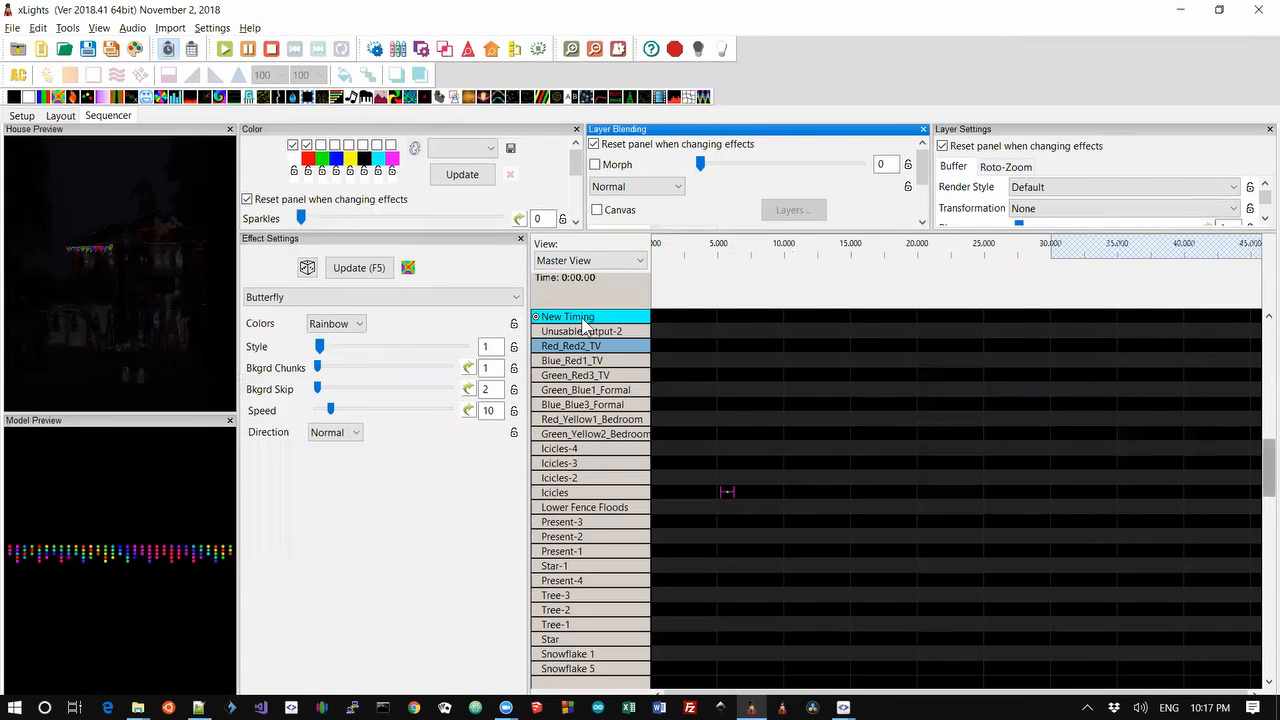
Start a timing track import and open the Vixen 3 file LegoSong4.tim.
right_click(583, 320)
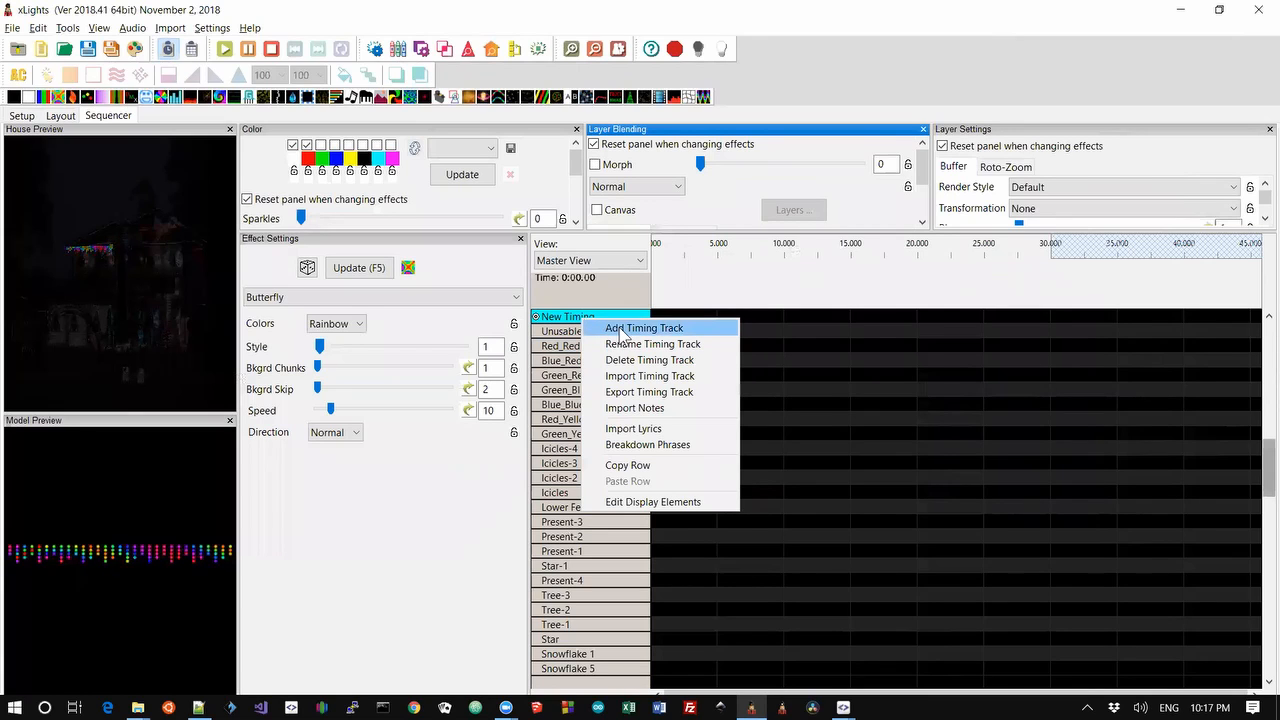
click(667, 385)
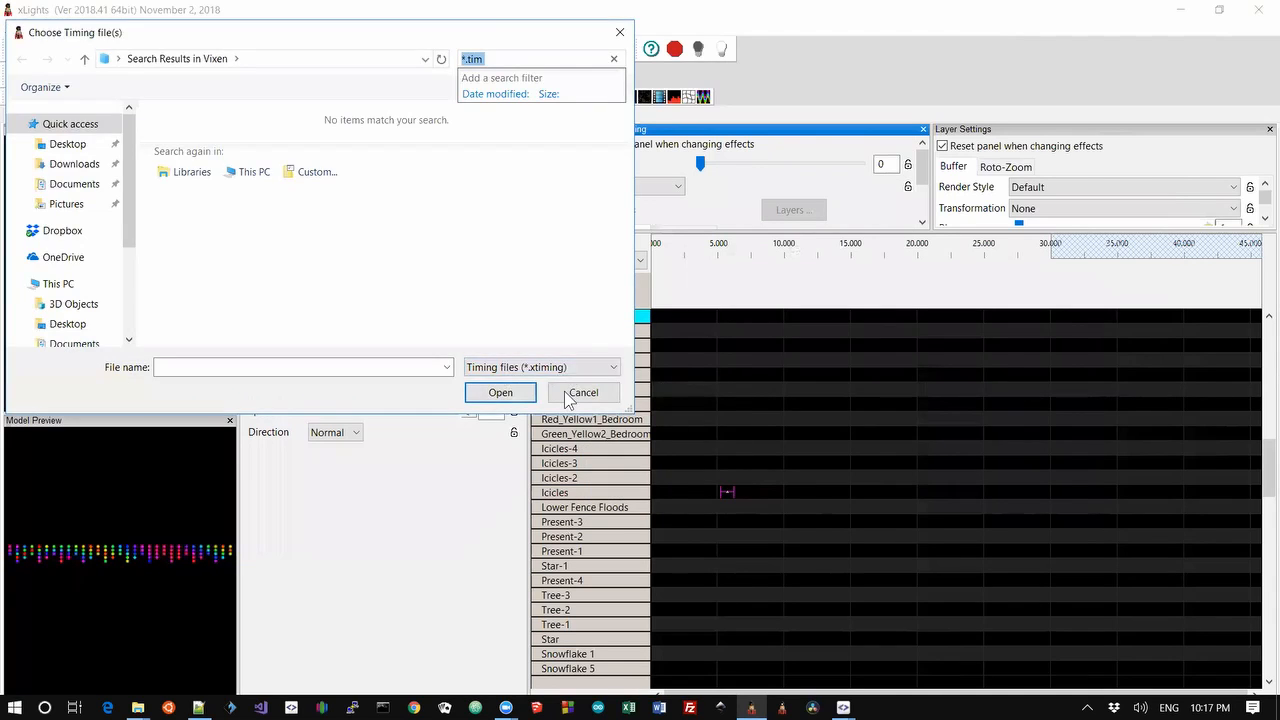
click(553, 377)
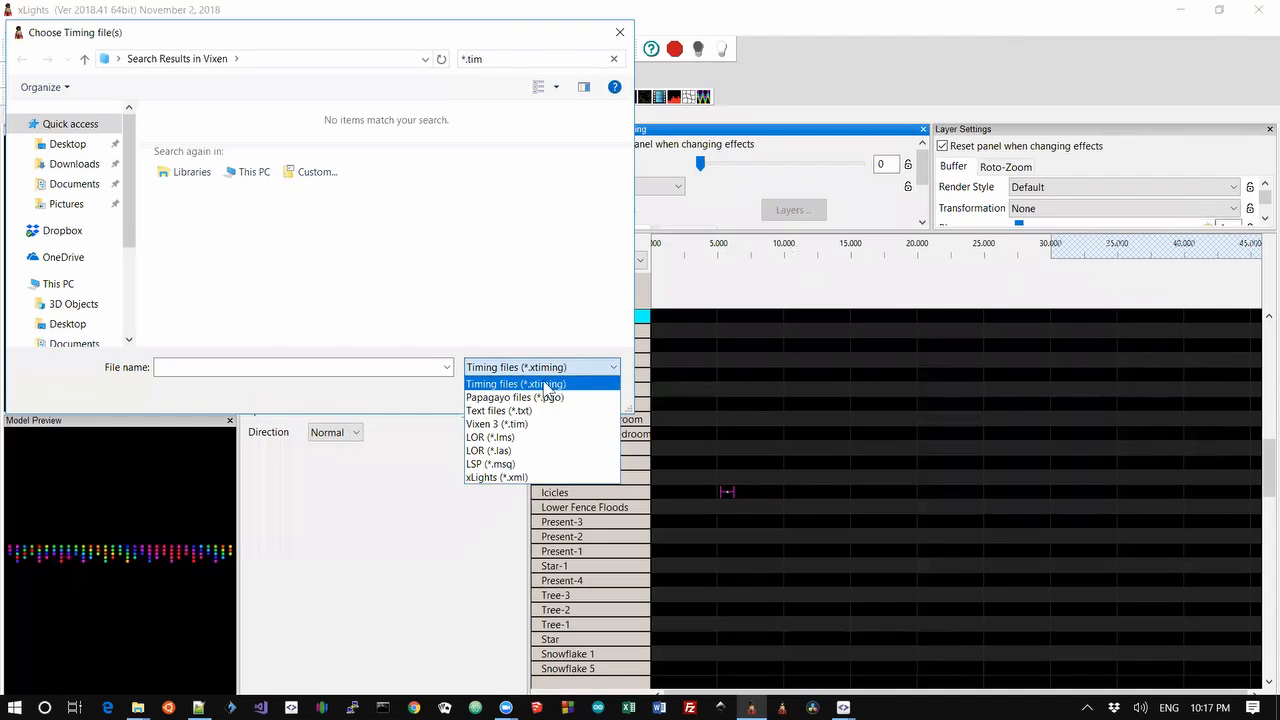
click(524, 421)
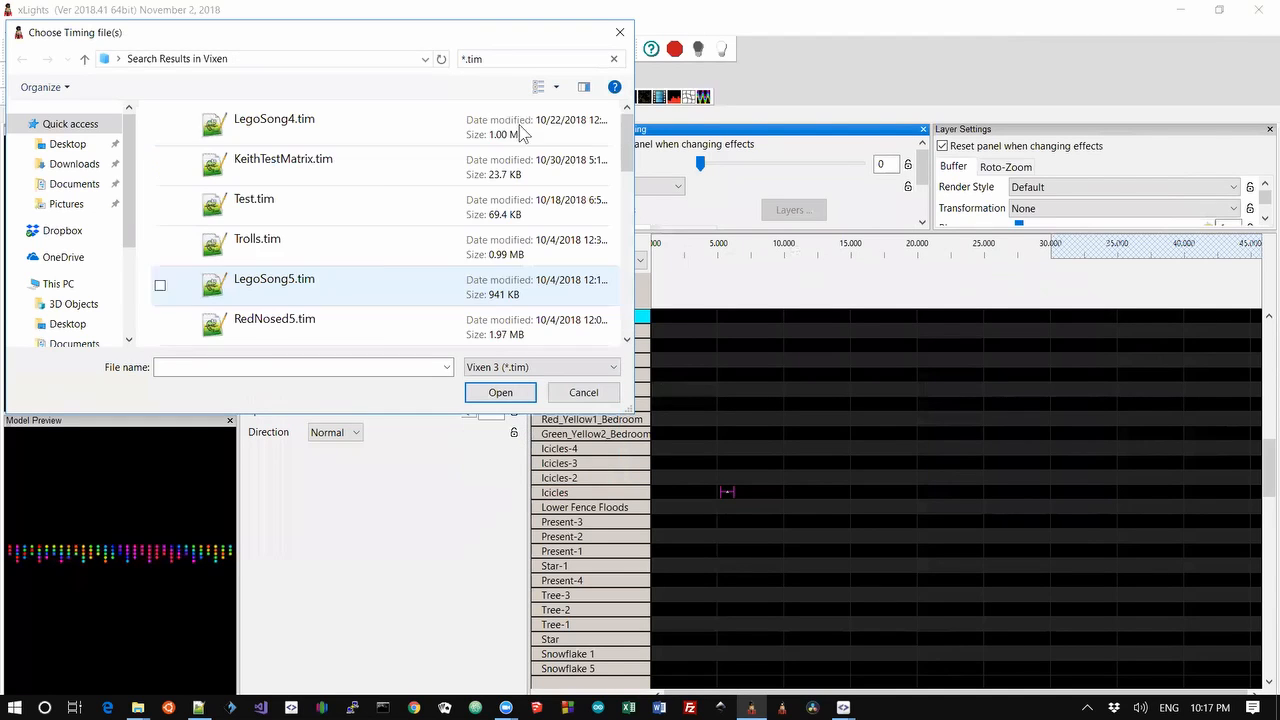
click(326, 138)
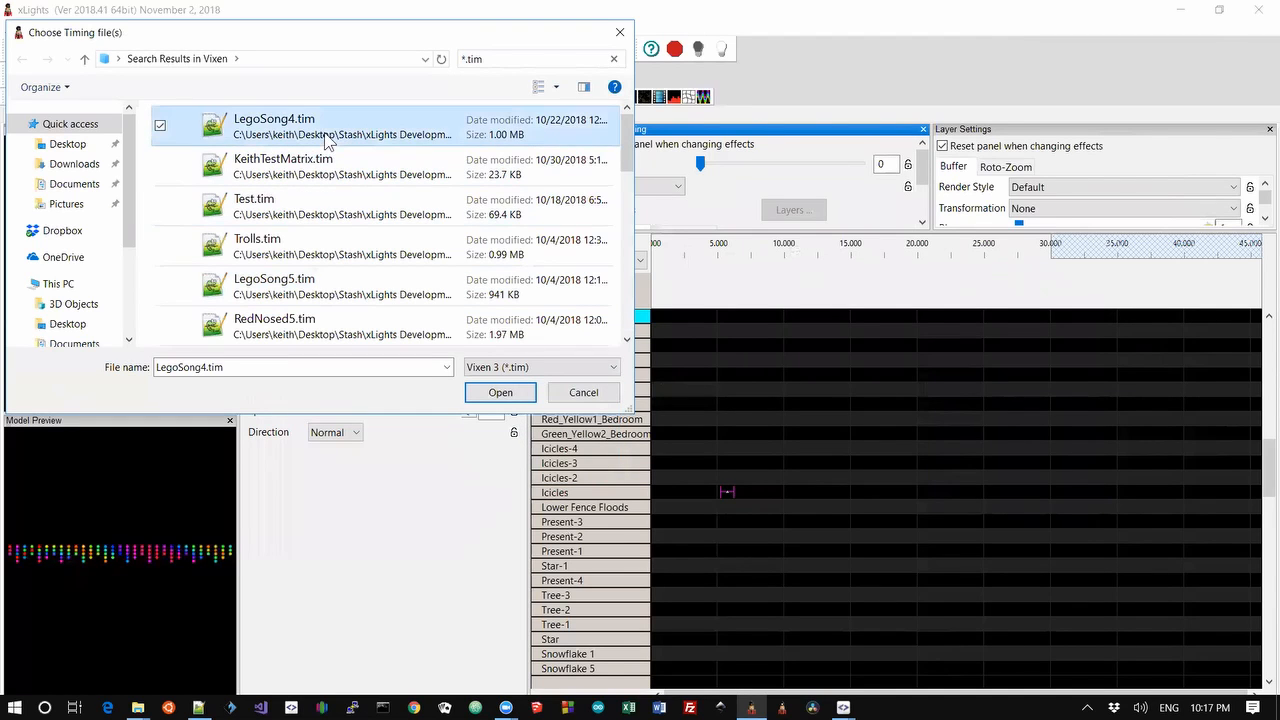
click(511, 397)
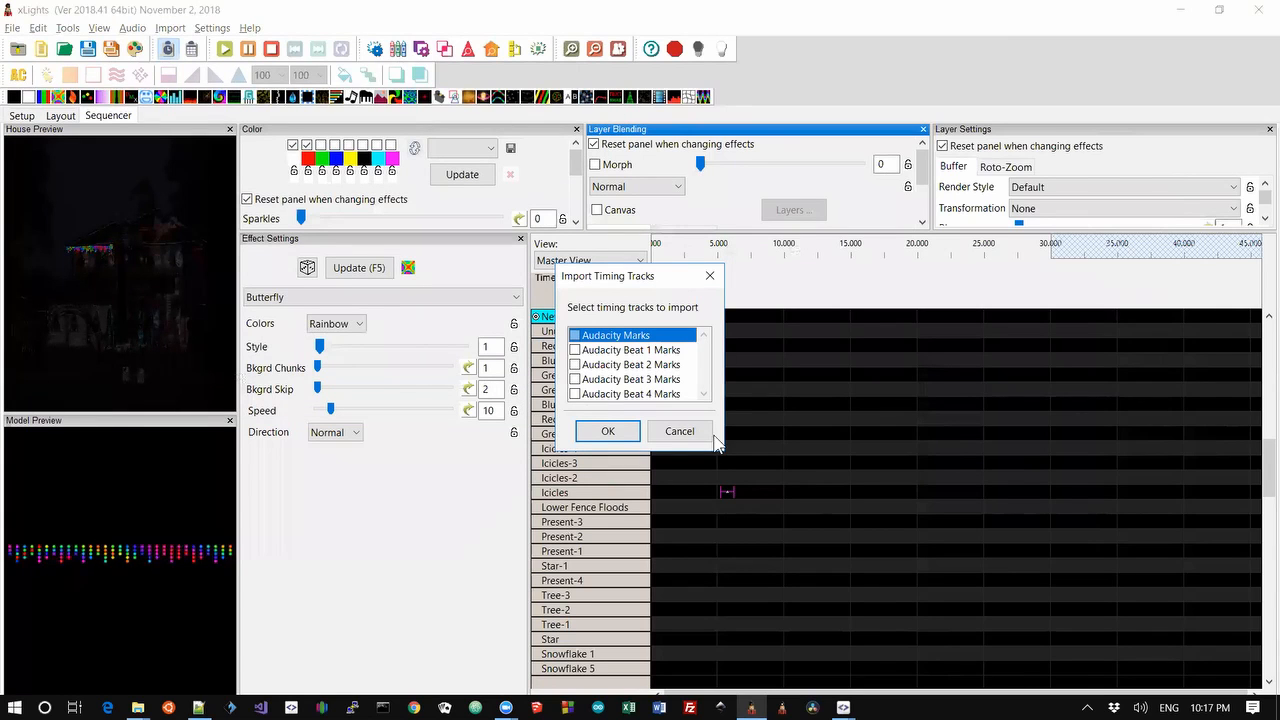
Import the Audacity Beat 1, Beat 3 and Beat 4 Marks timing tracks from the Vixen file.
drag(719, 447, 876, 568)
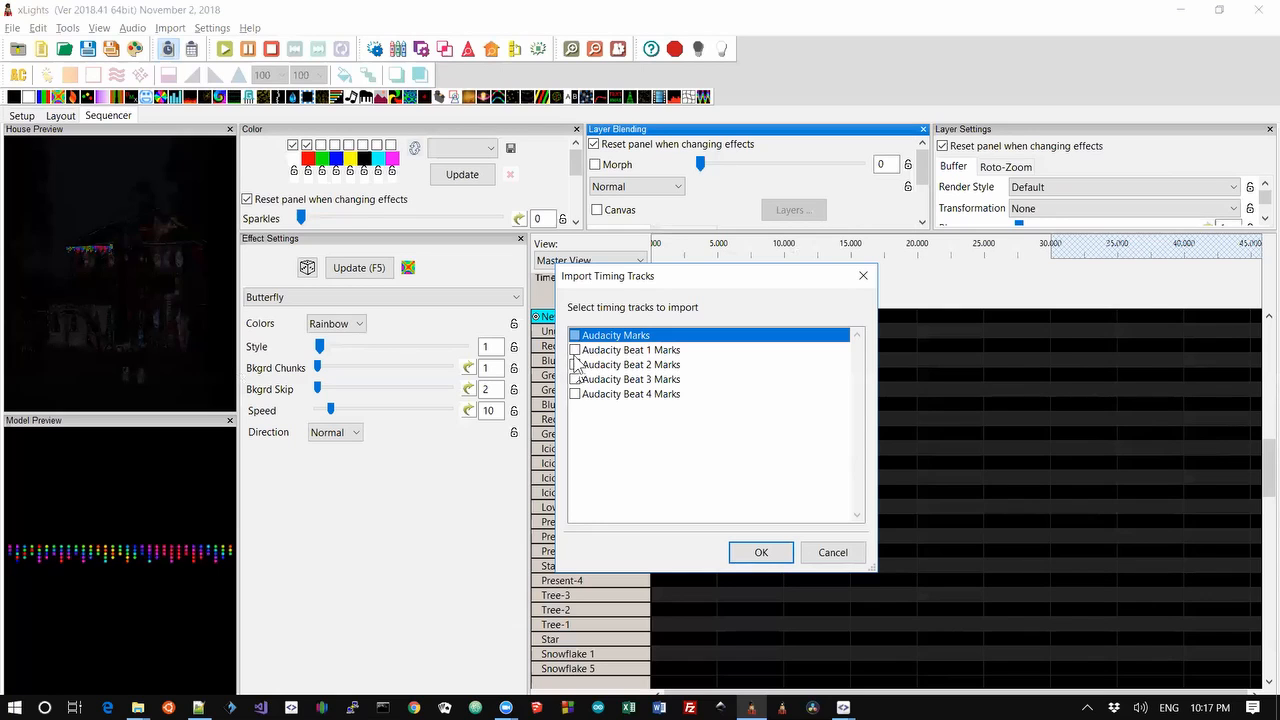
click(574, 350)
click(574, 379)
click(574, 395)
click(759, 552)
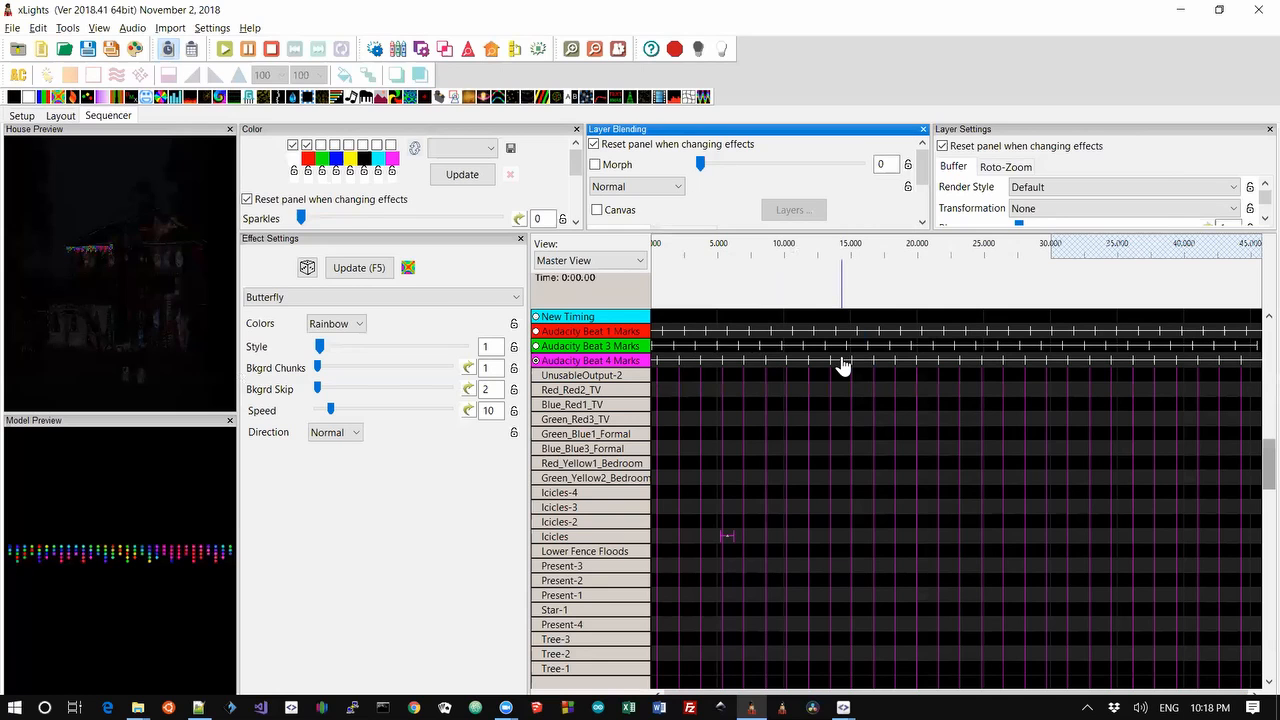
Switch to the release notes in Notepad++ and highlight the Vixen 3 timing mark import entry.
key(alt+Tab)
key(alt+Tab)
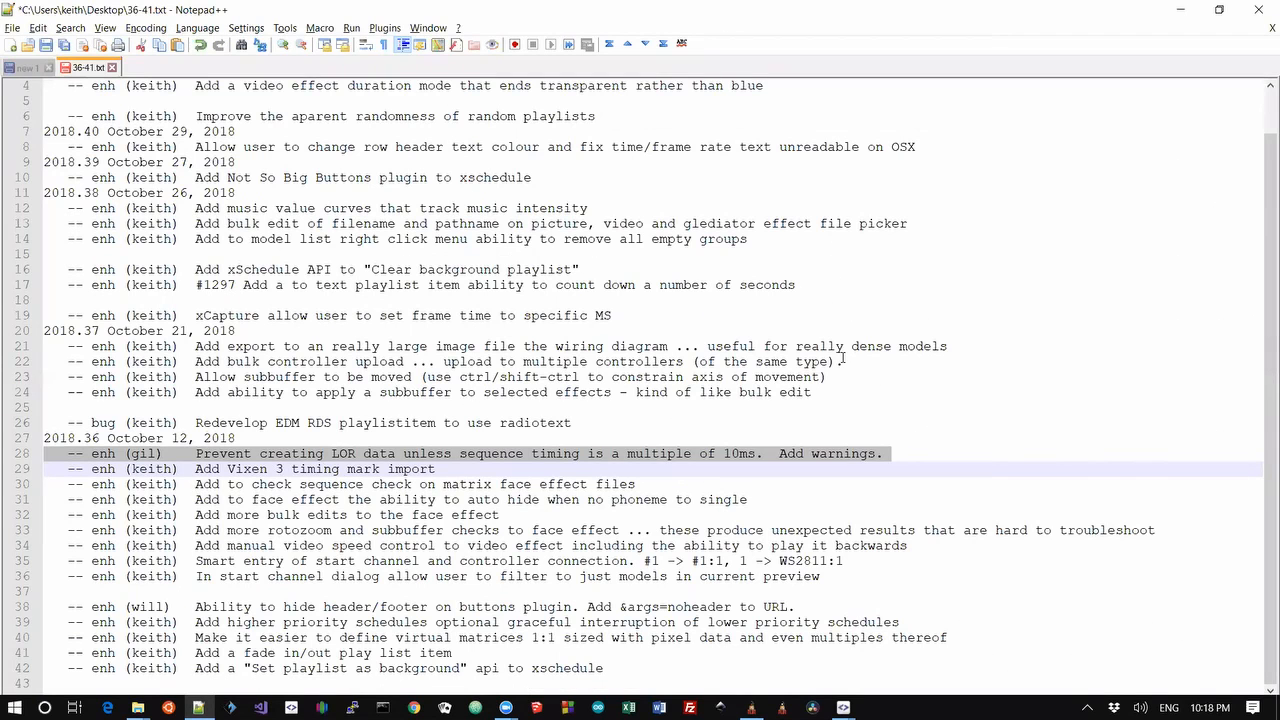
key(Down)
key(Up)
key(shift+Down)
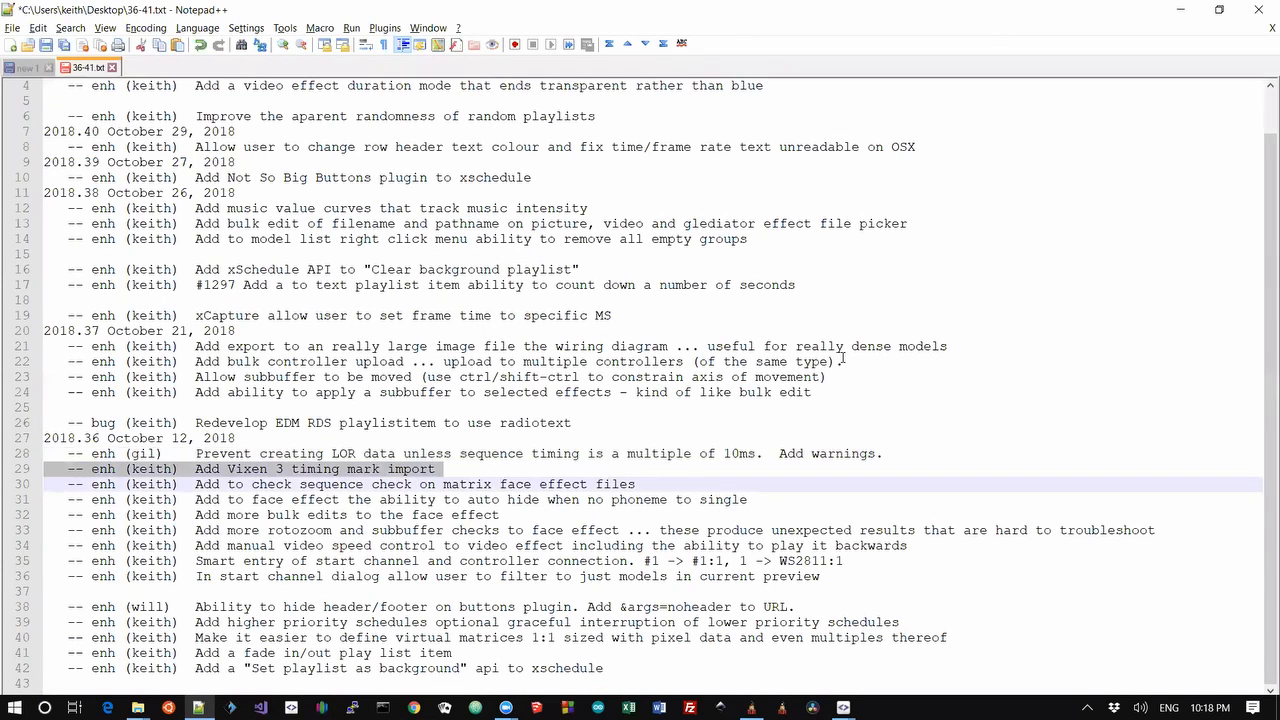
key(Right)
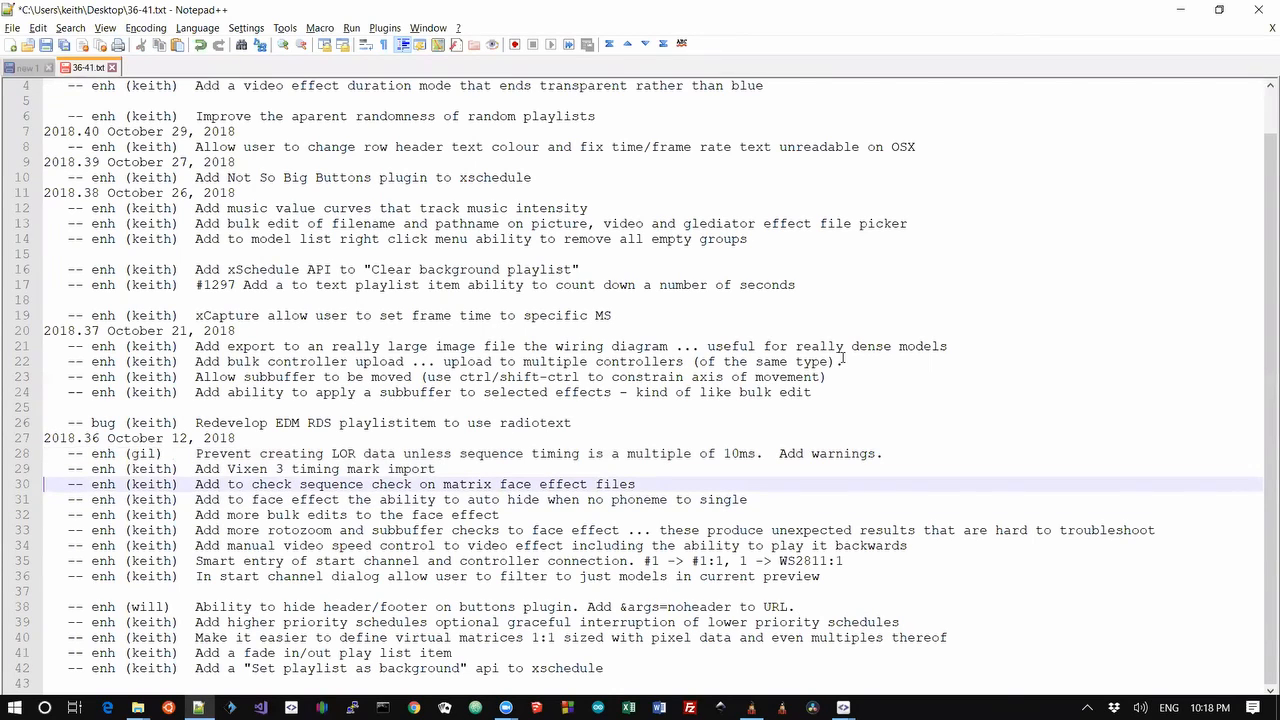
Highlight the release note about the check sequence check on matrix face effect files.
key(shift+Down)
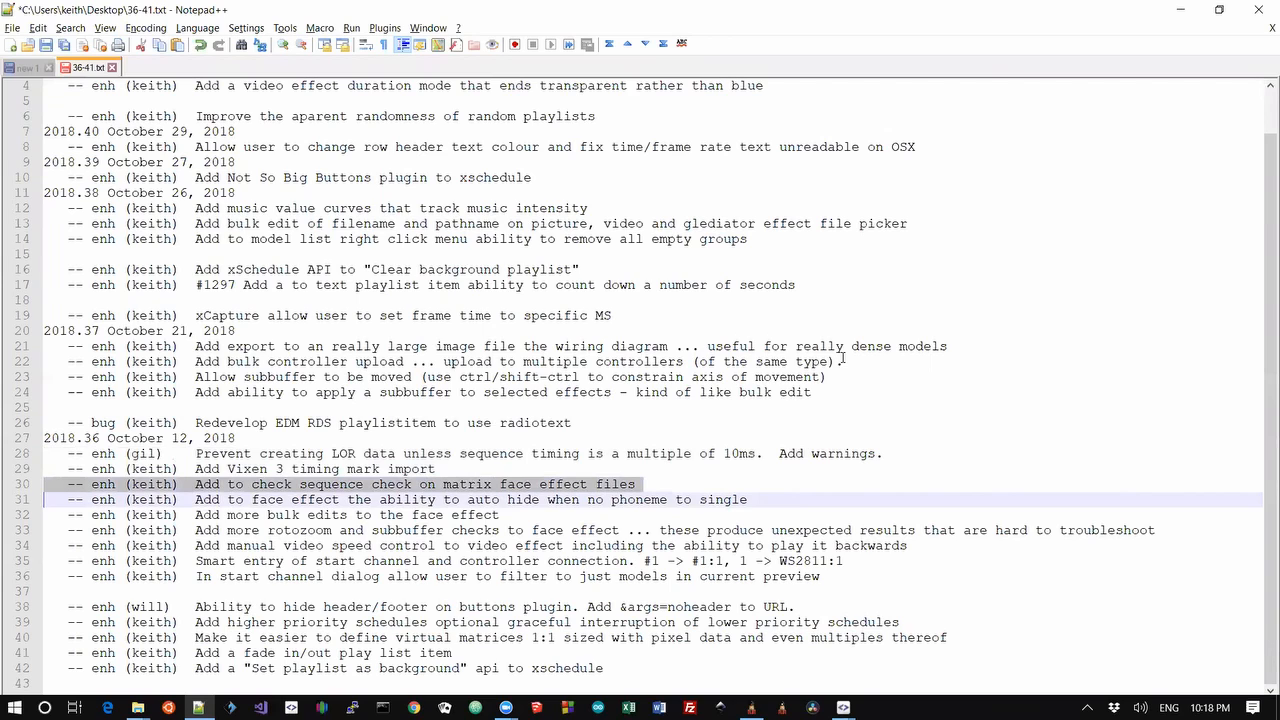
key(Left)
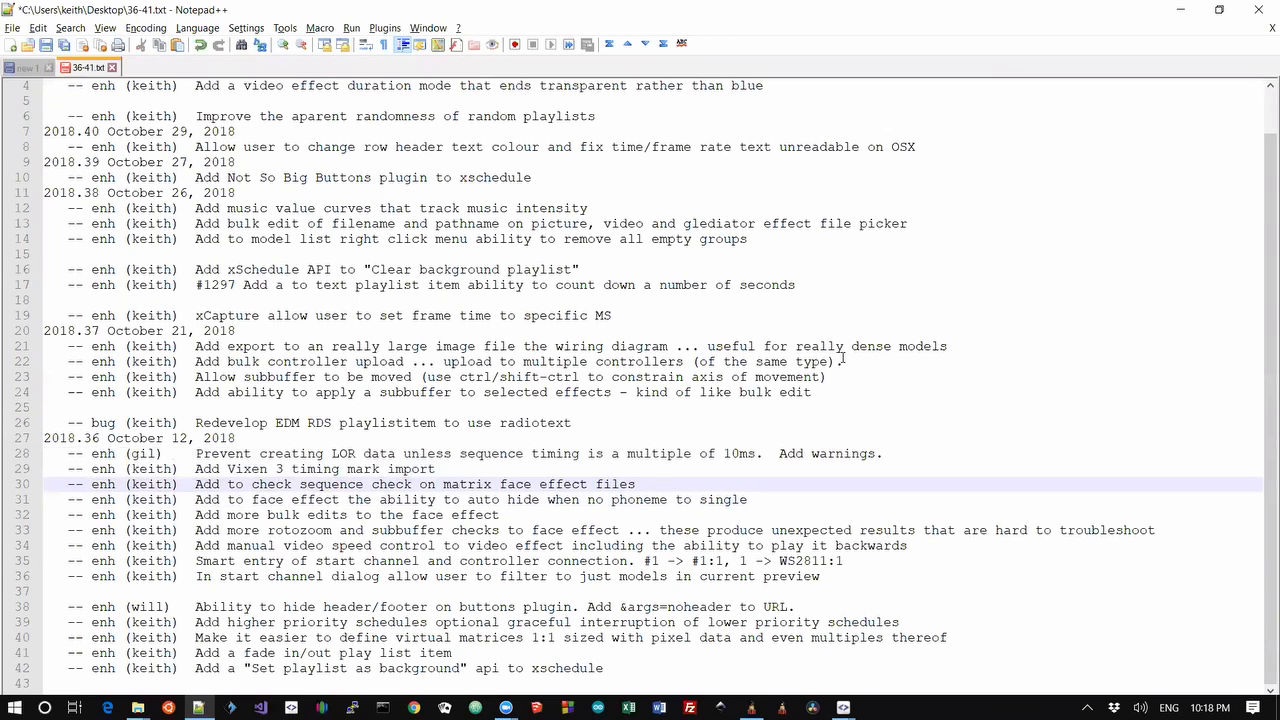
key(Down)
key(Up)
key(shift+Down)
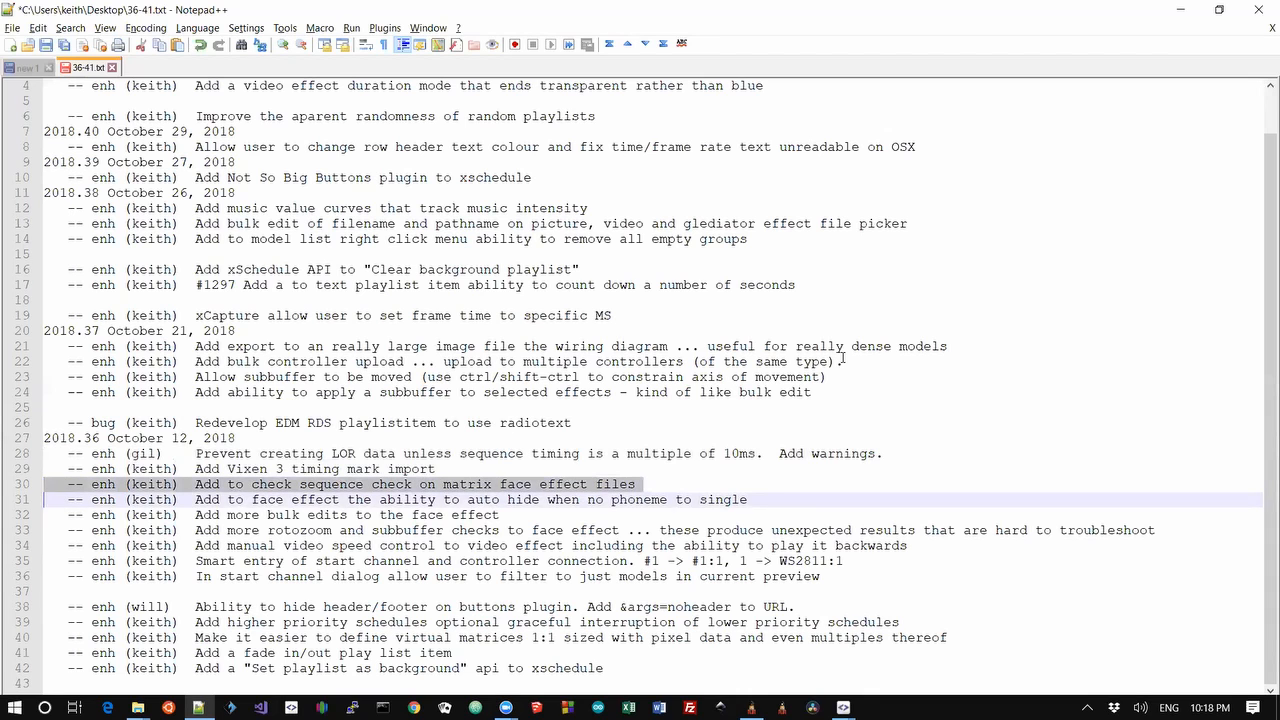
key(shift+Down)
key(shift+Up)
Switch to xLights and place a Faces effect on the Present-4 row between the timing marks just after 5 seconds.
key(alt+Tab)
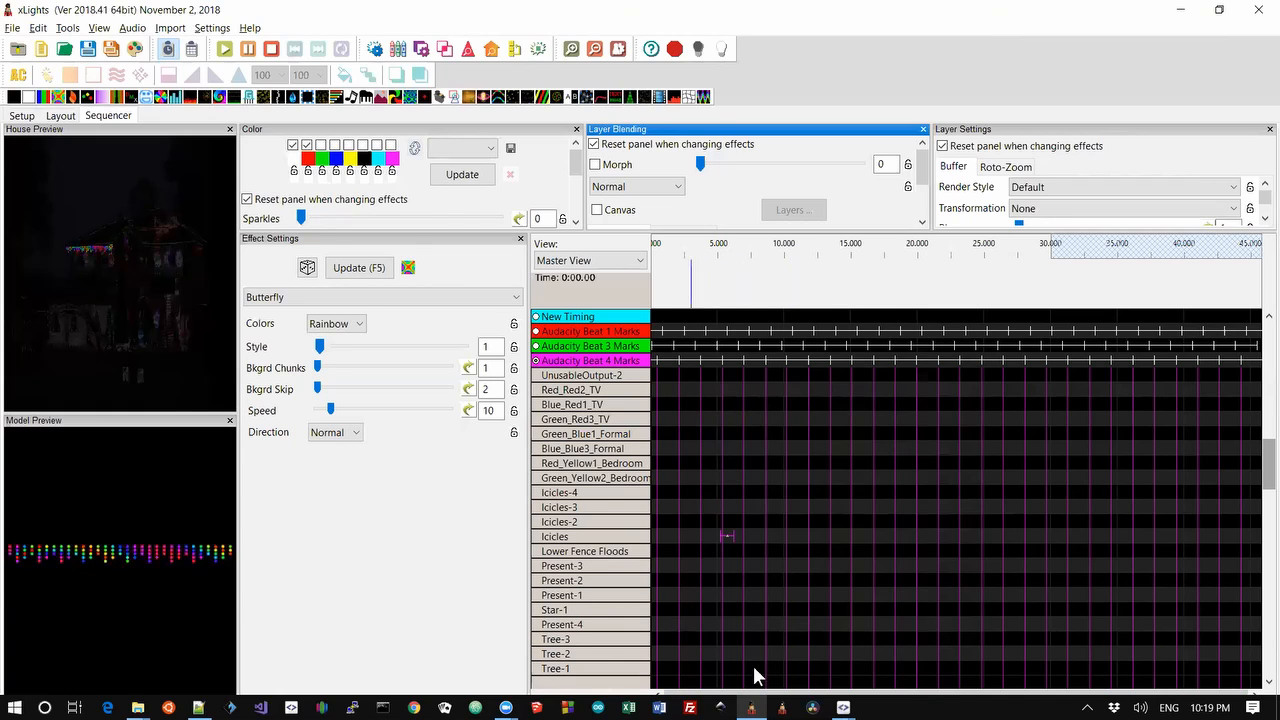
click(157, 96)
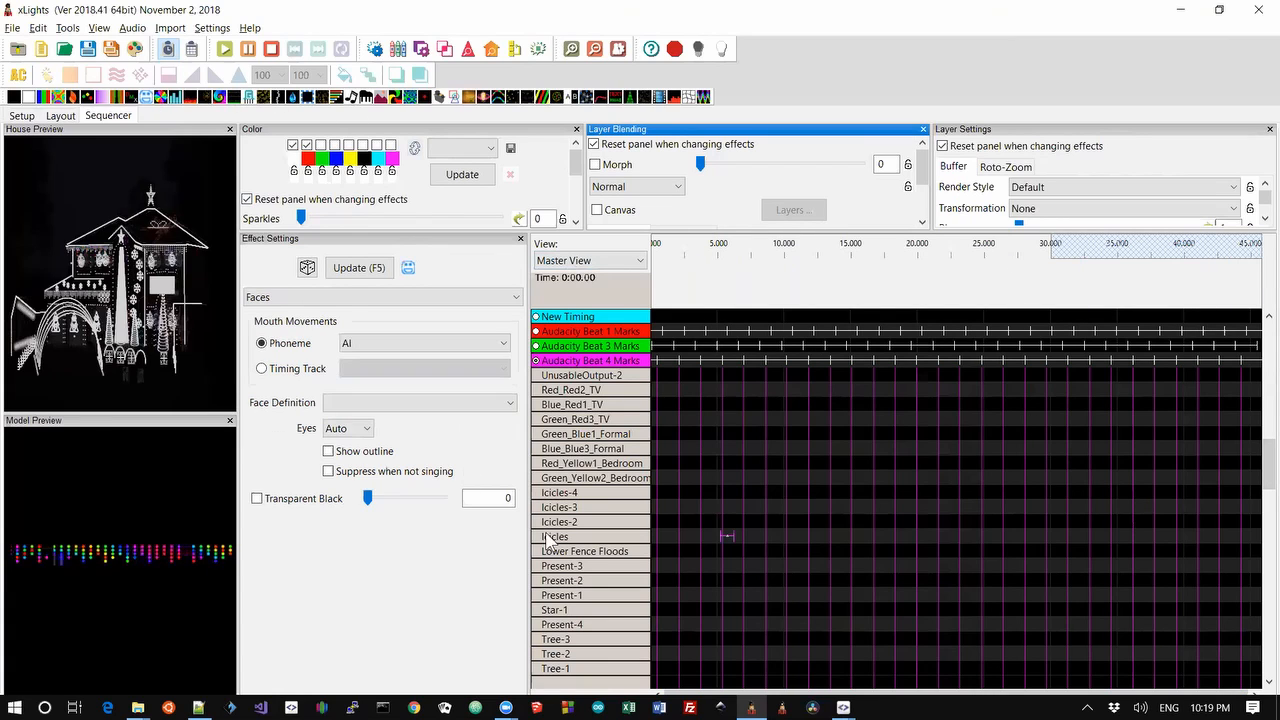
click(428, 343)
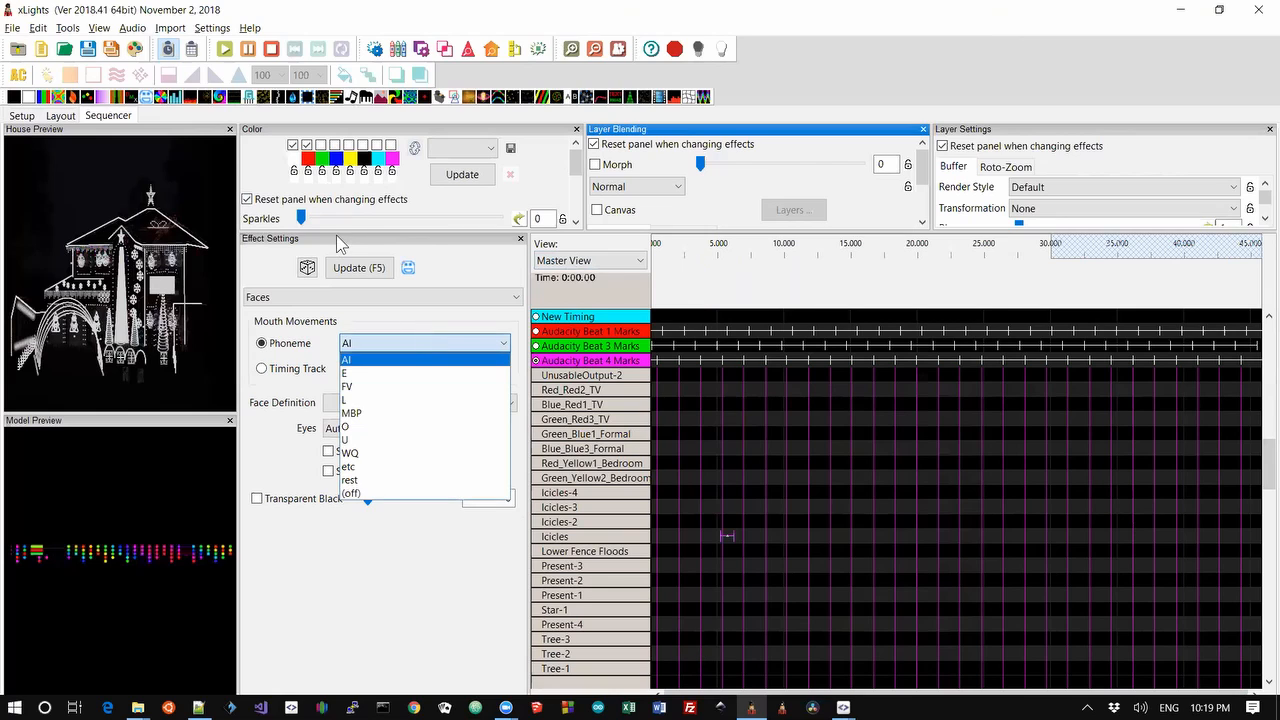
click(150, 98)
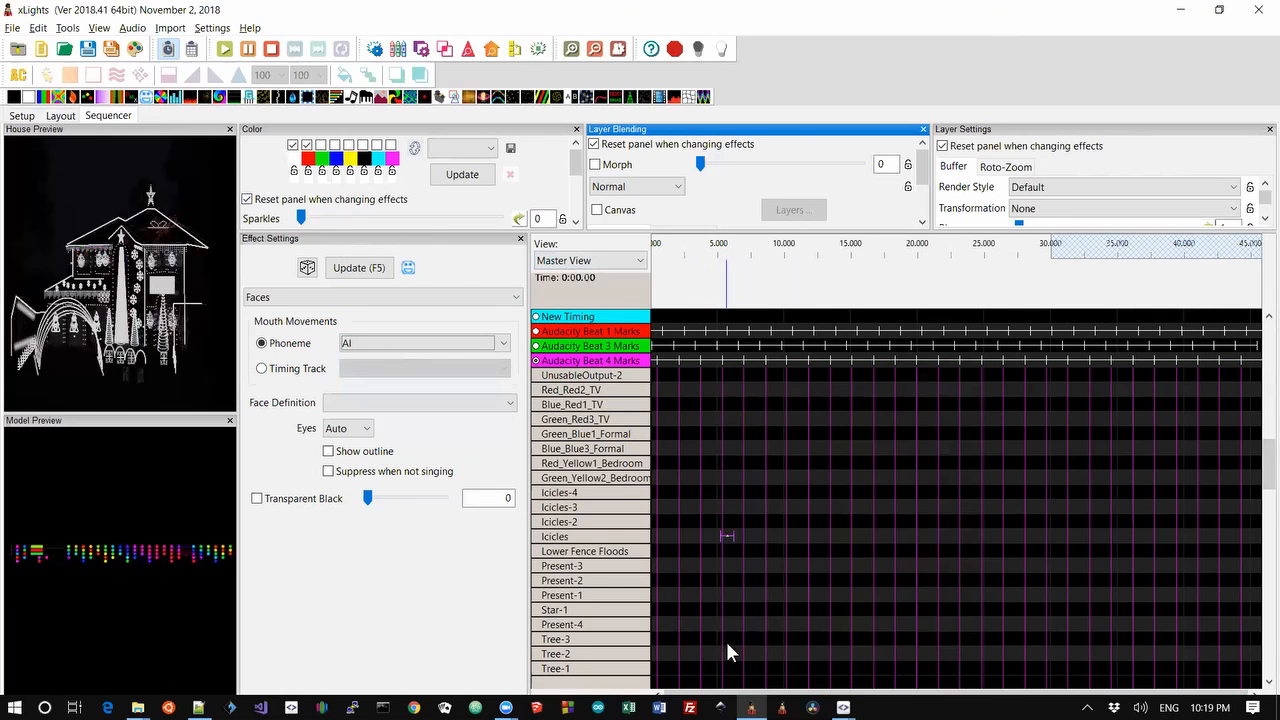
click(735, 639)
drag(389, 271, 745, 623)
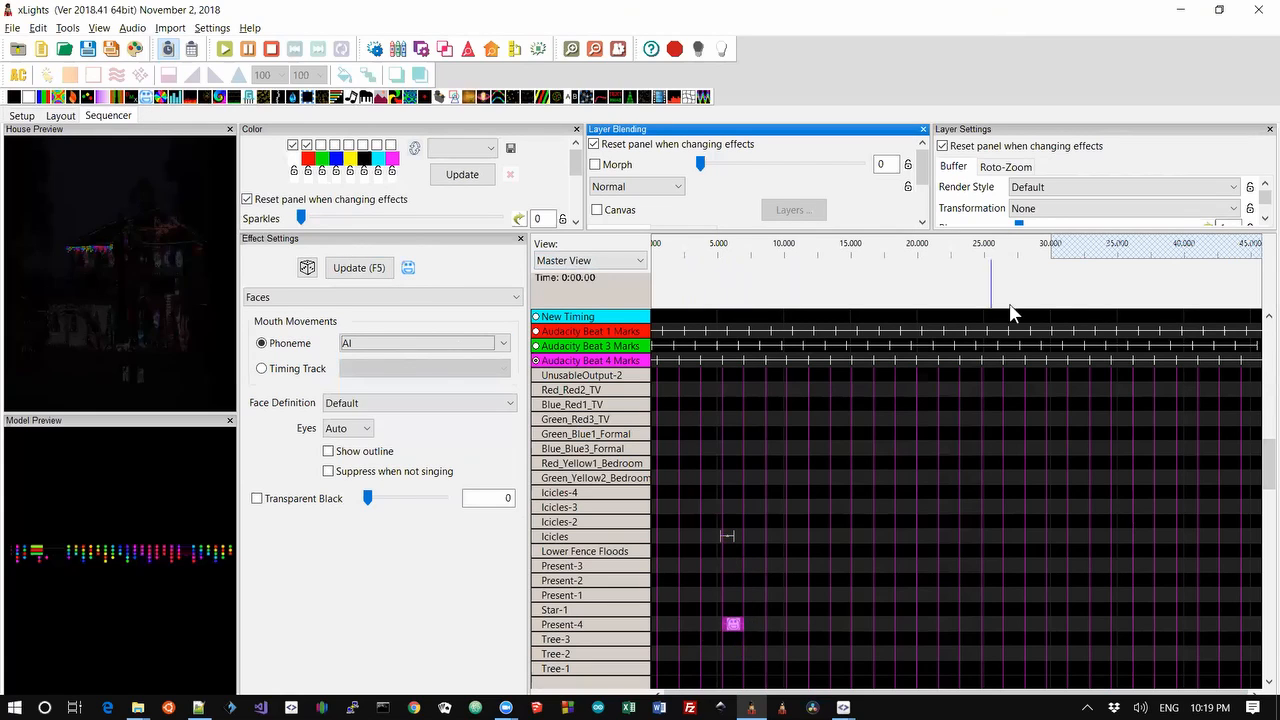
Enlarge the settings area and limit the Present-4 Faces effect's sub-buffer to the lower half of the model.
drag(948, 232, 951, 326)
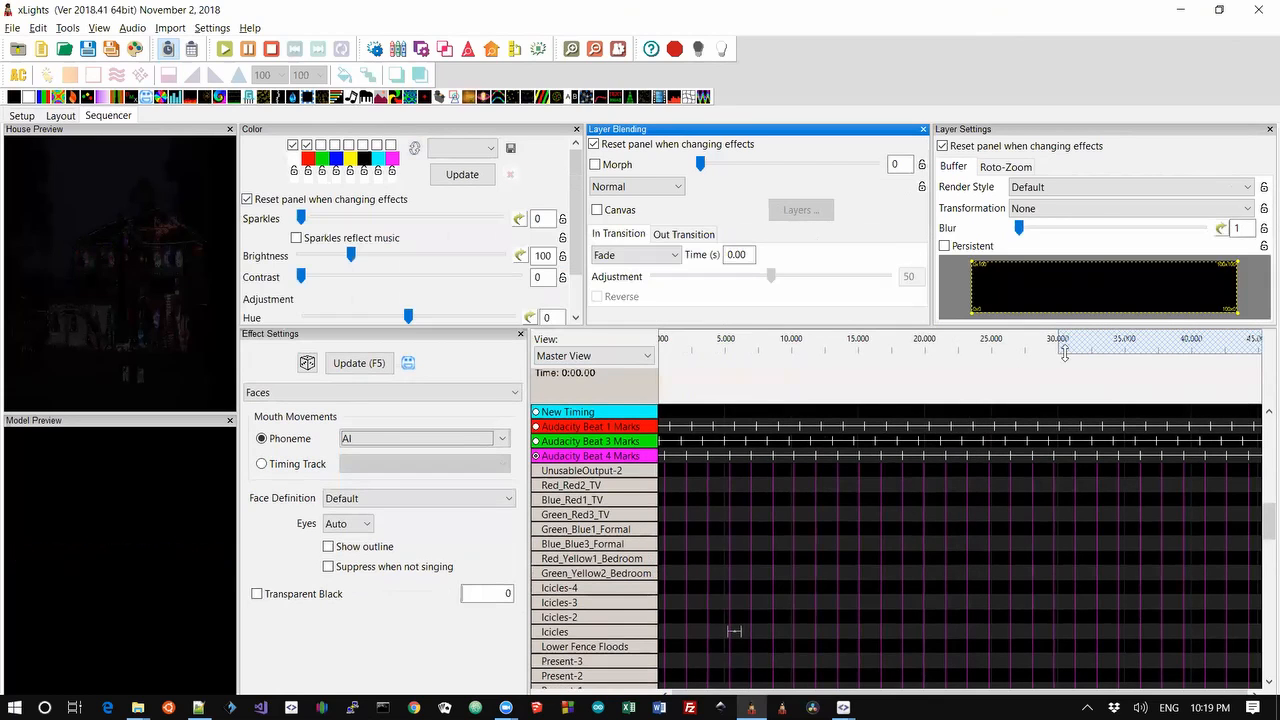
right_click(1095, 283)
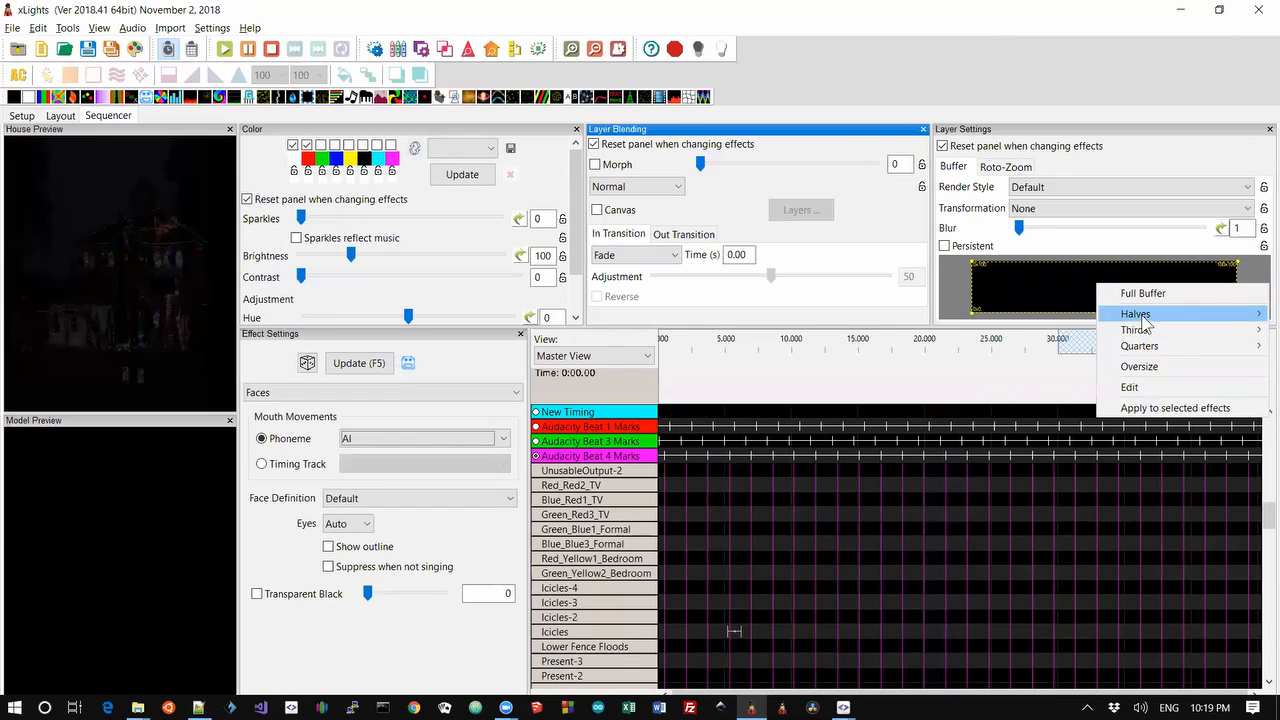
mouse_move(1136, 321)
click(1031, 366)
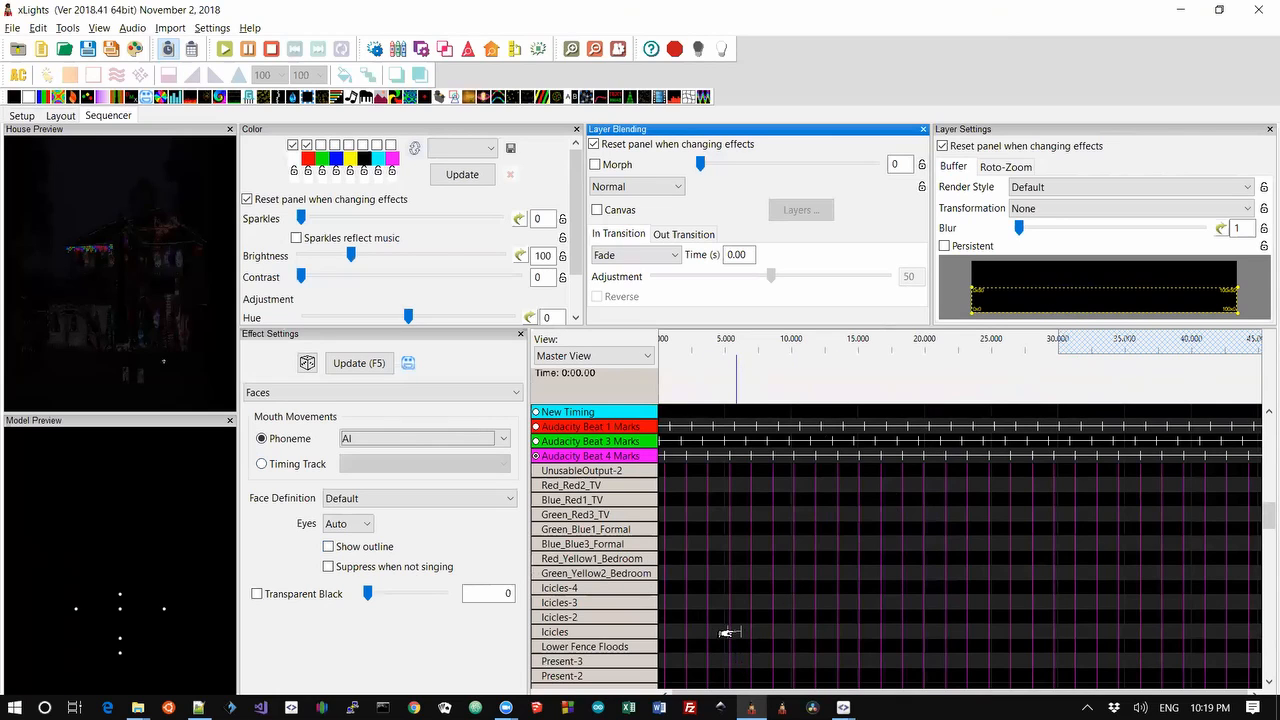
Place a Faces effect on the Face Left row from about 2 to 10 seconds and enable its outline.
click(1264, 620)
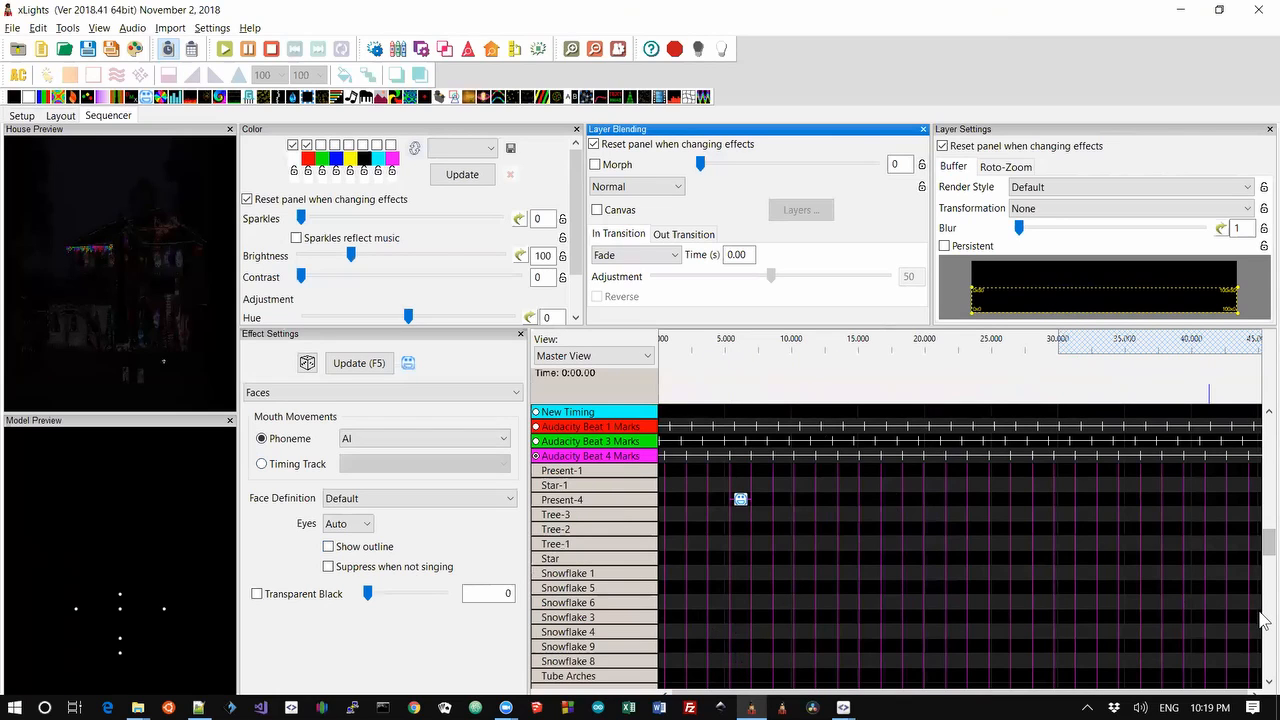
click(1264, 620)
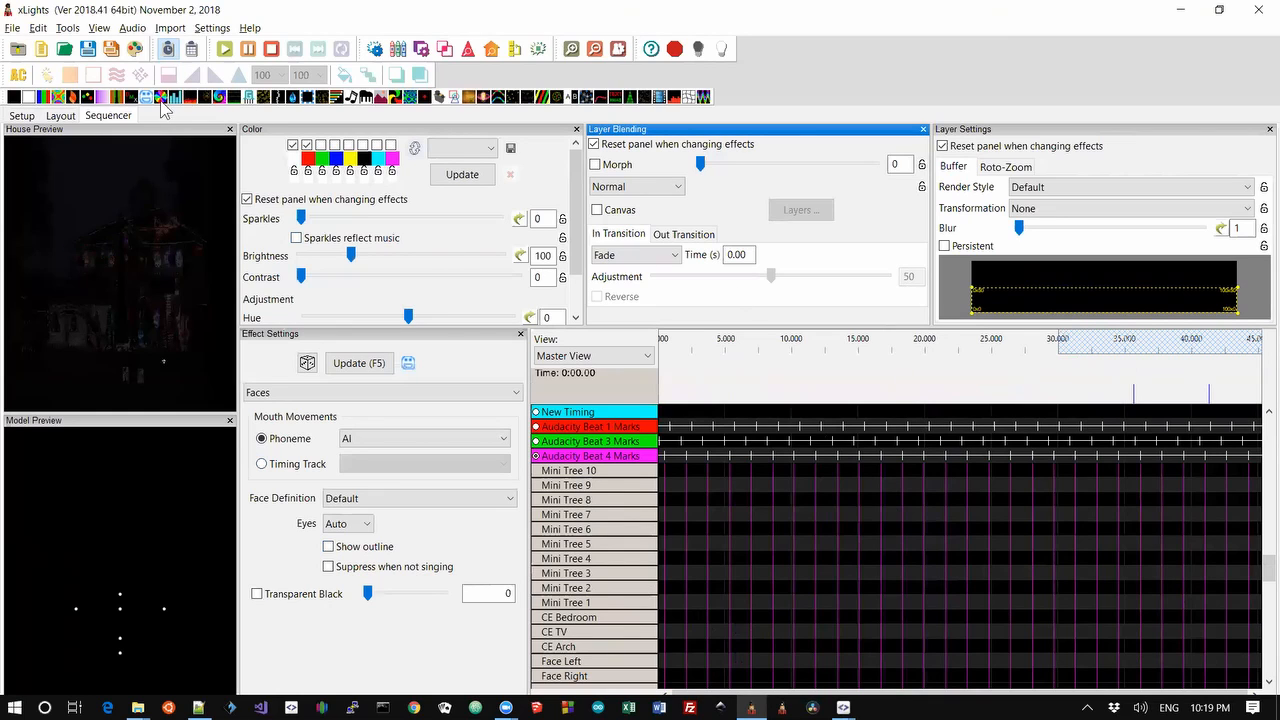
drag(152, 100, 795, 660)
click(700, 660)
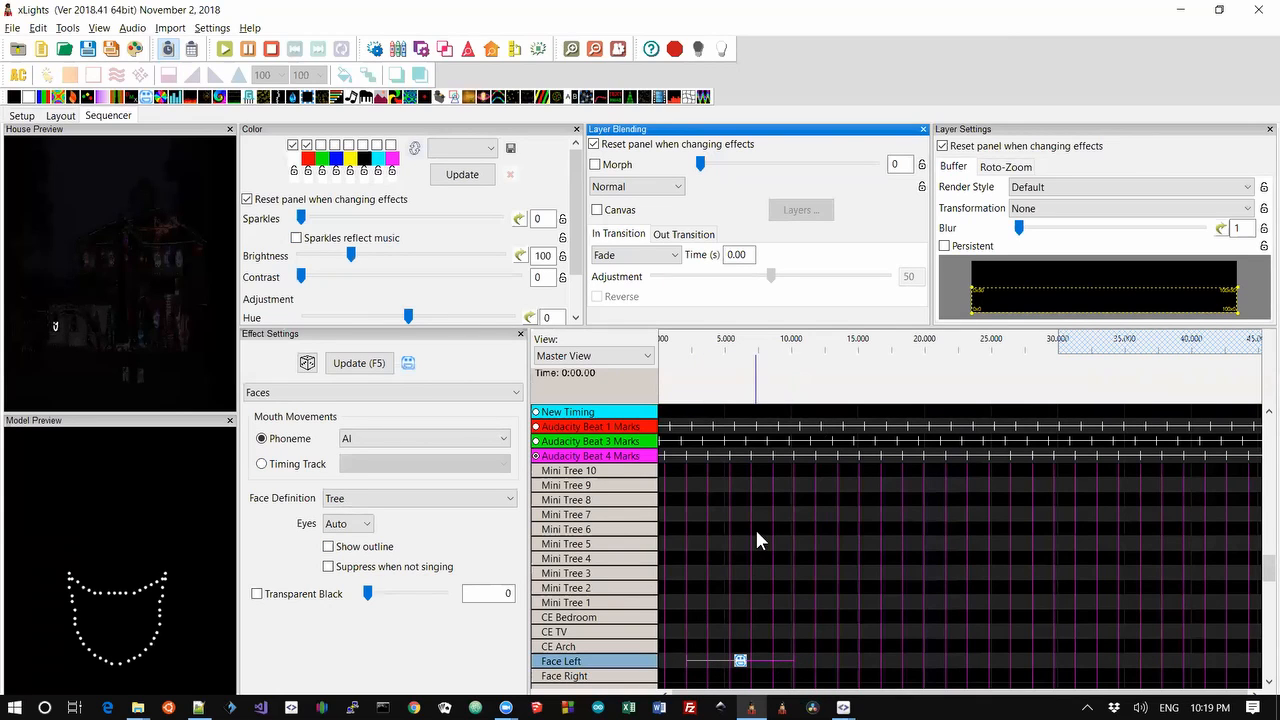
click(328, 546)
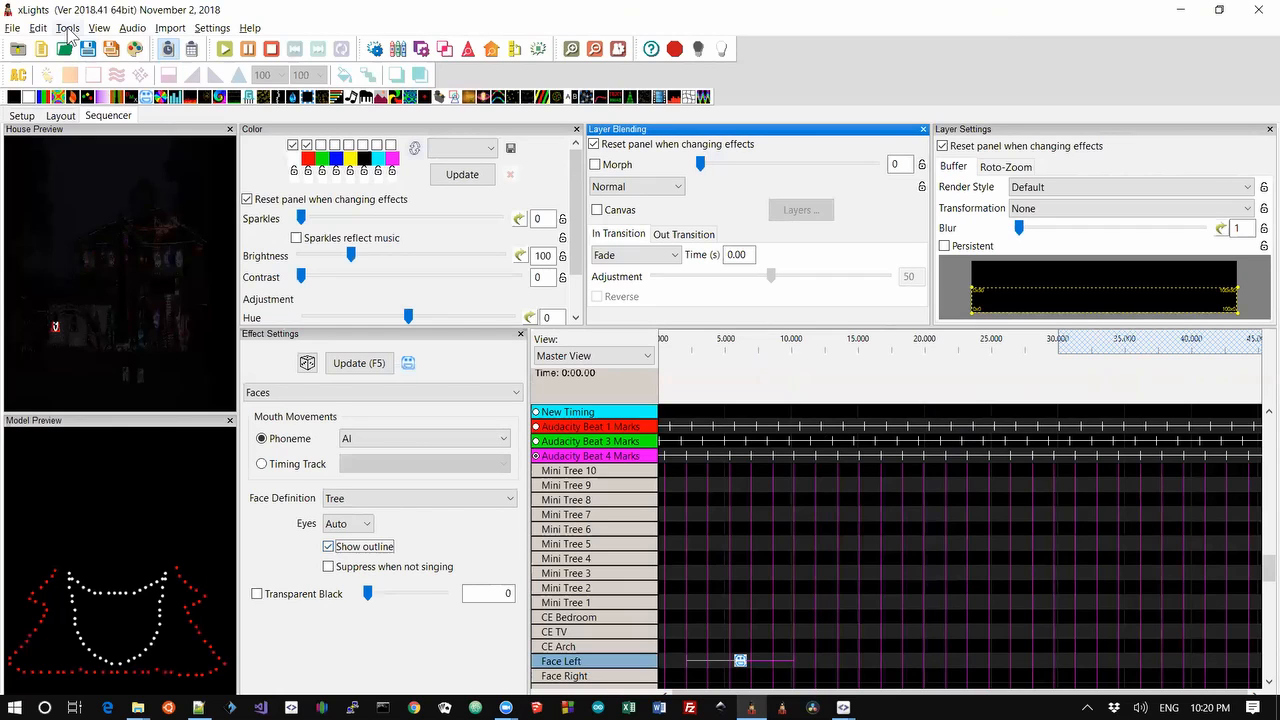
Run Check Sequence and go to the end of its report.
click(67, 28)
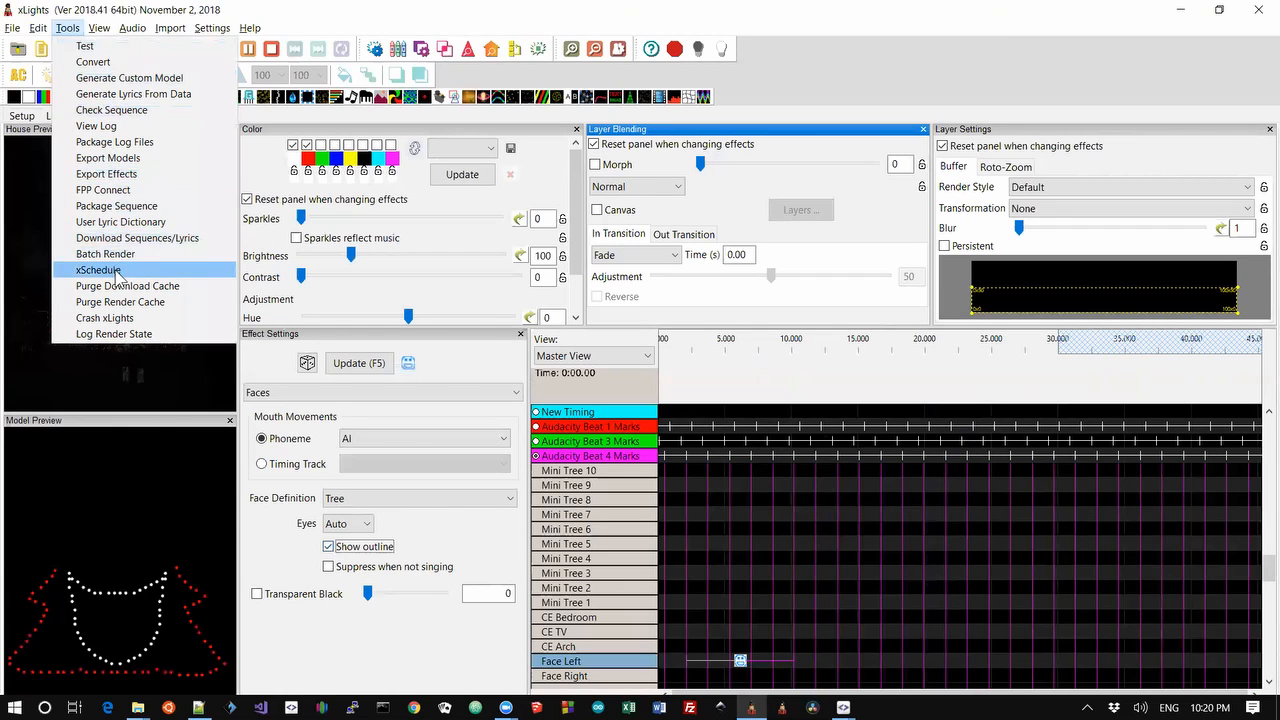
click(133, 110)
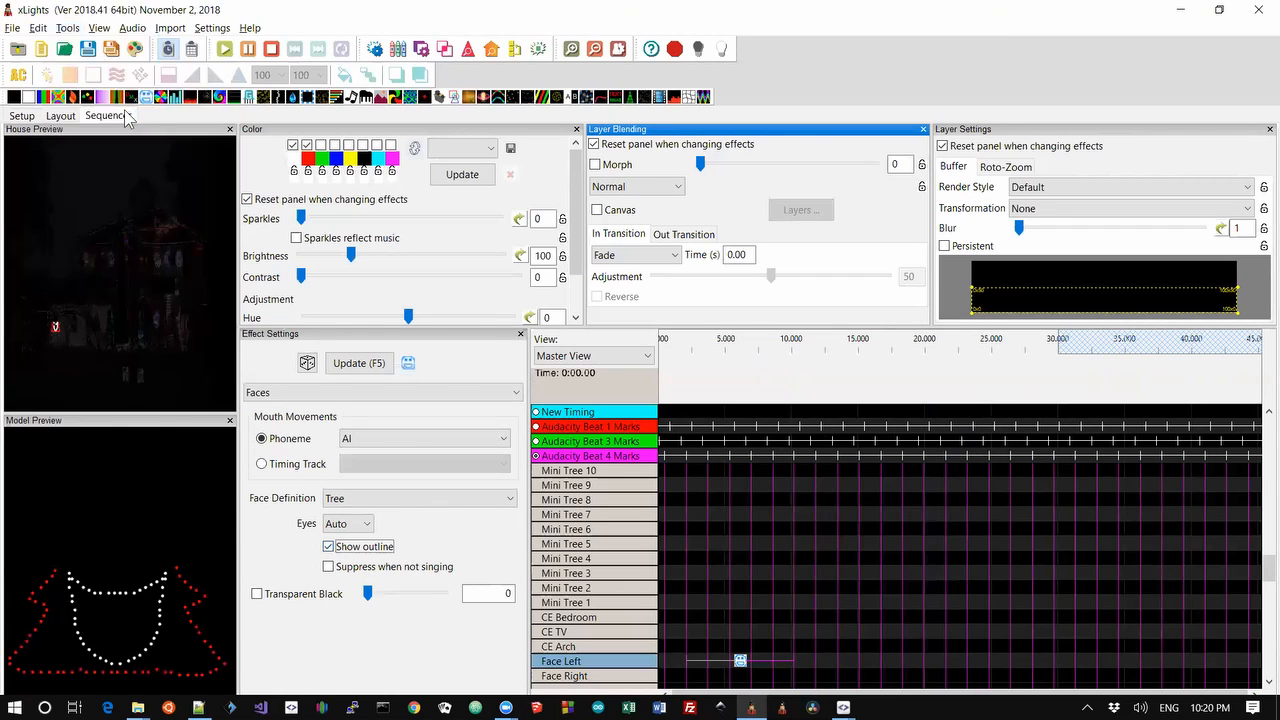
click(440, 338)
key(ctrl+End)
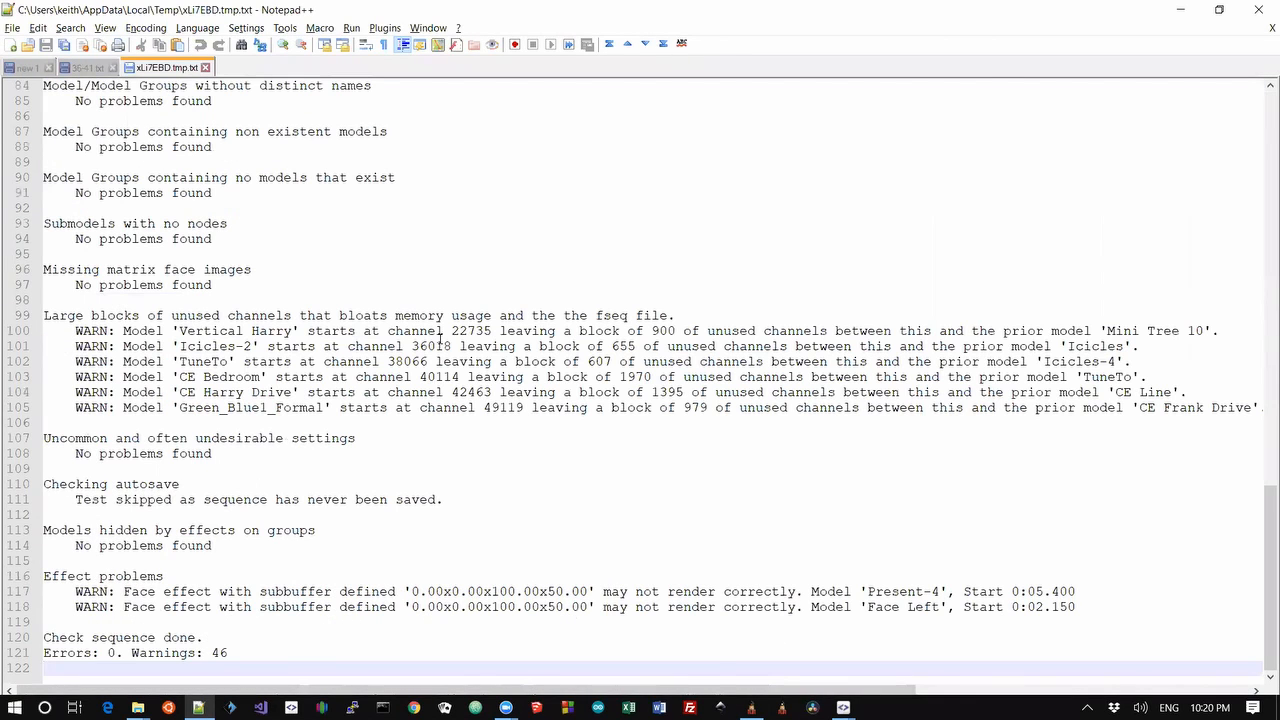
Highlight the Face effect subbuffer warnings for Present-4 and Face Left in the report's Effect problems section.
key(Up)
key(Up)
key(Up)
key(Up)
key(Up)
key(shift+Down)
key(shift+Down)
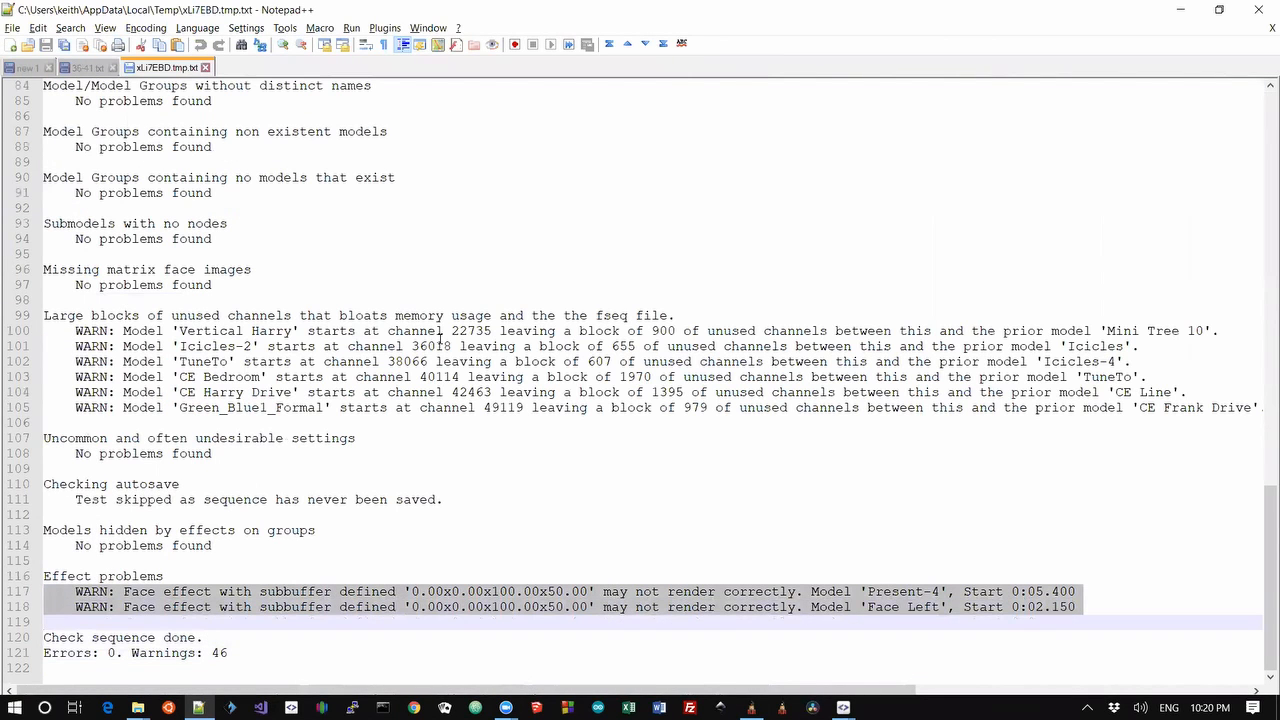
key(Down)
key(Up)
key(Up)
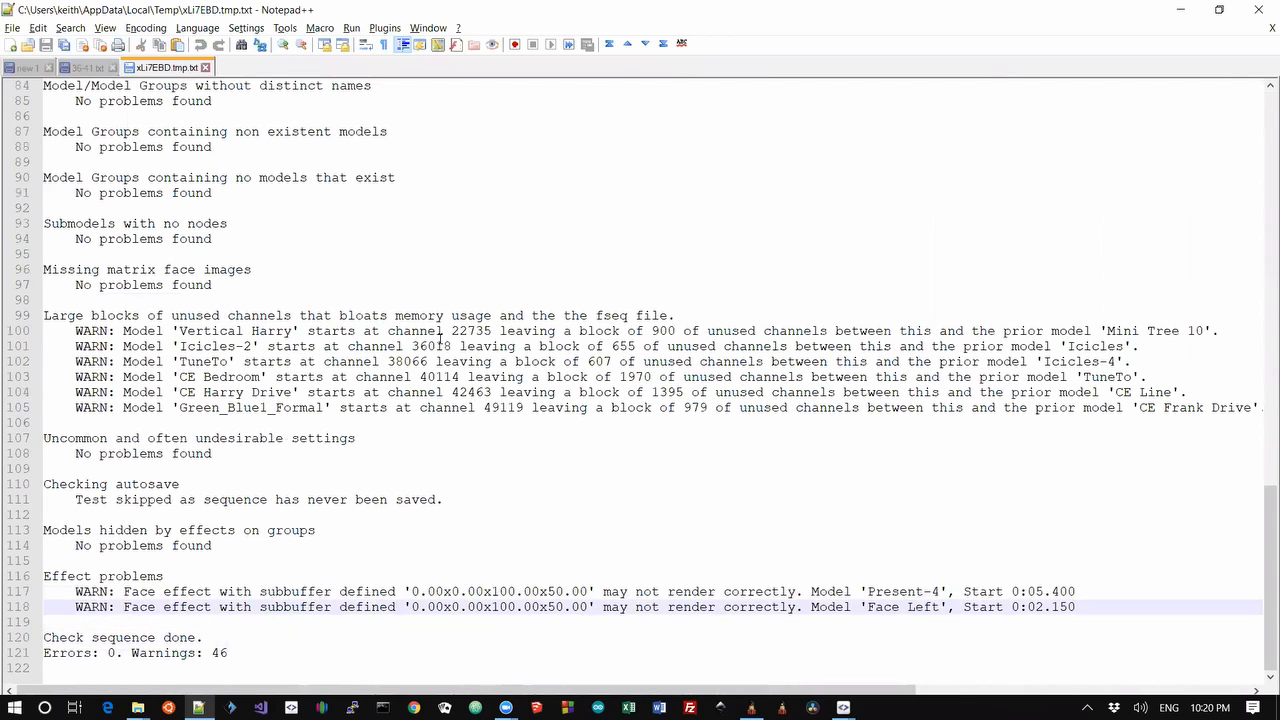
Switch back to xLights and set the Face Left effect's Roto-Zoom Z Rotation to 5.
key(alt+Tab)
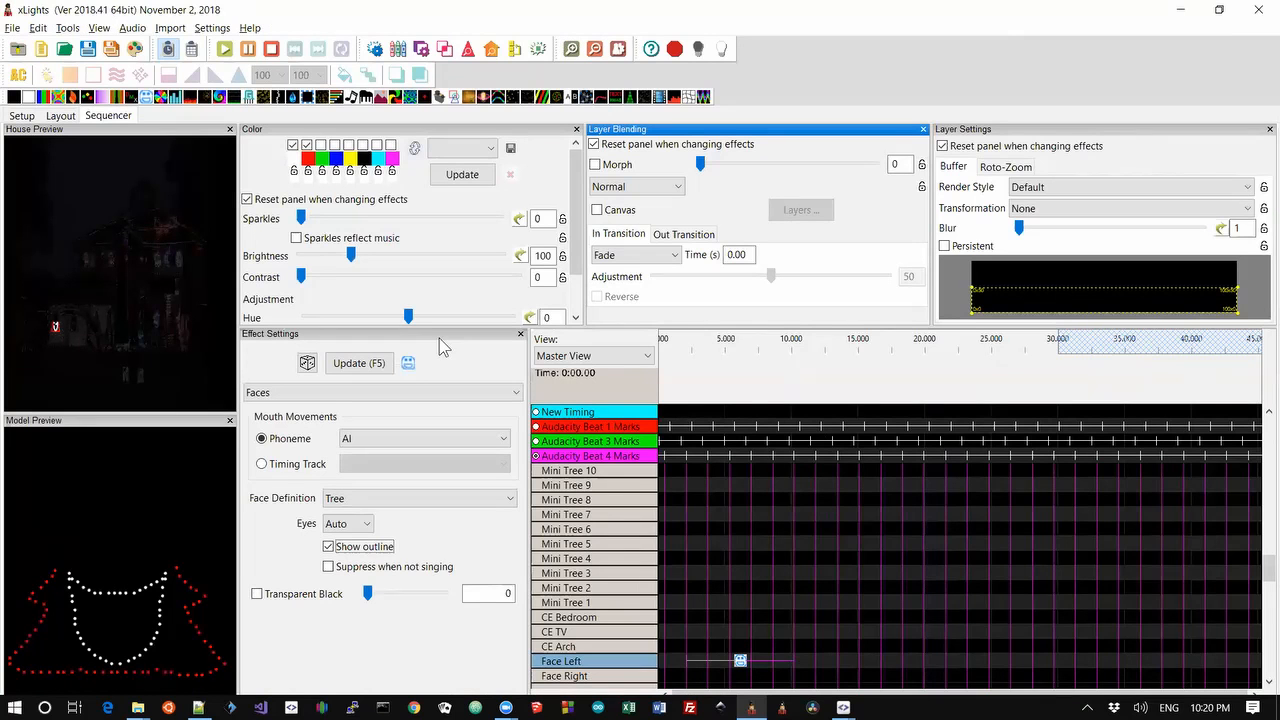
click(1008, 168)
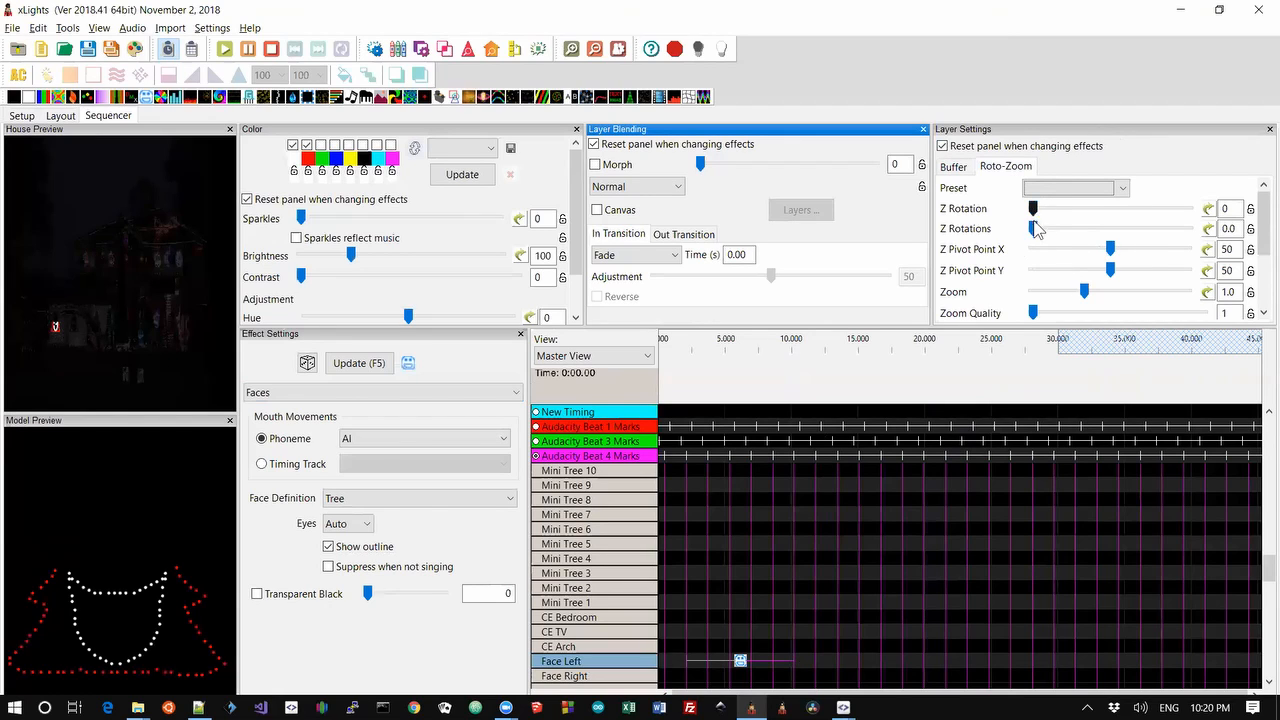
drag(1033, 208, 1038, 210)
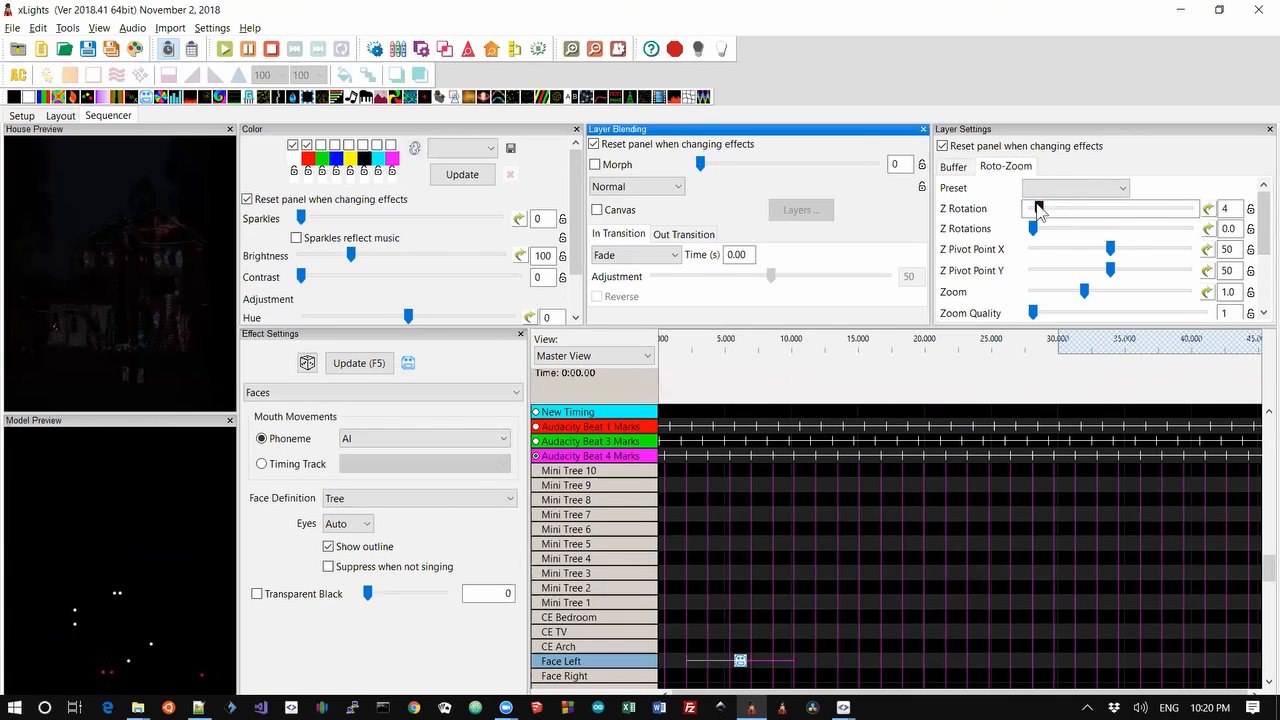
mouse_move(1039, 208)
mouse_down()
mouse_move(1018, 212)
mouse_move(1041, 208)
mouse_up()
Run Check Sequence again and highlight the rotozoom warning for Face Left in the Effect problems section.
click(67, 28)
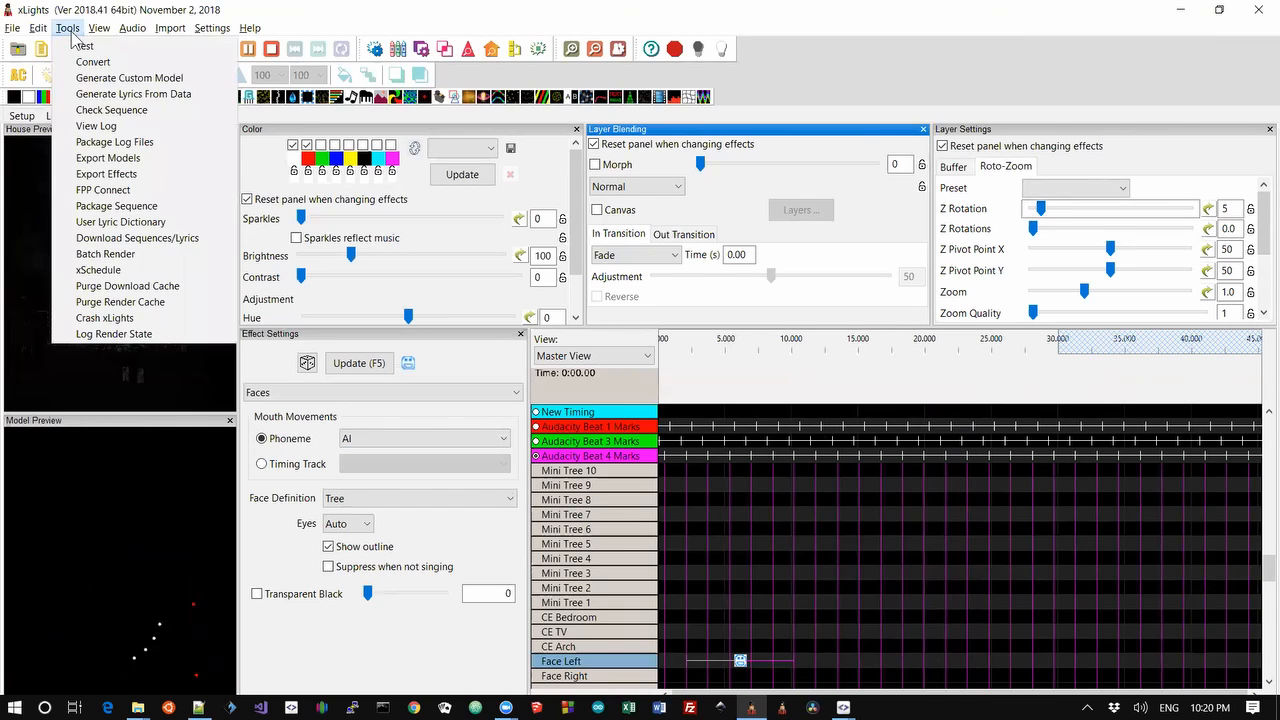
click(108, 110)
key(ctrl+End)
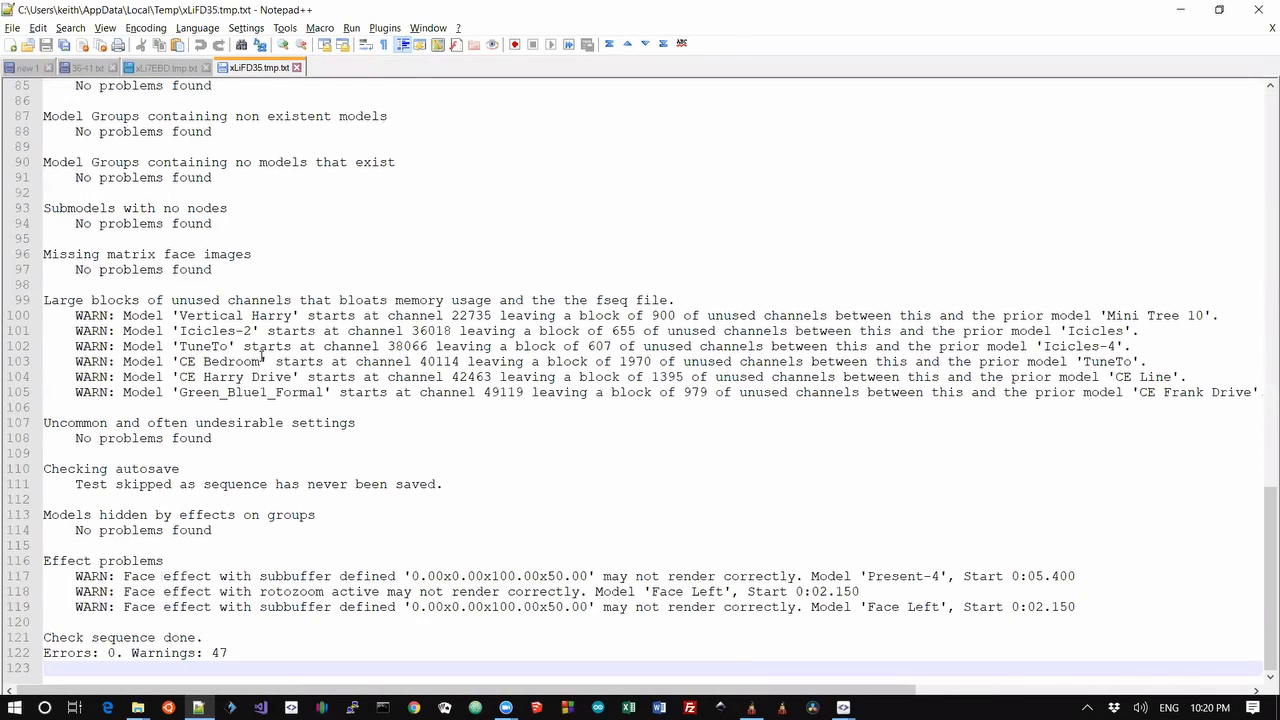
key(Up)
key(Up)
key(Up)
key(Up)
key(Up)
key(Up)
key(Down)
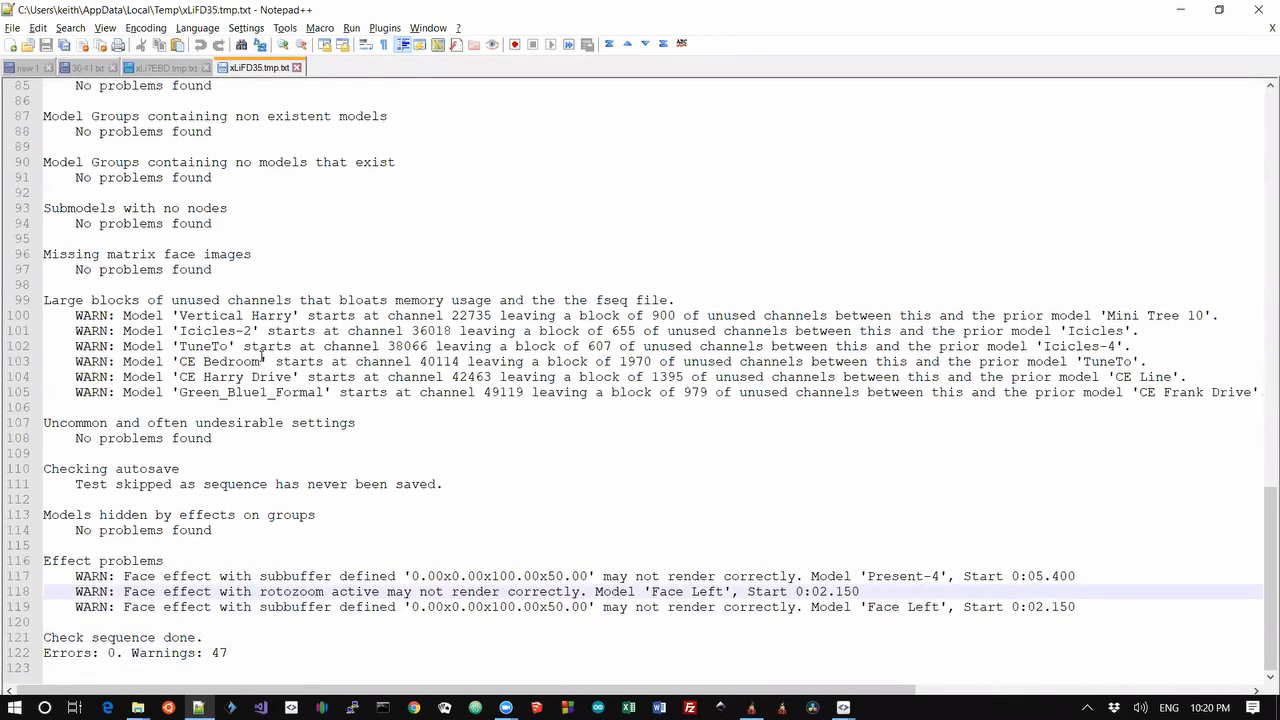
key(shift+Down)
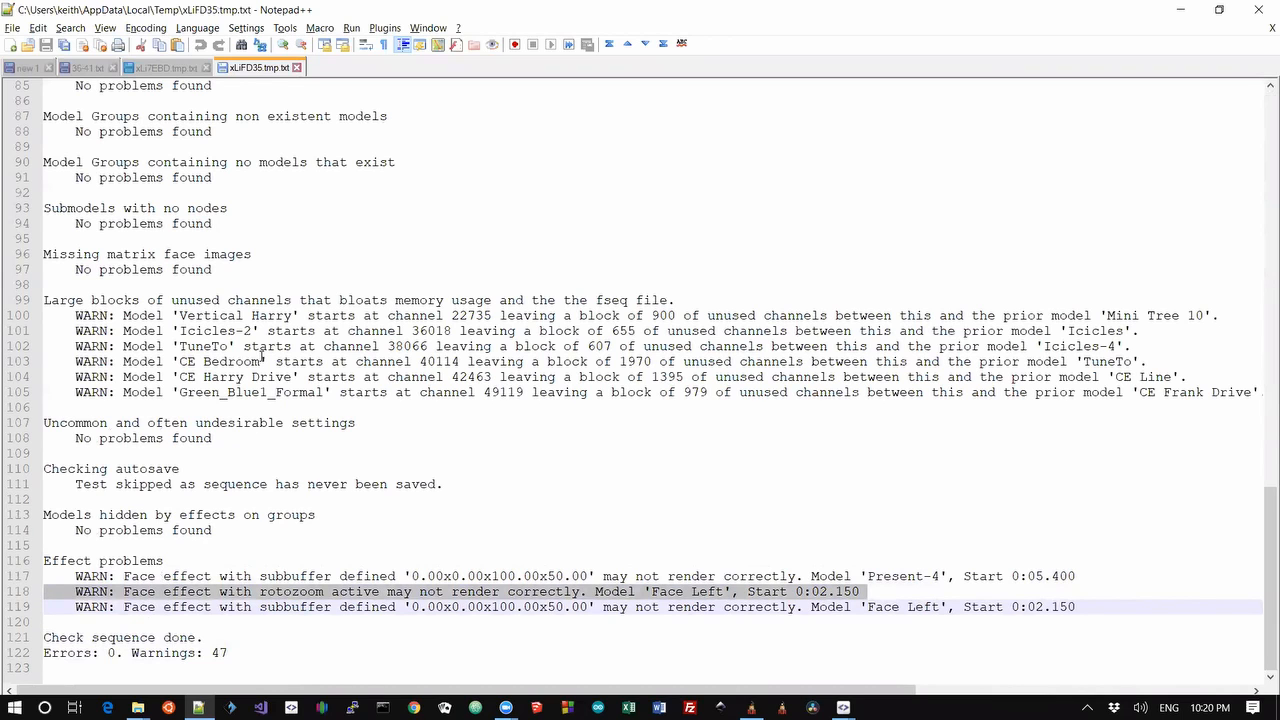
Open the 36-41.txt release notes in Notepad++ and highlight the entry about auto-hiding the face effect without a phoneme.
key(alt+Tab)
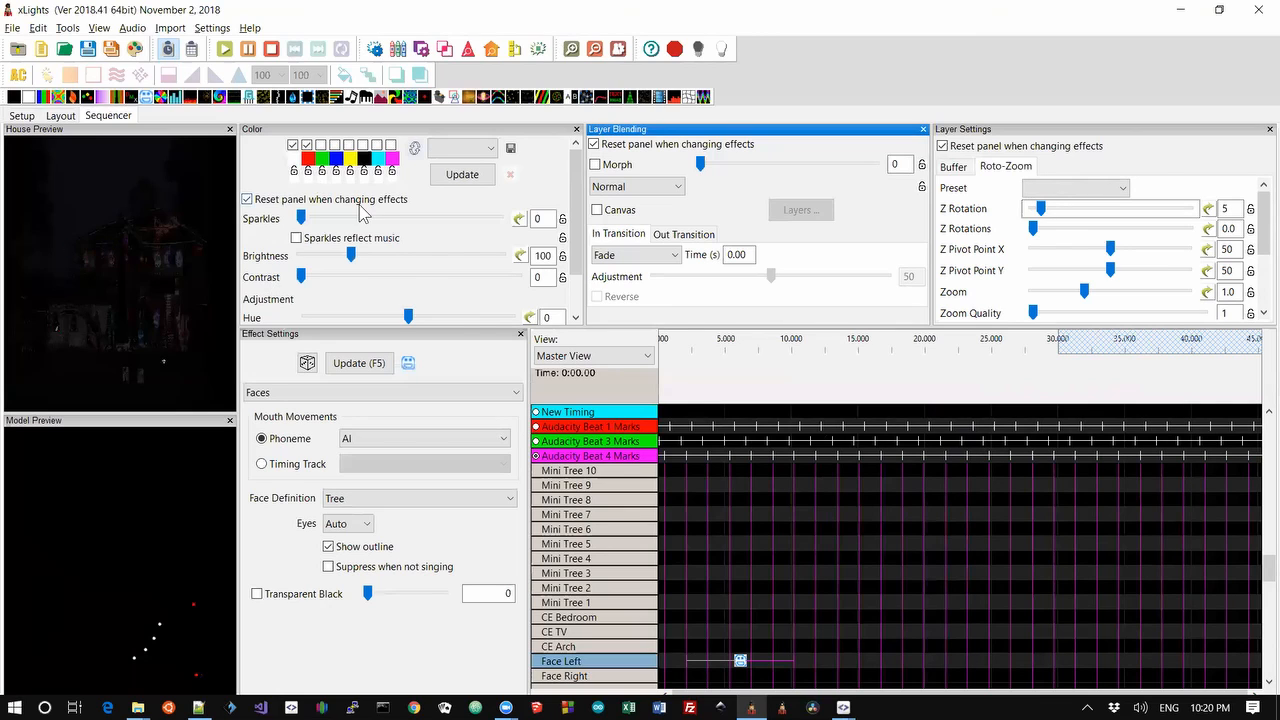
key(alt+Tab)
key(alt+Tab)
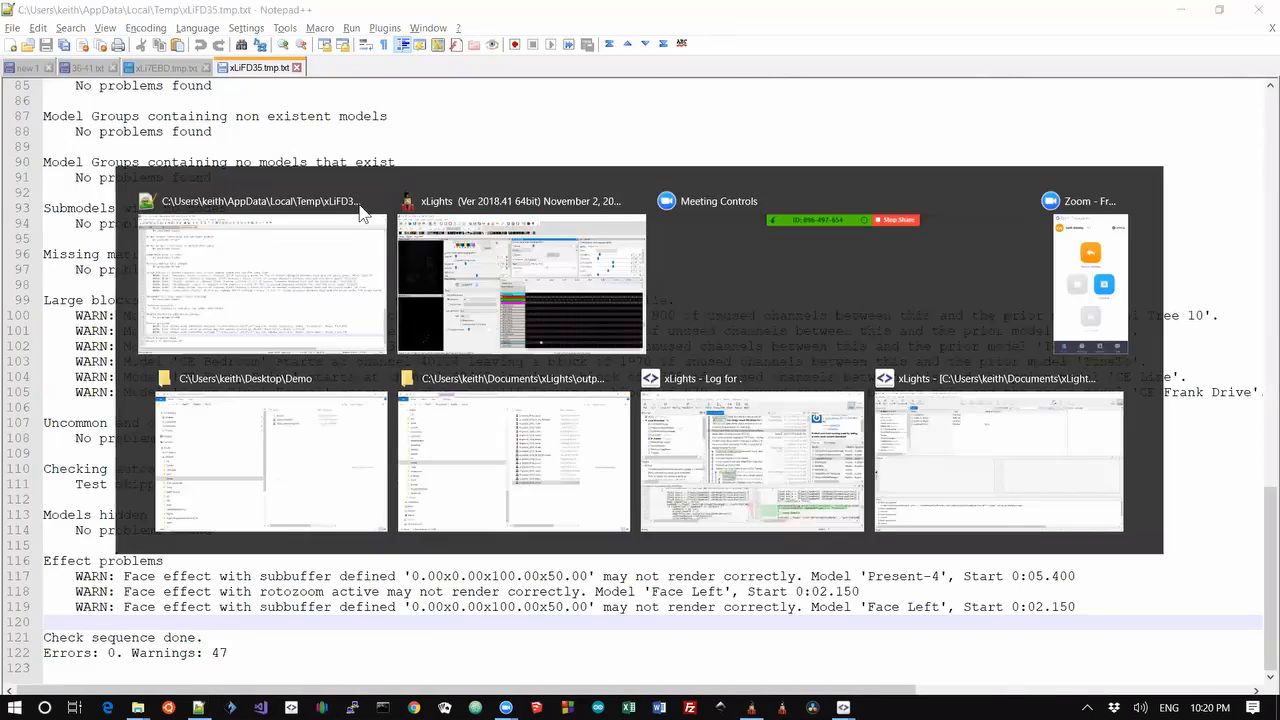
click(92, 68)
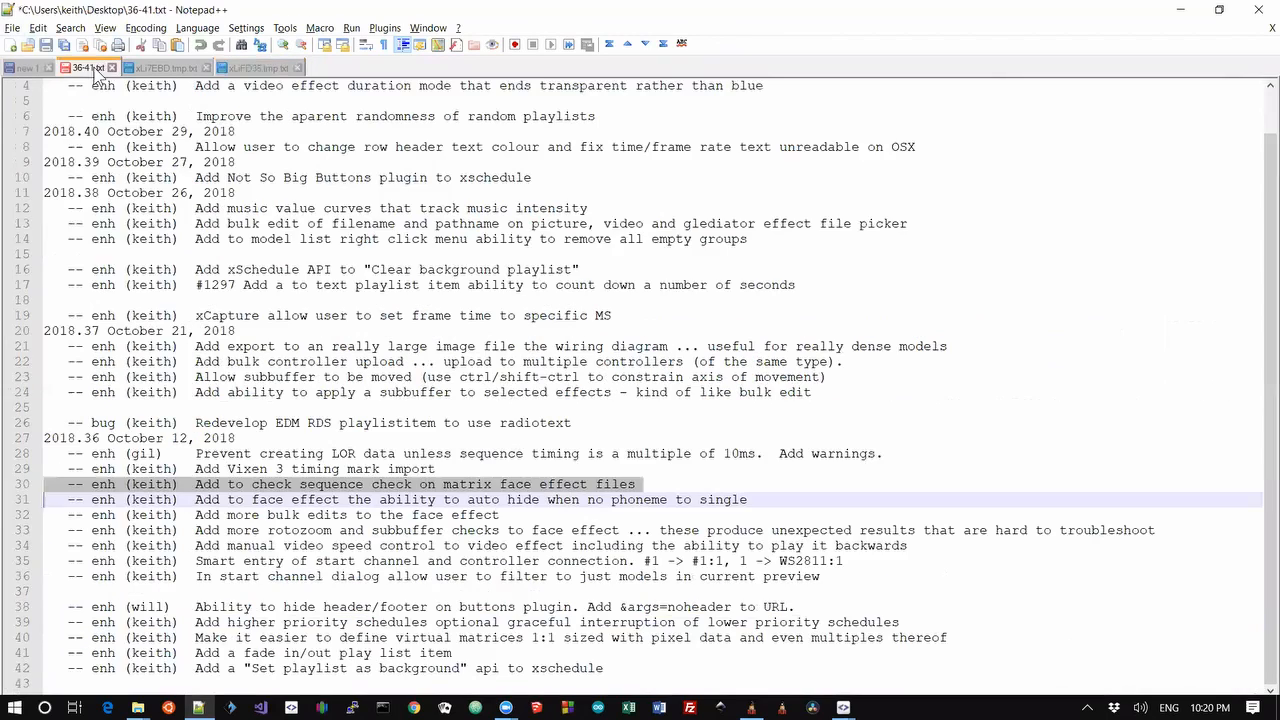
key(Down)
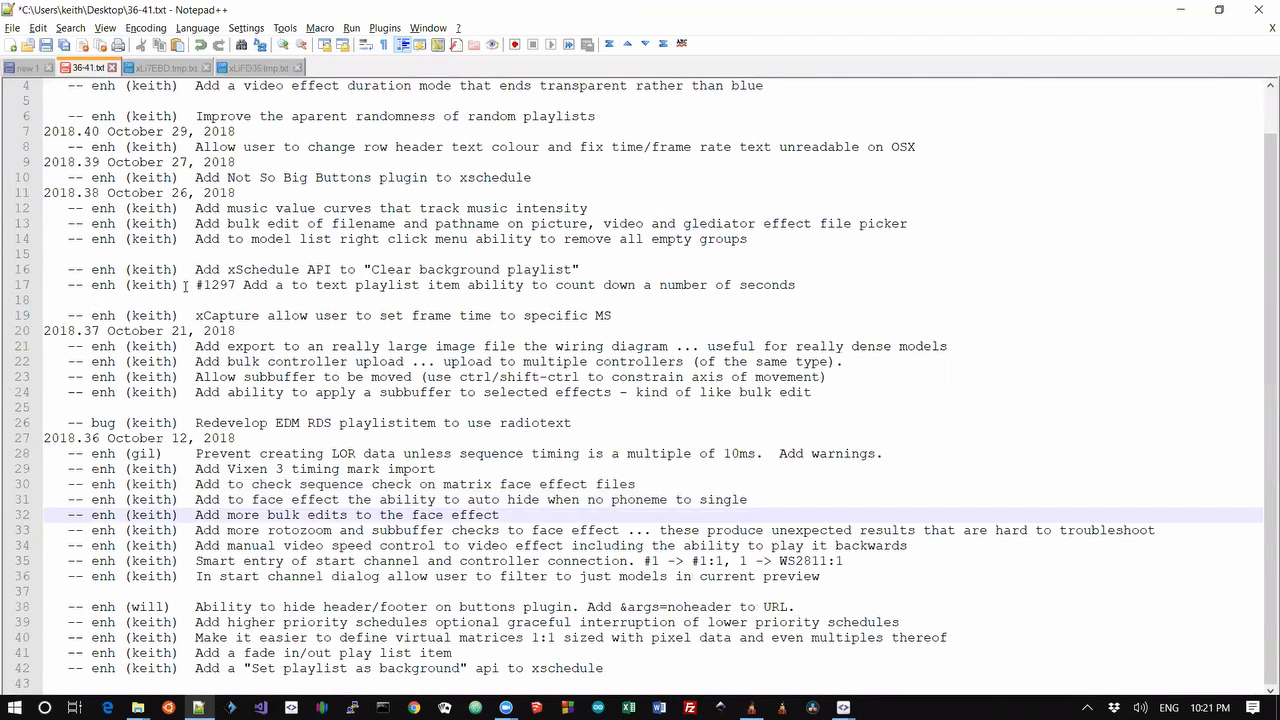
key(shift+Up)
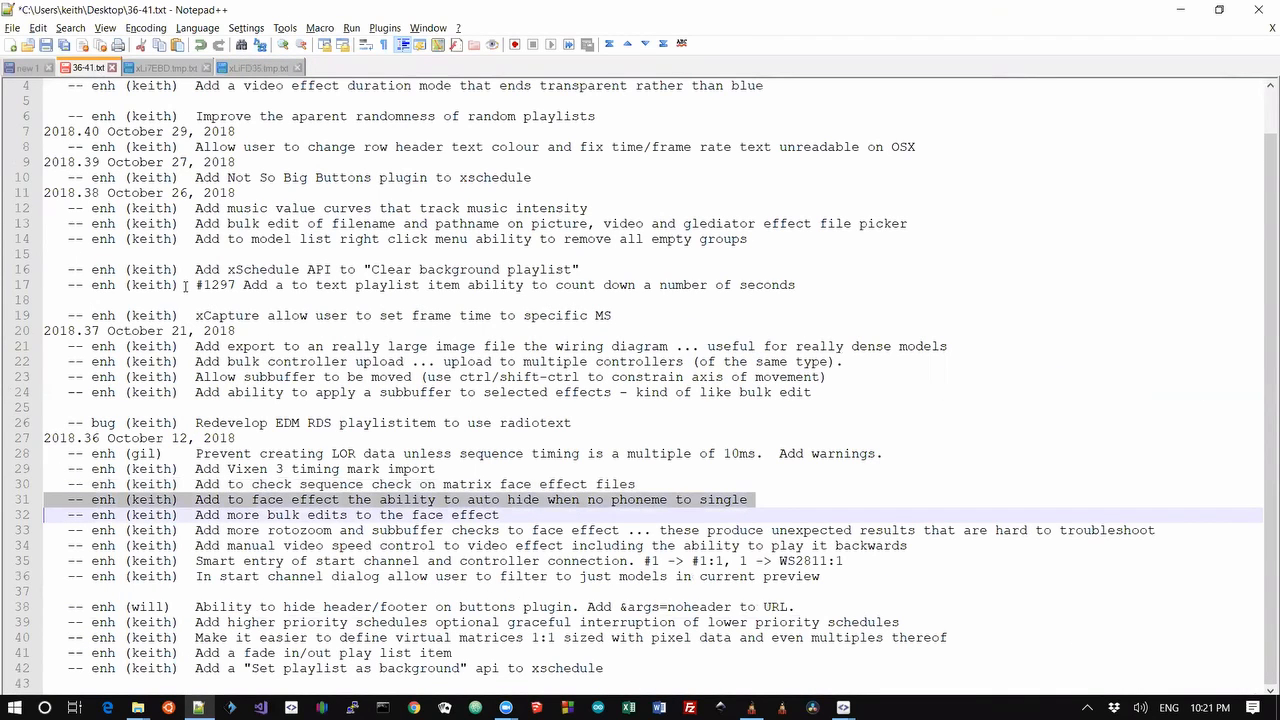
Switch to xLights and label the Audacity Beat 4 Marks intervals near 16 and 19 seconds with words beginning "H" and "Wo".
key(alt+Tab)
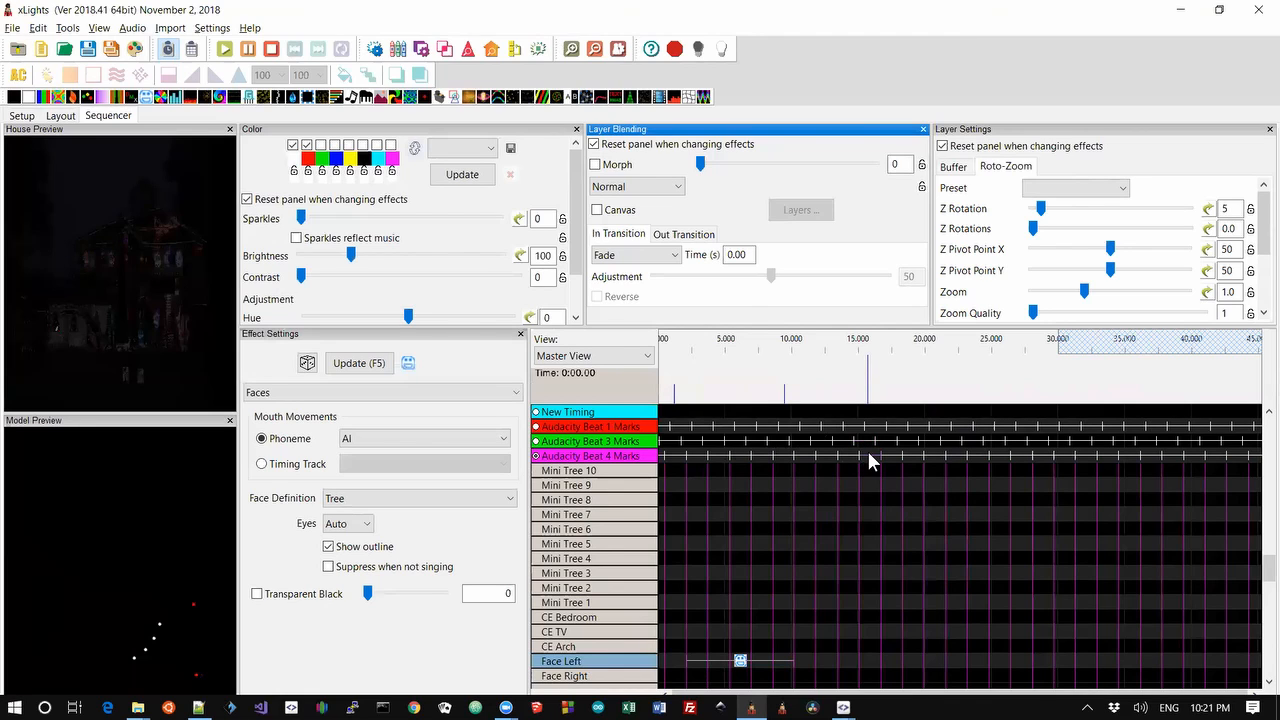
double_click(868, 455)
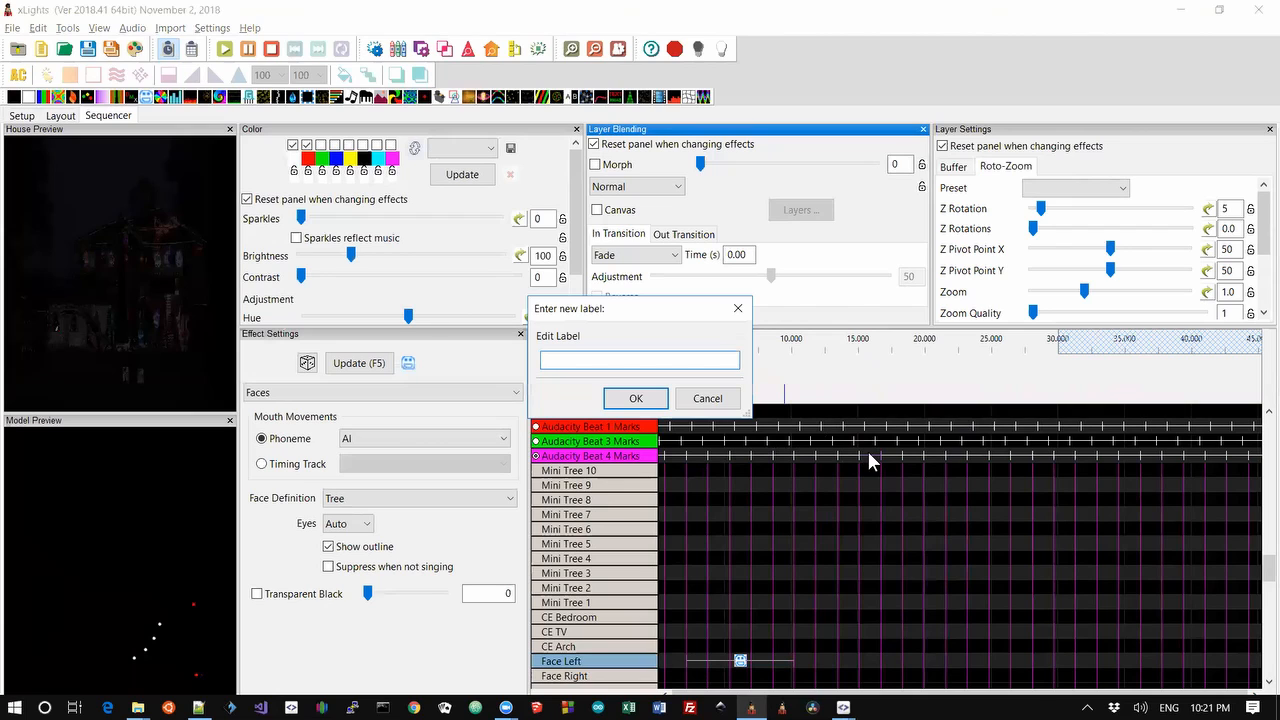
key(Return)
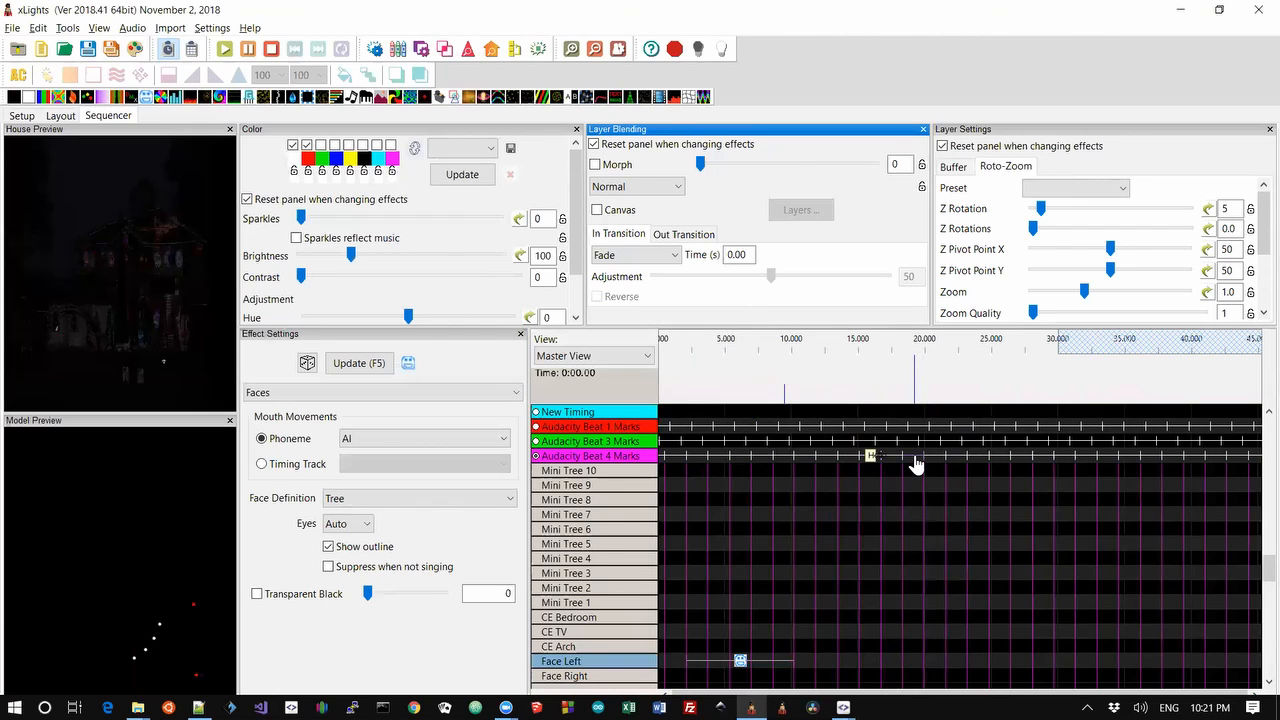
double_click(915, 459)
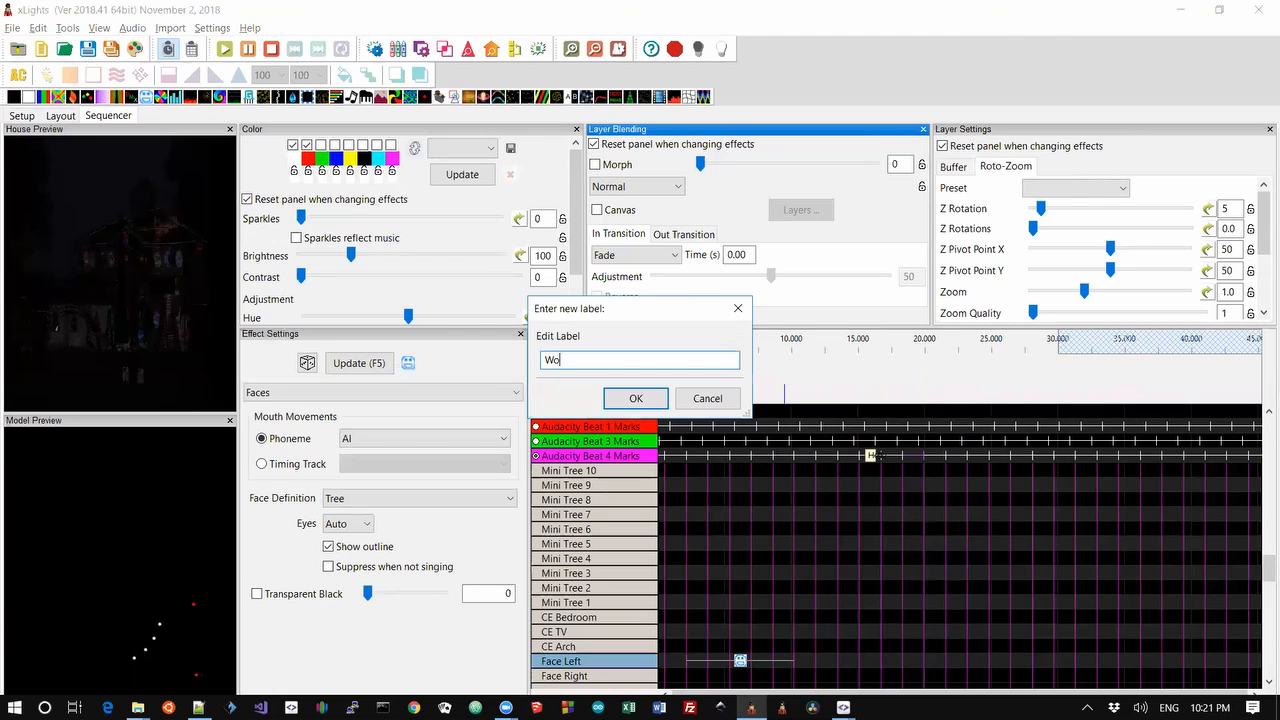
key(Return)
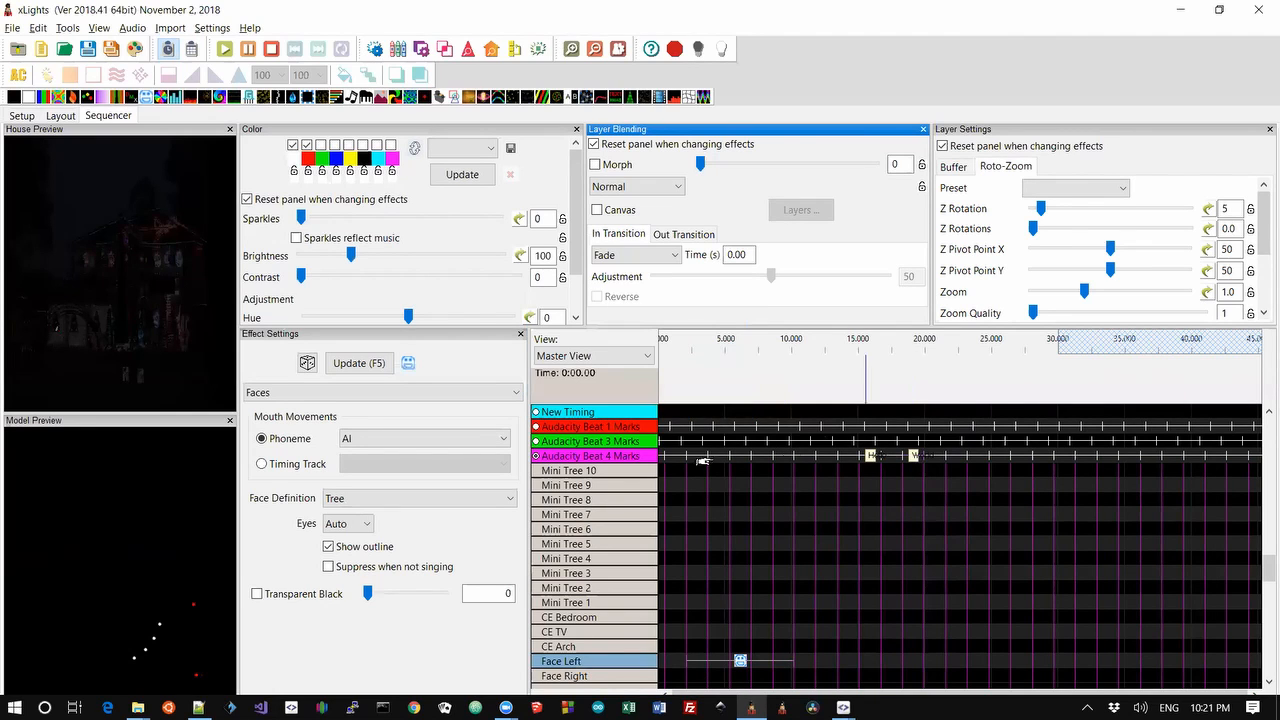
Break the Audacity Beat 4 Marks track's phrases down into words and those words into phonemes.
right_click(634, 462)
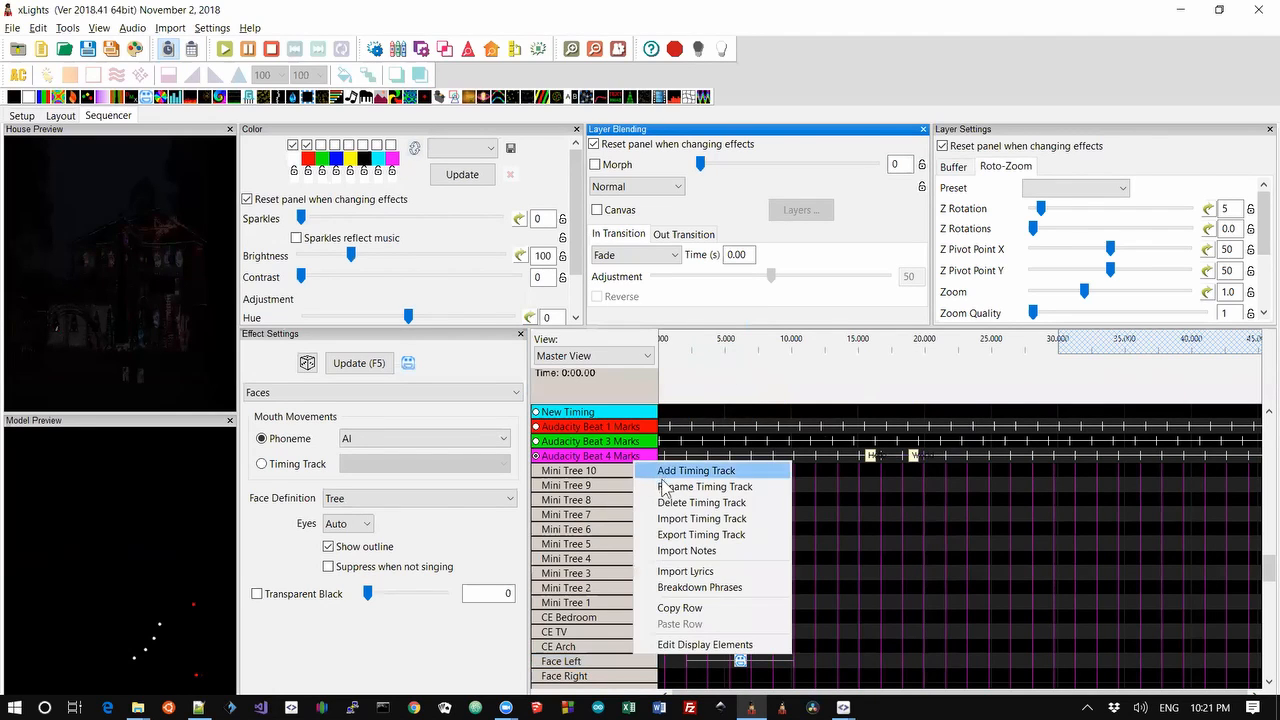
click(687, 588)
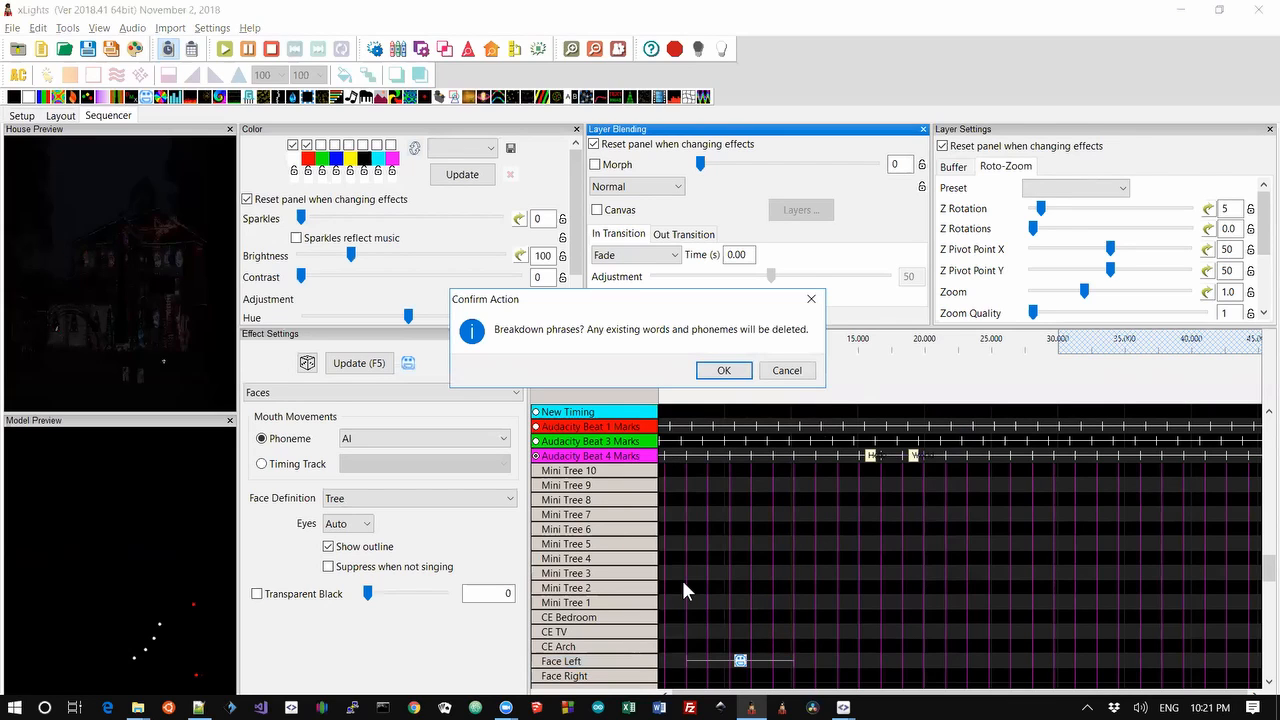
click(722, 378)
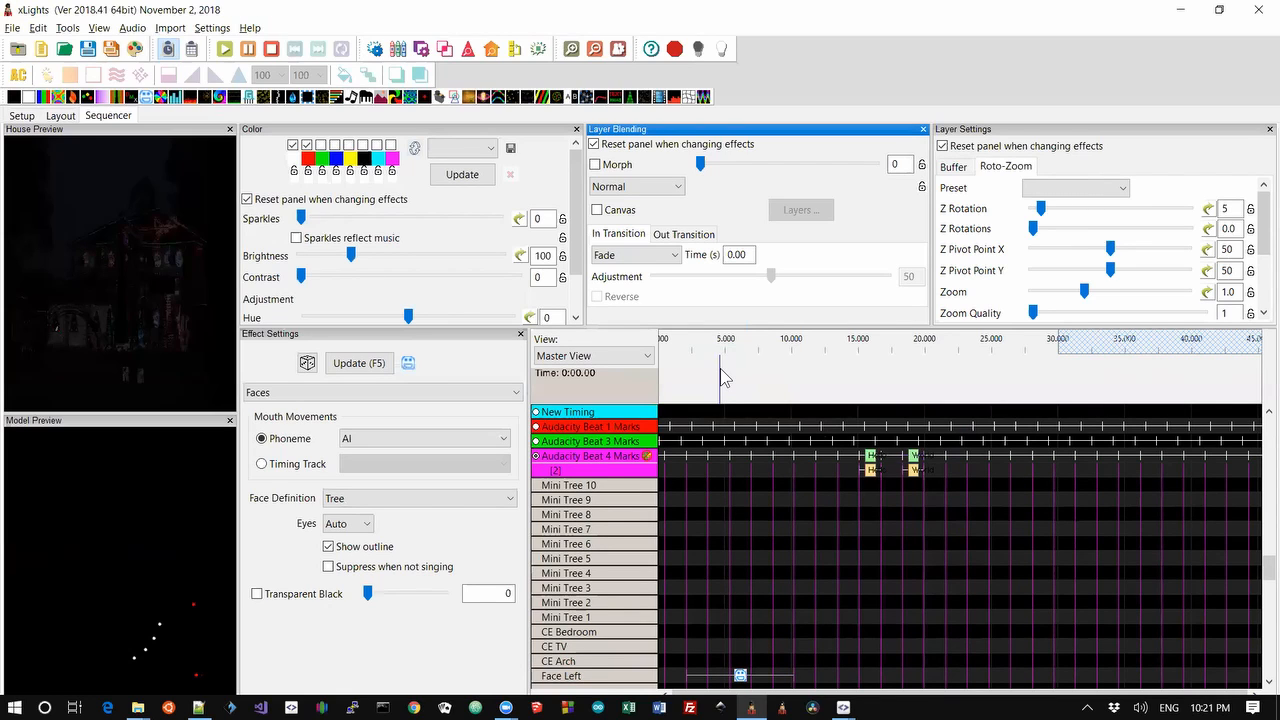
right_click(587, 478)
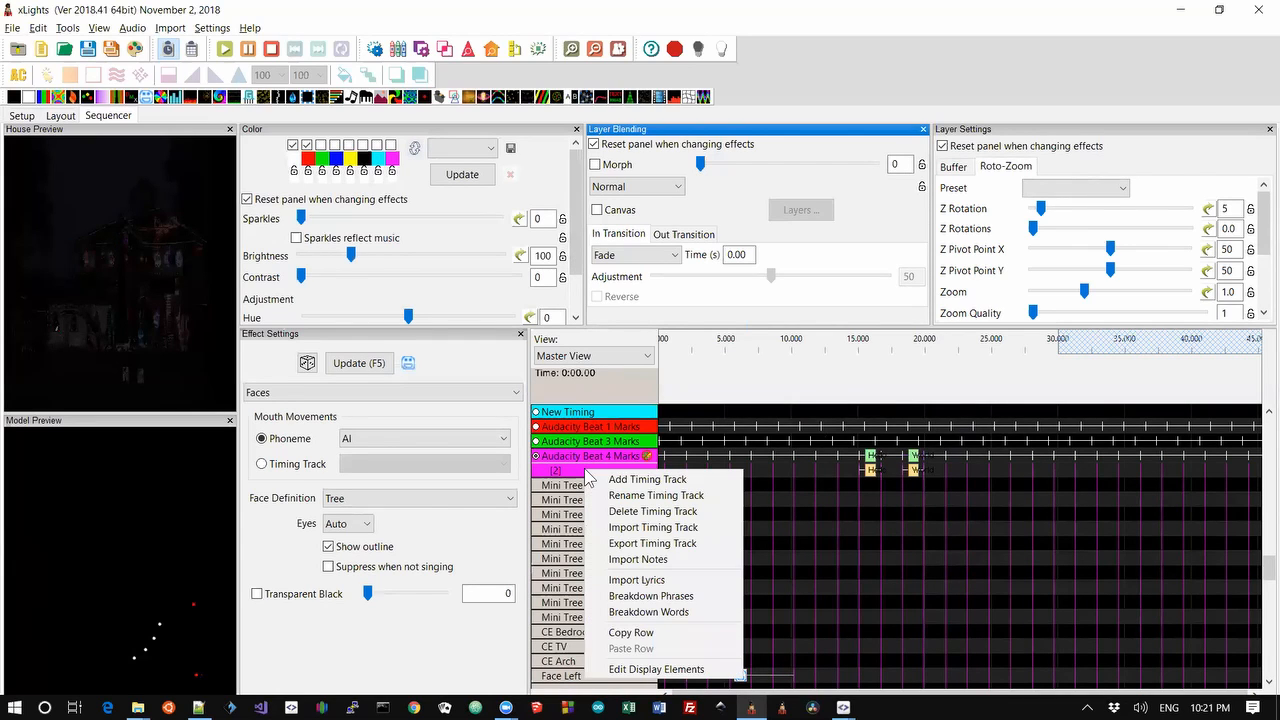
click(637, 612)
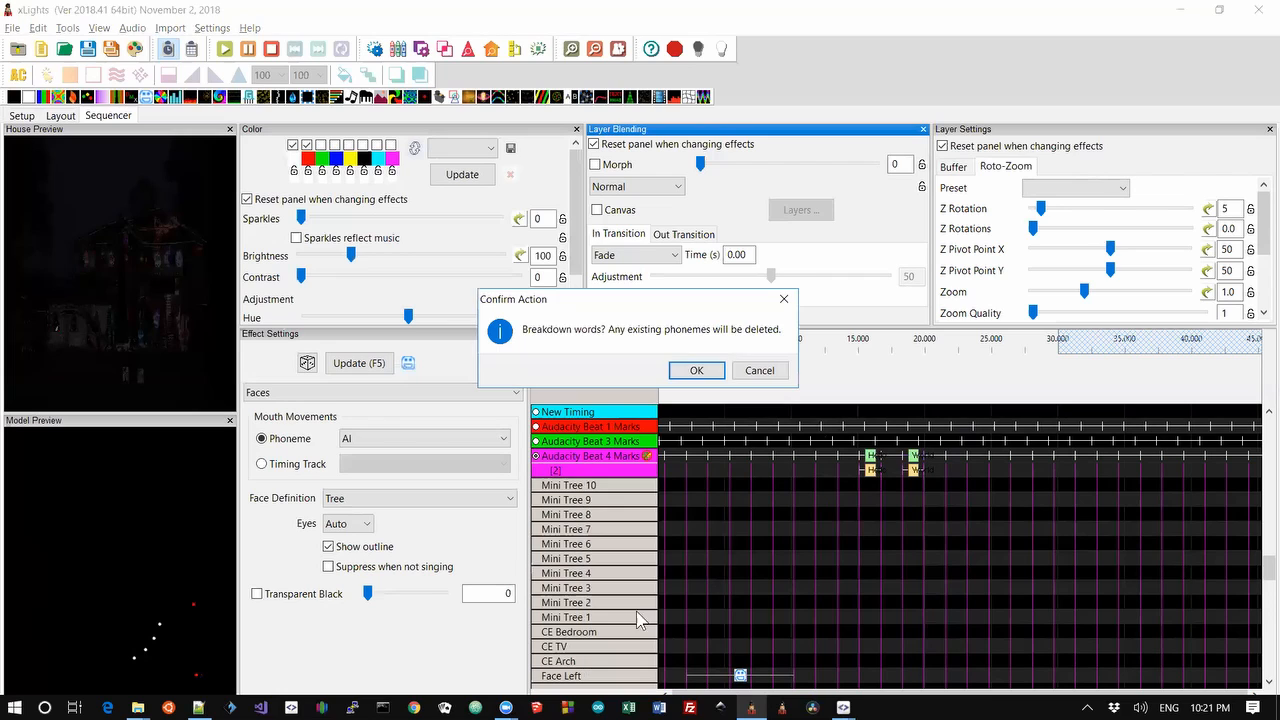
click(696, 372)
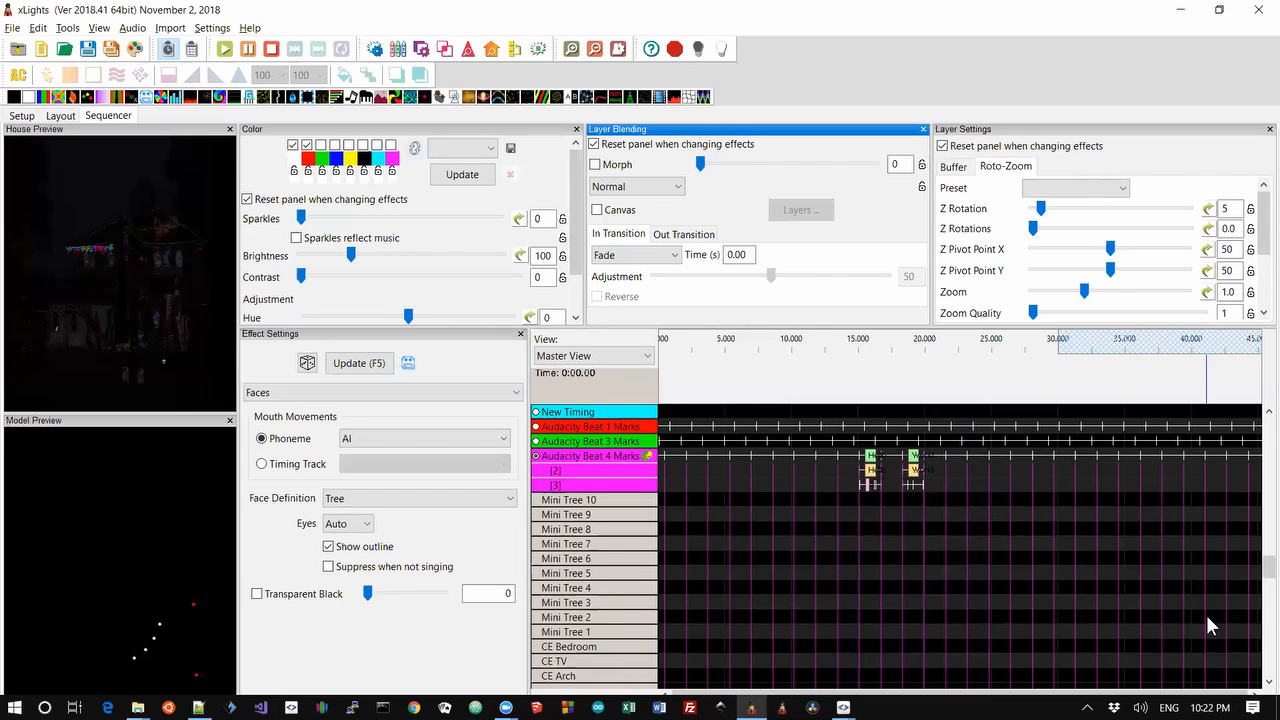
Add a Faces effect to the Face Left row and adjust its ends to span about 13.5 to 21.7 seconds.
click(1268, 681)
click(1268, 681)
click(1268, 681)
click(1268, 681)
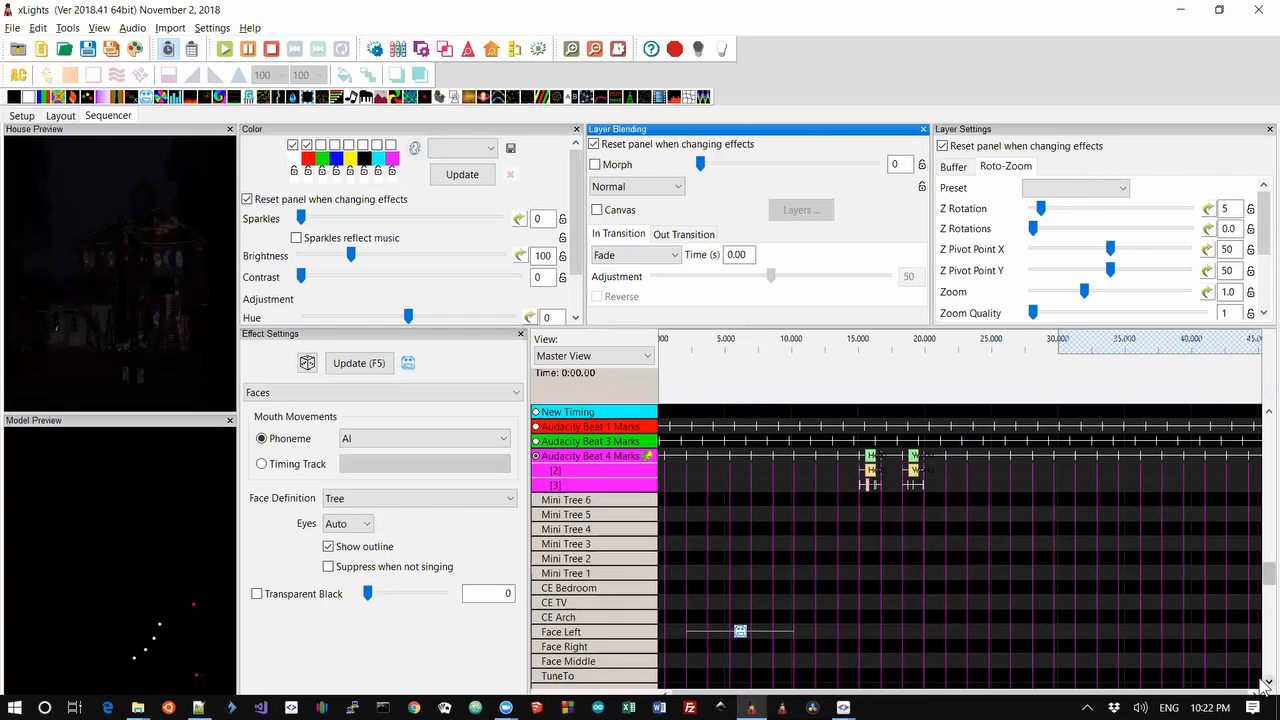
click(248, 97)
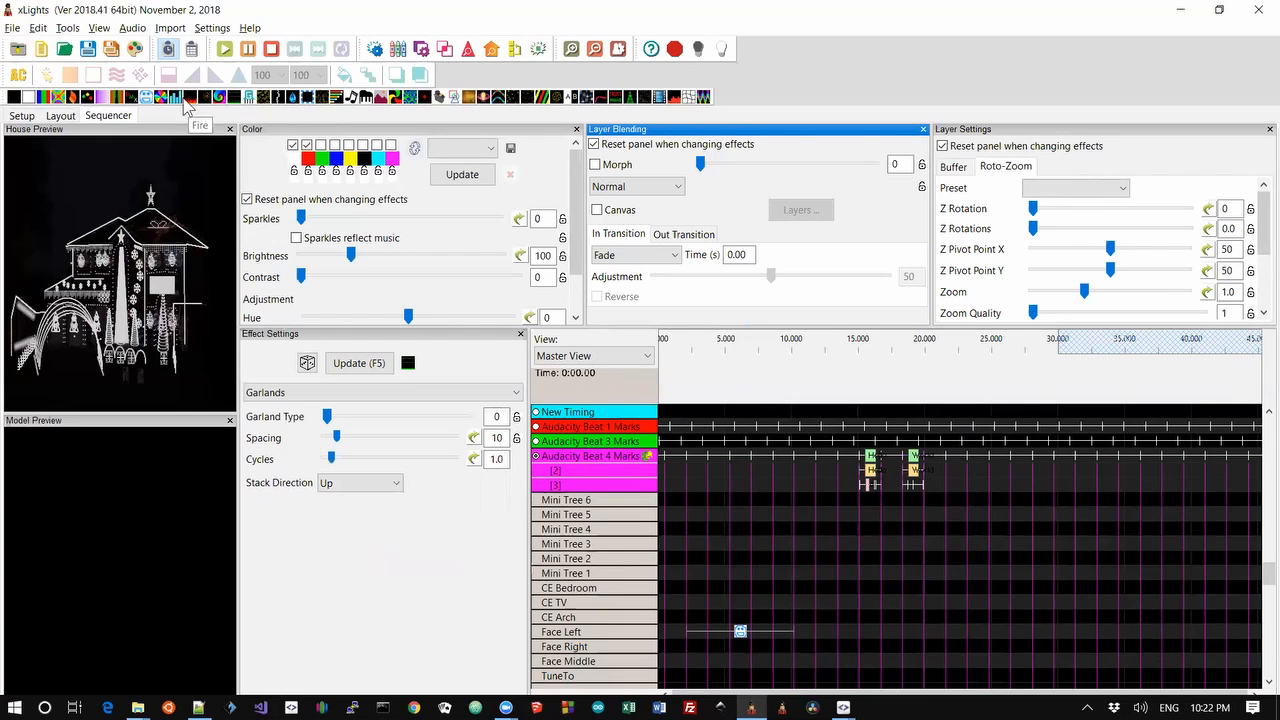
drag(146, 97, 959, 632)
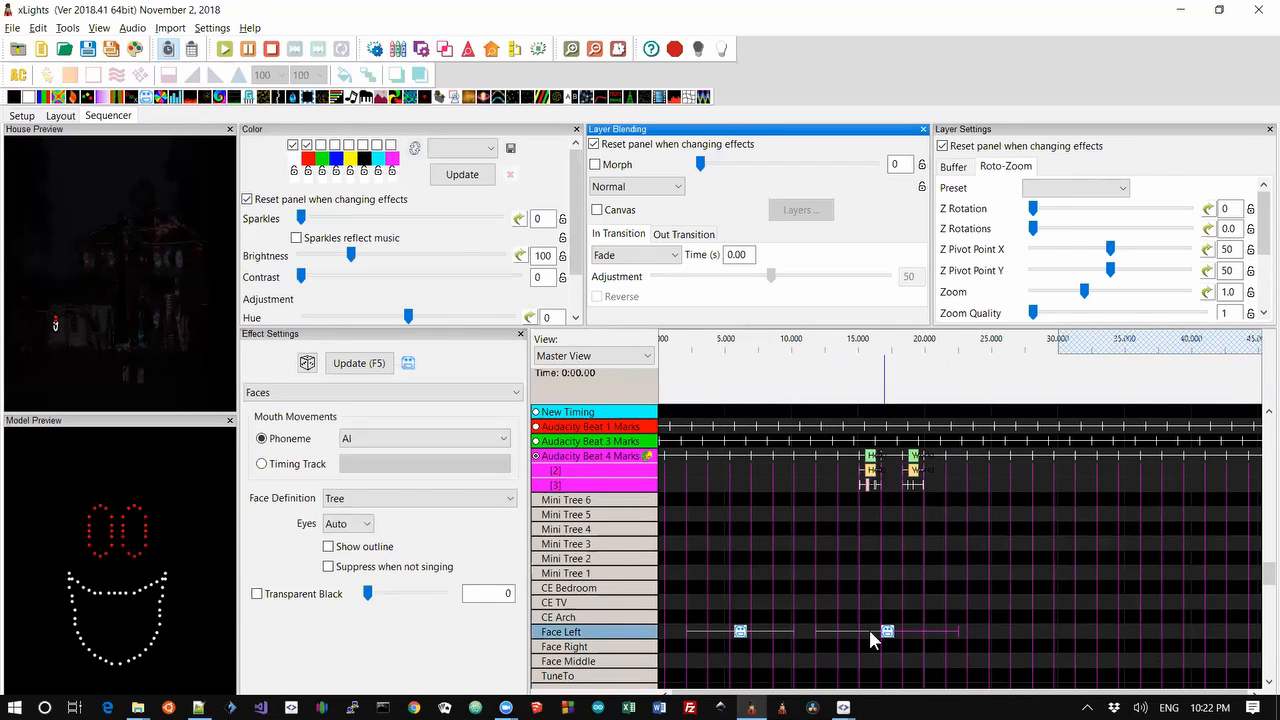
drag(818, 631, 838, 631)
drag(956, 631, 947, 631)
Set the Face Left effect to suppress when not singing, follow the Audacity Beat 4 Marks timing track and show its outline.
click(329, 567)
click(295, 464)
click(356, 468)
click(358, 478)
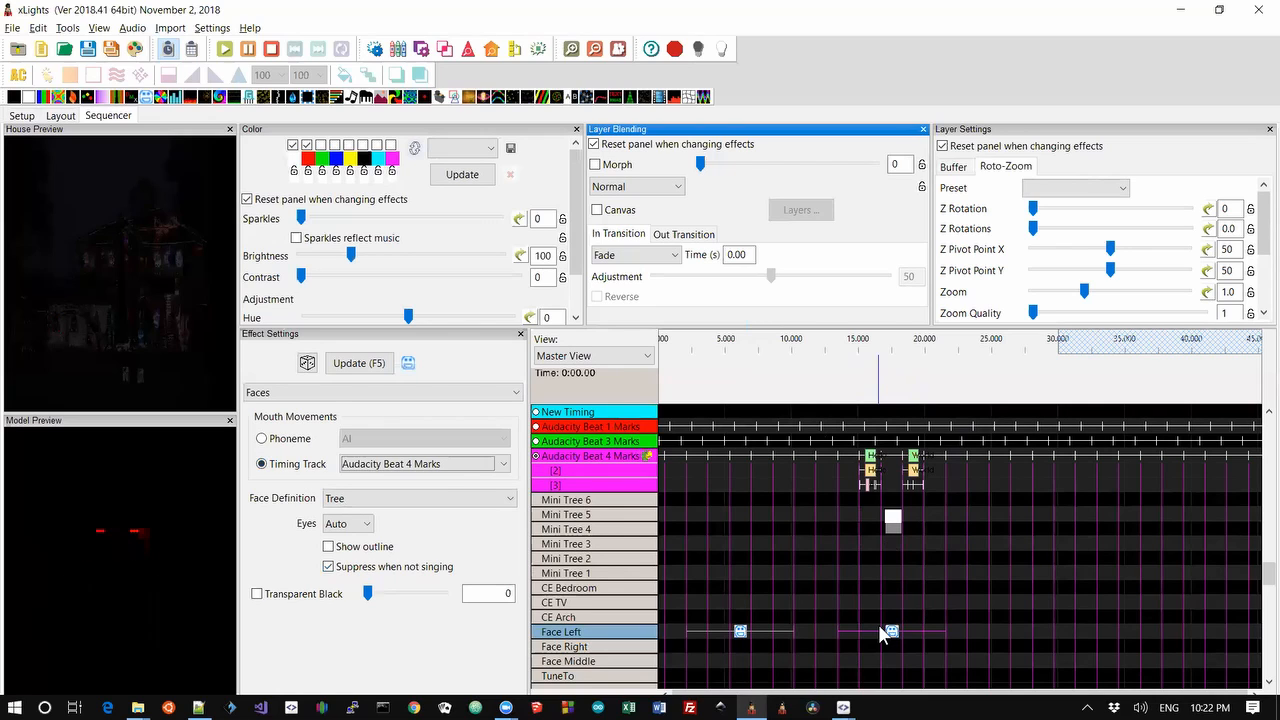
click(329, 547)
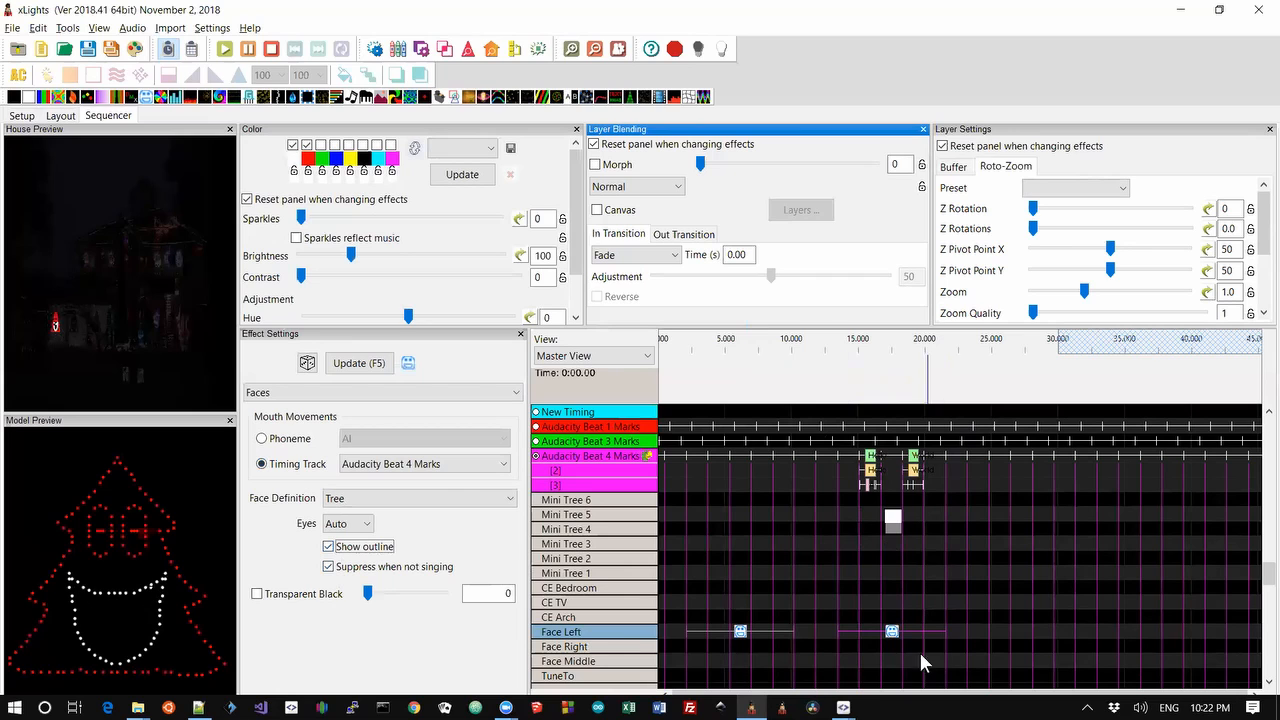
Switch to the release notes in Notepad++ and highlight the entry about more bulk edits to the face effect.
key(alt+Tab)
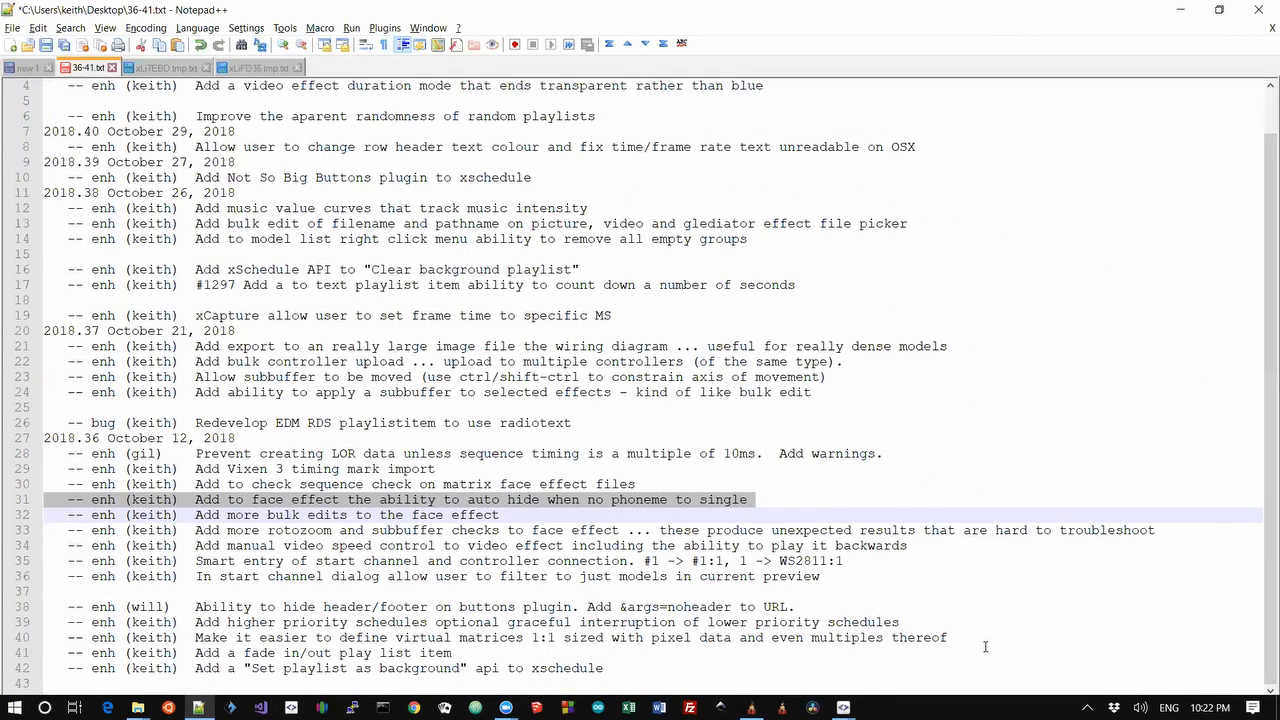
key(Down)
key(Up)
key(shift+Down)
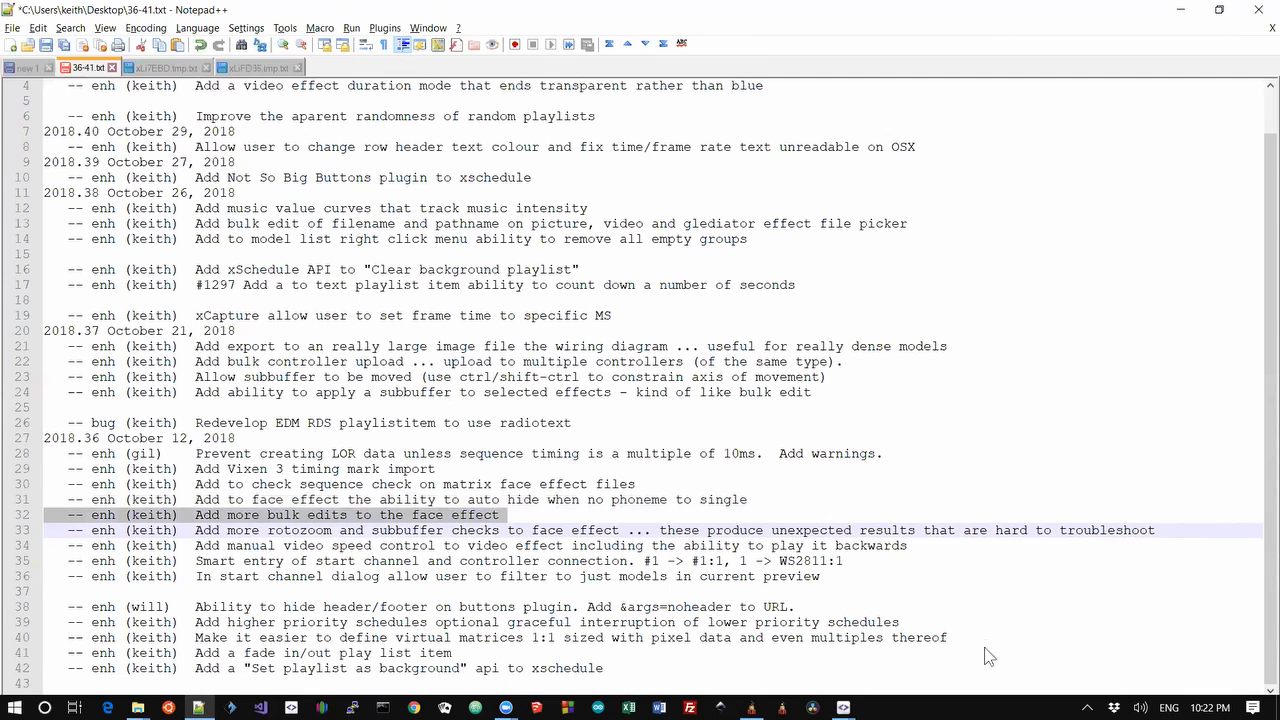
Switch to xLights, select both Faces effects on Face Left and show the Bulk Edit option for Timing Track and Face Definition.
key(alt+Tab)
drag(983, 638, 664, 630)
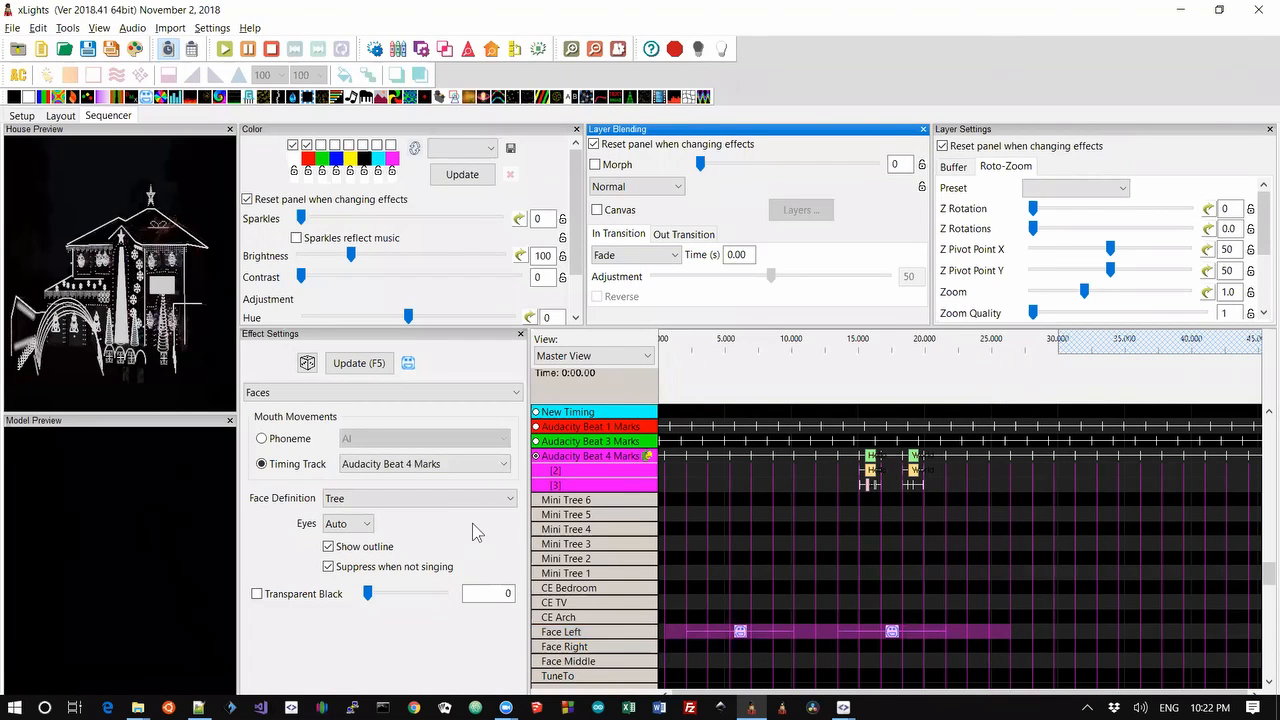
right_click(370, 472)
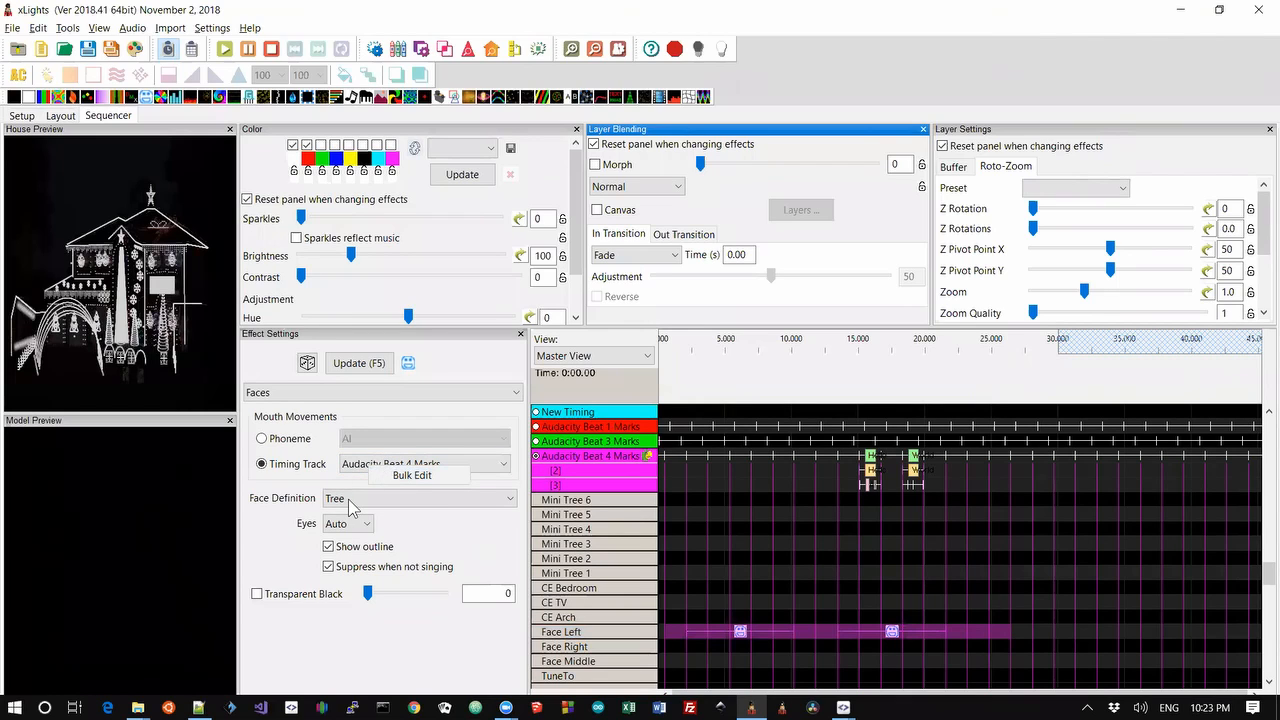
right_click(351, 507)
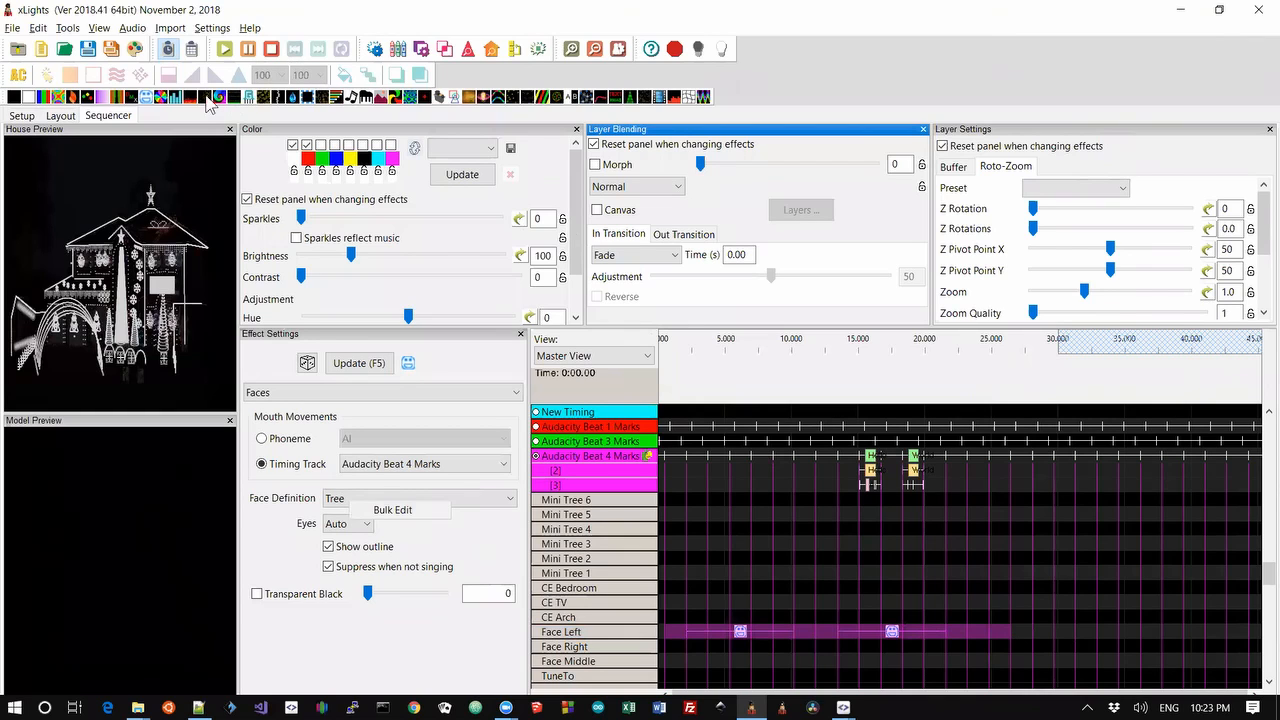
Add a Faces effect to Face Right near 16 seconds and show Timing Track's Bulk Edit option with the Face Left effect also selected.
drag(155, 97, 871, 646)
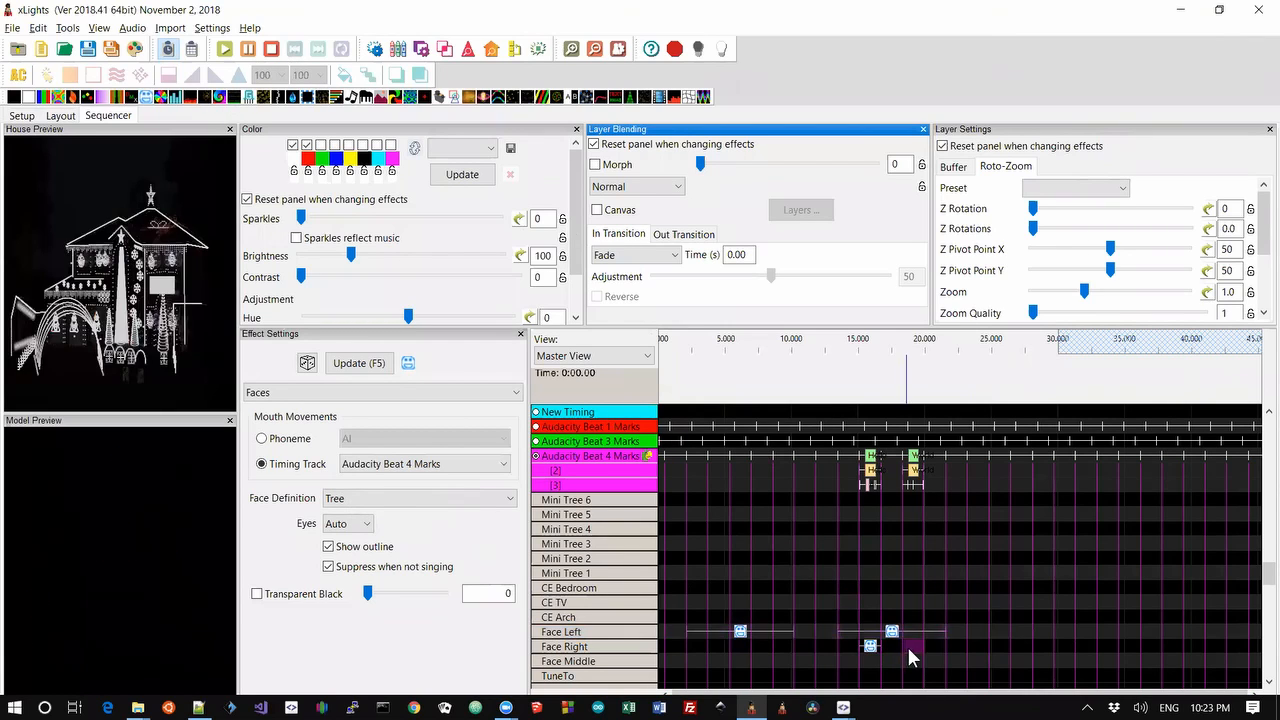
drag(950, 655, 844, 623)
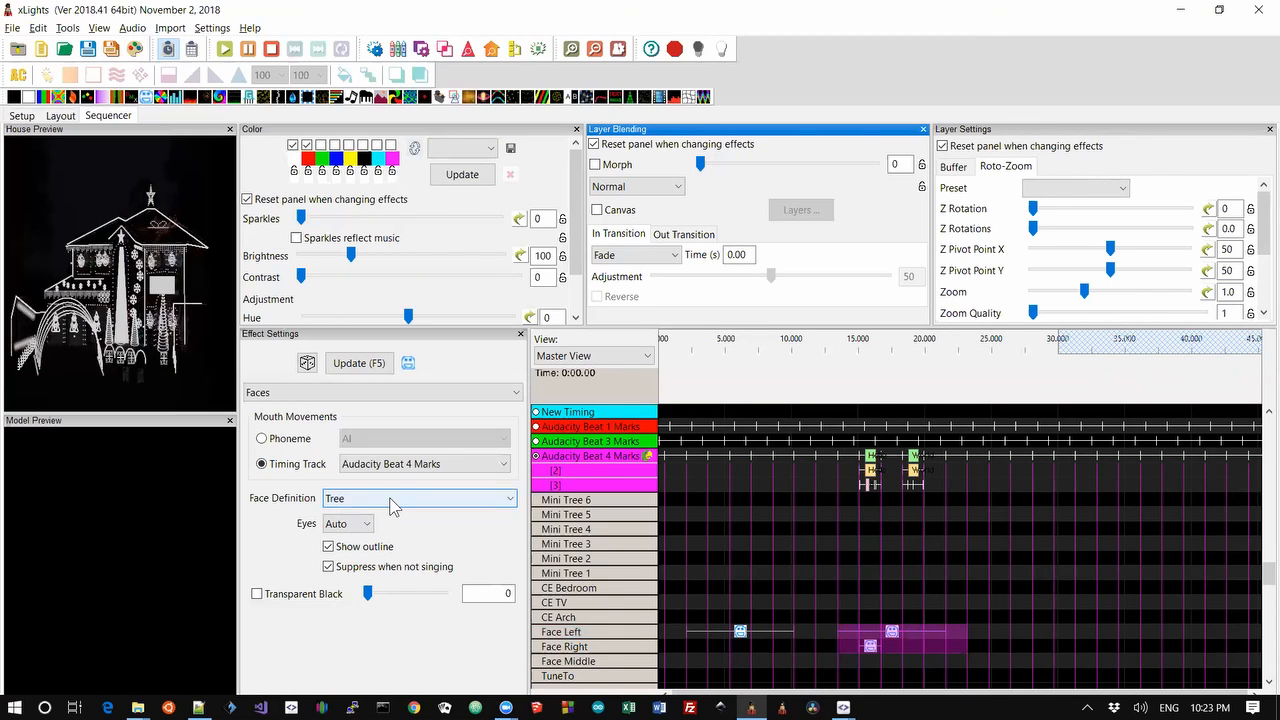
right_click(408, 472)
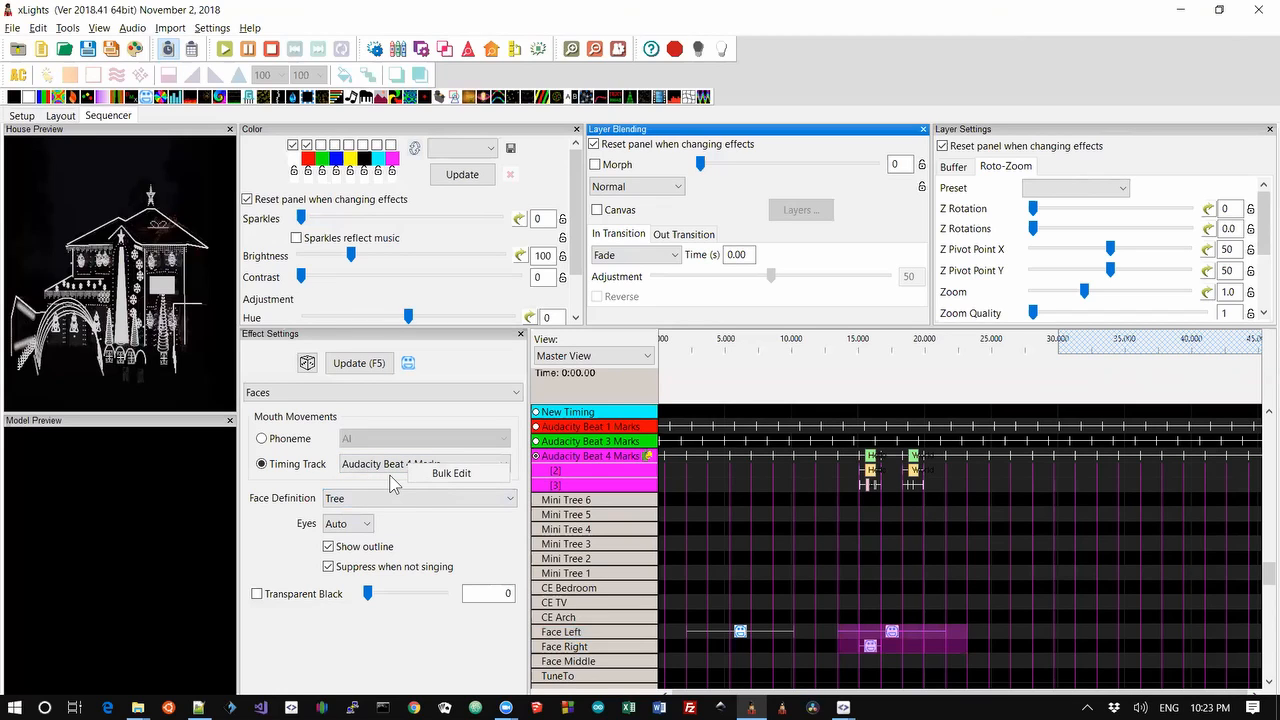
click(841, 586)
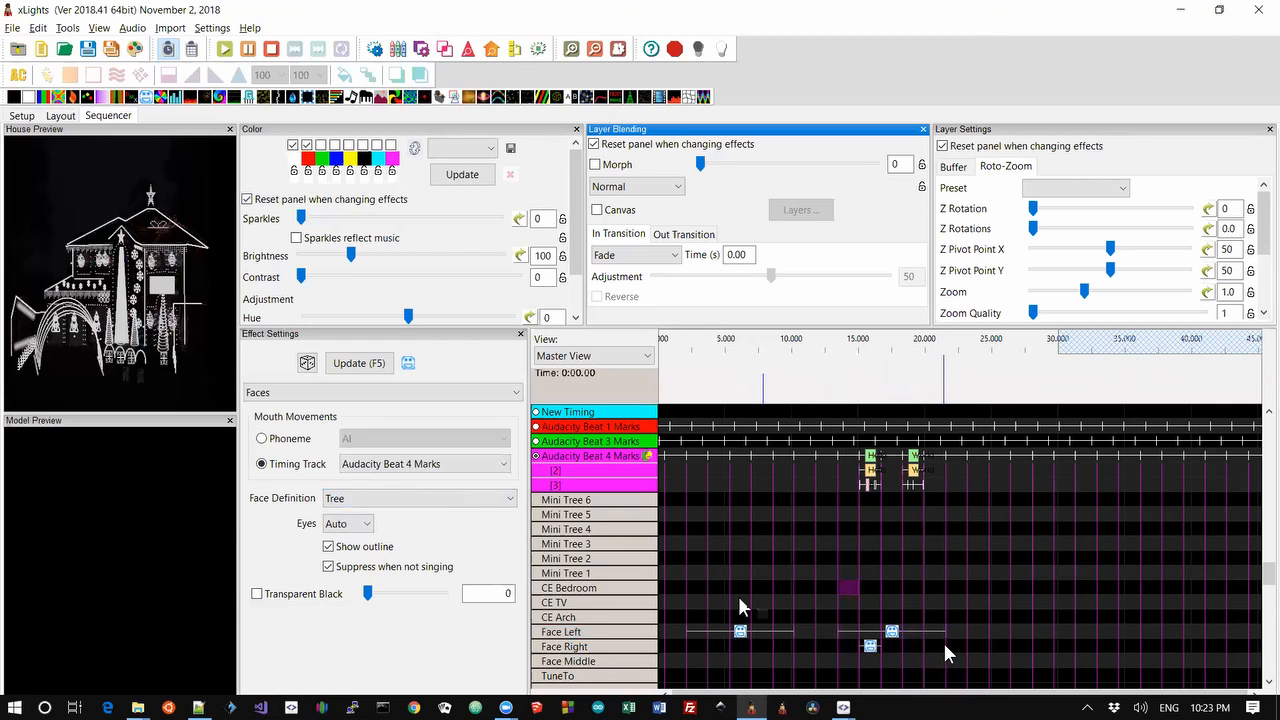
Switch to the release notes in Notepad++ and highlight the entry about manual video speed control and backwards playback.
key(alt+Tab)
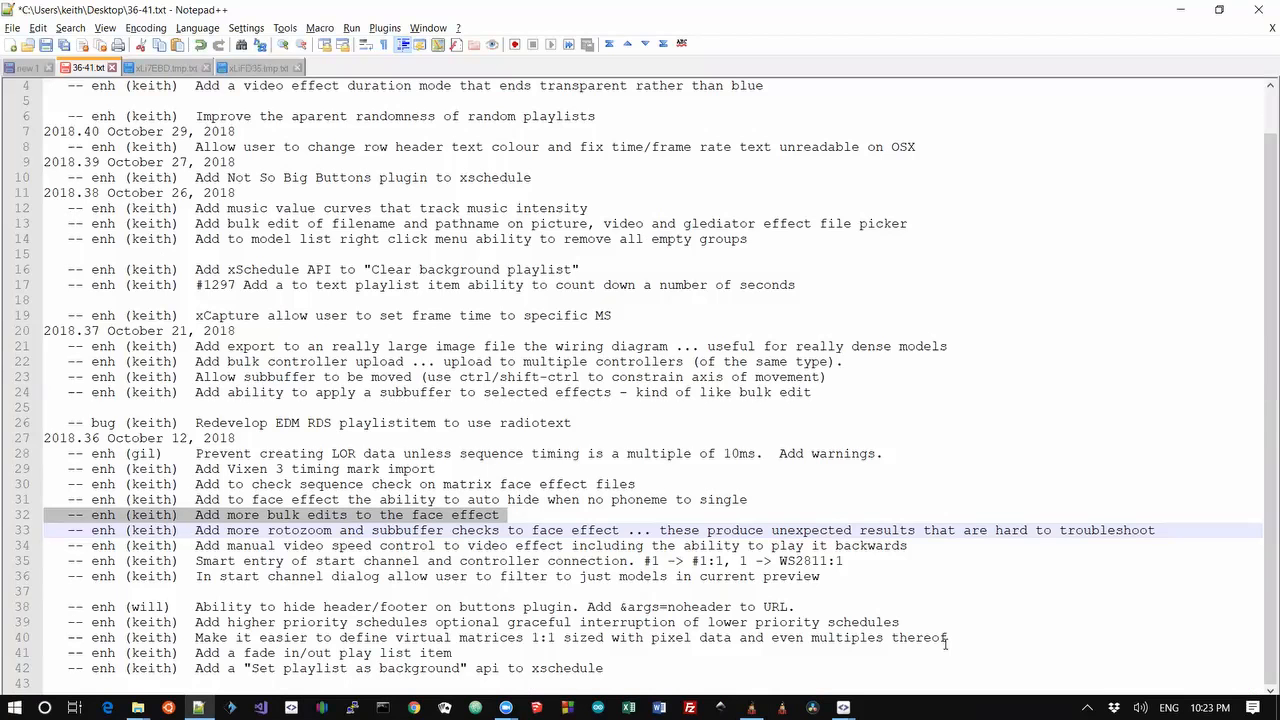
key(Down)
key(Up)
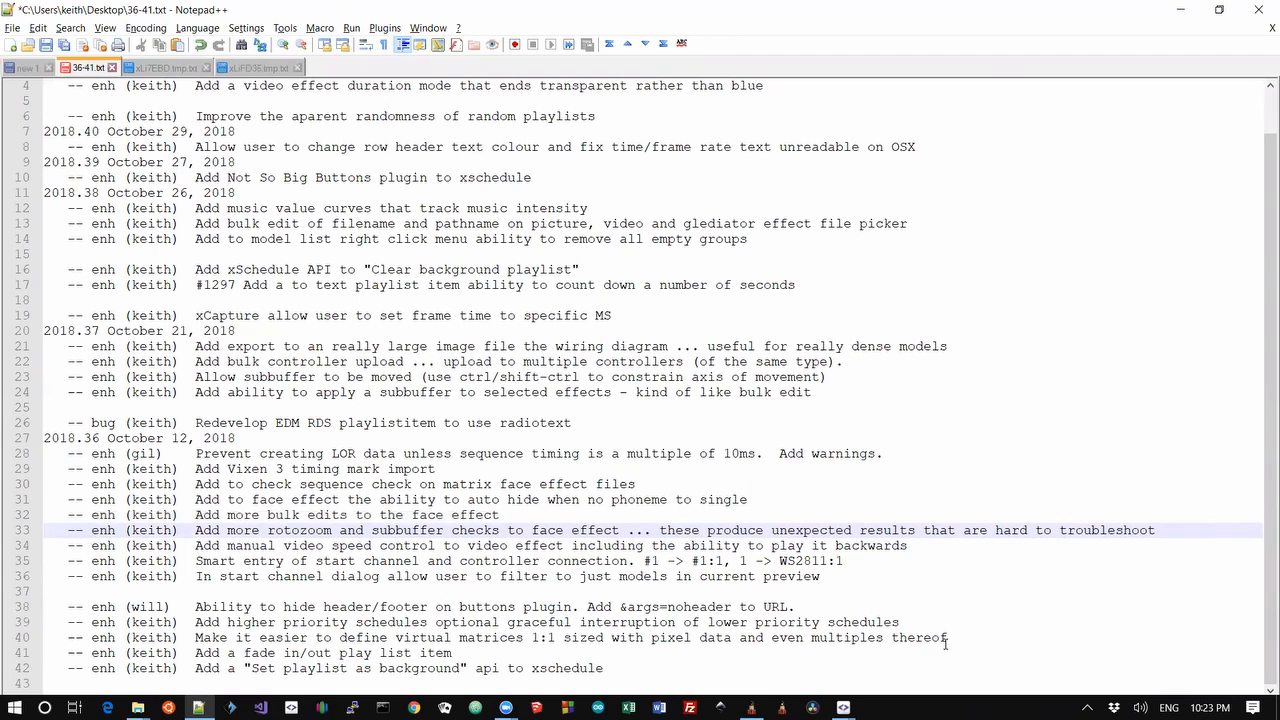
key(Down)
key(Up)
key(Down)
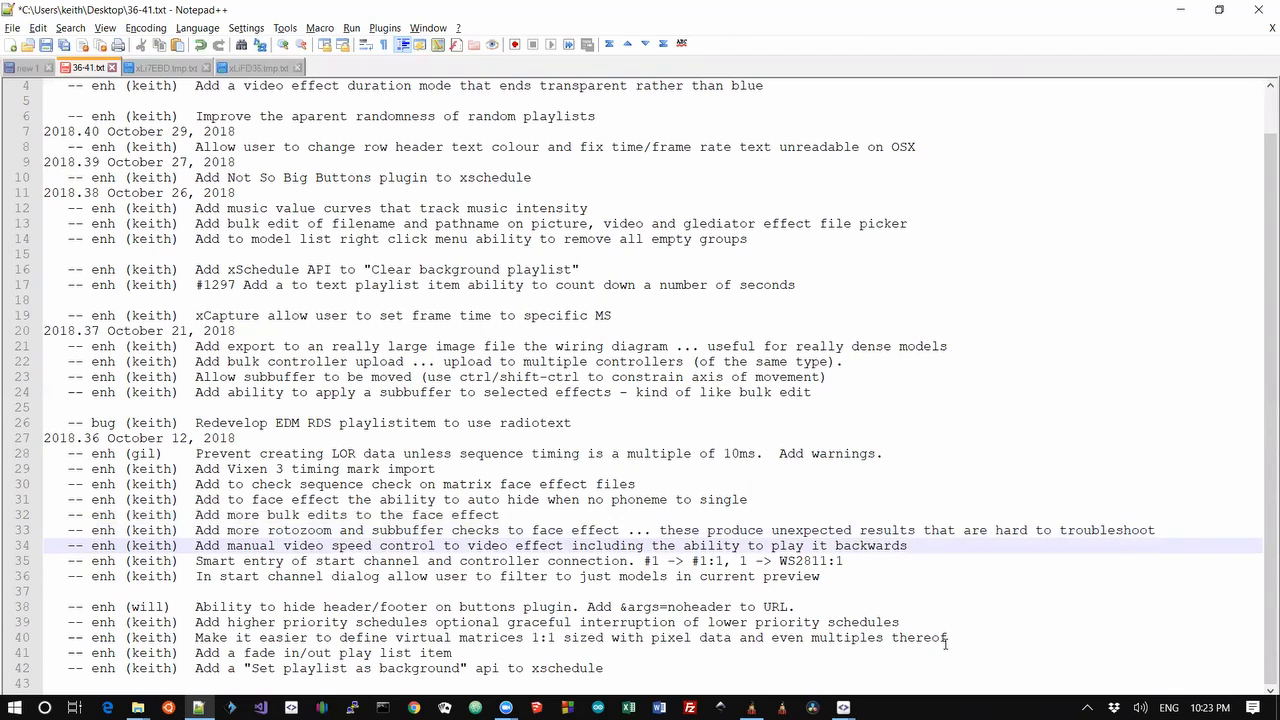
key(shift+Down)
Switch to xLights and add a Video effect to the Matrix row from about 4 to 12 seconds.
key(alt+Tab)
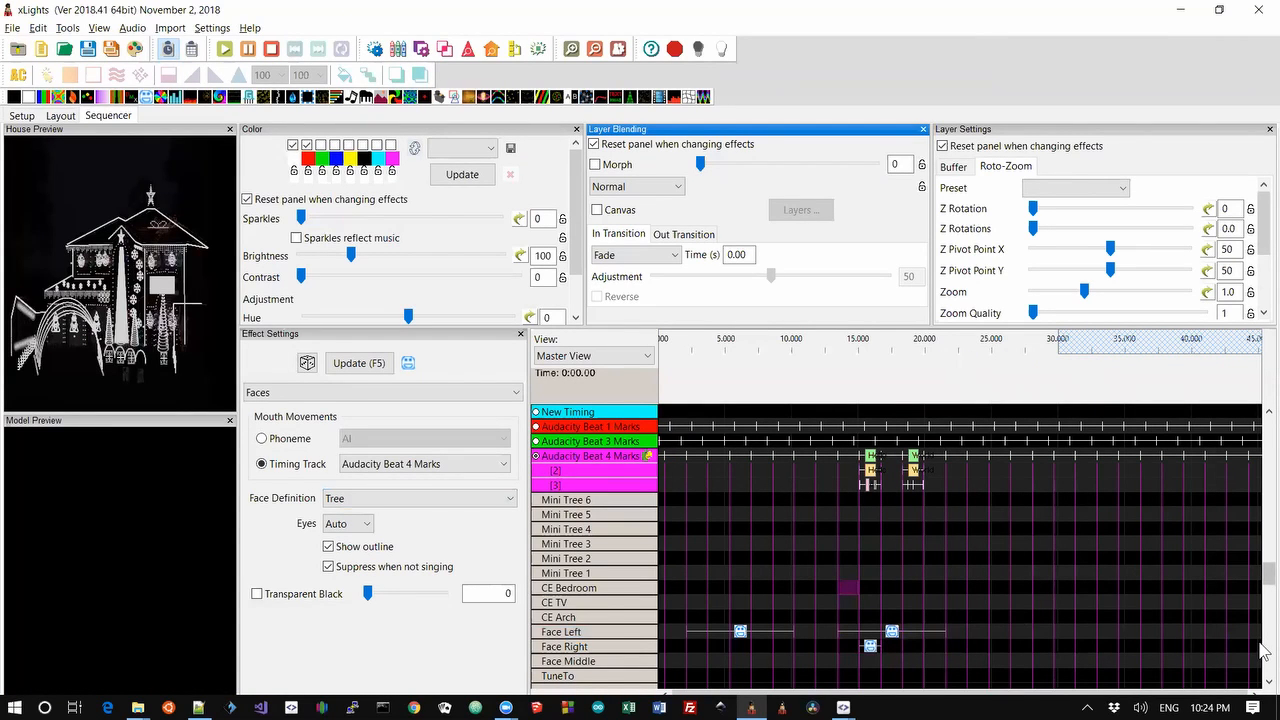
scroll(1260, 640, down, 5)
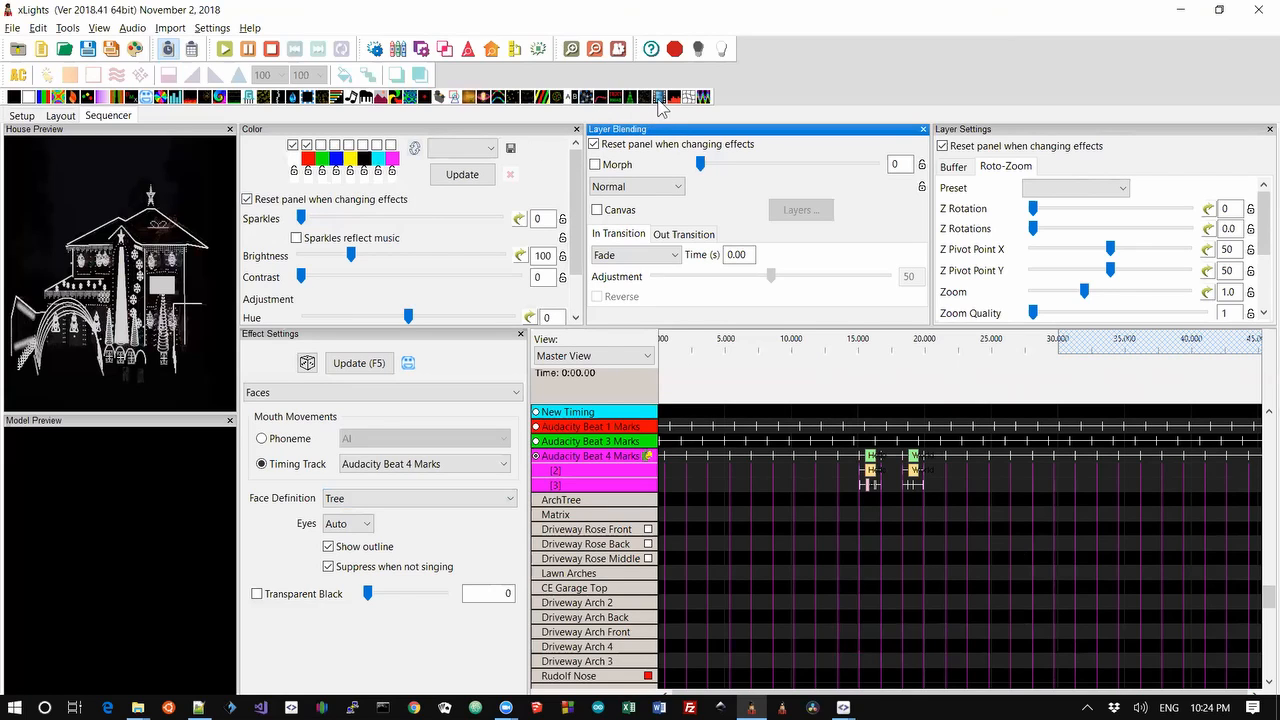
mouse_move(660, 98)
mouse_down()
mouse_move(734, 457)
mouse_move(737, 535)
mouse_move(737, 514)
mouse_move(718, 514)
mouse_move(812, 516)
mouse_up()
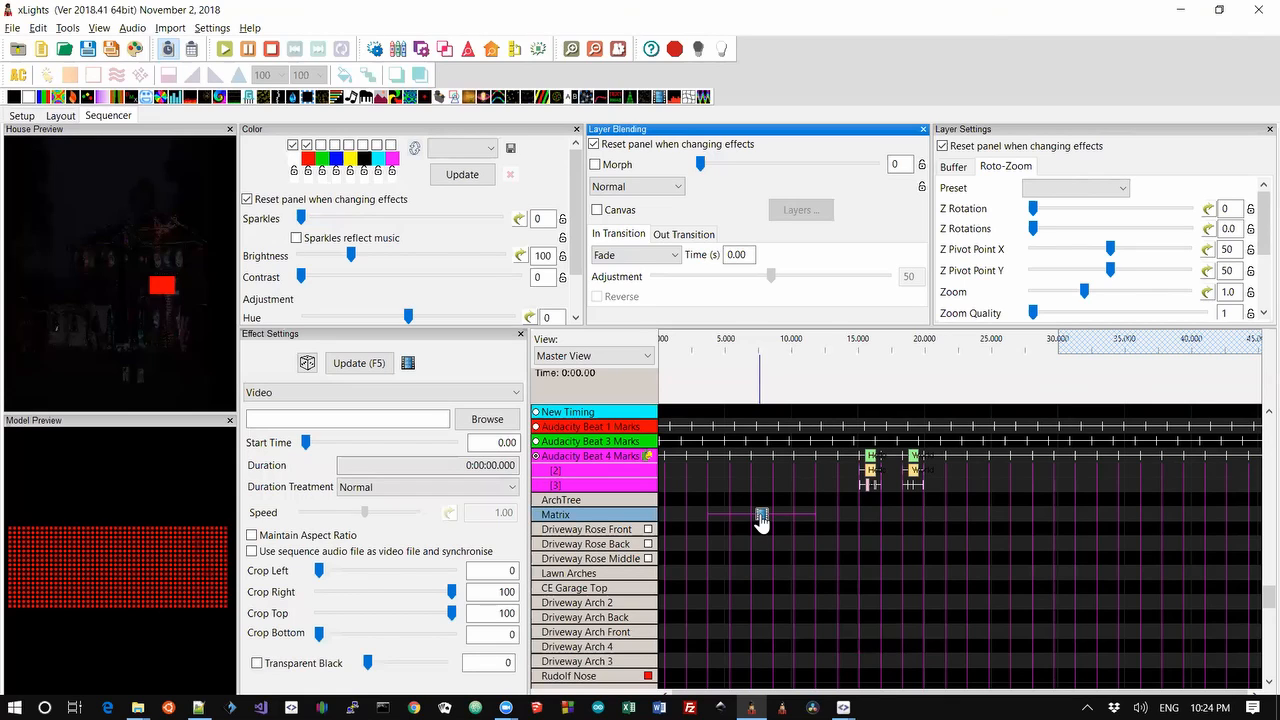
Browse for the Matrix effect's video file and open the mylights folder in Documents.
click(473, 424)
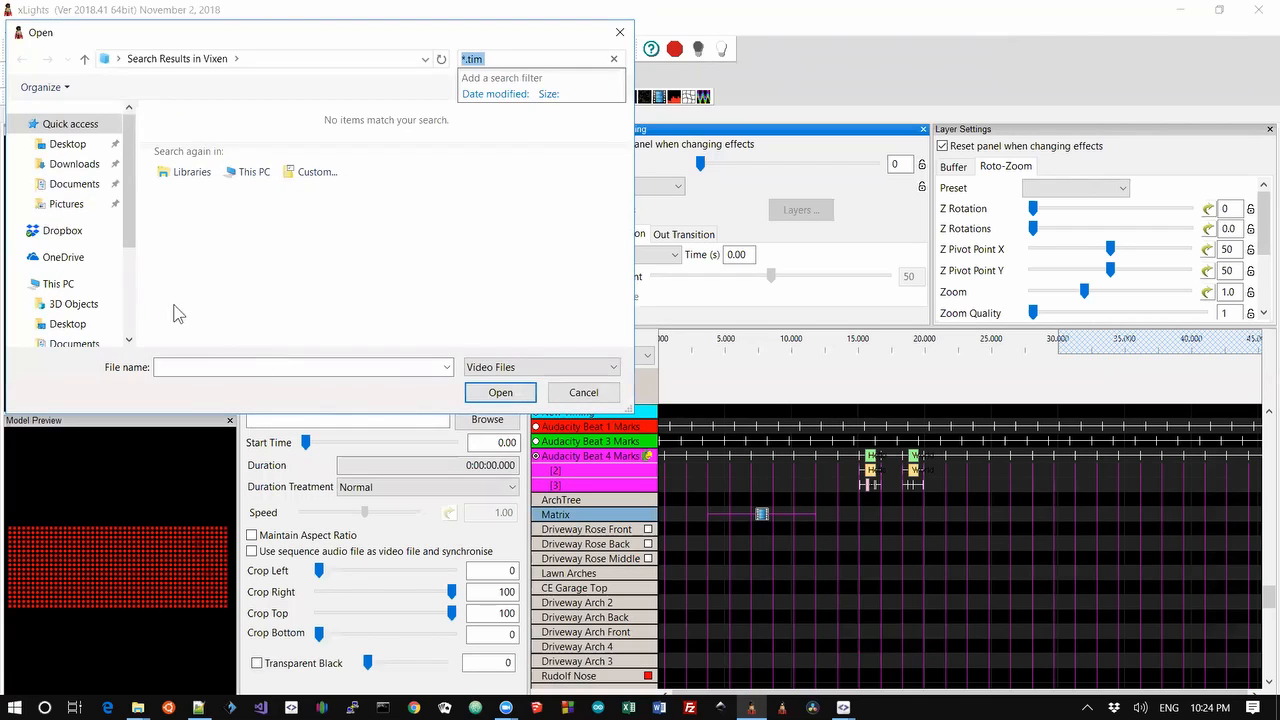
click(100, 183)
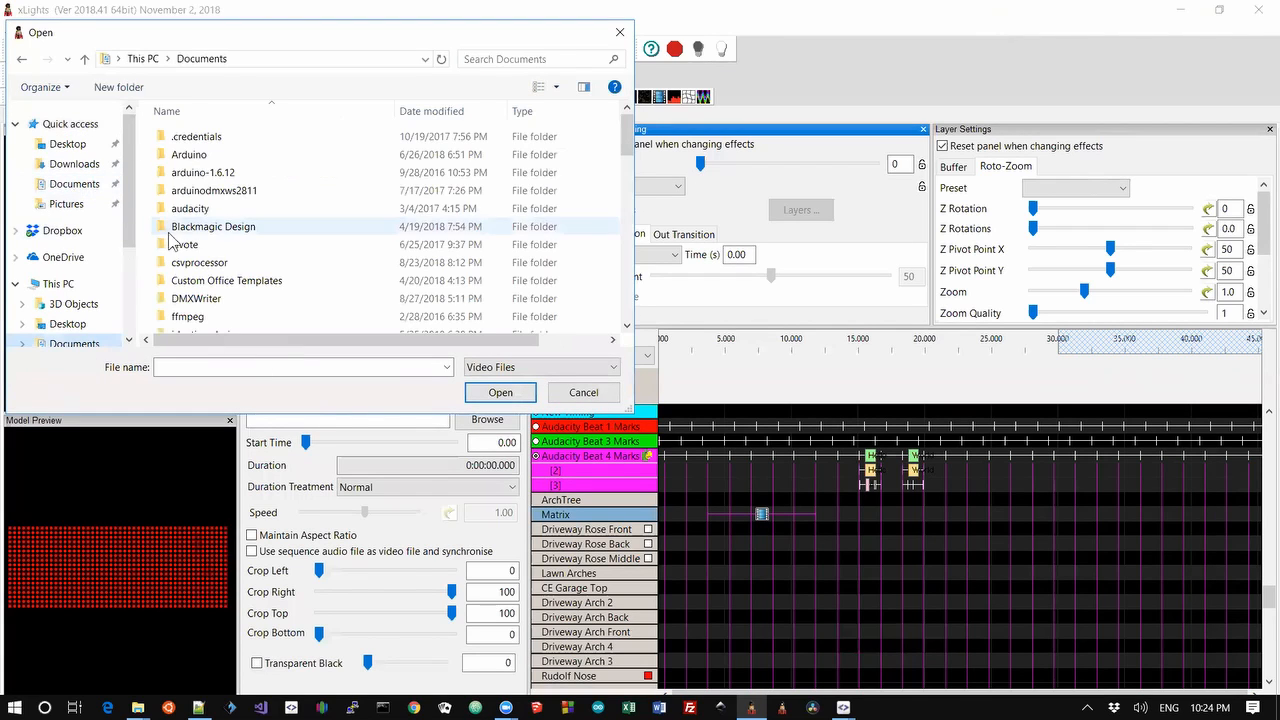
scroll(175, 243, down, 5)
key(Down)
key(Down)
key(Down)
key(Down)
key(Down)
key(Down)
key(Down)
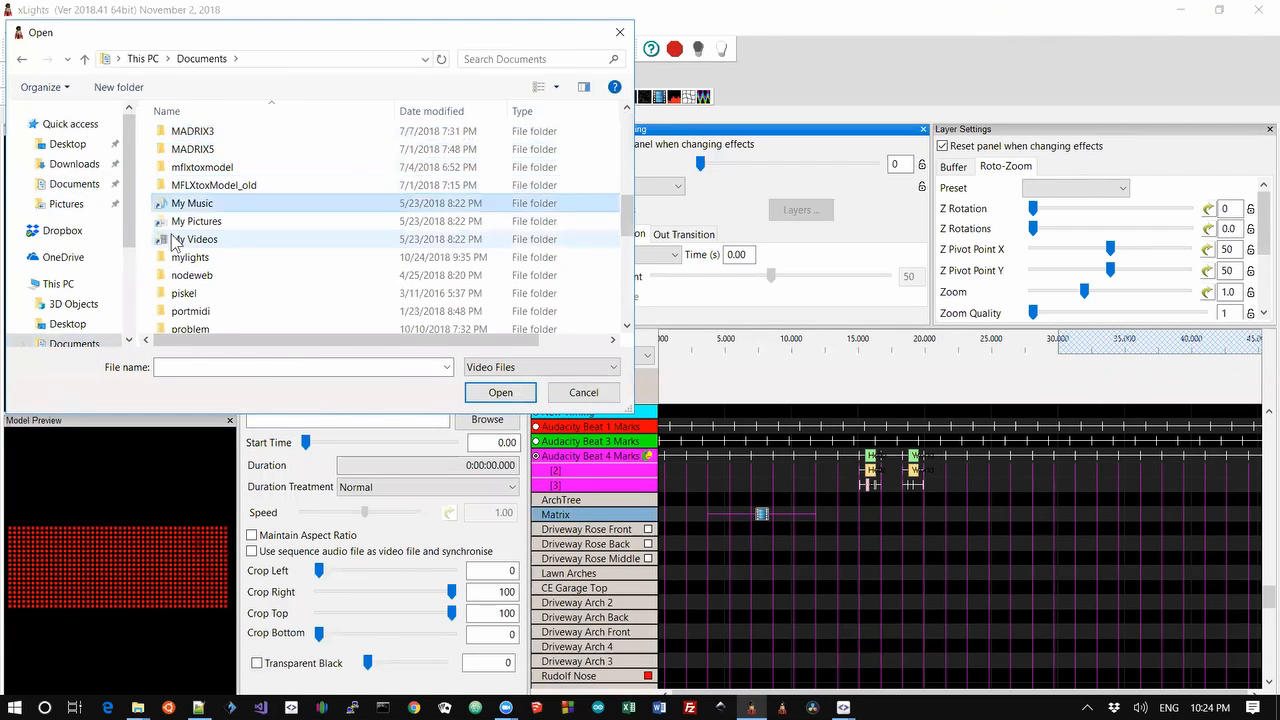
key(Return)
Load big_blues_7.mov from the Home\Video folder into the Matrix video effect.
key(Down)
key(Down)
key(Up)
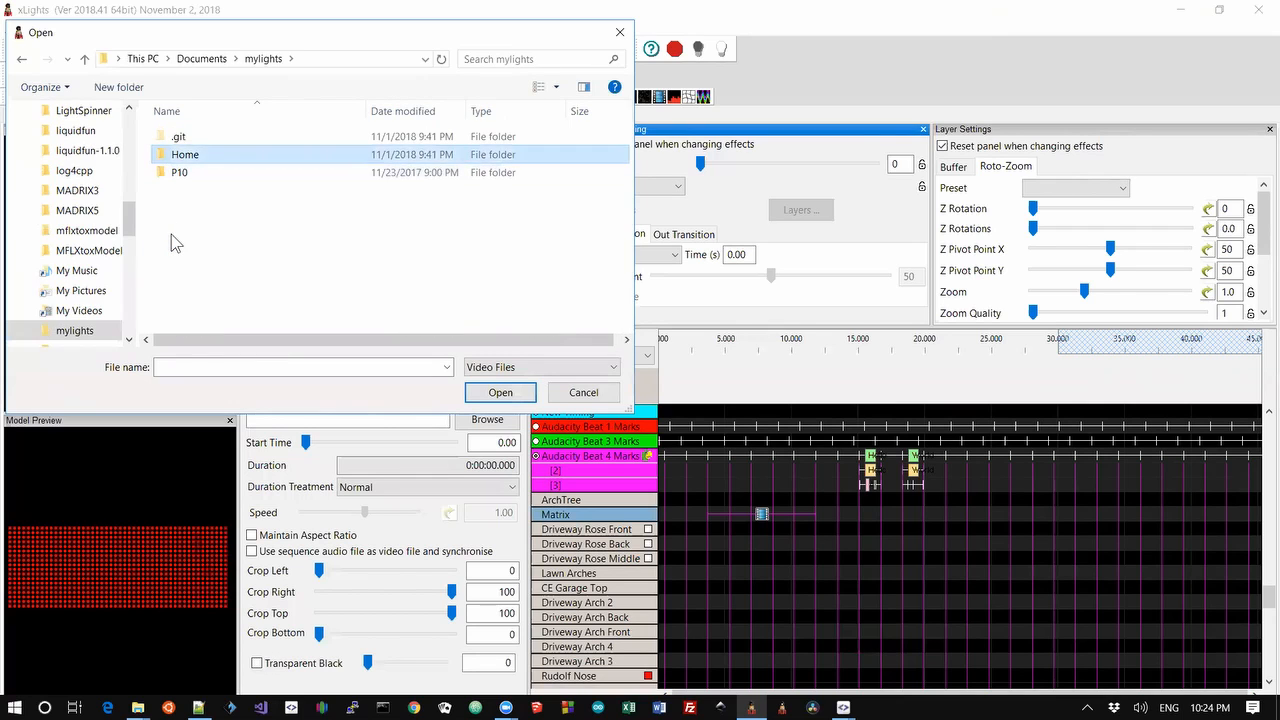
key(Return)
key(Down)
key(Down)
key(Down)
key(Down)
key(Down)
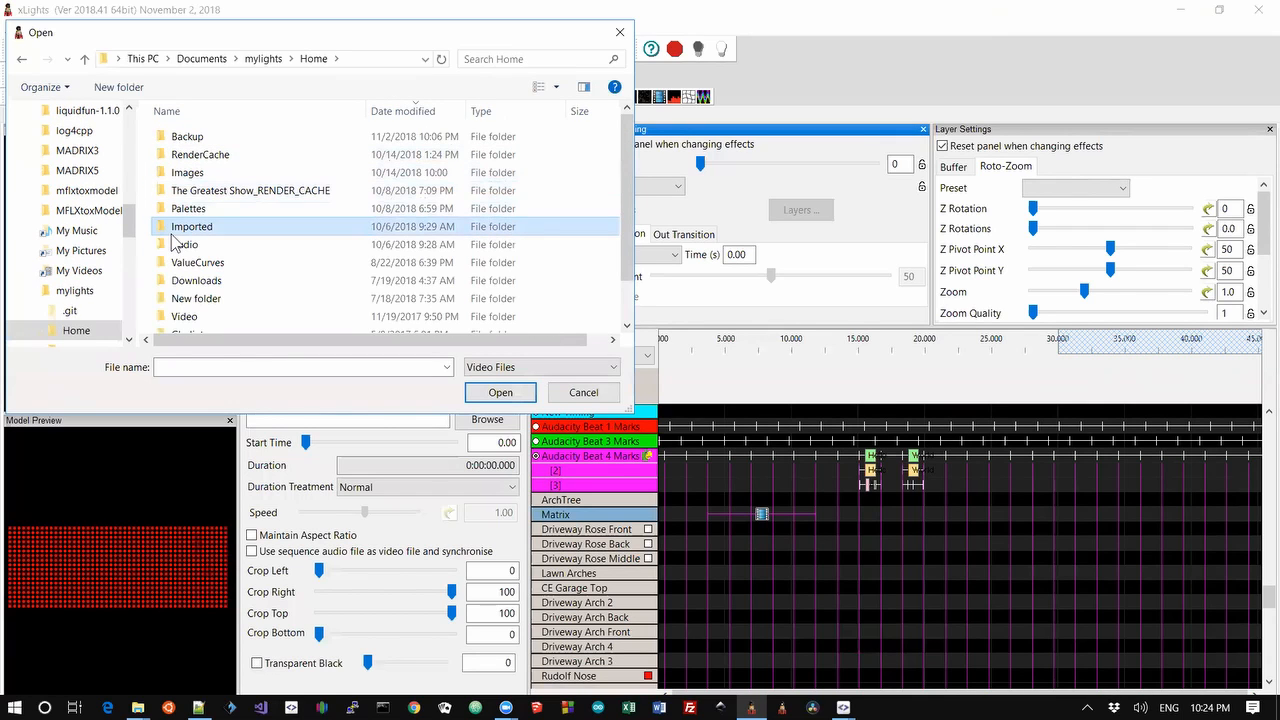
key(Down)
key(Down)
key(Down)
key(Down)
key(Down)
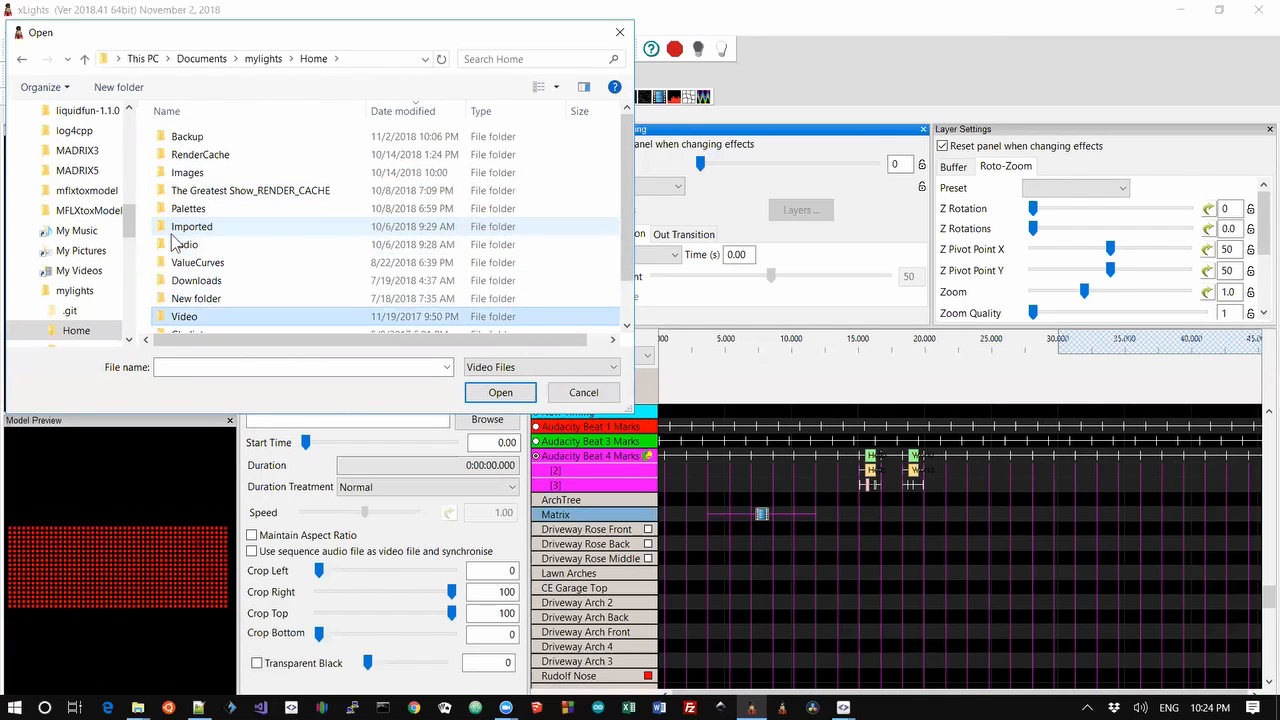
key(Return)
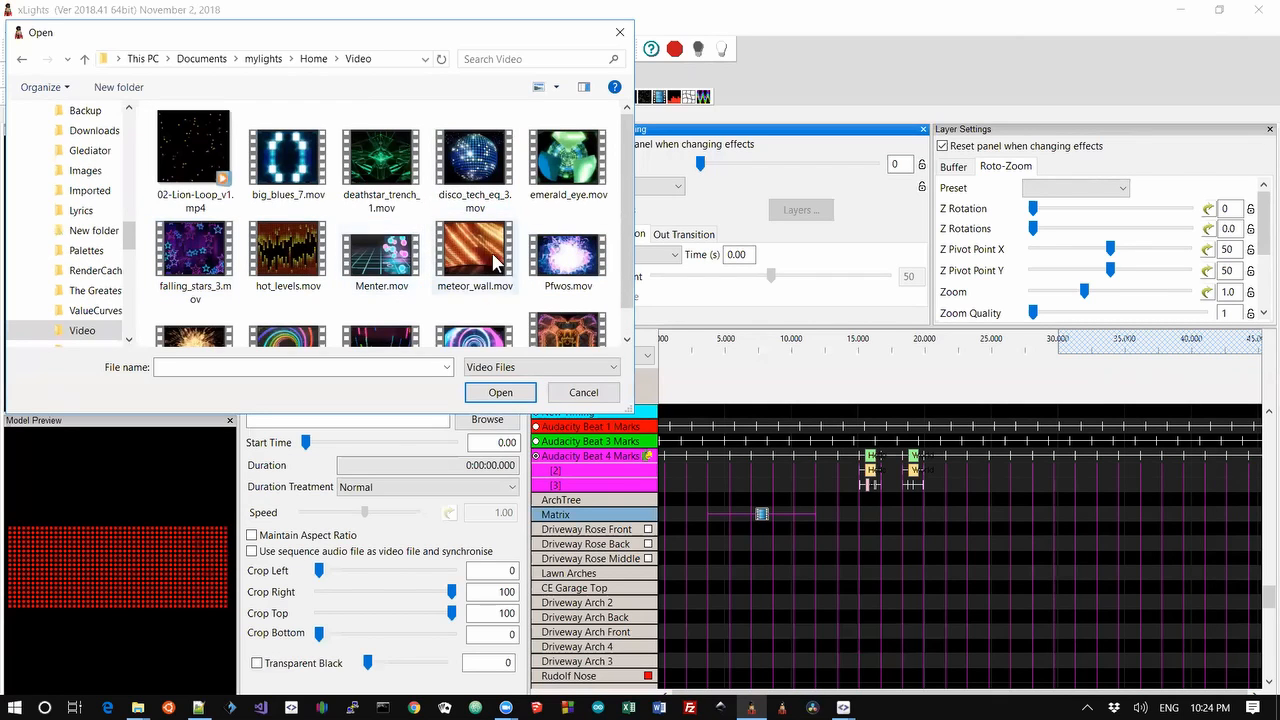
double_click(298, 172)
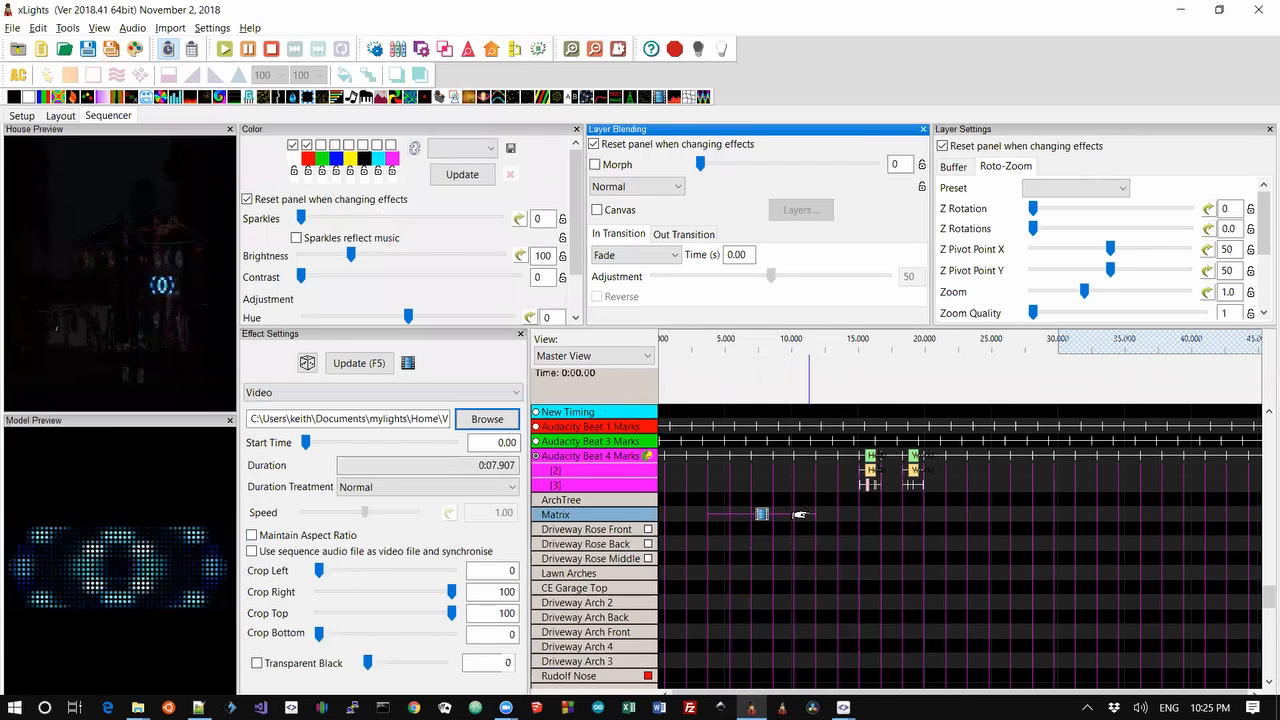
Extend the Matrix video effect to about 15 seconds and insert a layer below holding a Fire effect of the same span.
drag(812, 512, 857, 512)
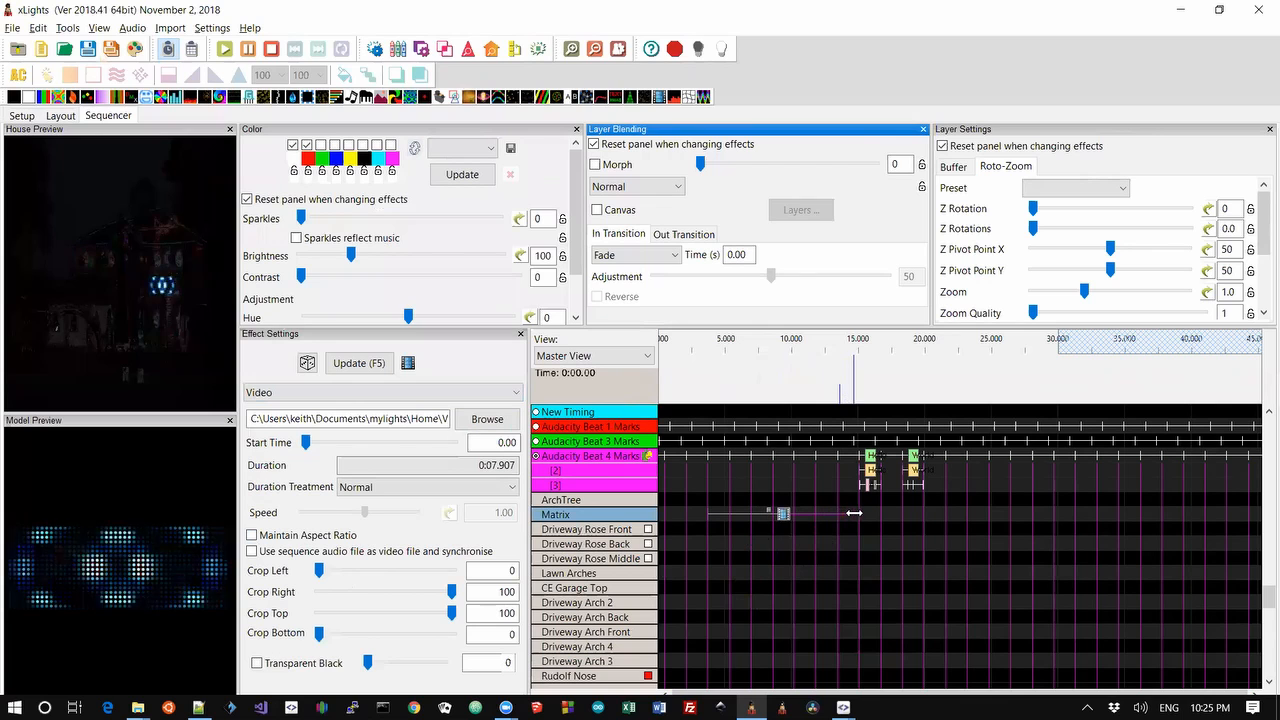
right_click(558, 514)
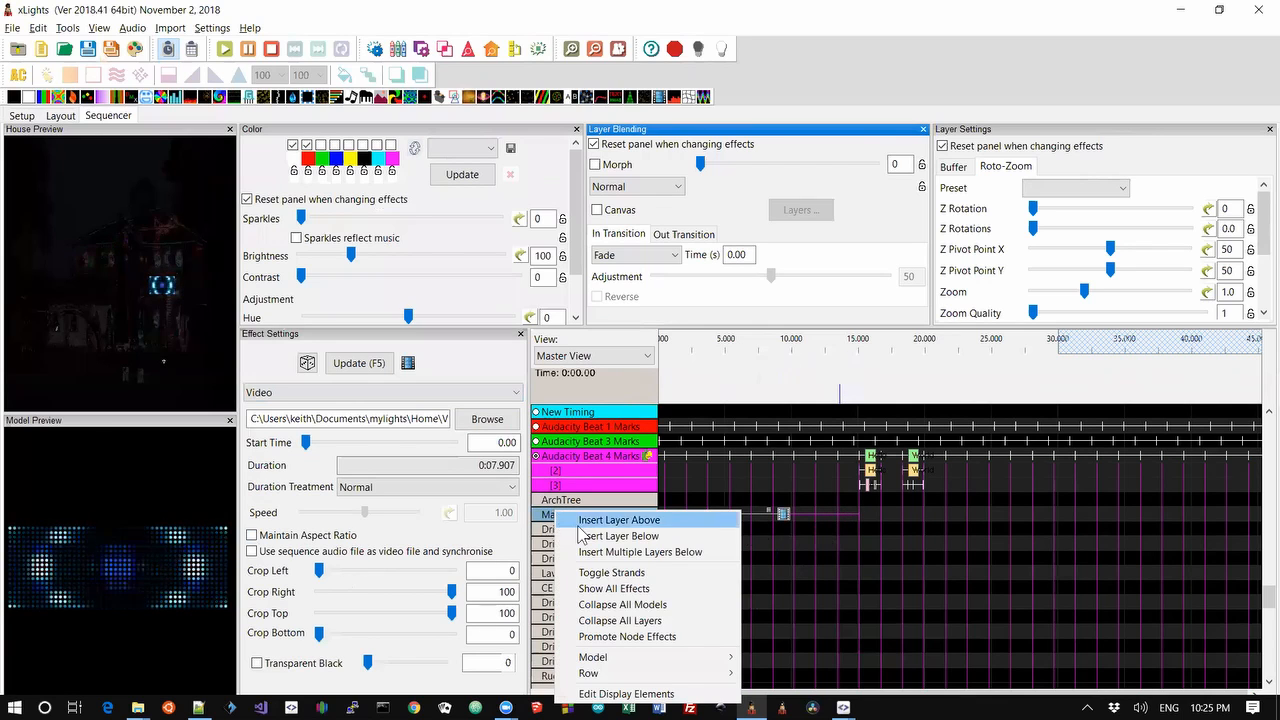
click(618, 536)
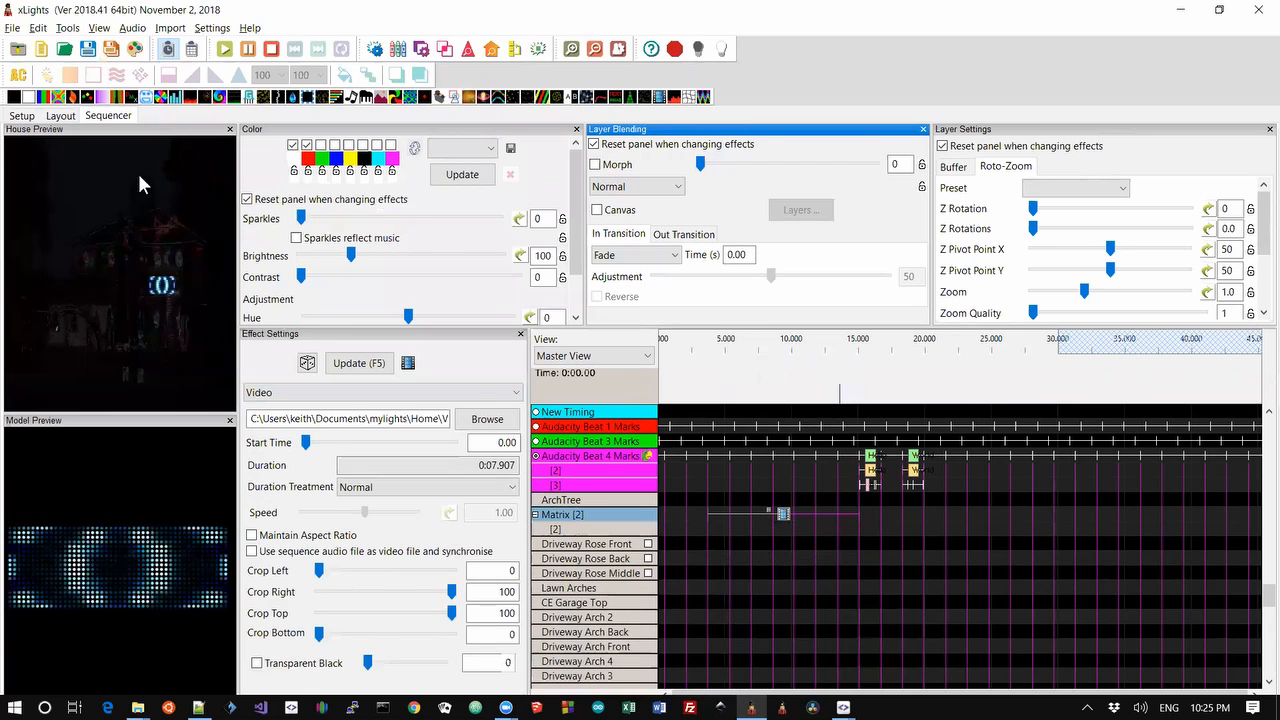
drag(190, 96, 857, 540)
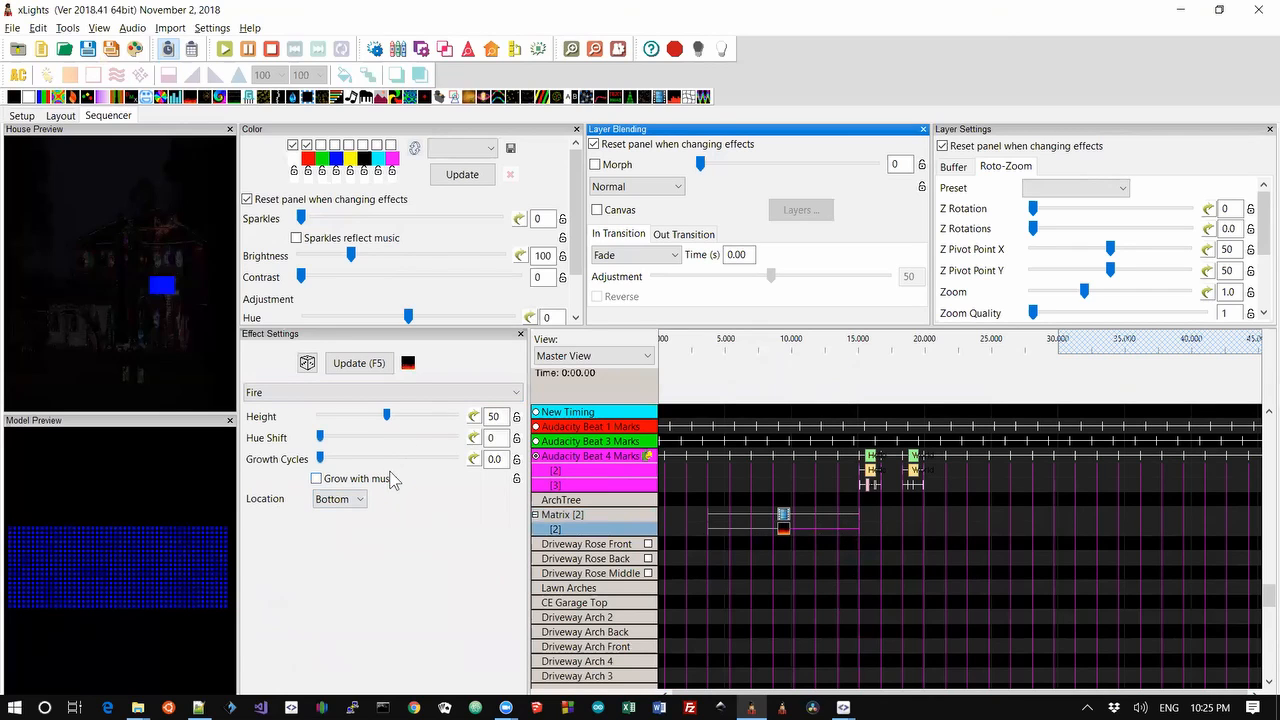
Set the Matrix video effect's duration treatment to Normal No Blue.
click(784, 518)
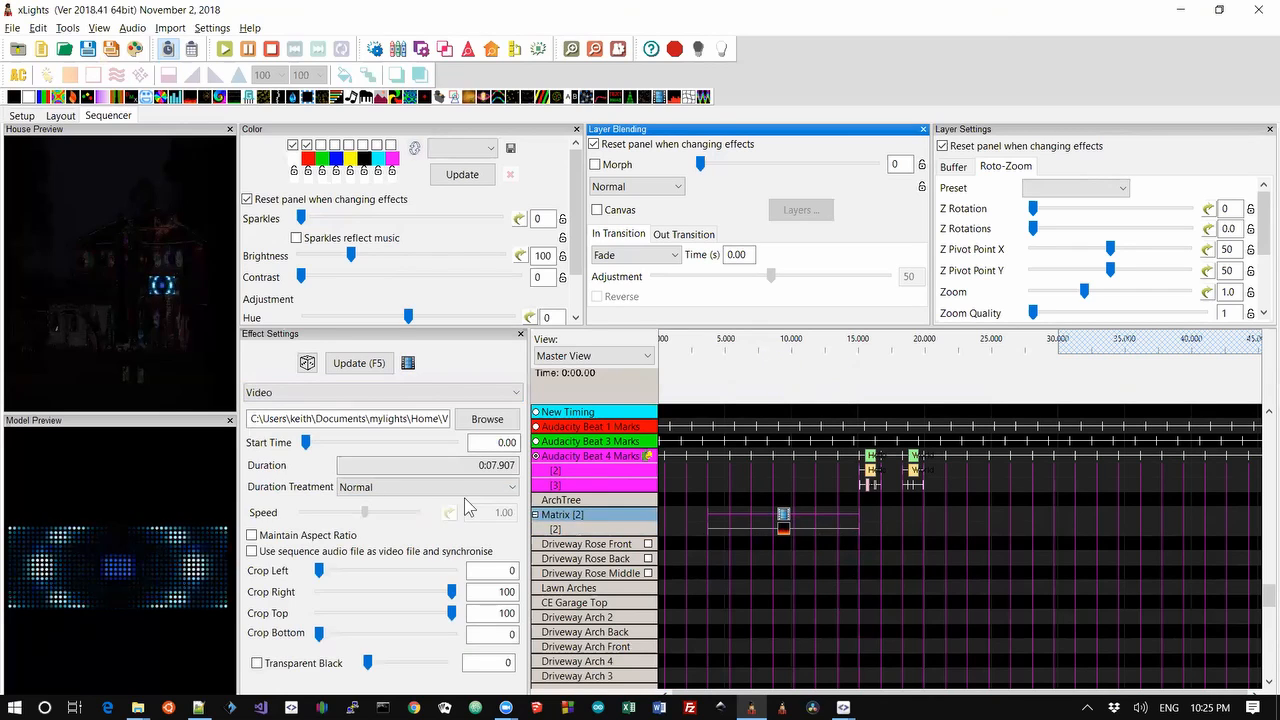
click(450, 490)
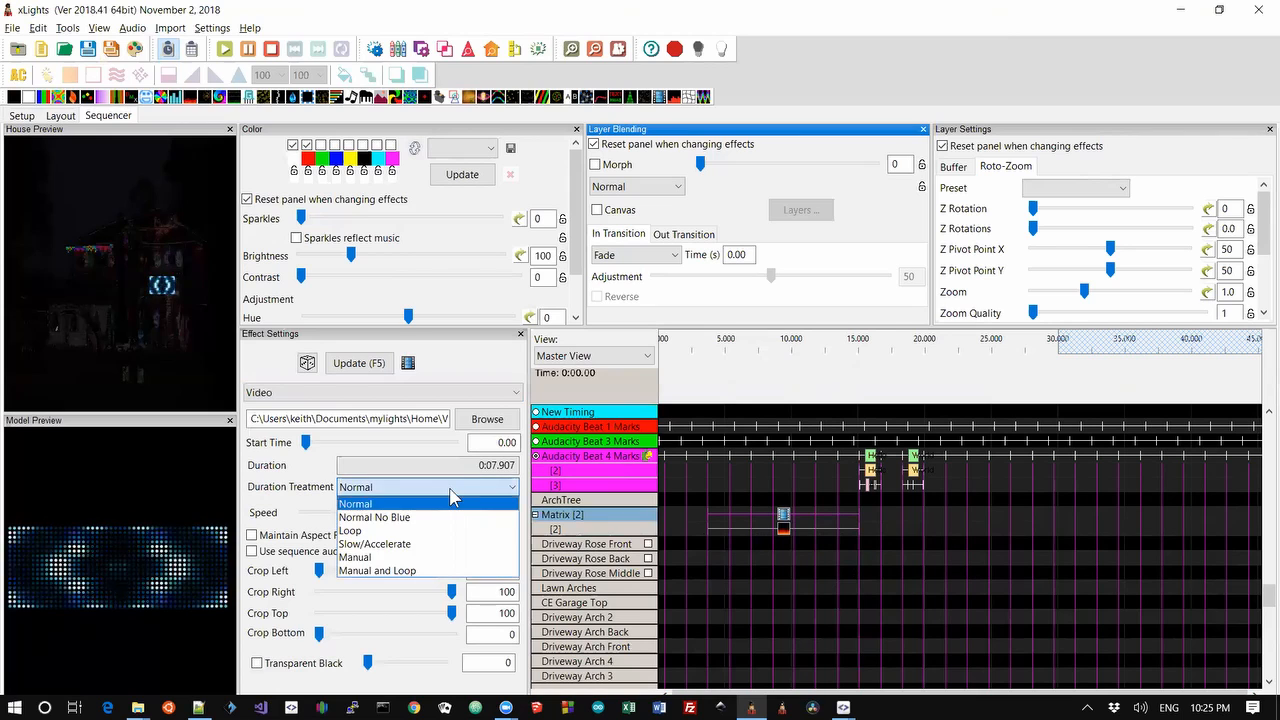
click(405, 518)
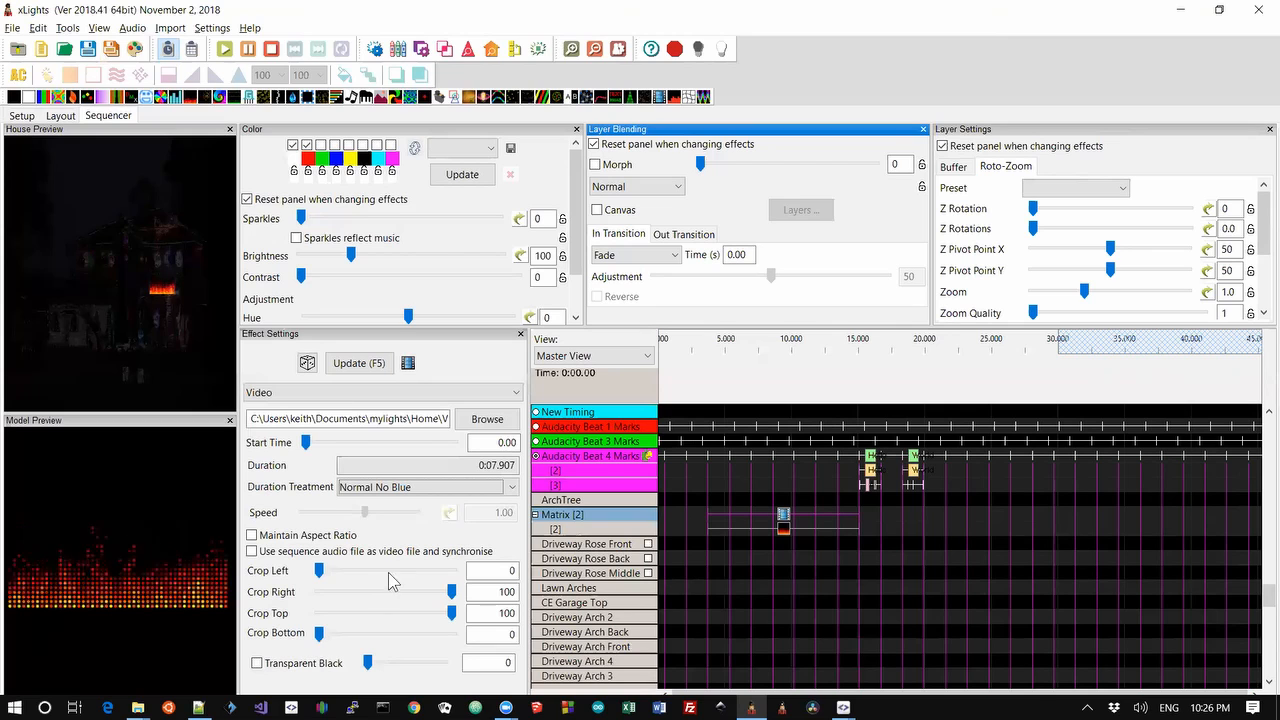
Set the Matrix video effect's duration treatment to Manual and its speed to -0.53.
click(399, 491)
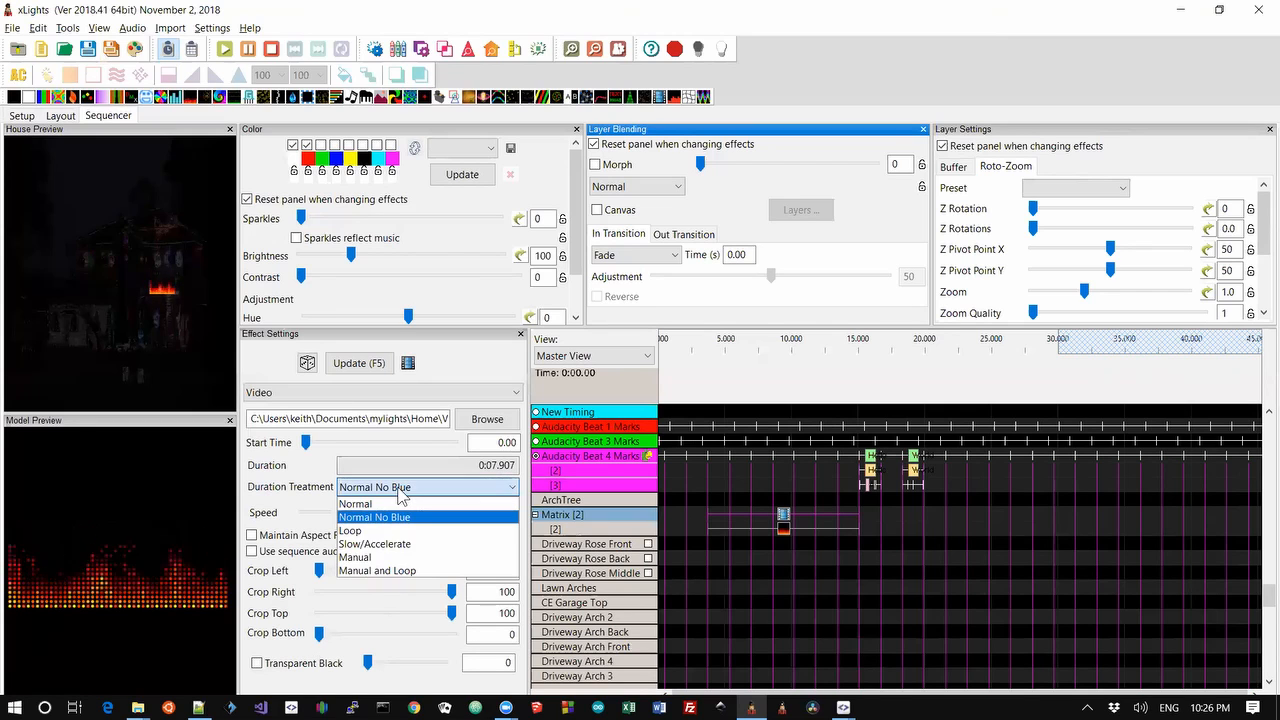
click(374, 558)
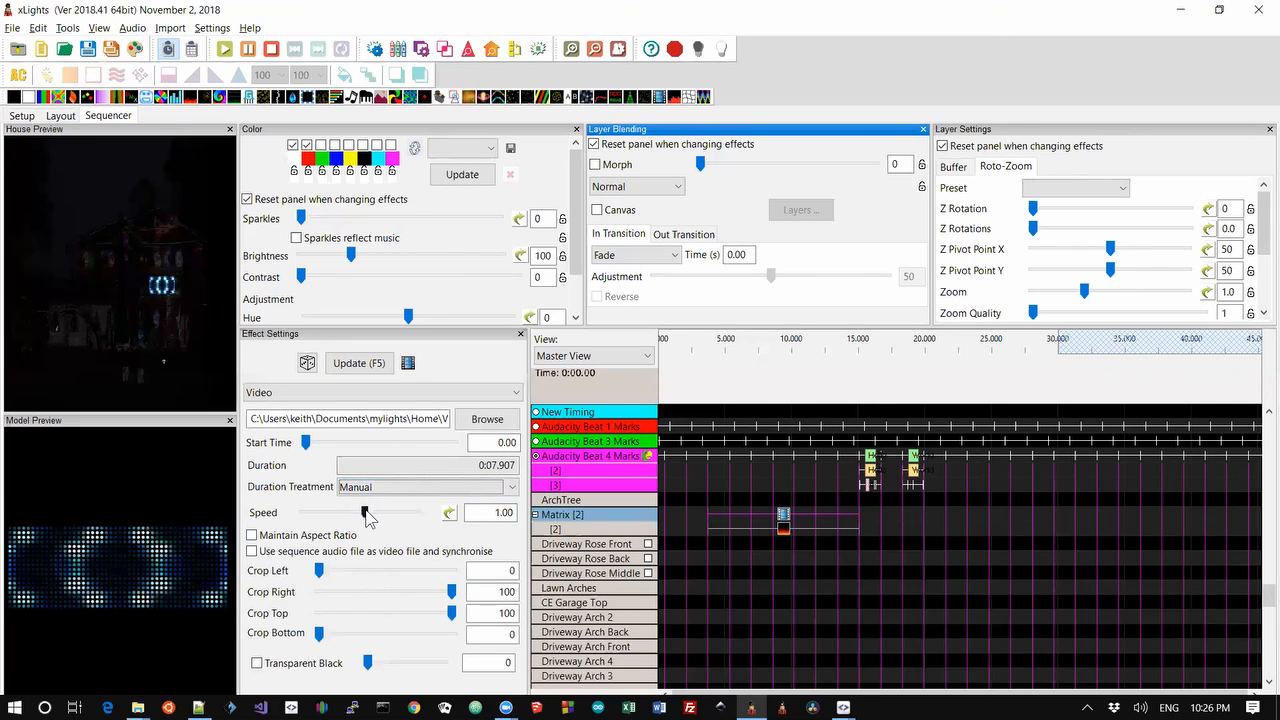
mouse_move(365, 512)
mouse_down()
mouse_move(328, 512)
mouse_move(402, 516)
mouse_move(342, 516)
mouse_up()
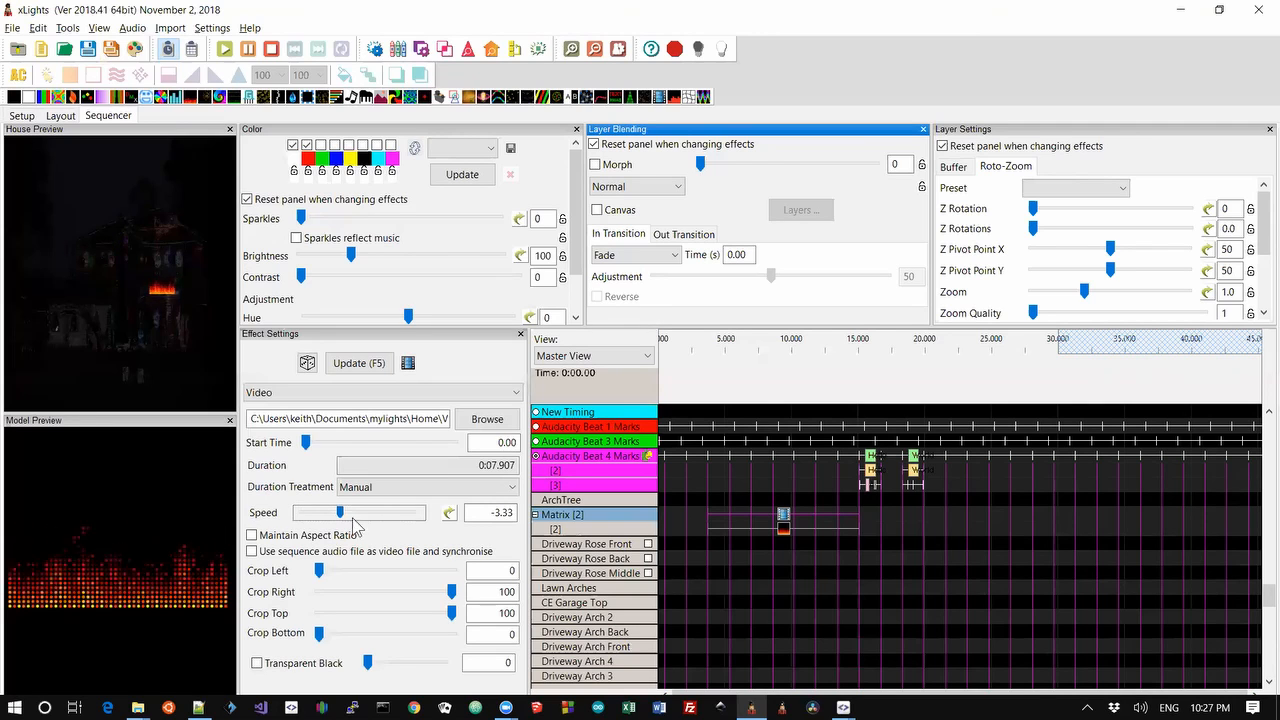
drag(341, 513, 355, 514)
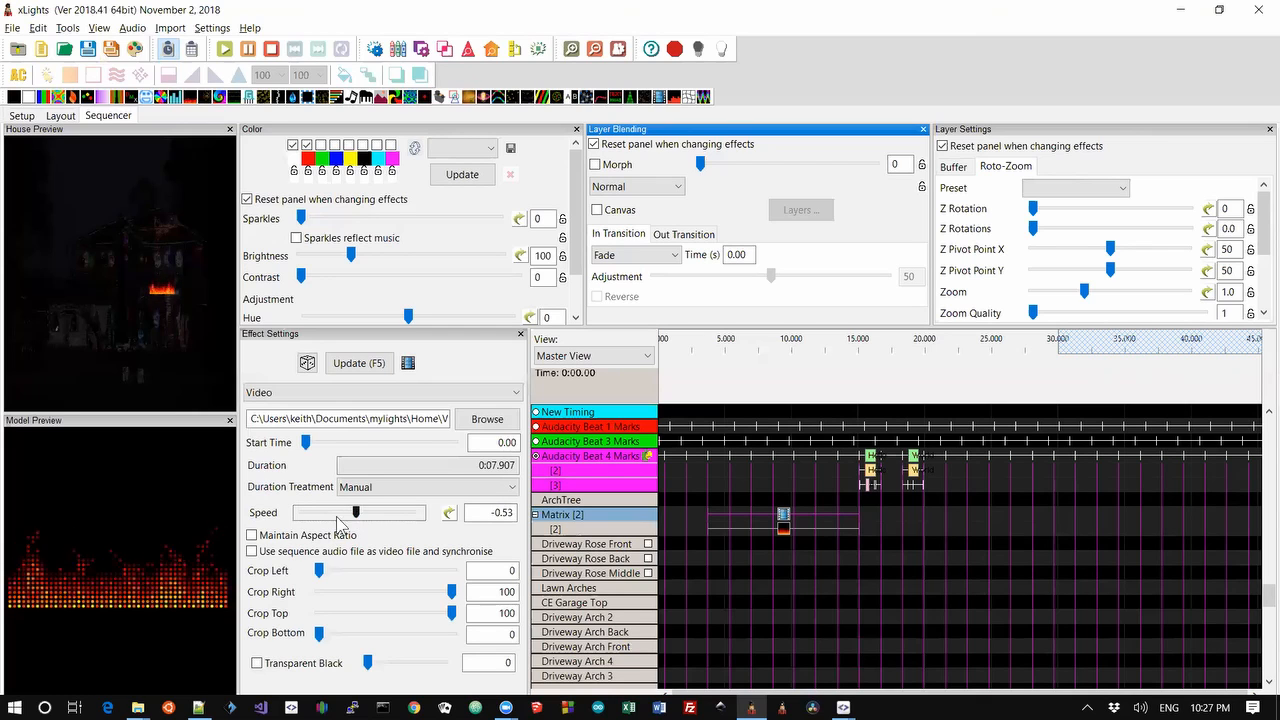
Apply a Ramp Up/Down value curve to the video speed, with start level 0.45, mid level about 4.71 and end level 0.32.
click(449, 514)
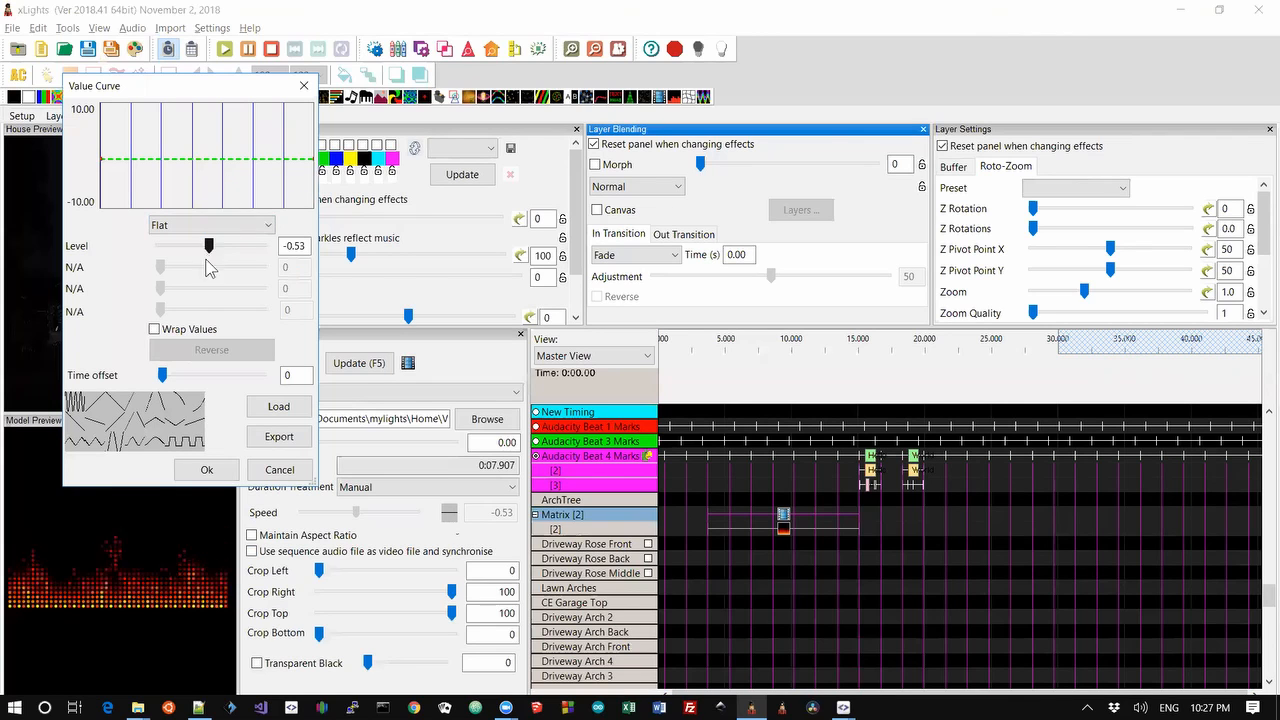
click(155, 428)
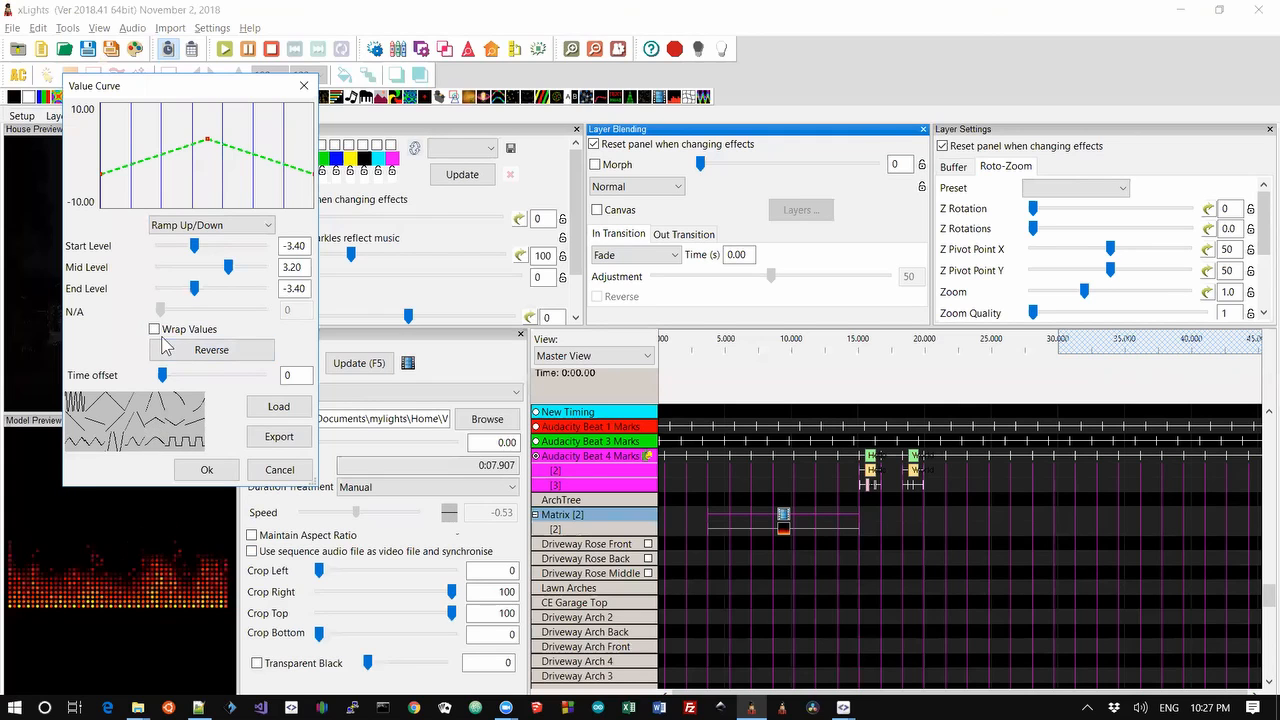
drag(194, 245, 214, 246)
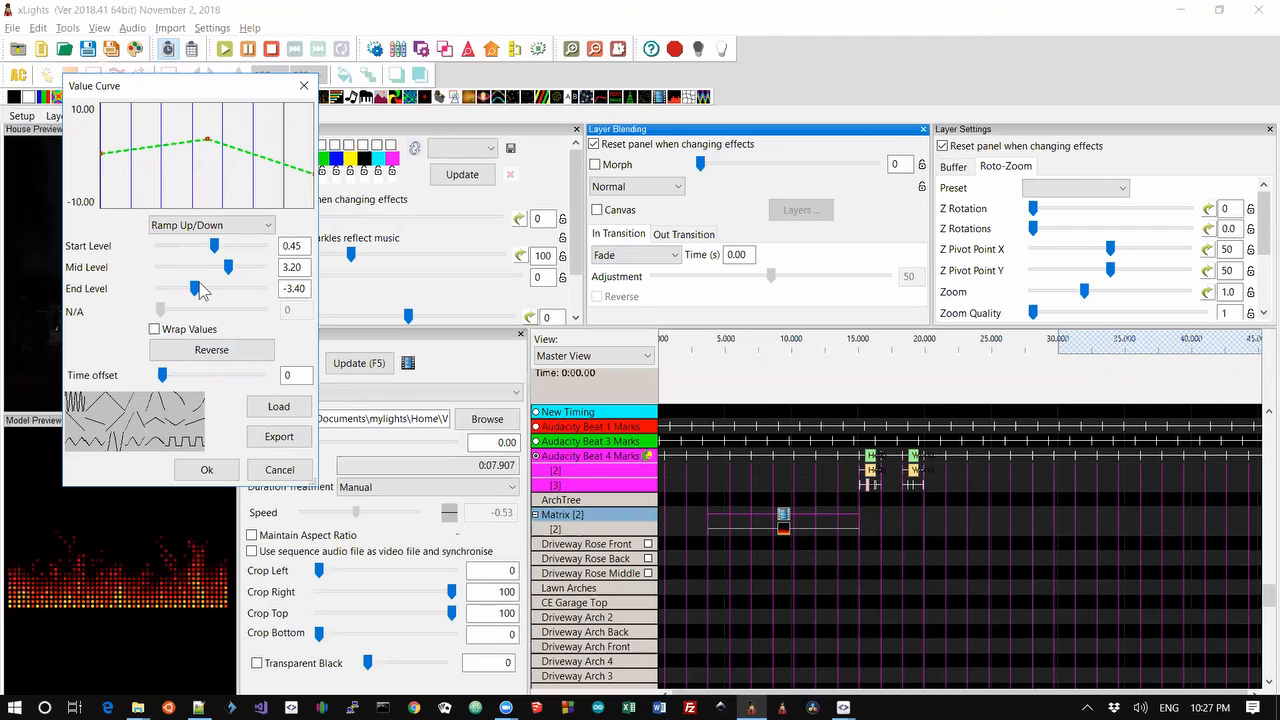
drag(194, 288, 241, 268)
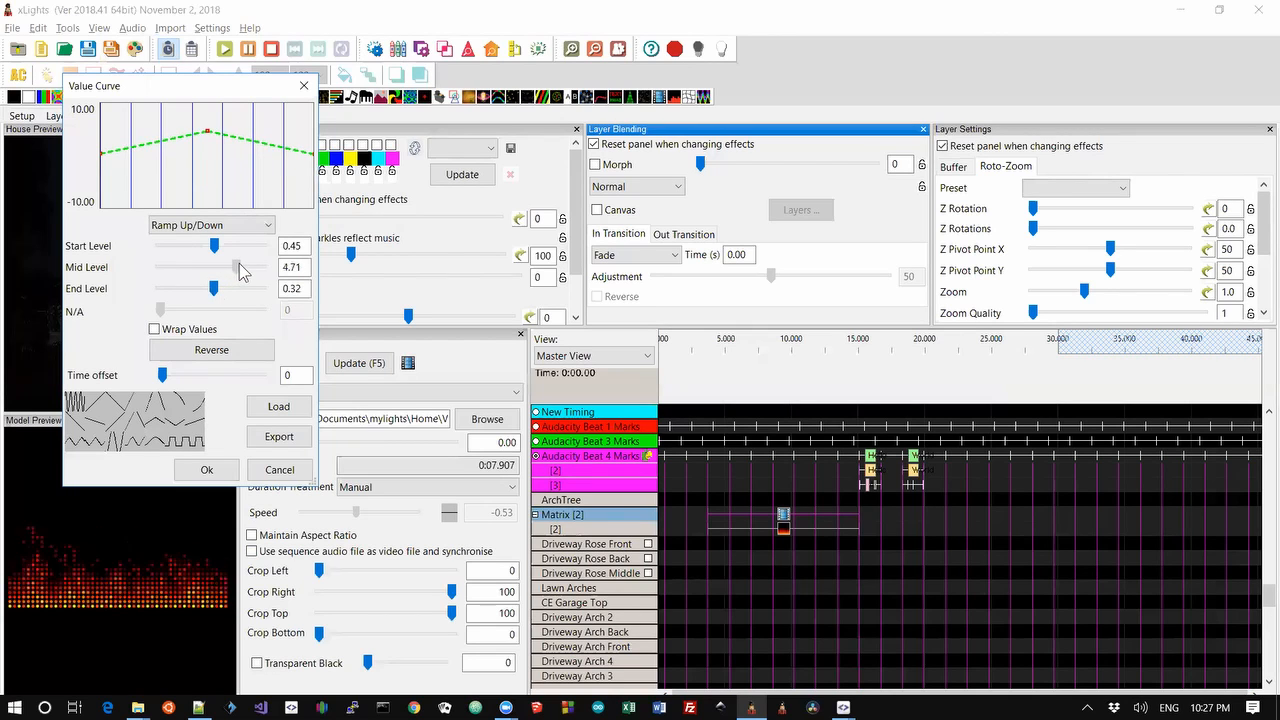
click(204, 467)
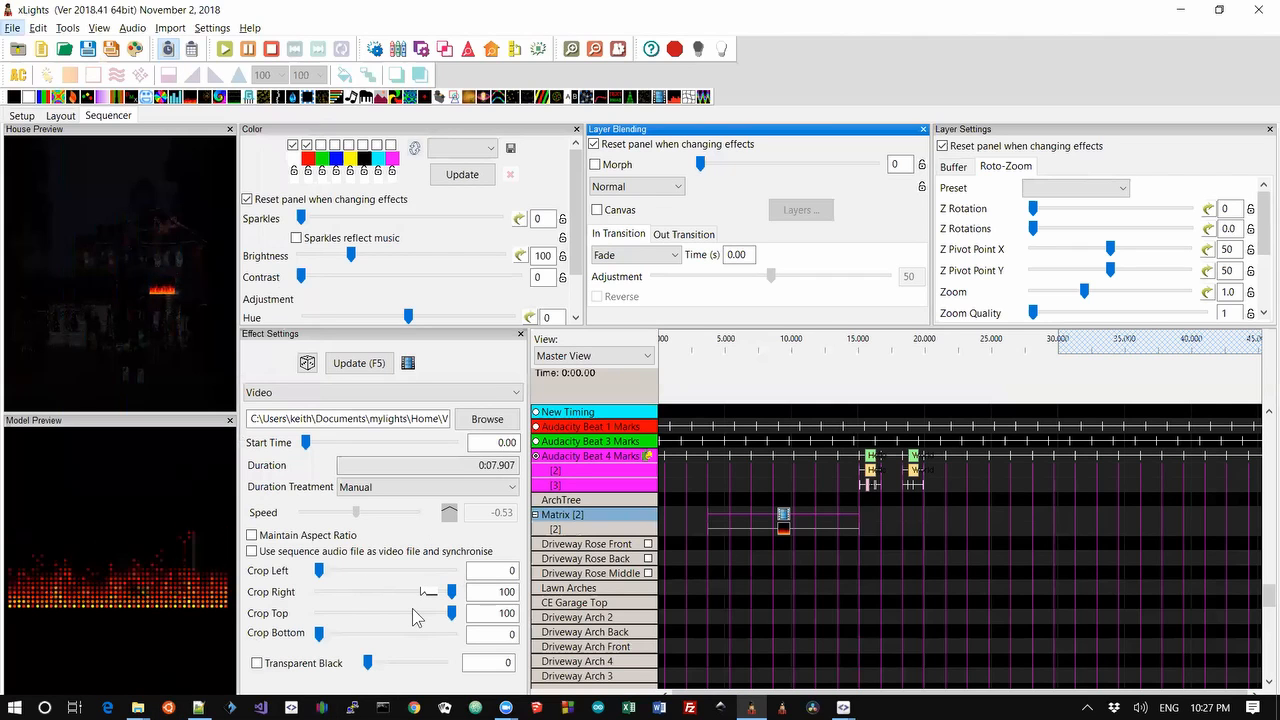
Switch to the release notes in Notepad++ and highlight the line about smart entry of start channel and controller connection.
key(alt+Tab)
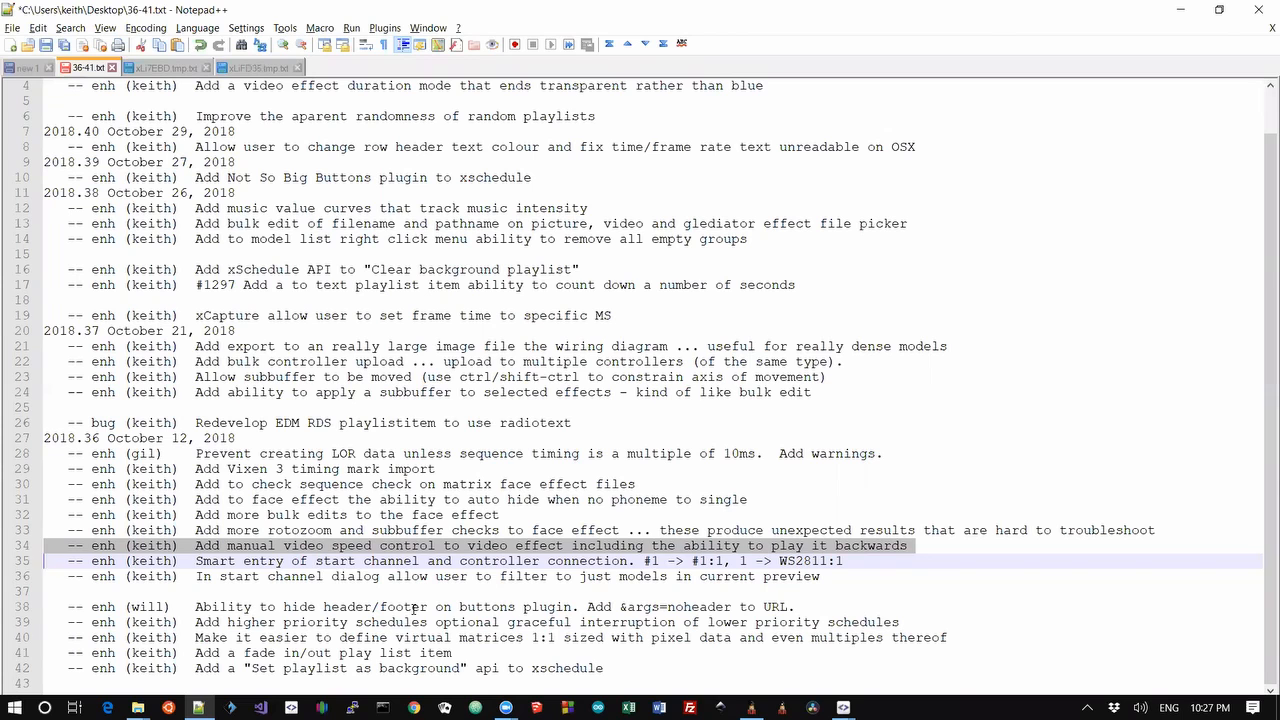
key(Down)
key(Up)
key(shift+Down)
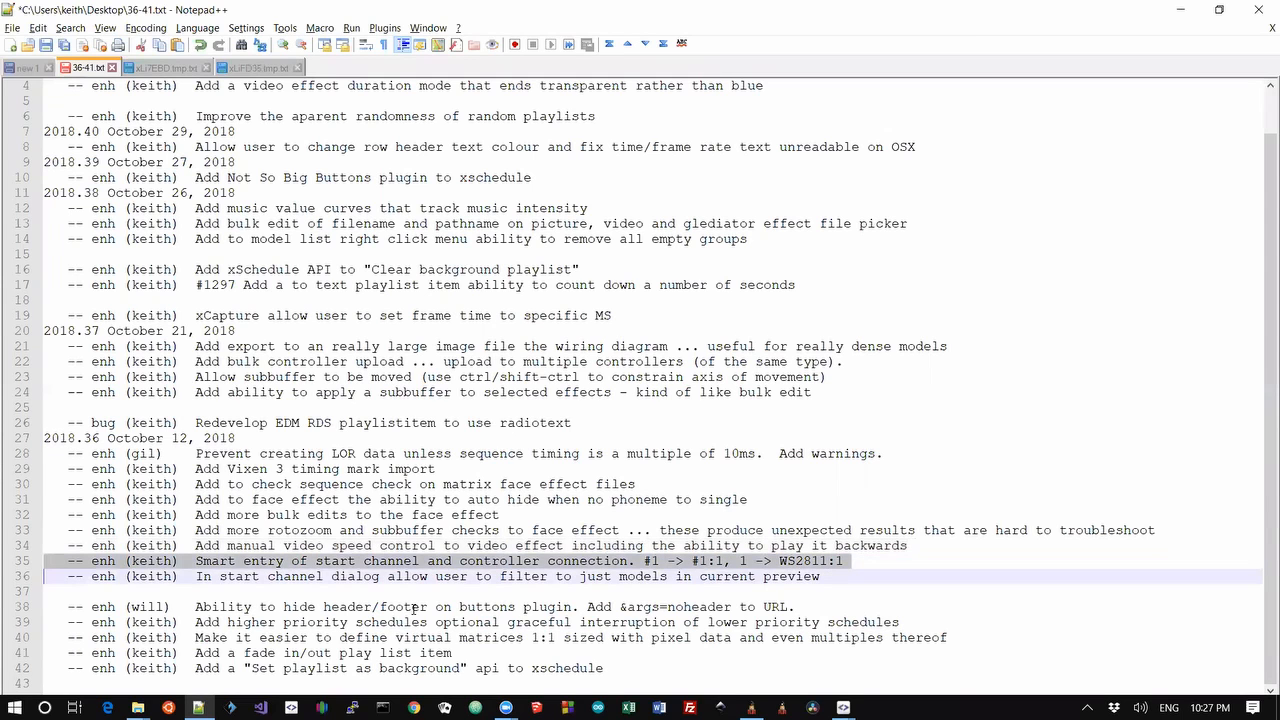
Switch back to xLights and set the controller connection of the Bow model in the layout to WS2811:2.
key(alt+Tab)
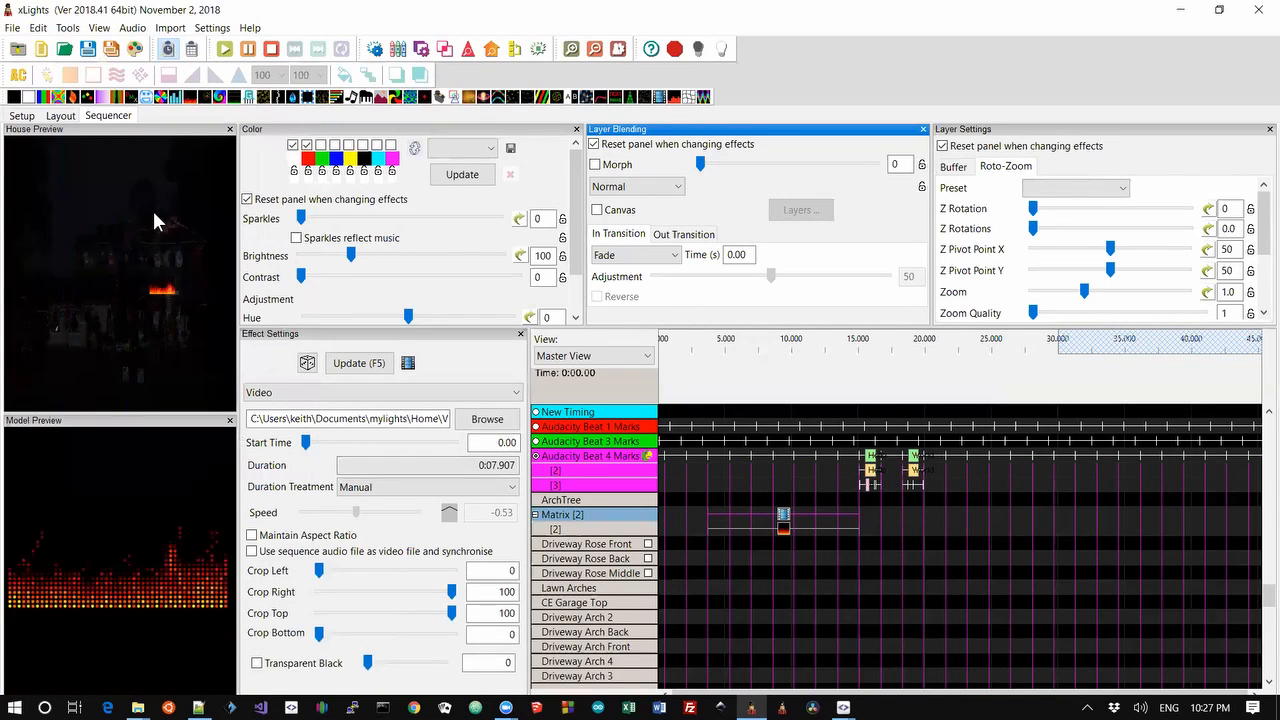
click(58, 116)
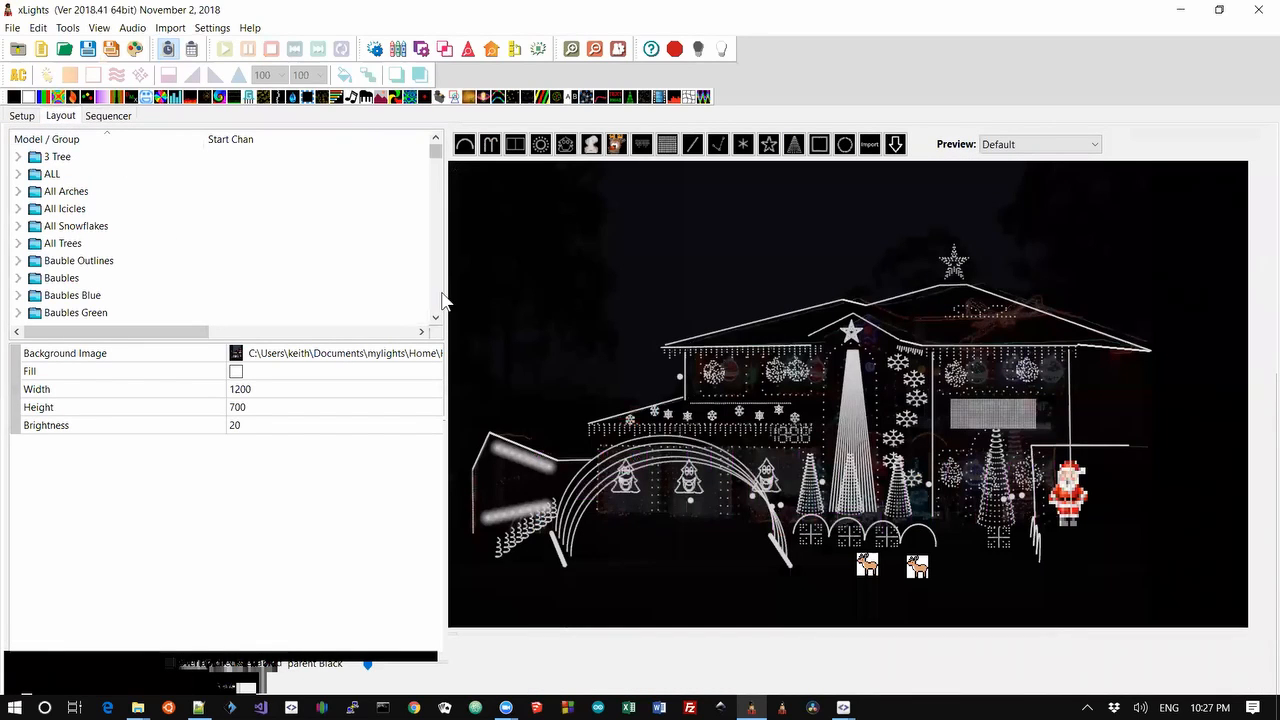
click(958, 376)
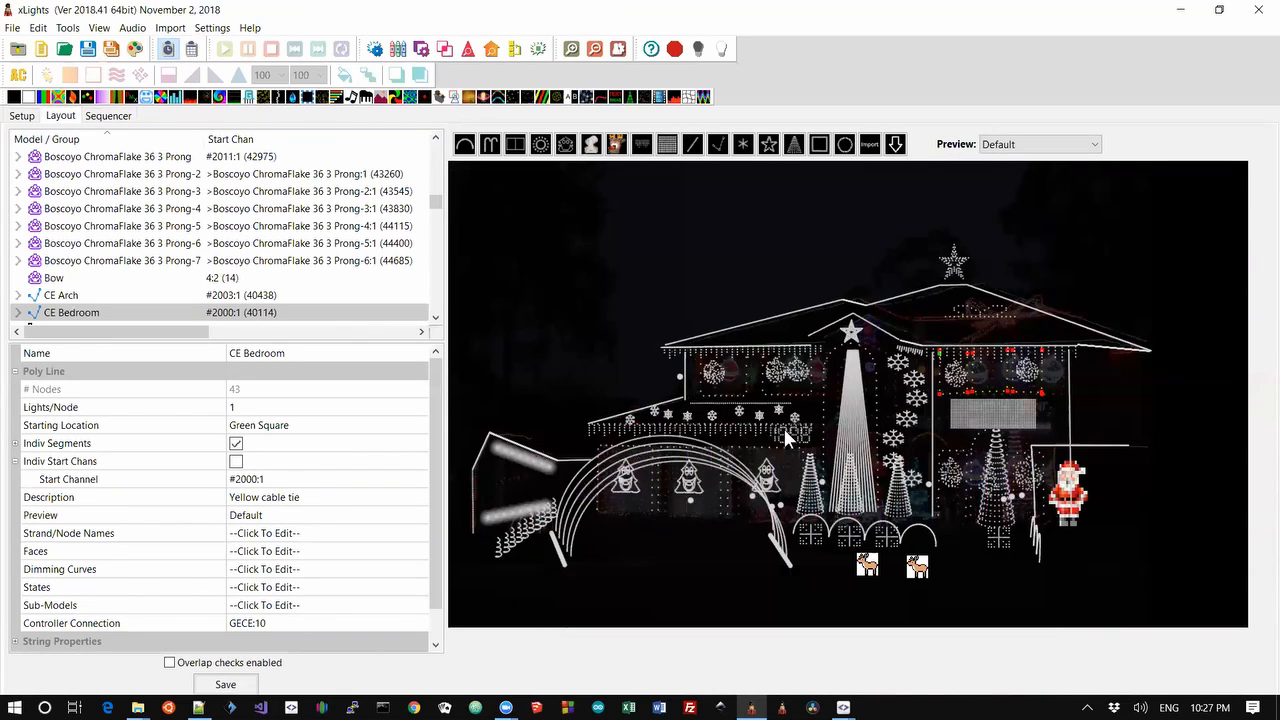
click(956, 310)
click(961, 312)
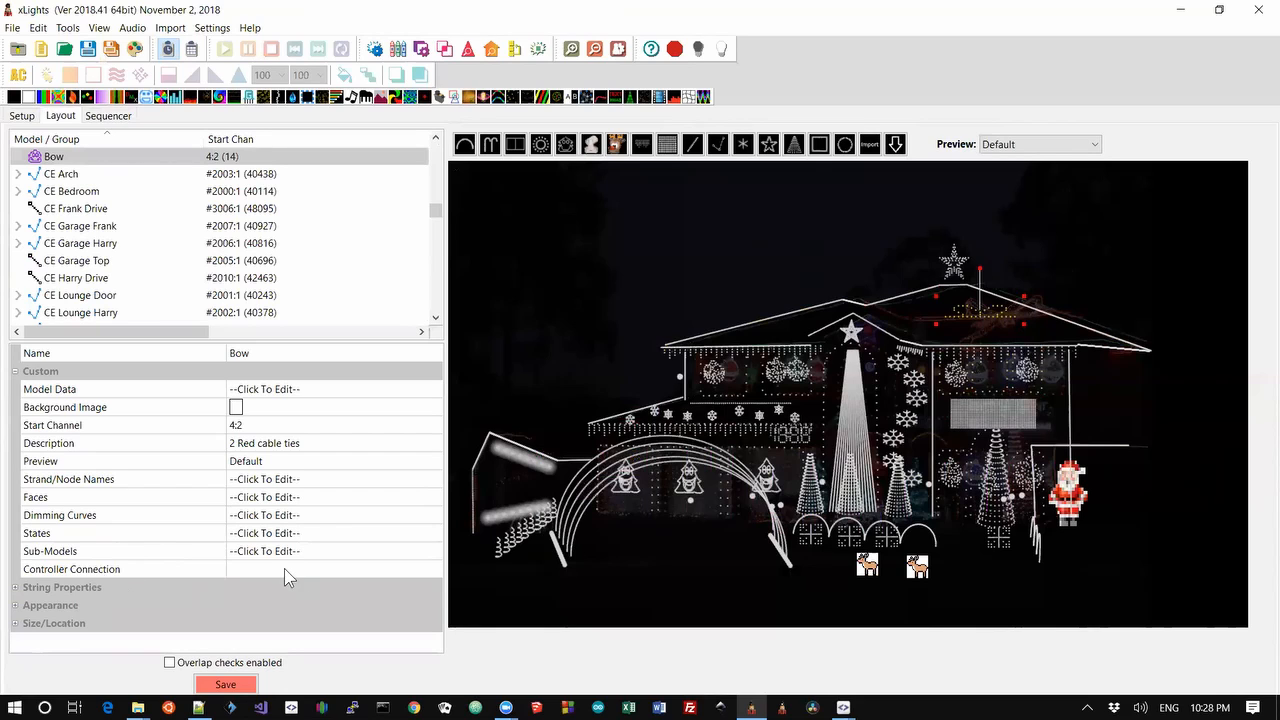
click(285, 569)
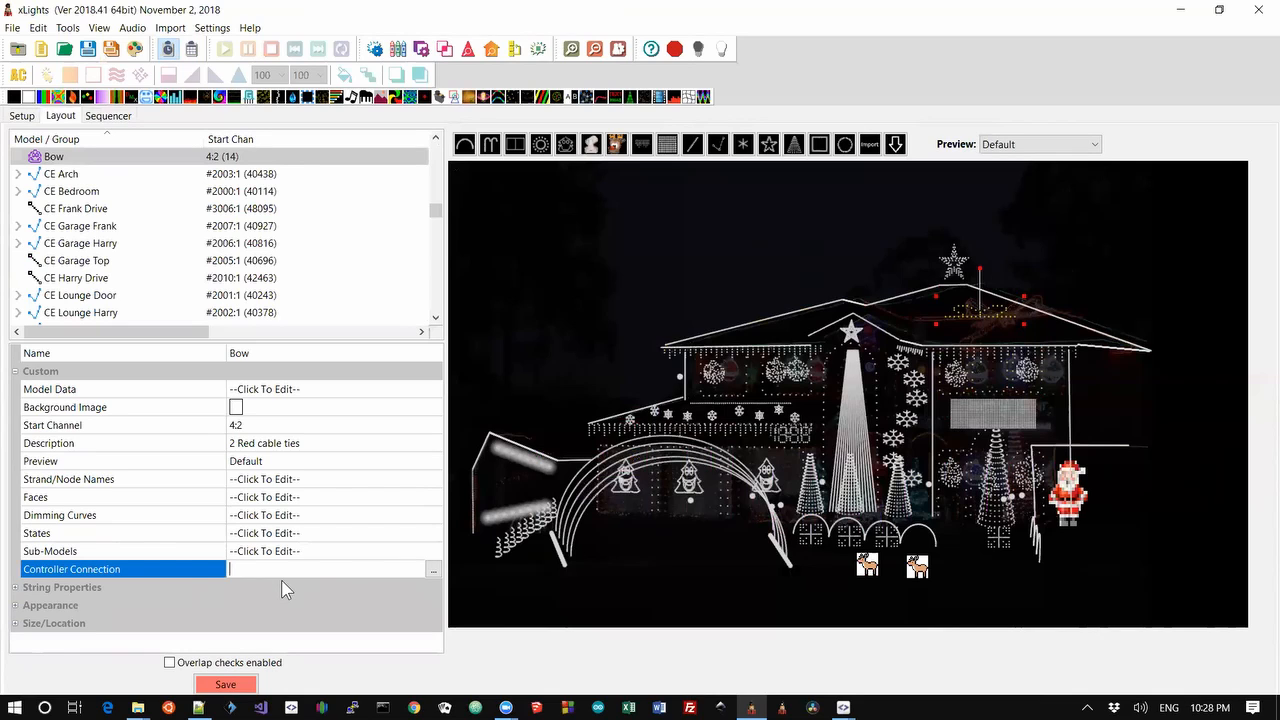
text(5)
double_click(341, 573)
text(WS2811:2)
Set the Bow model's start channel to #202:1.
click(273, 425)
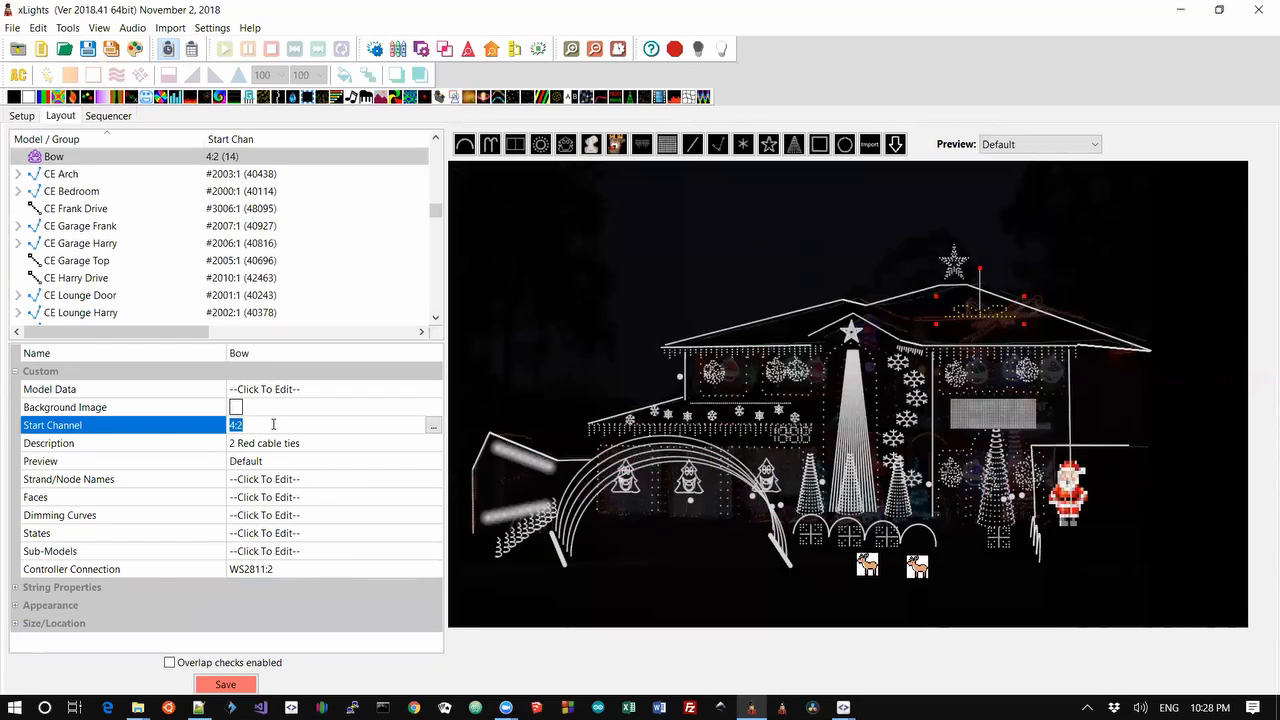
text(#3:1)
double_click(246, 425)
text(#202:1)
key(Return)
Switch to the release notes in Notepad++ and go to the line about filtering the start channel dialog by current preview.
key(alt+Tab)
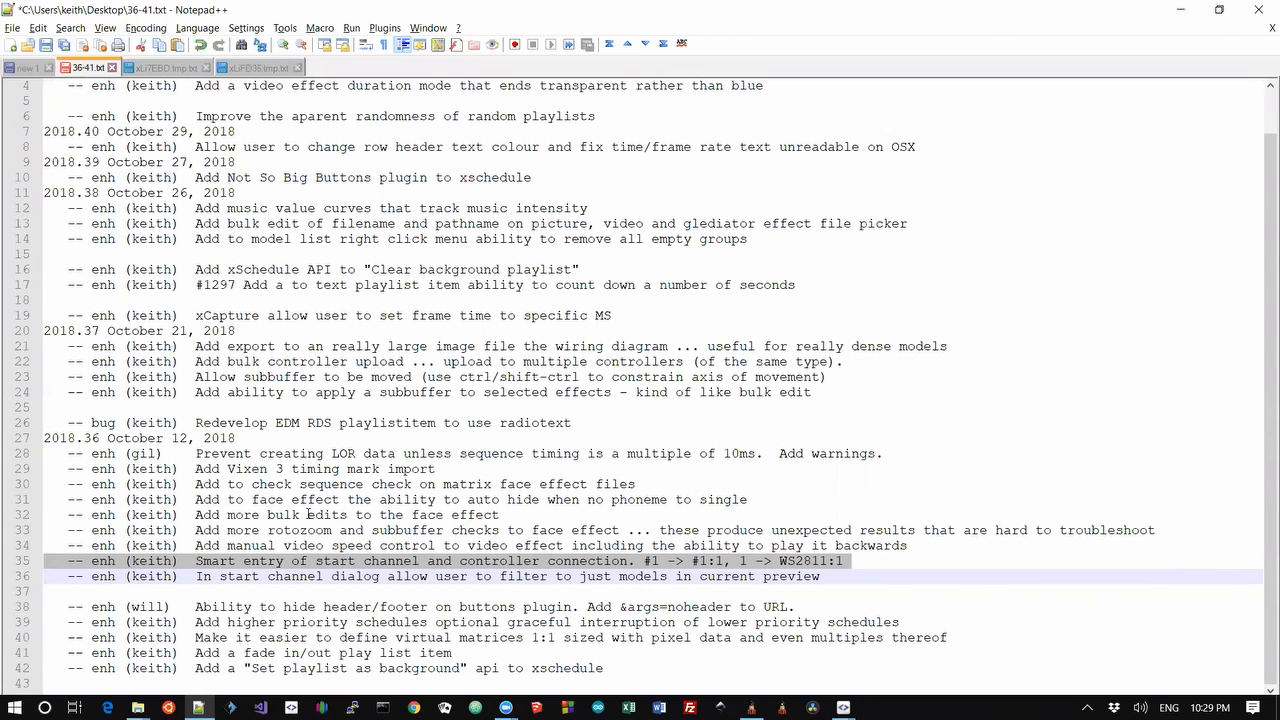
key(Down)
key(Up)
key(Down)
key(shift+Up)
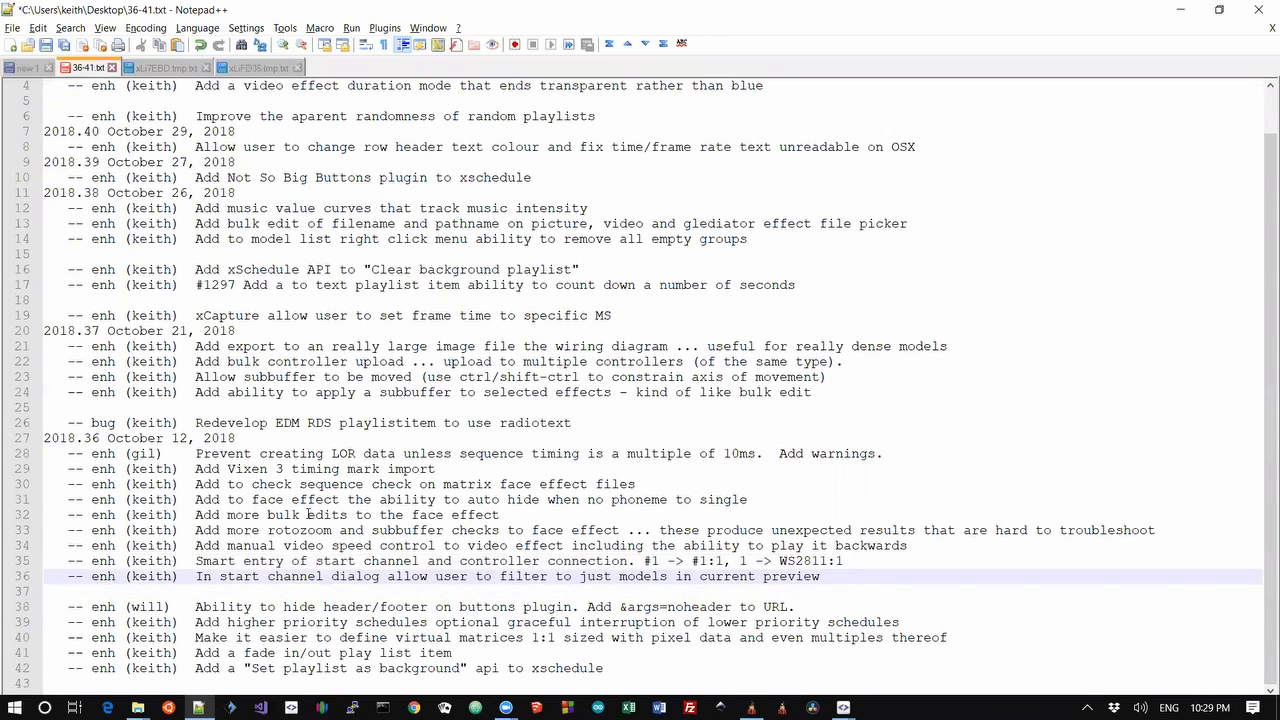
Back in xLights, examine the preview-filtered End of Model choices for Bow's start channel, and cancel the dialog.
key(alt+Tab)
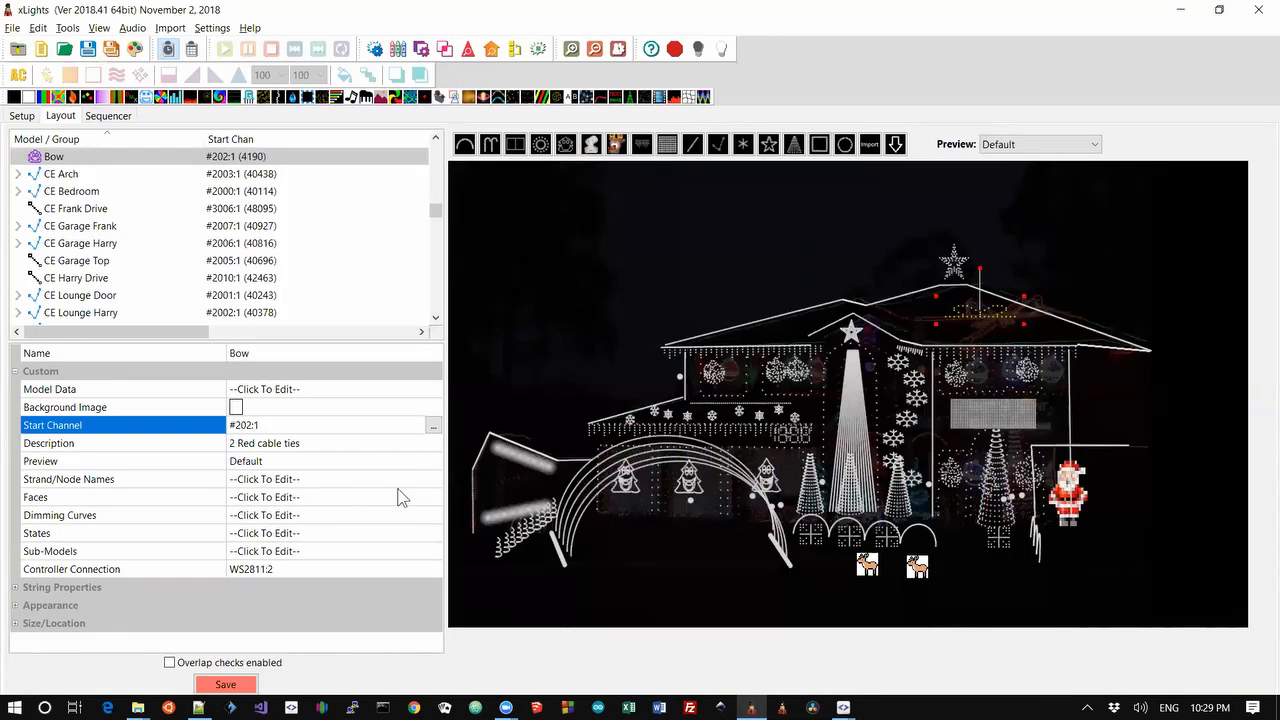
click(433, 427)
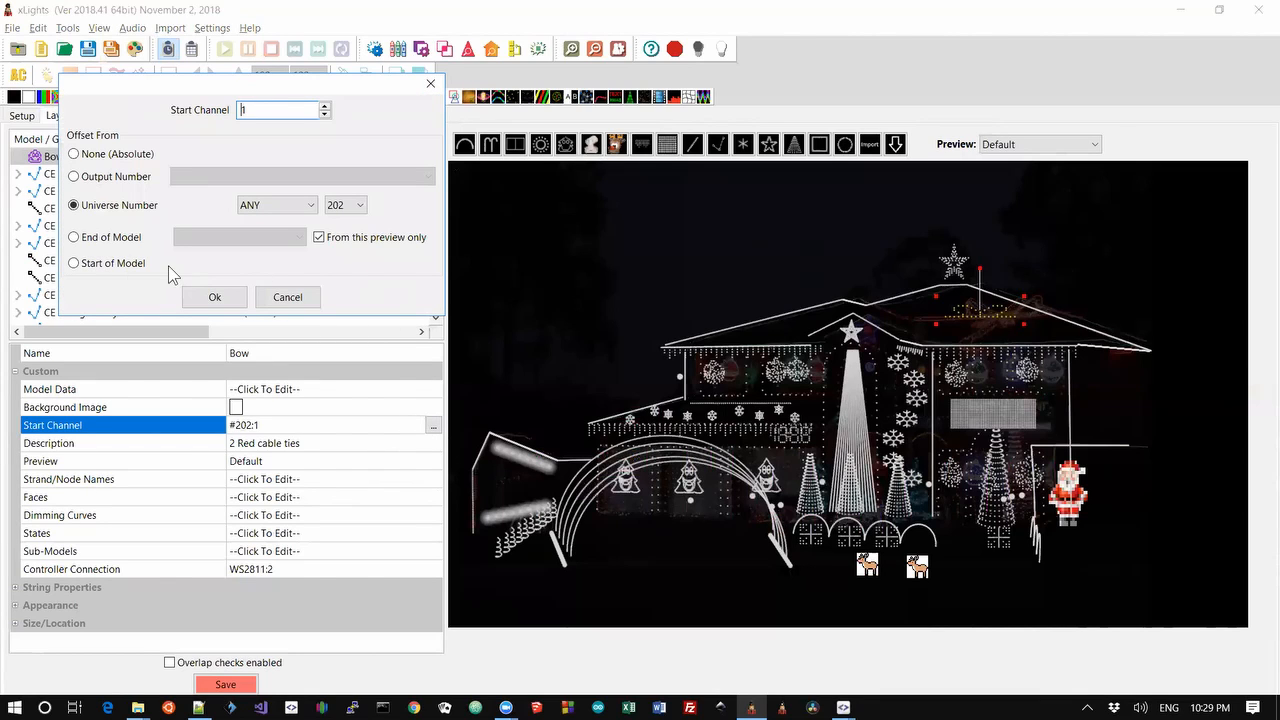
click(93, 239)
click(212, 243)
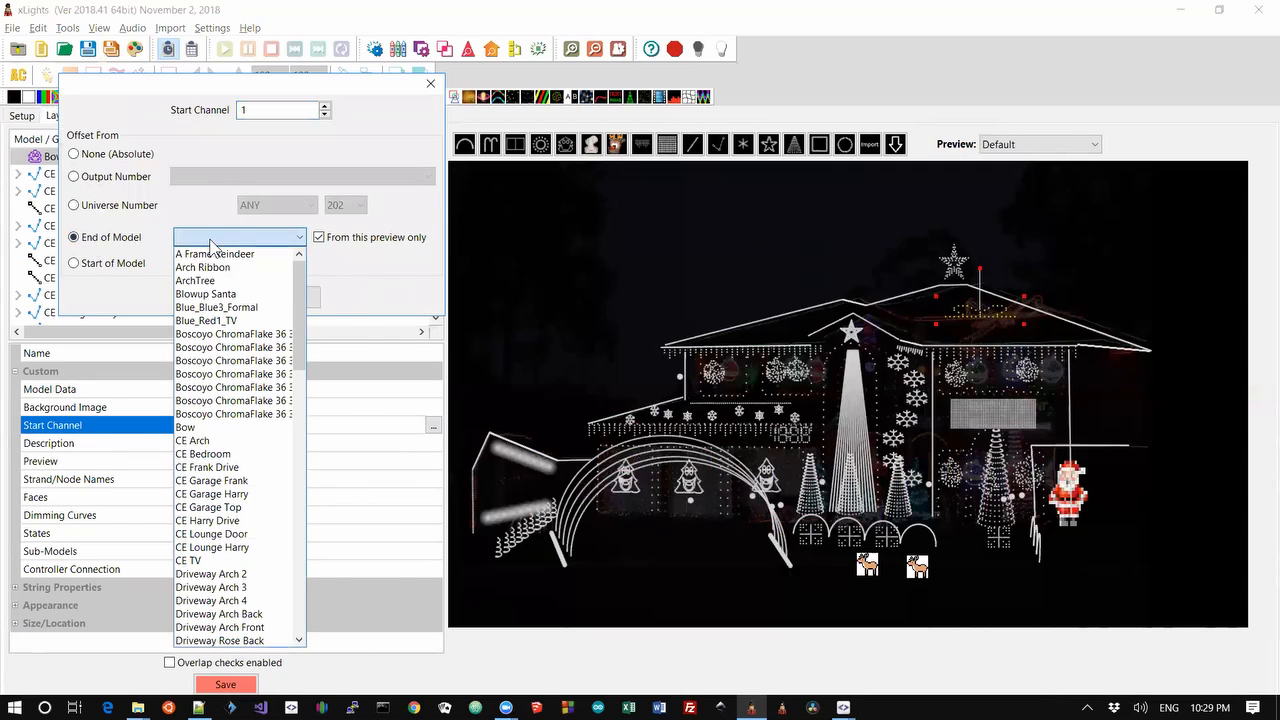
mouse_move(298, 322)
mouse_down()
mouse_move(308, 488)
mouse_move(308, 321)
mouse_up()
click(340, 290)
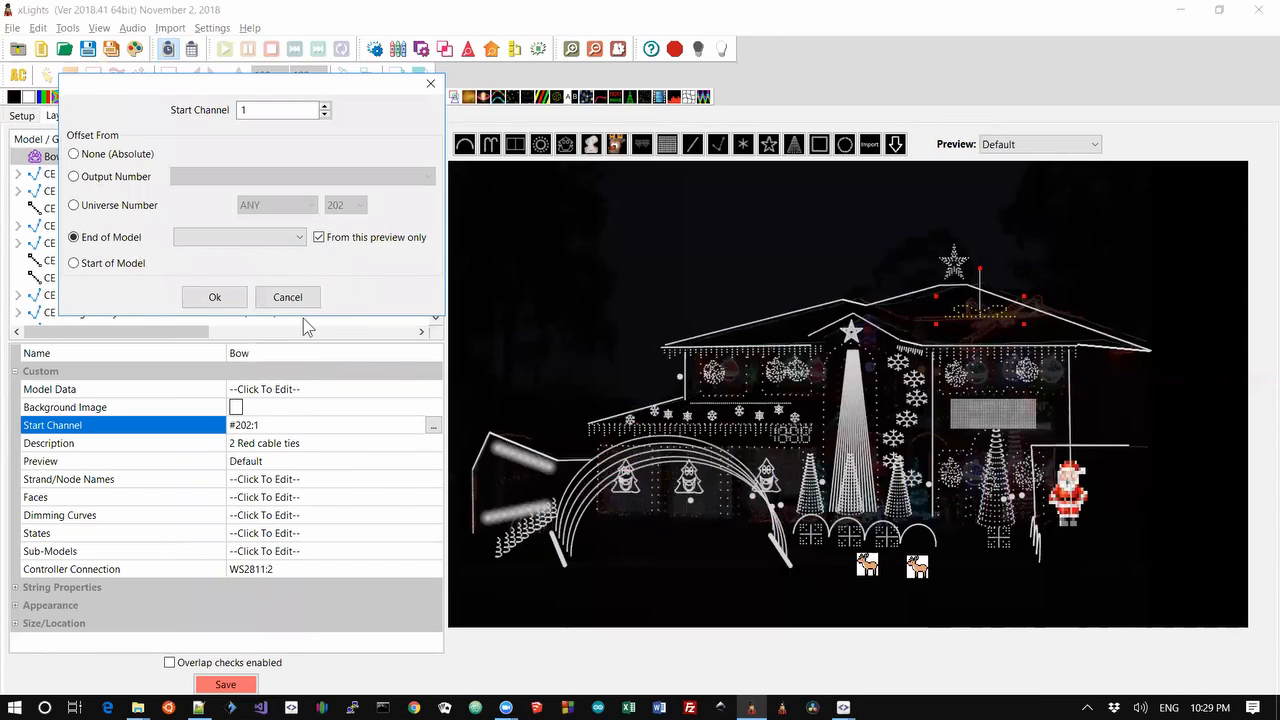
click(246, 240)
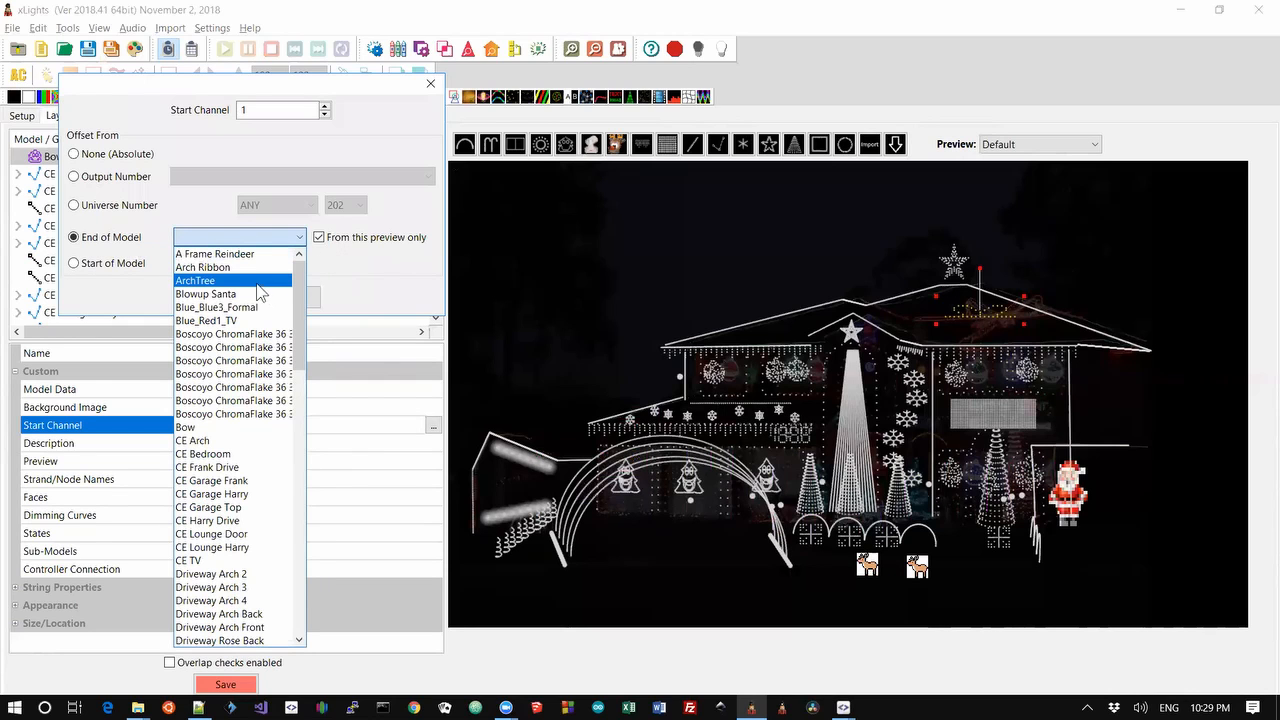
mouse_move(300, 295)
mouse_down()
mouse_move(307, 560)
mouse_move(300, 290)
mouse_up()
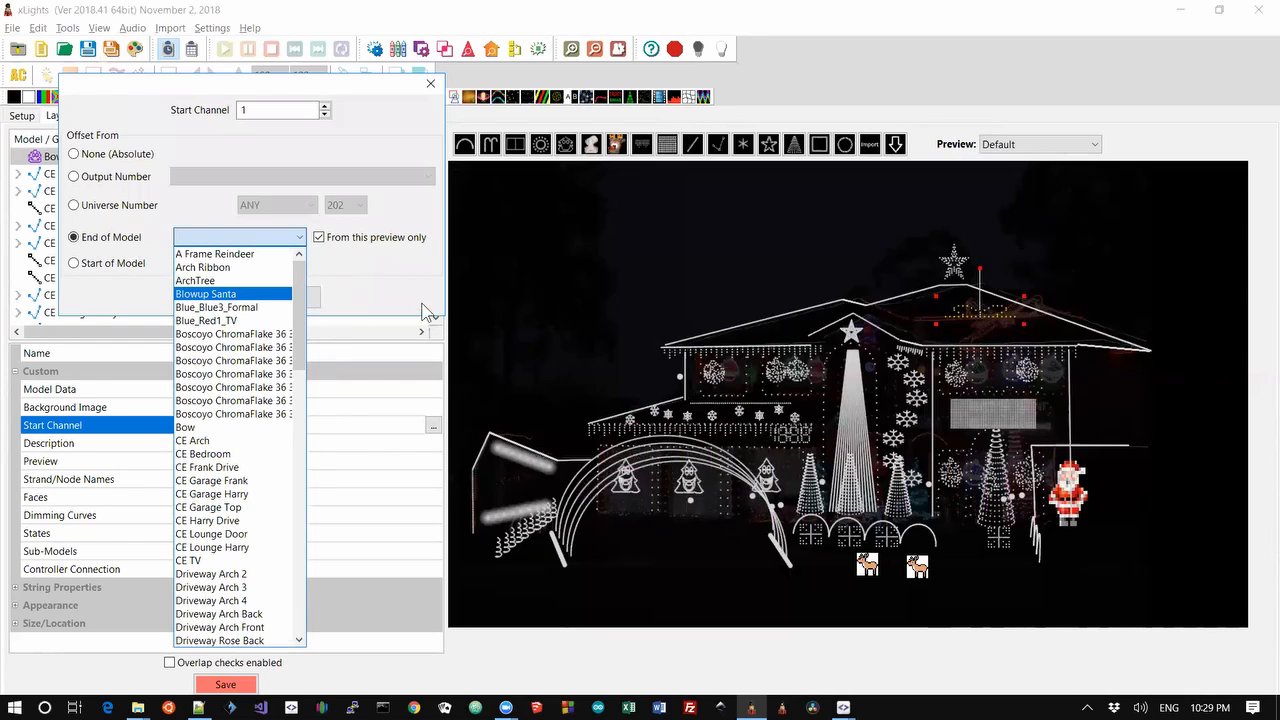
click(388, 267)
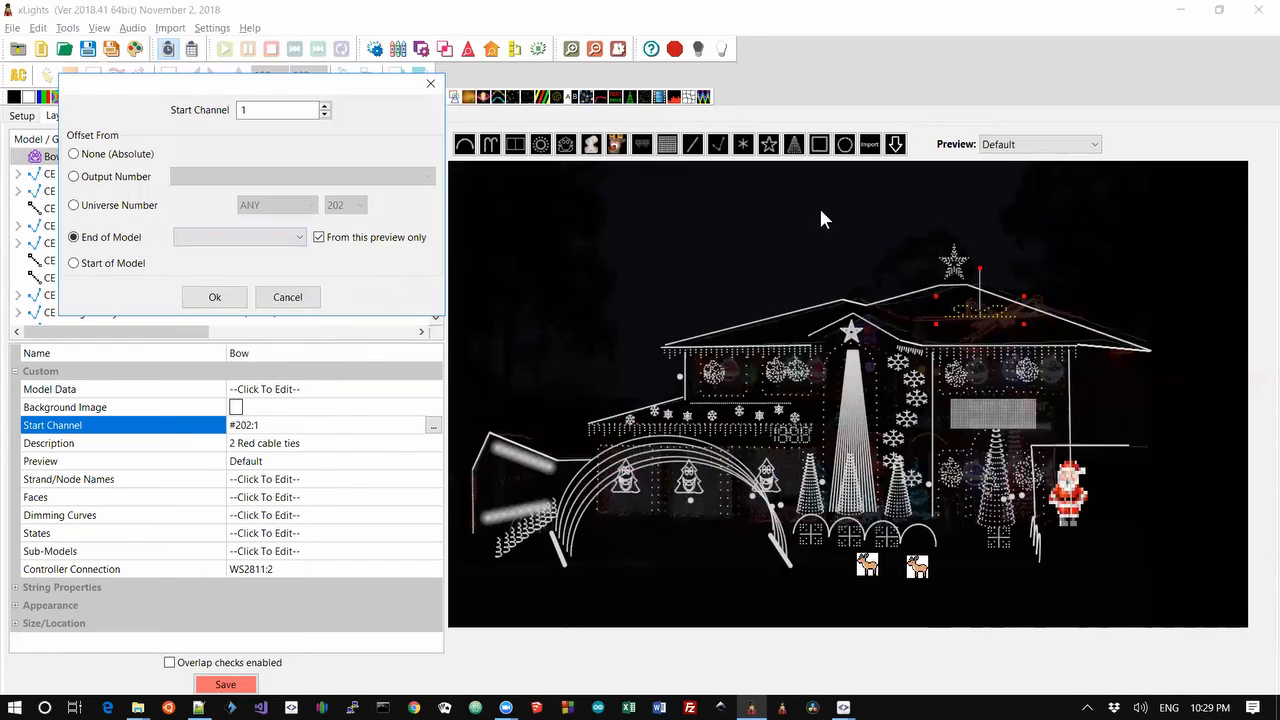
click(296, 304)
Show the Unassigned preview and list the End of Model choices for the RibbonLine model's start channel.
click(1087, 144)
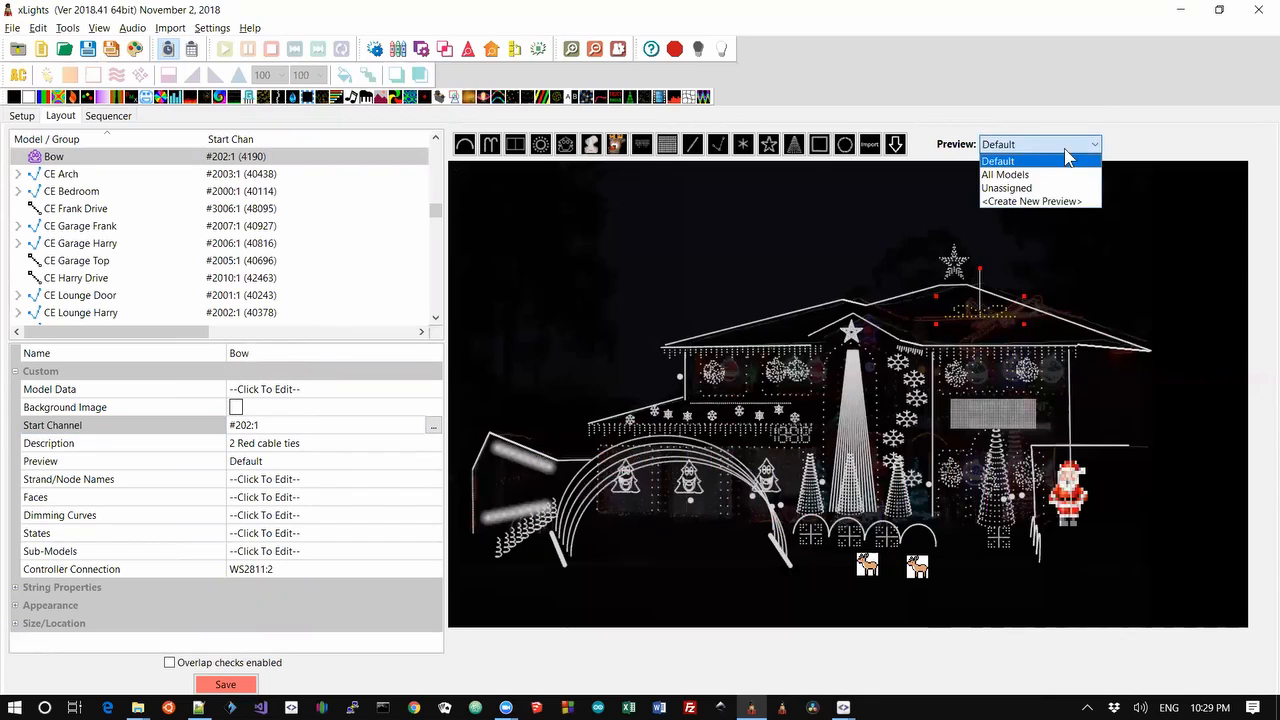
click(1021, 189)
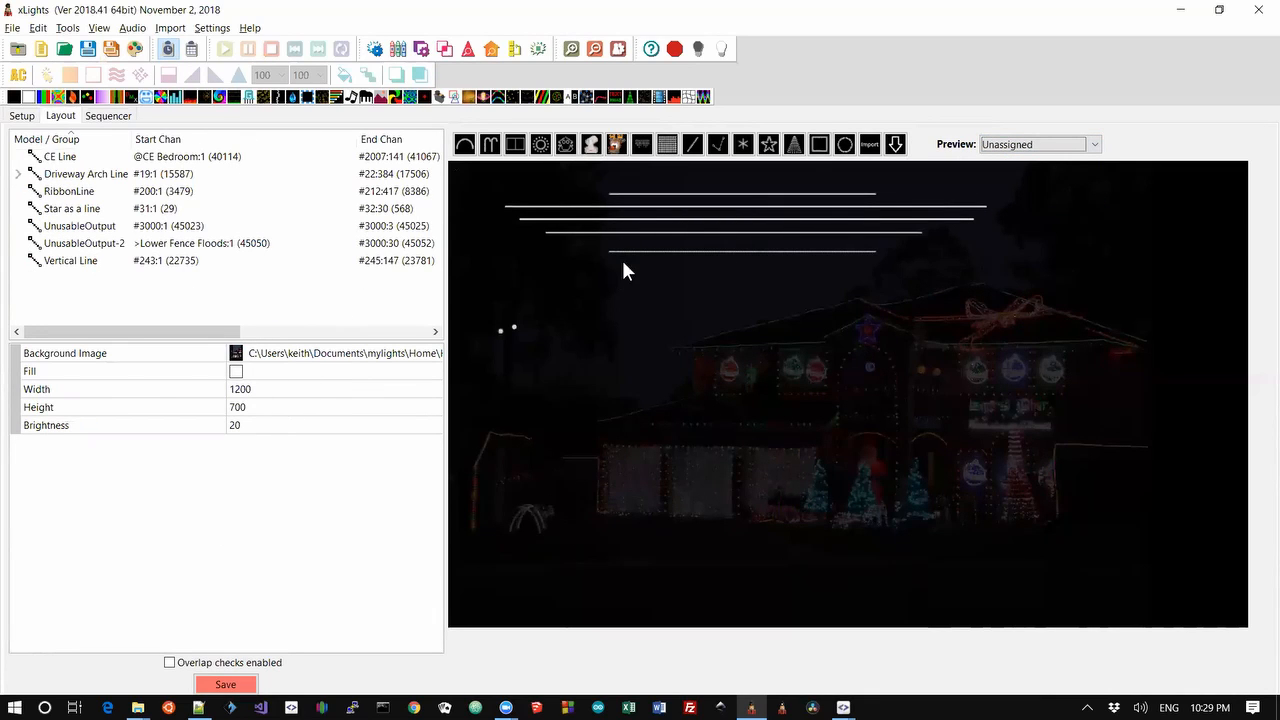
click(616, 218)
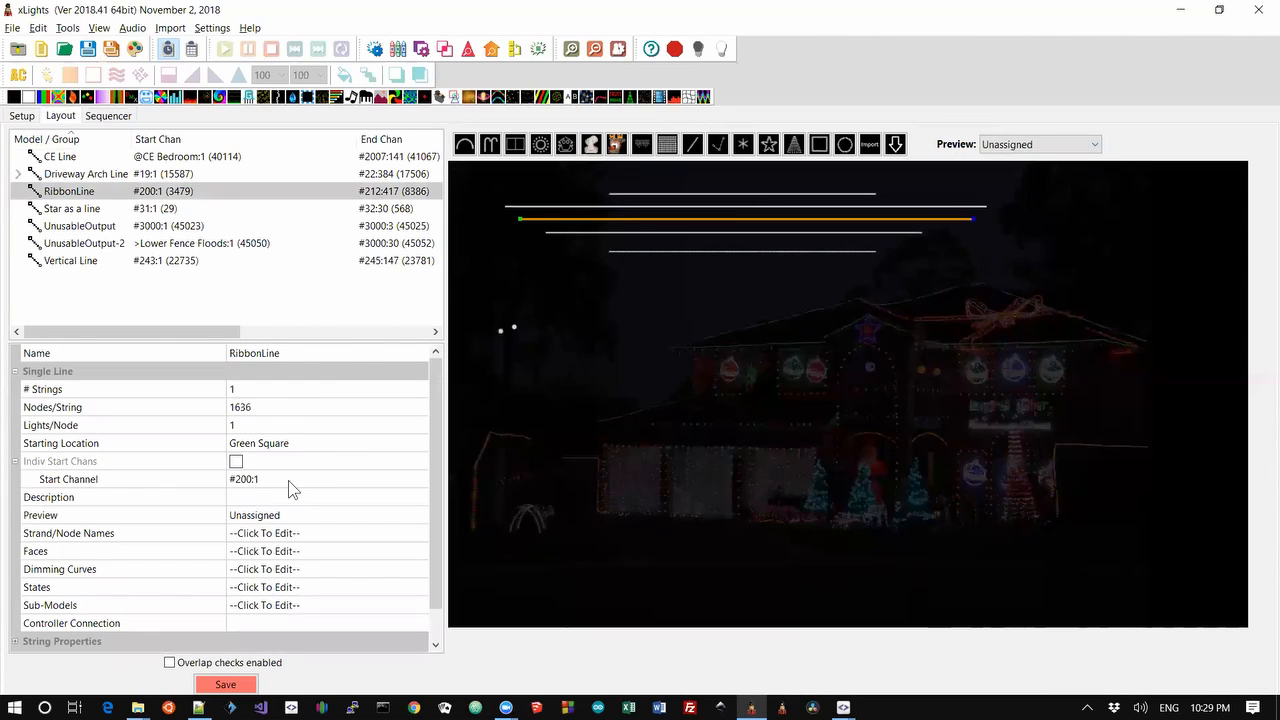
click(325, 480)
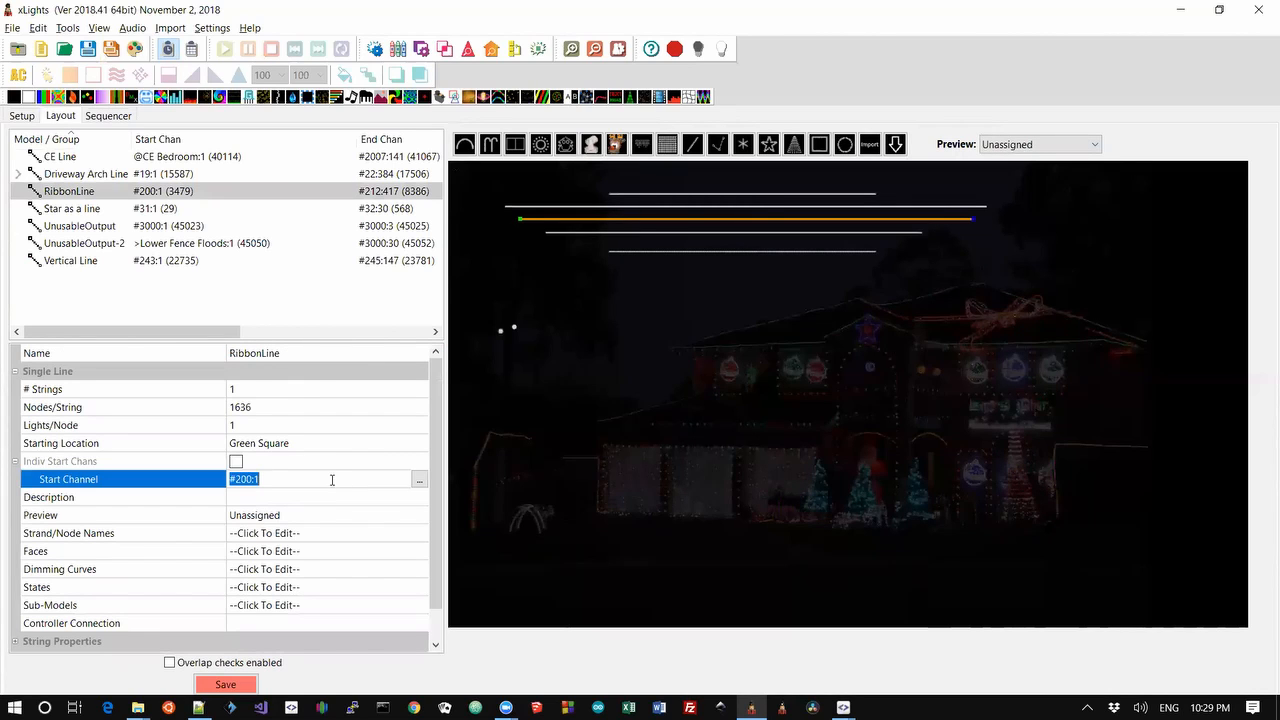
click(419, 479)
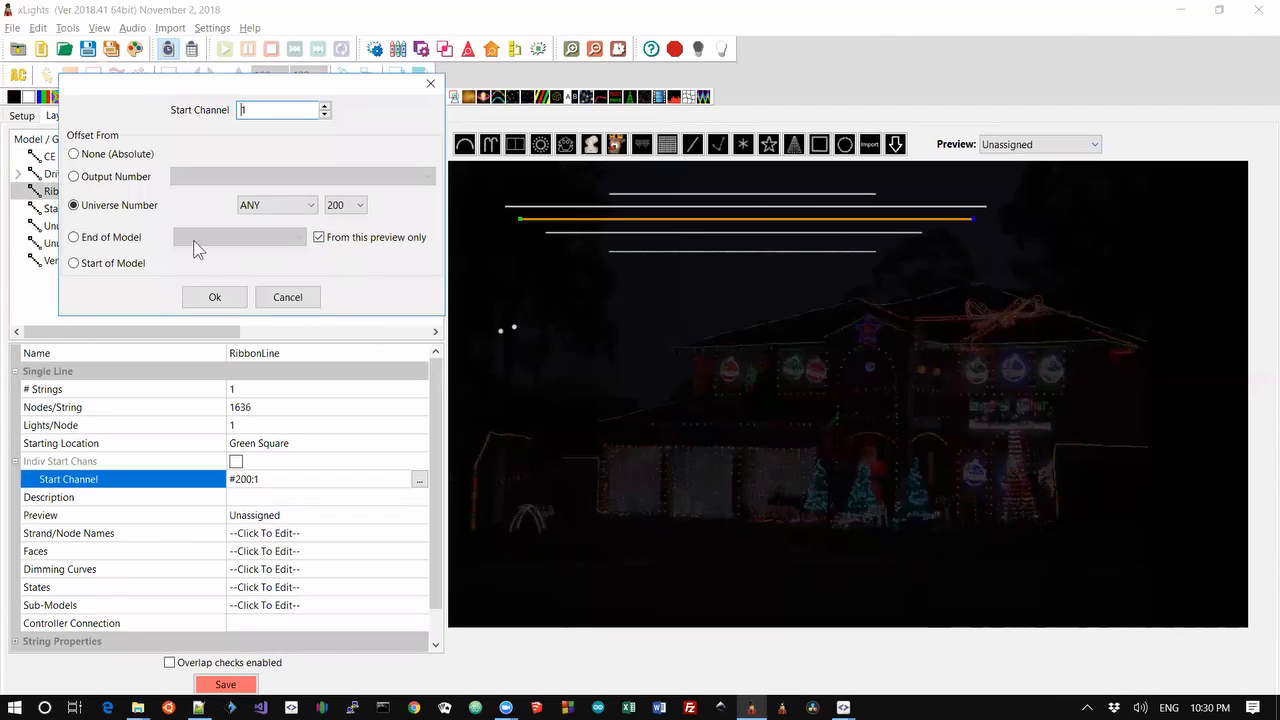
click(90, 240)
click(221, 235)
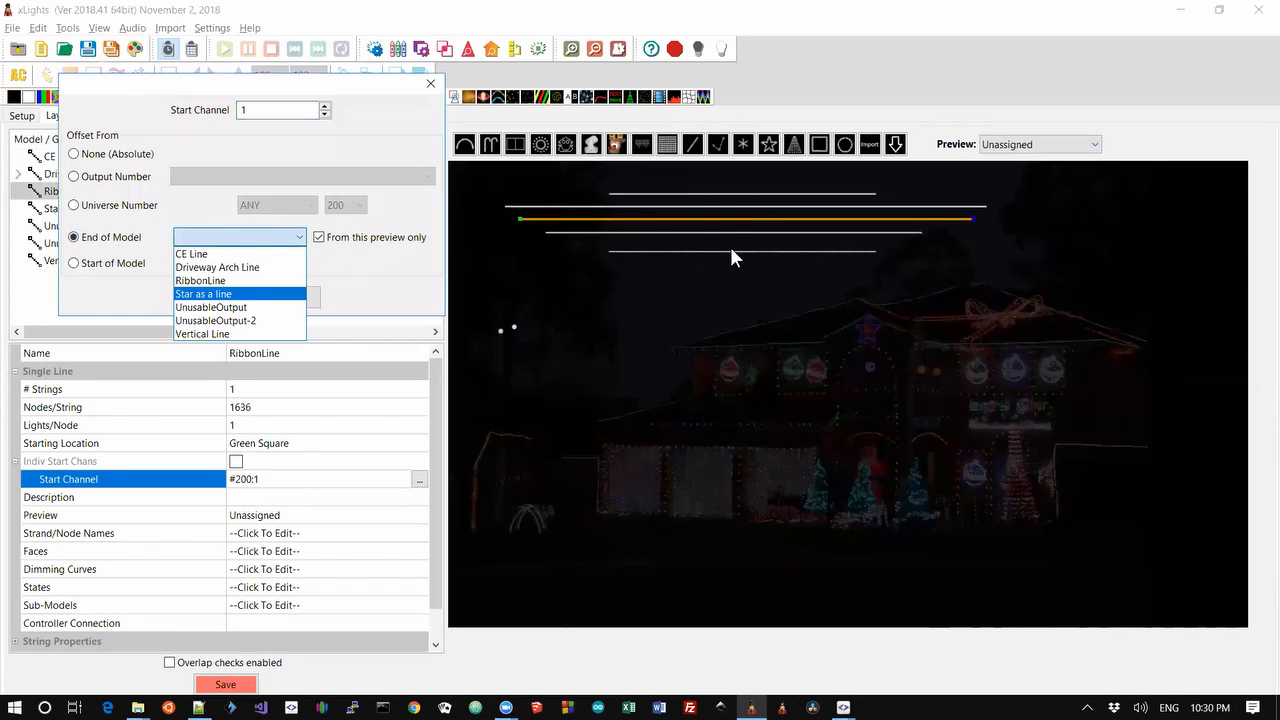
Turn off From this preview only, look through the unfiltered End of Model list, and cancel RibbonLine's start channel dialog.
click(320, 242)
click(300, 237)
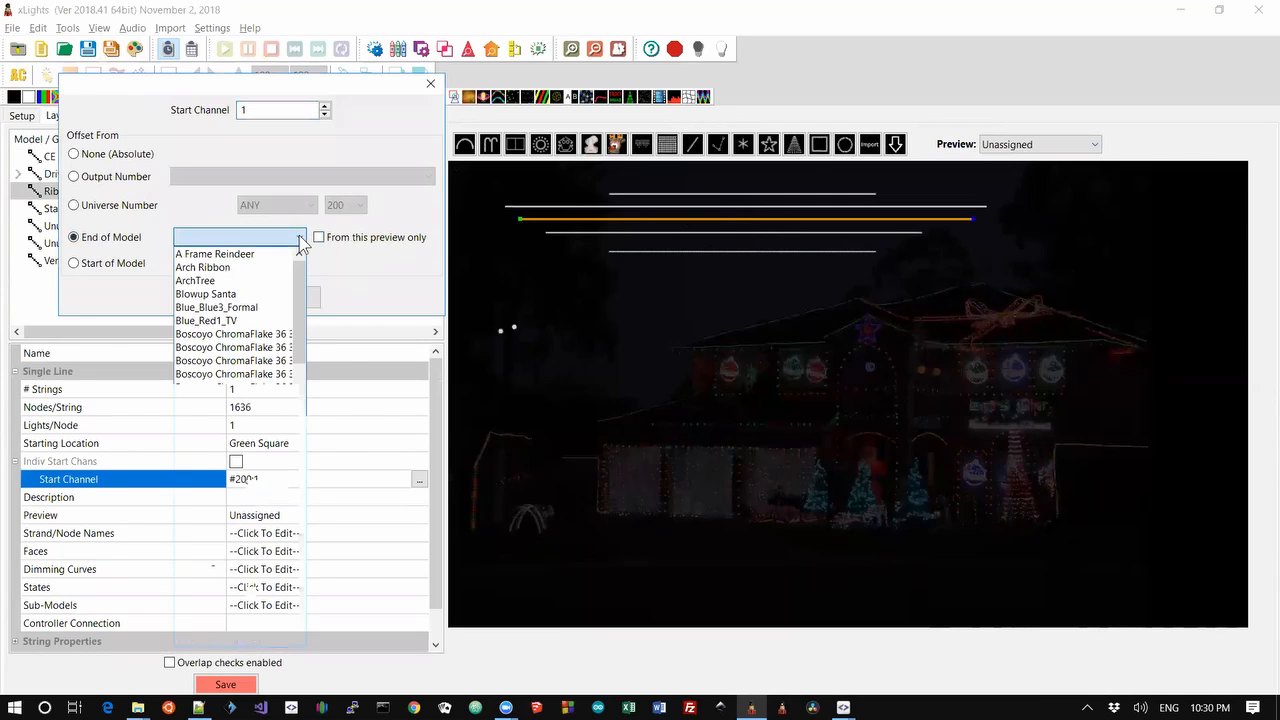
mouse_move(299, 305)
mouse_down()
mouse_move(298, 528)
mouse_move(295, 310)
mouse_up()
click(364, 253)
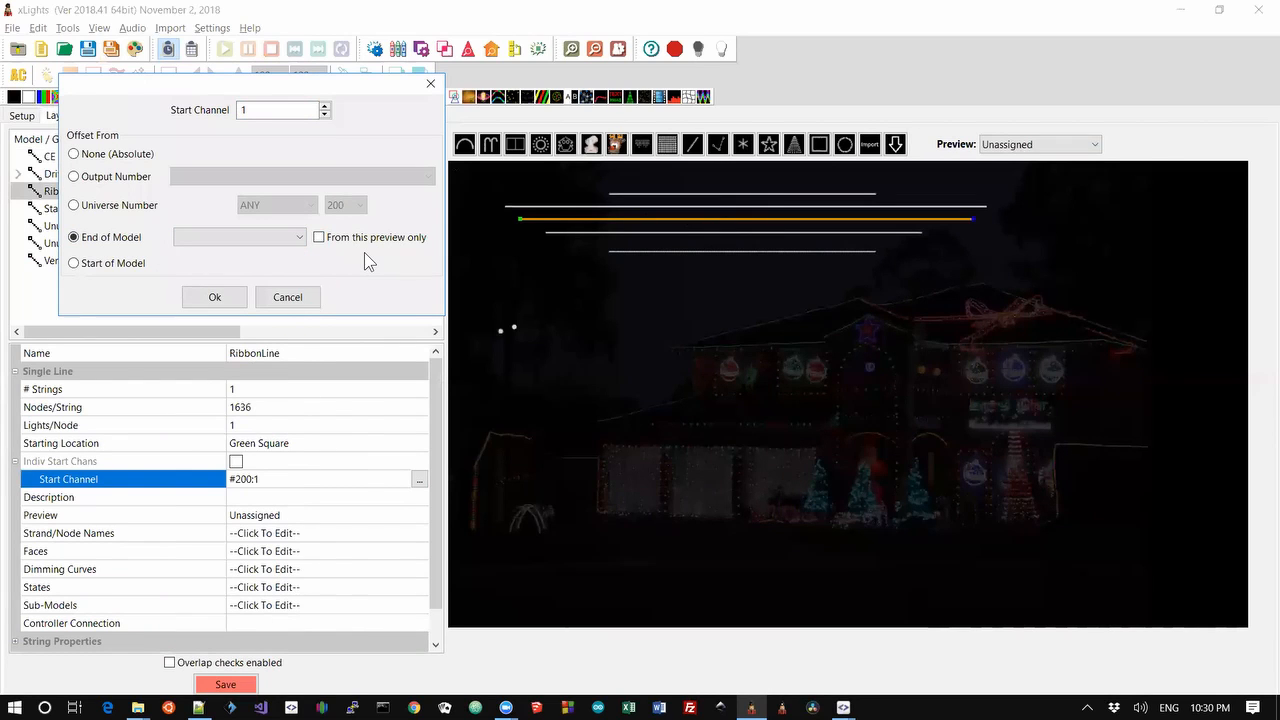
click(288, 297)
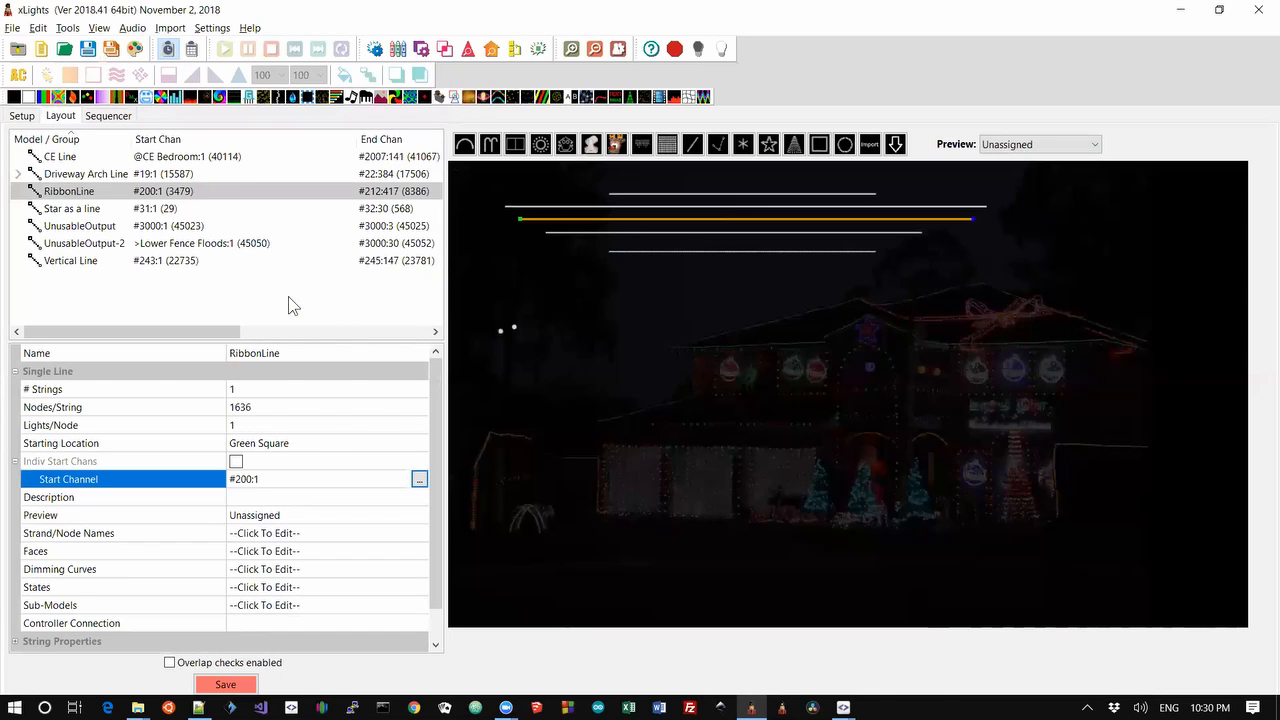
Switch to the release notes in Notepad++ and highlight the line about exporting the wiring diagram to a really large image file.
key(alt+Tab)
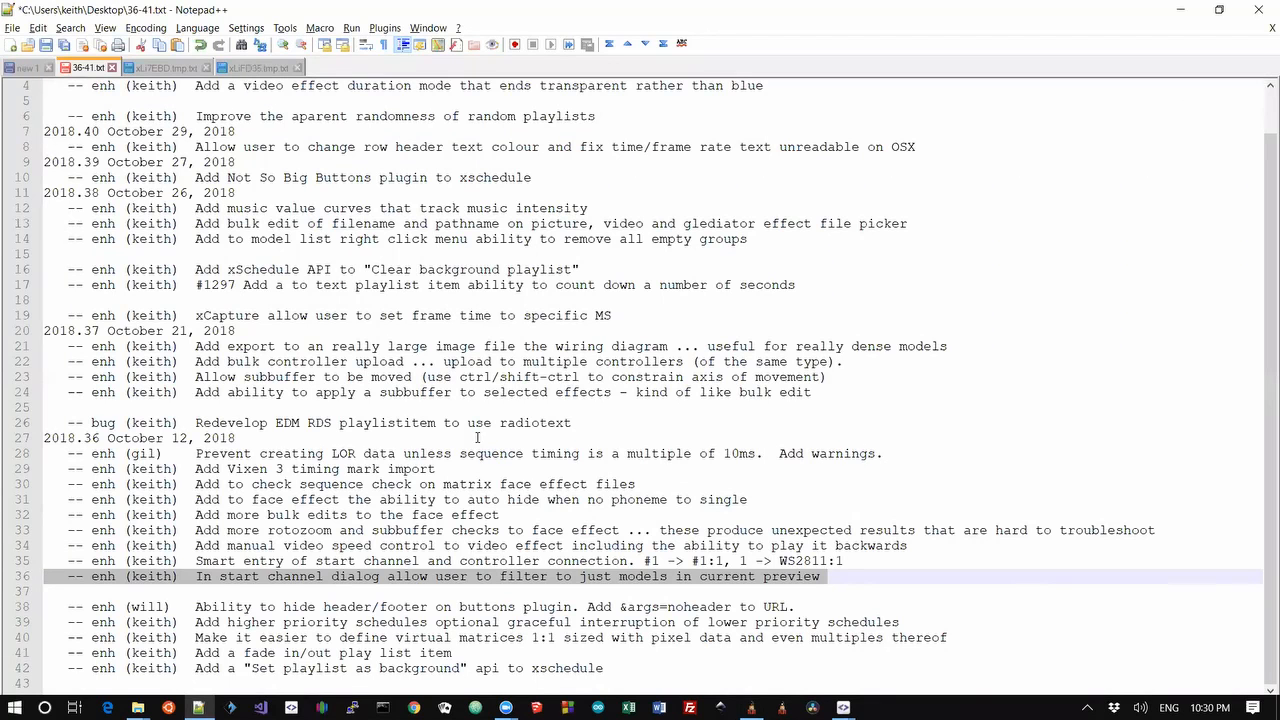
key(Up)
key(Up)
key(Up)
key(Up)
key(Up)
key(Up)
key(Up)
key(Up)
key(Up)
key(Up)
key(Up)
key(Up)
key(Up)
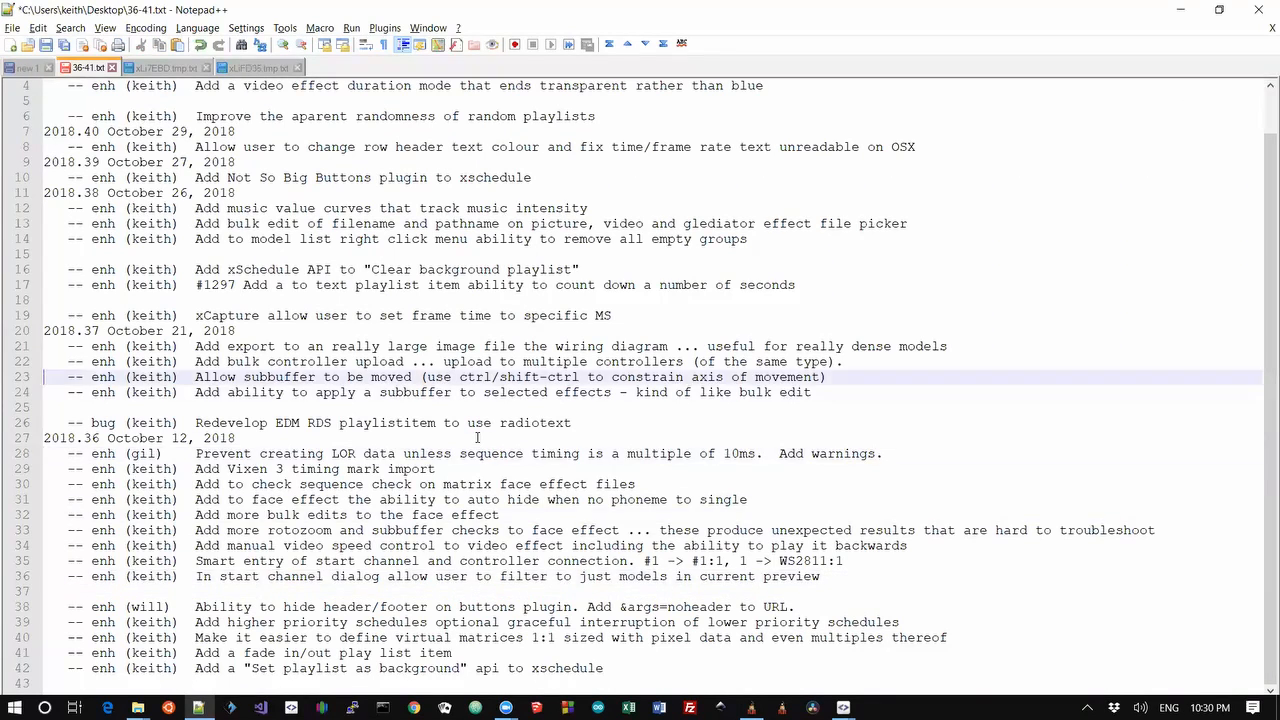
key(Up)
key(Up)
key(shift+Down)
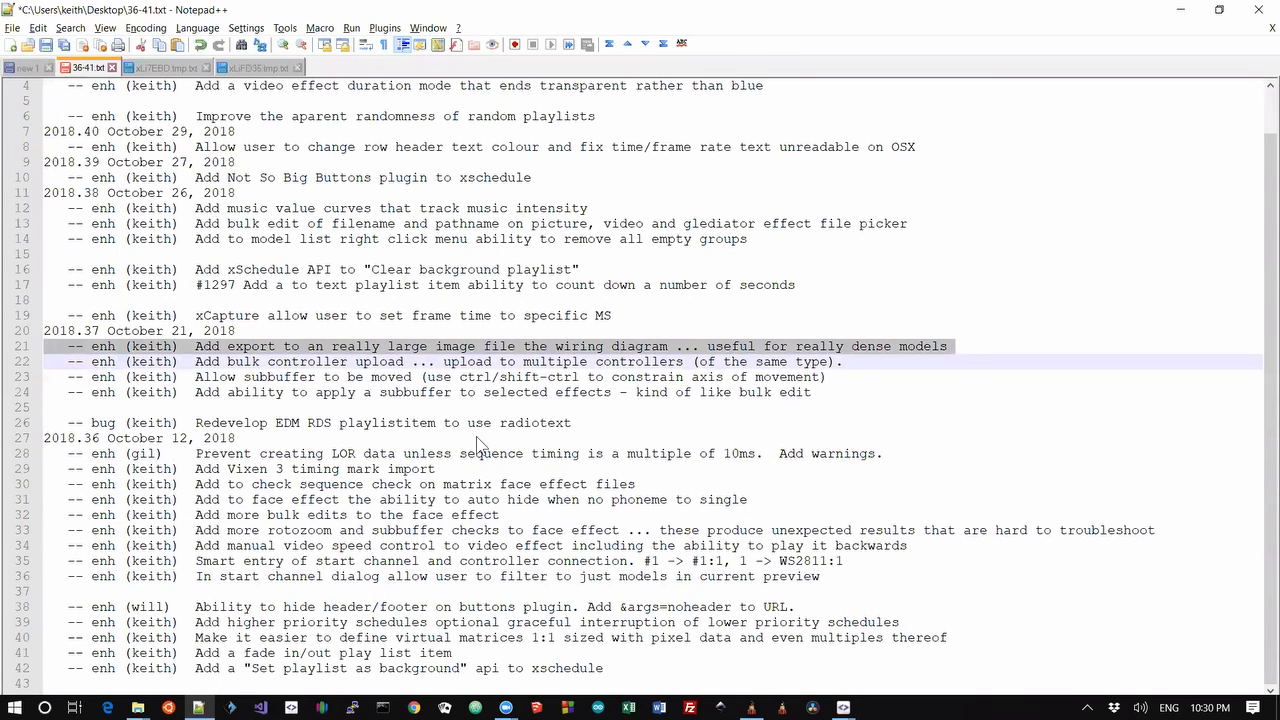
Back in xLights, show the Default preview and open the wiring view of the Green_Yellow2_Bedroom model.
key(alt+Tab)
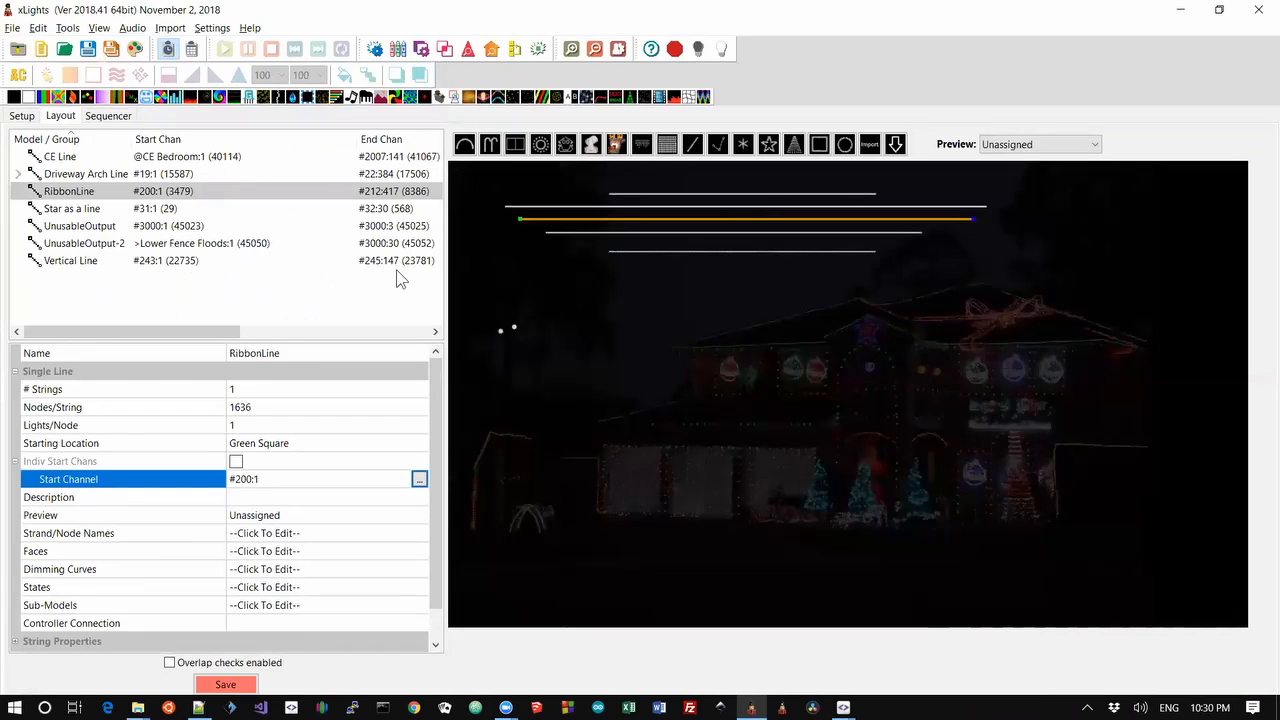
click(1008, 146)
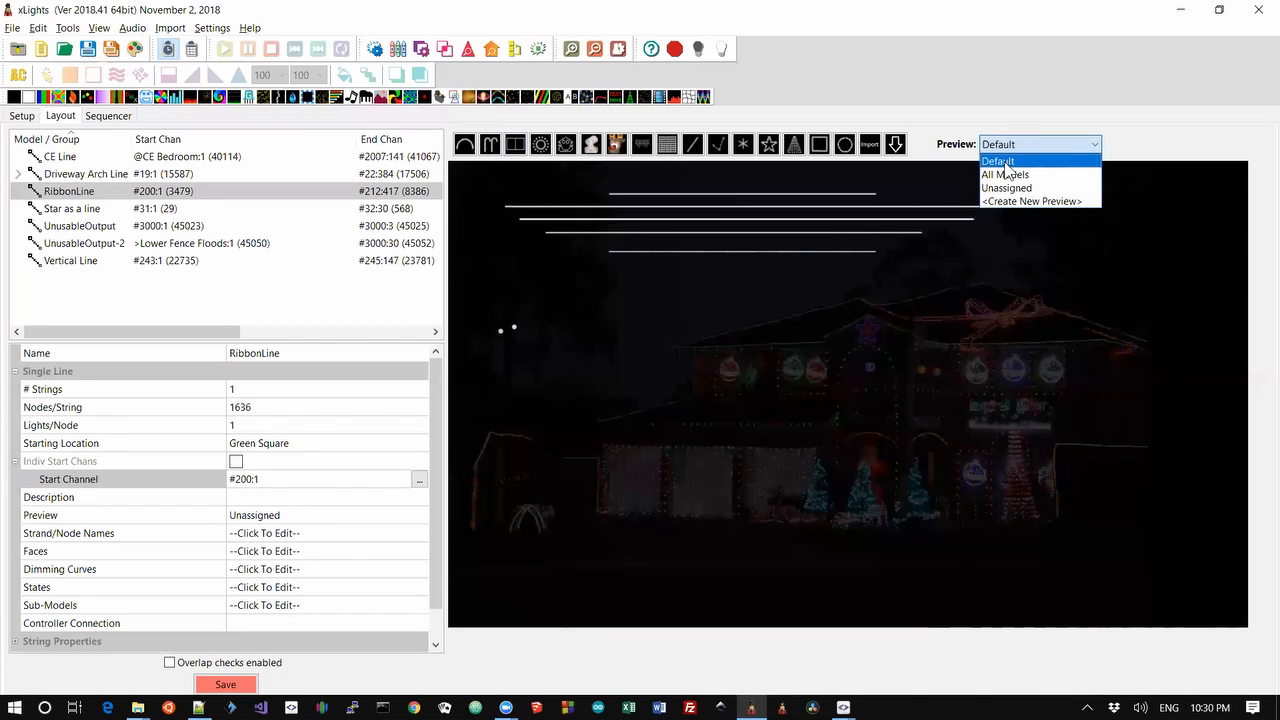
click(1007, 165)
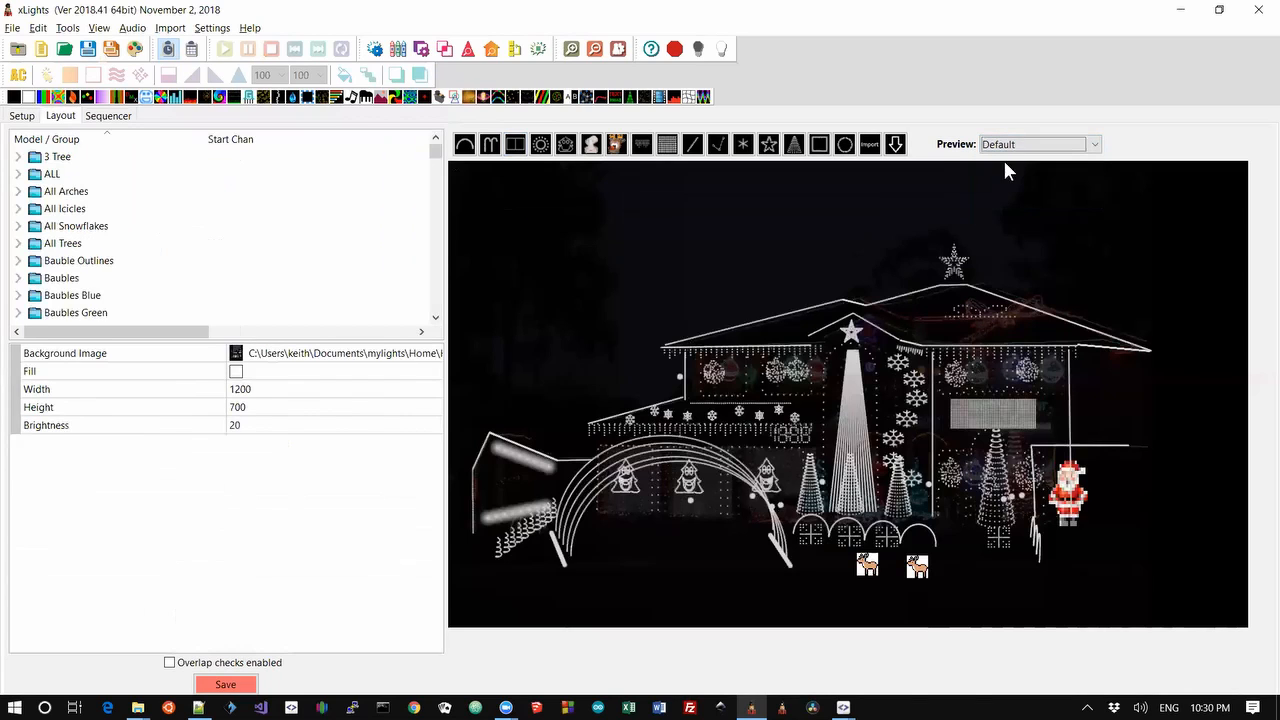
right_click(955, 378)
click(955, 379)
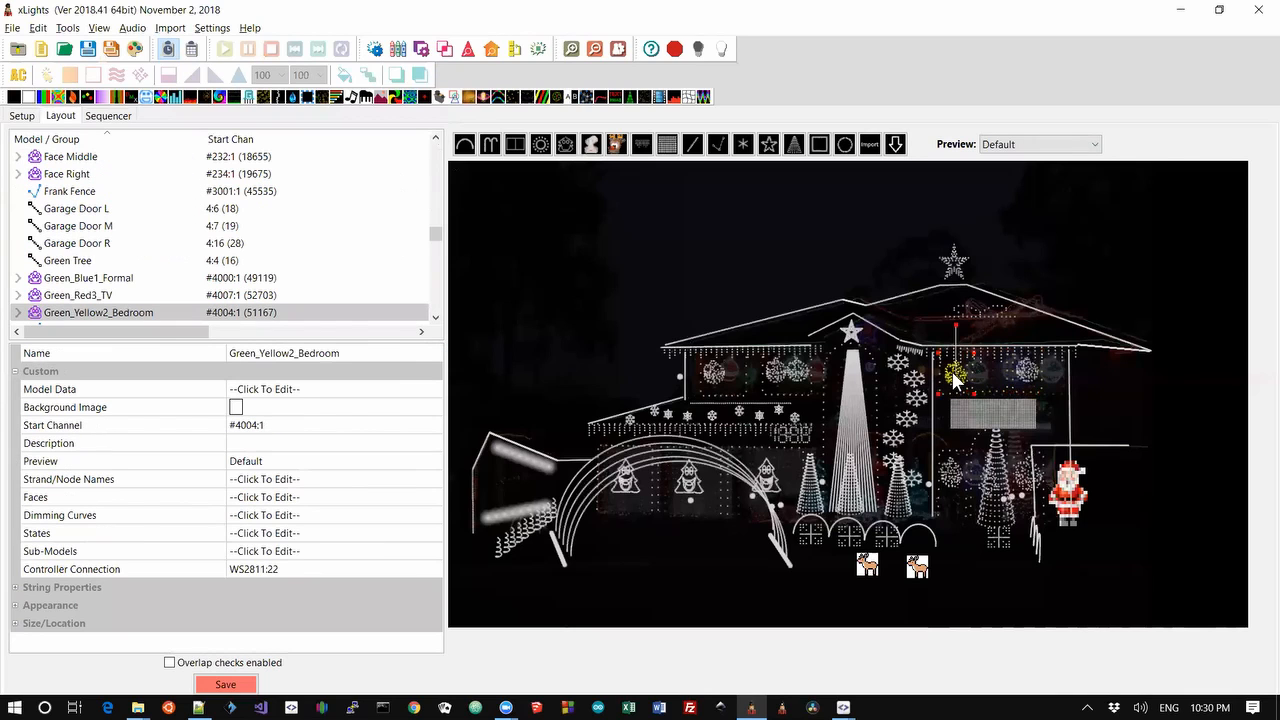
right_click(955, 378)
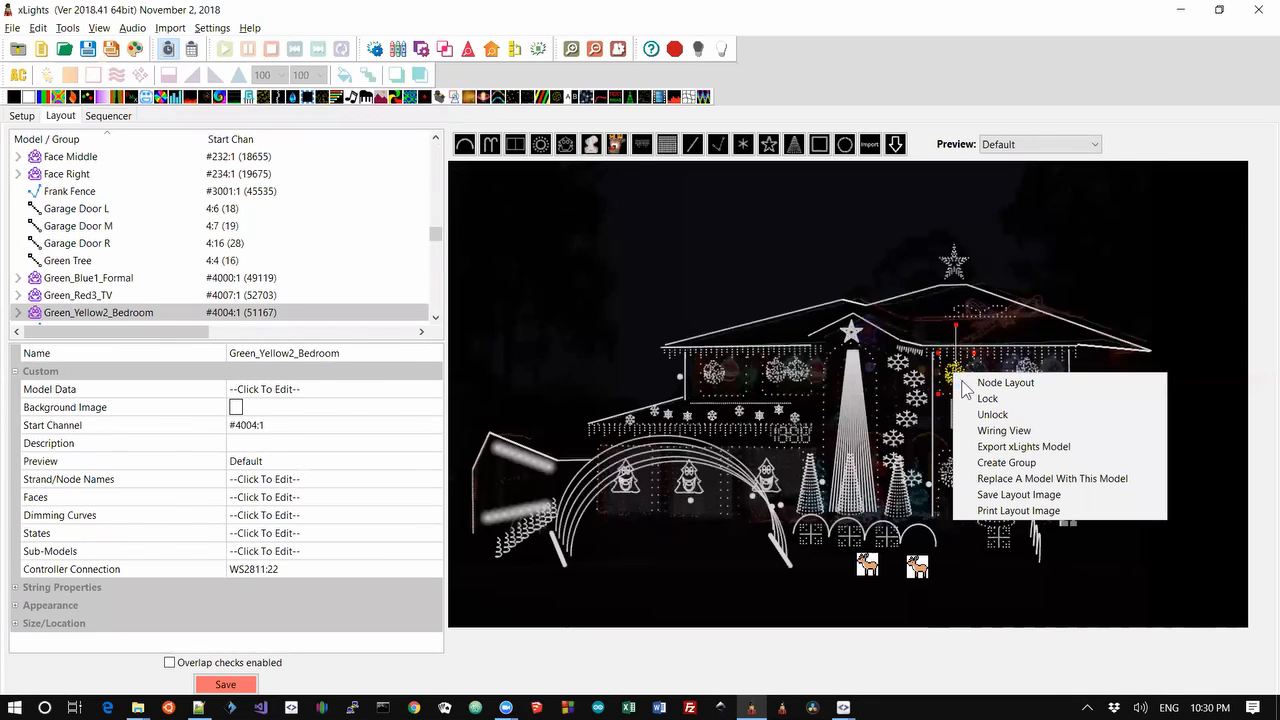
click(1000, 432)
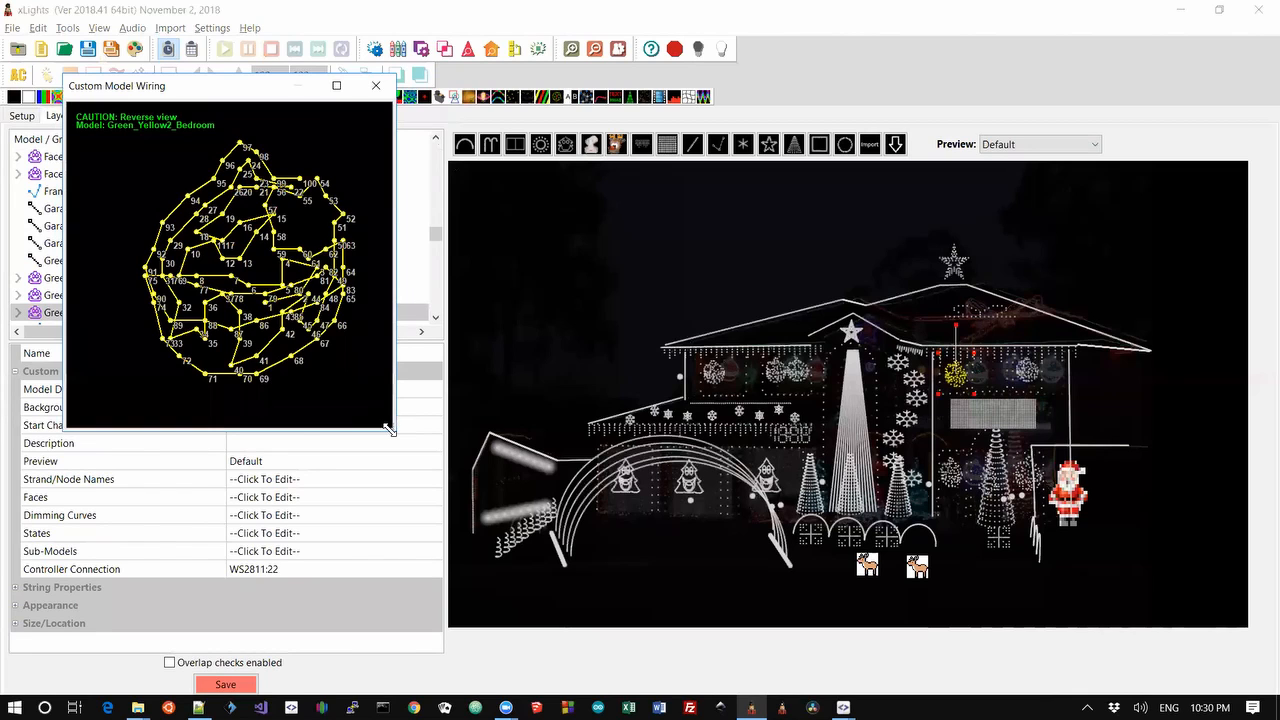
Enlarge the Custom Model Wiring window, examine its Export and Export Large options, and close the window.
drag(390, 430, 913, 663)
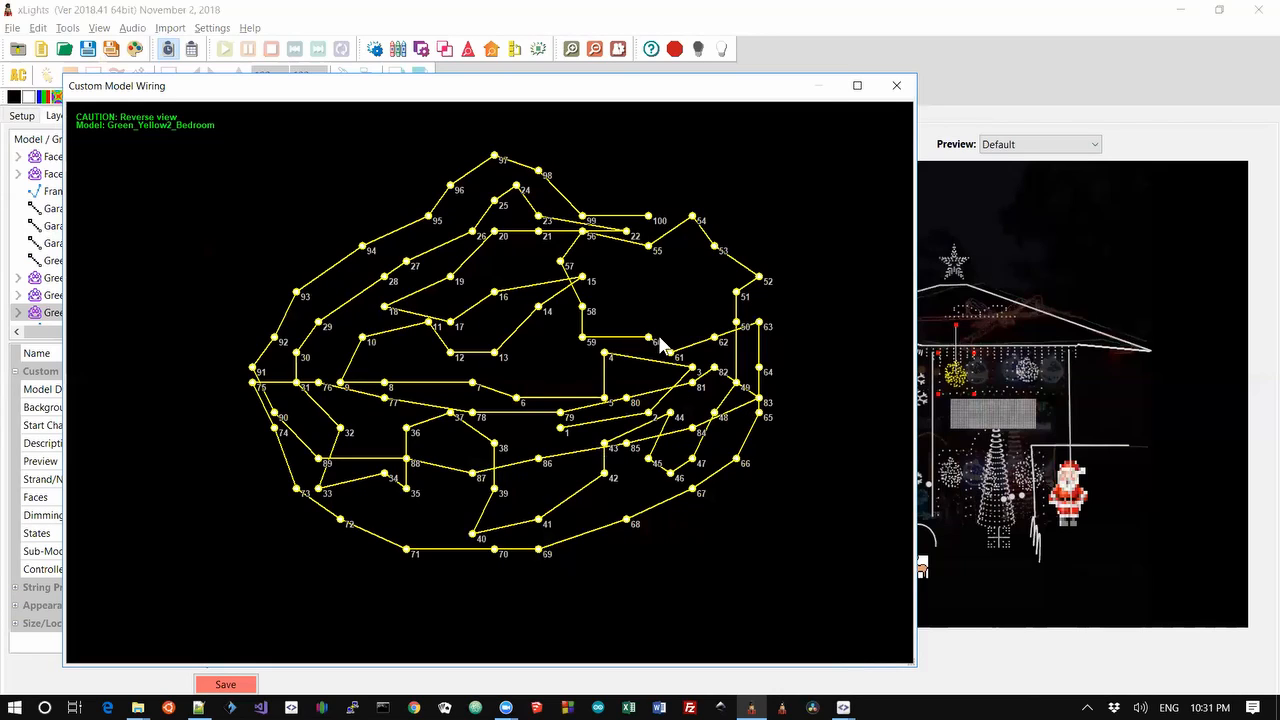
right_click(616, 337)
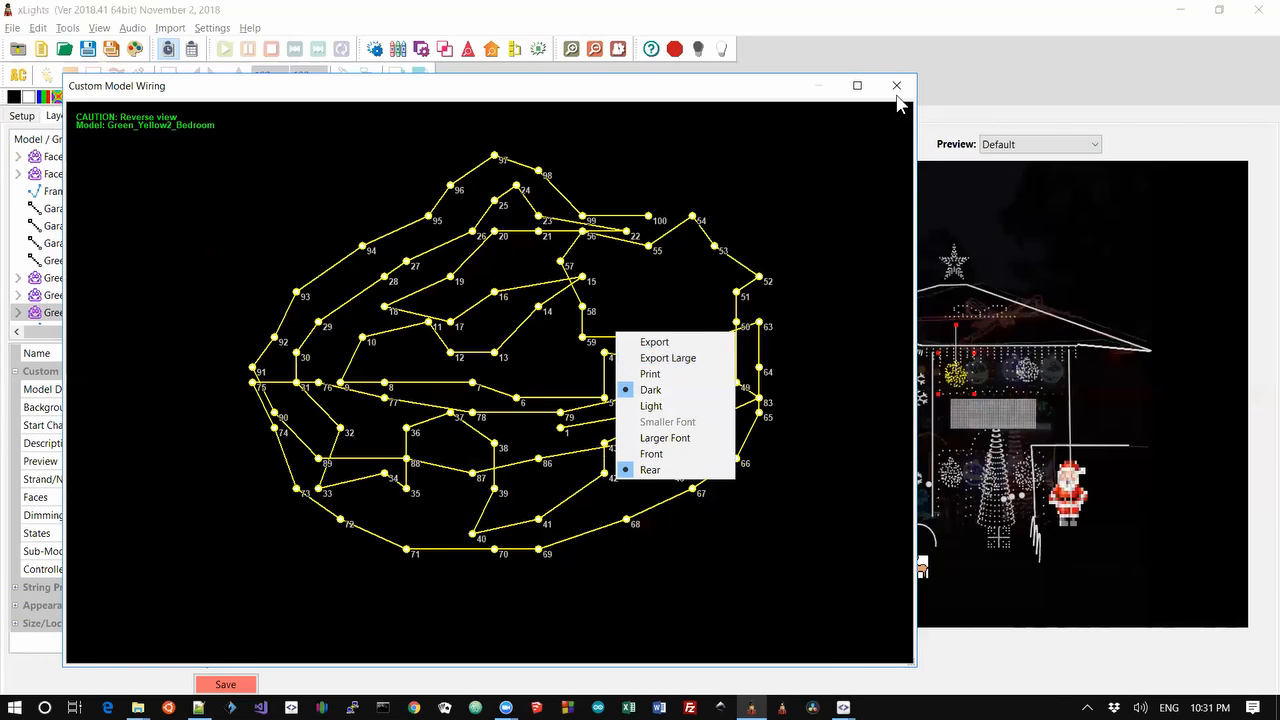
click(665, 287)
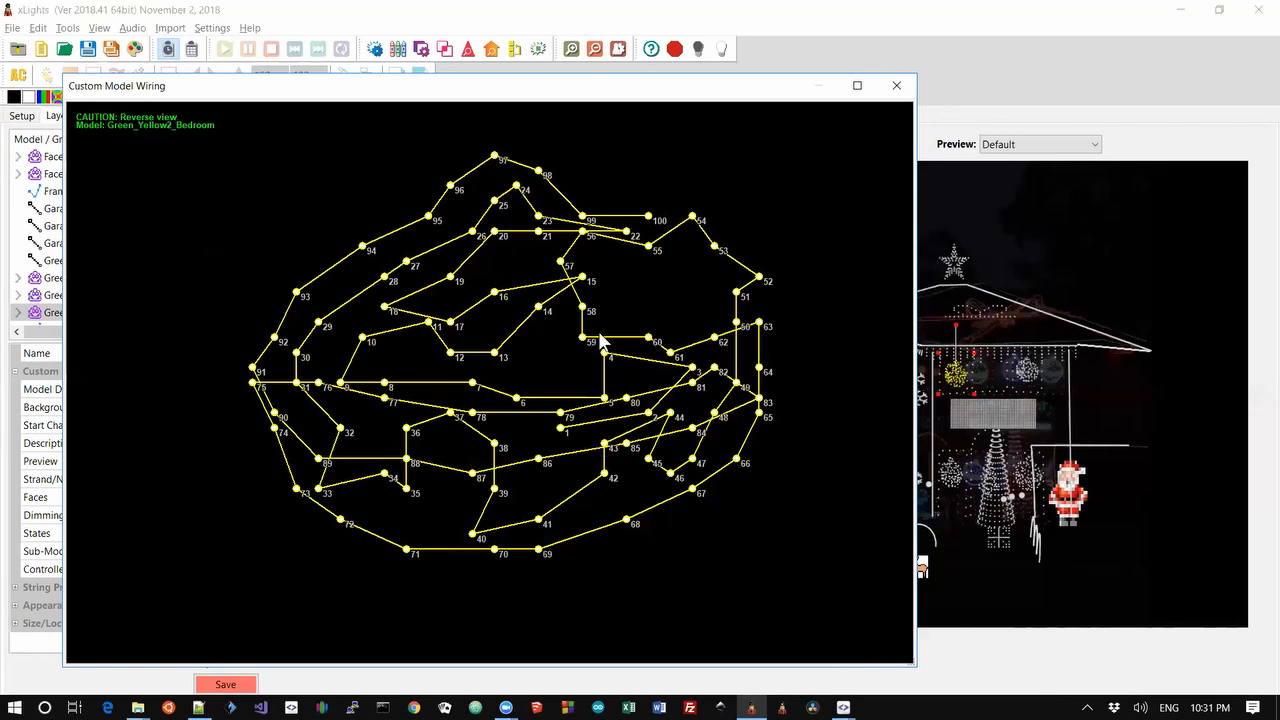
click(896, 86)
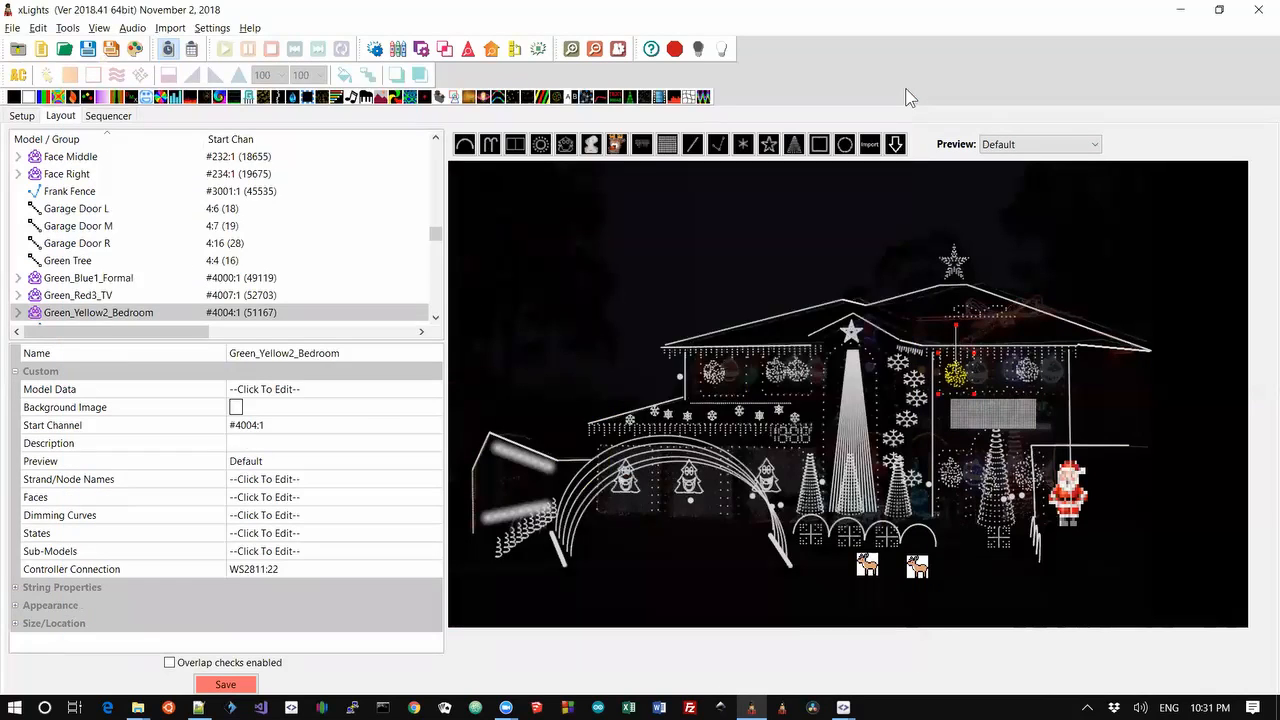
Switch to the release notes in Notepad++ and highlight the line about bulk controller upload to multiple controllers.
key(alt+Tab)
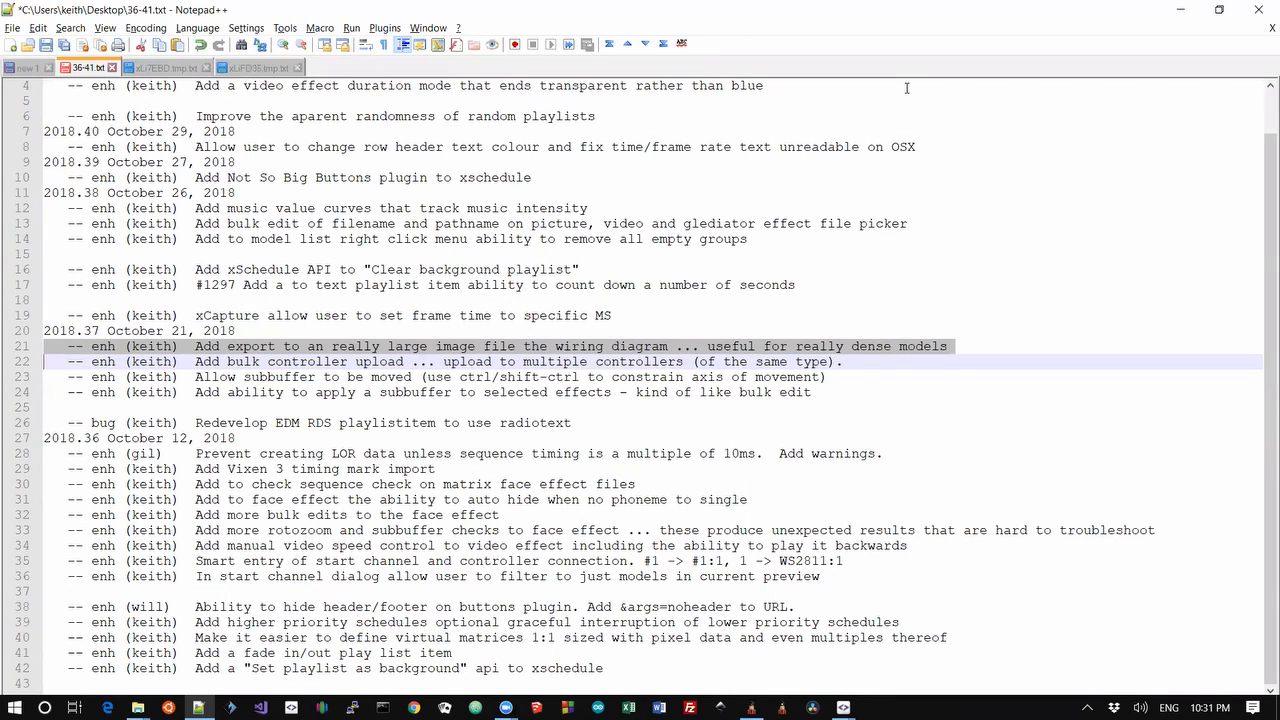
key(Down)
key(Up)
key(shift+Down)
In xLights, open the Upload To All Controllers dialog from the lighting networks in Setup and enlarge it.
key(alt+Tab)
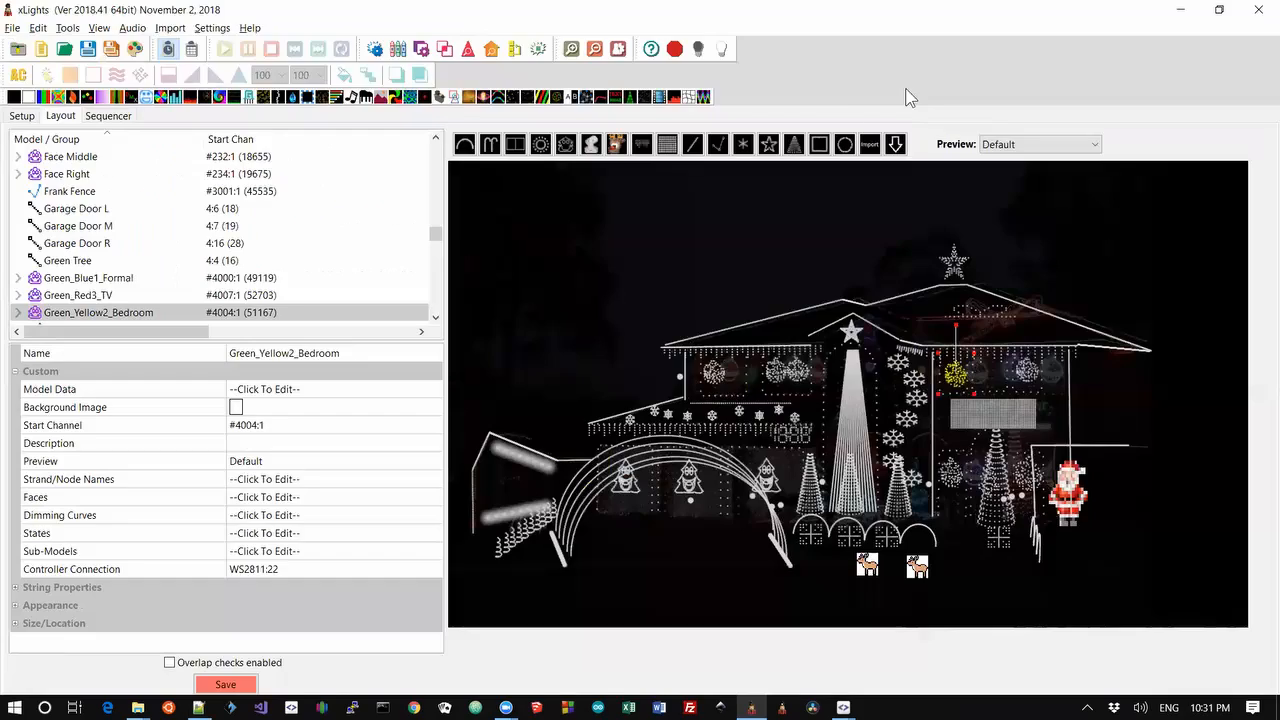
click(21, 116)
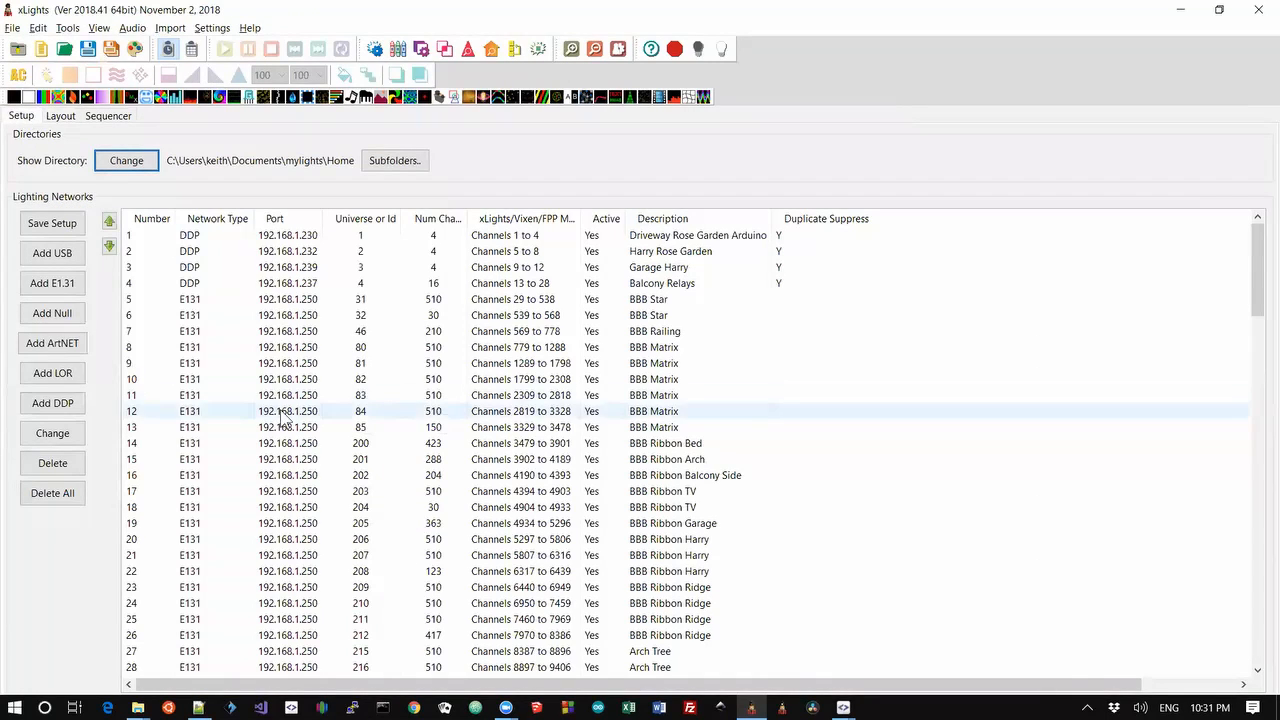
right_click(315, 428)
mouse_move(357, 440)
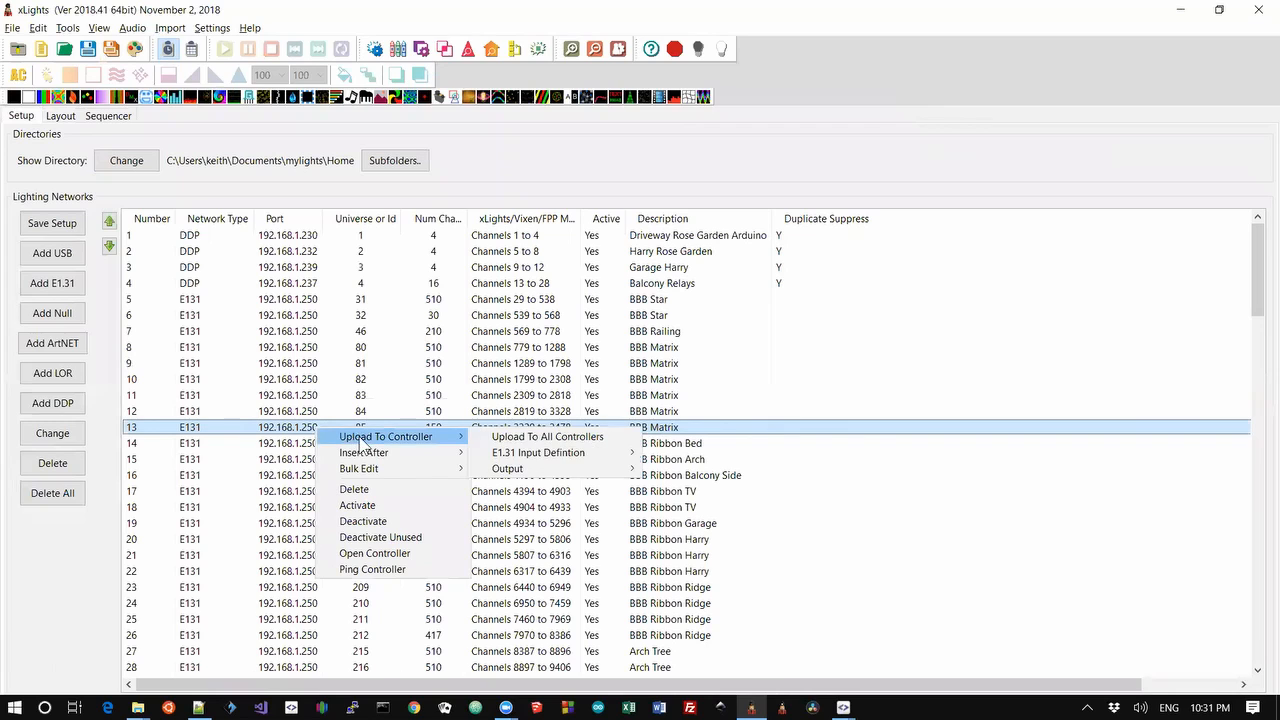
click(570, 437)
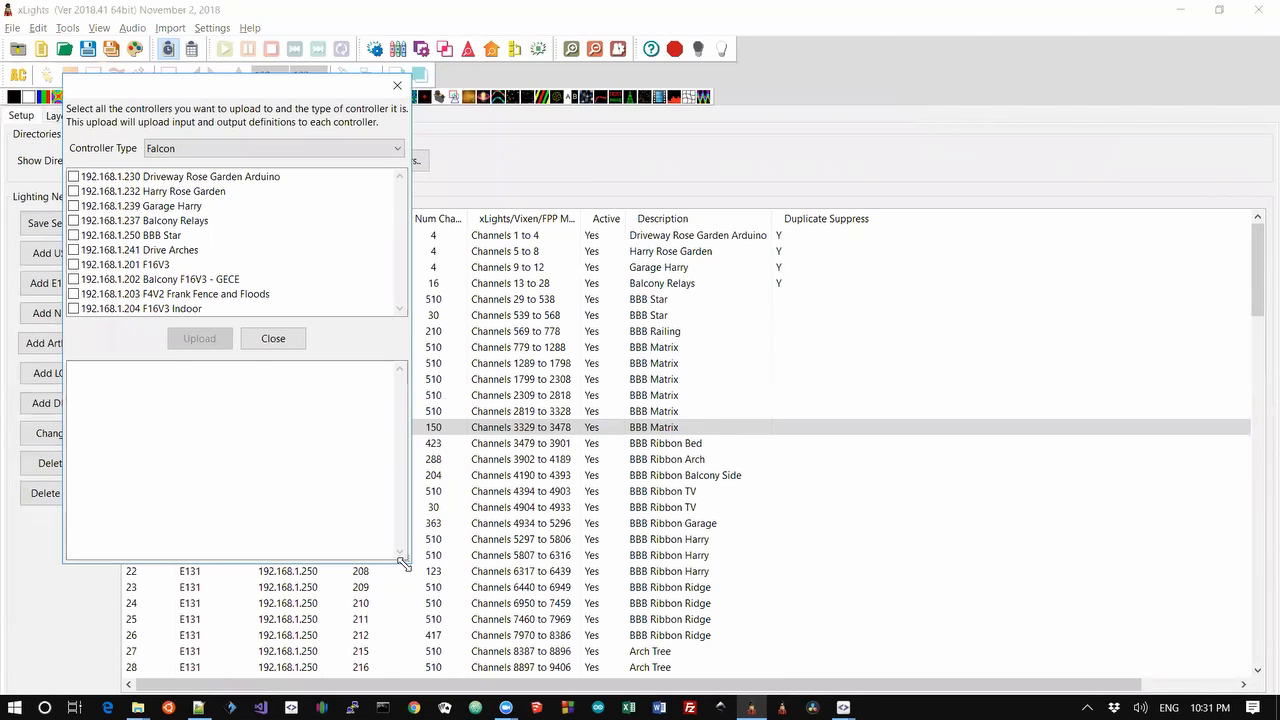
drag(405, 563, 612, 652)
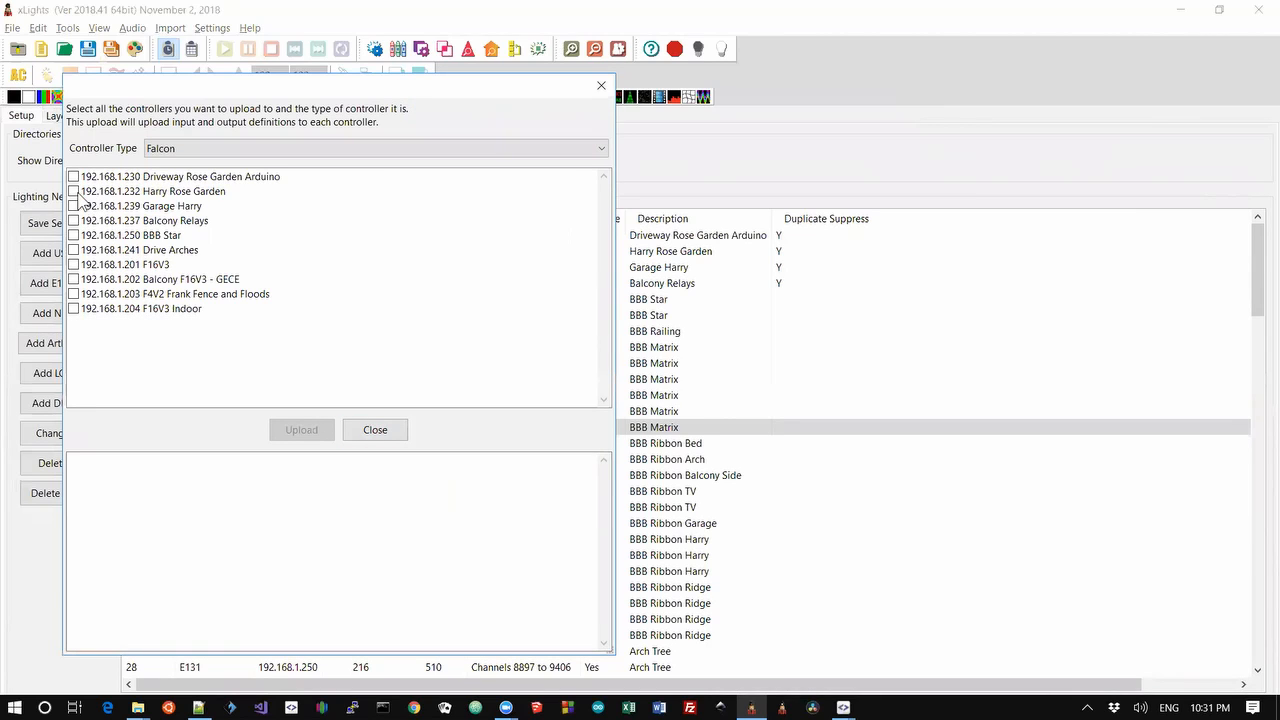
Mark the F16V3, Balcony F16V3 - GECE, F4V2 Frank Fence and Floods, and F16V3 Indoor controllers, check the controller types, and close without uploading.
click(73, 265)
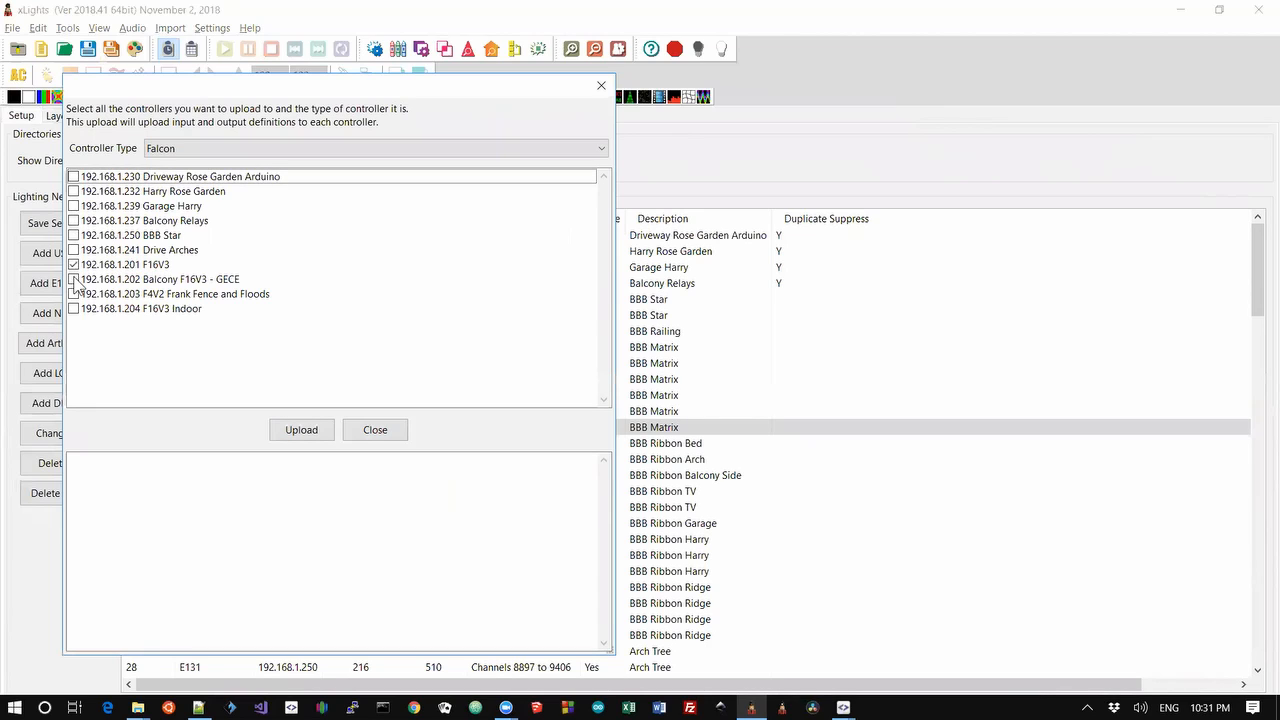
click(73, 279)
click(73, 294)
click(73, 309)
click(73, 308)
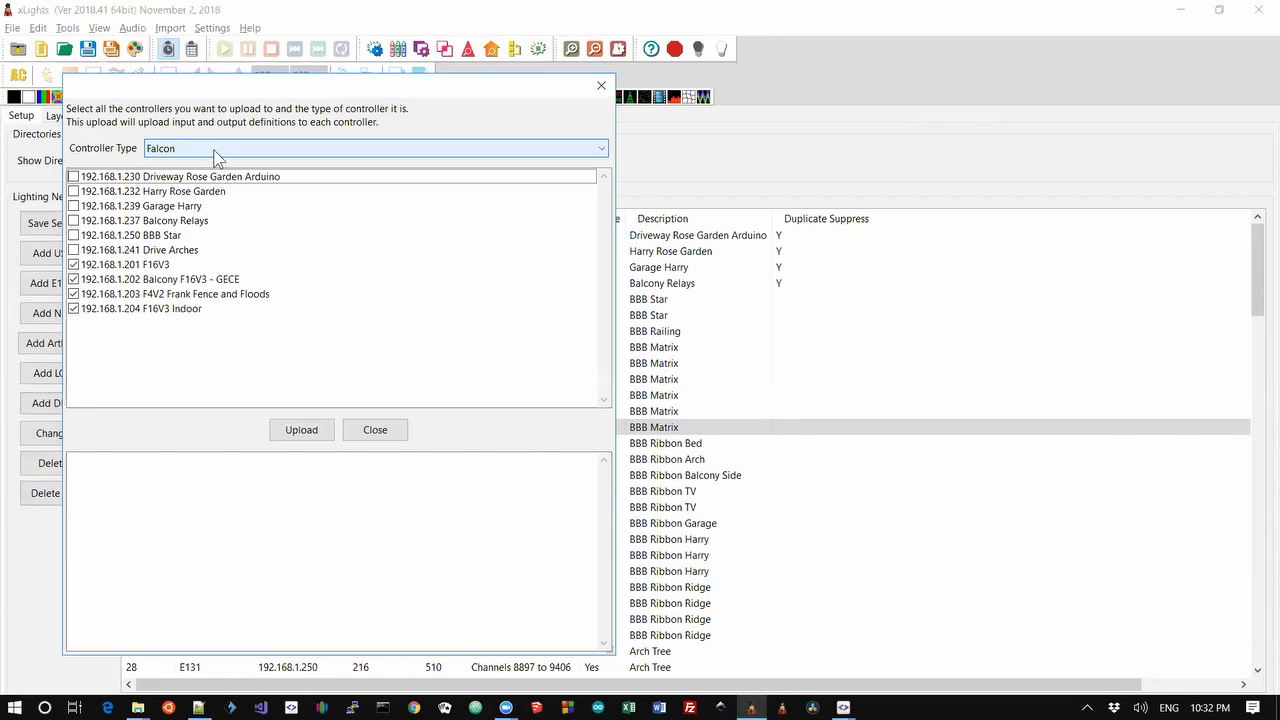
click(213, 152)
click(216, 154)
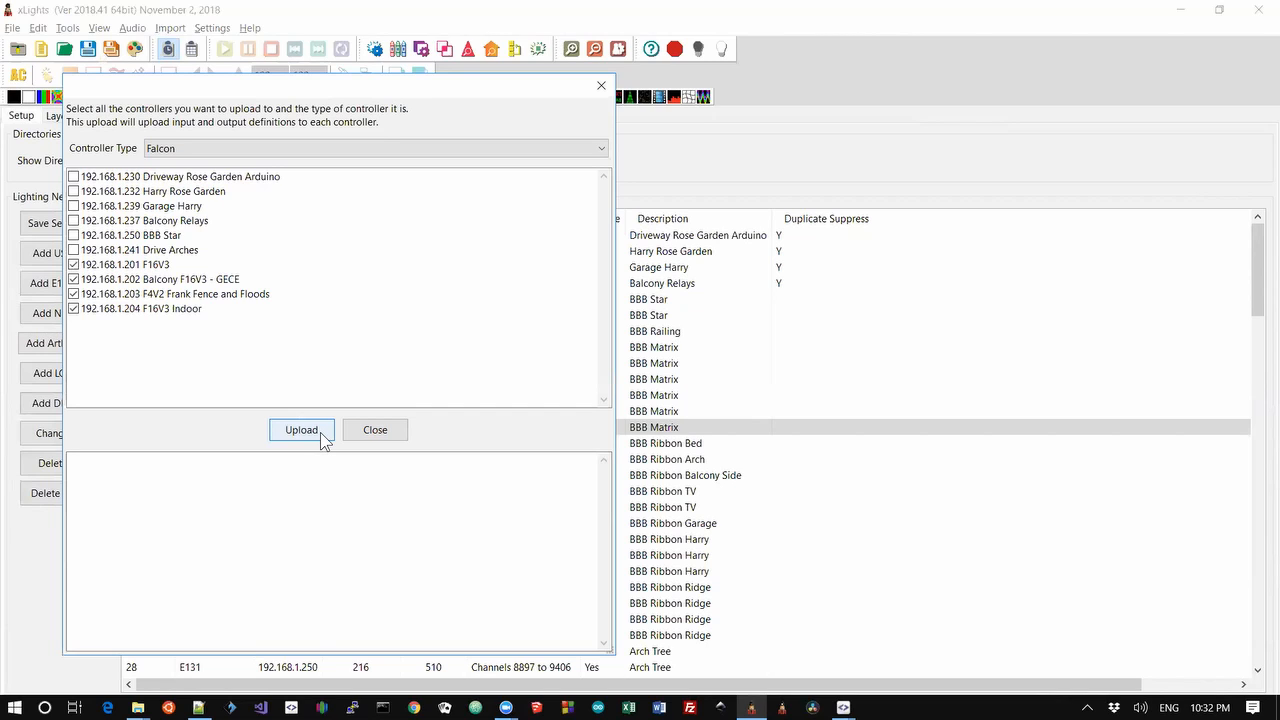
click(375, 430)
Switch to the release notes in Notepad++ and highlight the line about allowing the subbuffer to be moved.
key(alt+Tab)
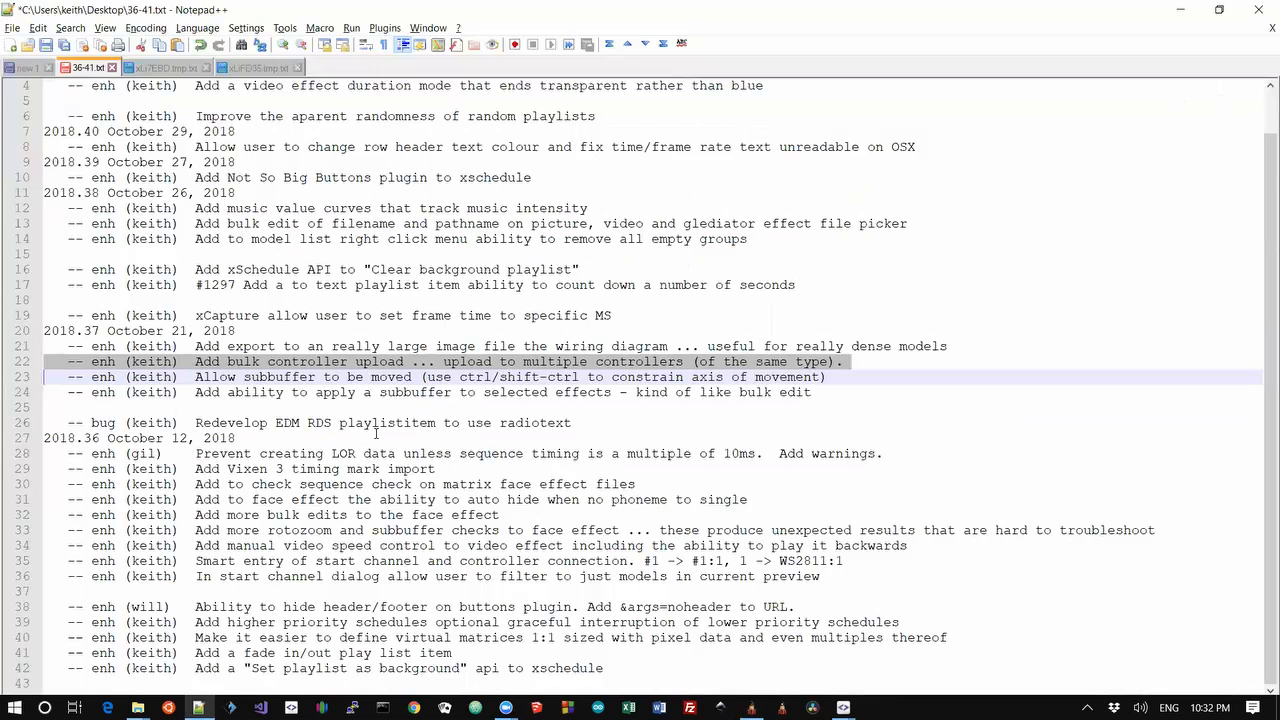
key(Down)
key(Up)
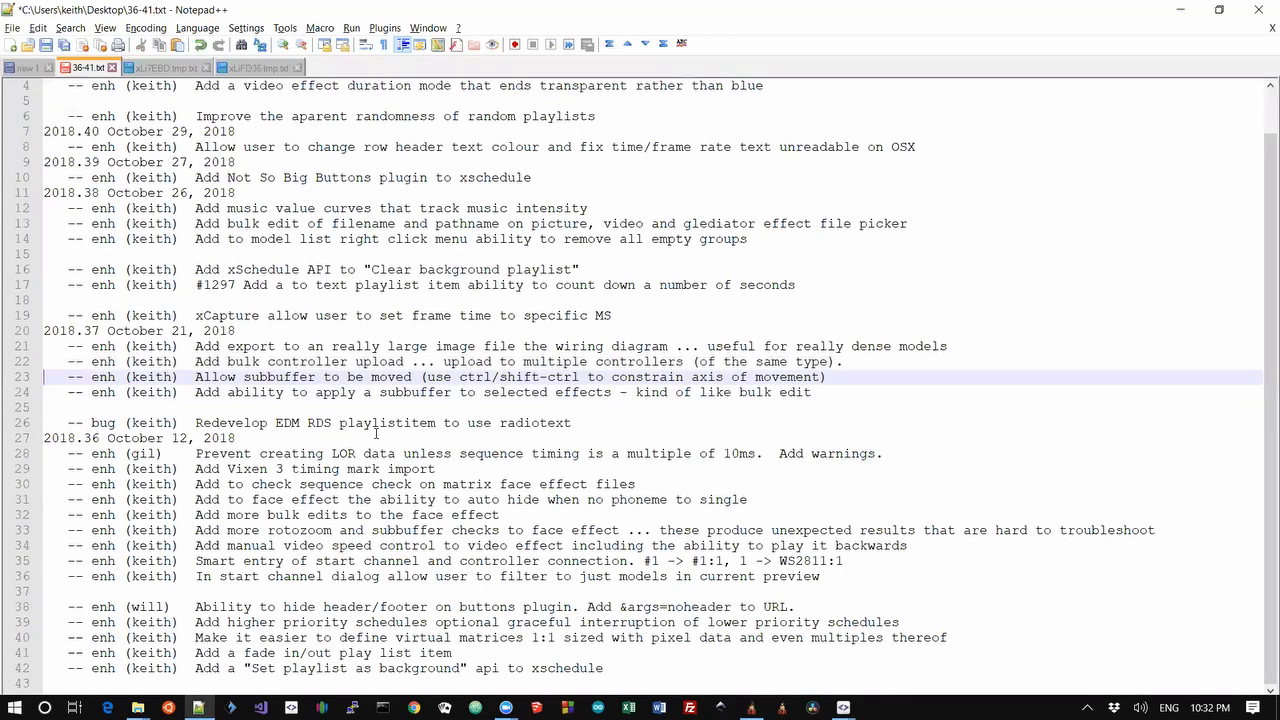
key(shift+Down)
In the xLights sequencer, set the sub-buffer of the Matrix Video effect to the left third of the buffer.
key(alt+Tab)
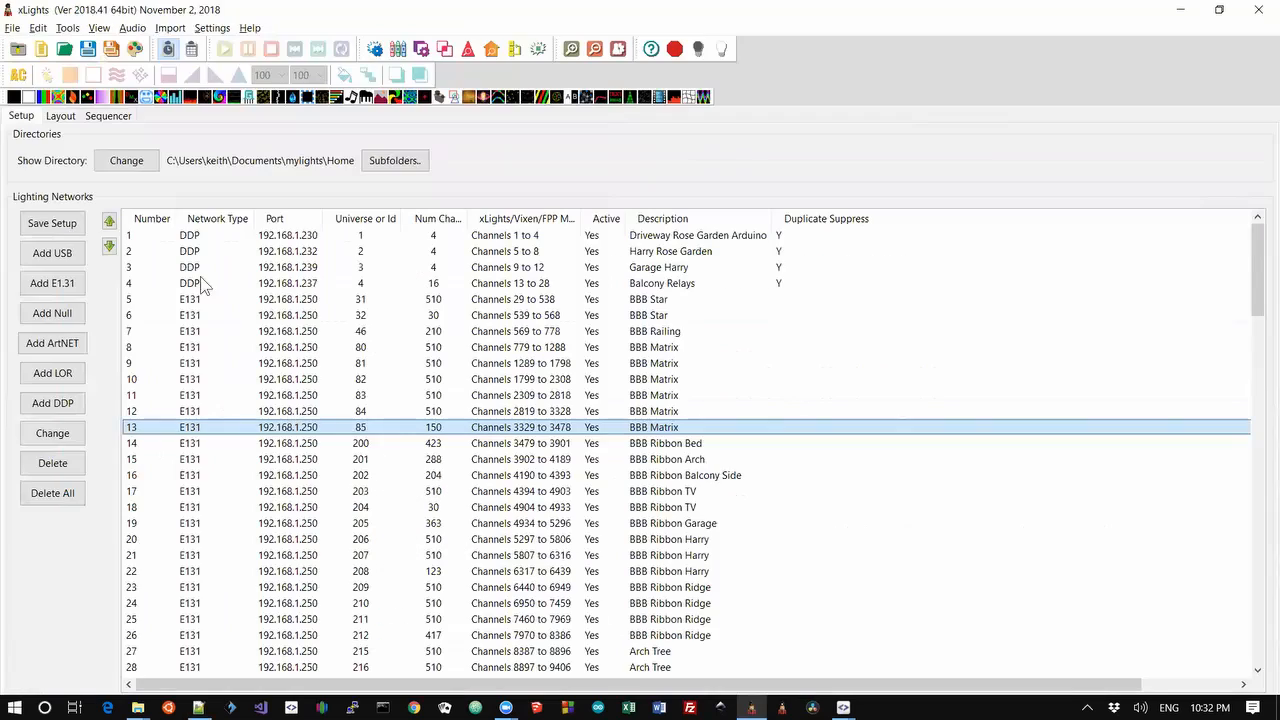
click(104, 117)
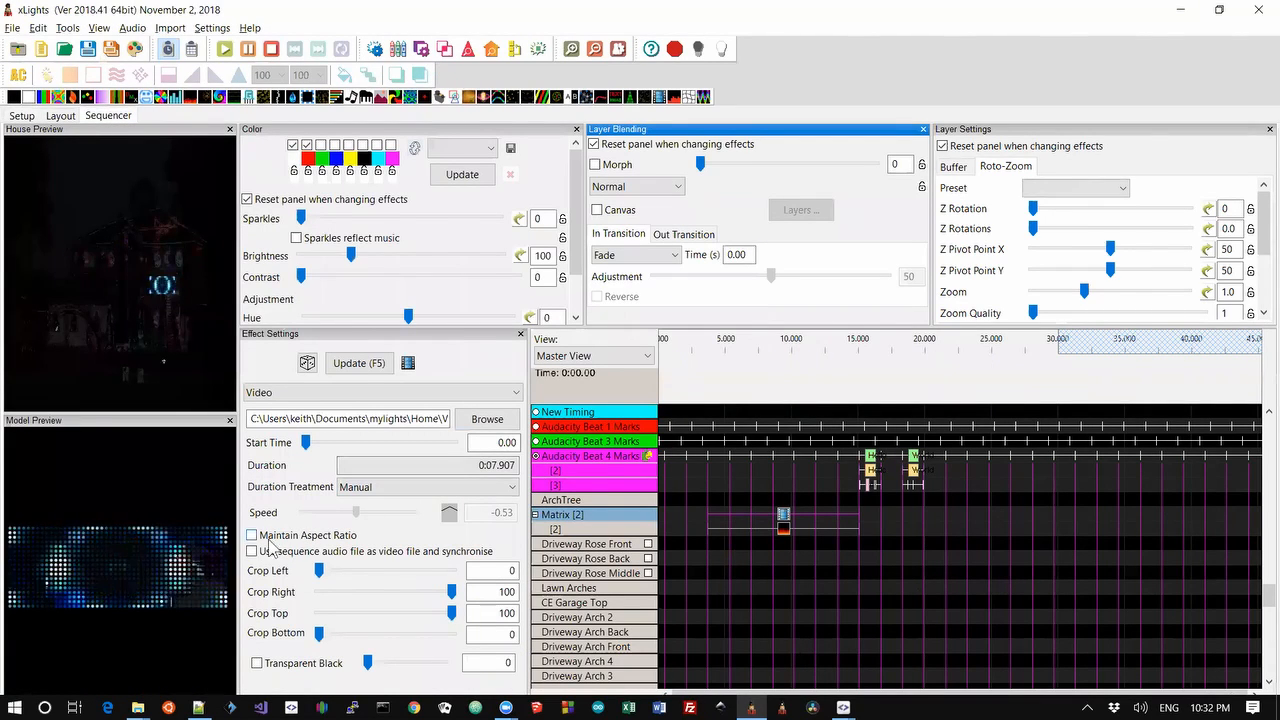
click(955, 168)
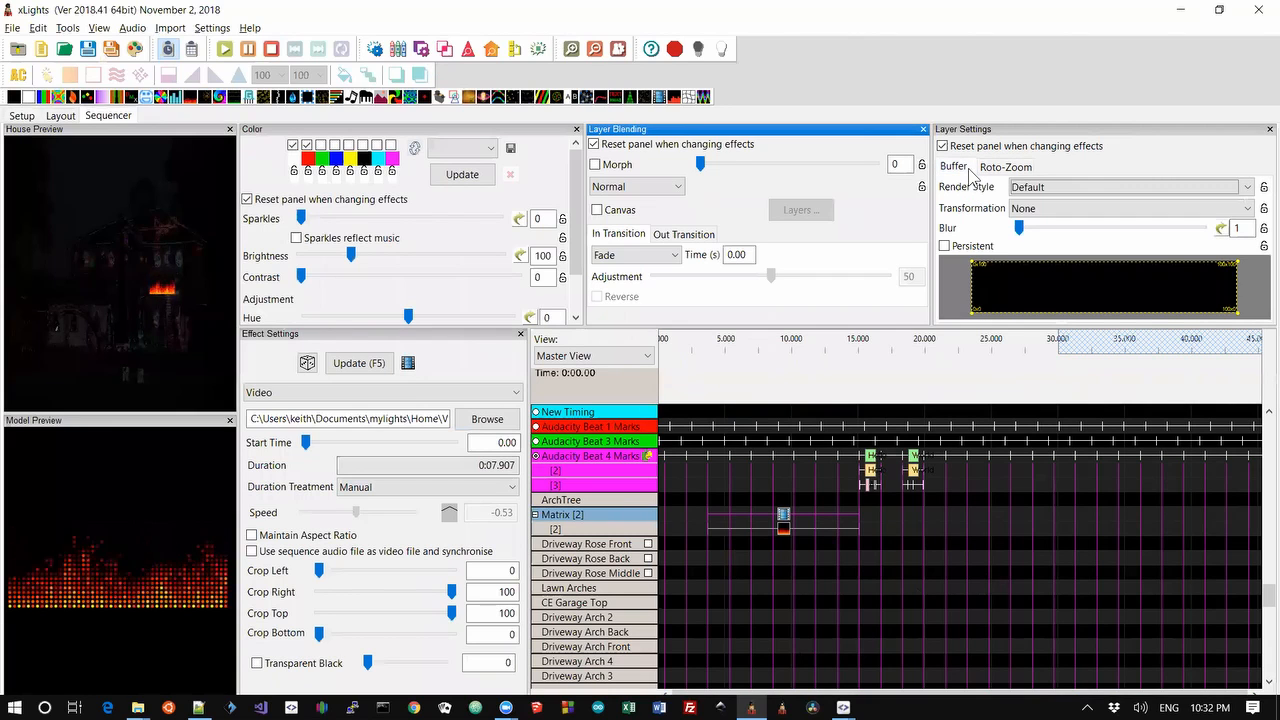
right_click(1066, 288)
mouse_move(1120, 320)
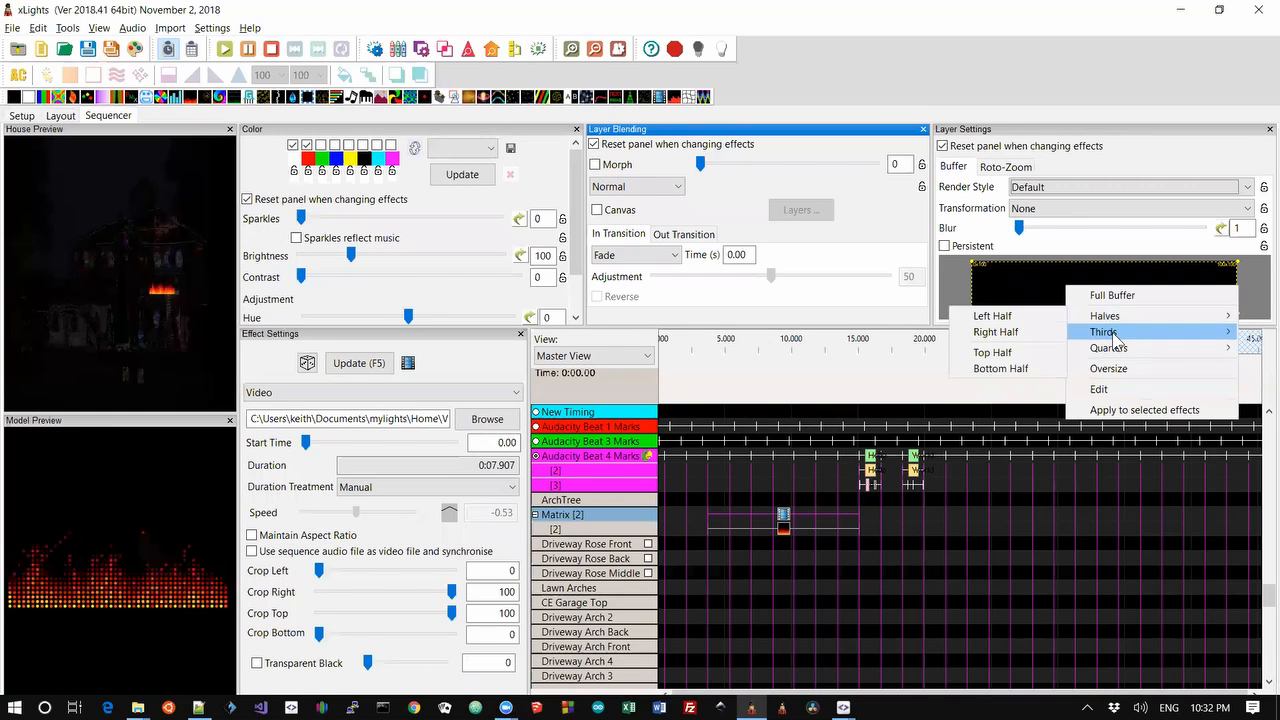
click(1000, 331)
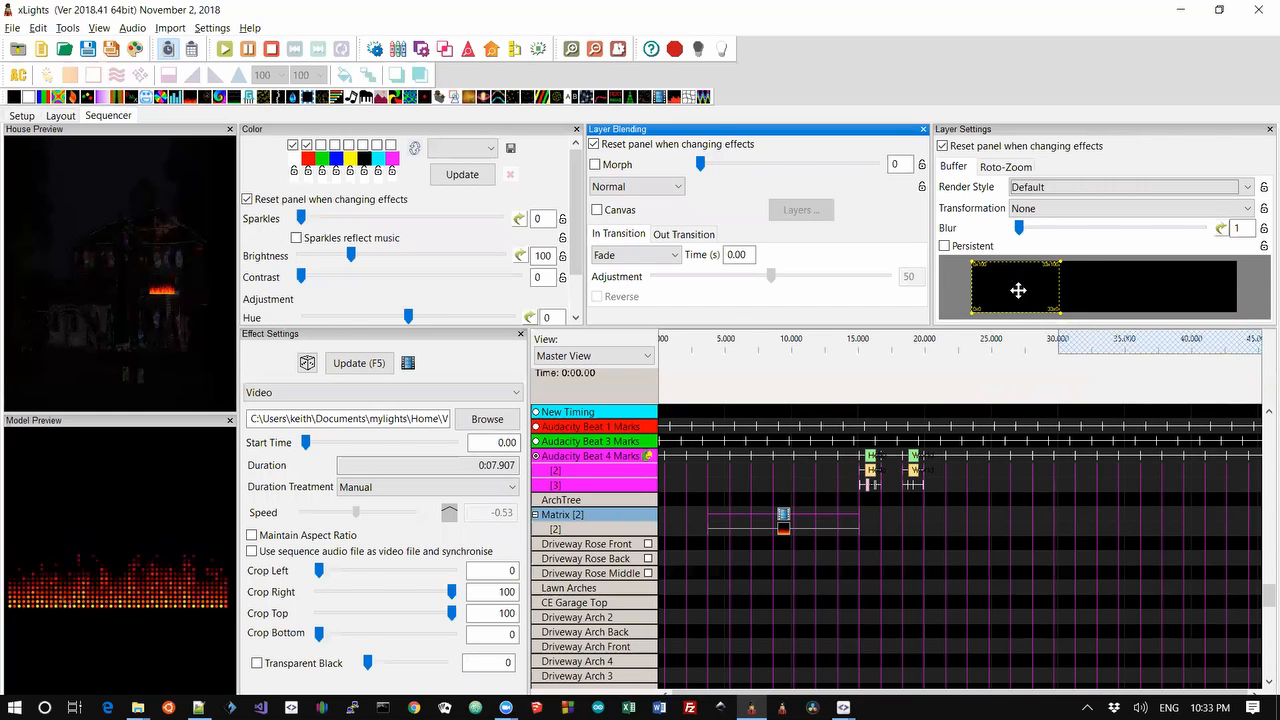
Move the Video effect's sub-buffer around, leaving it over about the middle third, and recheck the release note on constrained subbuffer movement.
drag(1011, 291, 1024, 268)
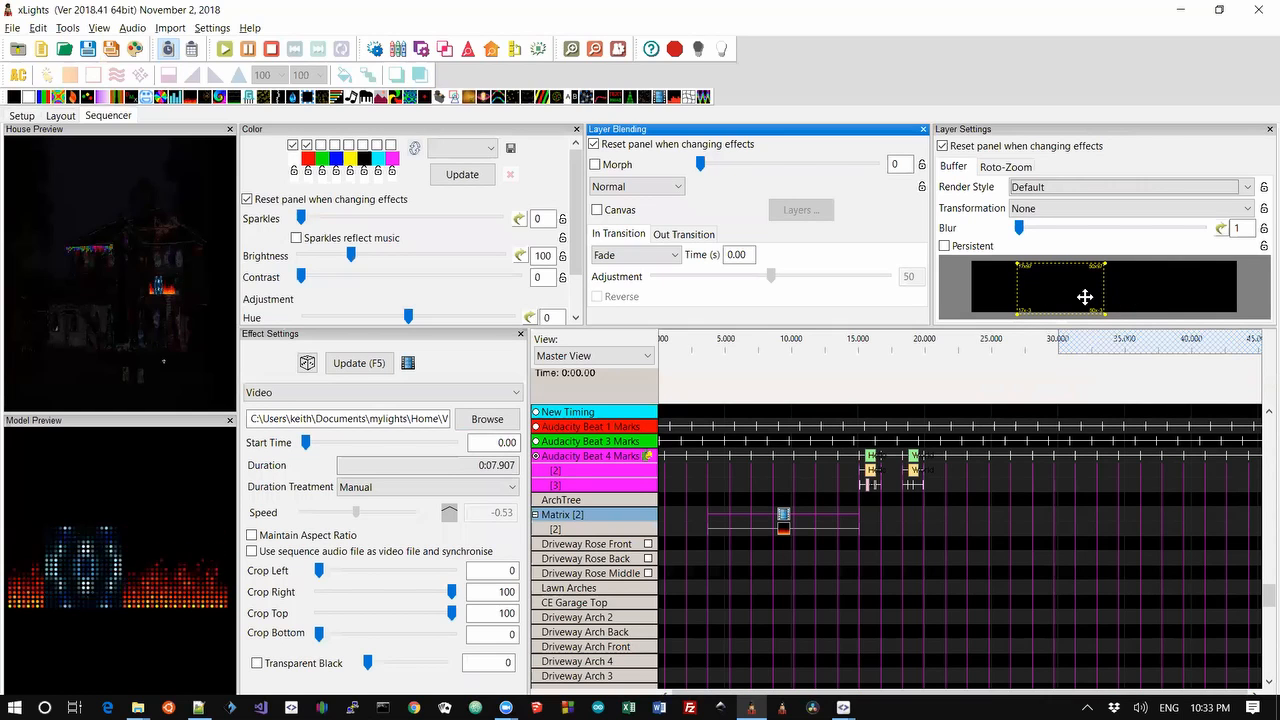
drag(1066, 290, 1032, 288)
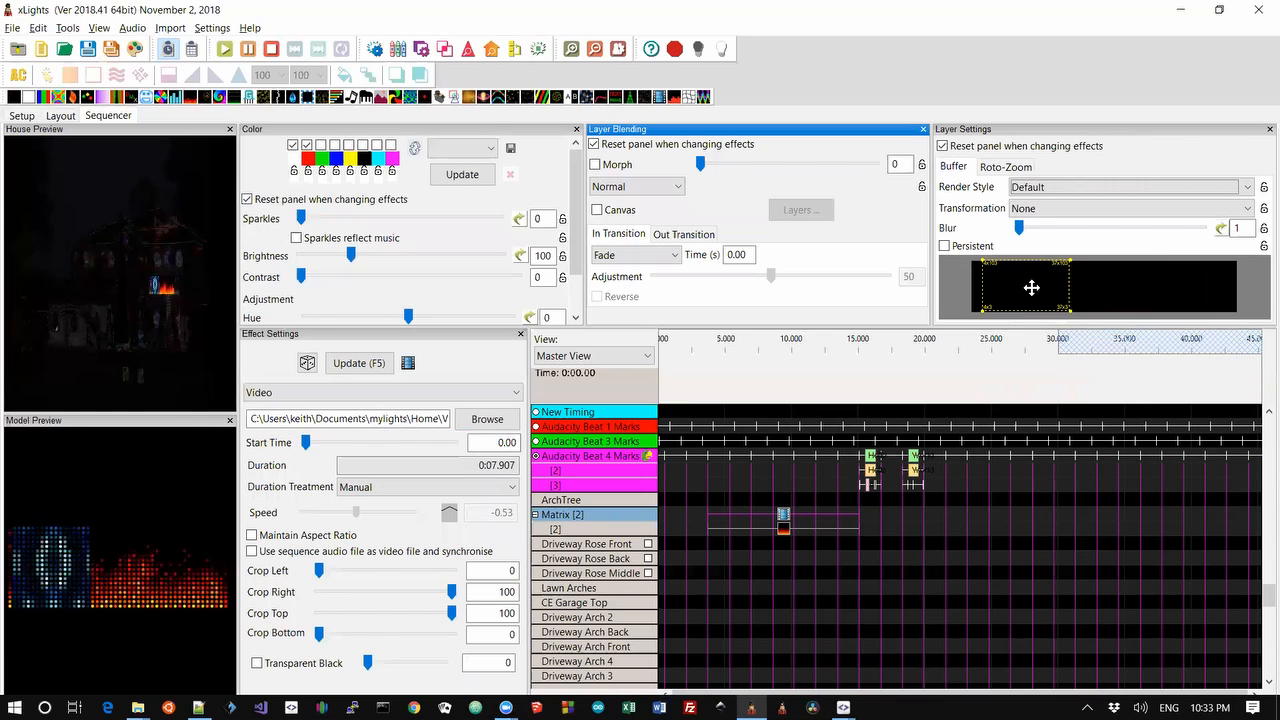
drag(1024, 288, 1107, 250)
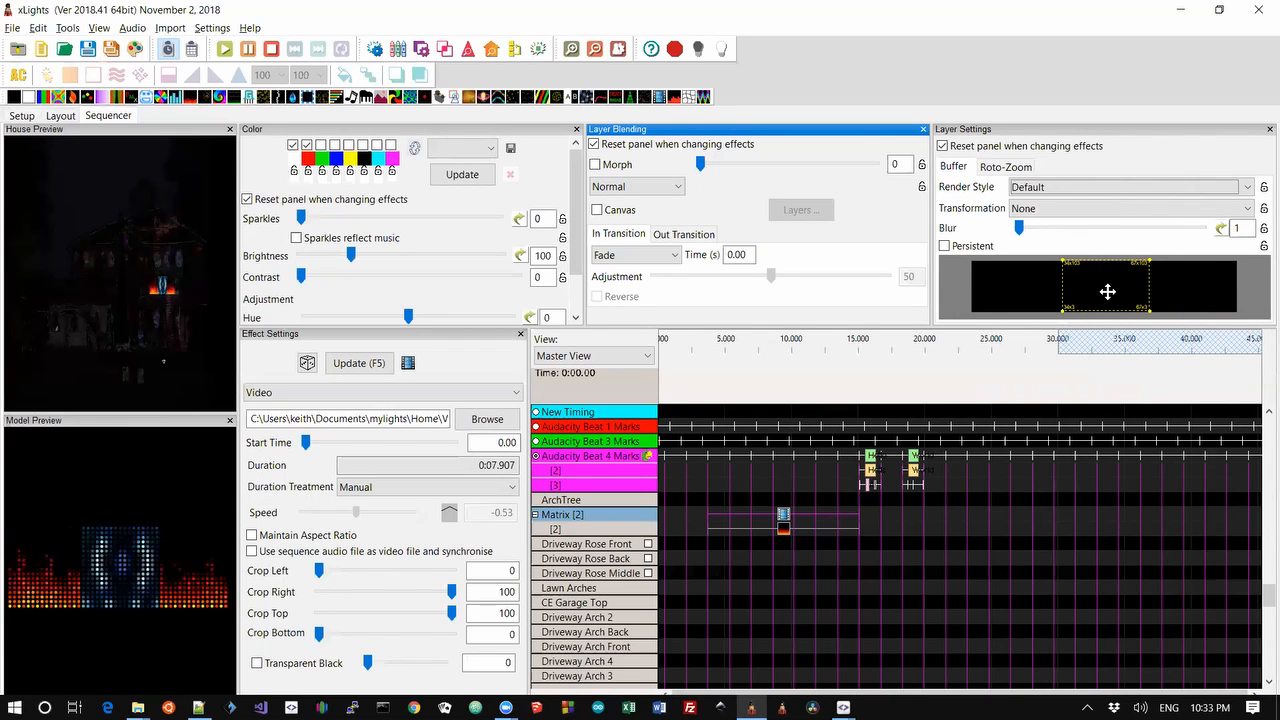
mouse_move(1095, 291)
mouse_down()
mouse_move(1075, 265)
mouse_move(985, 238)
mouse_move(1160, 240)
mouse_move(1040, 275)
mouse_move(1101, 332)
mouse_move(1117, 277)
mouse_move(1113, 316)
mouse_move(1103, 277)
mouse_move(1102, 294)
mouse_up()
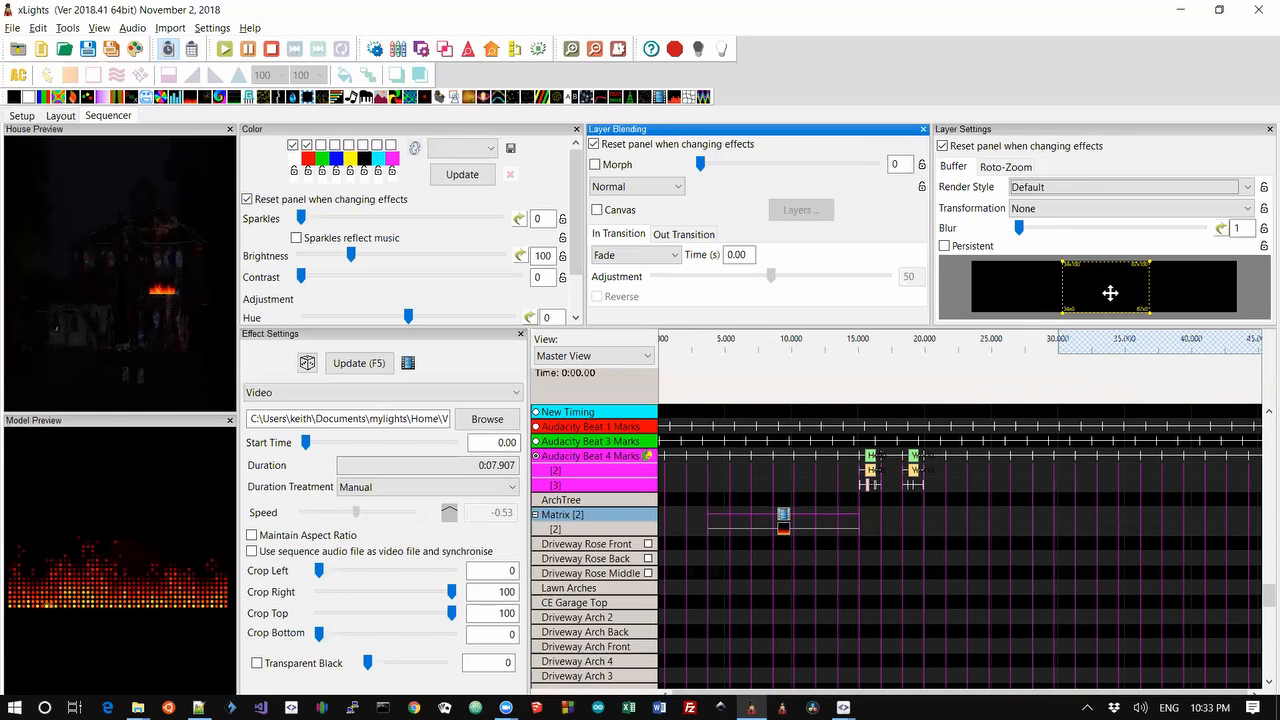
key(alt+Tab)
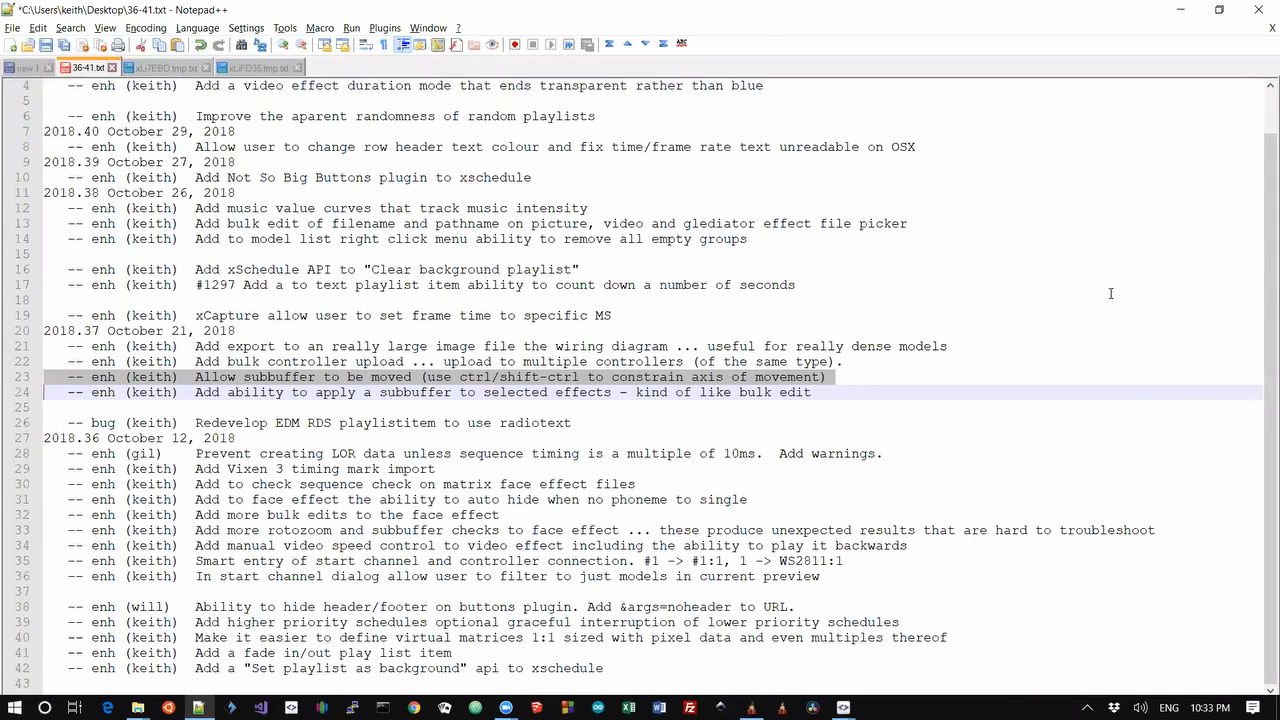
key(alt+Tab)
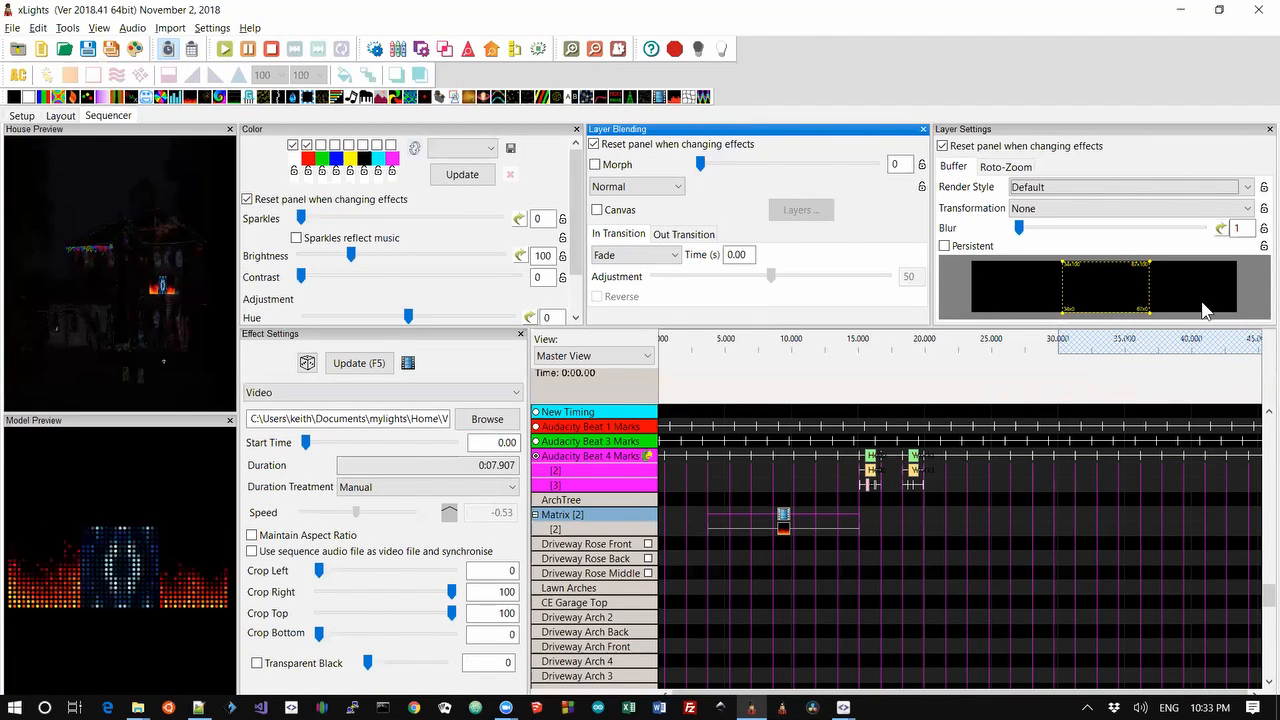
Check the release note on applying a subbuffer to selected effects, and add Spirals and Shockwave effects to the xLights Matrix row.
key(alt+Tab)
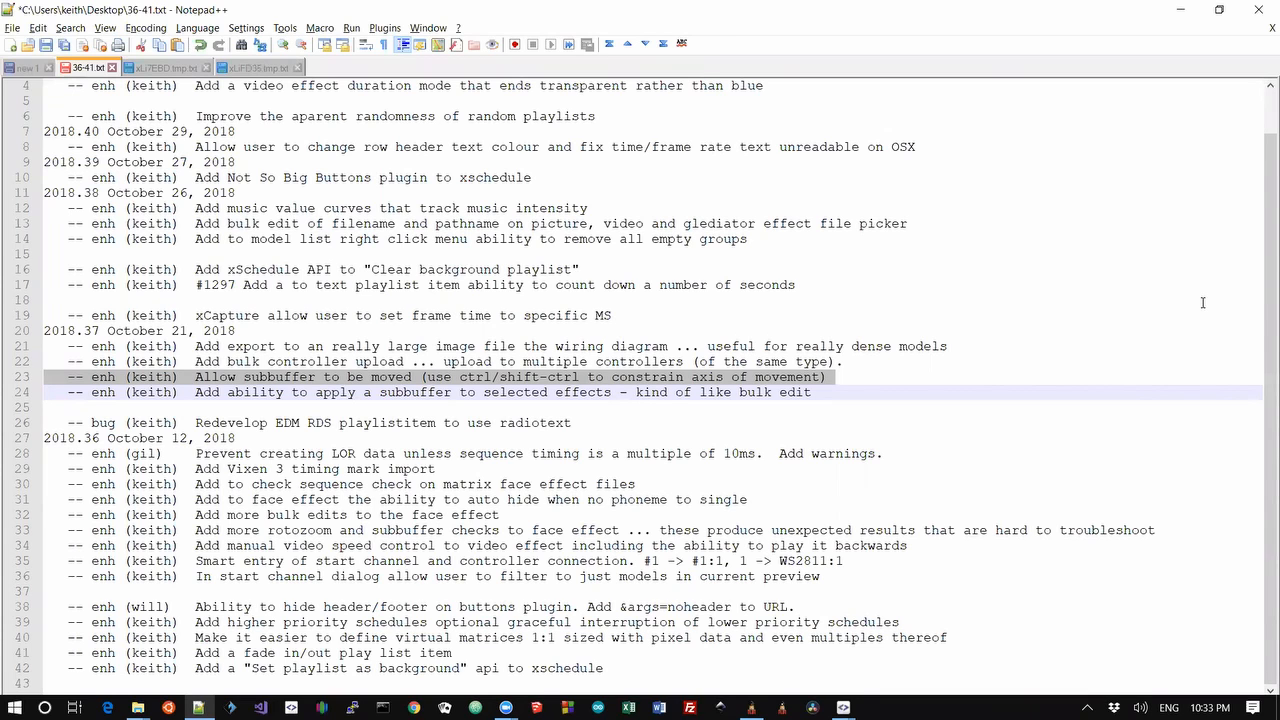
key(Down)
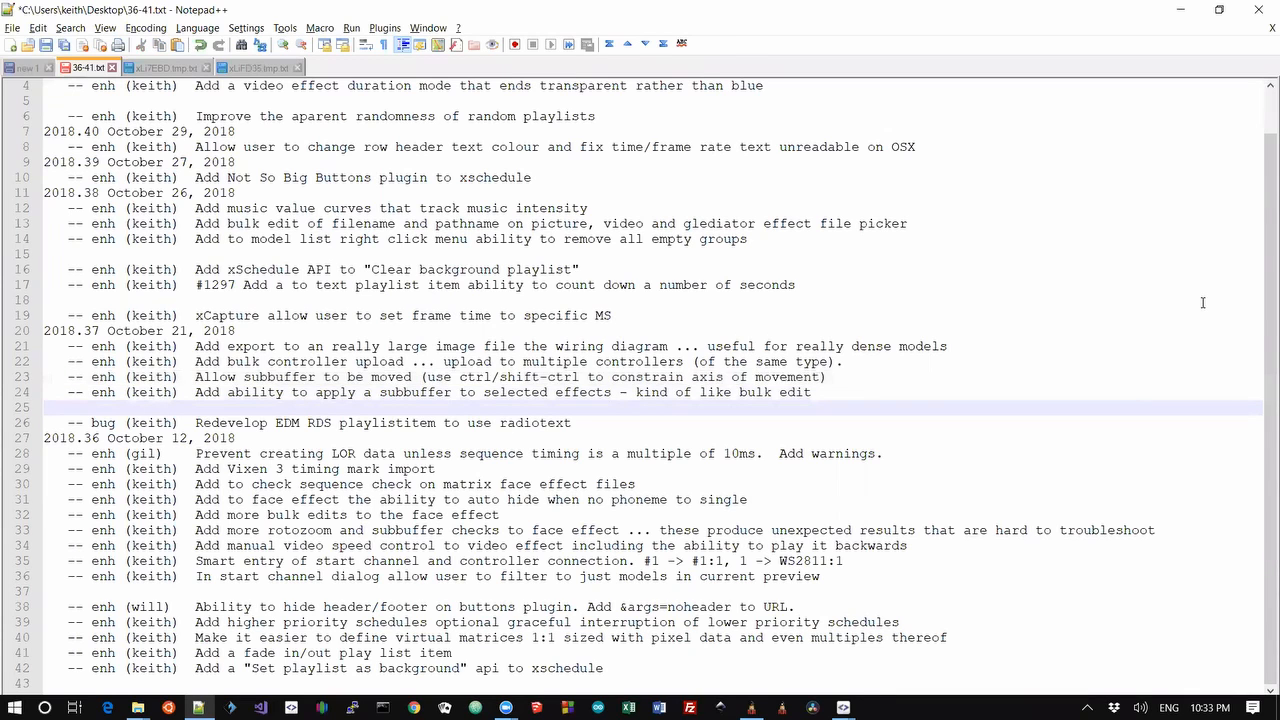
key(alt+Tab)
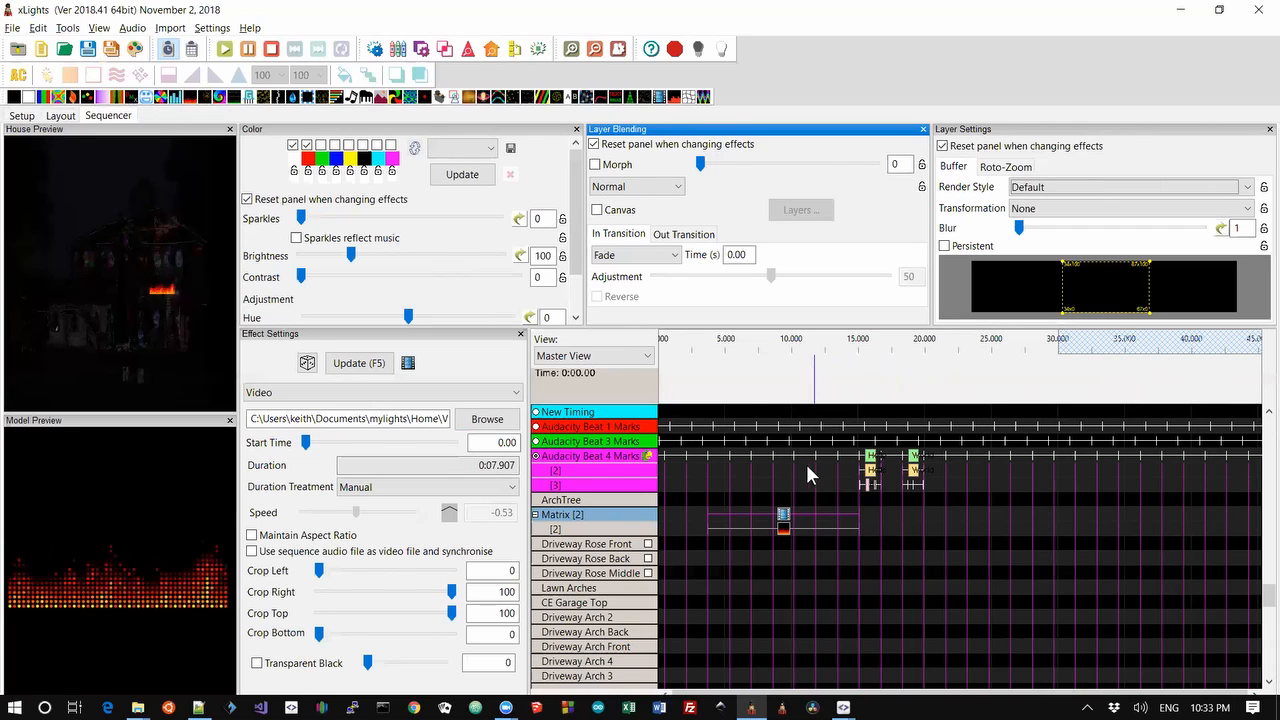
drag(541, 97, 913, 514)
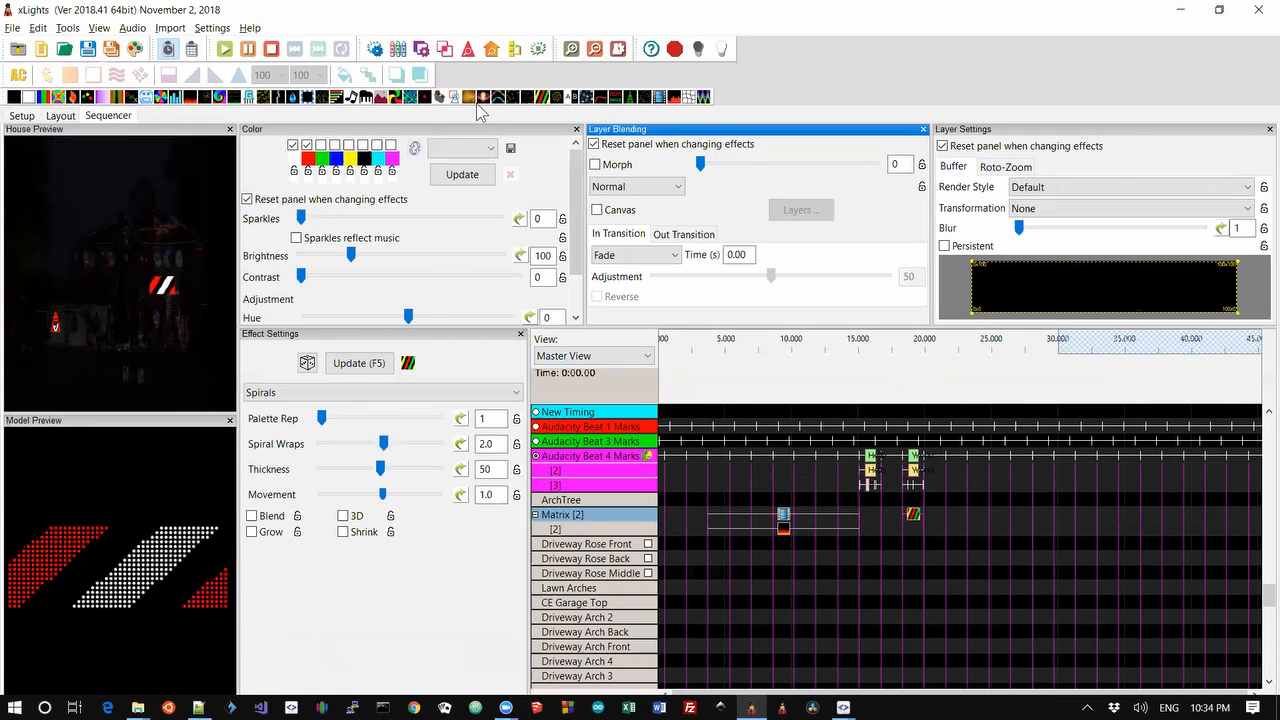
drag(484, 97, 1021, 522)
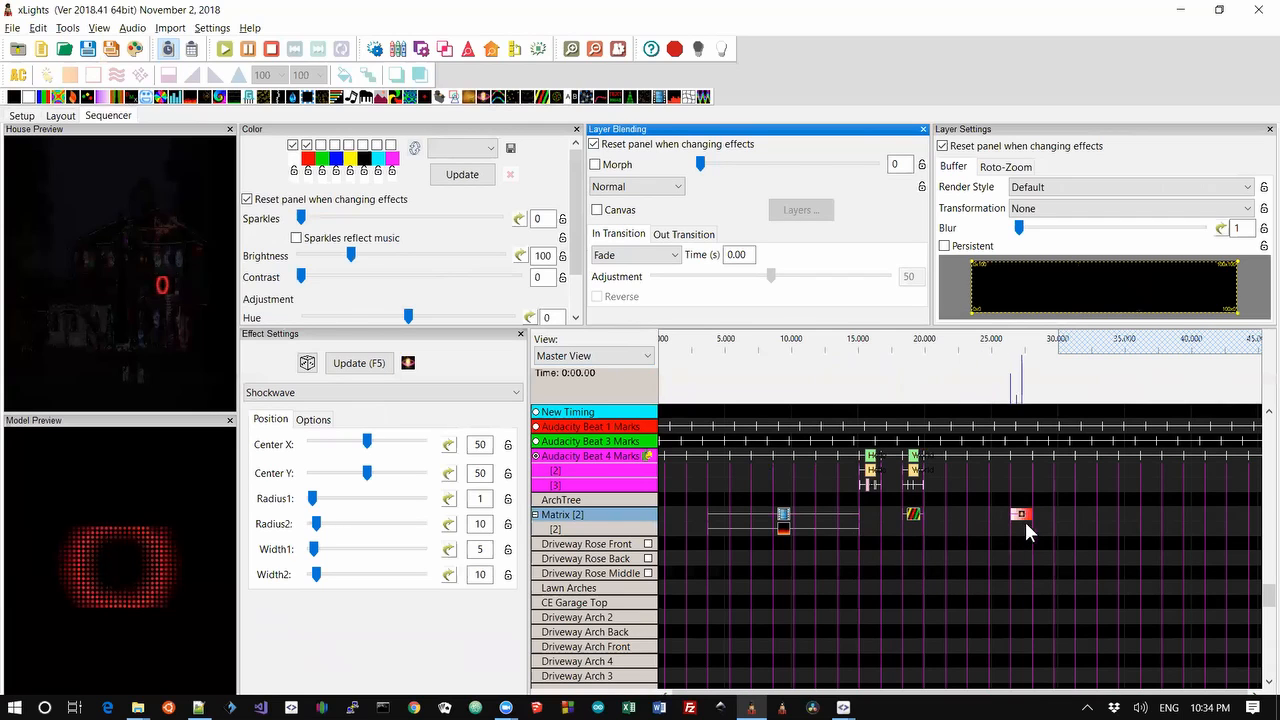
Apply the Video effect's sub-buffer to the selected effects on the Matrix row and check it on the Spirals and Shockwave effects.
click(782, 522)
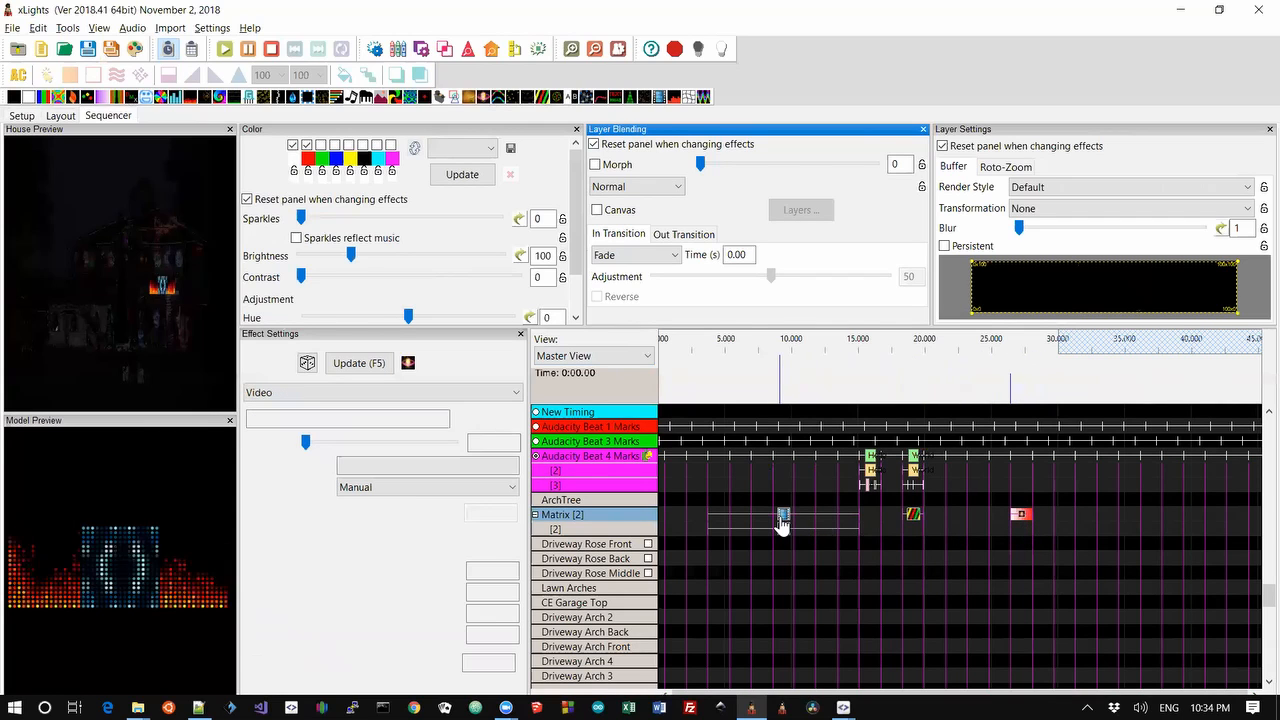
click(1061, 516)
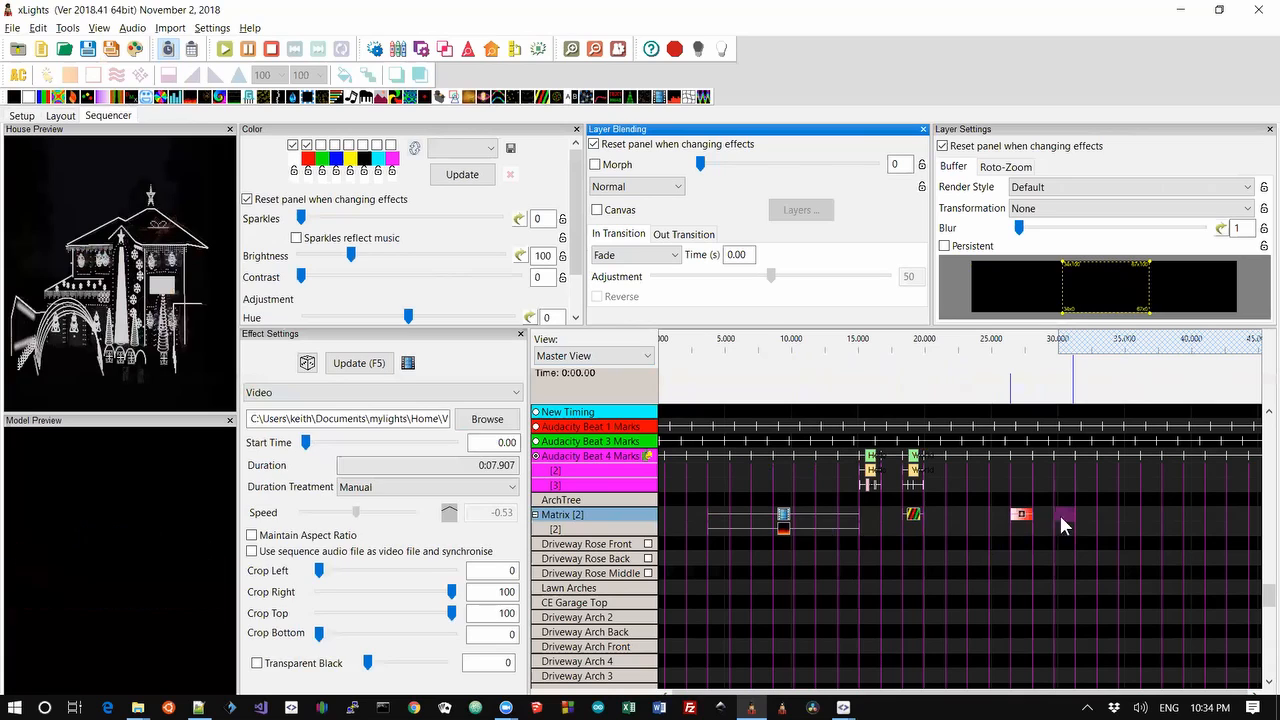
click(786, 526)
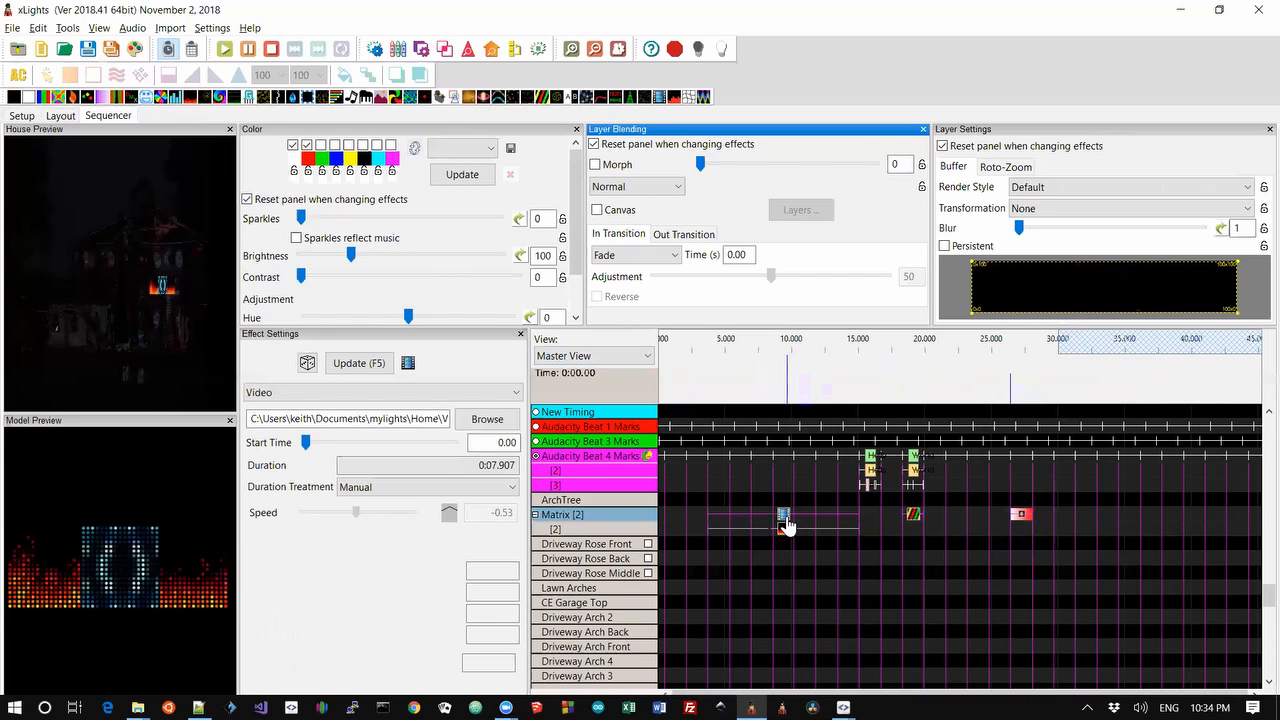
click(1101, 513)
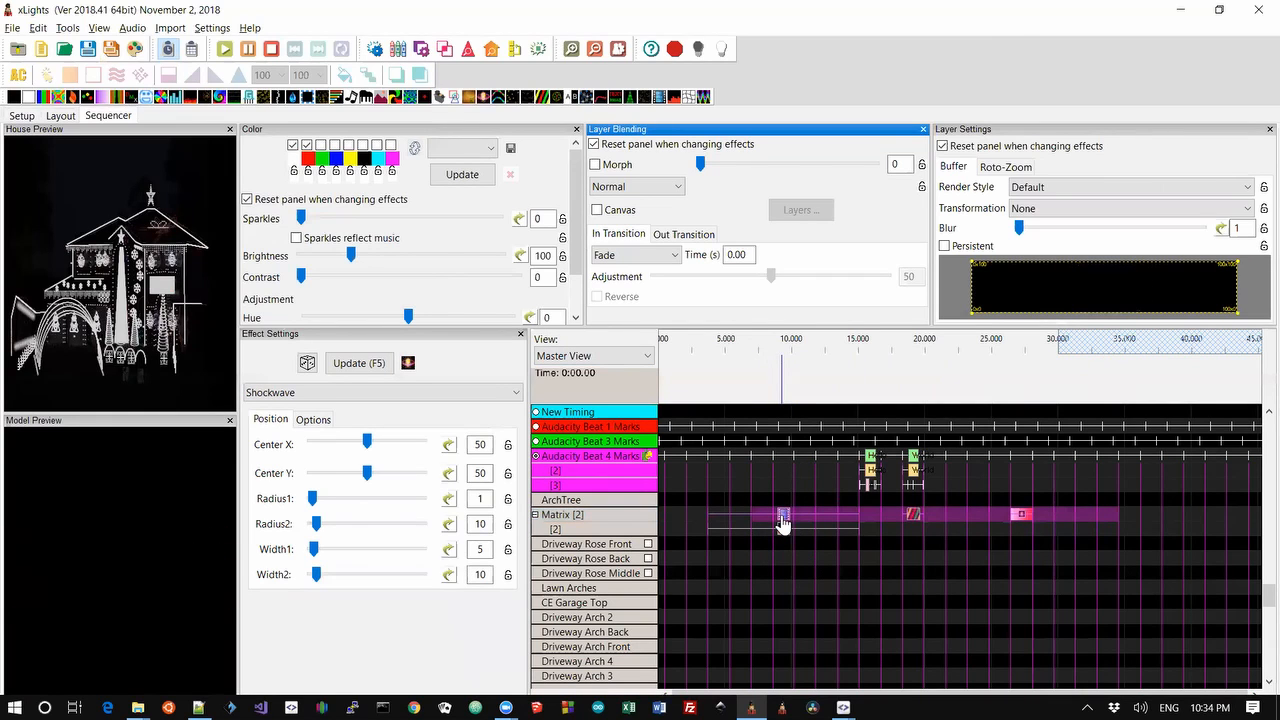
click(782, 520)
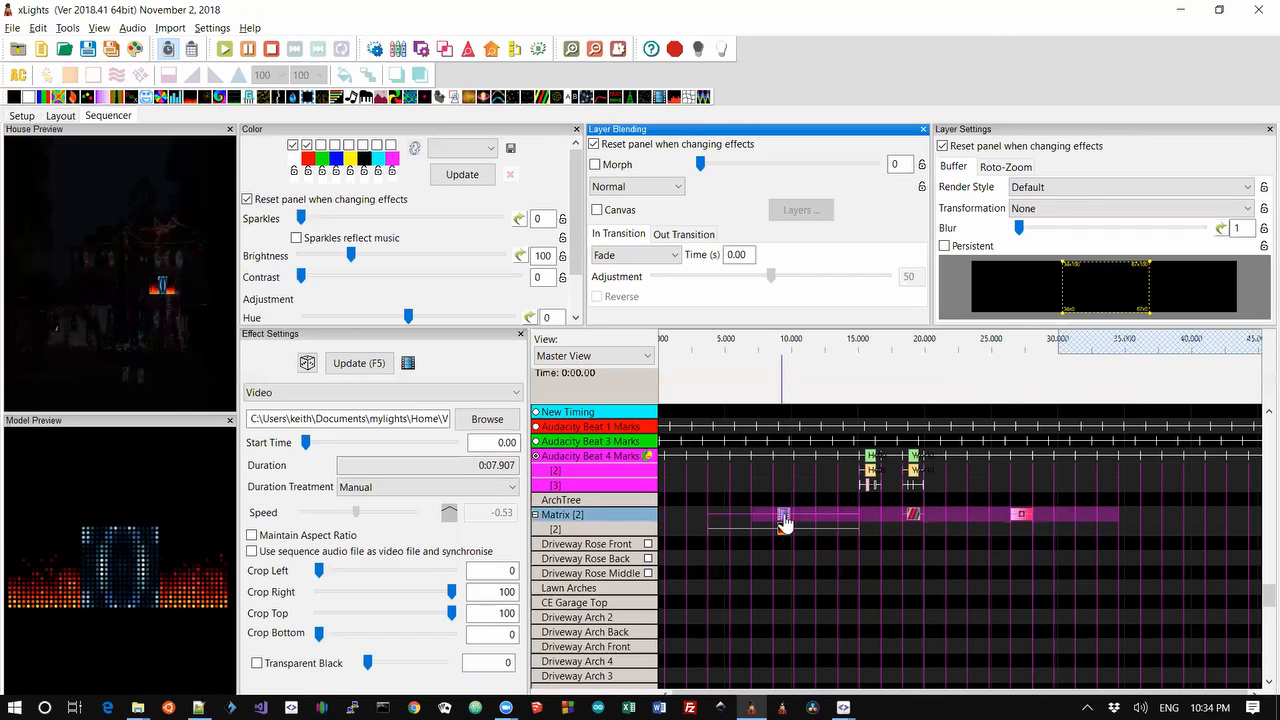
right_click(1058, 293)
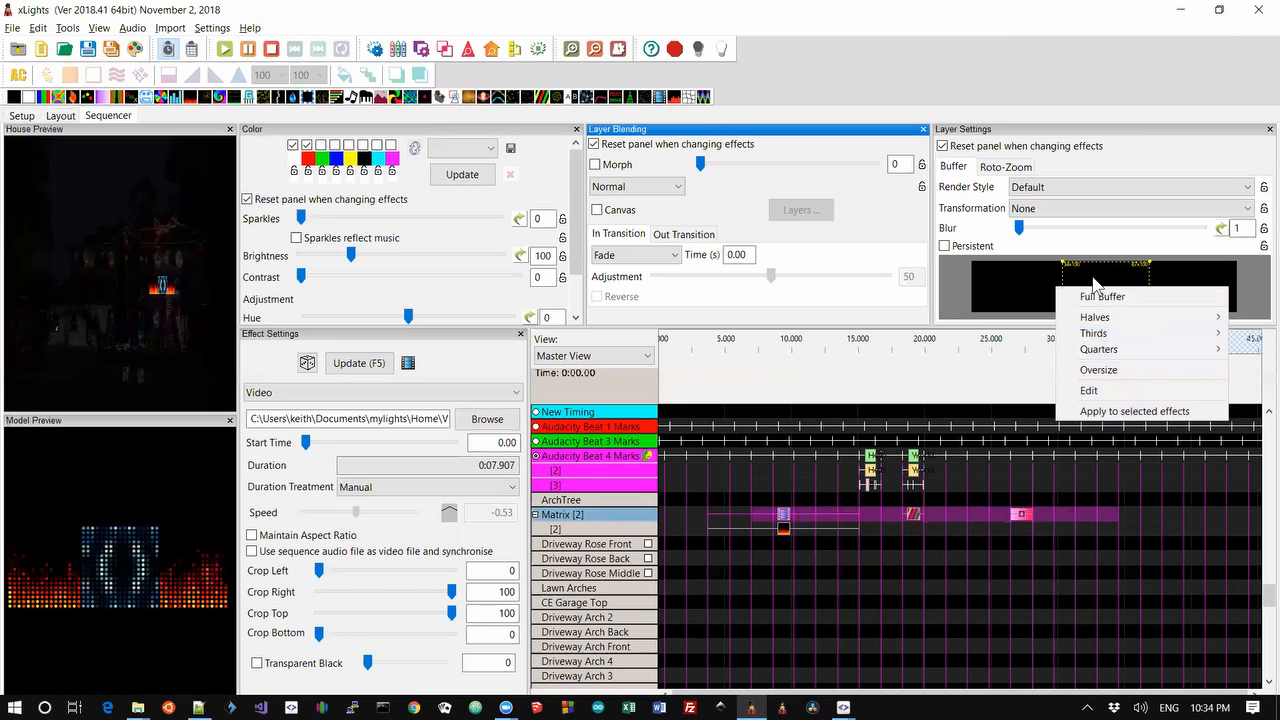
click(1155, 412)
click(1000, 544)
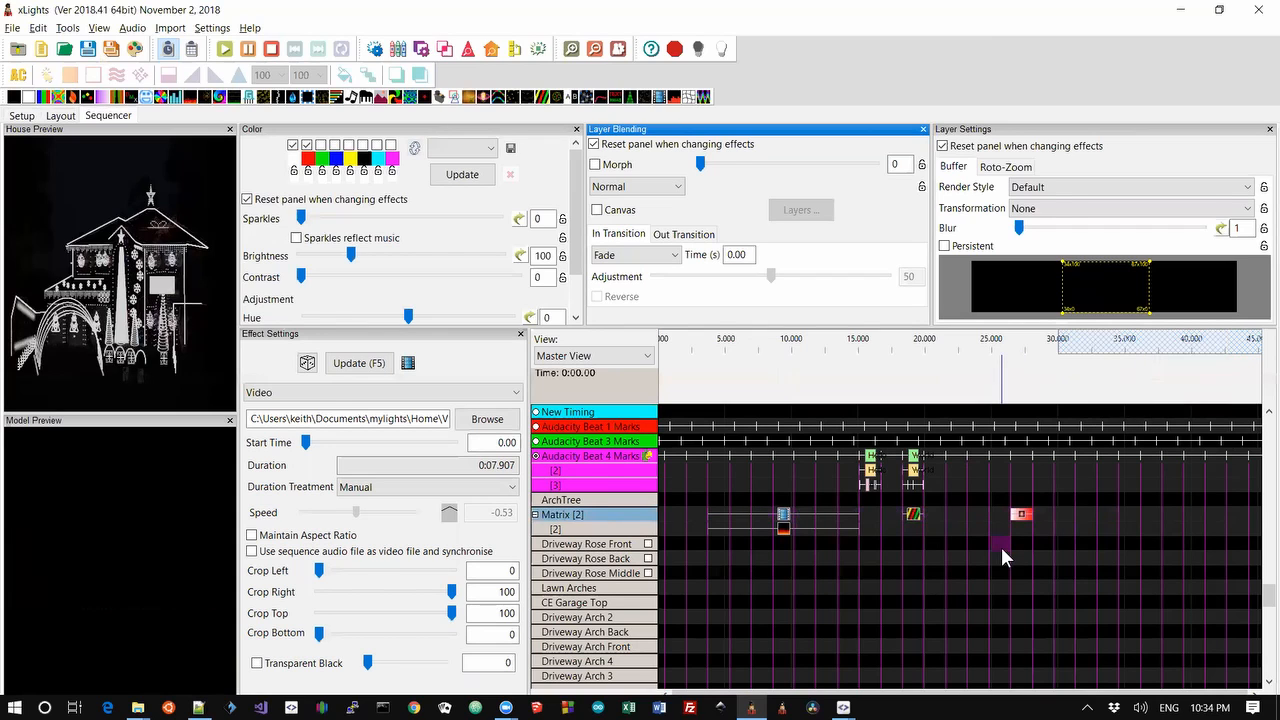
click(914, 516)
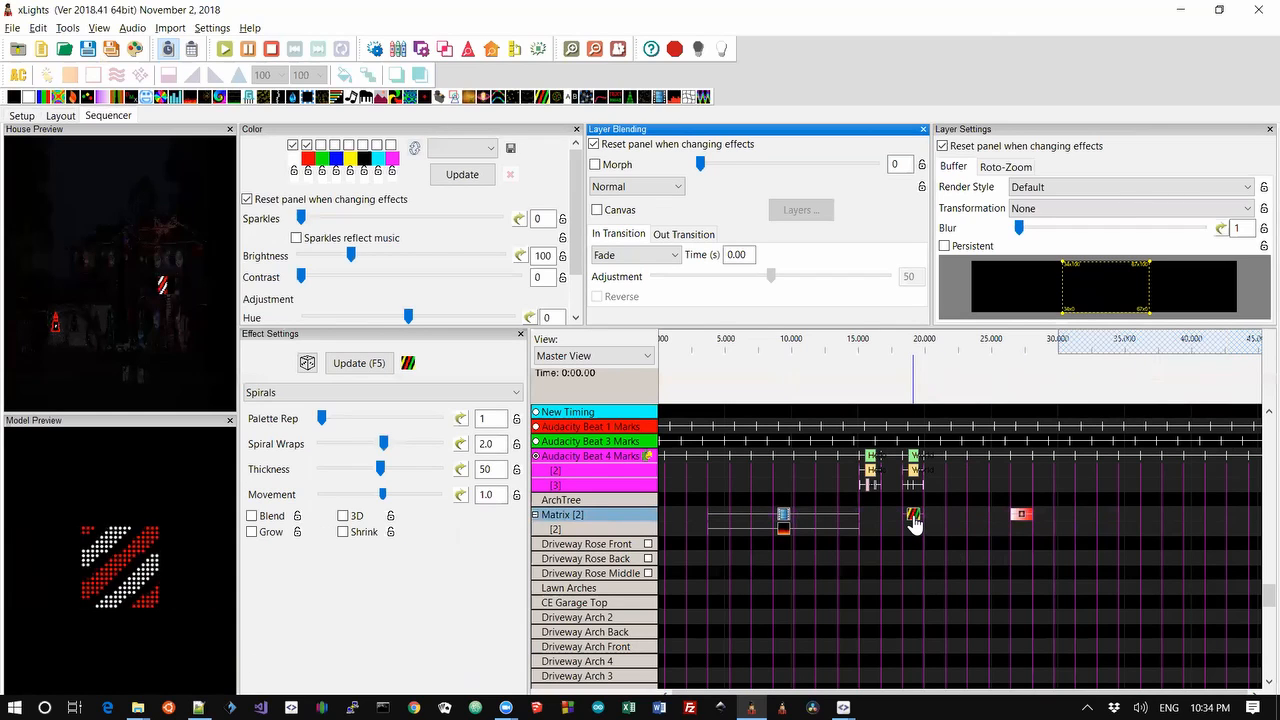
click(1020, 515)
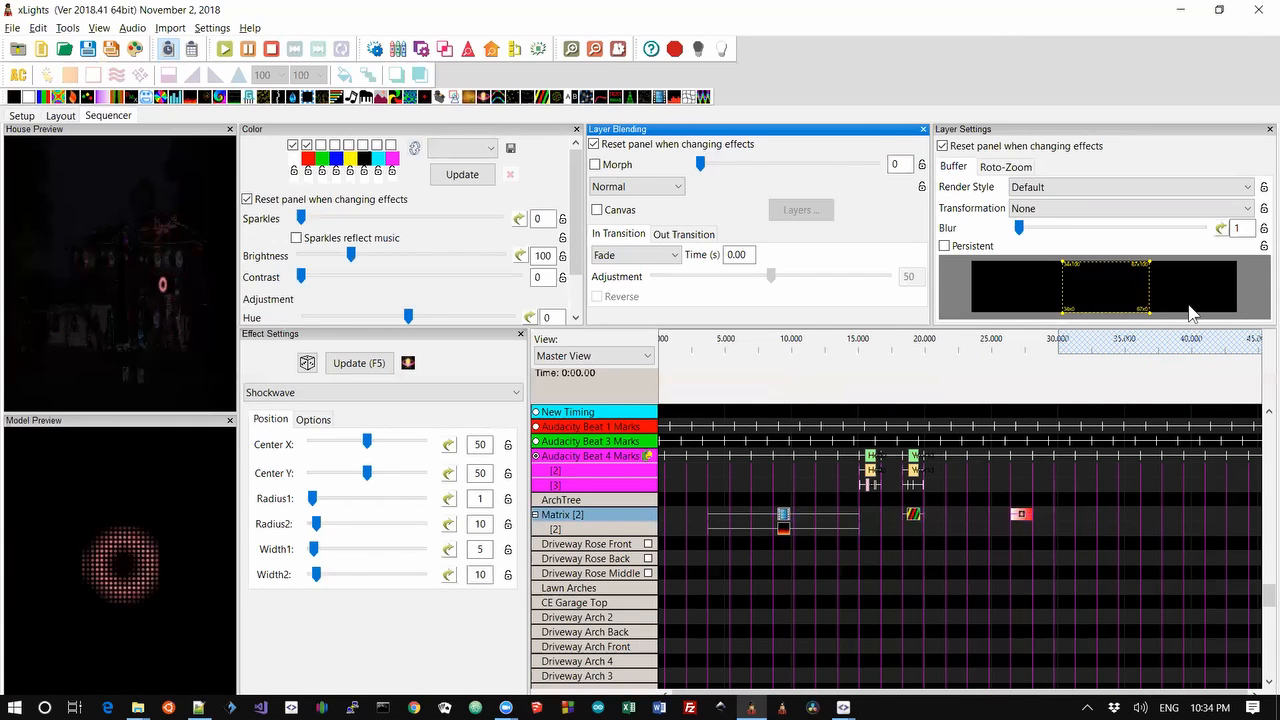
Switch to the release notes in Notepad++ and highlight the line about music value curves that track music intensity.
key(alt+Tab)
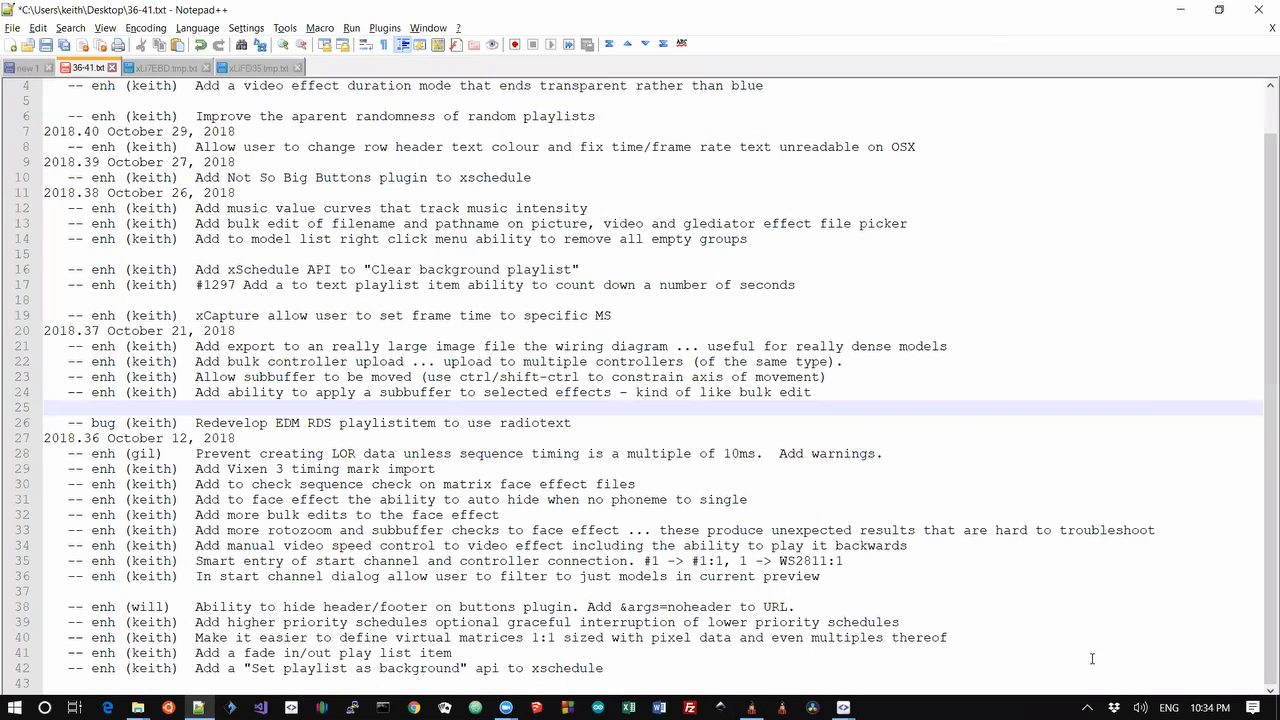
key(Up)
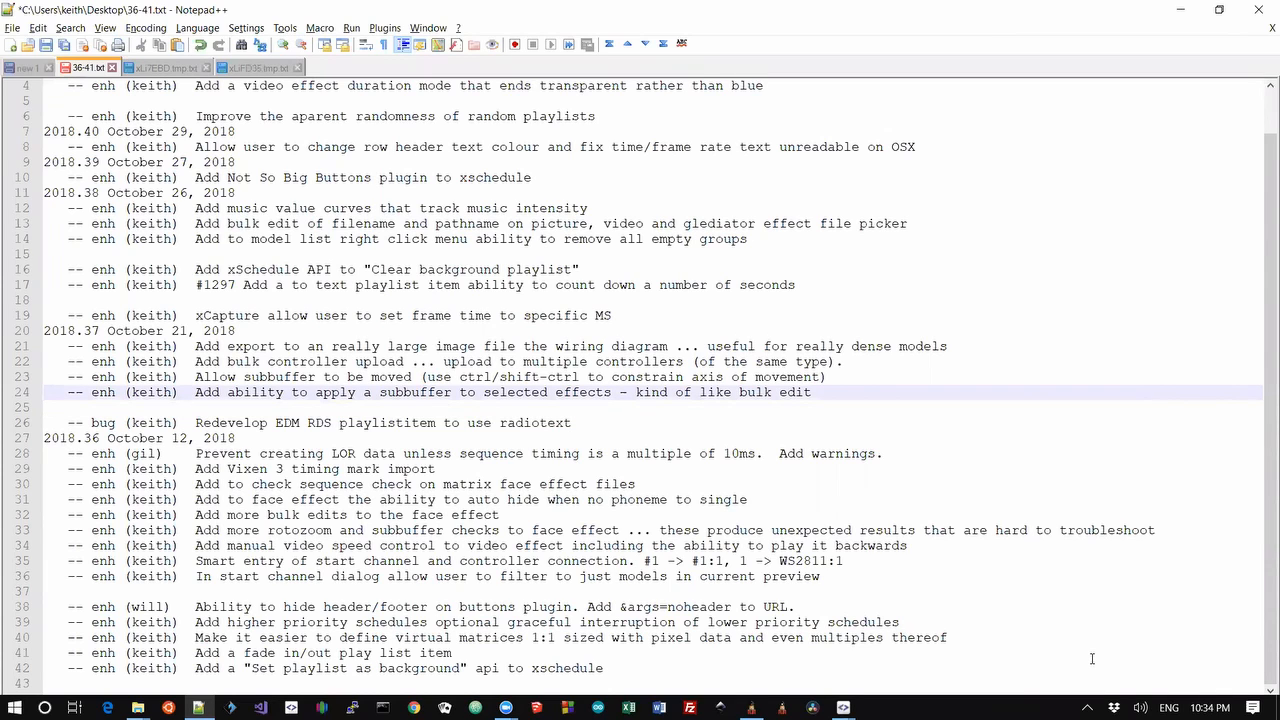
key(Up)
key(Up)
key(Up)
key(Up)
key(Up)
key(Up)
key(Up)
key(Up)
key(Up)
key(Up)
key(Up)
key(Up)
key(shift+Down)
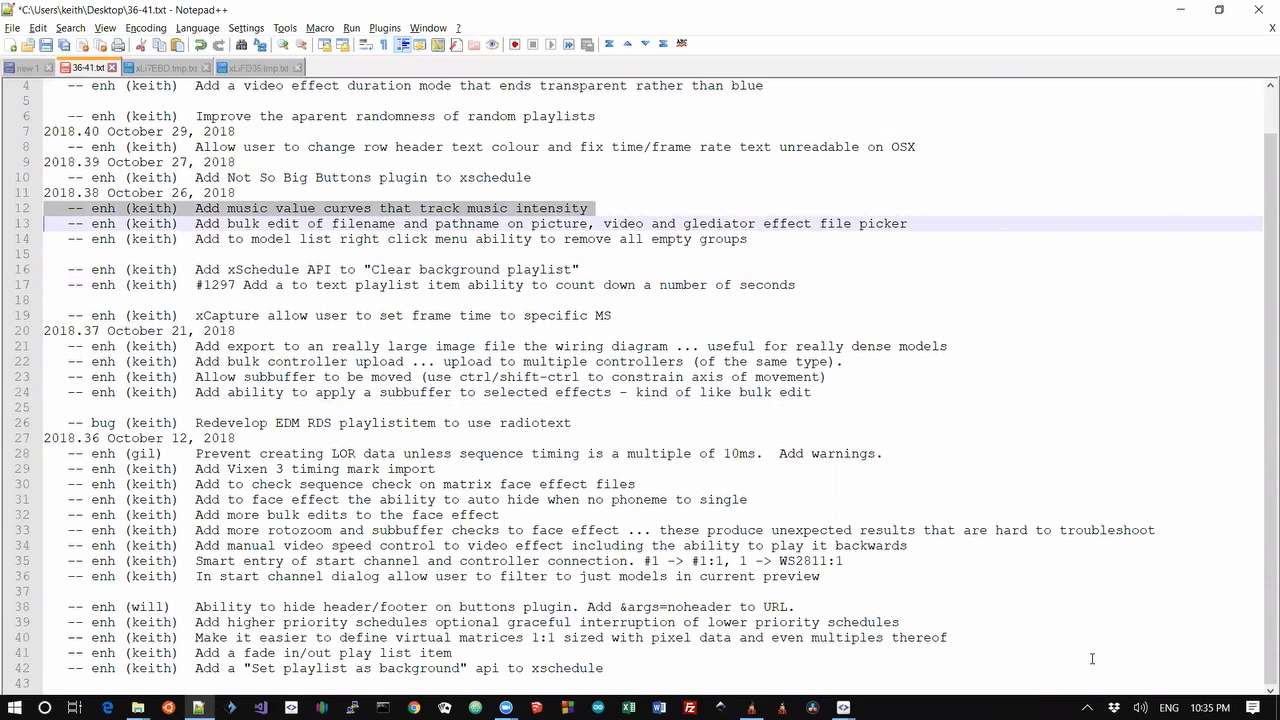
In the xLights sequencer, shorten the Matrix Video effect to end at about 8 s and set its hue adjustment to -1.
key(alt+Tab)
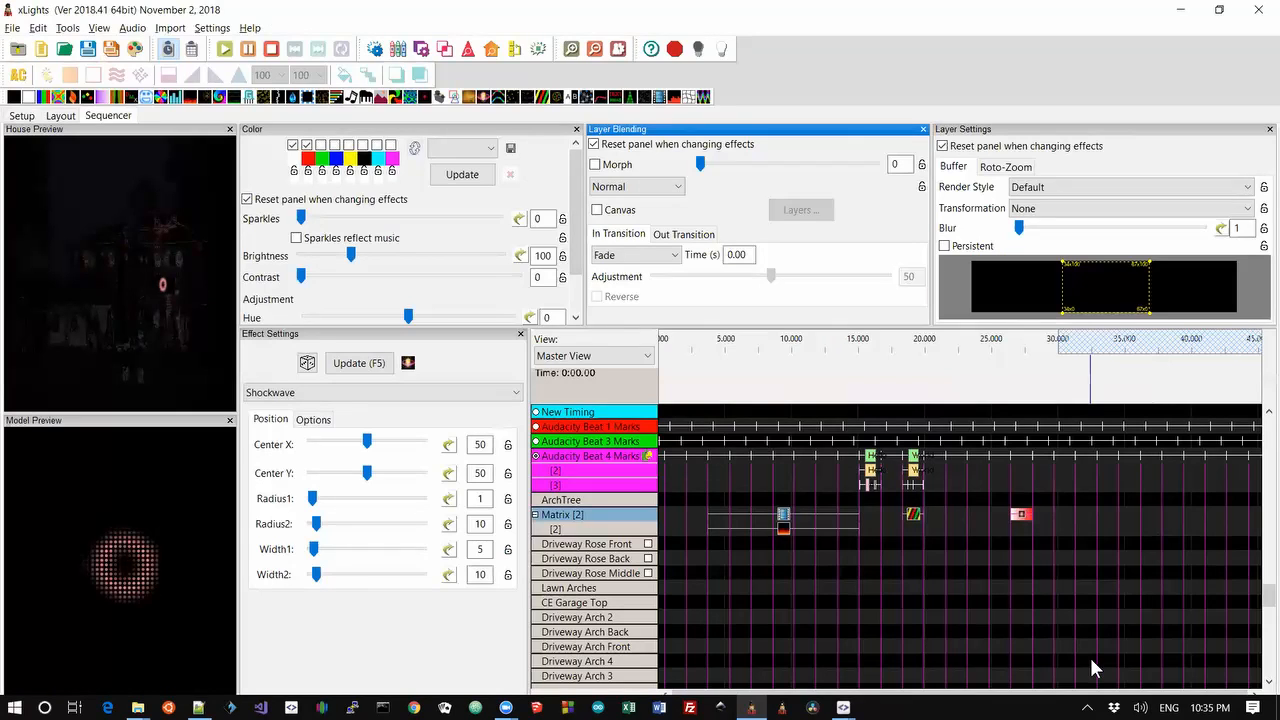
click(784, 516)
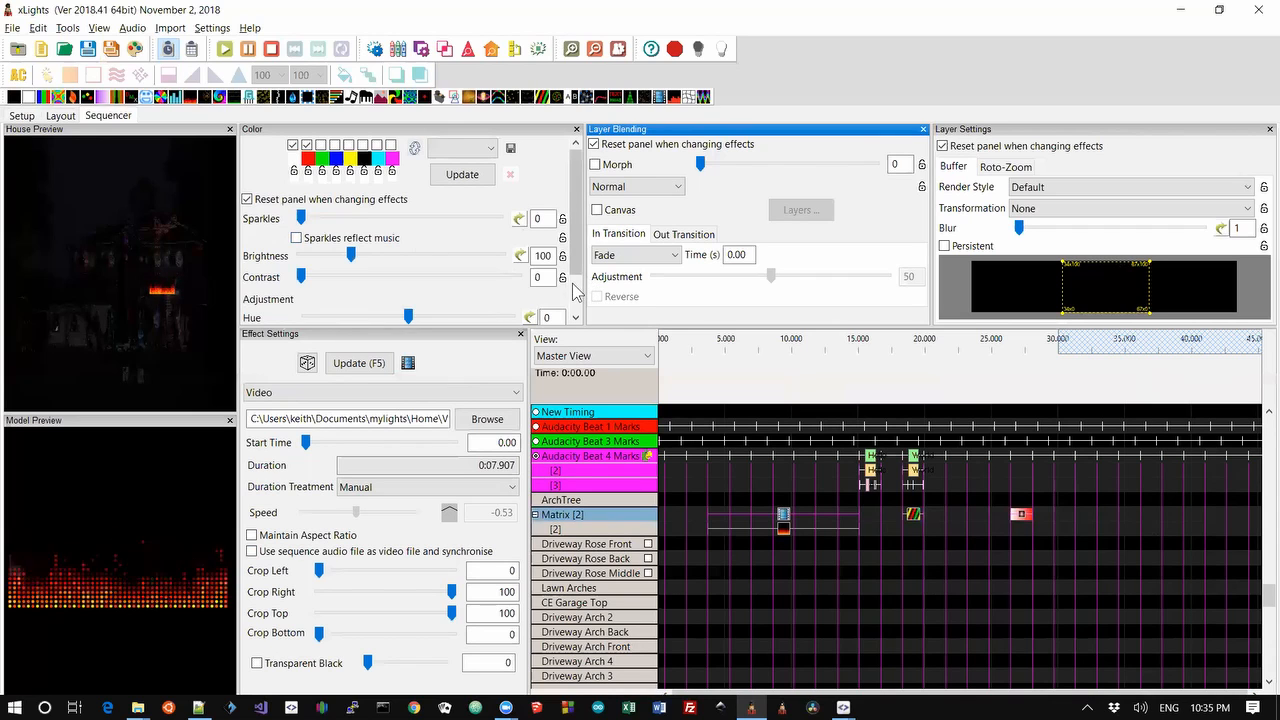
scroll(395, 270, down, 2)
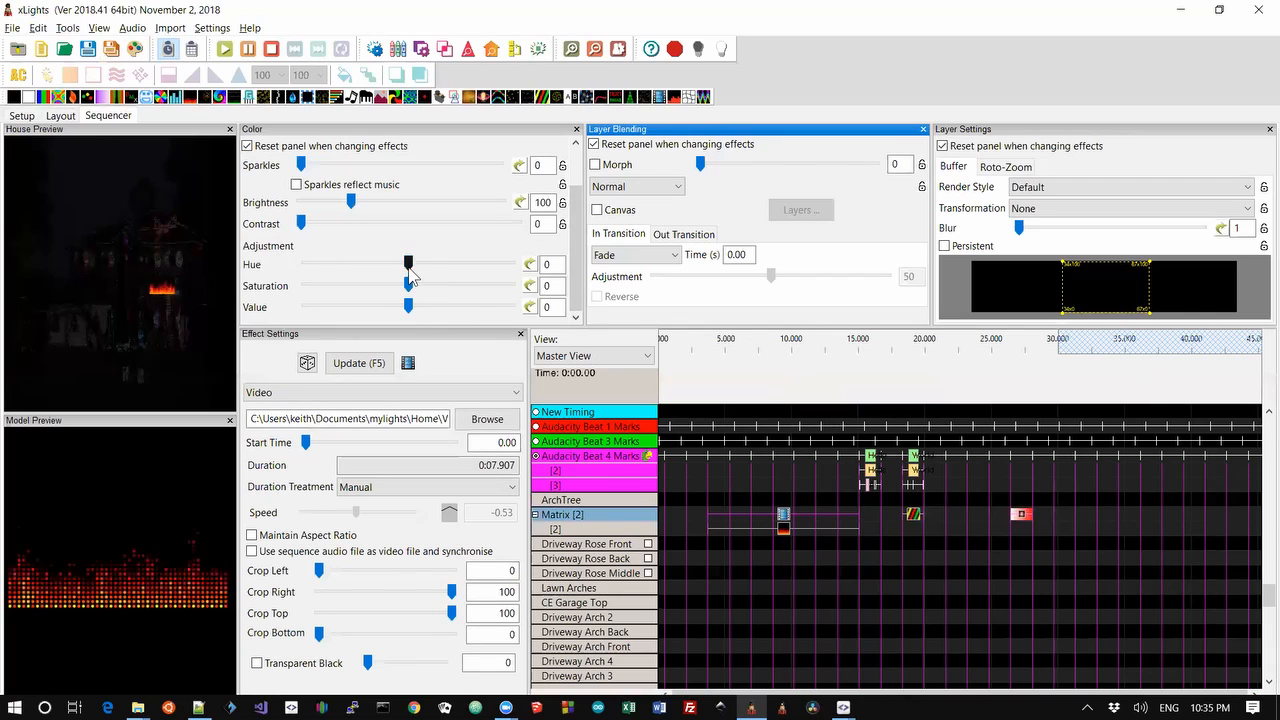
drag(408, 263, 437, 266)
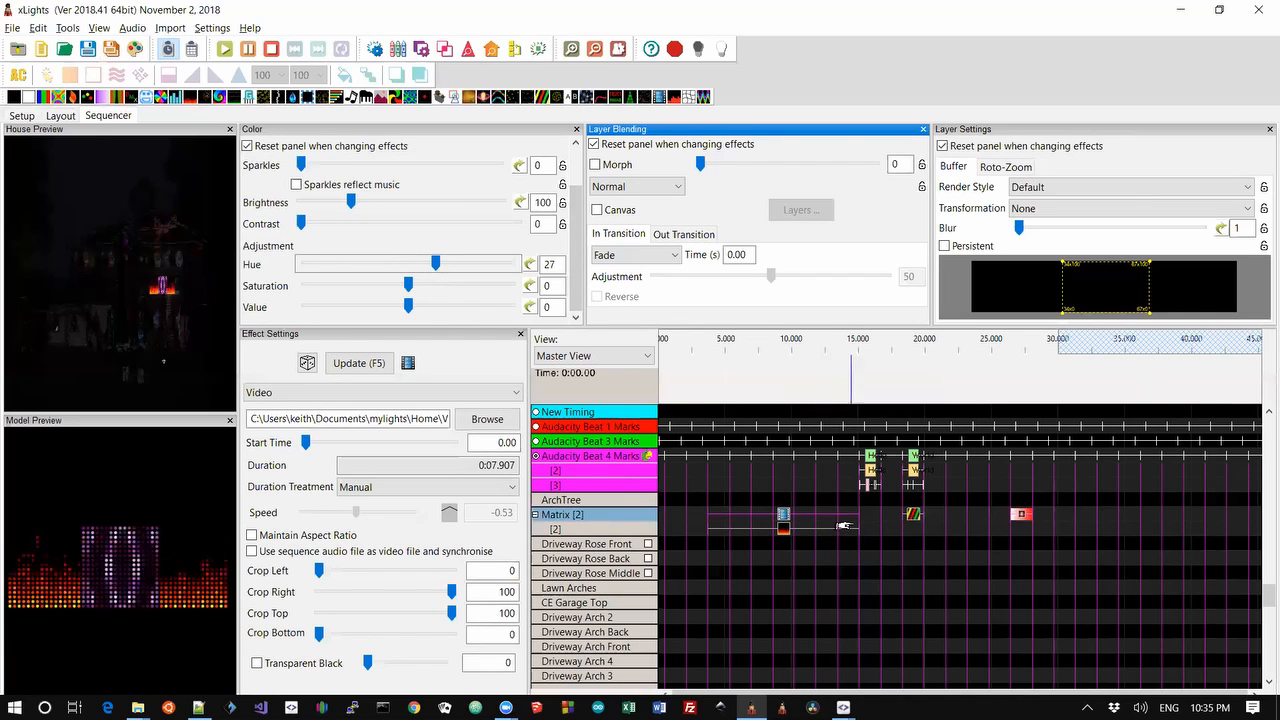
drag(858, 514, 763, 514)
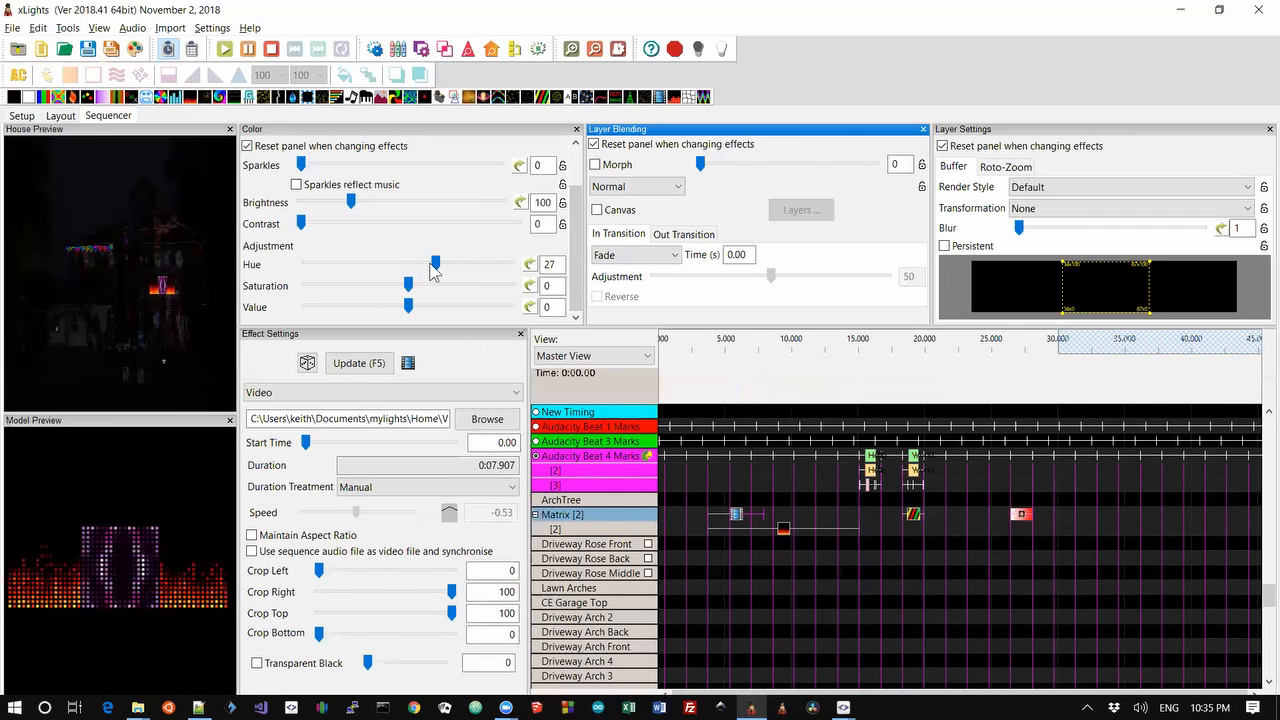
drag(435, 264, 407, 278)
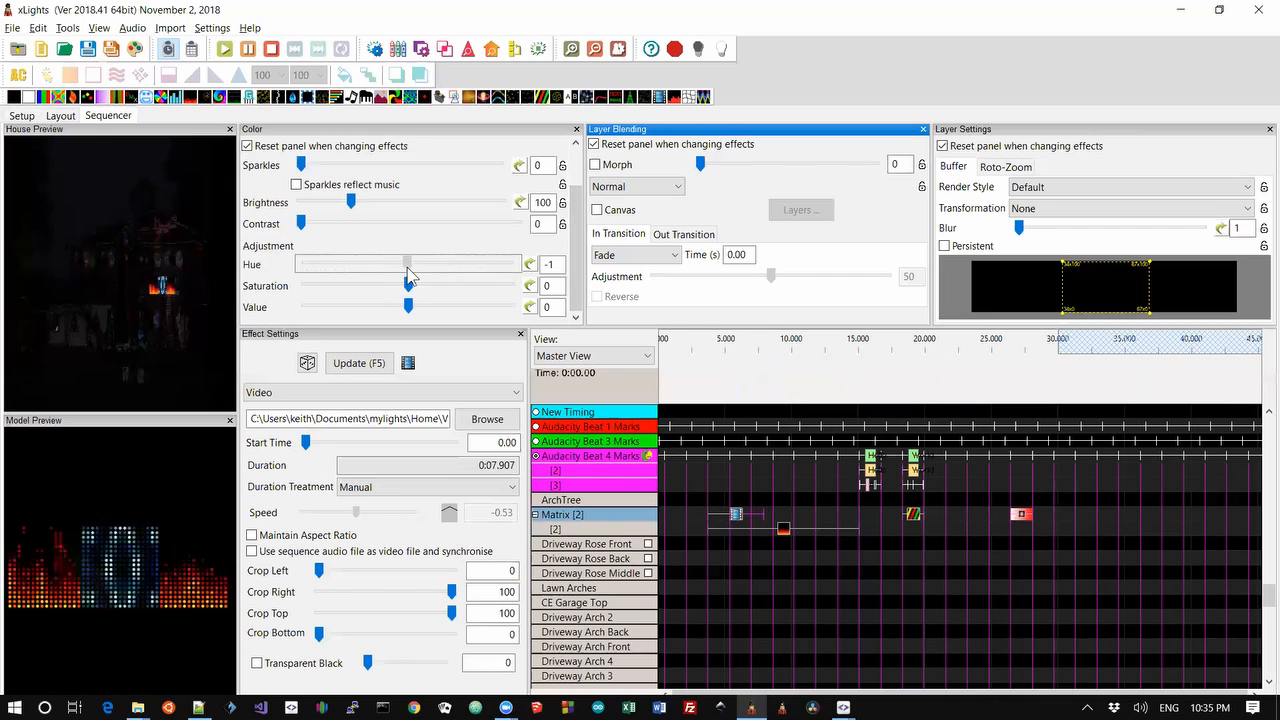
click(530, 264)
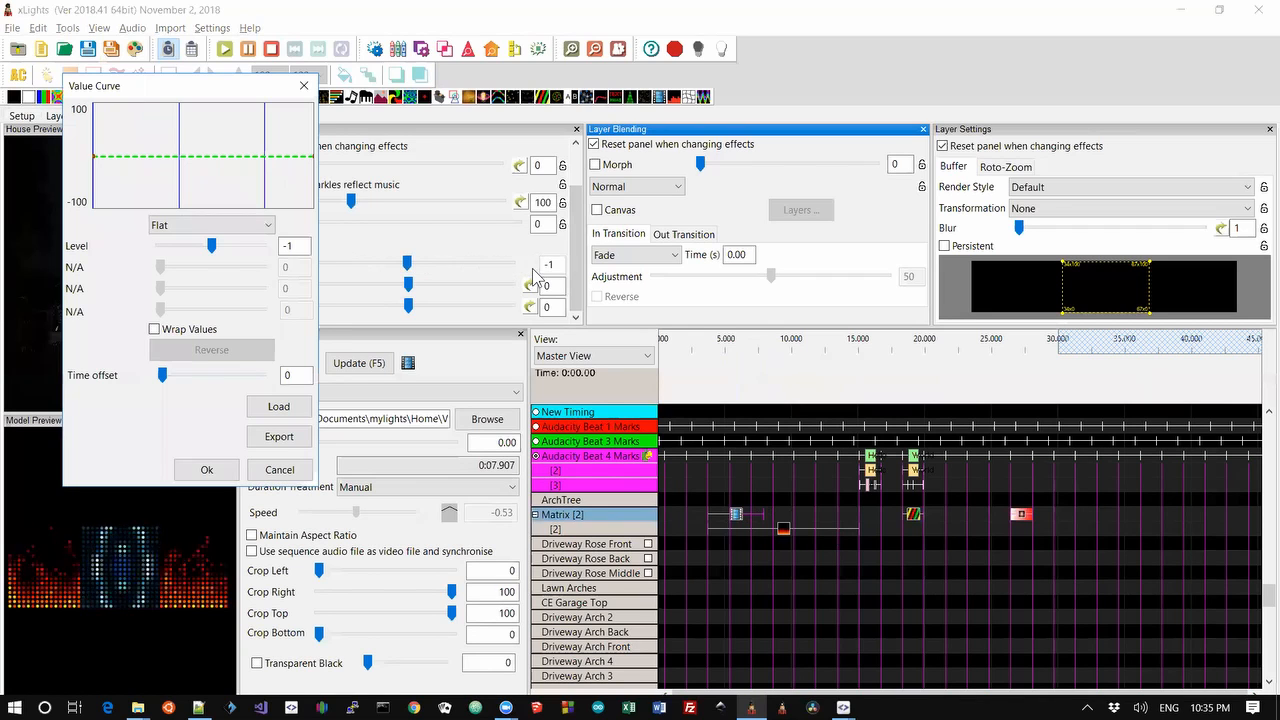
click(226, 226)
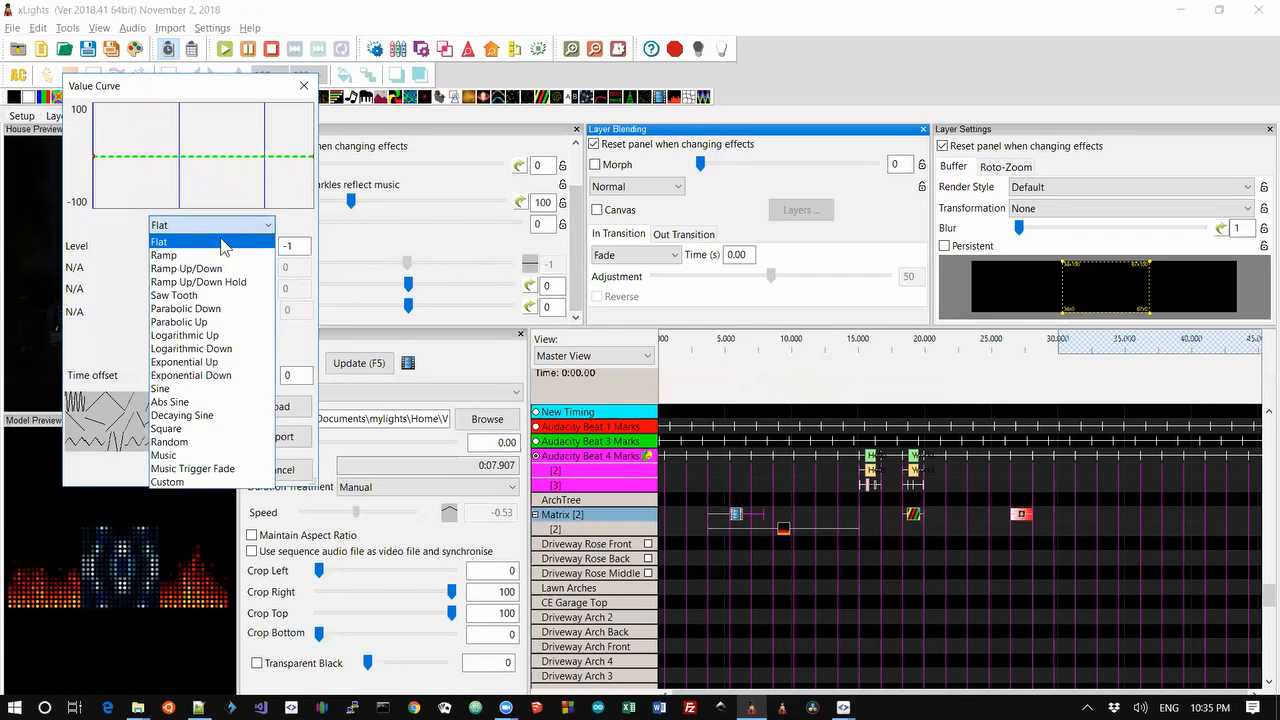
click(173, 458)
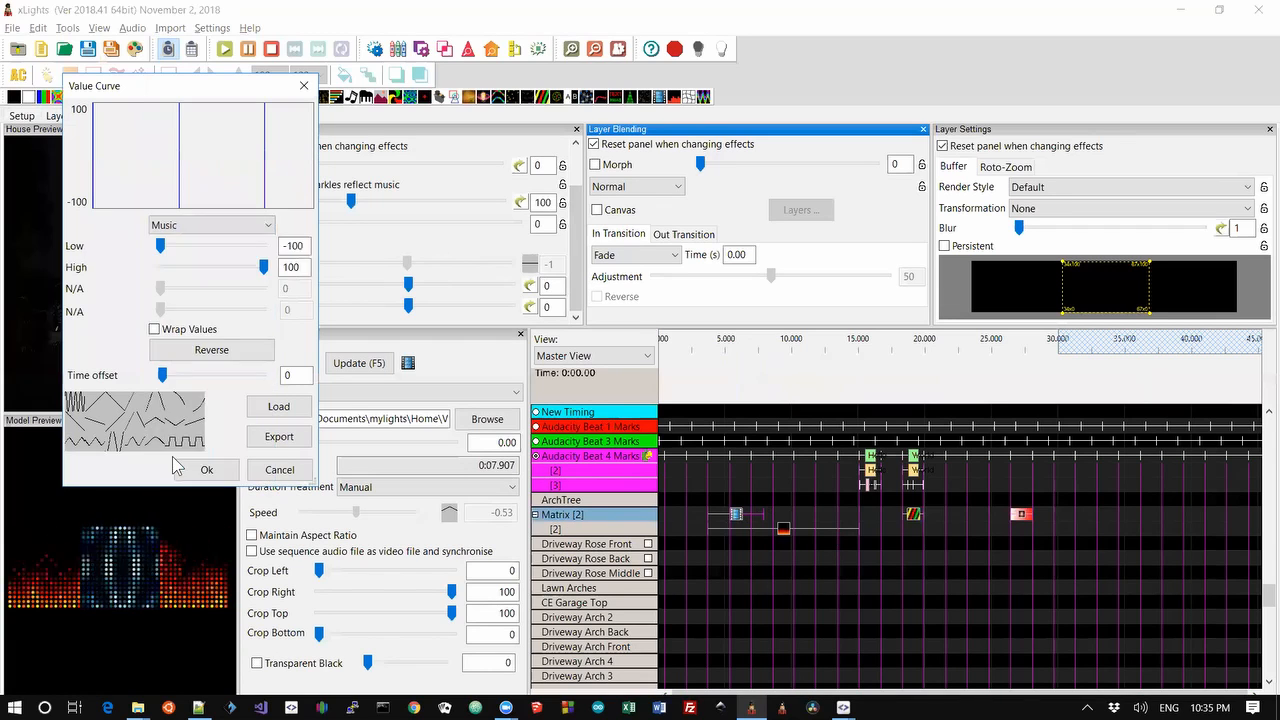
click(278, 469)
Create a new musical sequence using Talking Trees 2.mp3 from the Audio folder, keeping the default timing.
click(41, 50)
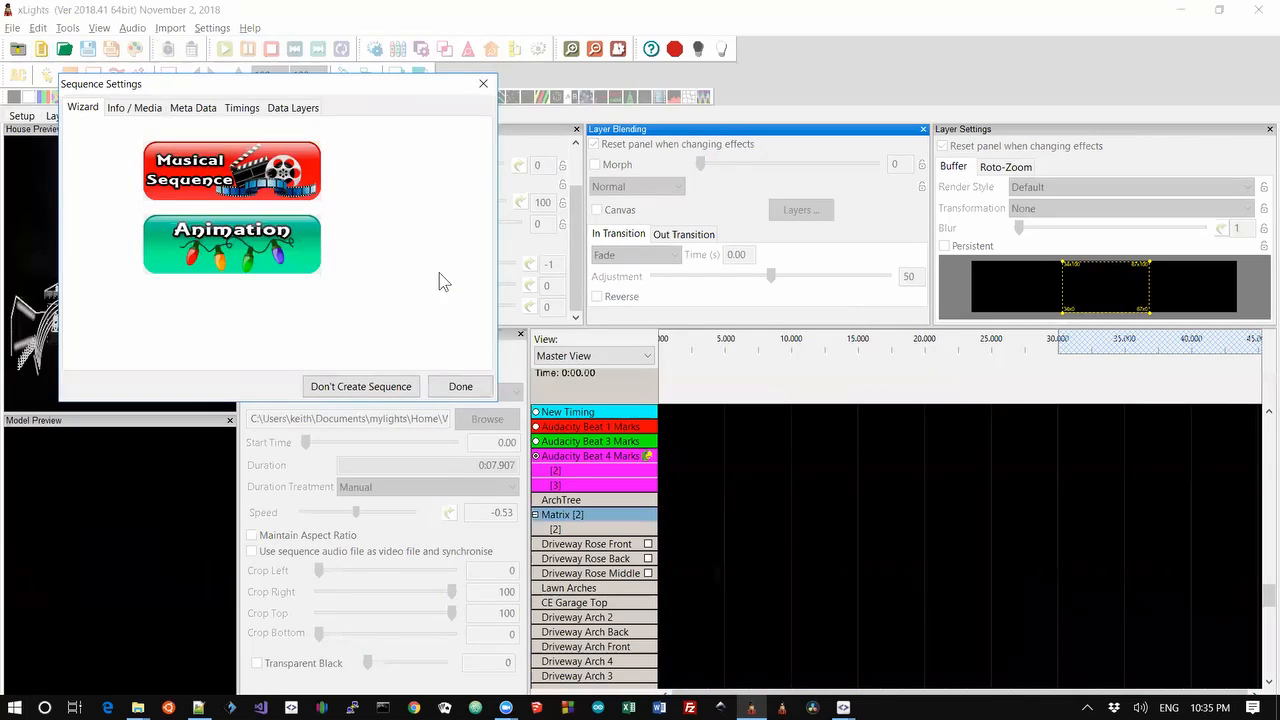
click(276, 190)
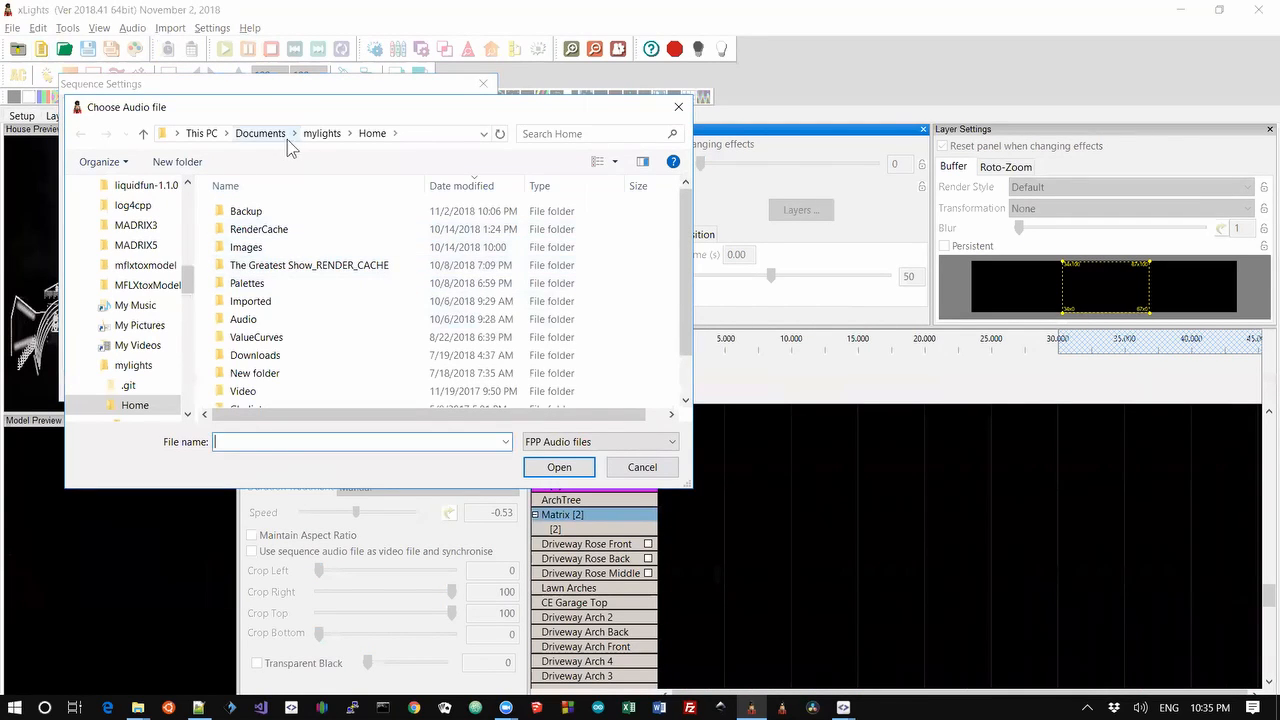
double_click(253, 321)
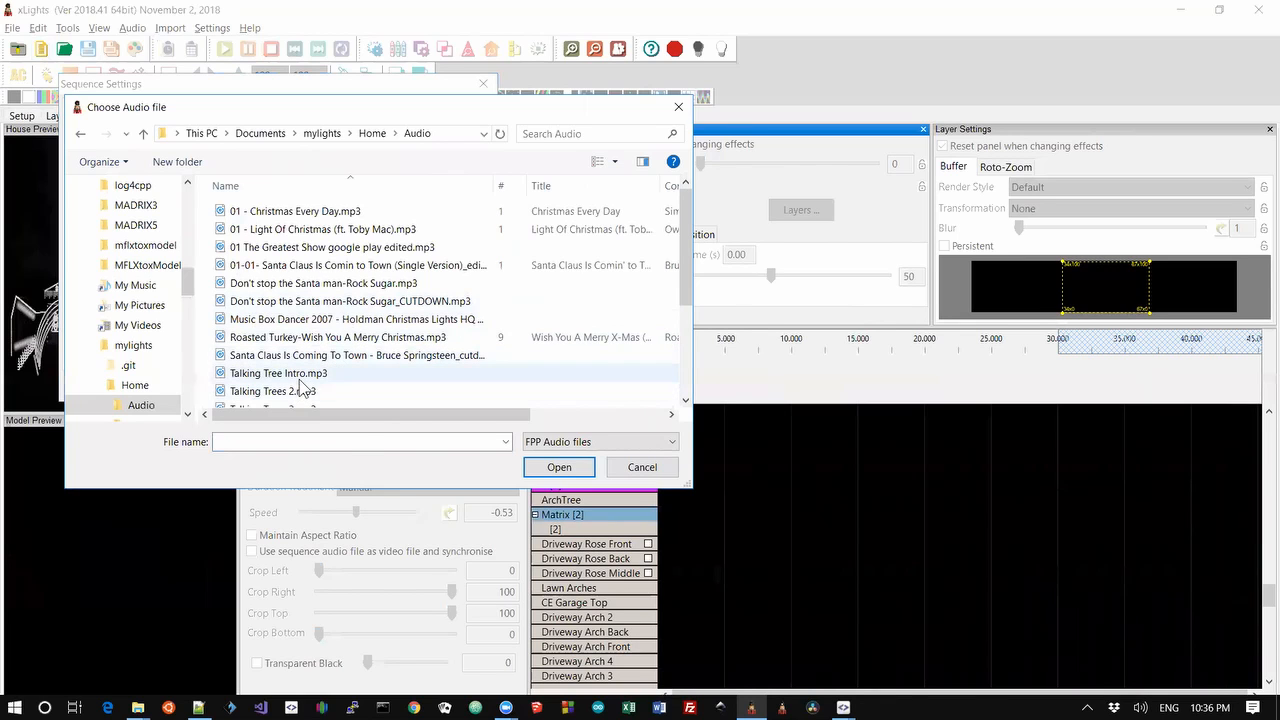
double_click(282, 391)
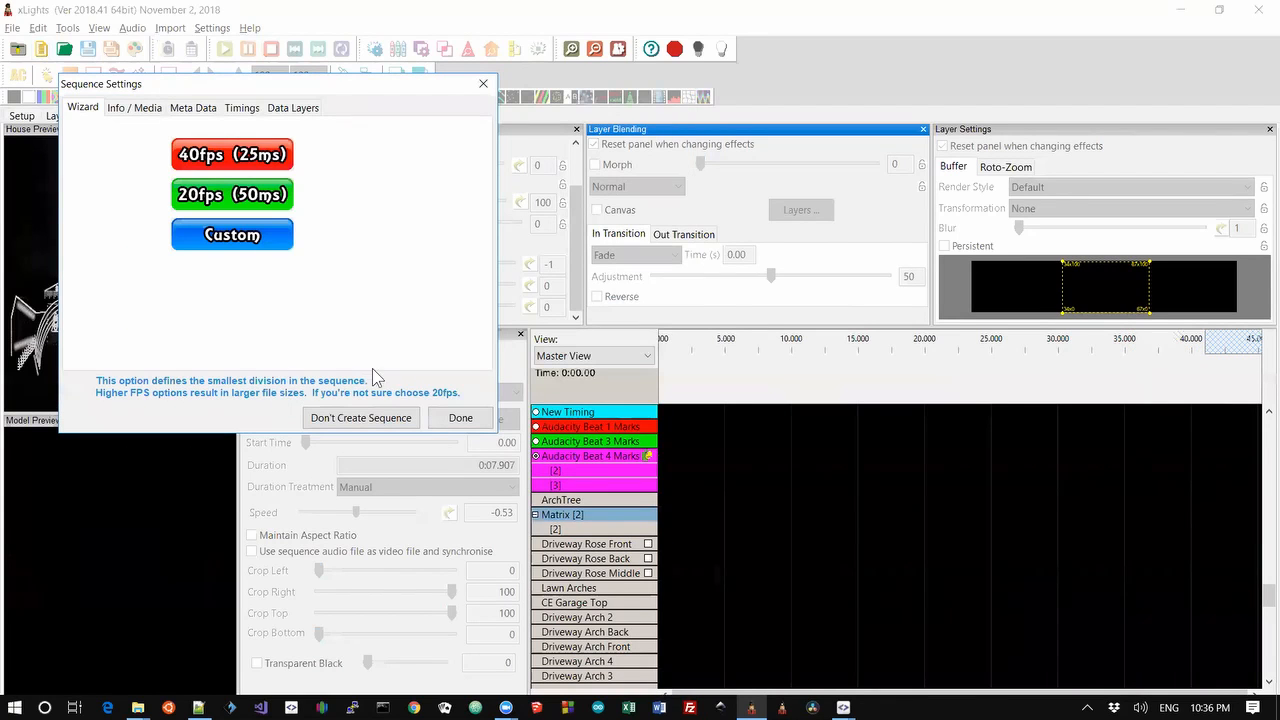
click(461, 419)
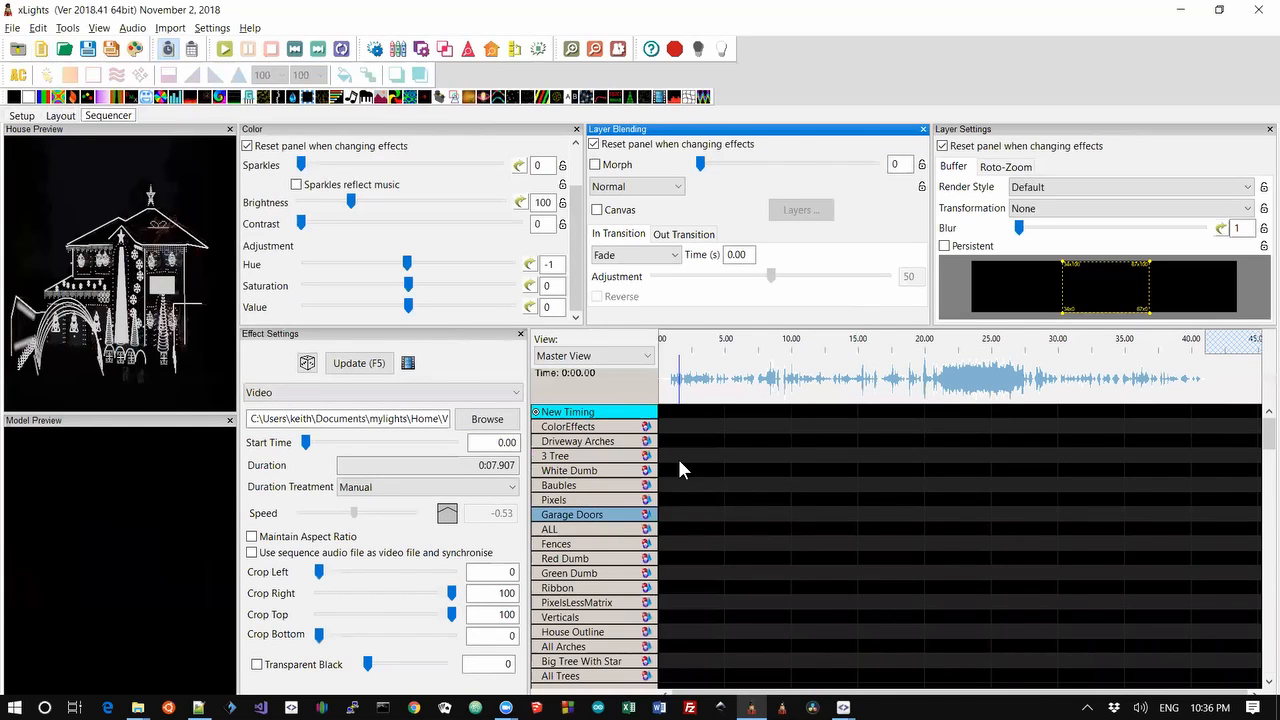
Place a Video effect on the Matrix row from about 1 s to 7 s in the new sequence.
drag(677, 456, 704, 517)
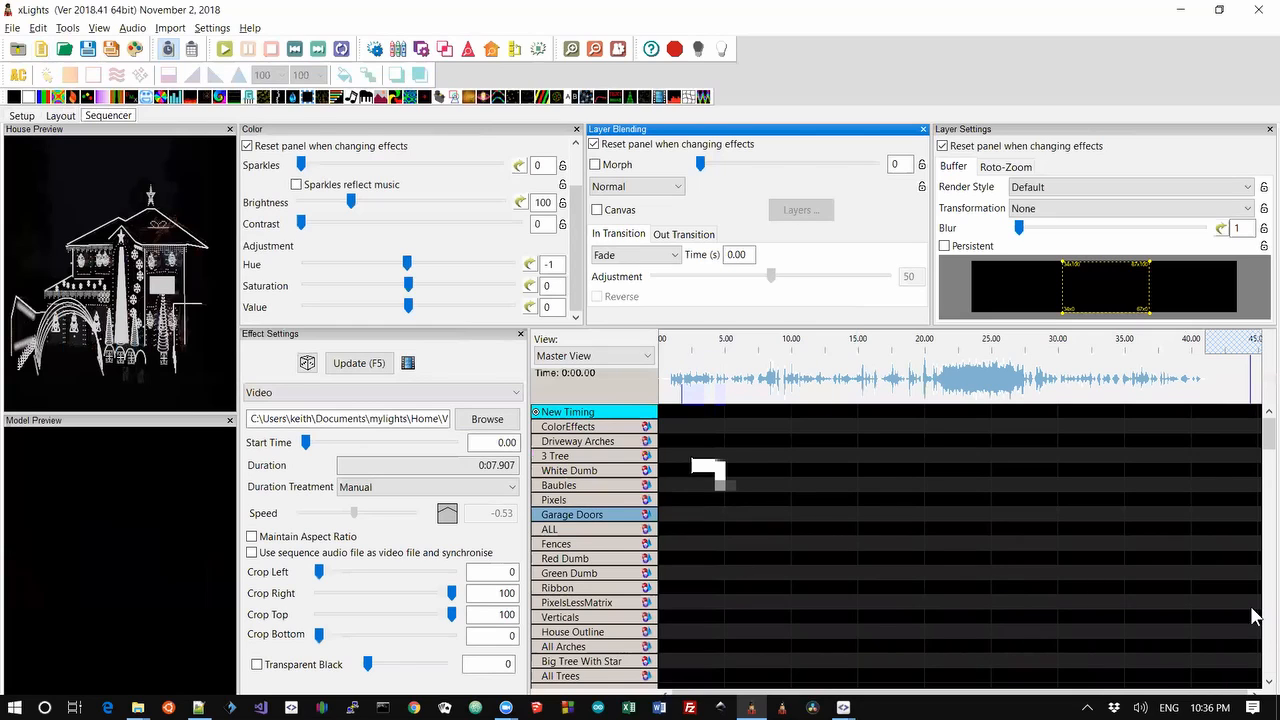
scroll(1261, 641, down, 5)
scroll(1264, 643, down, 5)
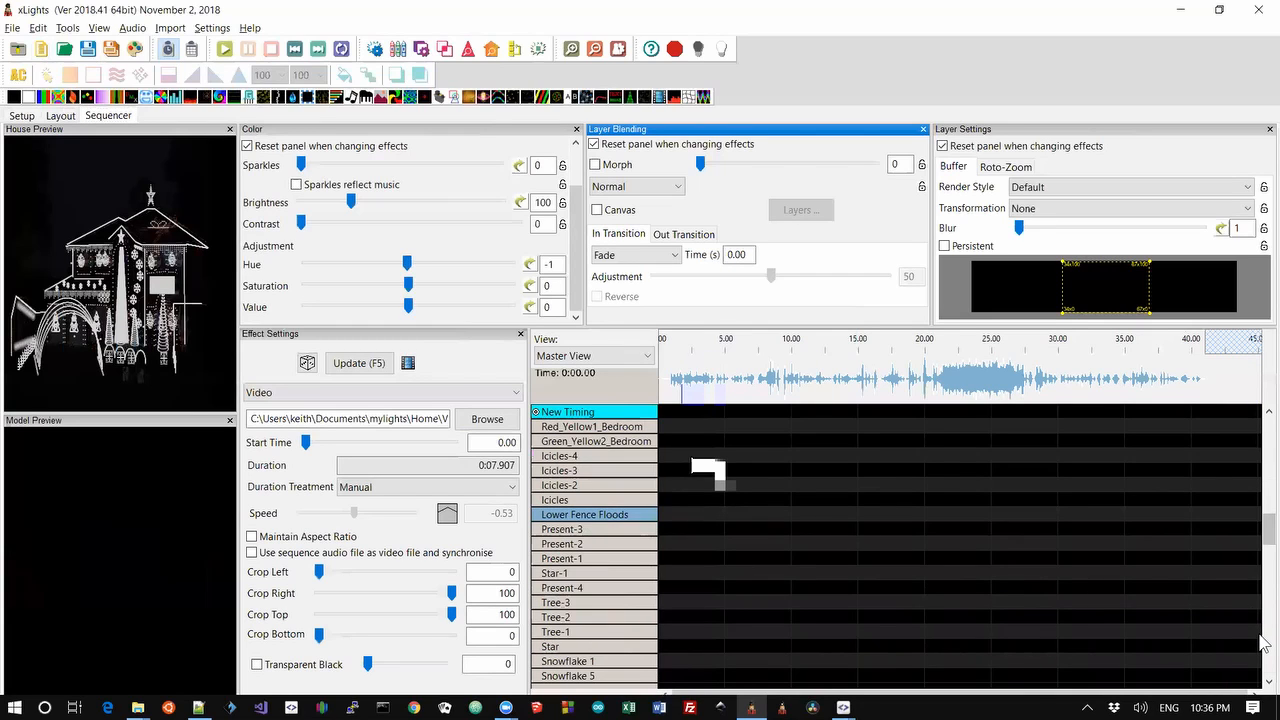
scroll(1261, 643, down, 10)
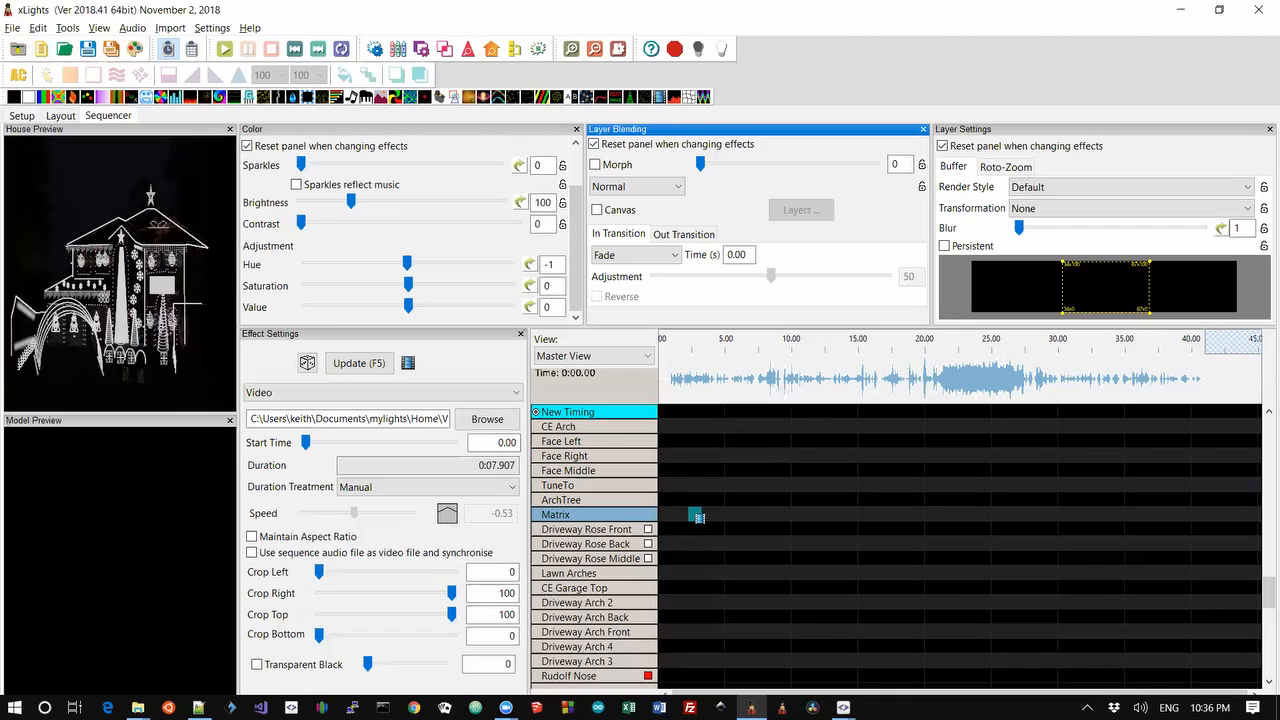
click(686, 515)
drag(688, 515, 738, 512)
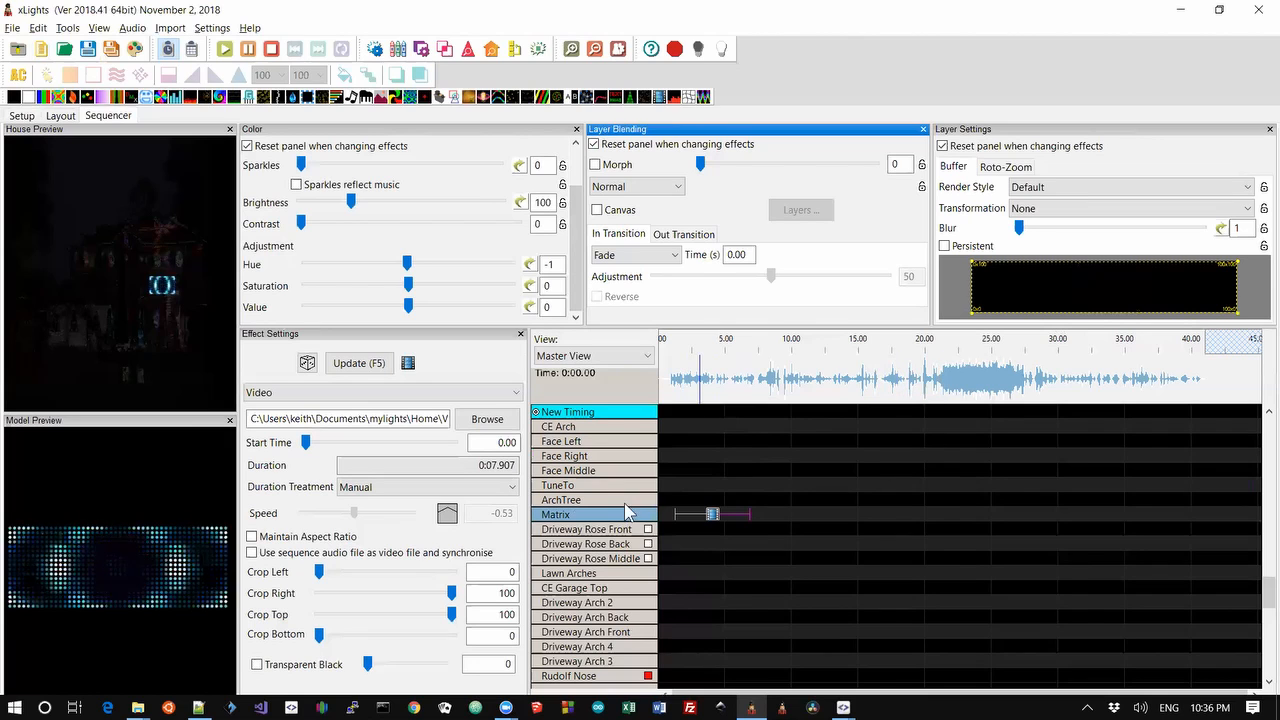
Apply a Music value curve ranging from -100 to 100 to the Video effect's hue adjustment.
click(529, 264)
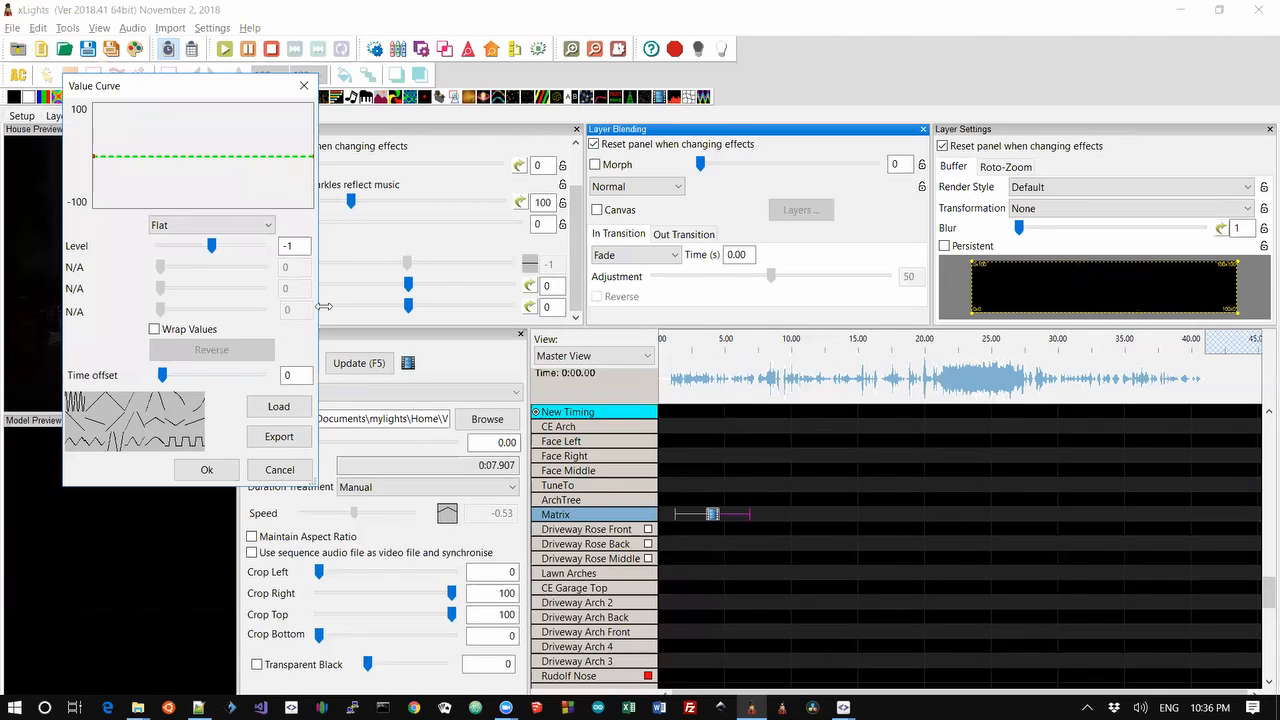
click(210, 225)
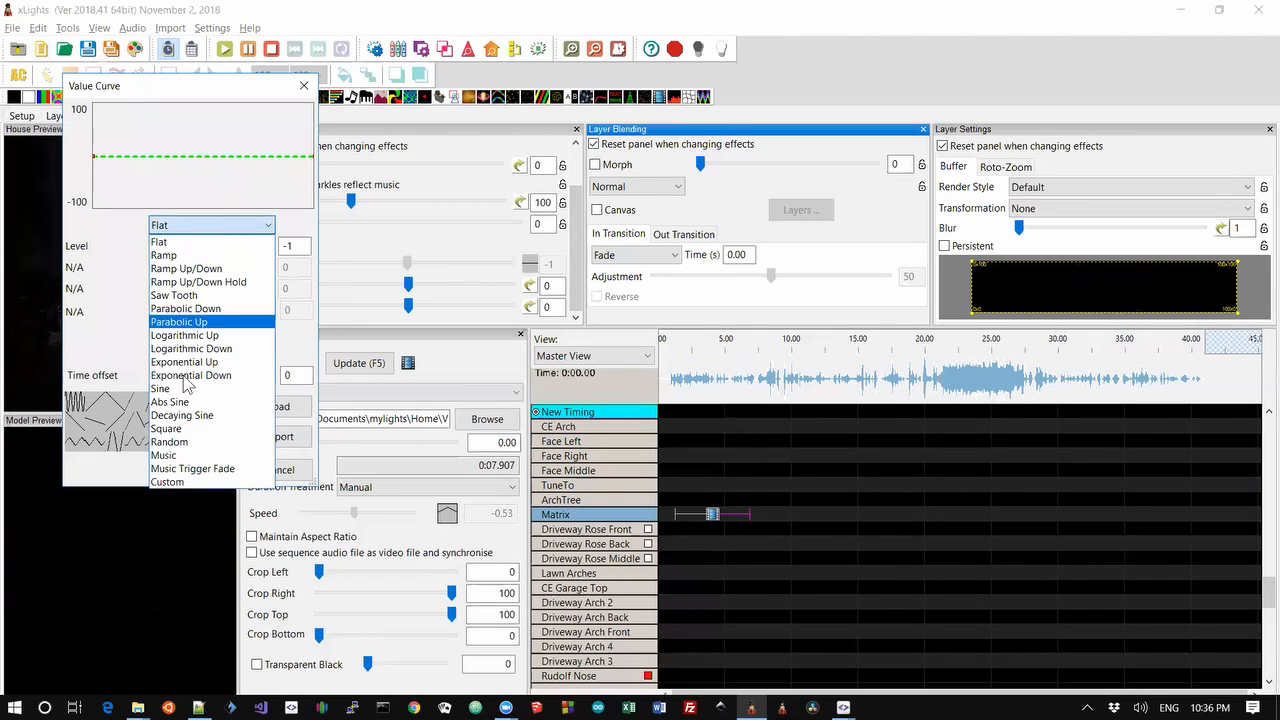
click(176, 457)
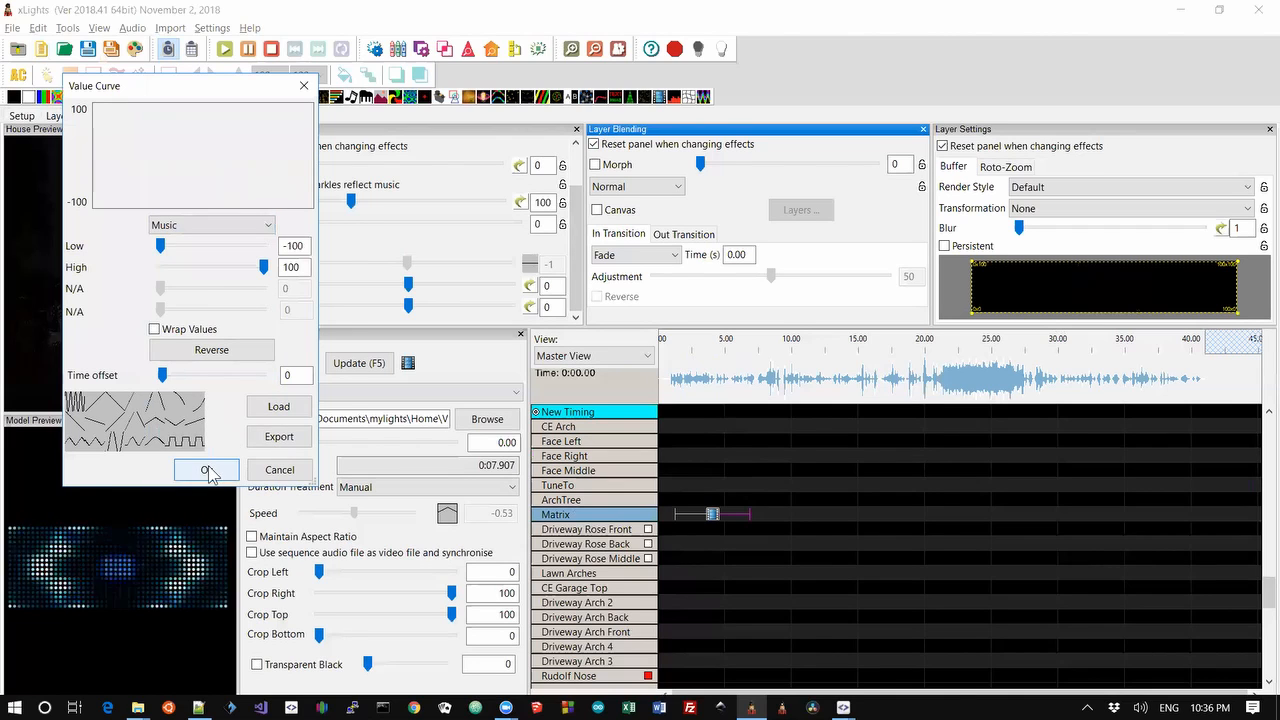
click(207, 465)
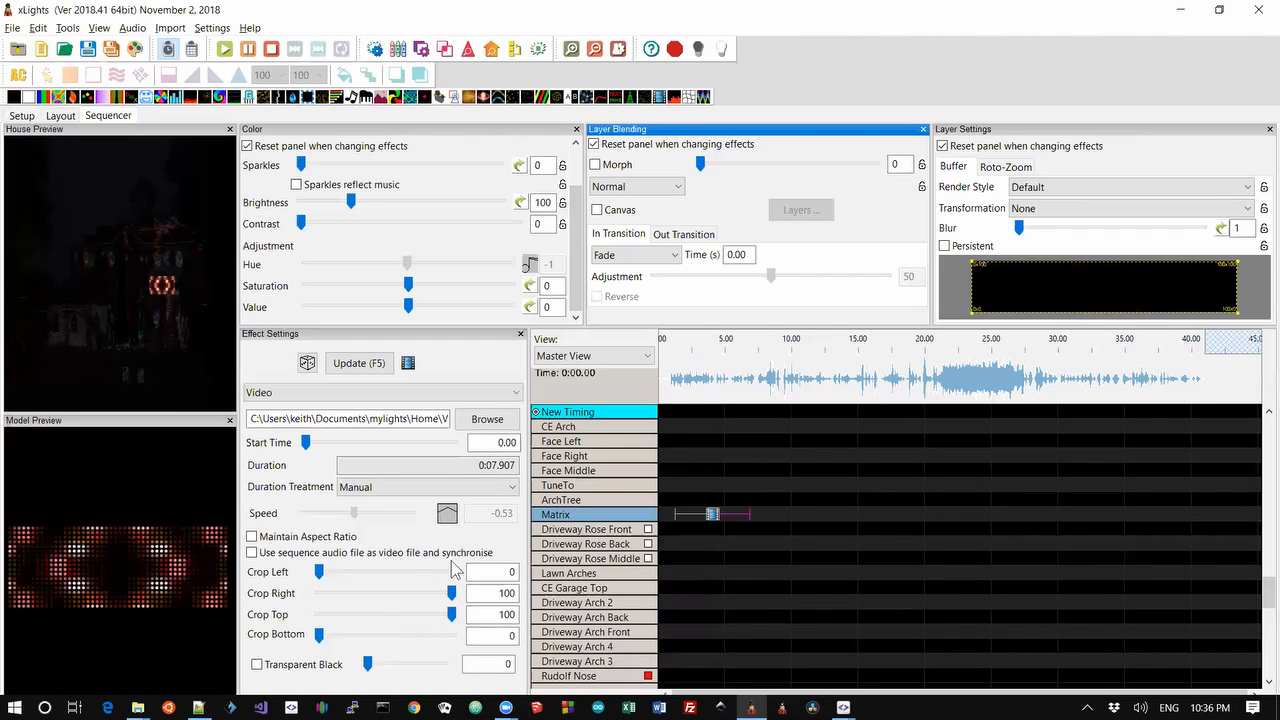
Set the Video effect's duration treatment to Loop and reapply the Music value curve to its hue adjustment.
click(414, 488)
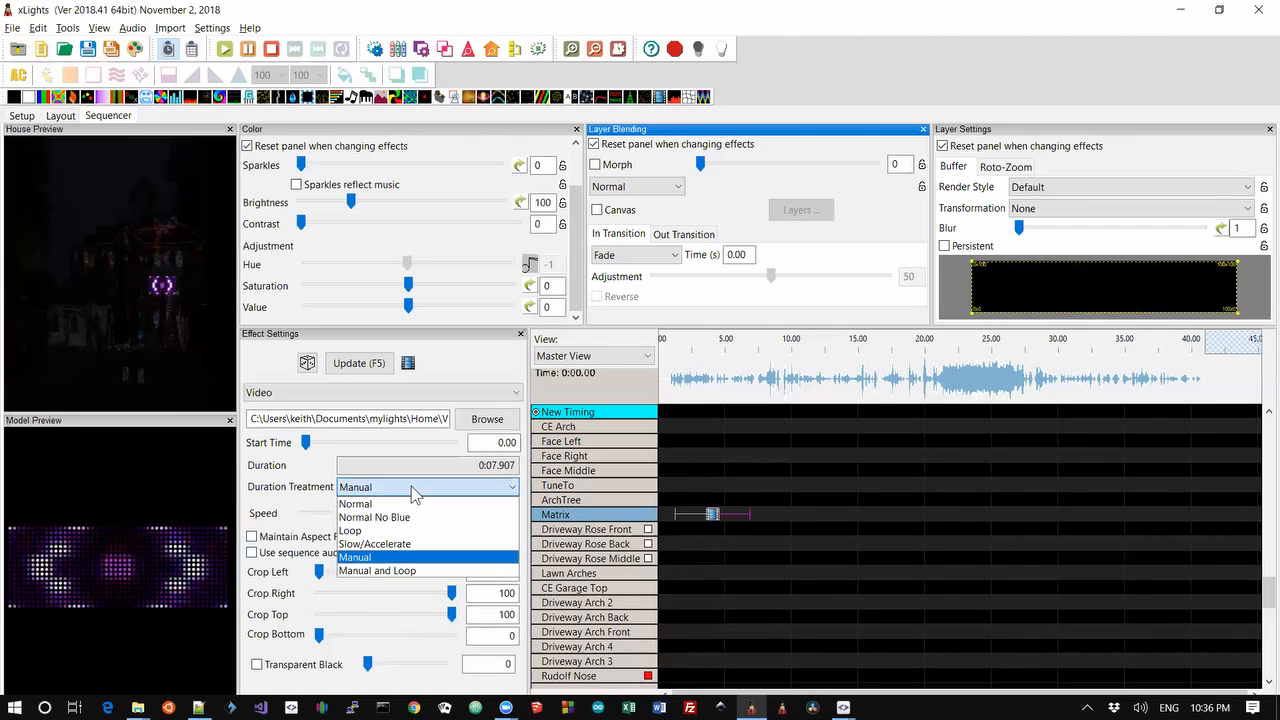
click(385, 531)
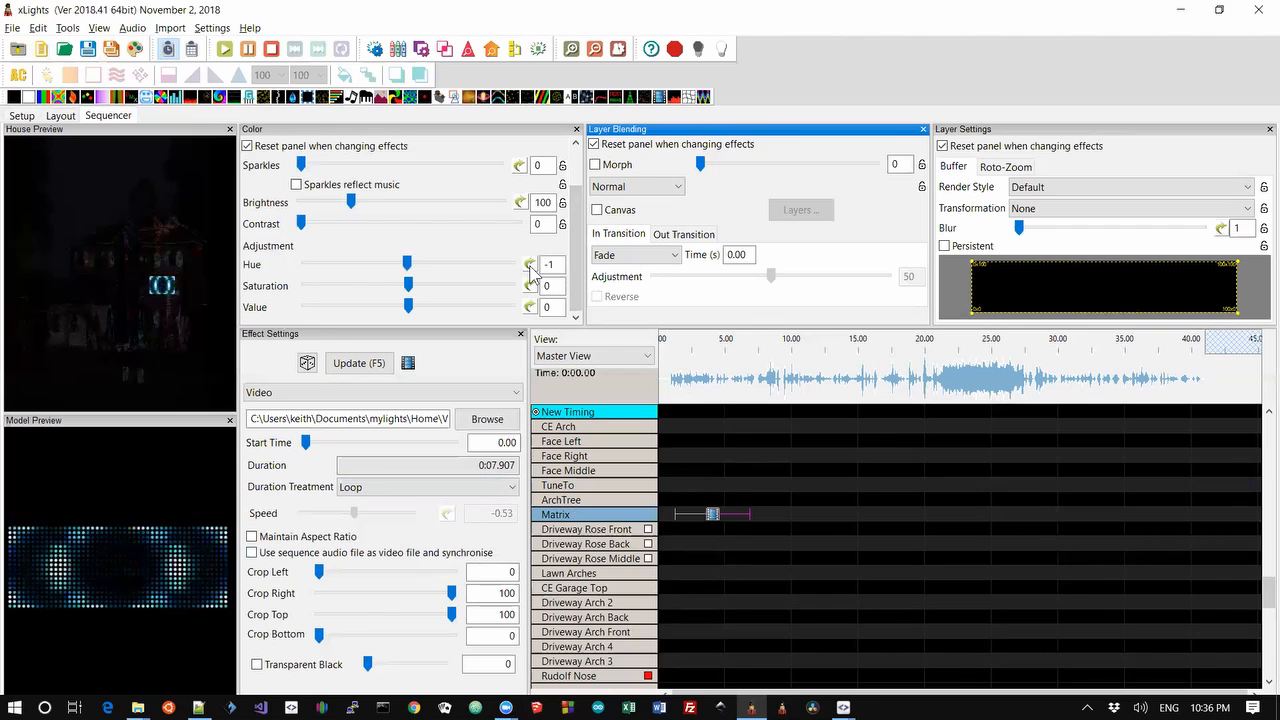
click(531, 265)
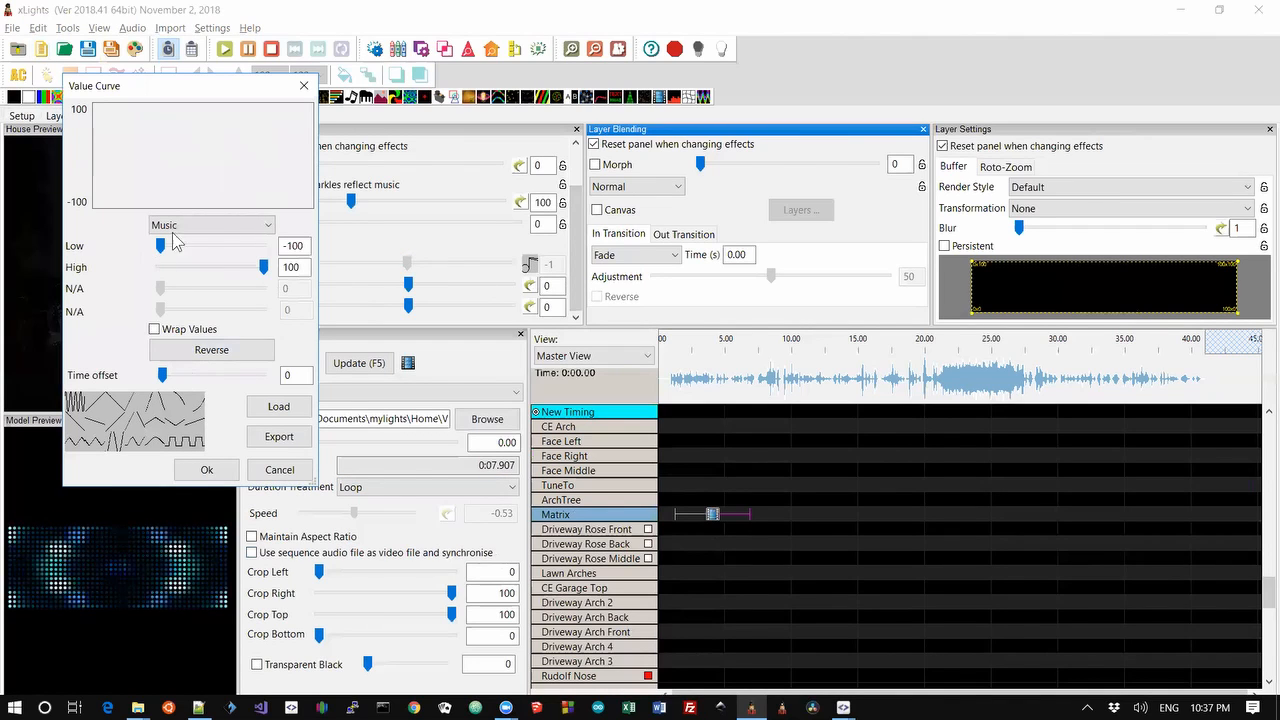
click(206, 468)
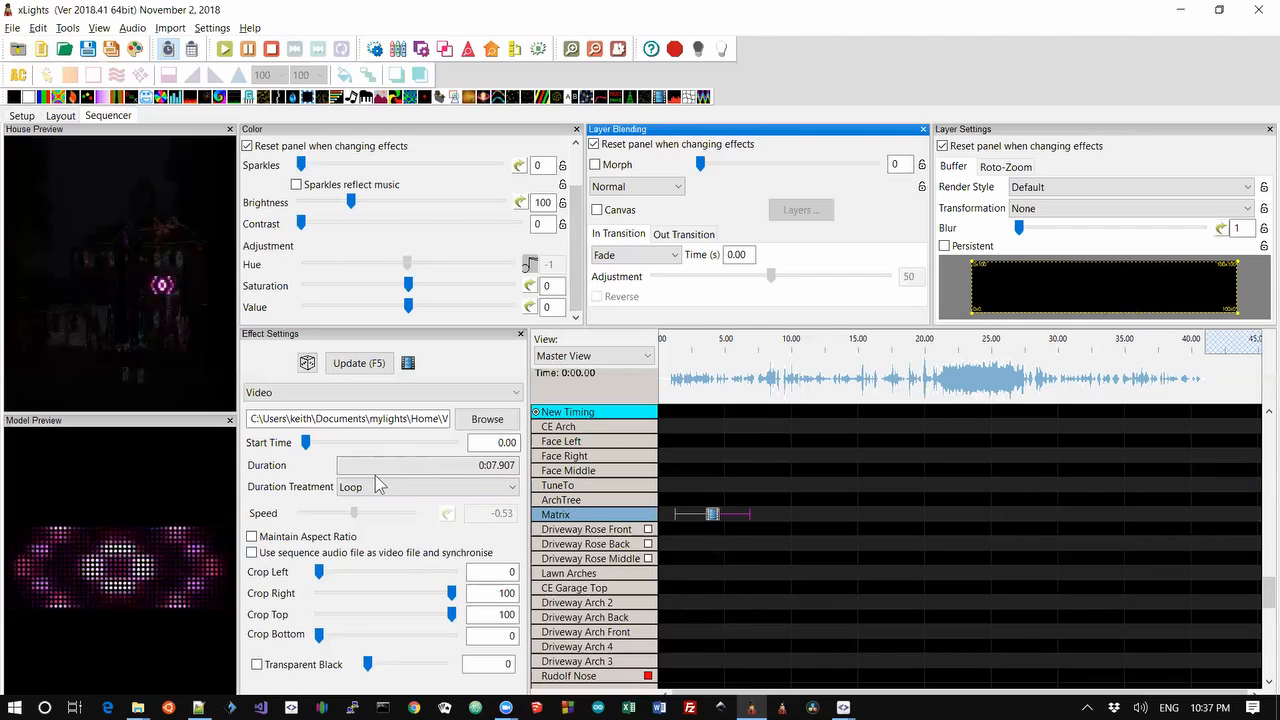
Raise the low limit of the Video effect's hue Music value curve to 45.
click(530, 265)
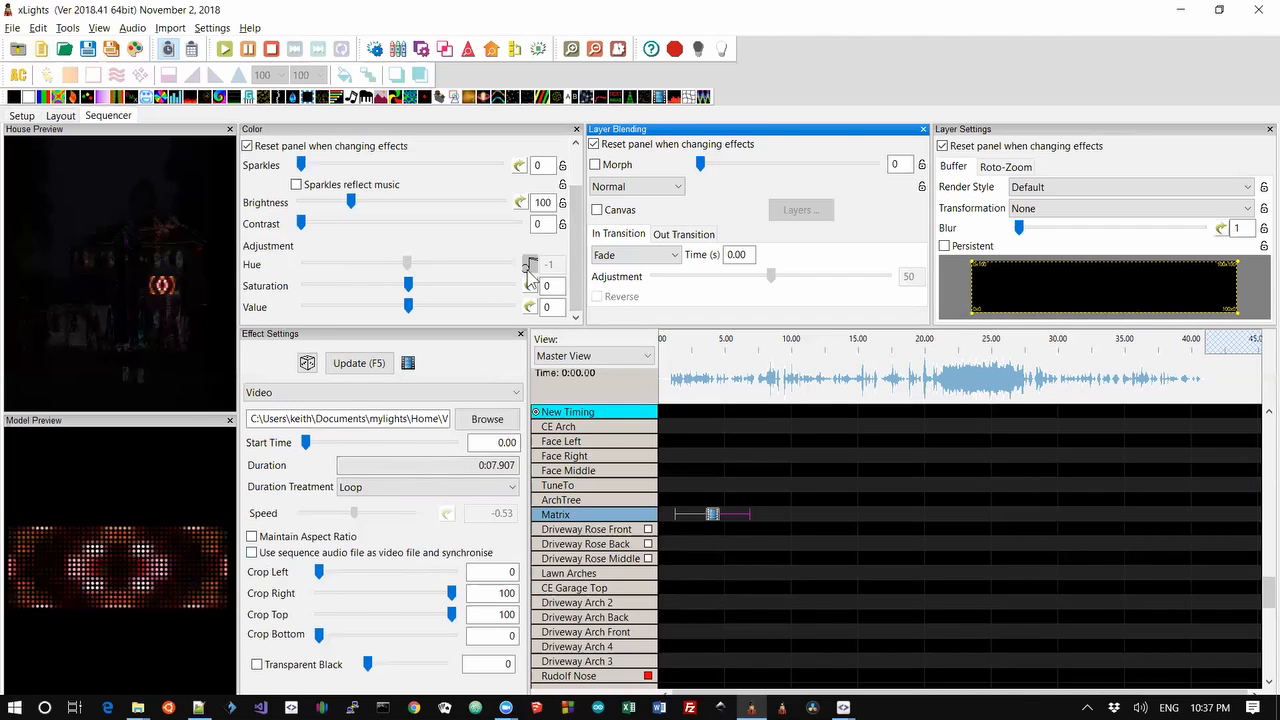
click(530, 266)
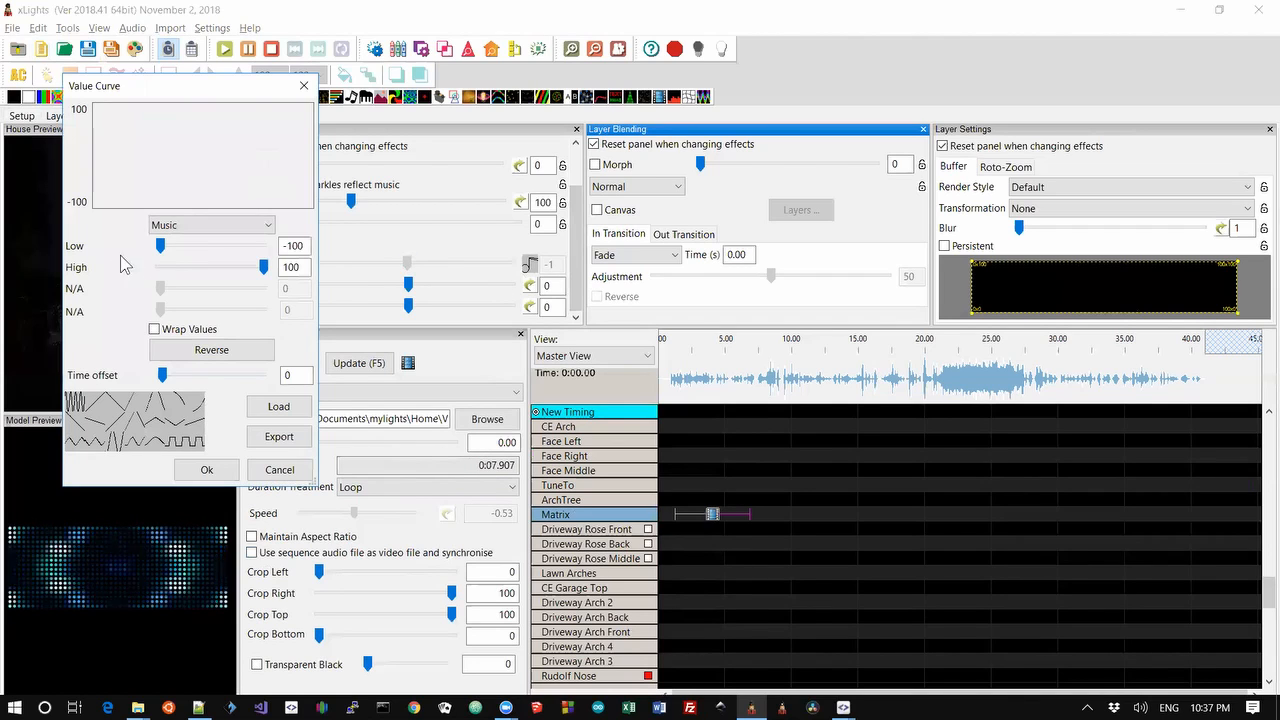
drag(162, 248, 241, 255)
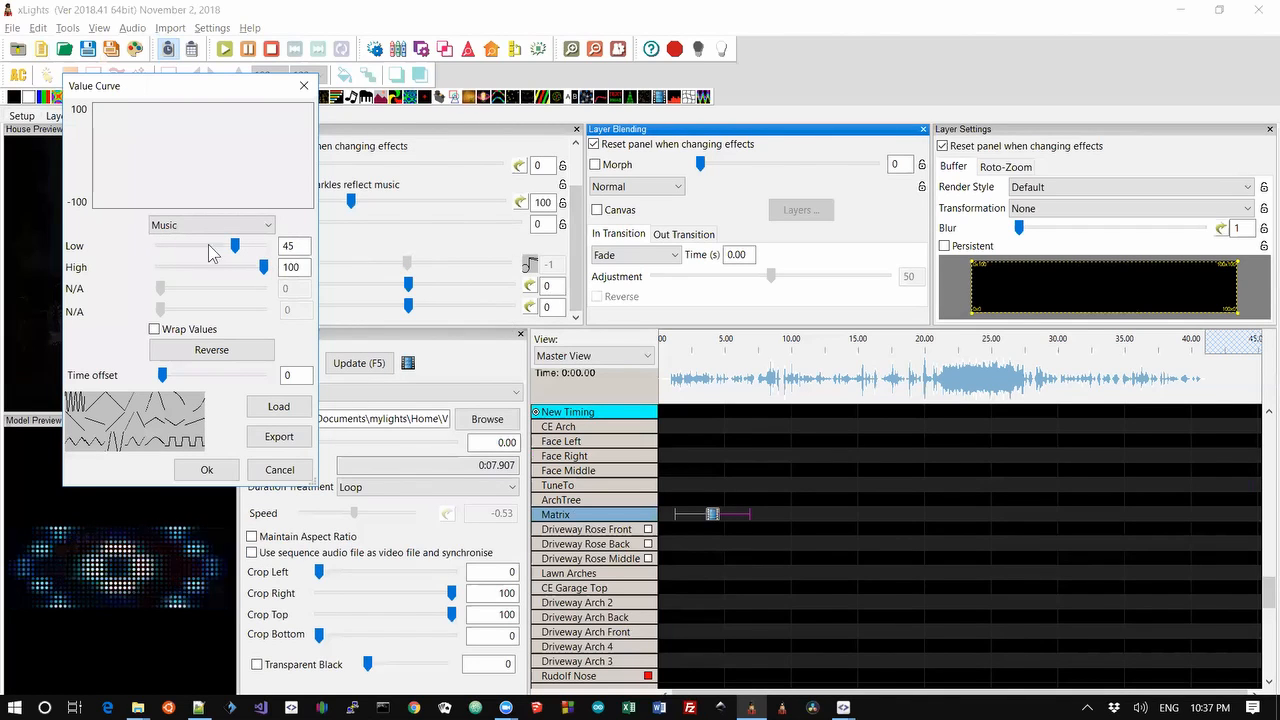
click(206, 470)
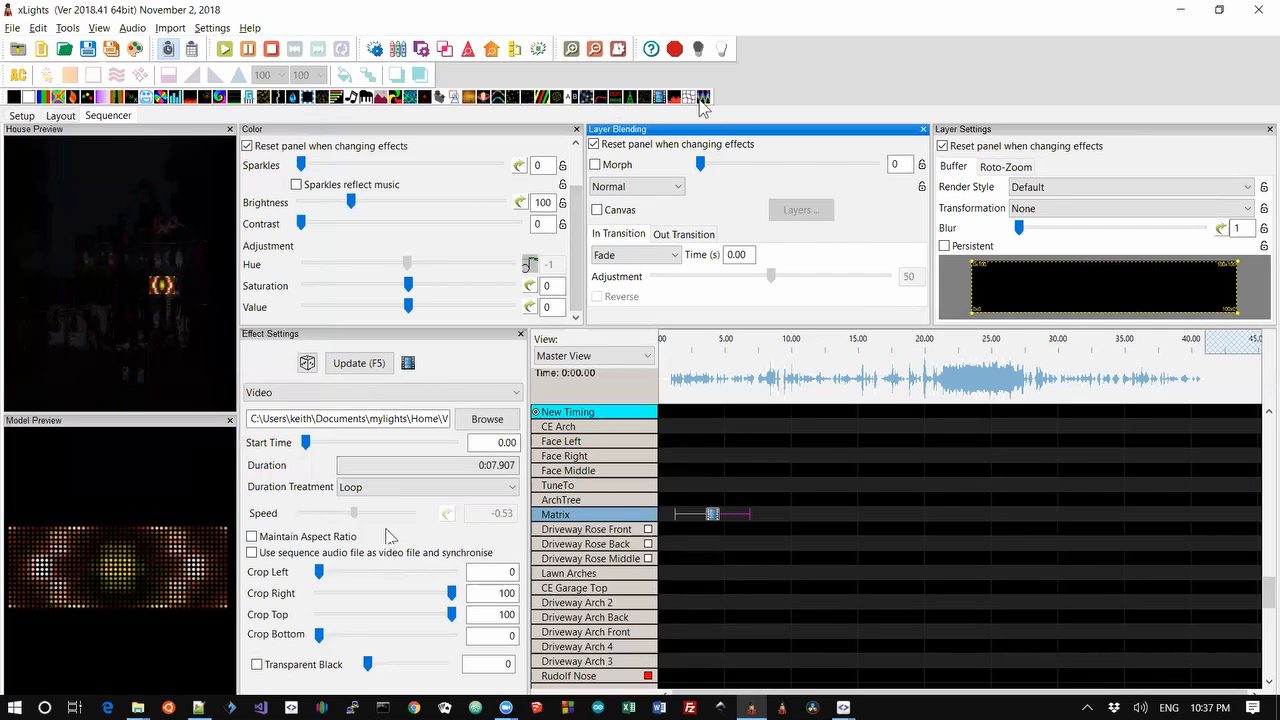
Place a Wave effect on the Matrix row from about 7.5 s to 11 s and give its wave height a Music value curve.
drag(703, 97, 804, 421)
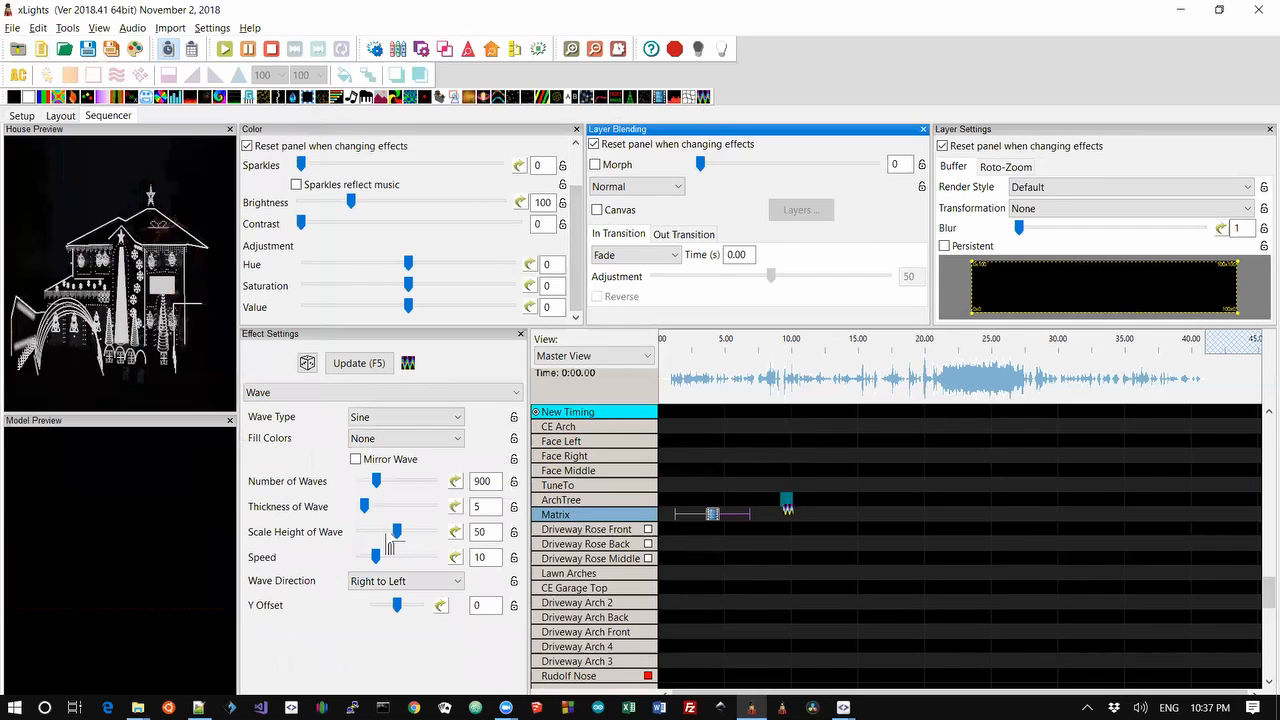
drag(768, 517, 768, 515)
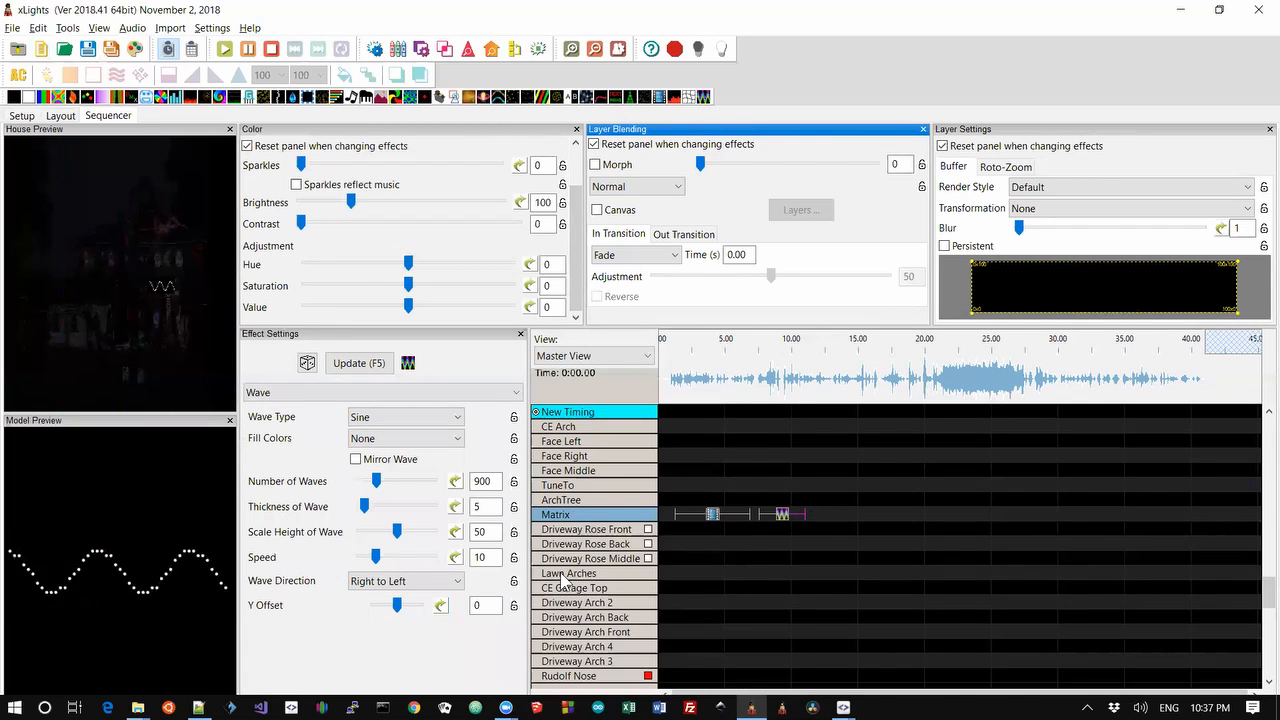
click(455, 532)
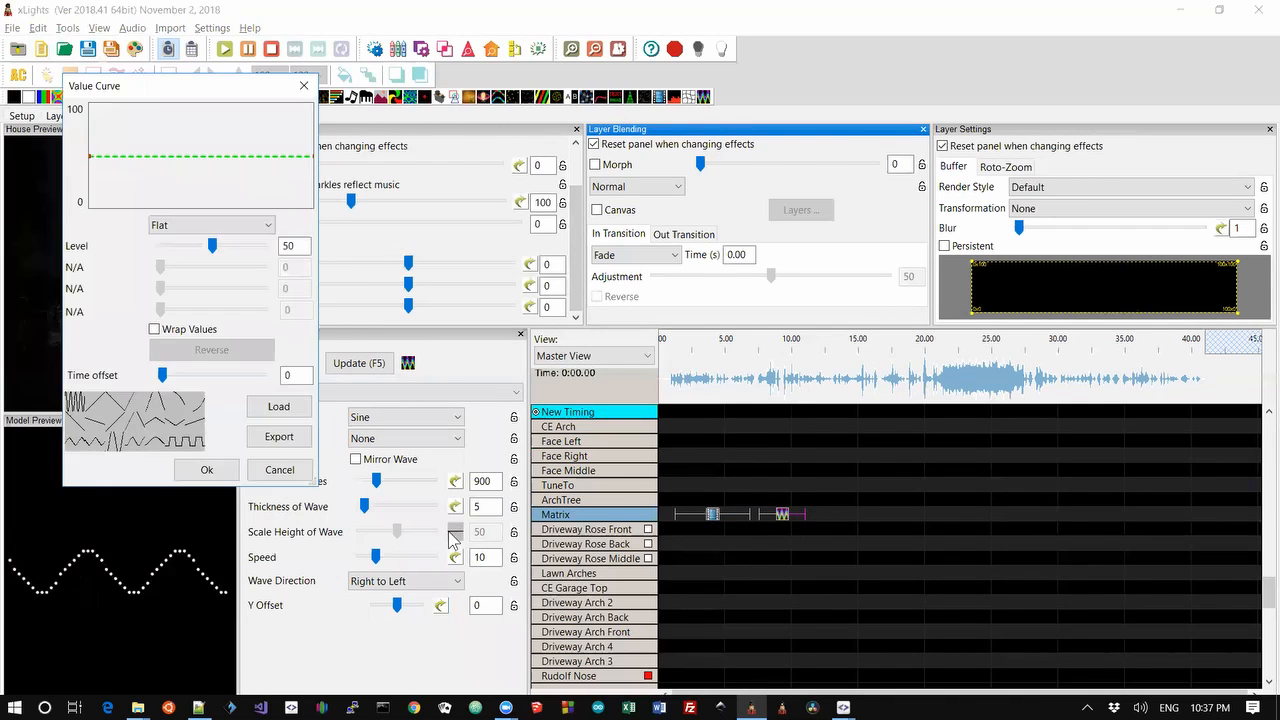
click(195, 235)
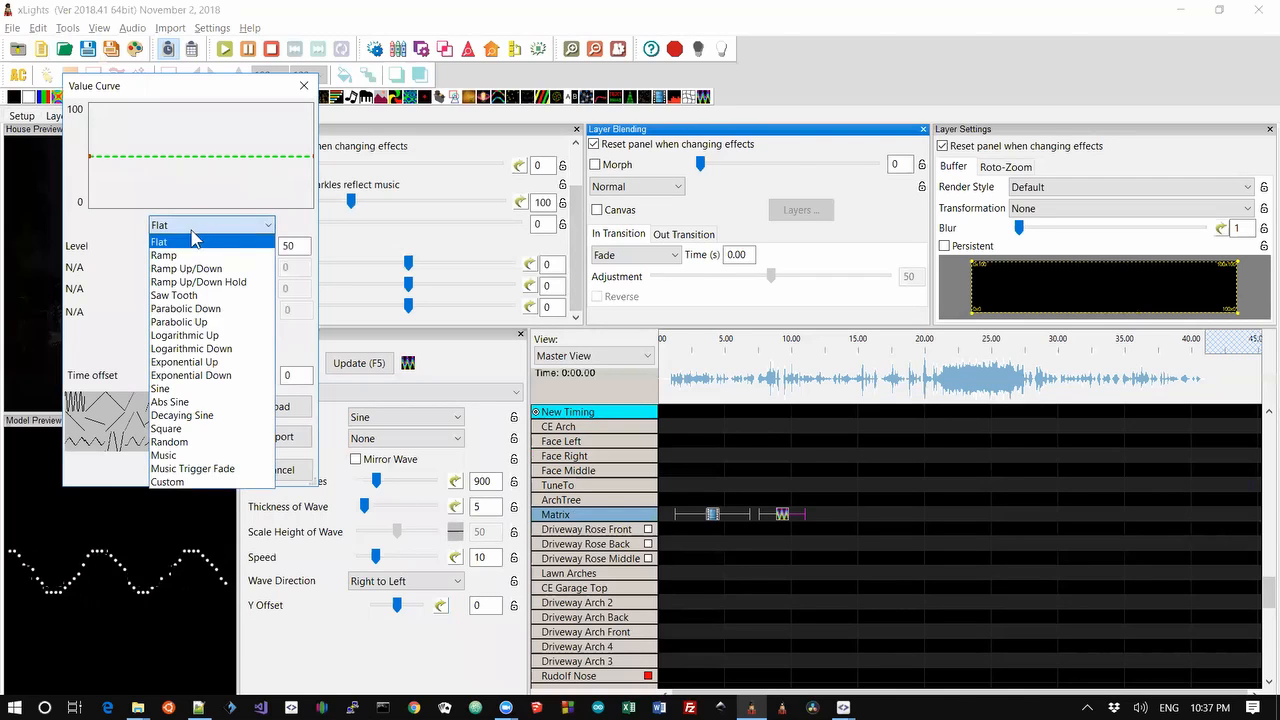
click(204, 464)
click(204, 468)
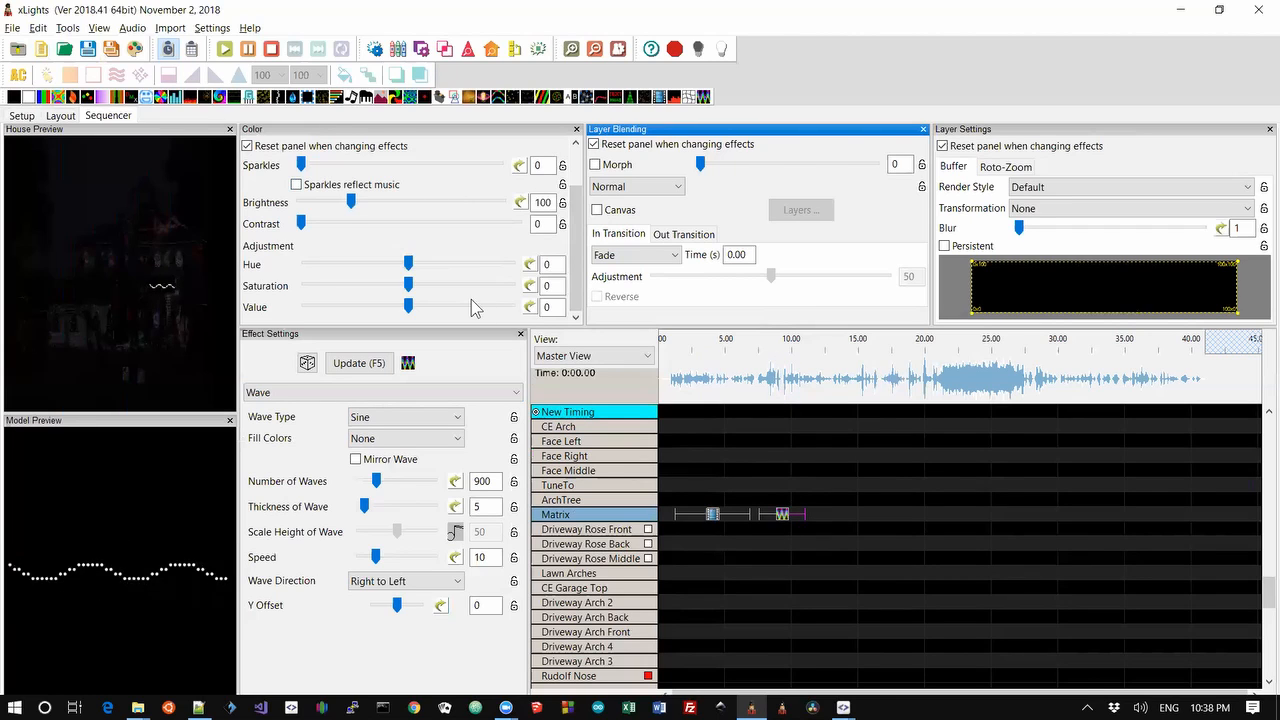
Review the Music value curve on the Wave effect's scale height and reapply it.
click(455, 532)
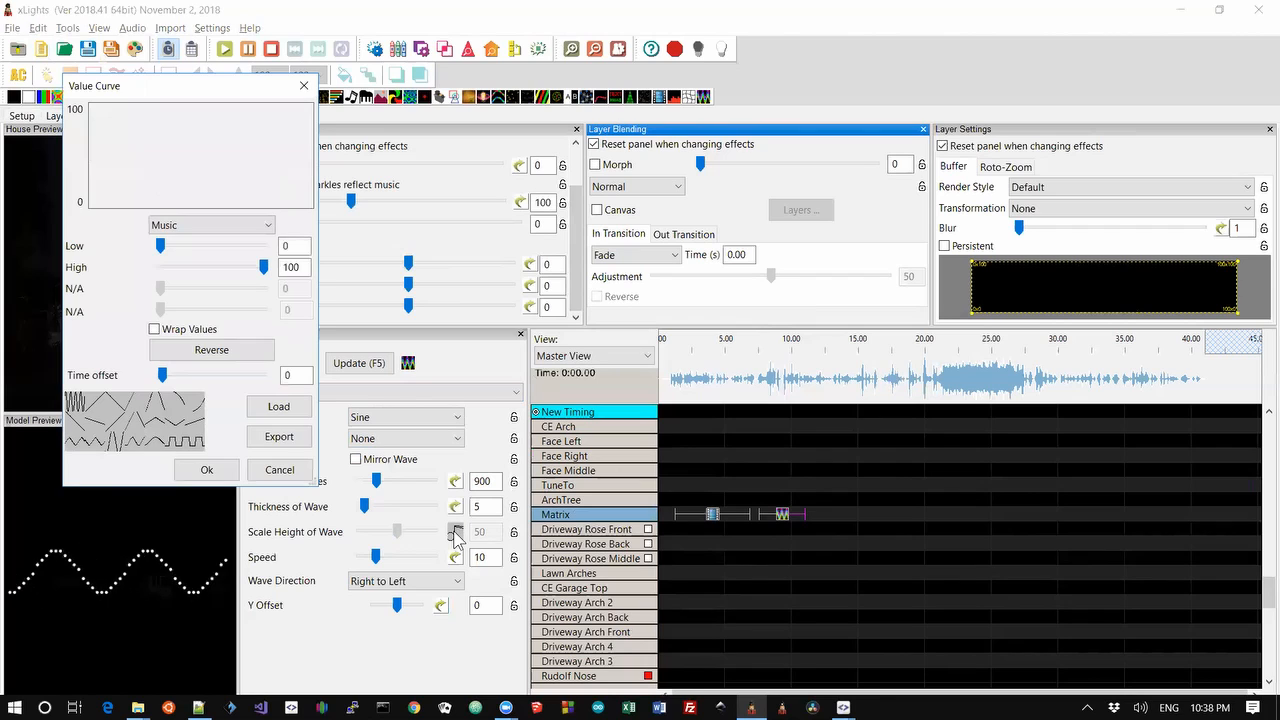
click(280, 470)
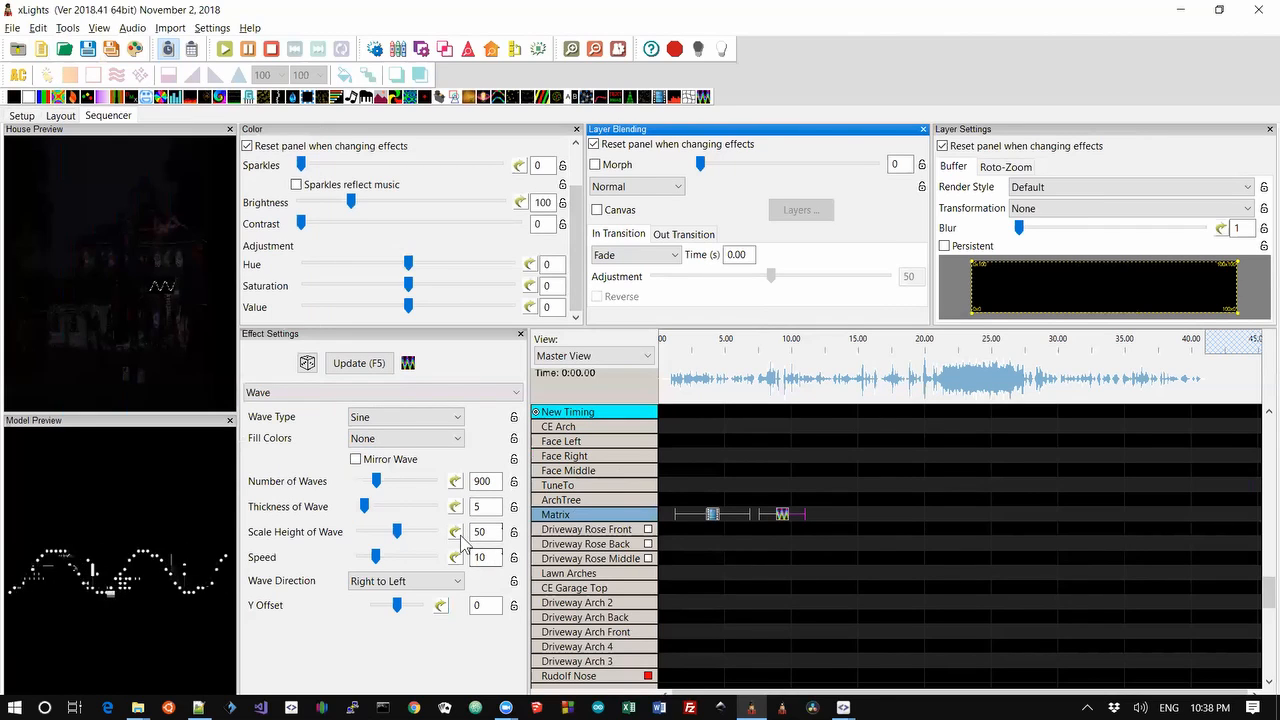
click(455, 532)
click(191, 466)
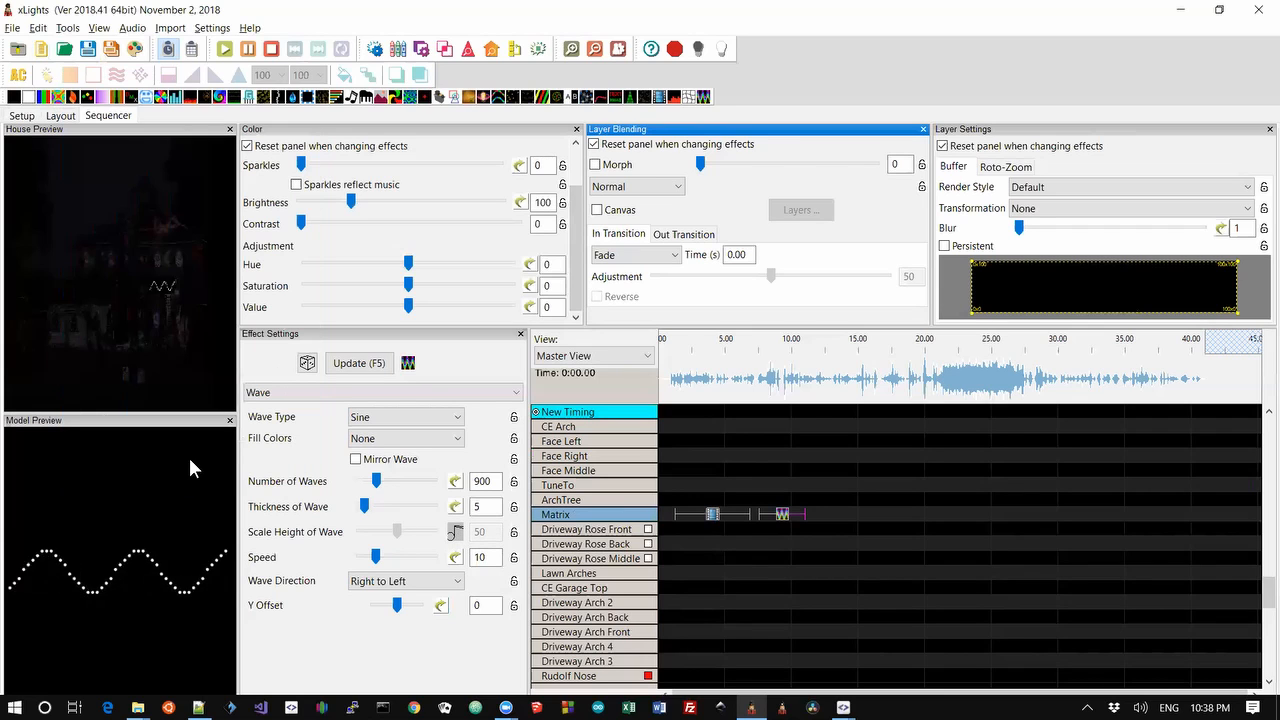
Apply a Music Trigger Fade value curve to the wave thickness with low 0, high 100, trigger 50 and fade 10.
click(457, 507)
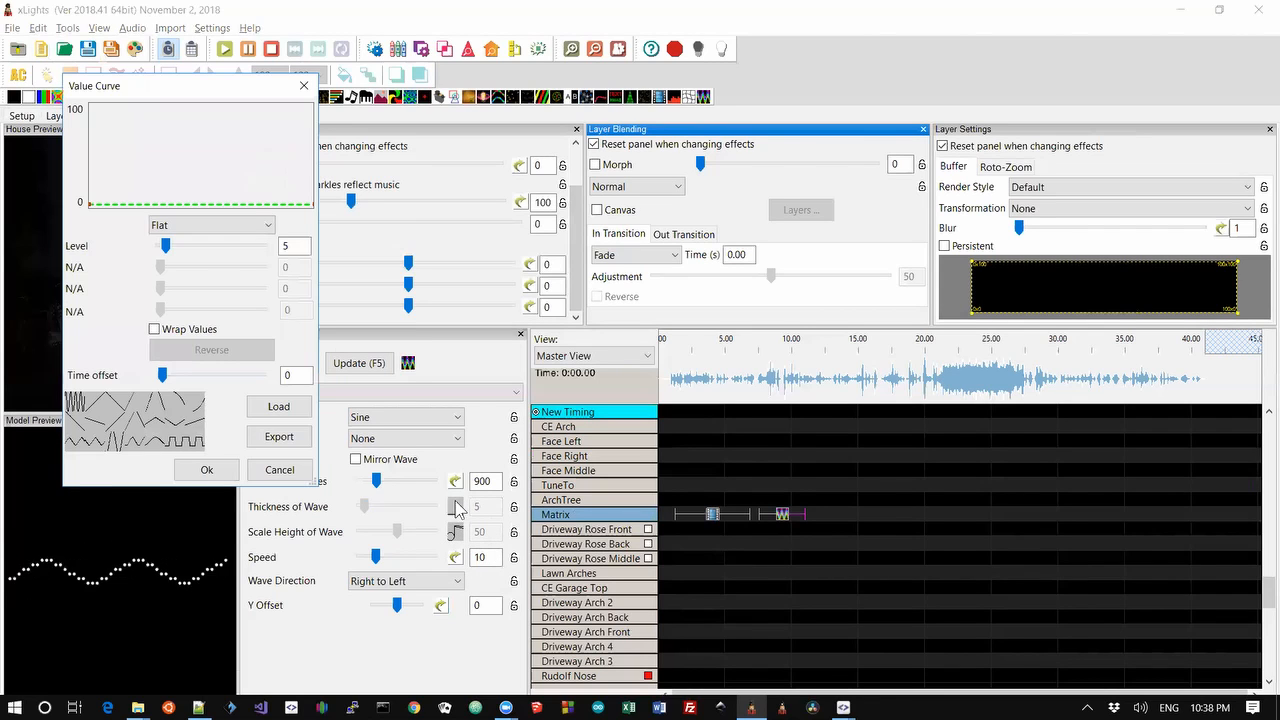
click(263, 225)
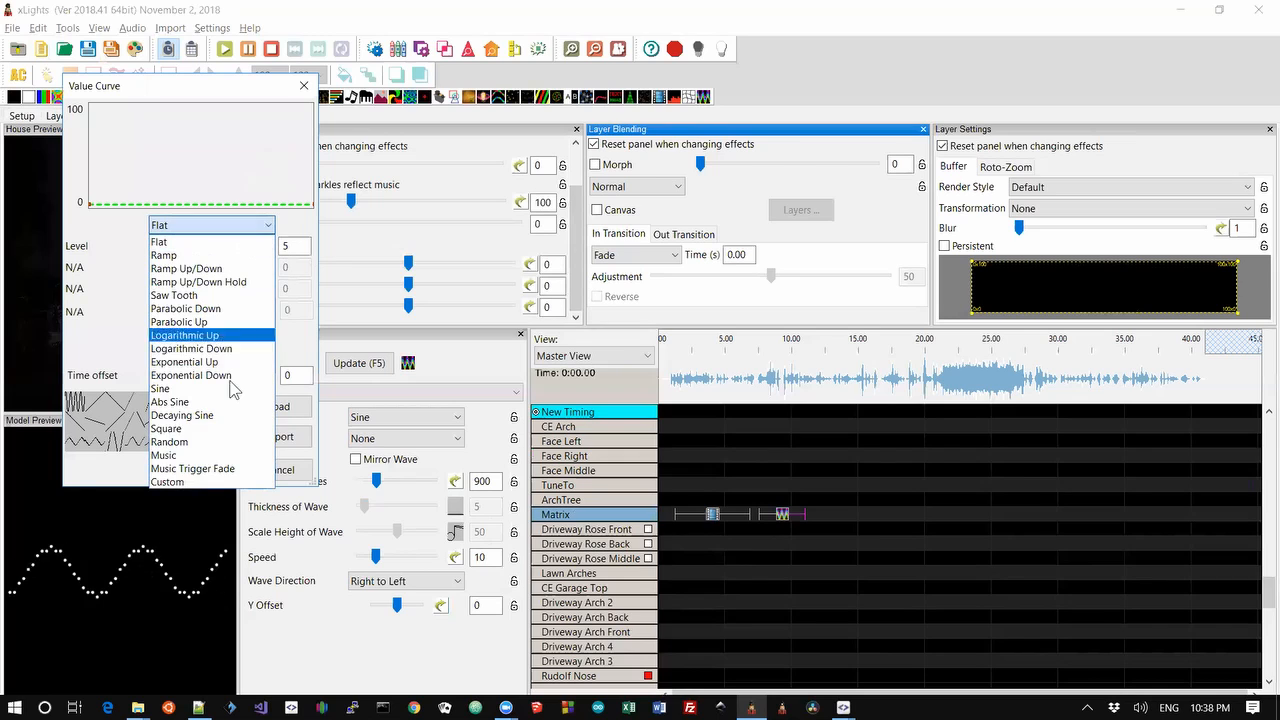
click(221, 468)
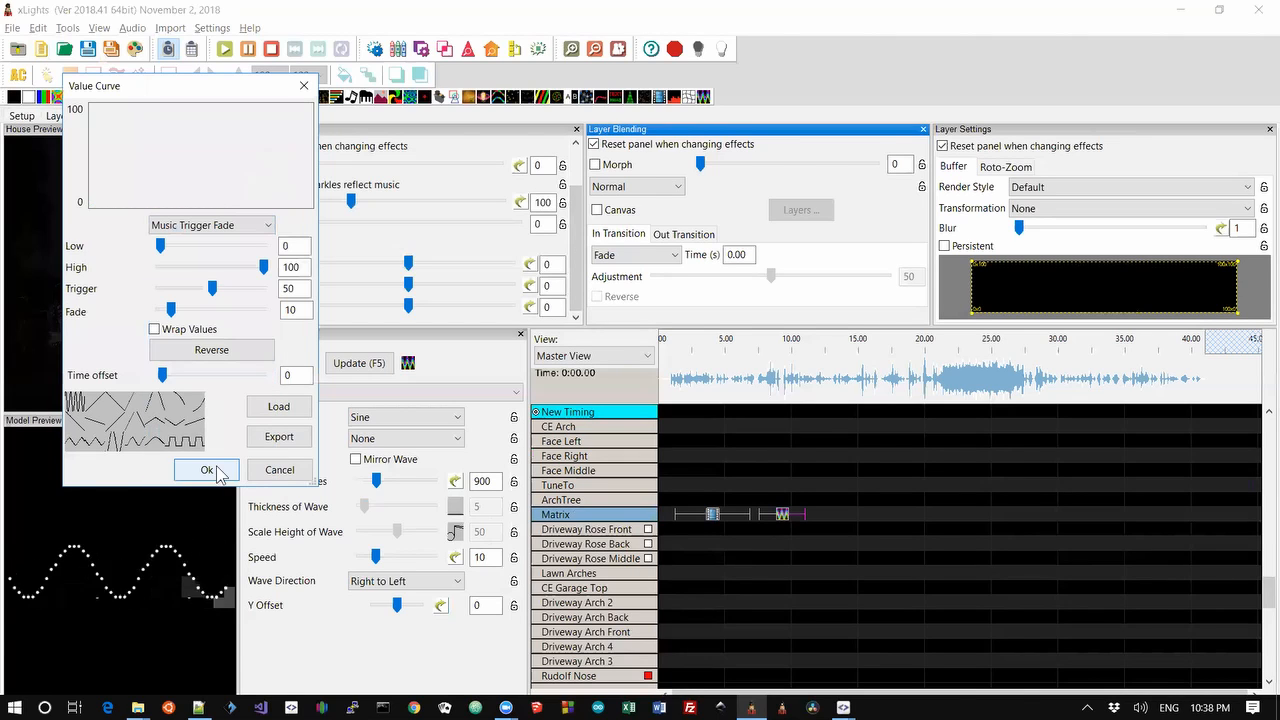
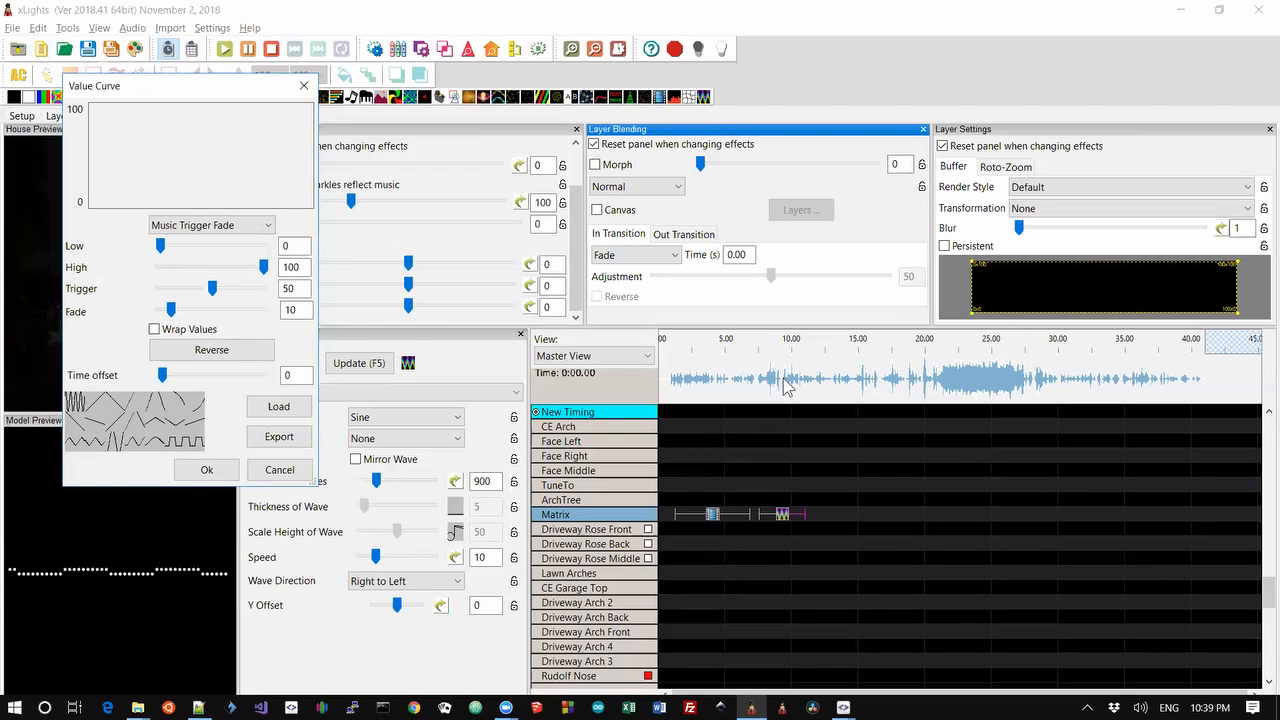
click(207, 470)
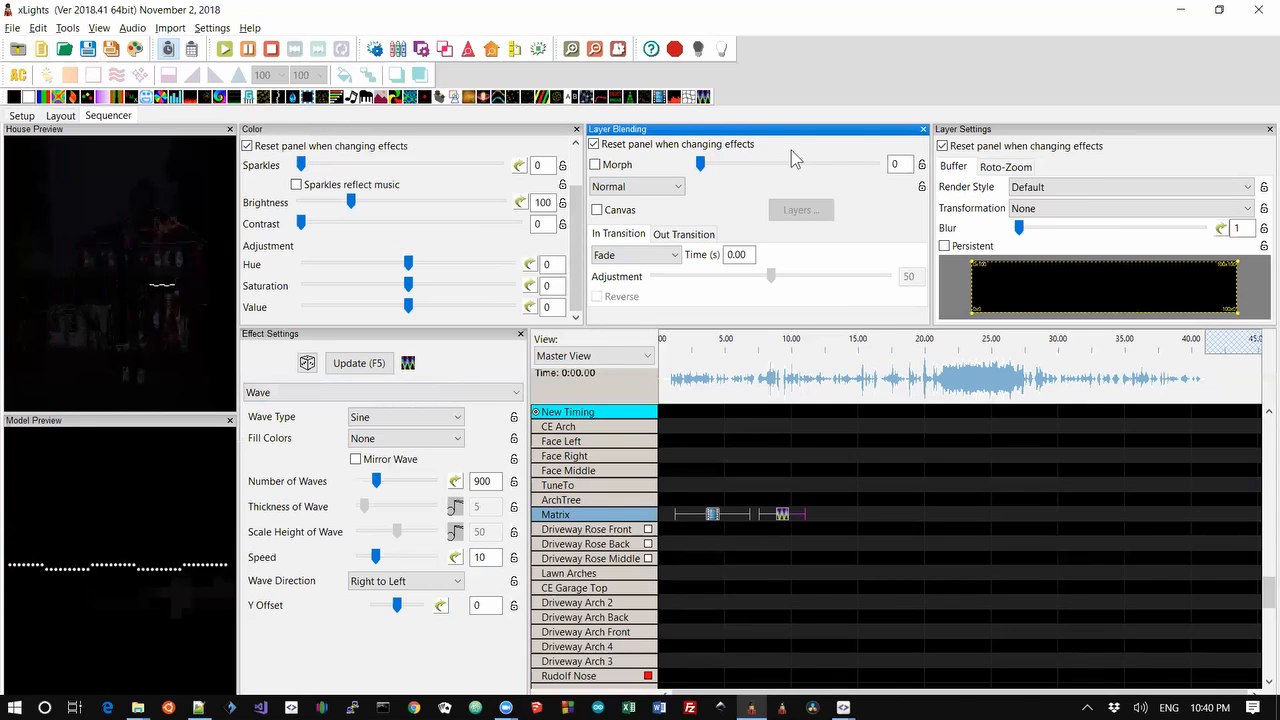
Place a VU Meter effect on the Matrix row from about 16 s to 17 s and review its type options.
drag(689, 96, 900, 514)
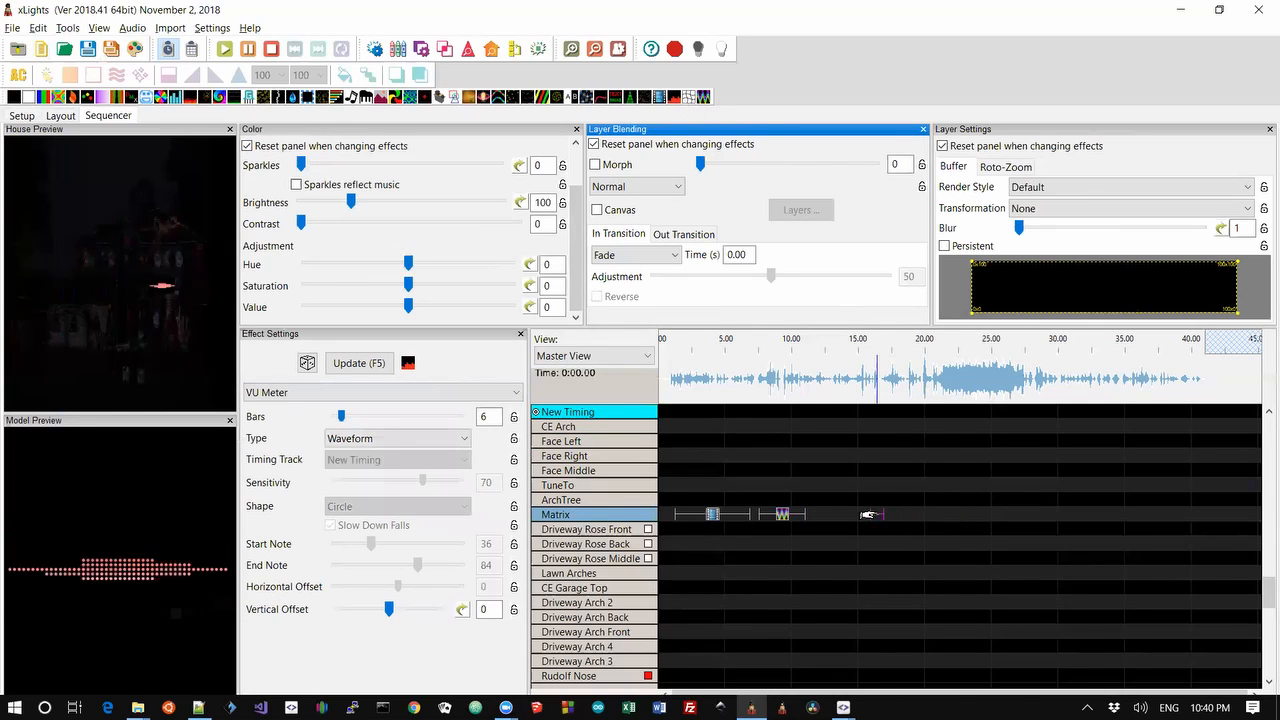
click(397, 438)
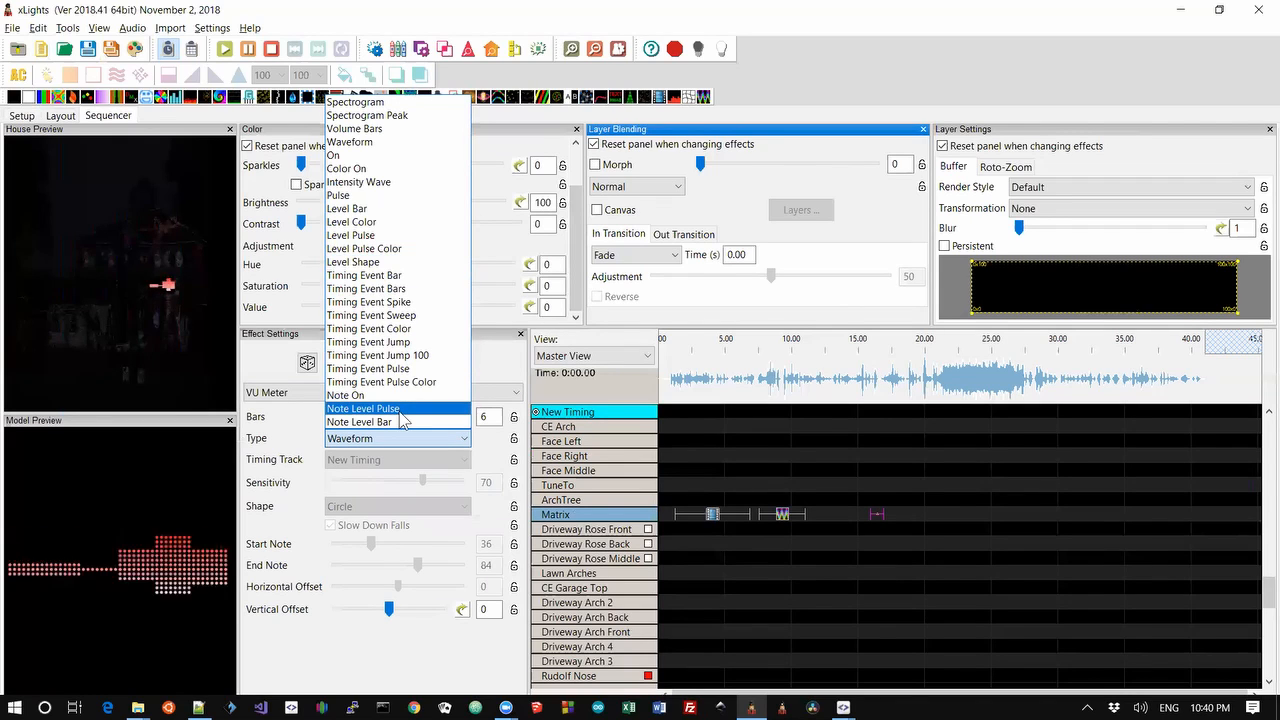
key(Escape)
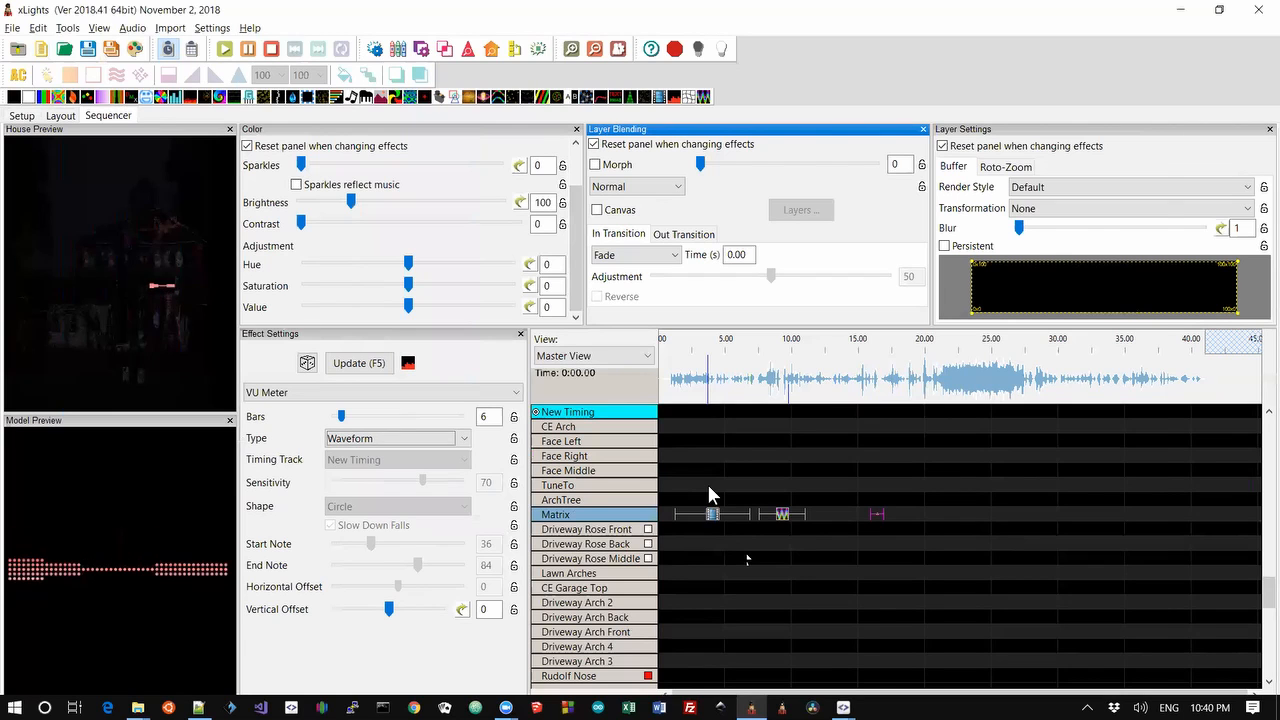
Switch to the release notes in Notepad++ and highlight the line about bulk edit of filename and pathname for picture, video and glediator effects.
key(alt+Tab)
key(alt+shift+Tab)
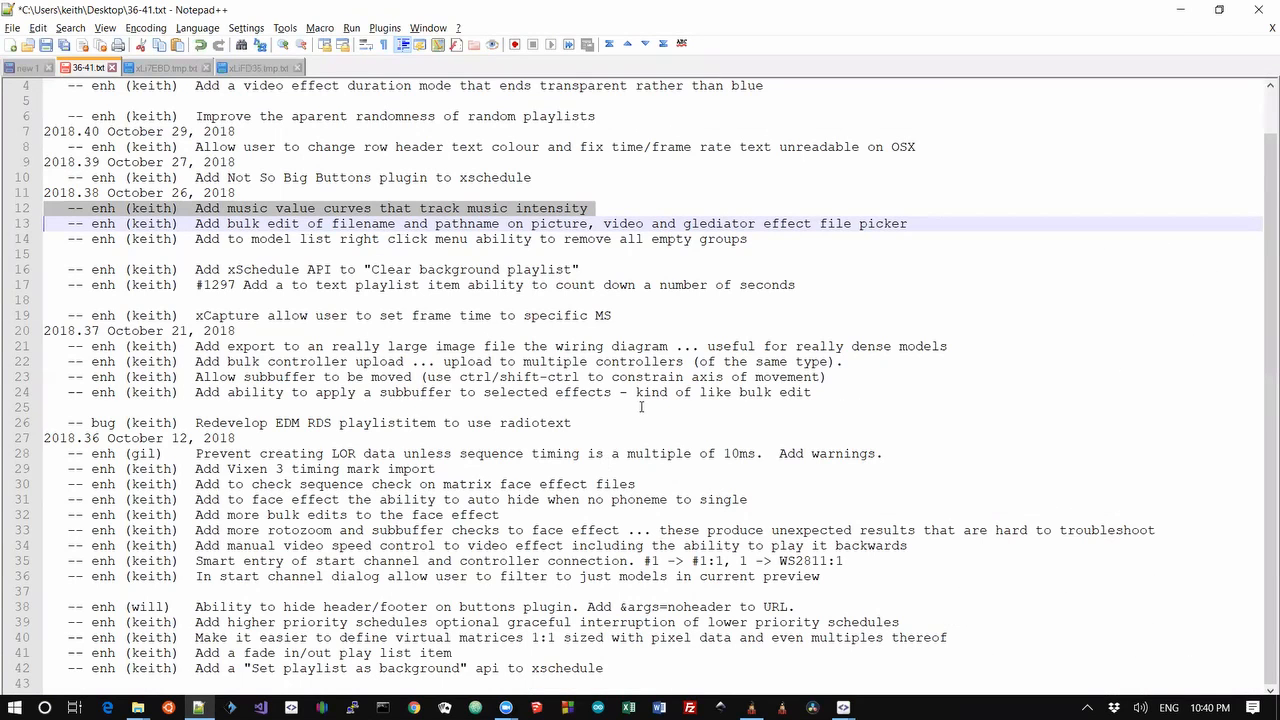
key(Down)
key(Up)
key(Up)
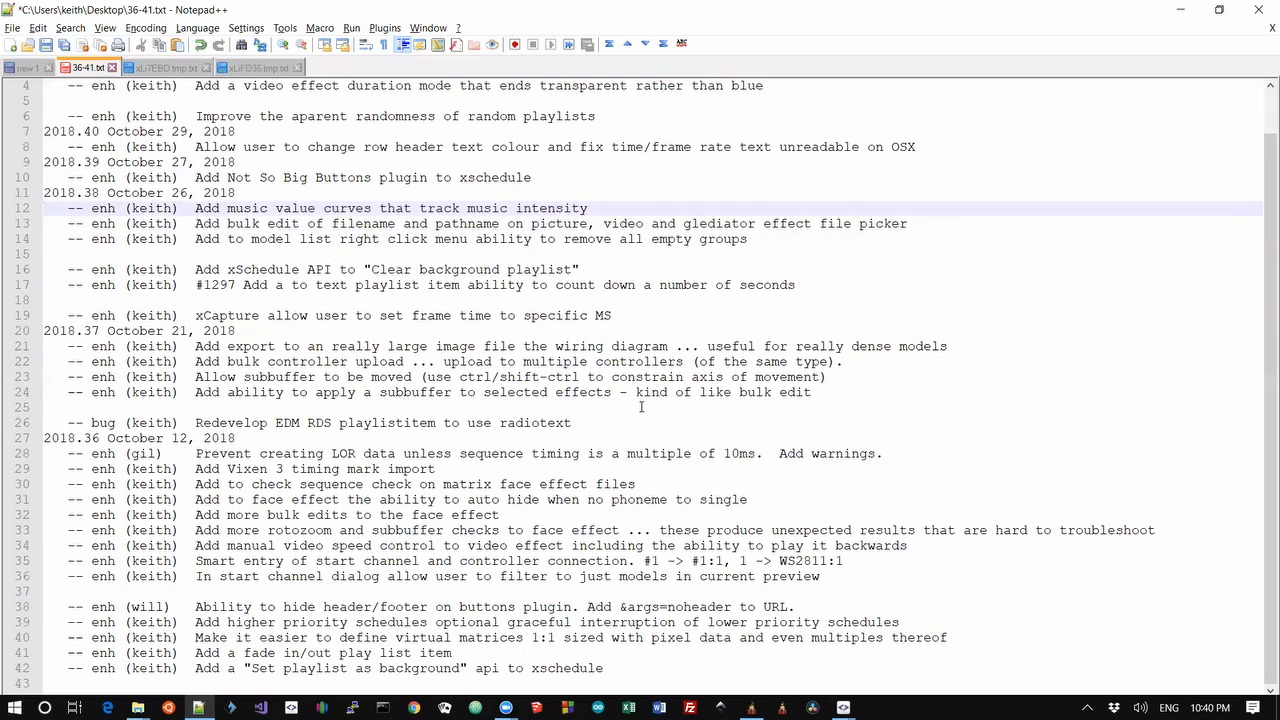
key(shift+Down)
key(Down)
key(Up)
key(Up)
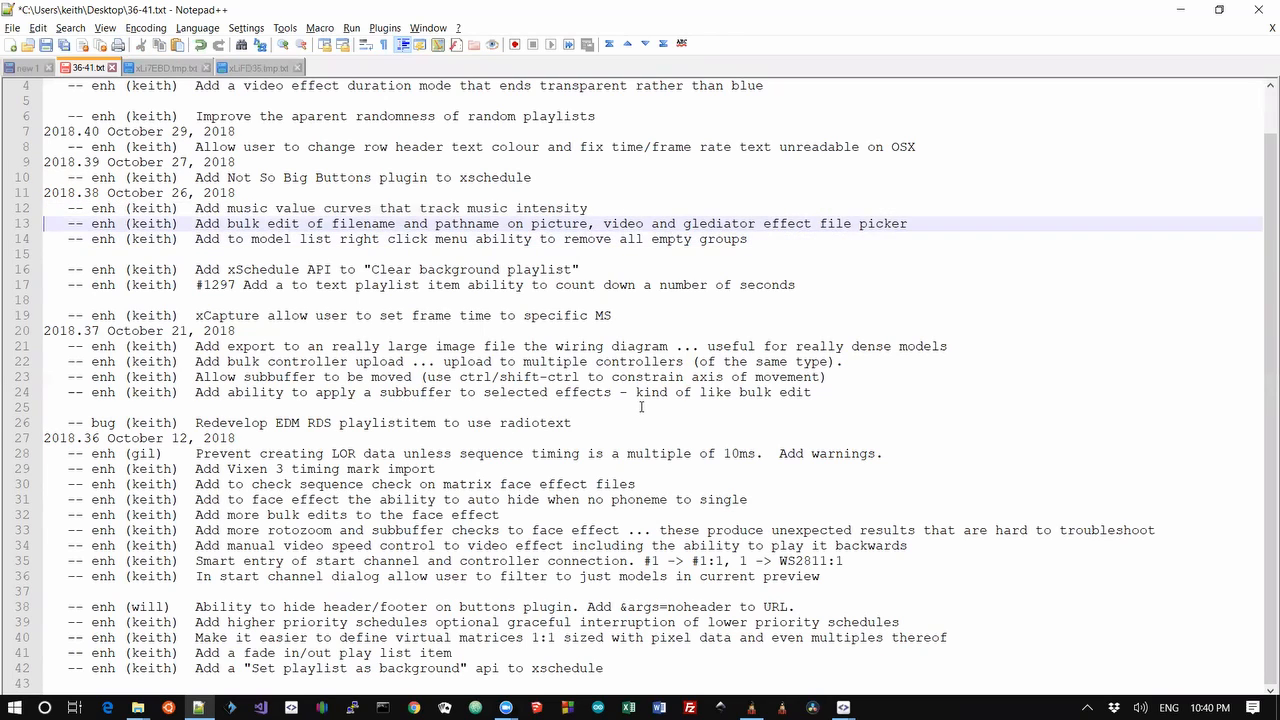
key(shift+Down)
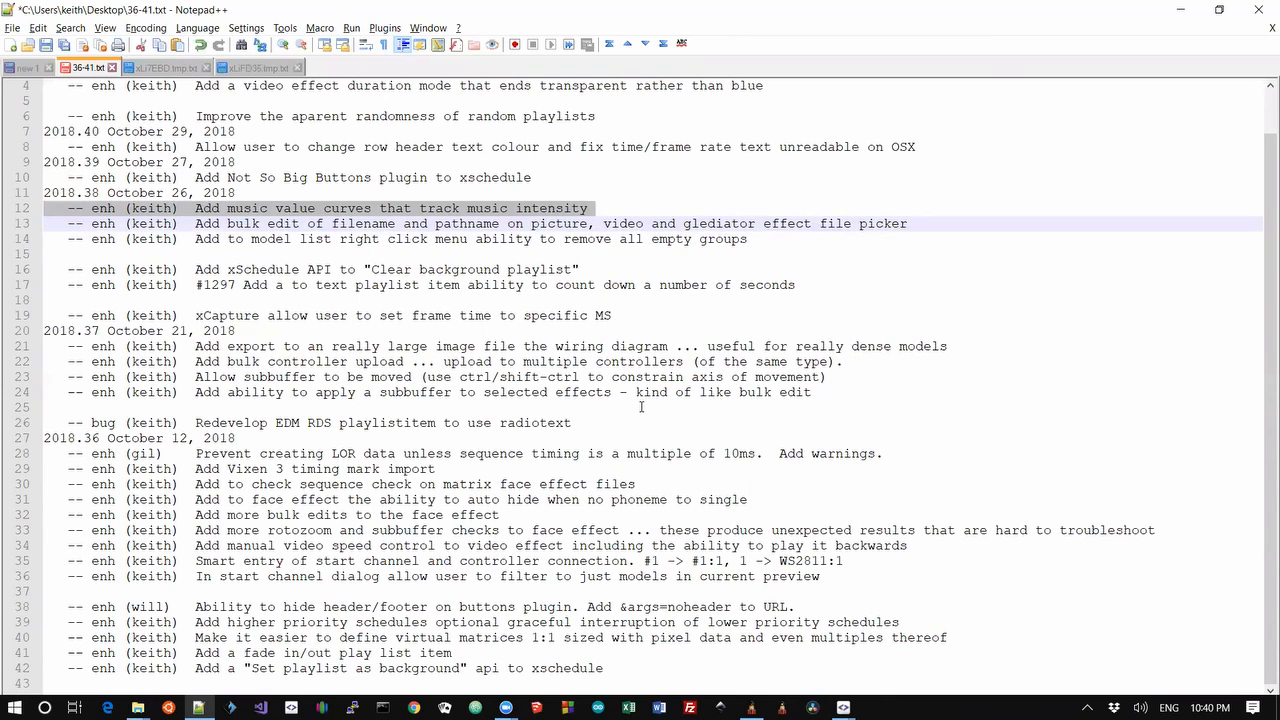
key(Down)
key(Up)
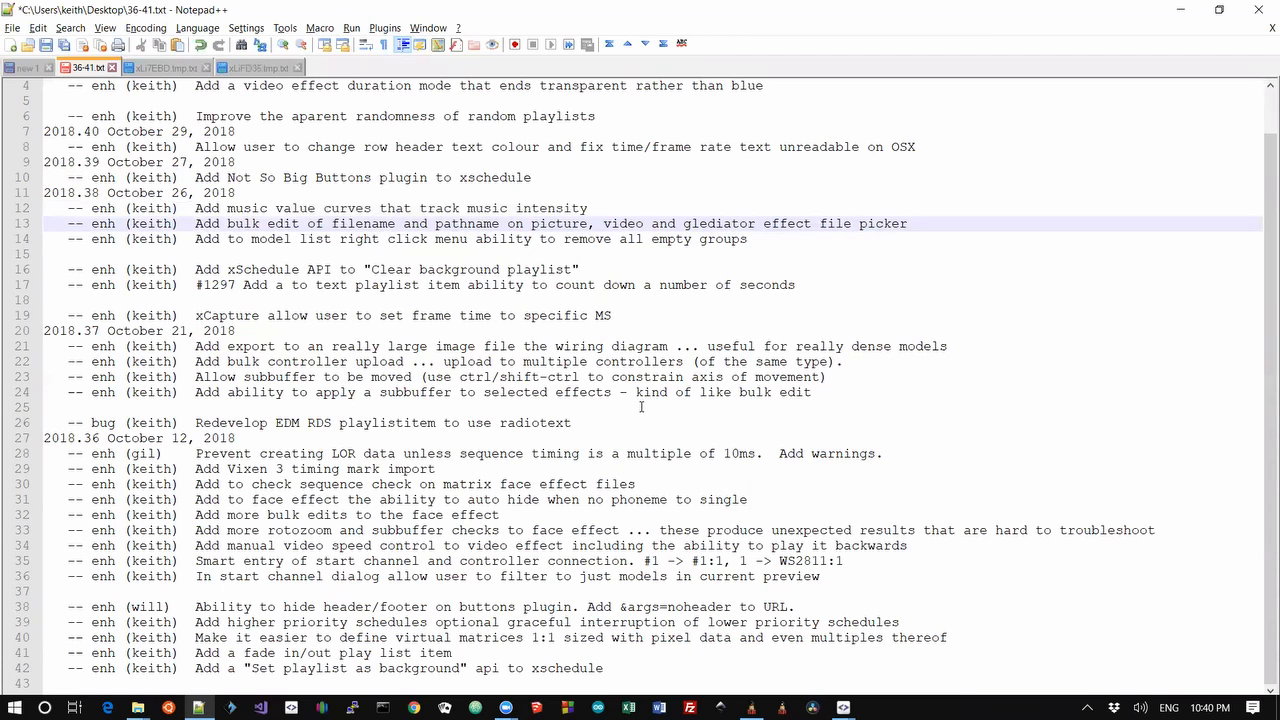
key(shift+Down)
Switch back to xLights and place a Pictures effect on the Matrix row from about 12 s to 13 s.
key(alt+Tab)
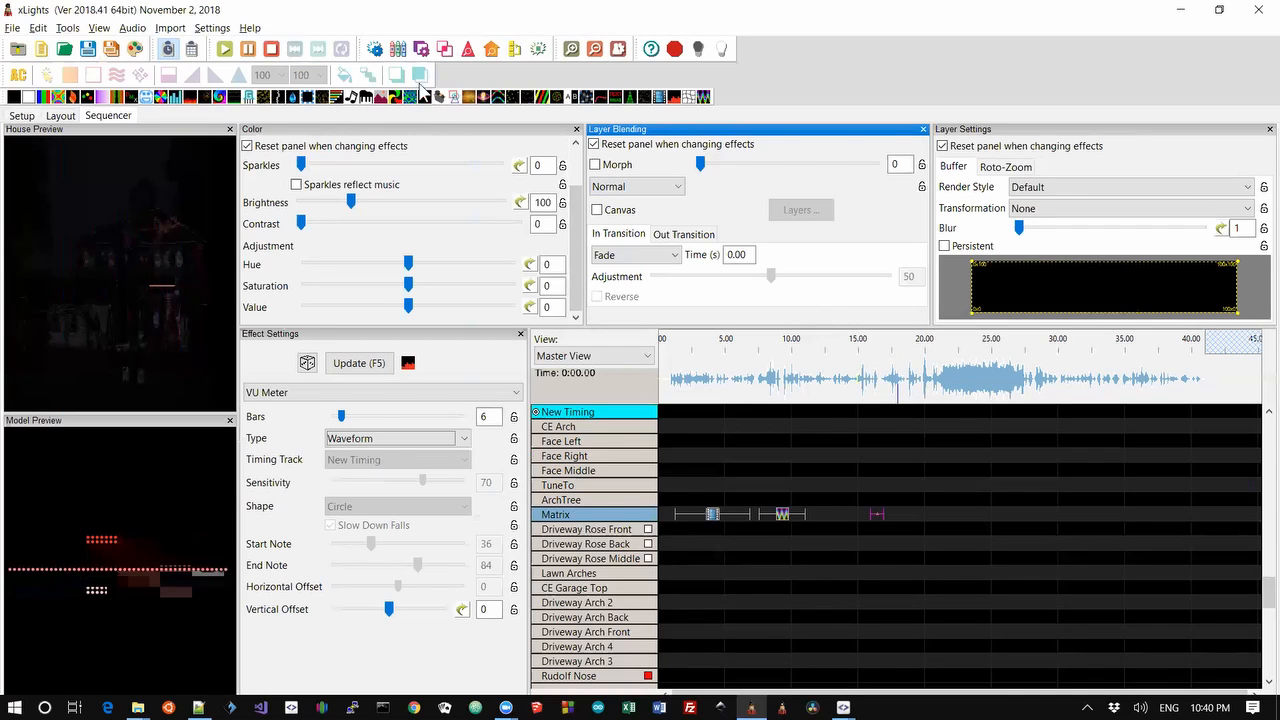
drag(368, 97, 824, 518)
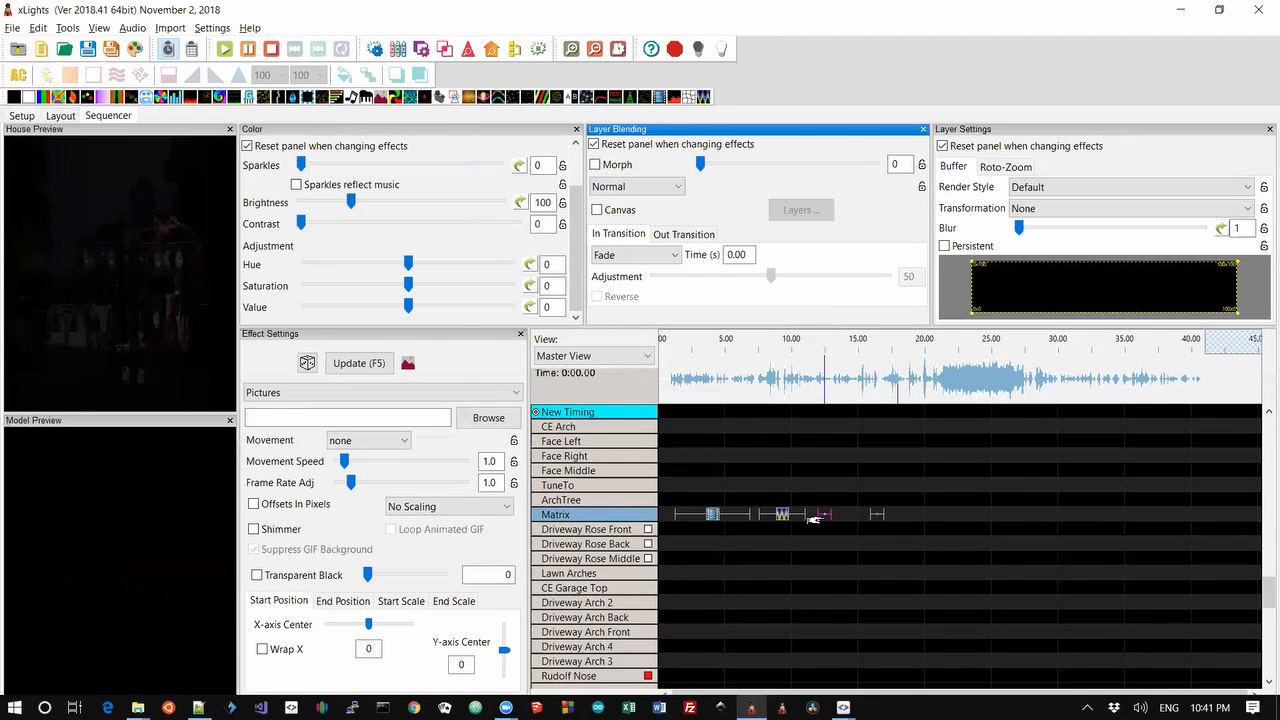
Load animated-santa-claus-image-0114.gif from the Home\Images folder into the Pictures effect.
click(488, 418)
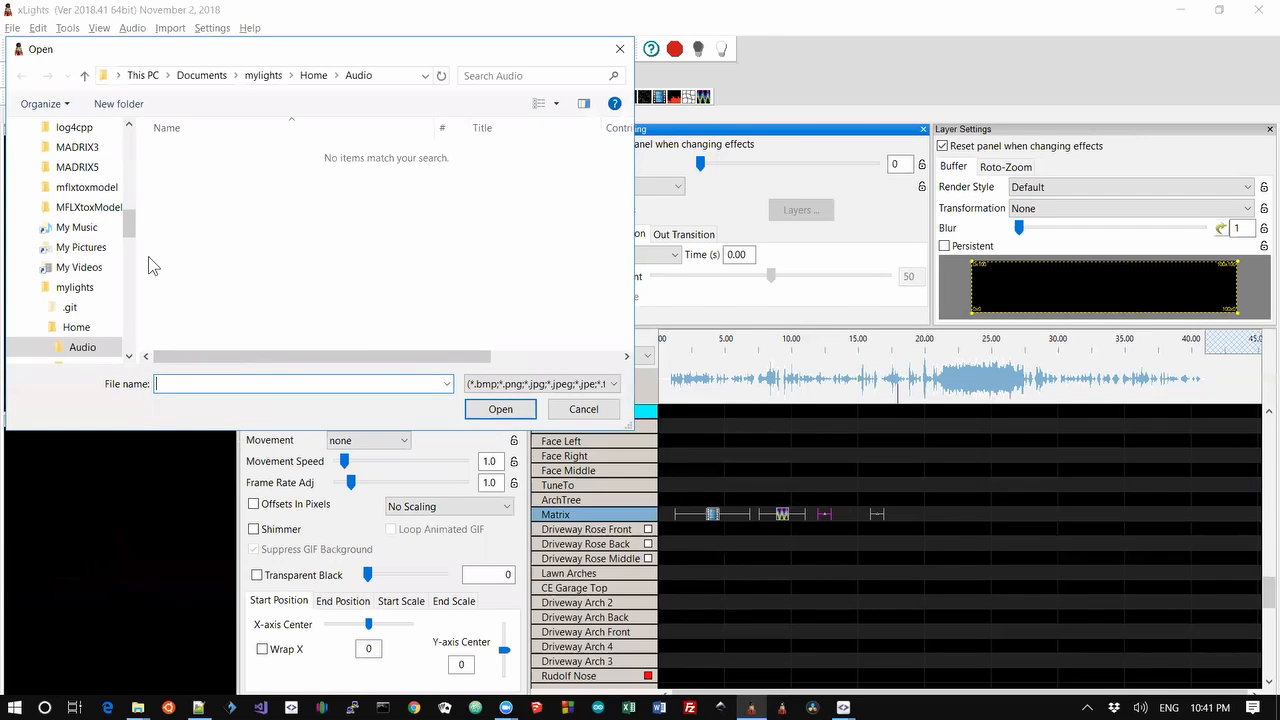
click(76, 327)
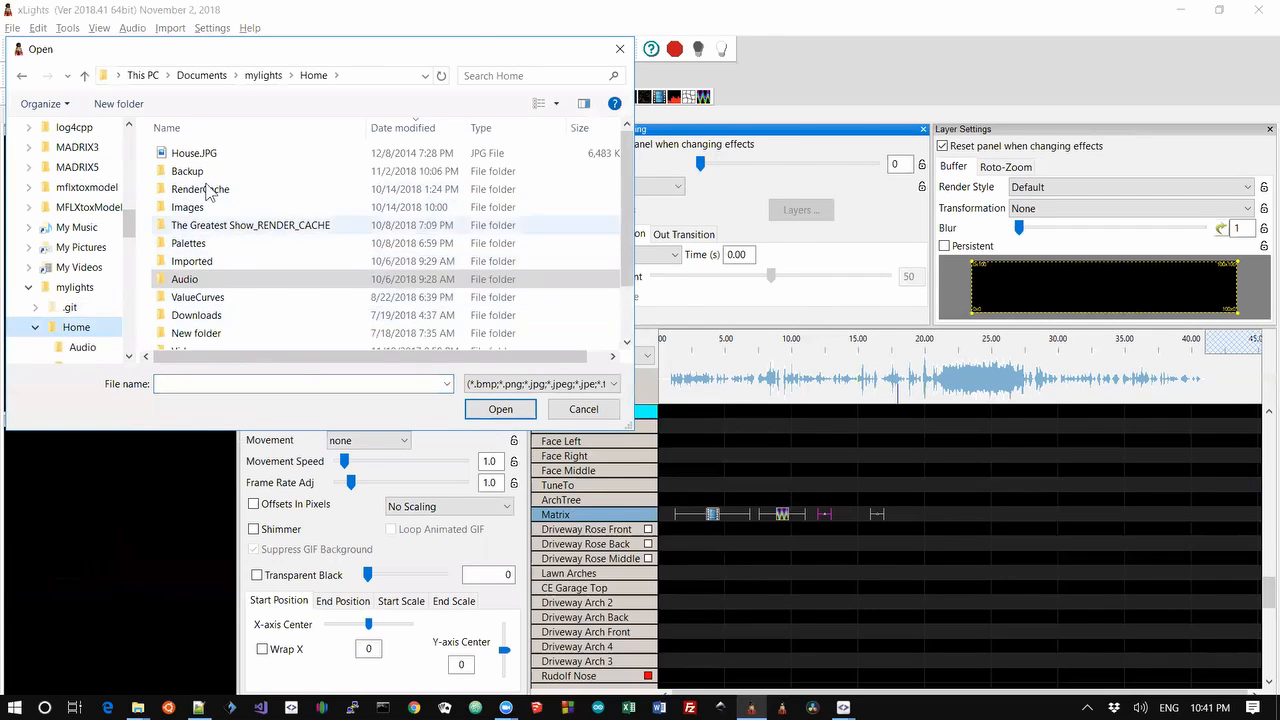
click(199, 209)
double_click(199, 208)
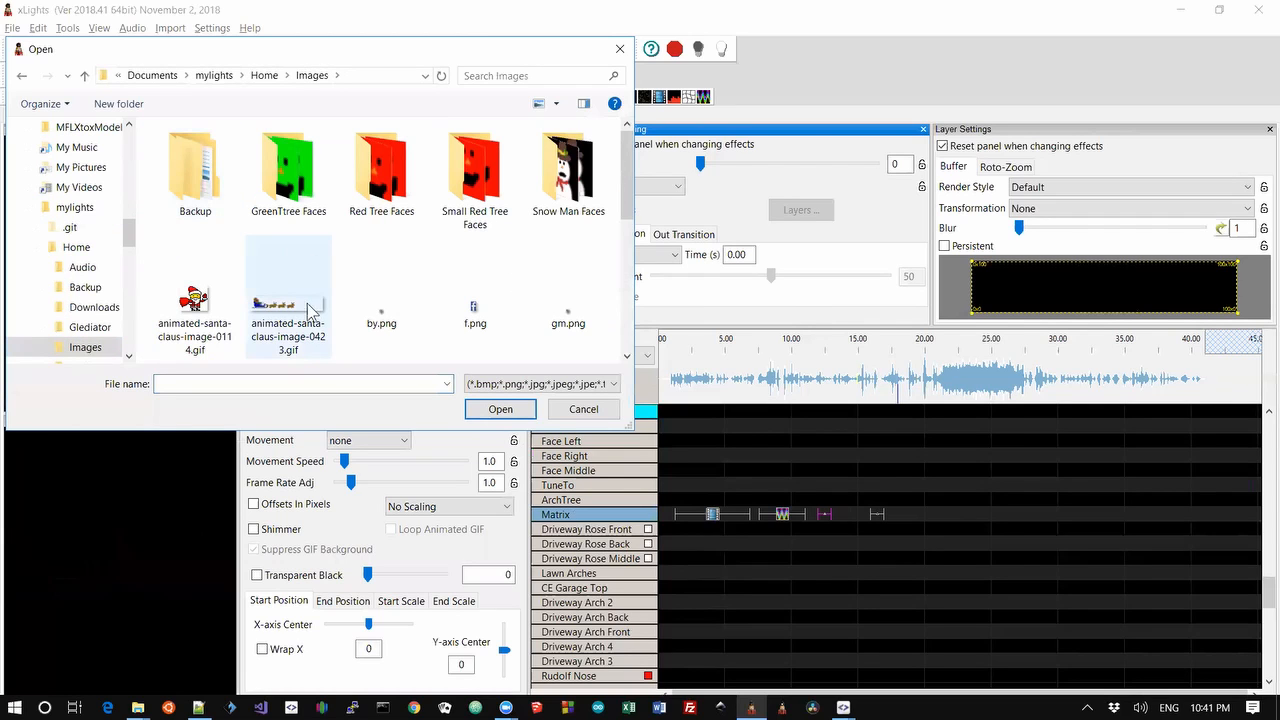
click(228, 312)
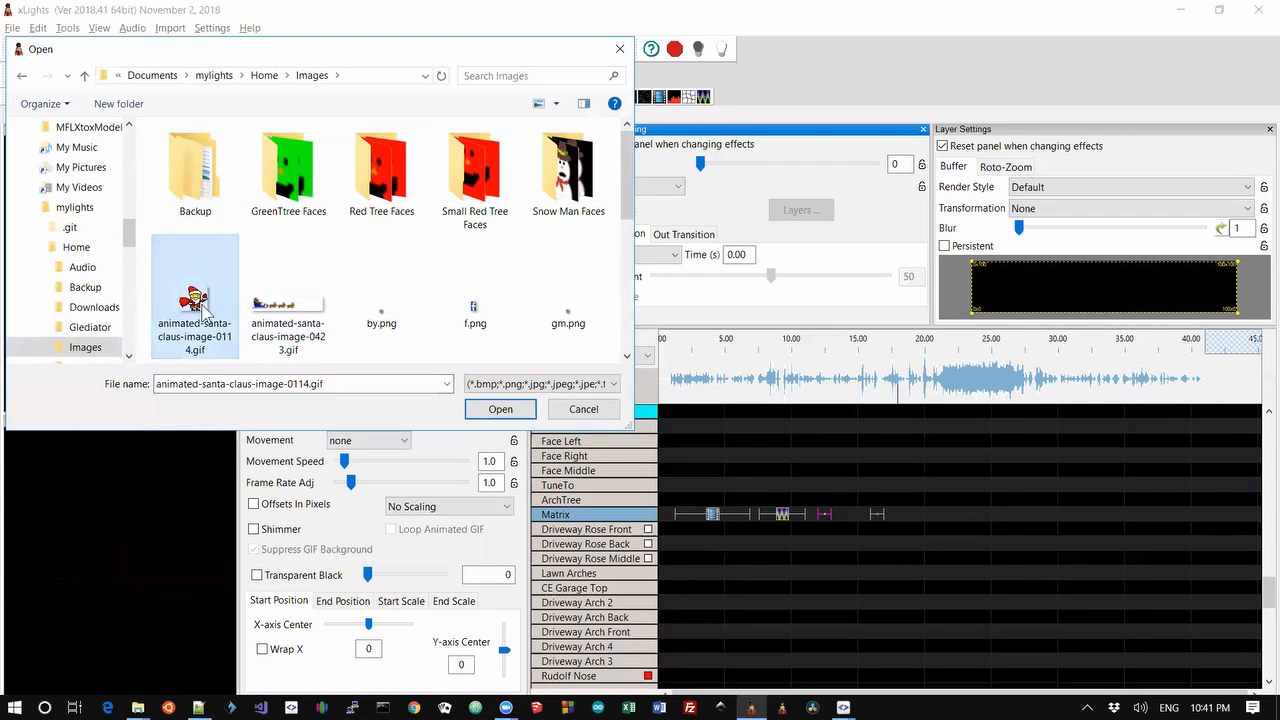
click(520, 412)
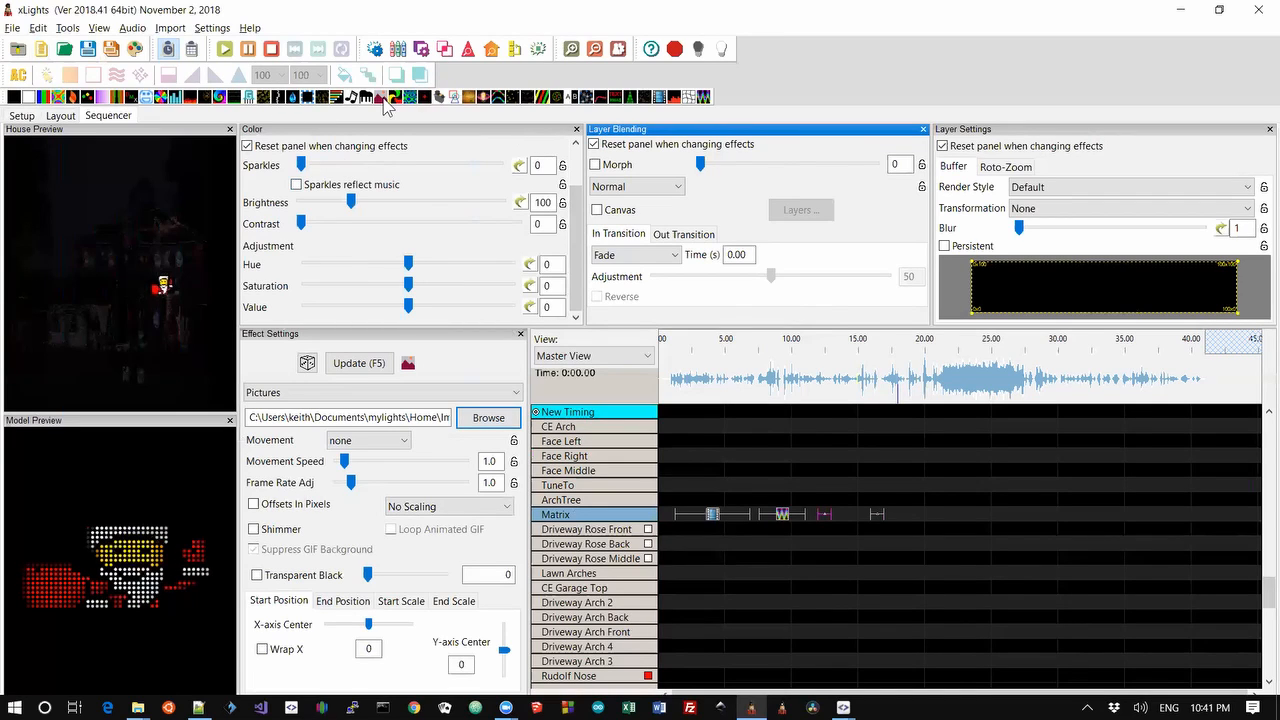
Place a second Pictures effect on the Matrix row from about 13.5 s to 14.5 s.
drag(383, 98, 758, 355)
drag(880, 500, 838, 514)
click(845, 514)
click(856, 514)
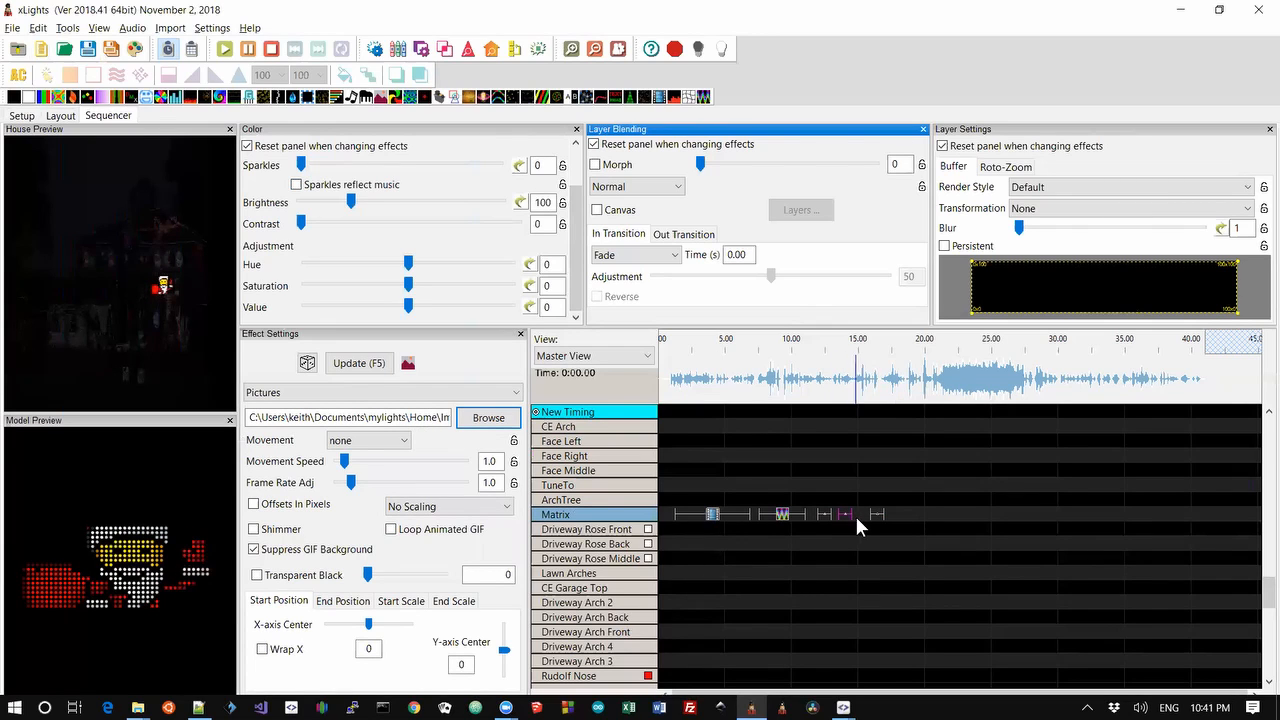
Select both Pictures effects on the Matrix row and bulk edit their filename to f.png from the Images folder.
click(830, 516)
drag(831, 517, 819, 515)
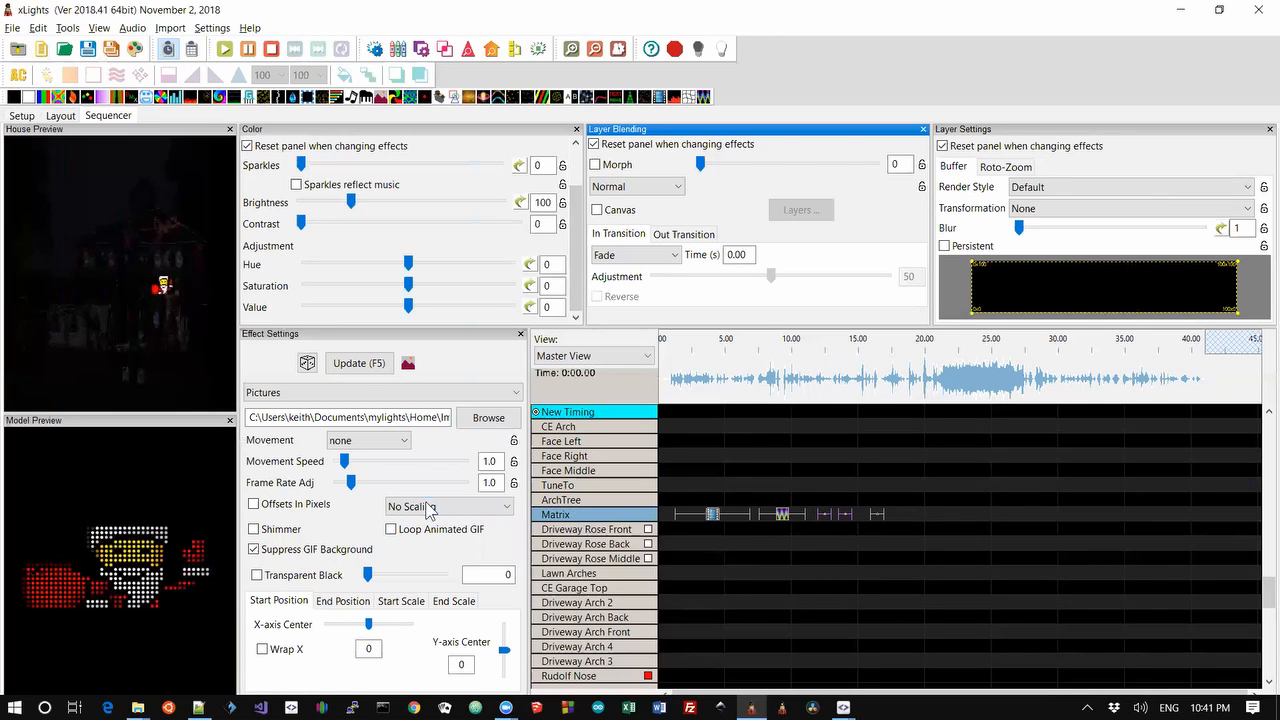
right_click(370, 421)
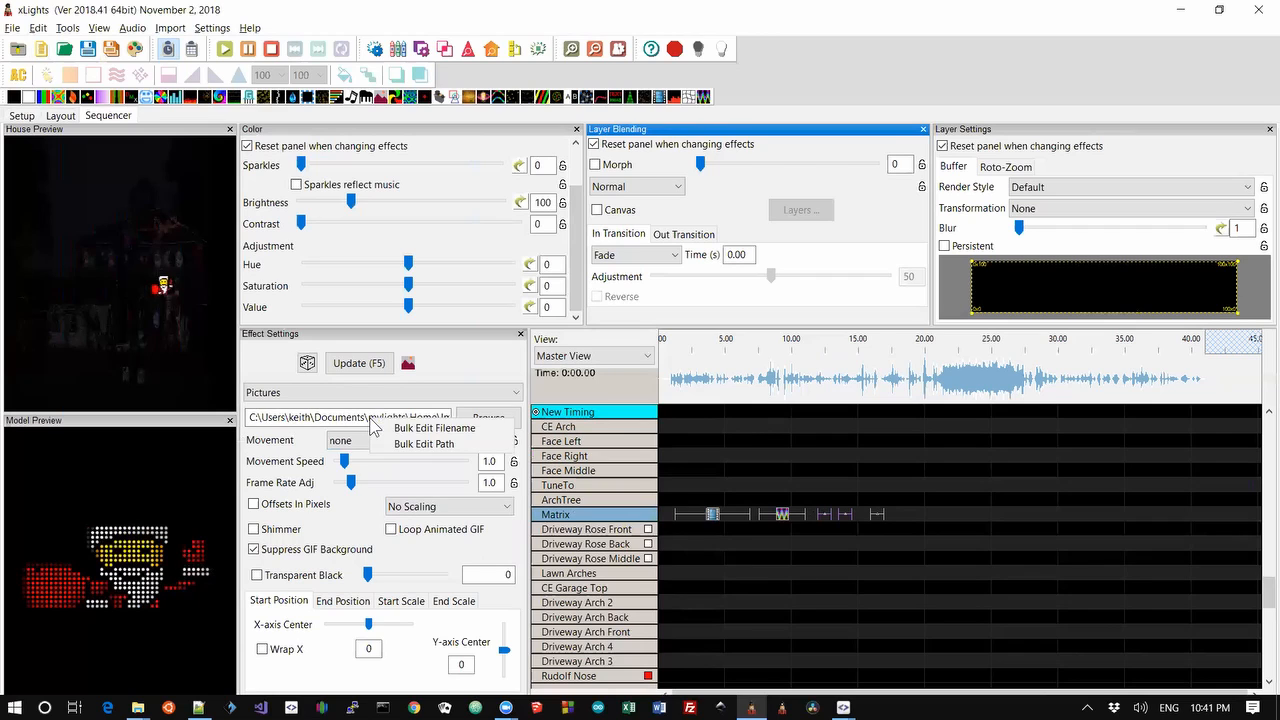
click(420, 428)
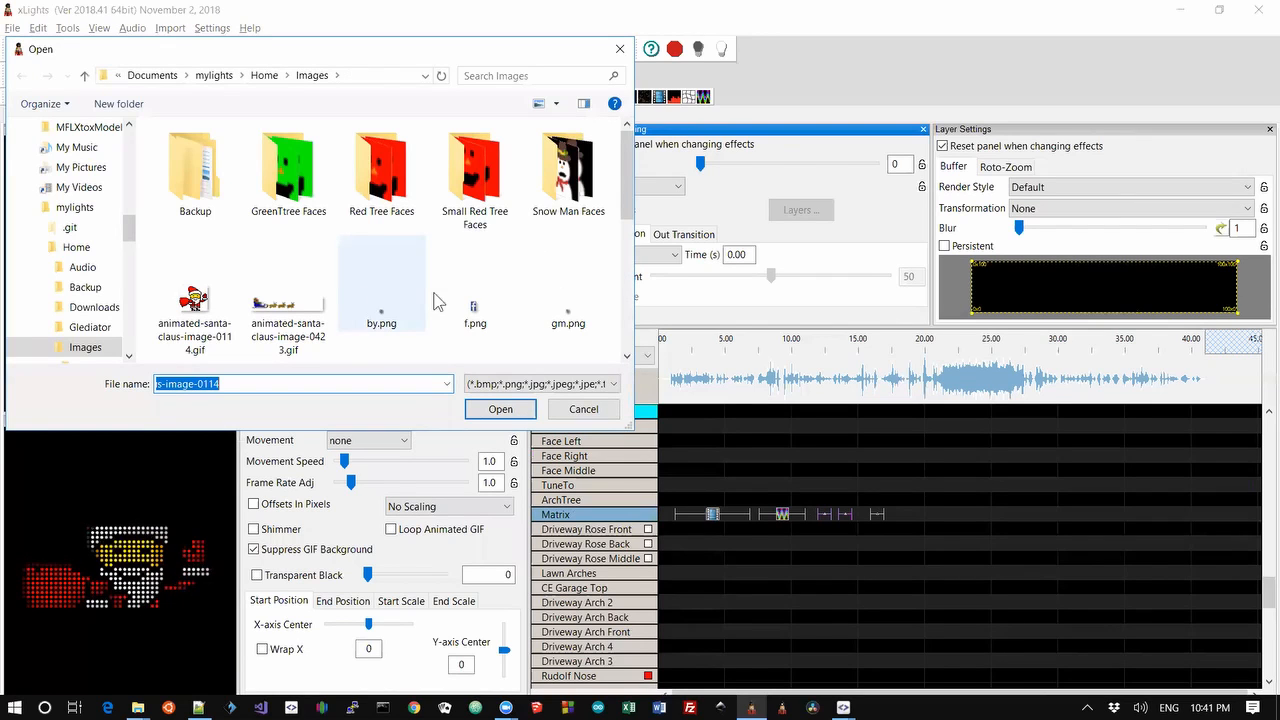
click(481, 302)
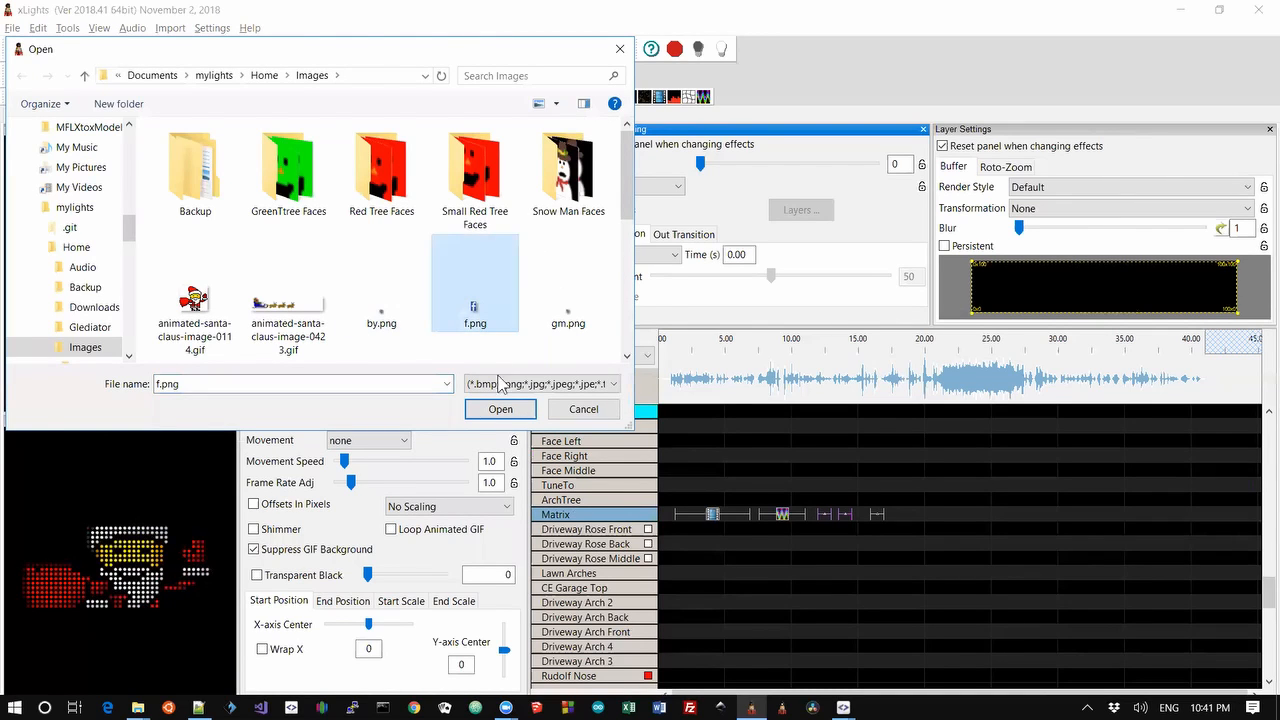
Load f.png from the Images folder into the picture effect on the Matrix row.
click(490, 412)
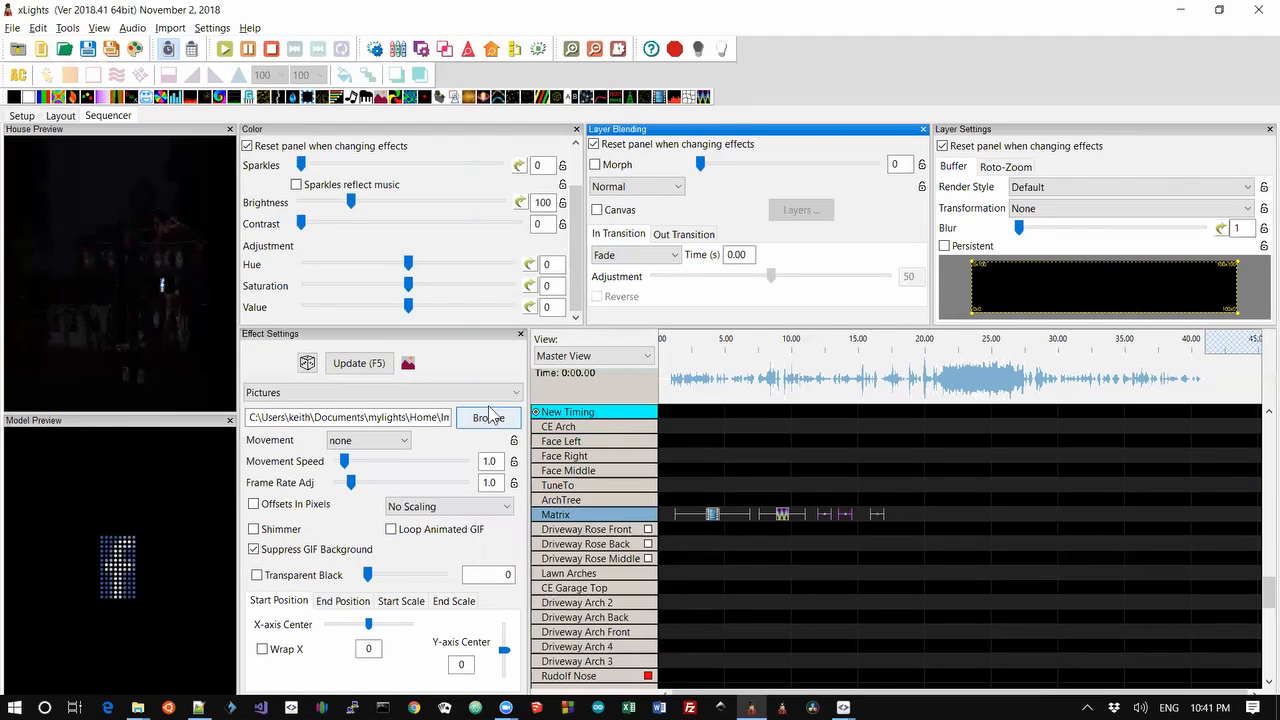
Bulk edit the path of the two short picture effects on the Matrix row to the mylights Home folder.
click(864, 540)
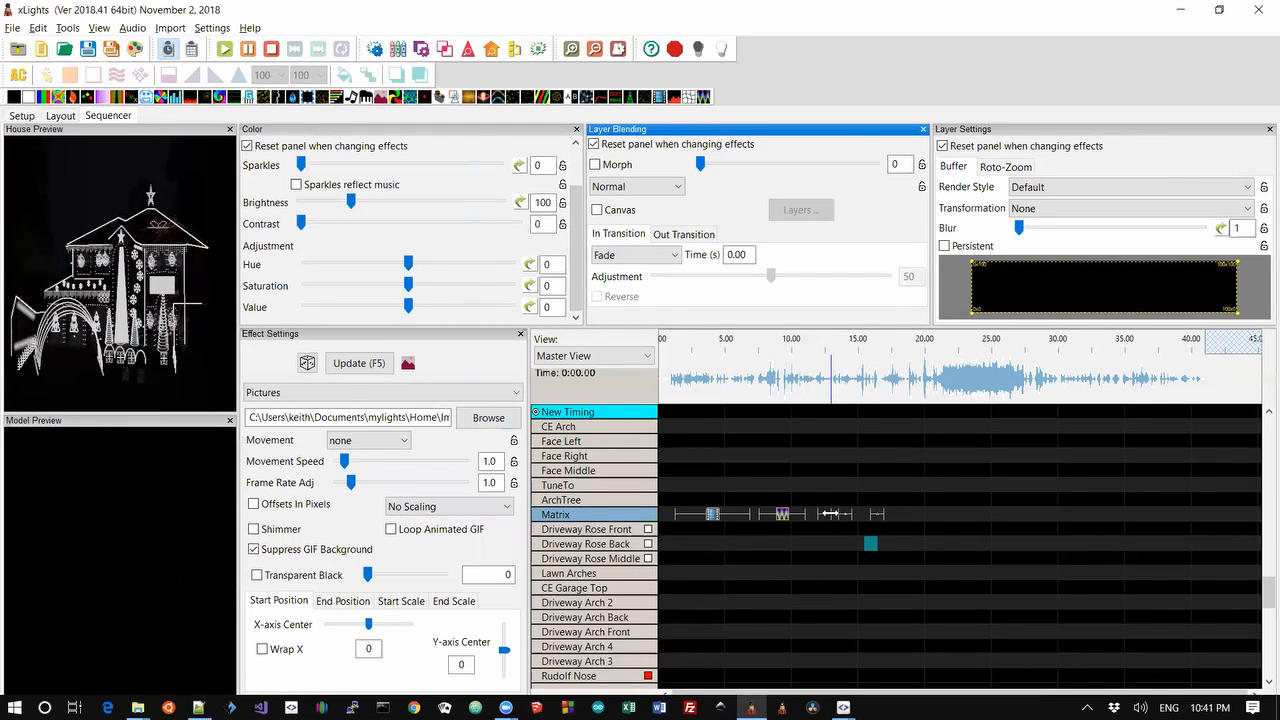
click(836, 513)
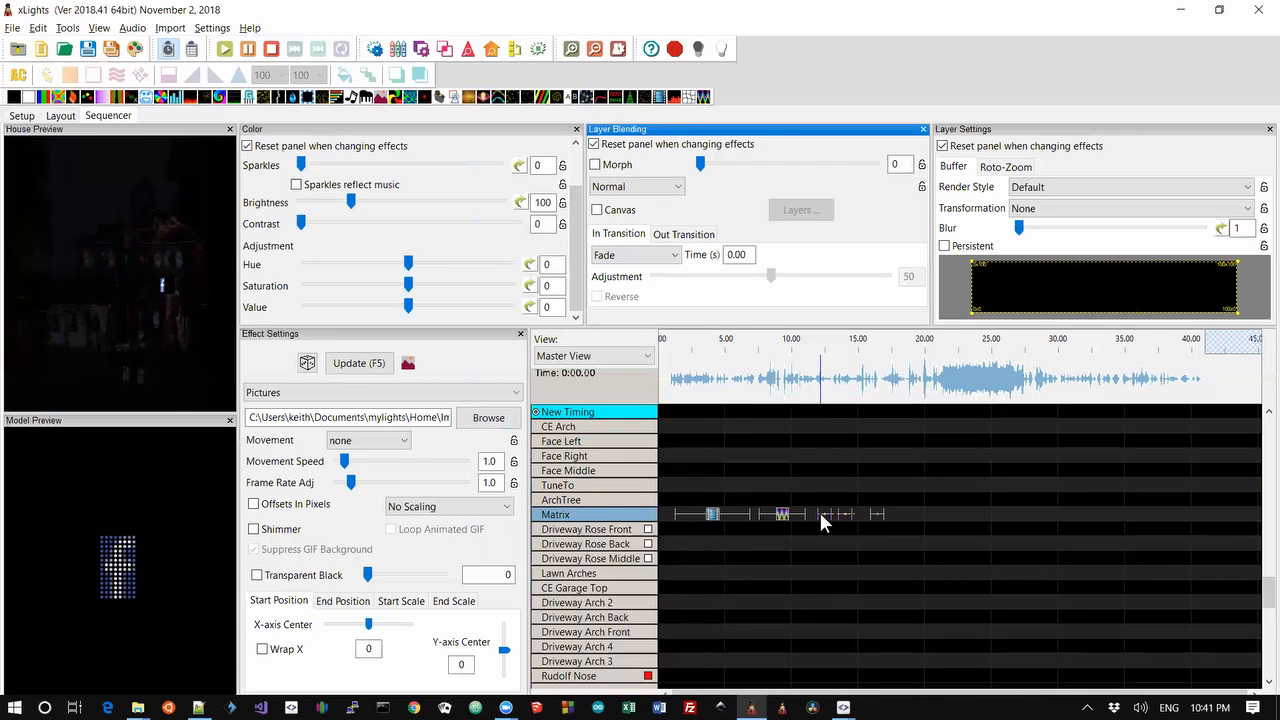
right_click(352, 441)
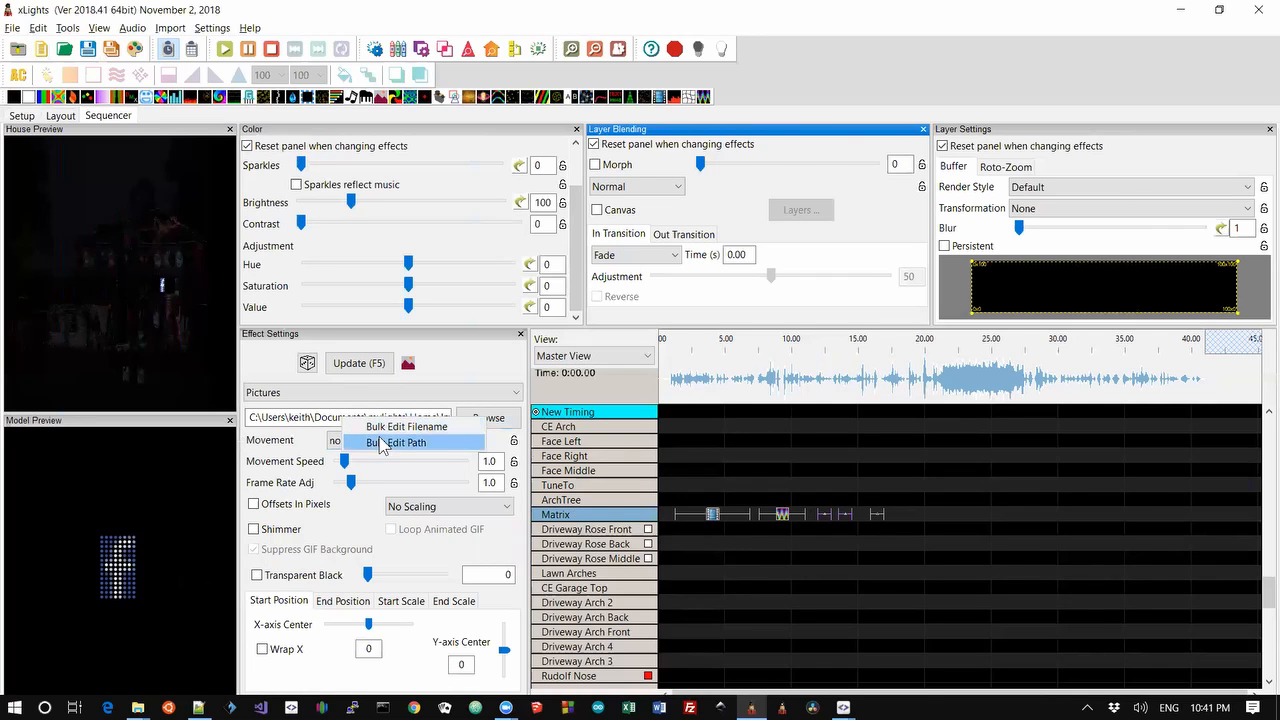
click(375, 441)
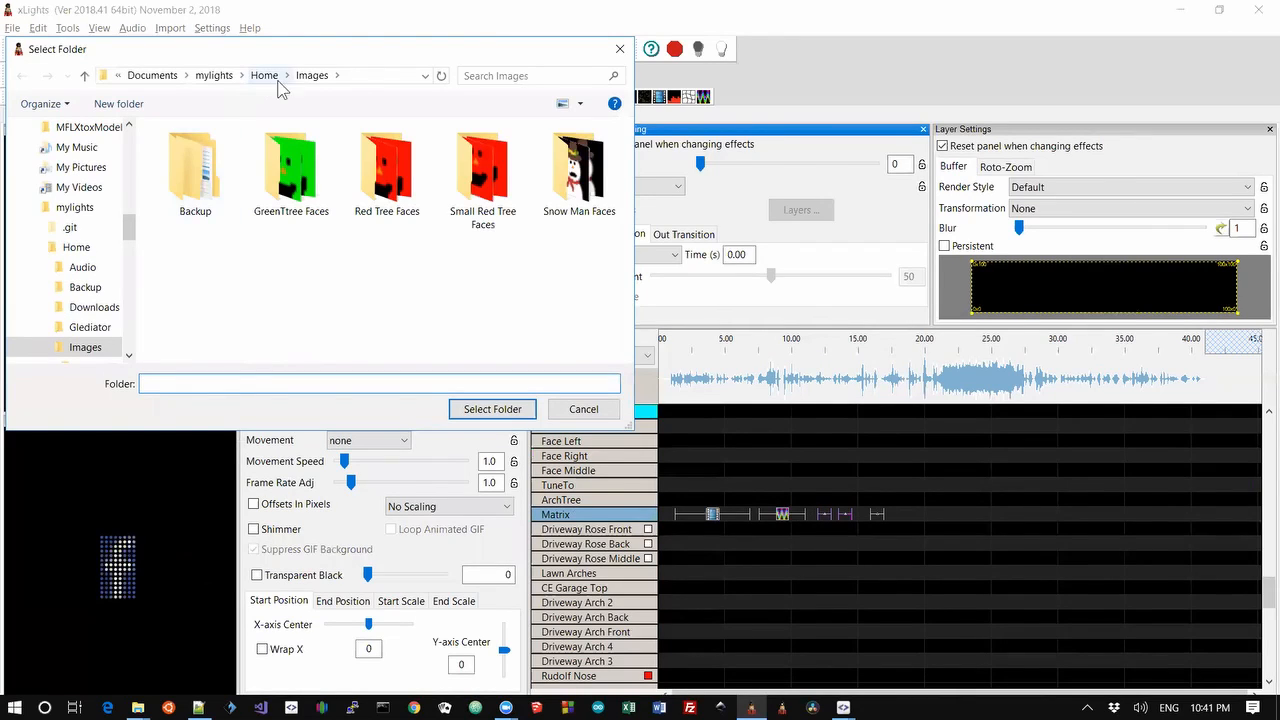
click(264, 75)
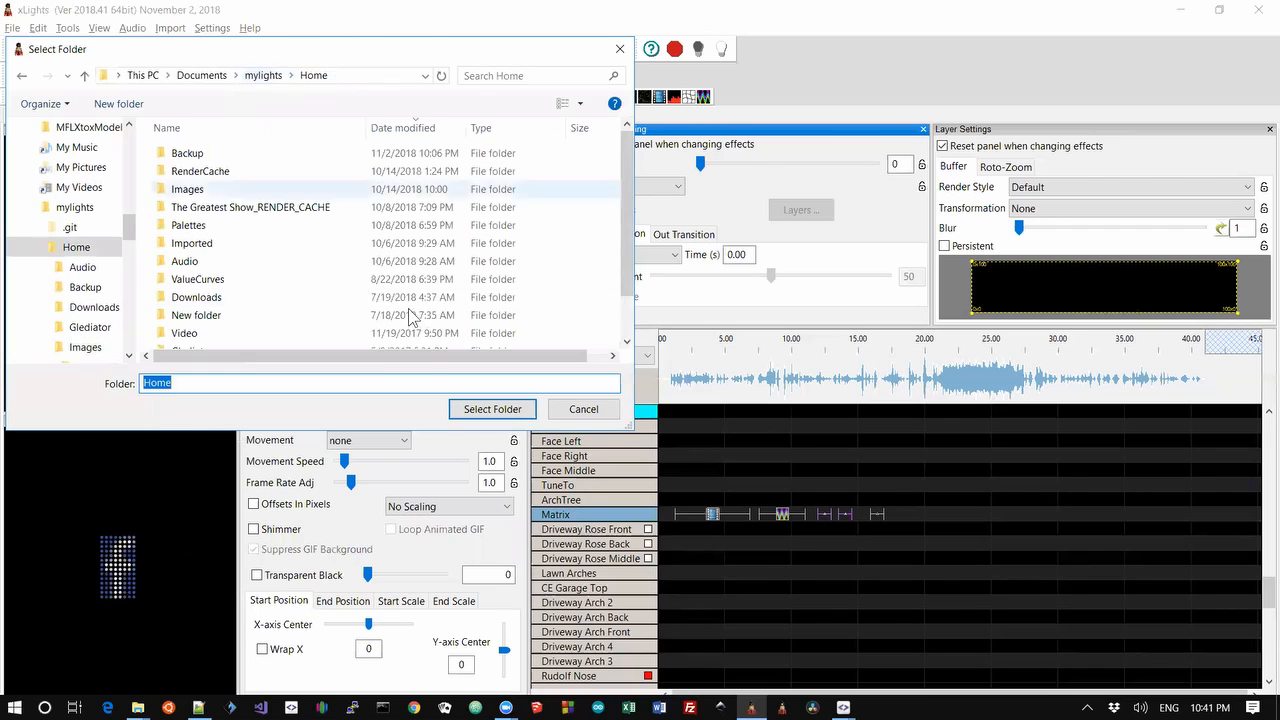
click(491, 409)
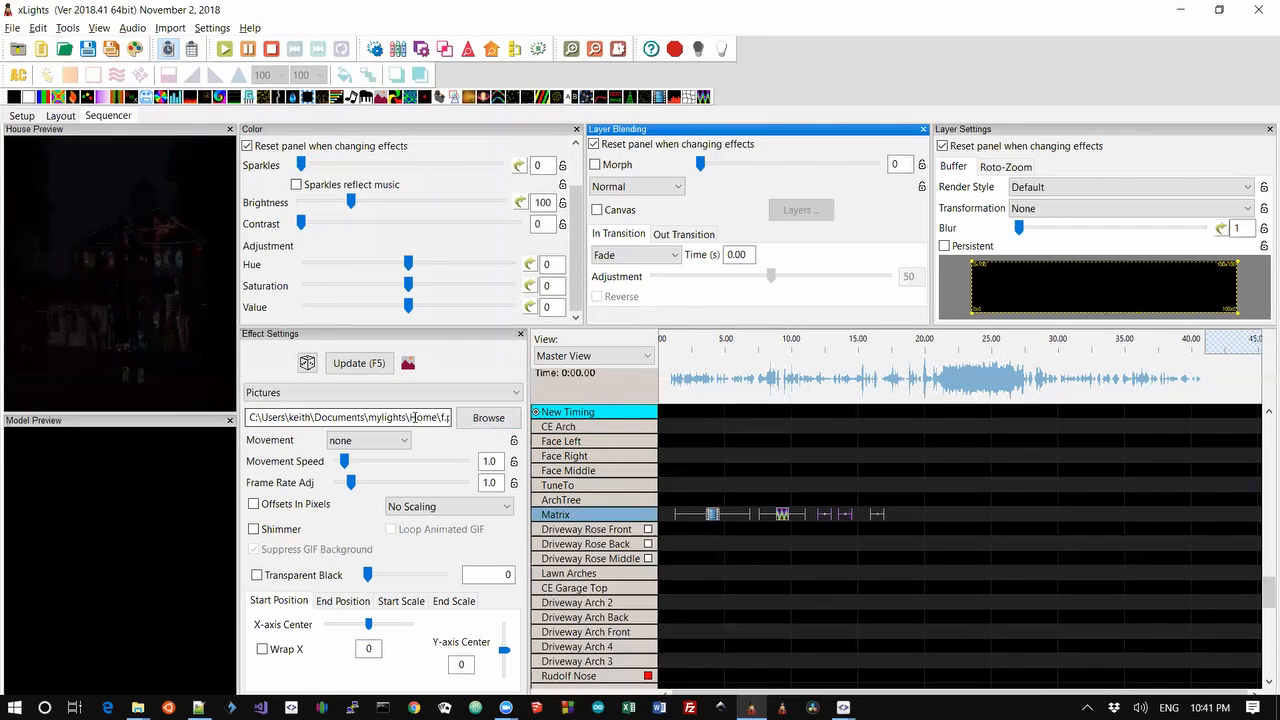
drag(431, 418, 466, 419)
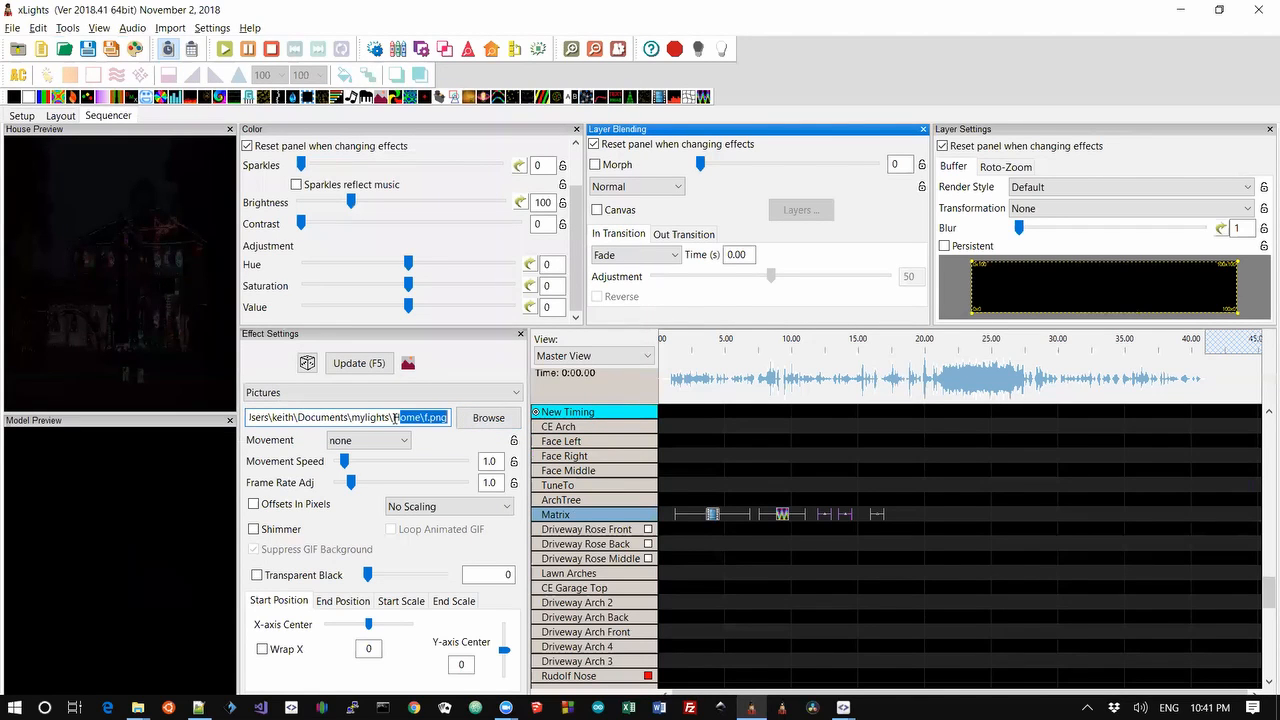
click(421, 418)
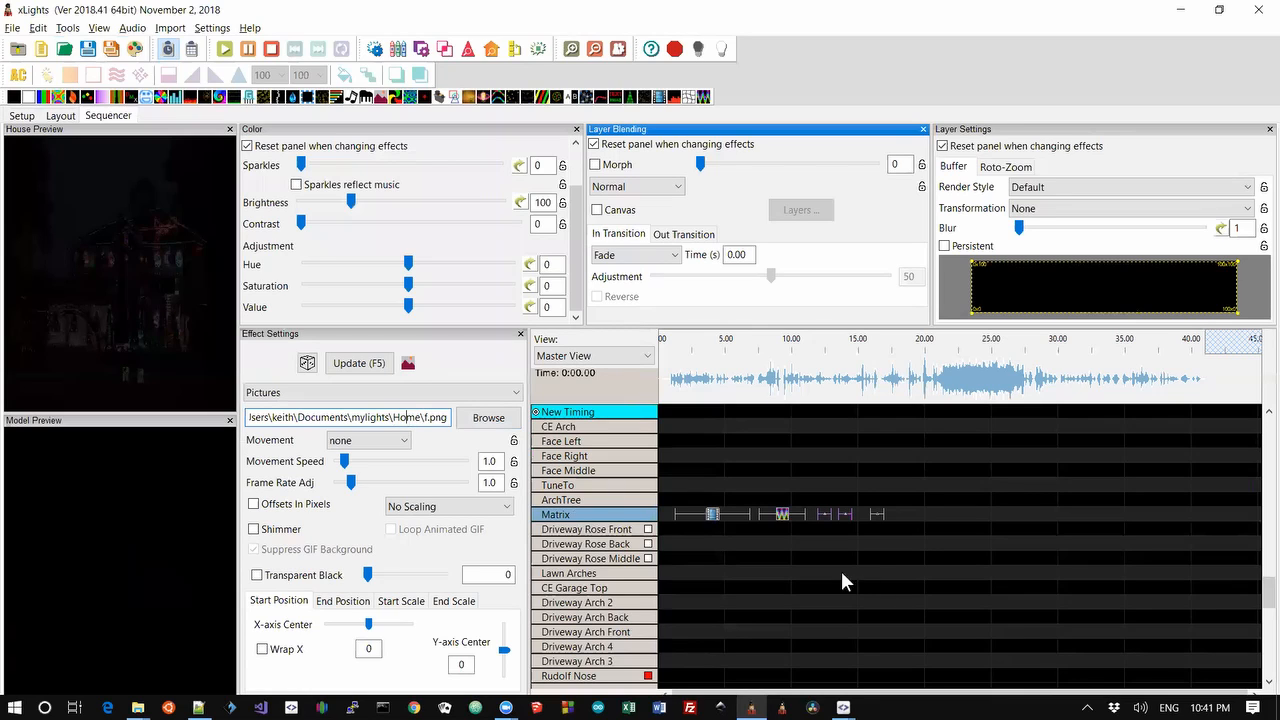
Change the file name of the picture effect at about 14 seconds on the Matrix row to gw.png.
click(850, 514)
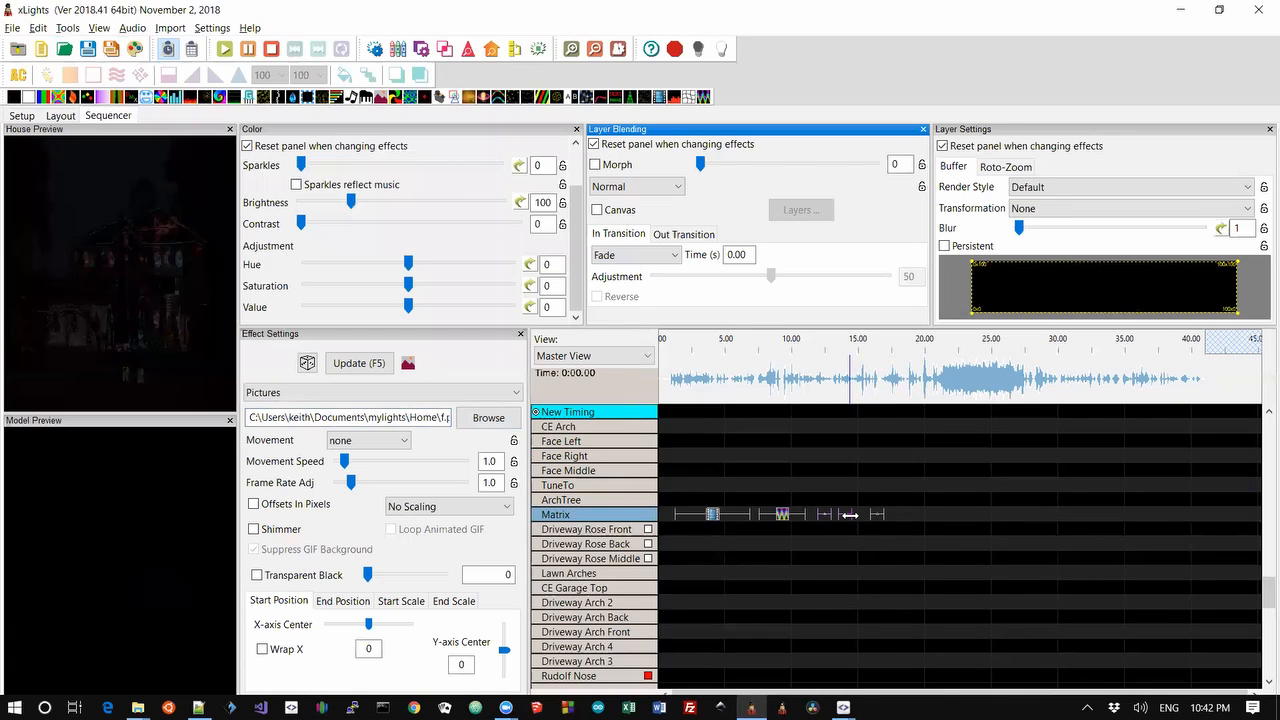
click(497, 422)
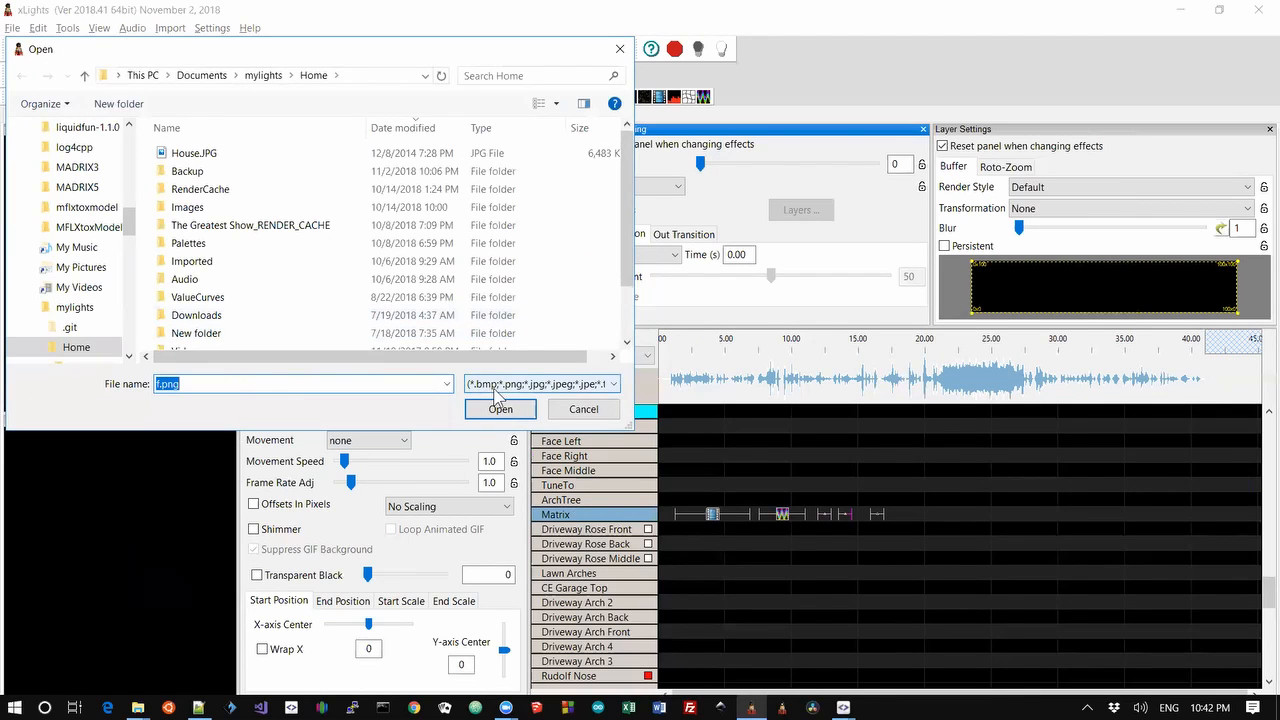
click(500, 409)
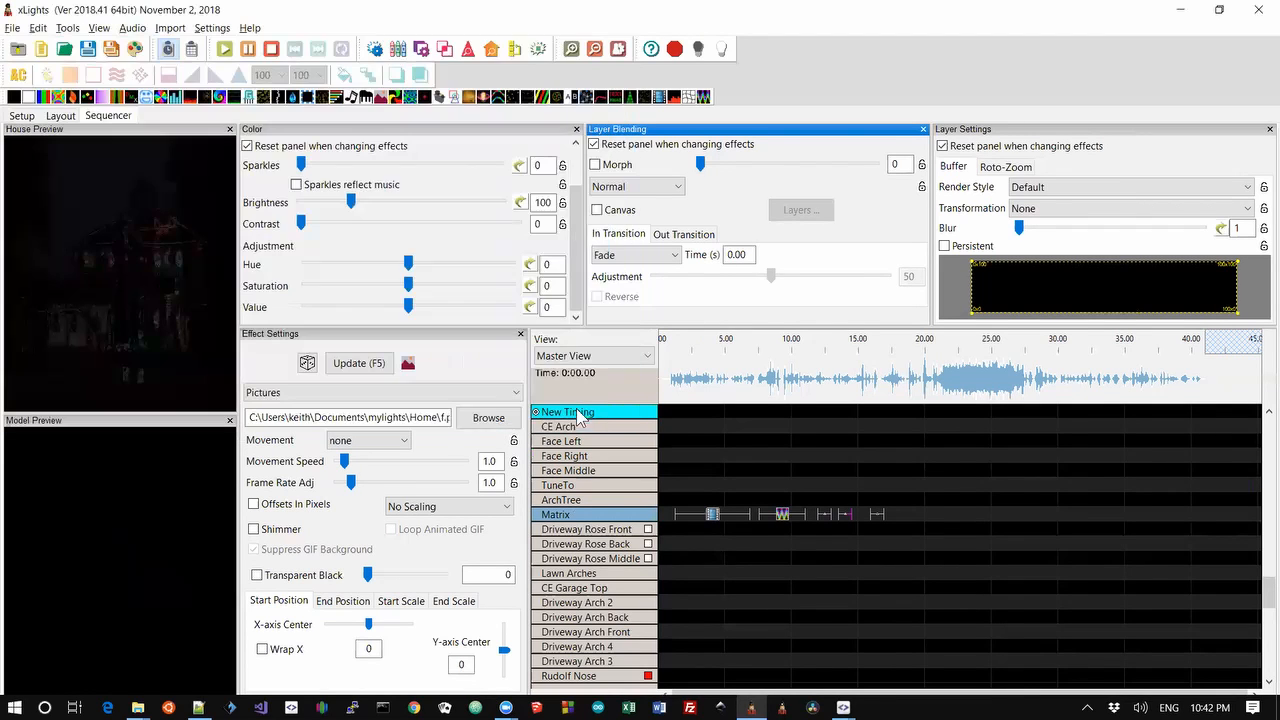
click(422, 418)
key(End)
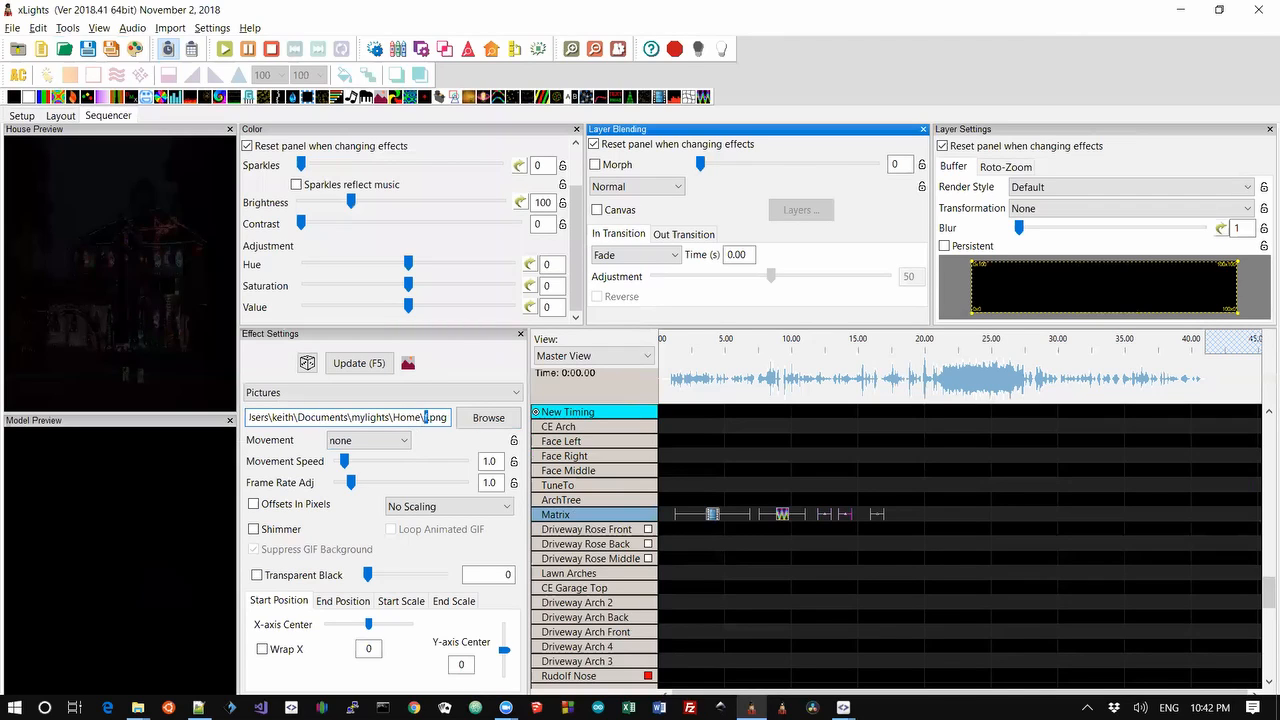
Select both short picture effects on the Matrix row and bulk edit their path to the Images folder.
click(863, 555)
drag(864, 517, 810, 514)
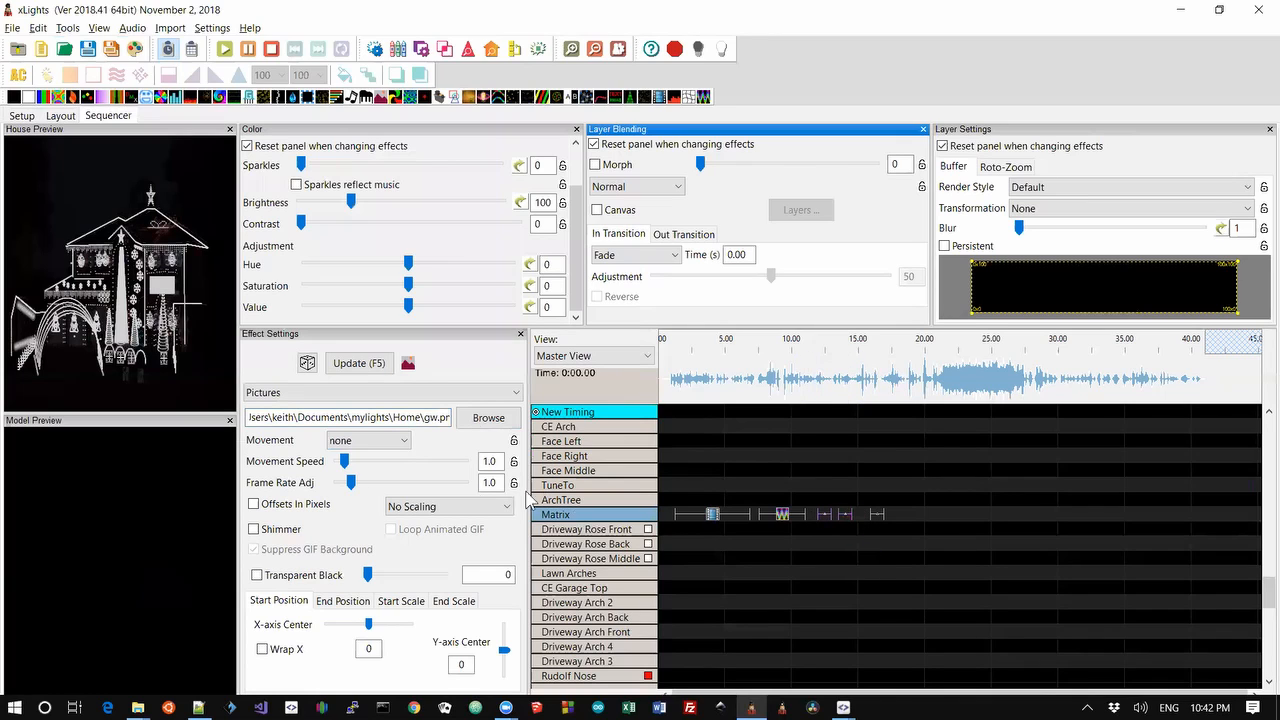
right_click(356, 414)
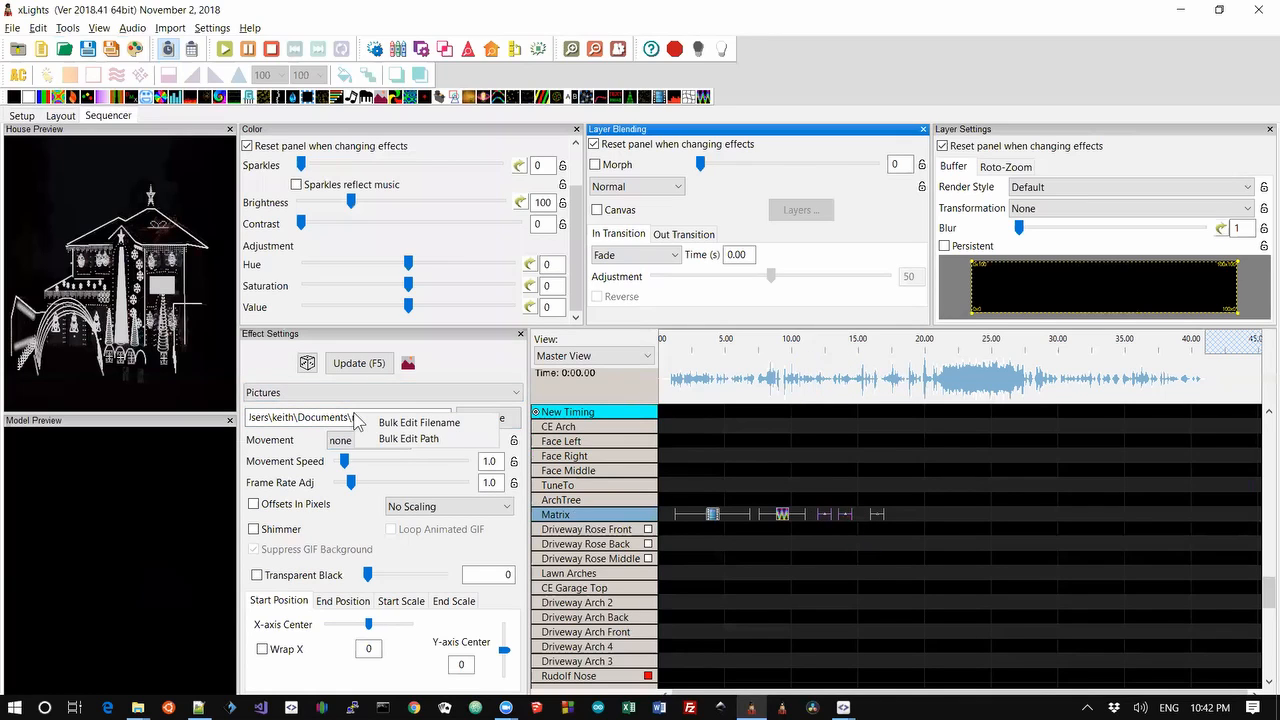
click(408, 438)
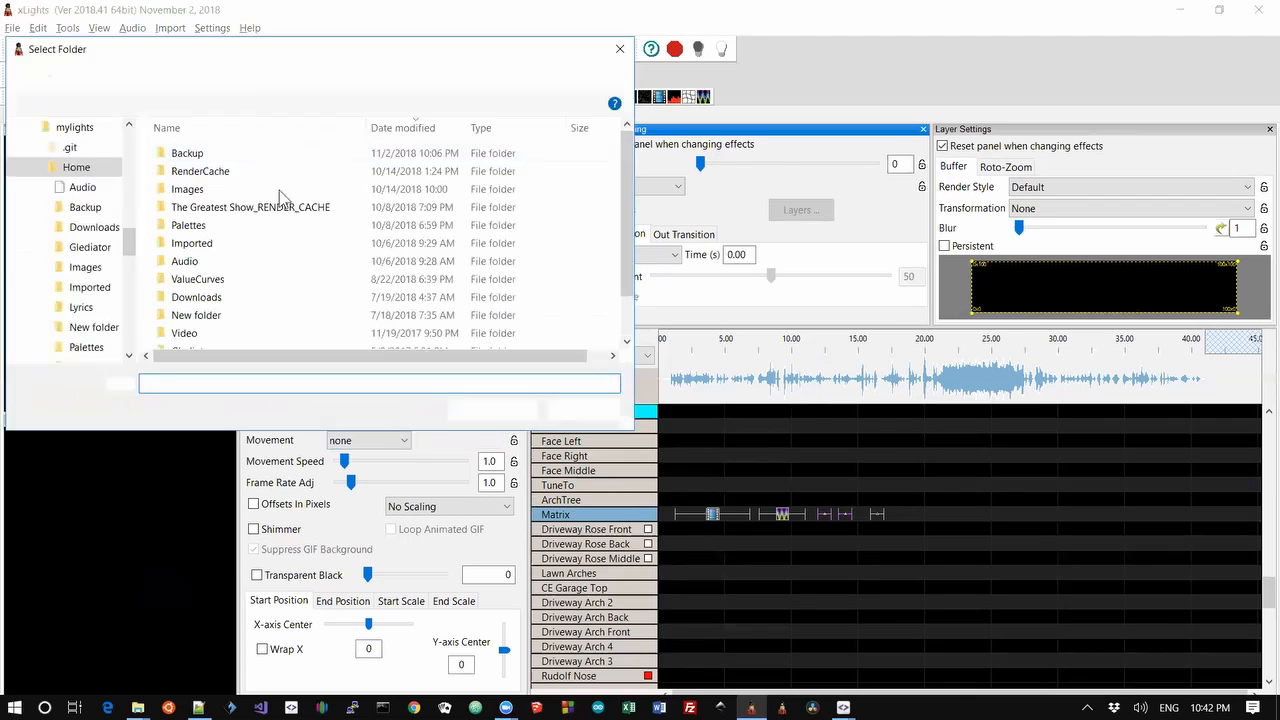
click(205, 189)
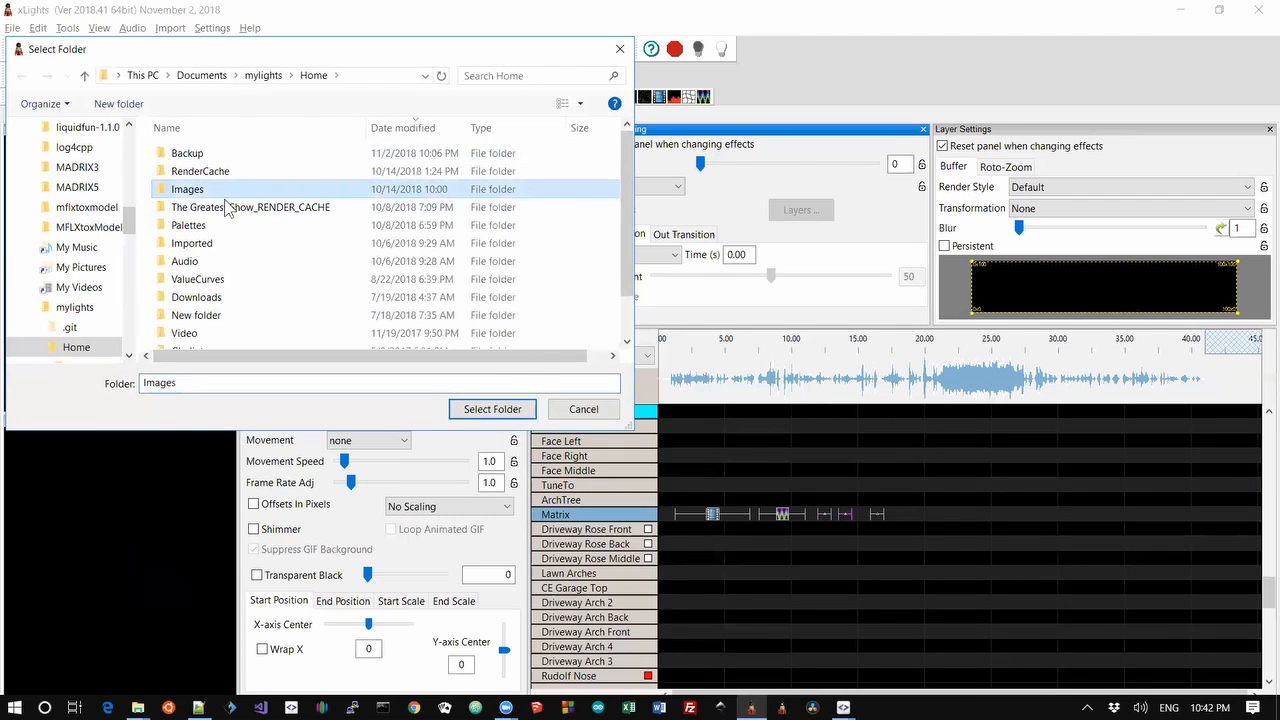
click(529, 410)
Check the picture file path of each of the two short effects on the Matrix row.
click(805, 557)
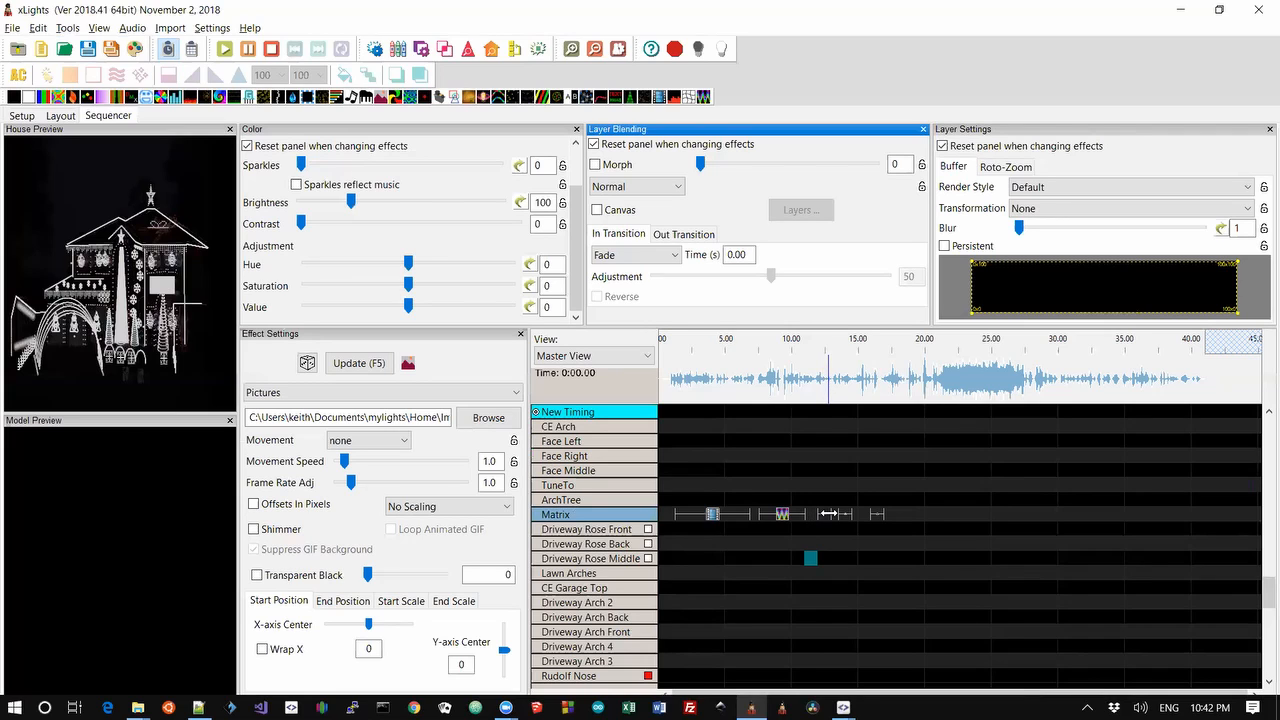
click(828, 513)
drag(428, 417, 470, 425)
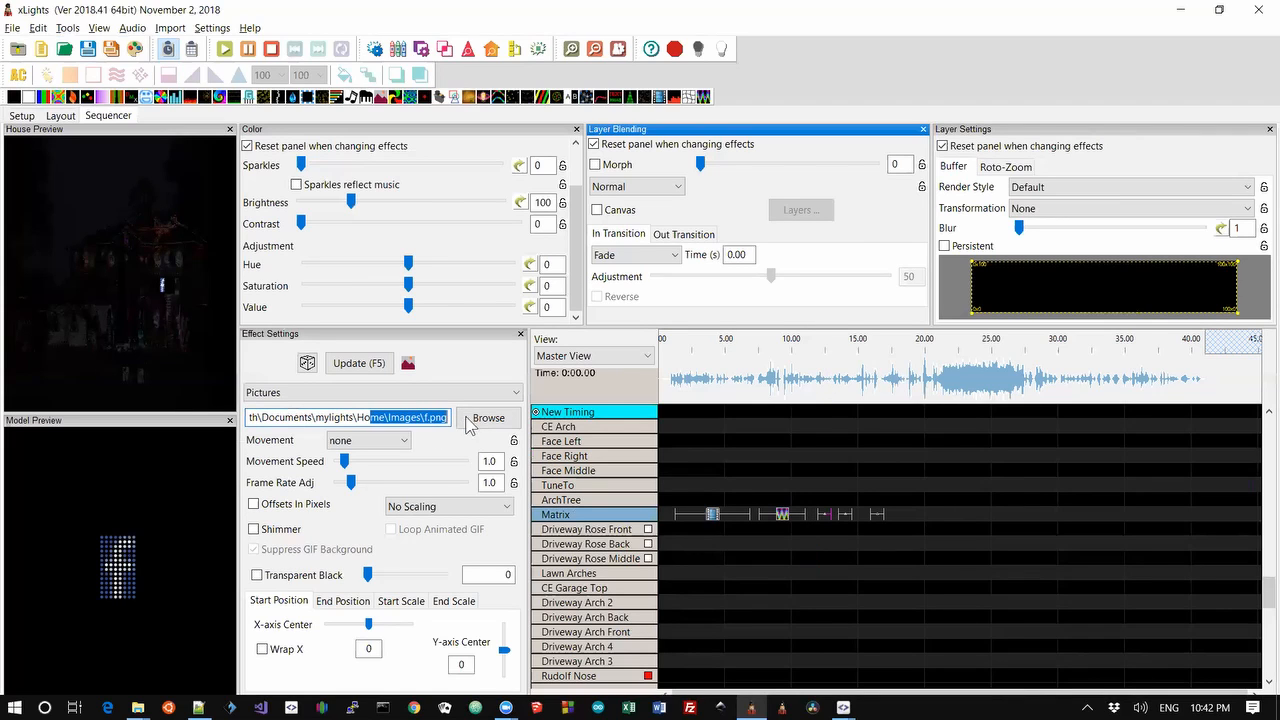
click(833, 547)
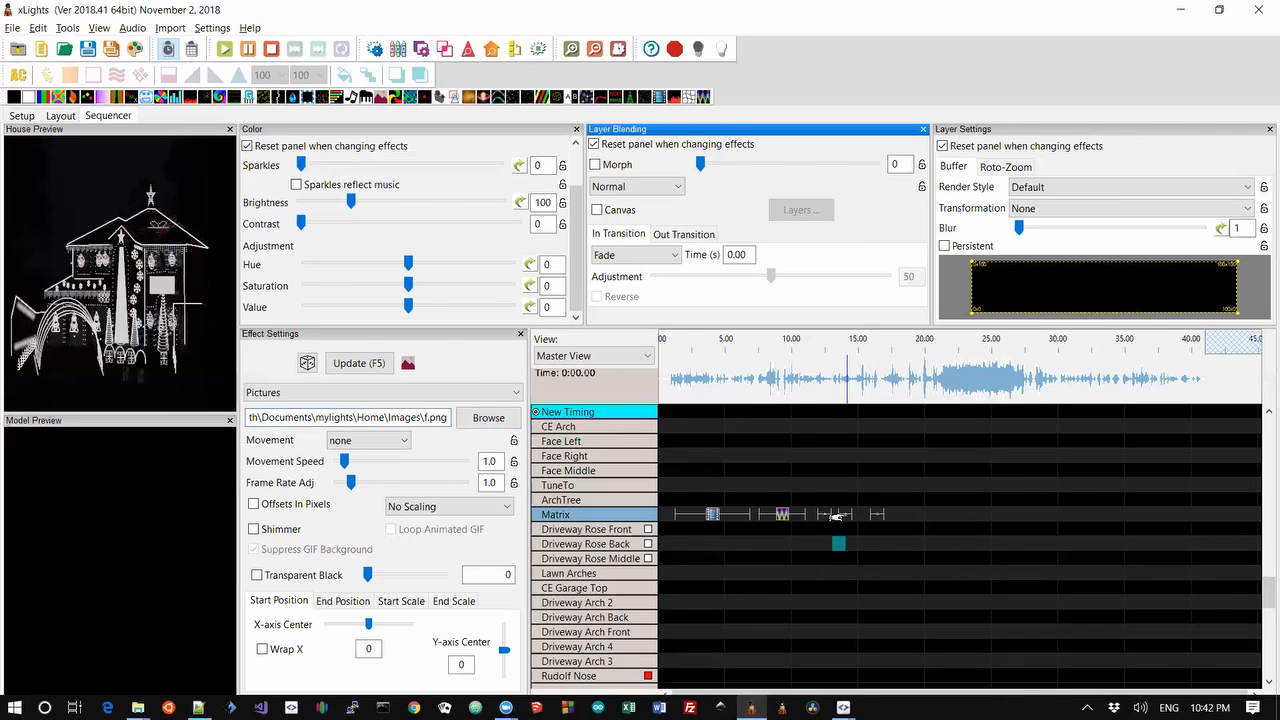
click(849, 513)
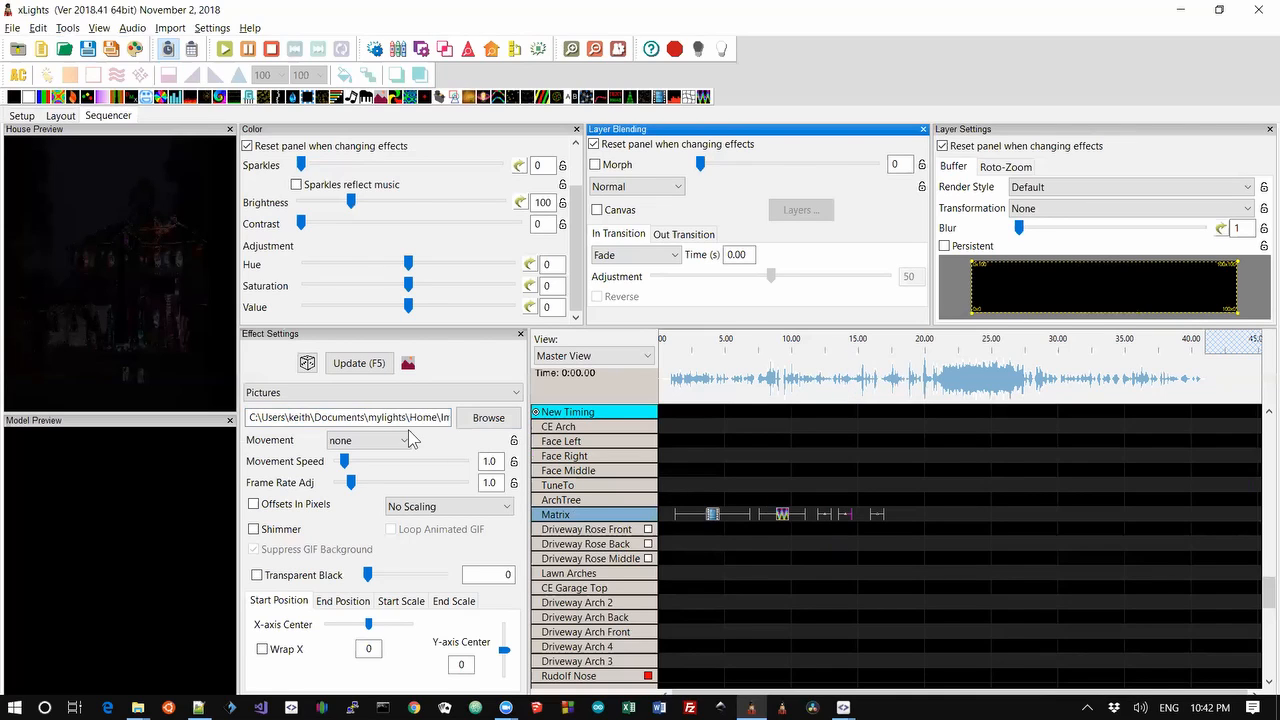
drag(408, 417, 474, 414)
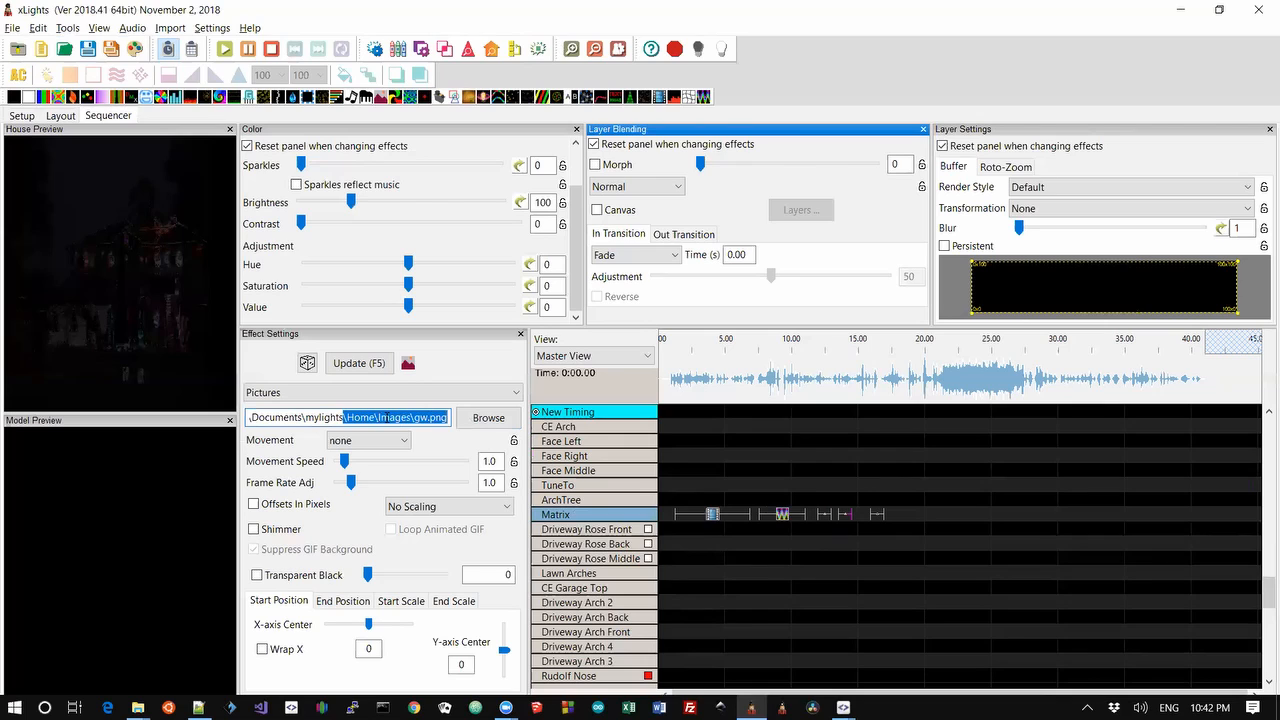
click(858, 557)
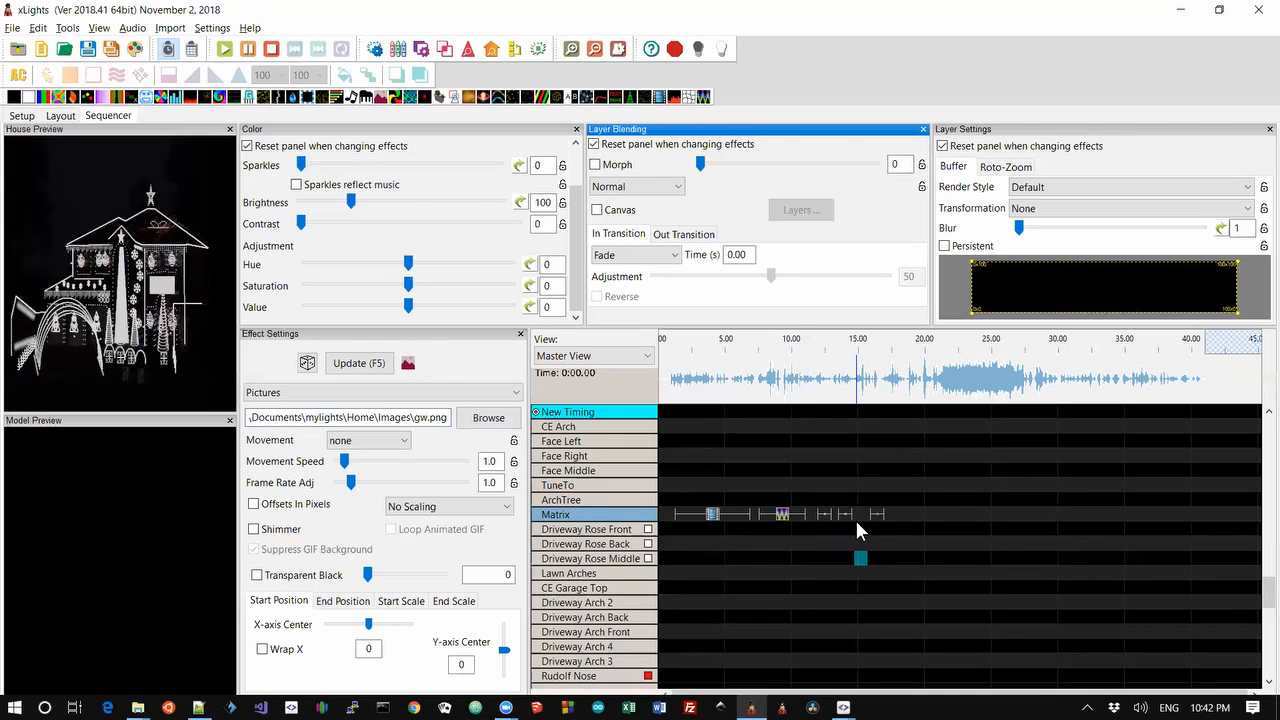
click(806, 524)
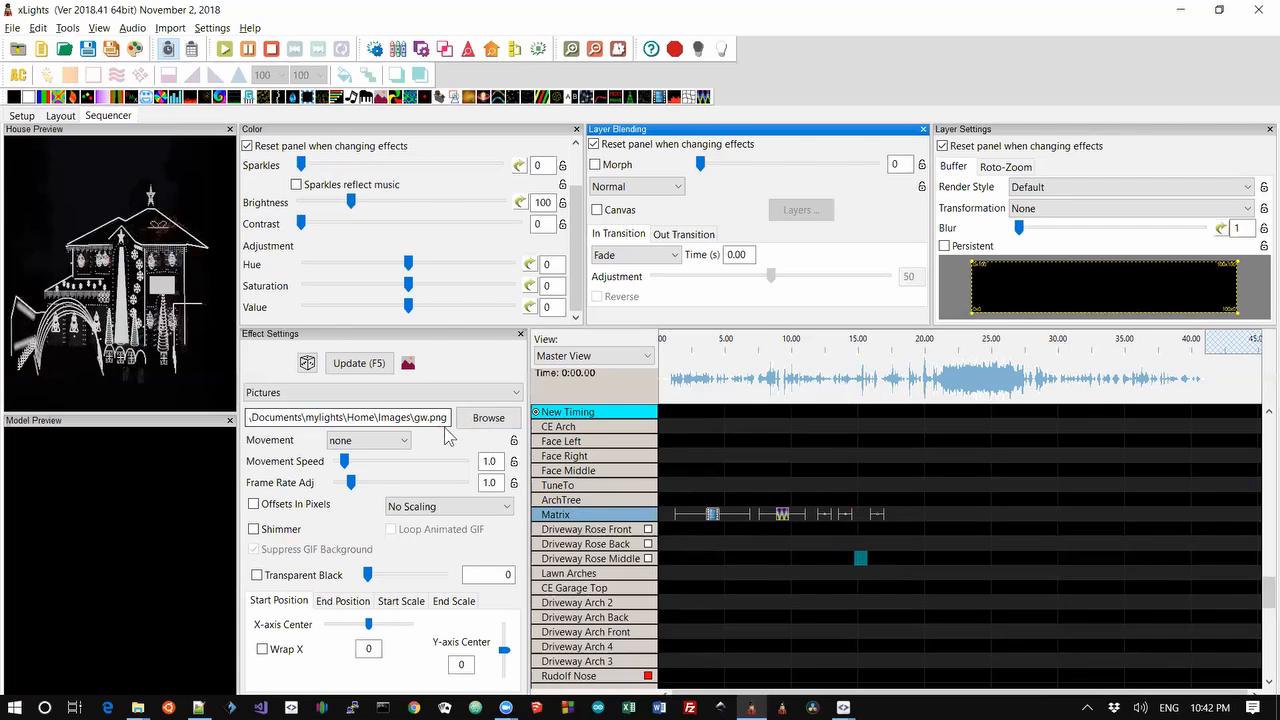
Switch to the 36-41.txt release notes in Notepad++ and highlight the entry about removing all empty groups from the model list.
key(alt+Tab)
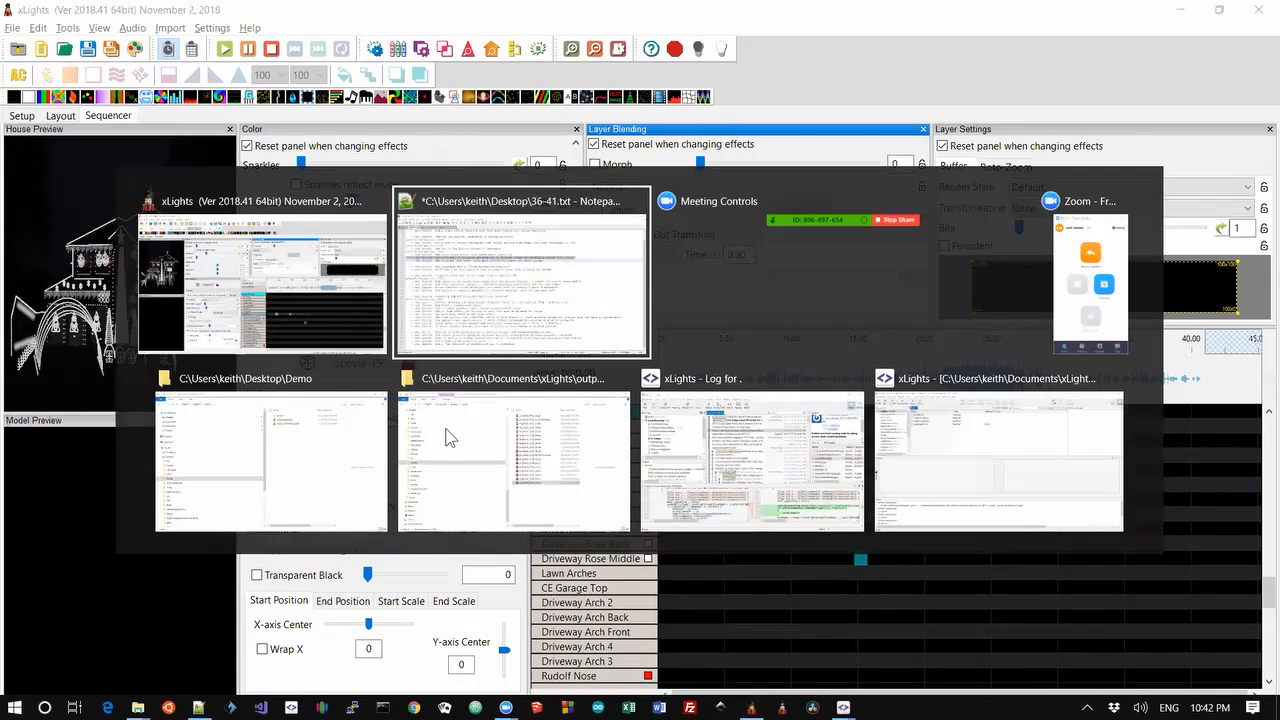
key(Down)
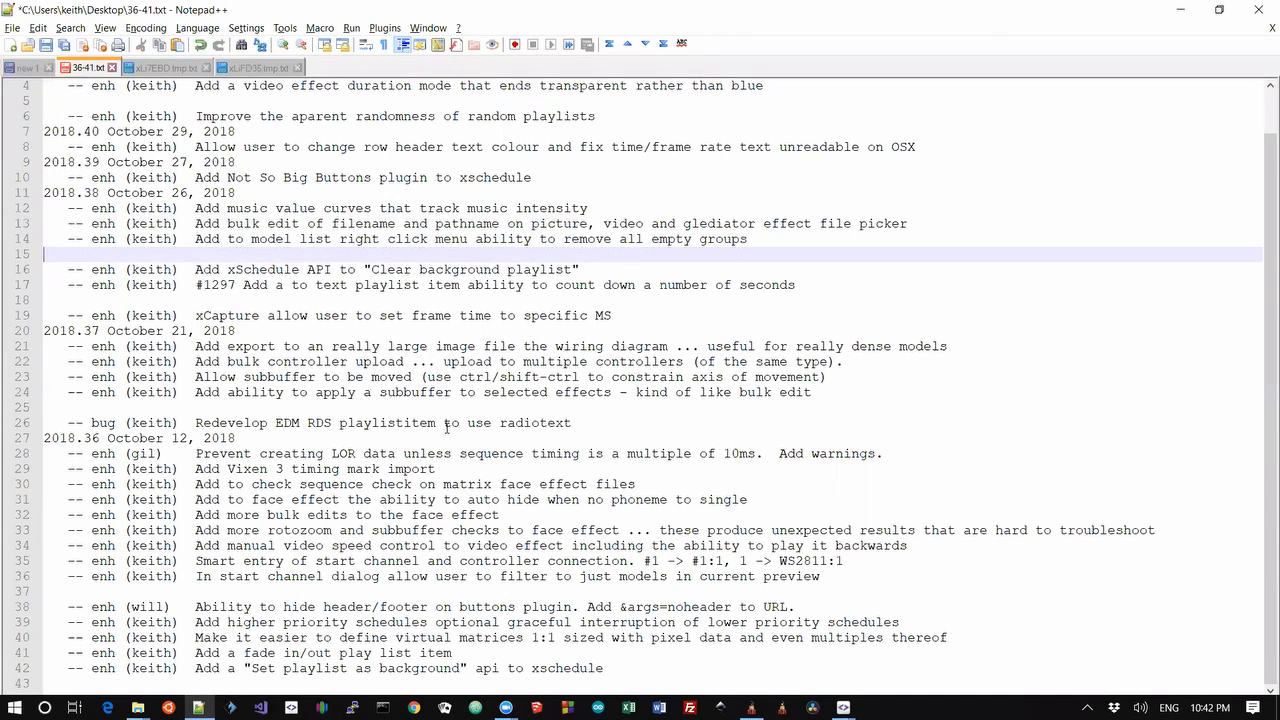
key(Up)
key(Up)
key(shift+Down)
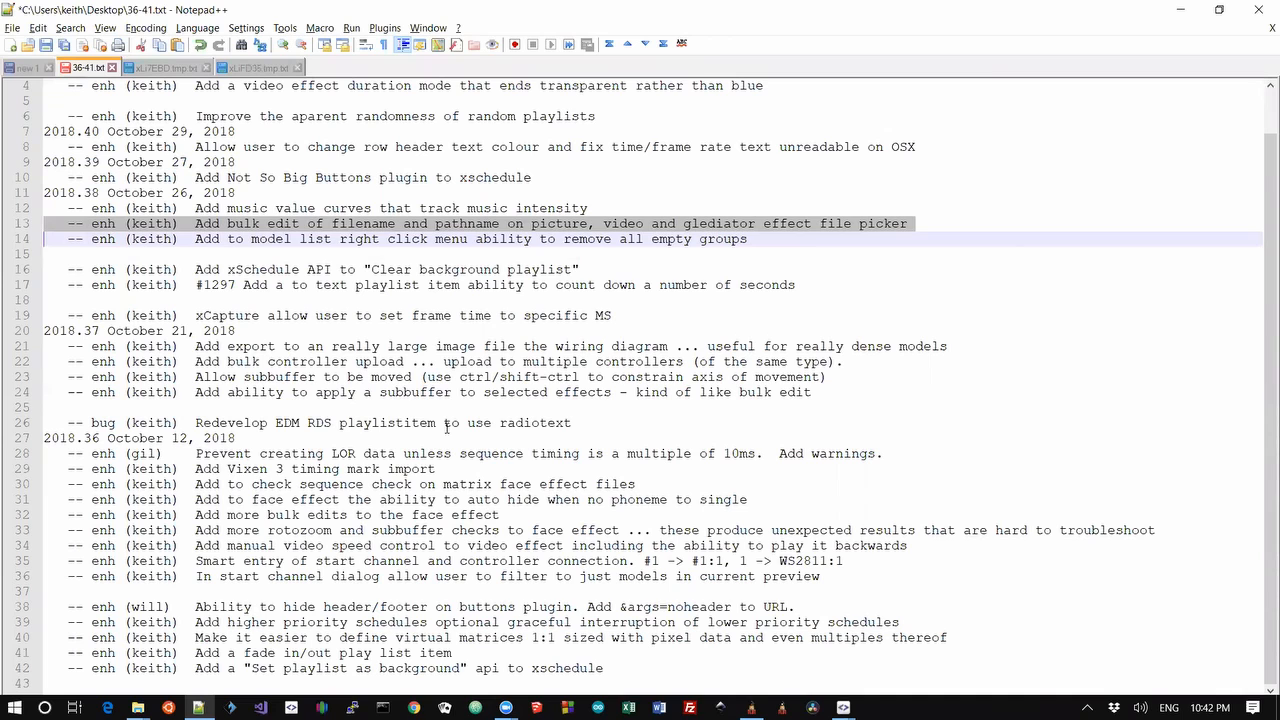
key(Down)
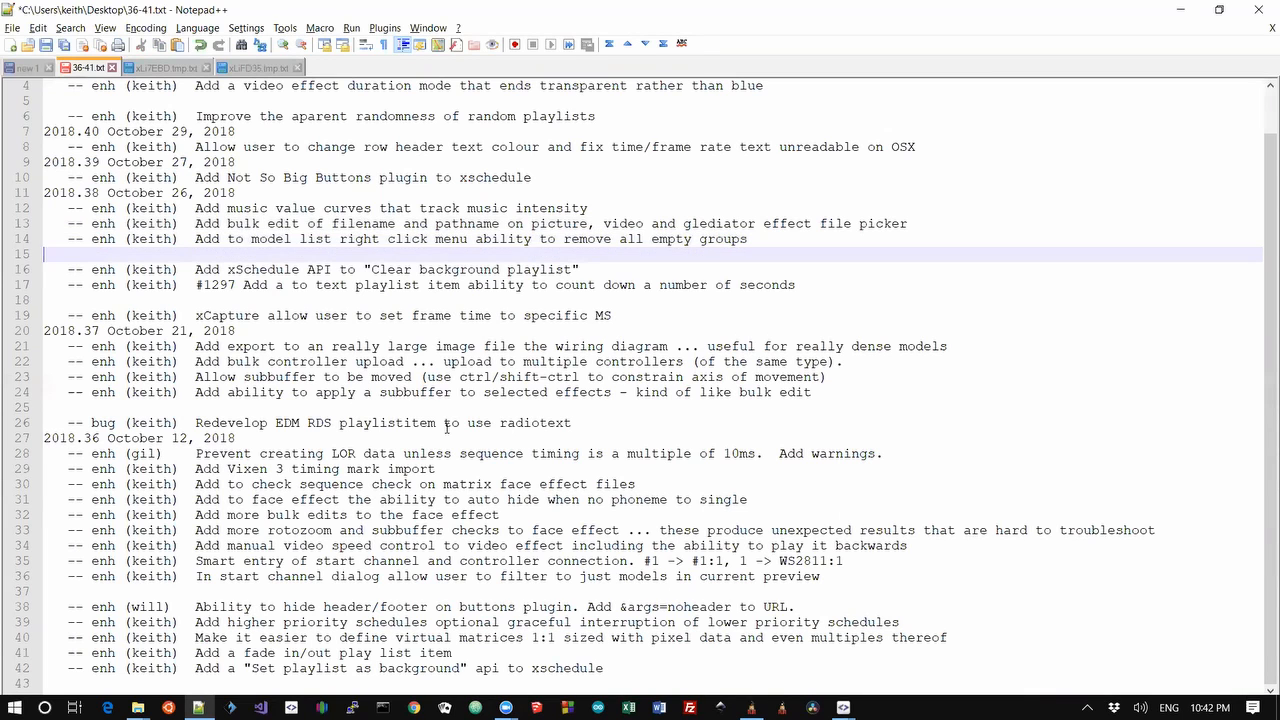
key(shift+Up)
Switch back to xLights and add a model group named hgdjfsd to the layout's model list.
key(alt+Tab)
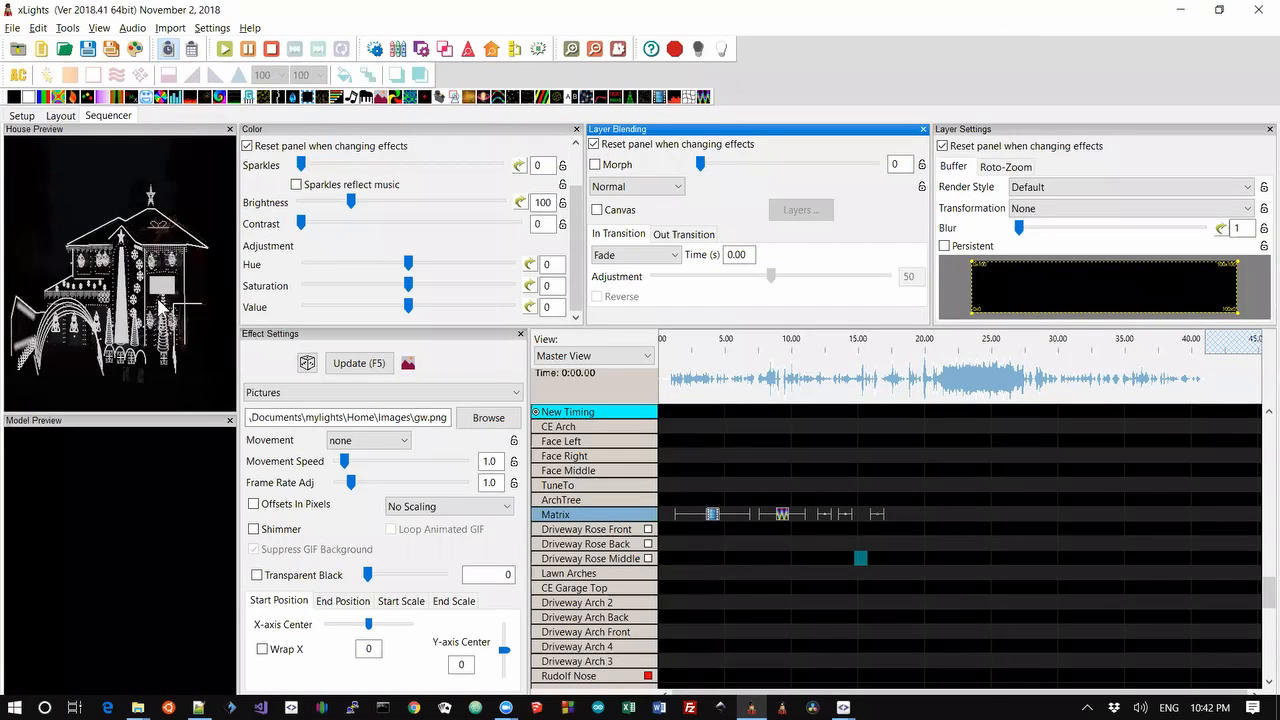
click(60, 116)
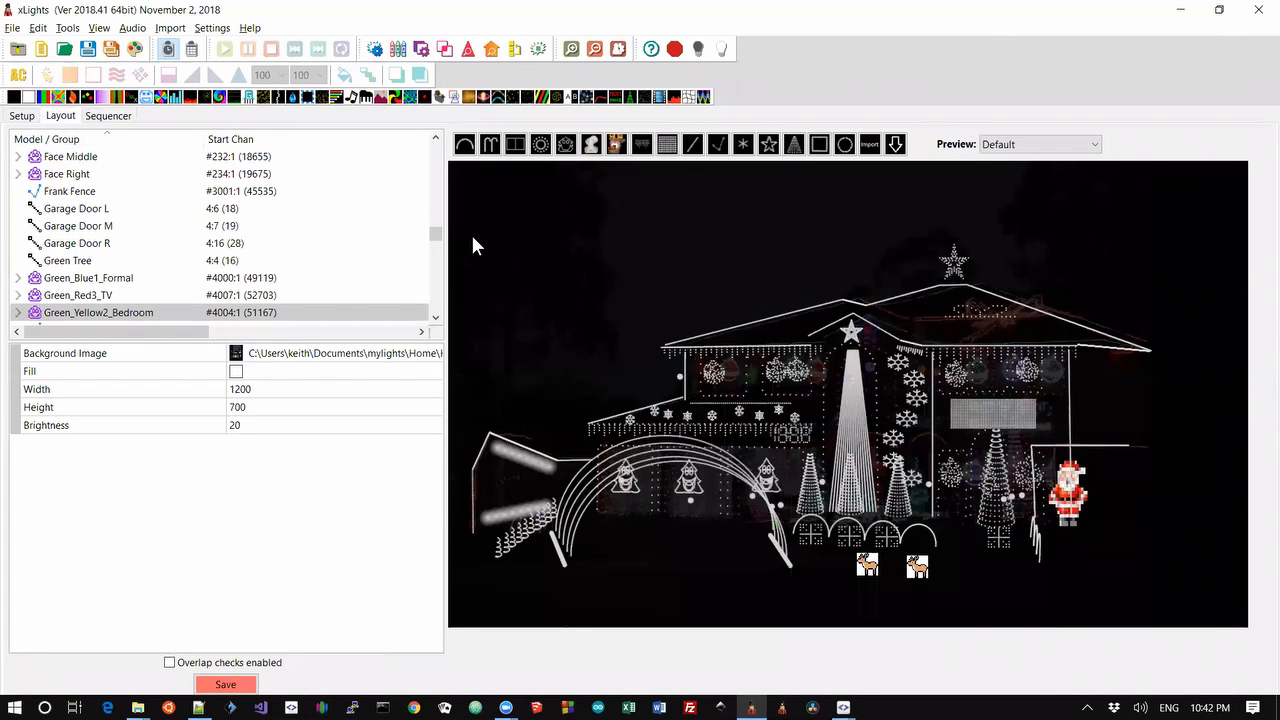
drag(436, 234, 437, 152)
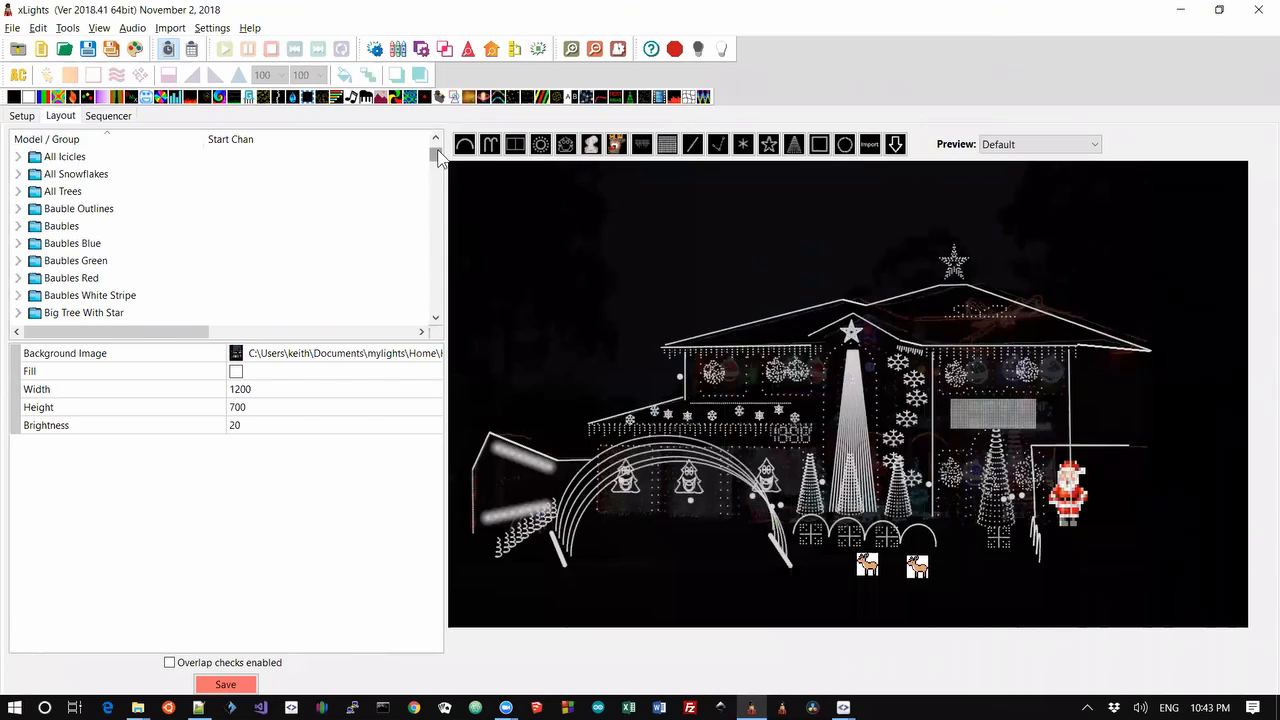
drag(437, 160, 437, 126)
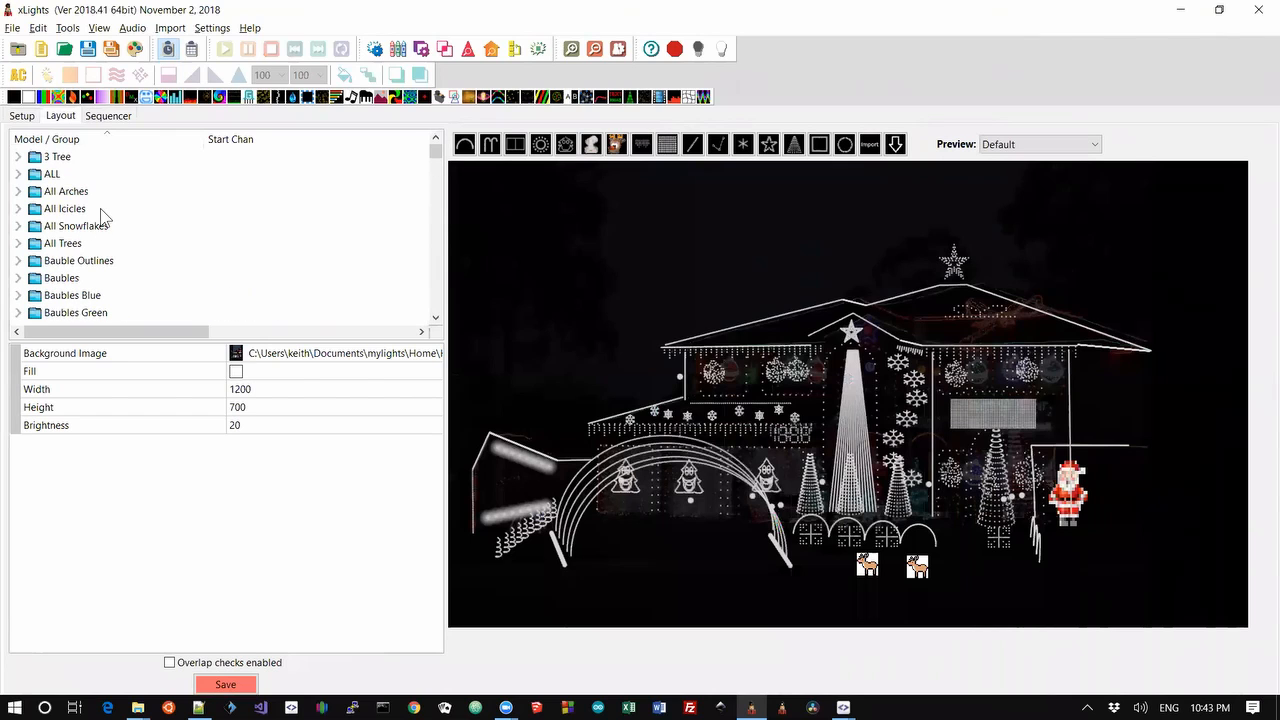
right_click(55, 195)
click(92, 199)
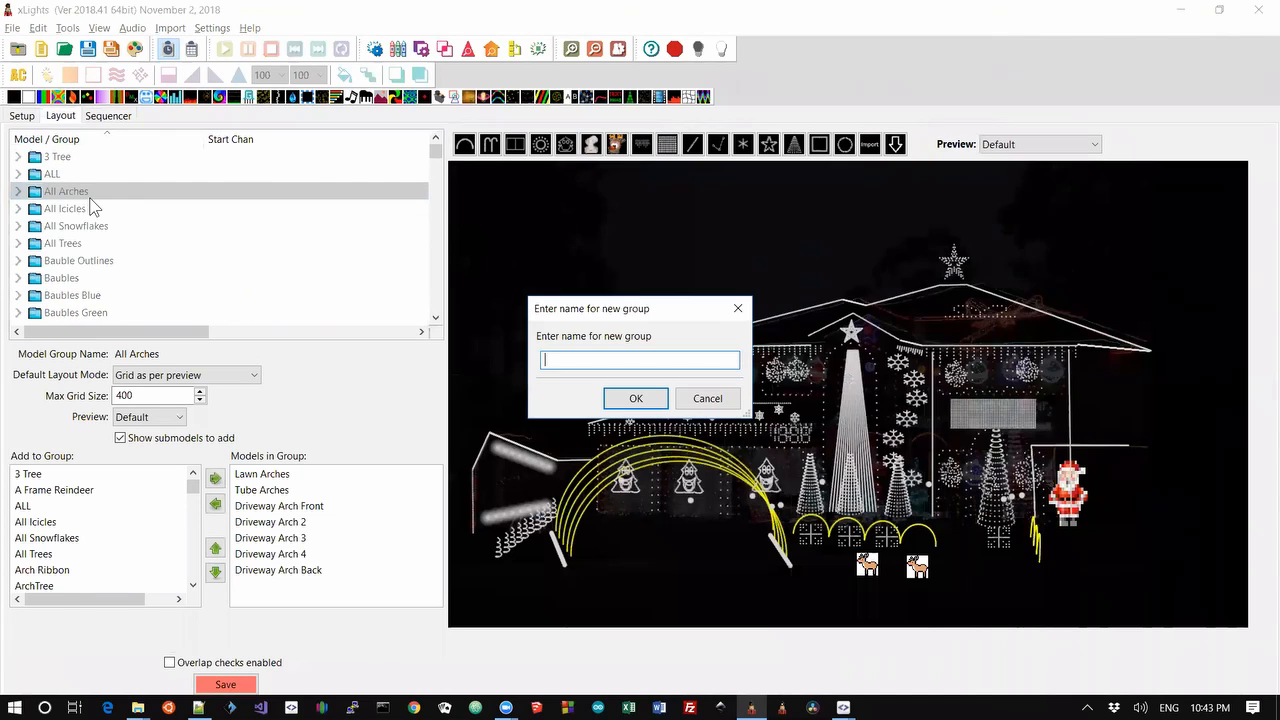
text(hg)
key(Return)
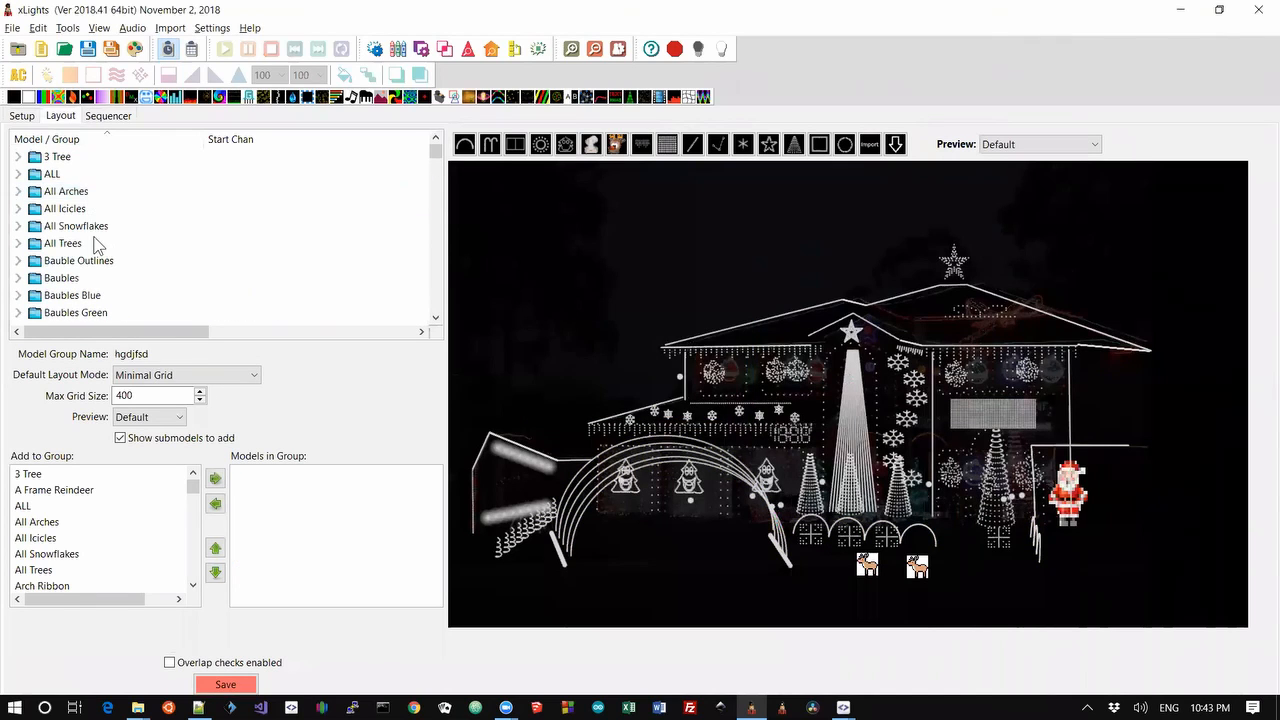
Add another model group named dhfsdkf to the layout's model list.
right_click(95, 243)
click(126, 248)
text(dhfsdk)
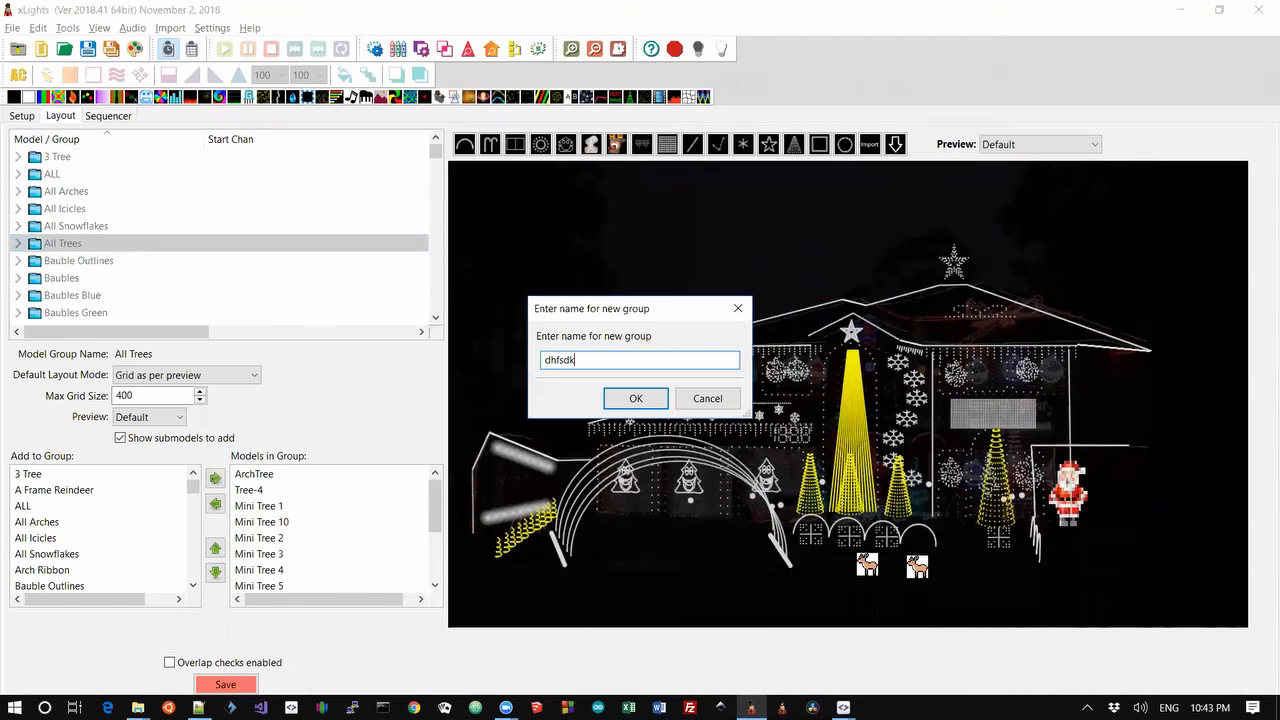
text(f)
key(Return)
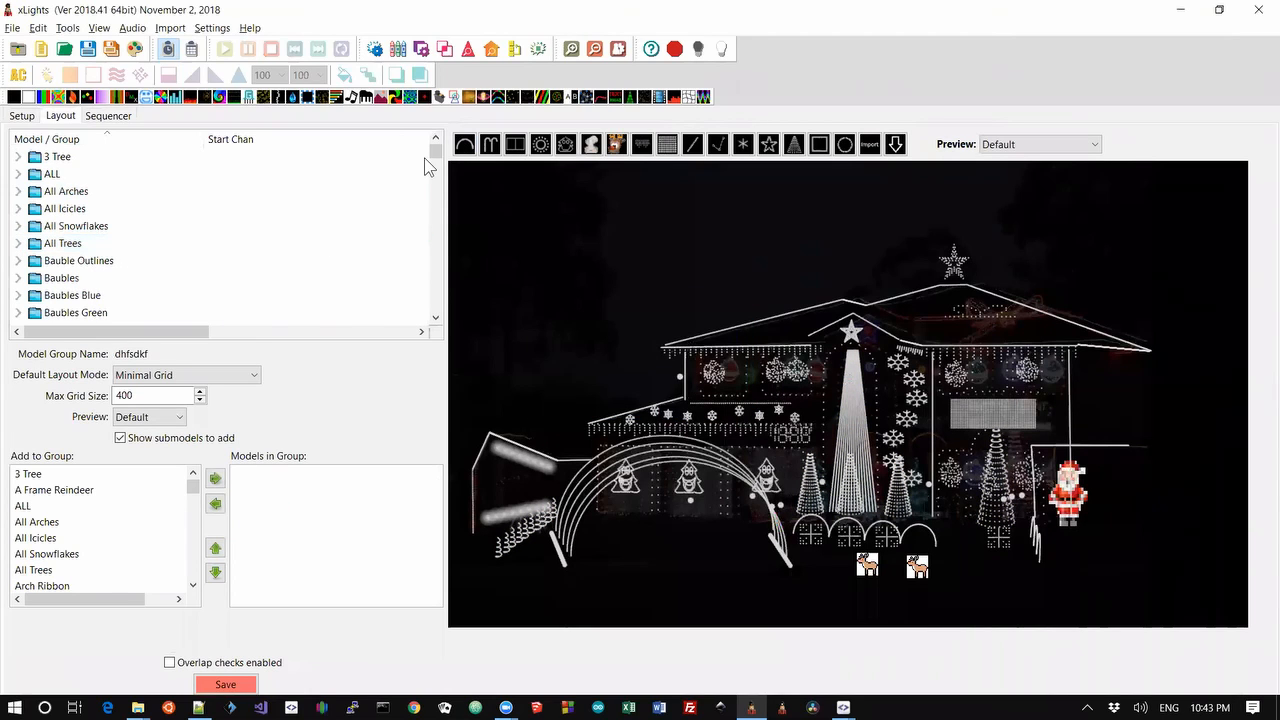
Delete all empty groups from the layout's model list.
drag(435, 153, 435, 191)
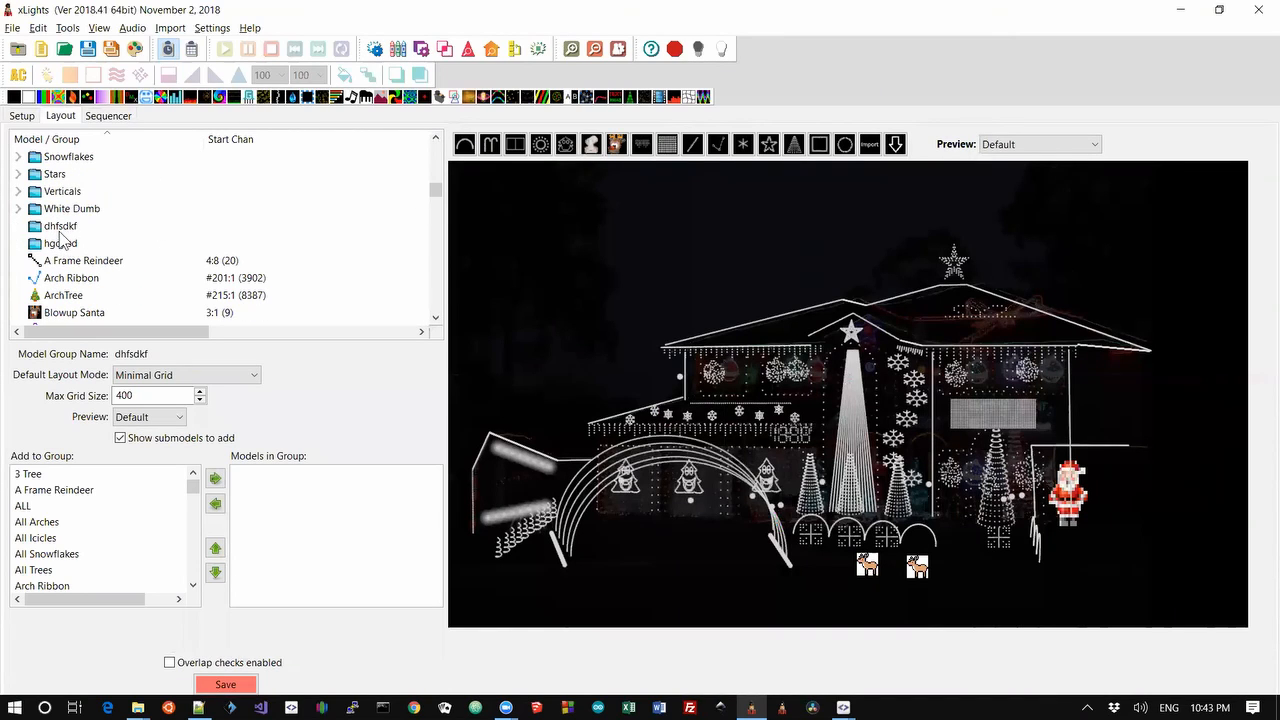
right_click(57, 174)
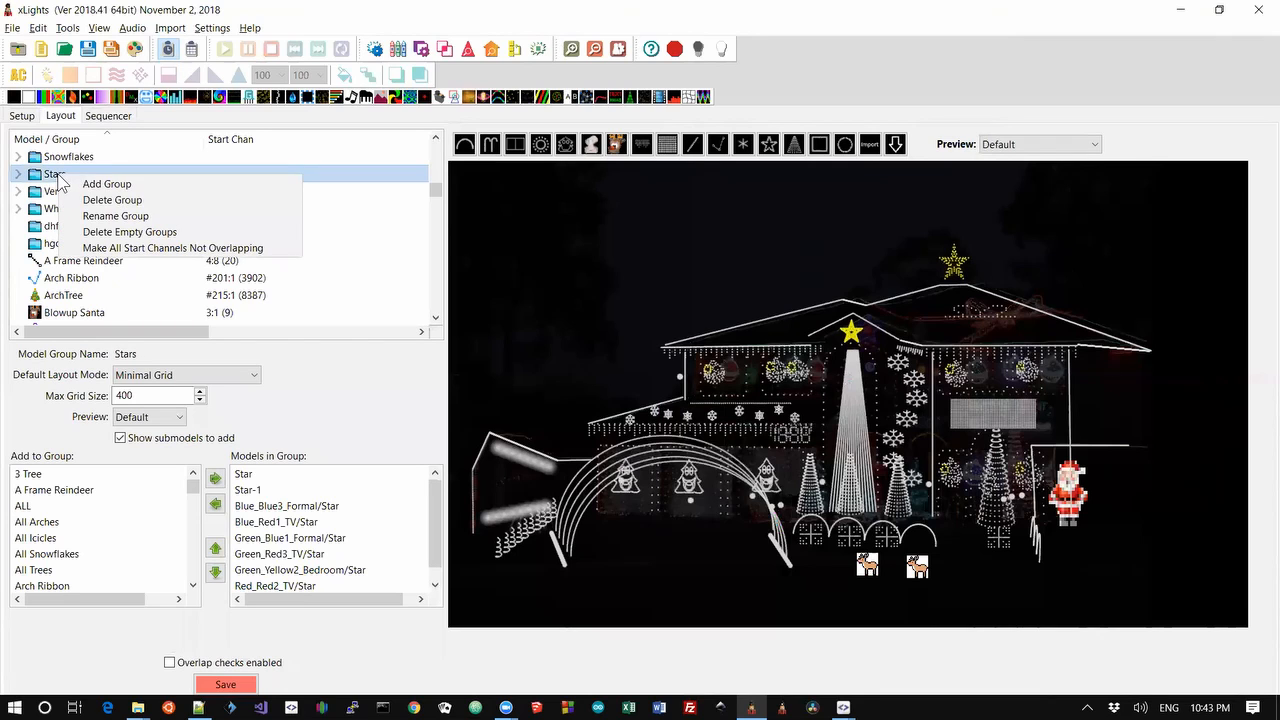
click(120, 236)
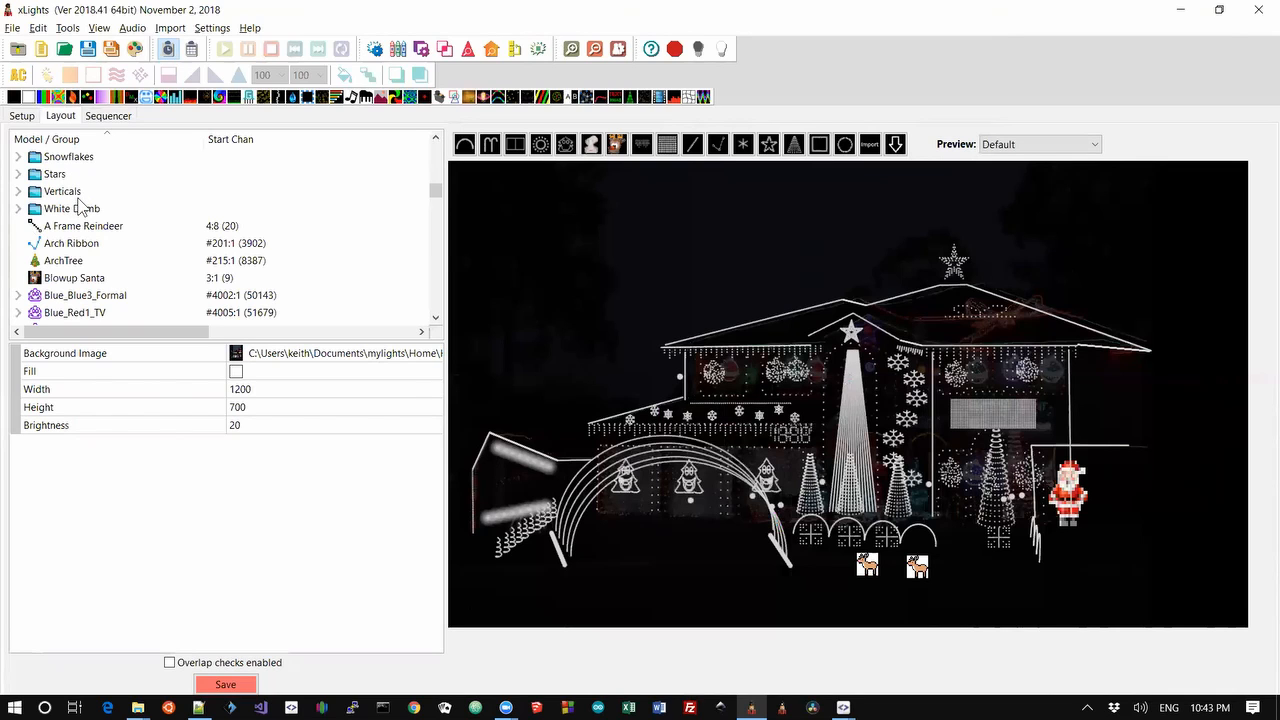
Switch to the 36-41.txt release notes in Notepad++ and highlight the 2018.40 entry about changing the row header text colour.
key(alt+Tab)
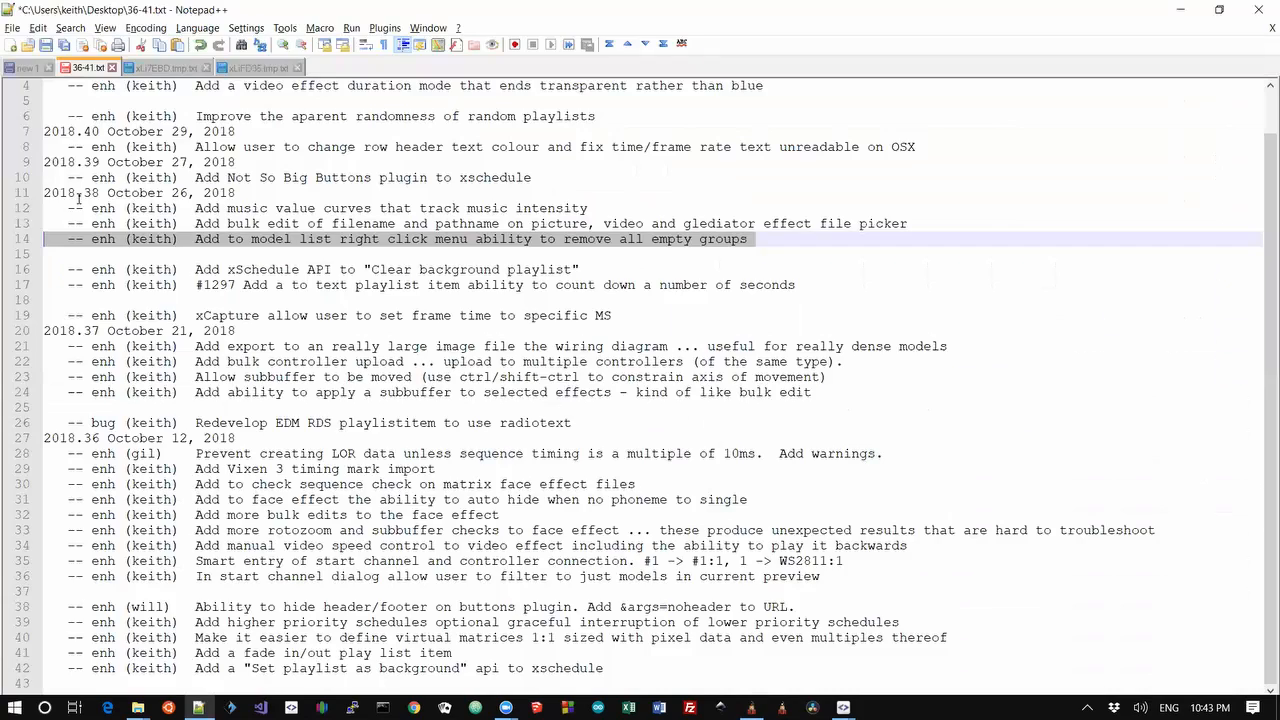
key(Right)
key(Up)
key(Up)
key(Up)
key(Up)
key(Up)
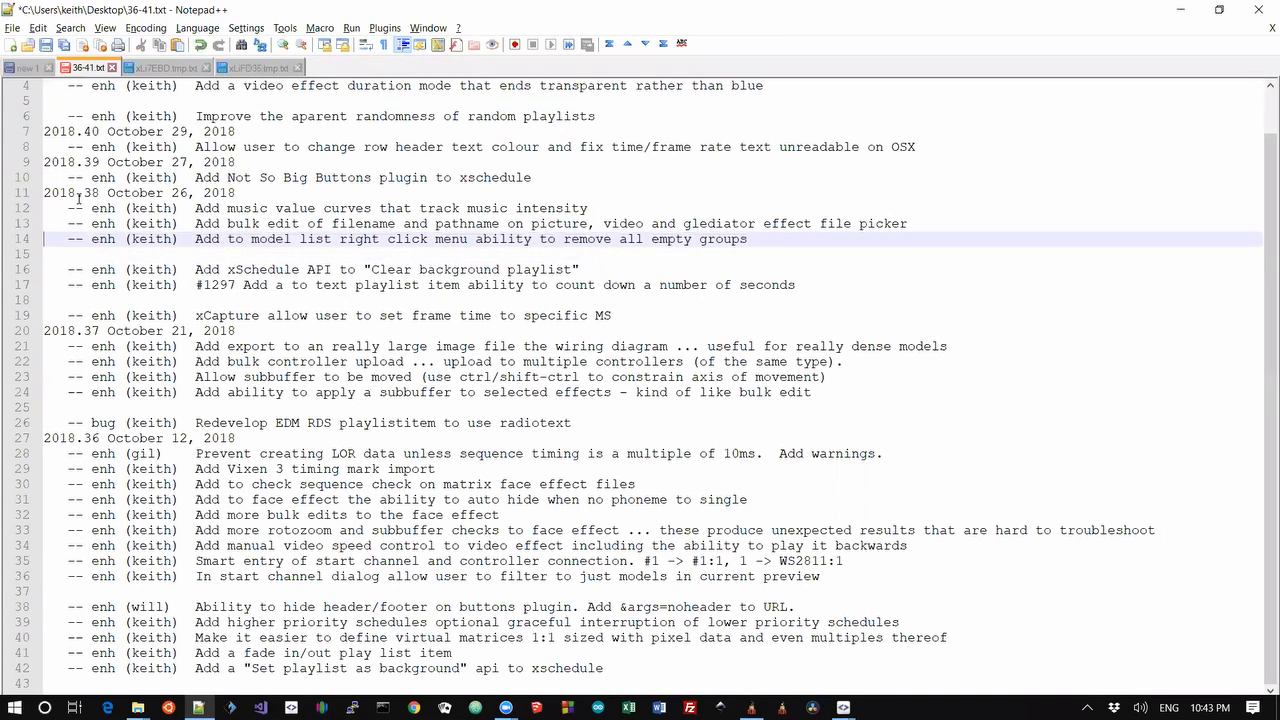
key(Up)
key(Up)
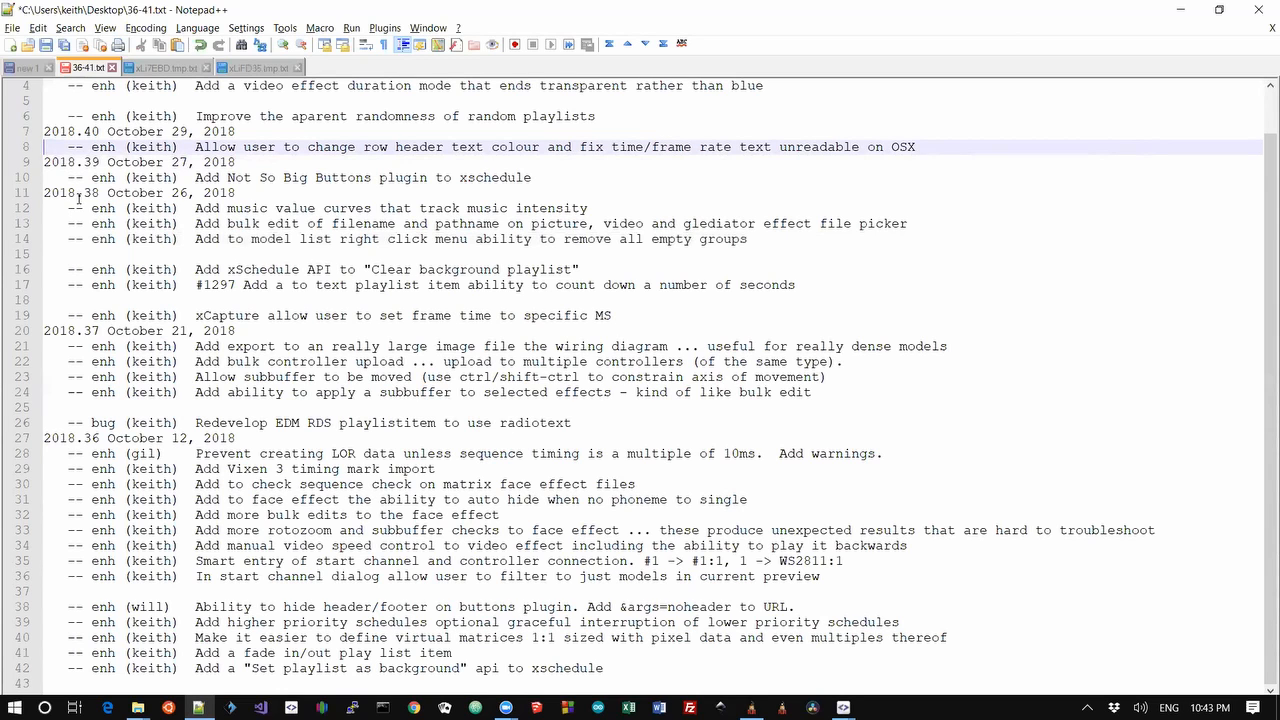
key(shift+Down)
Switch back to xLights, show the sequencer, and set the RowHeader Text colour to green in the Color Manager.
key(alt+Tab)
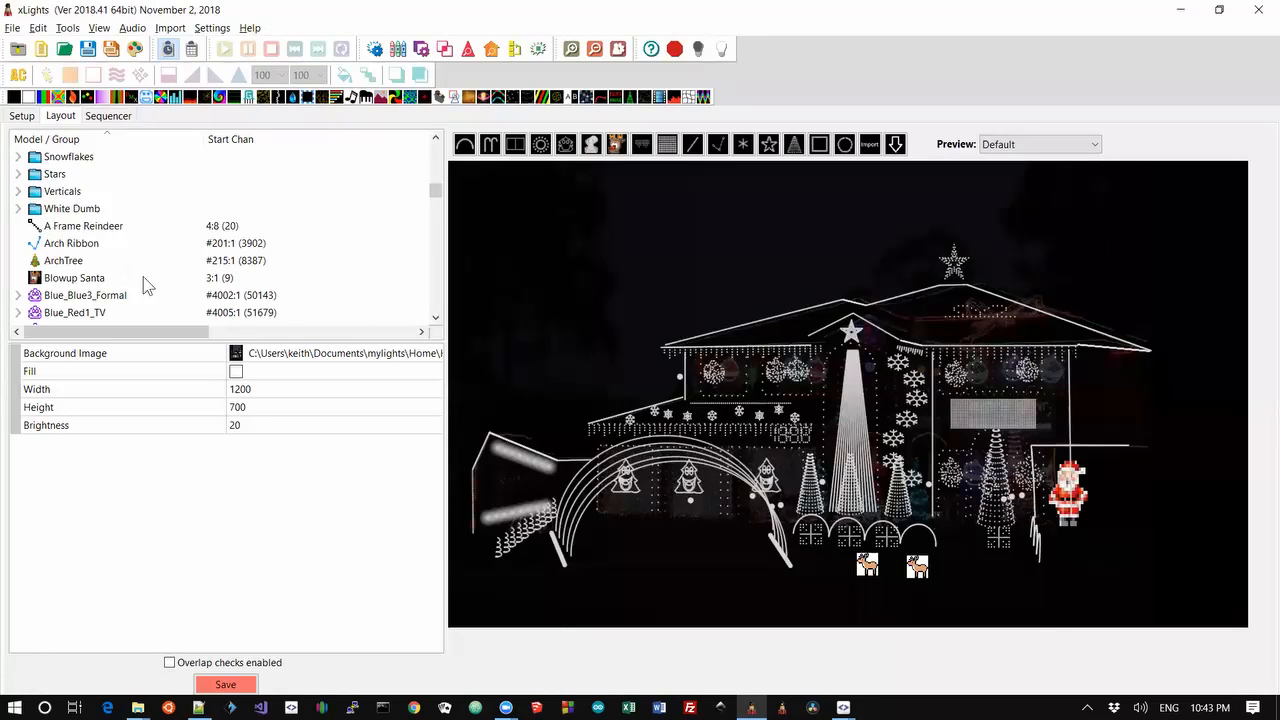
click(112, 115)
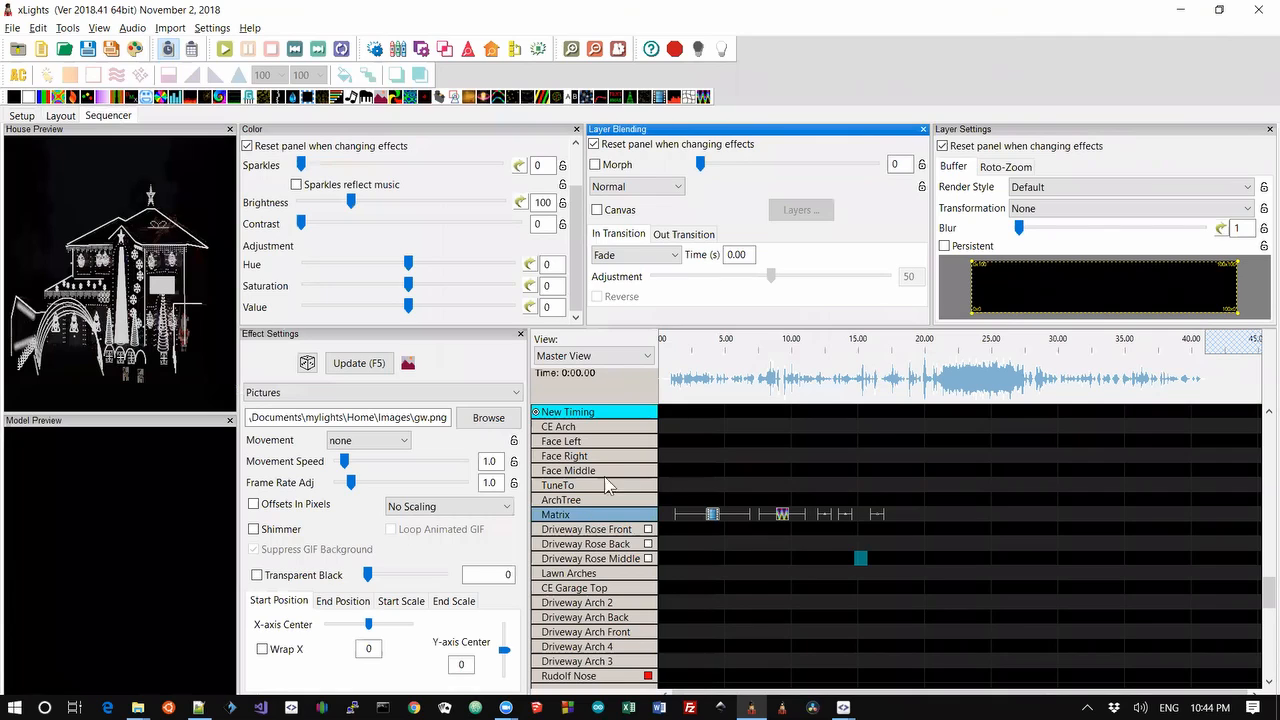
click(600, 559)
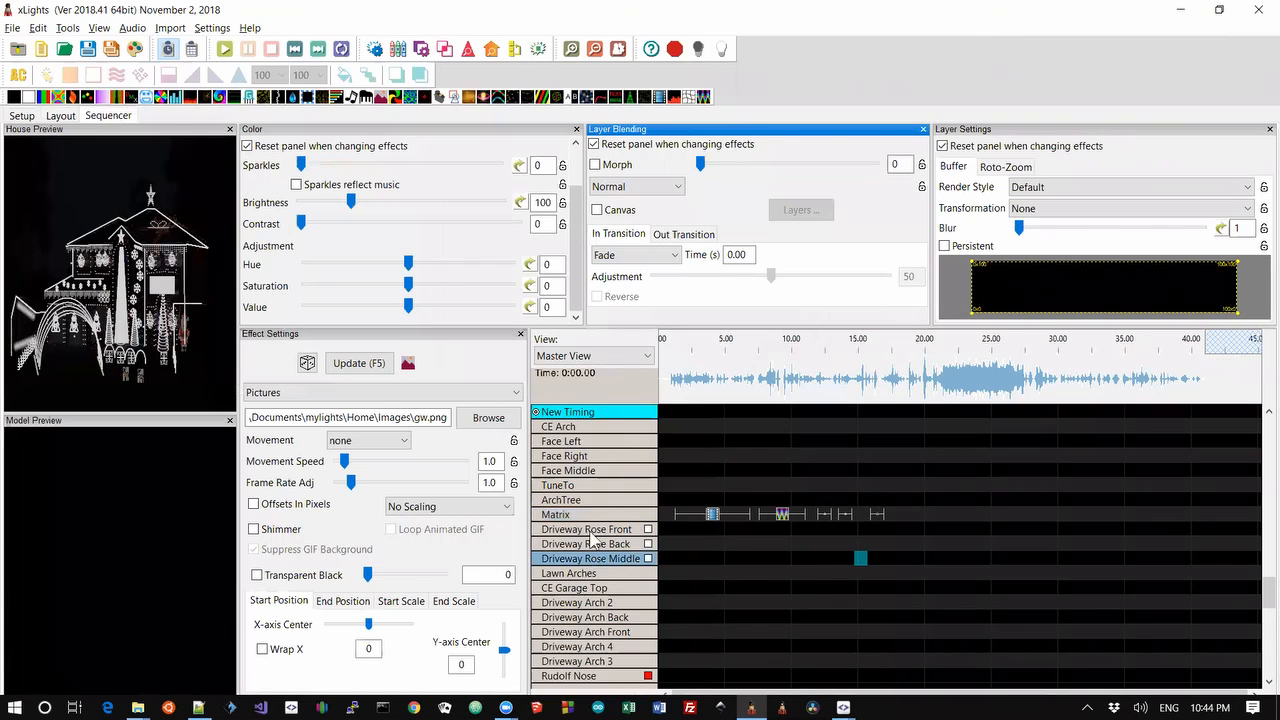
click(598, 457)
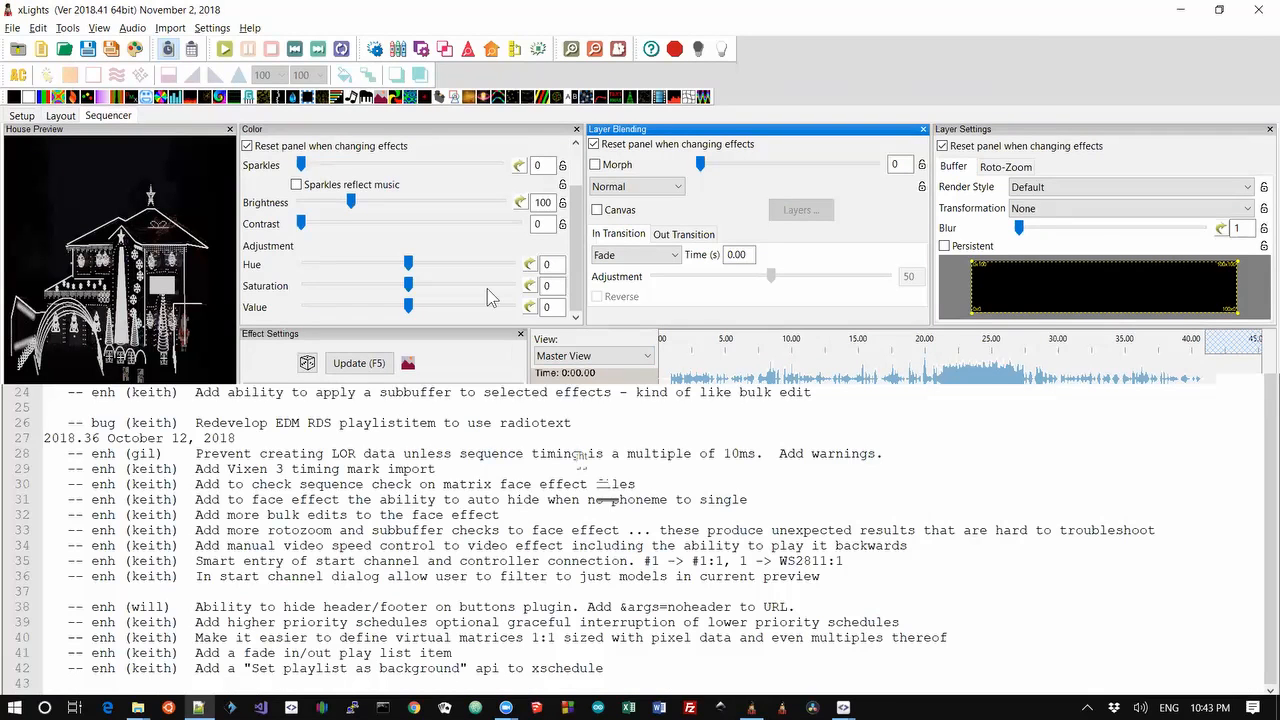
click(226, 30)
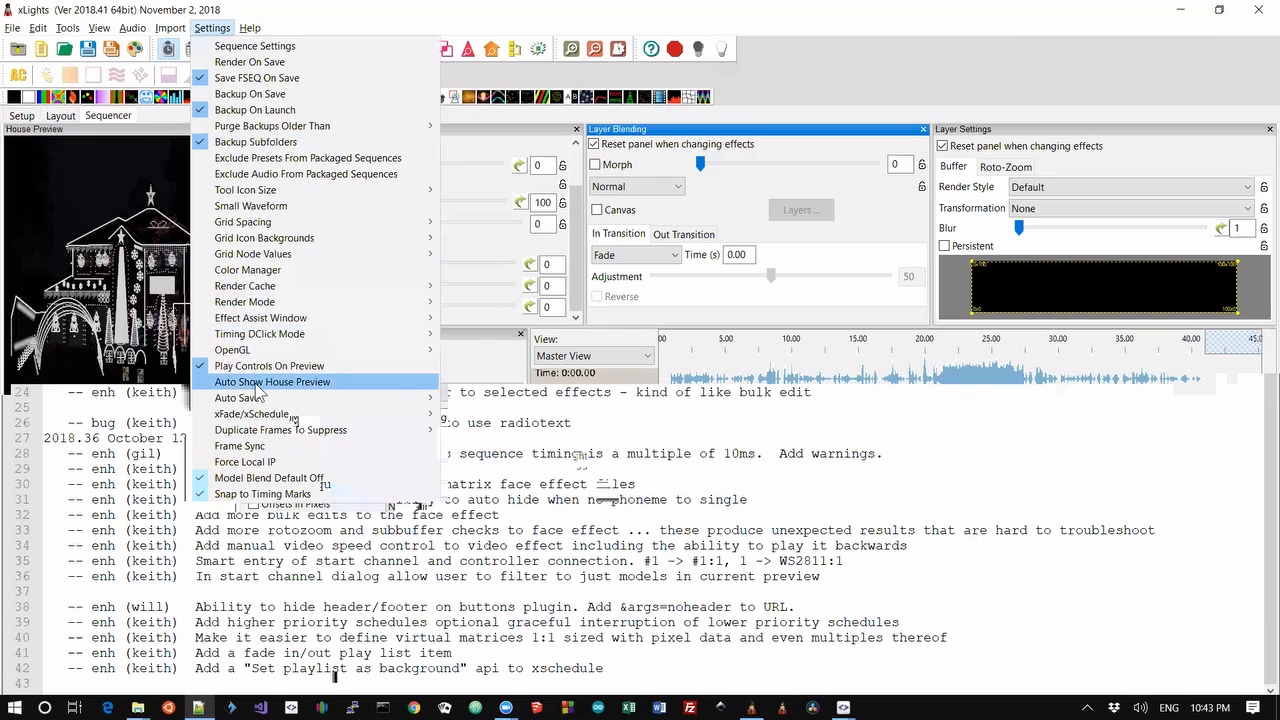
click(276, 272)
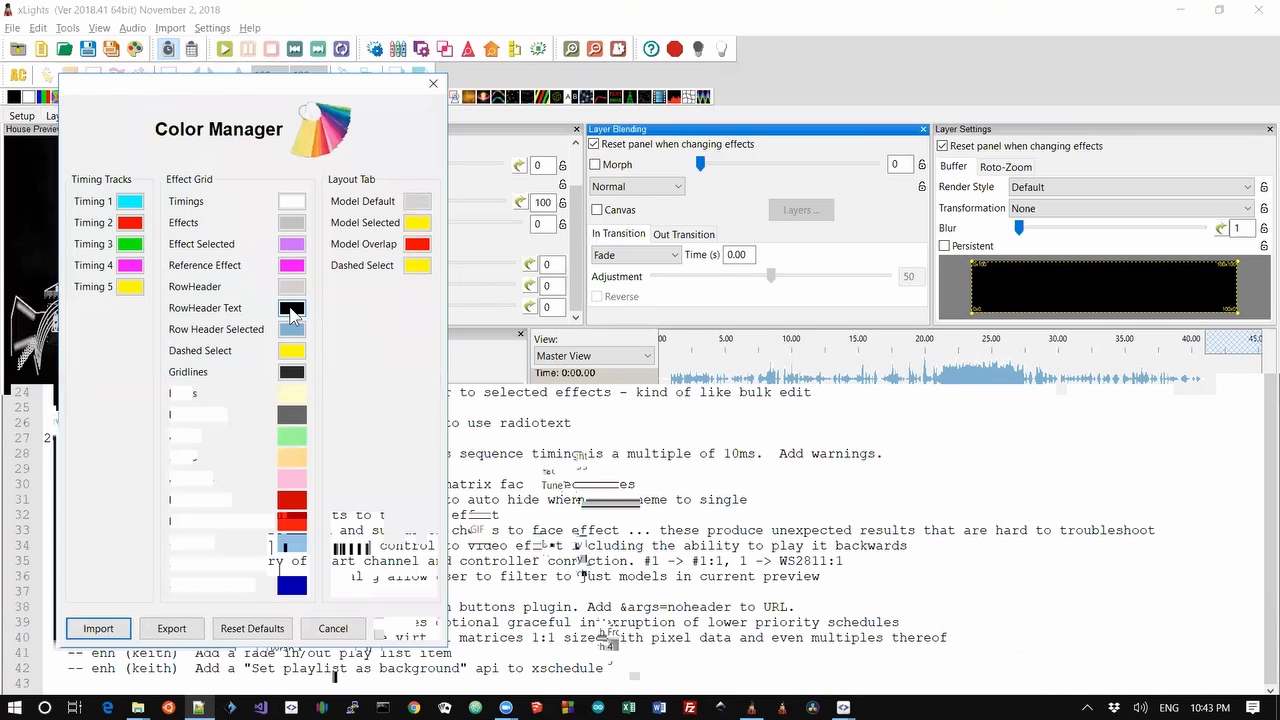
click(289, 310)
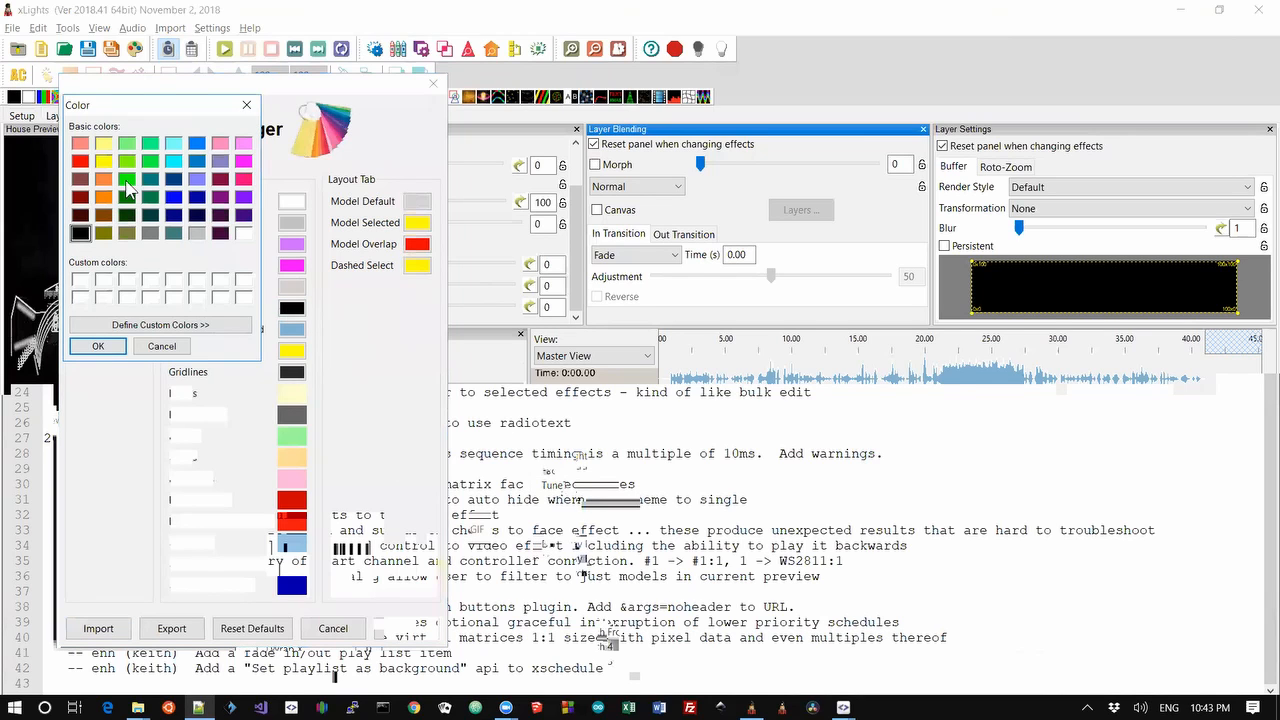
click(97, 346)
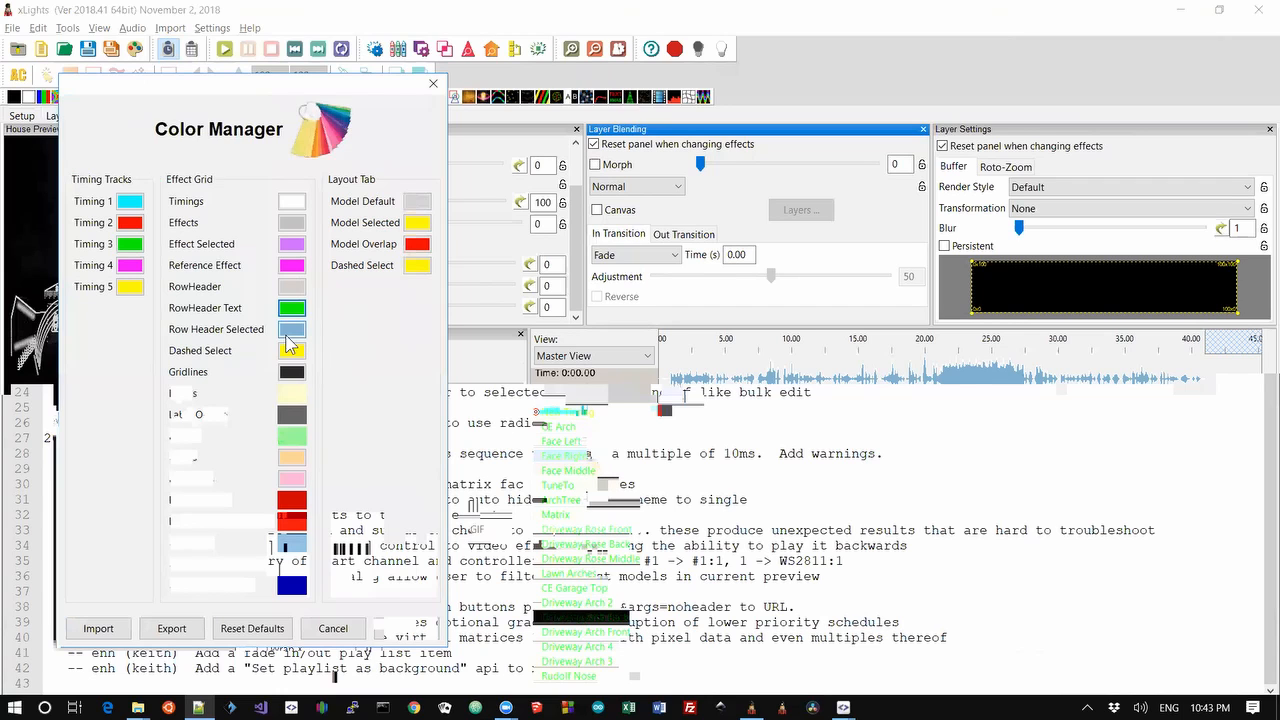
Set the RowHeader colour to dark maroon, accept the Color Manager changes, and select the ArchTree row.
click(291, 289)
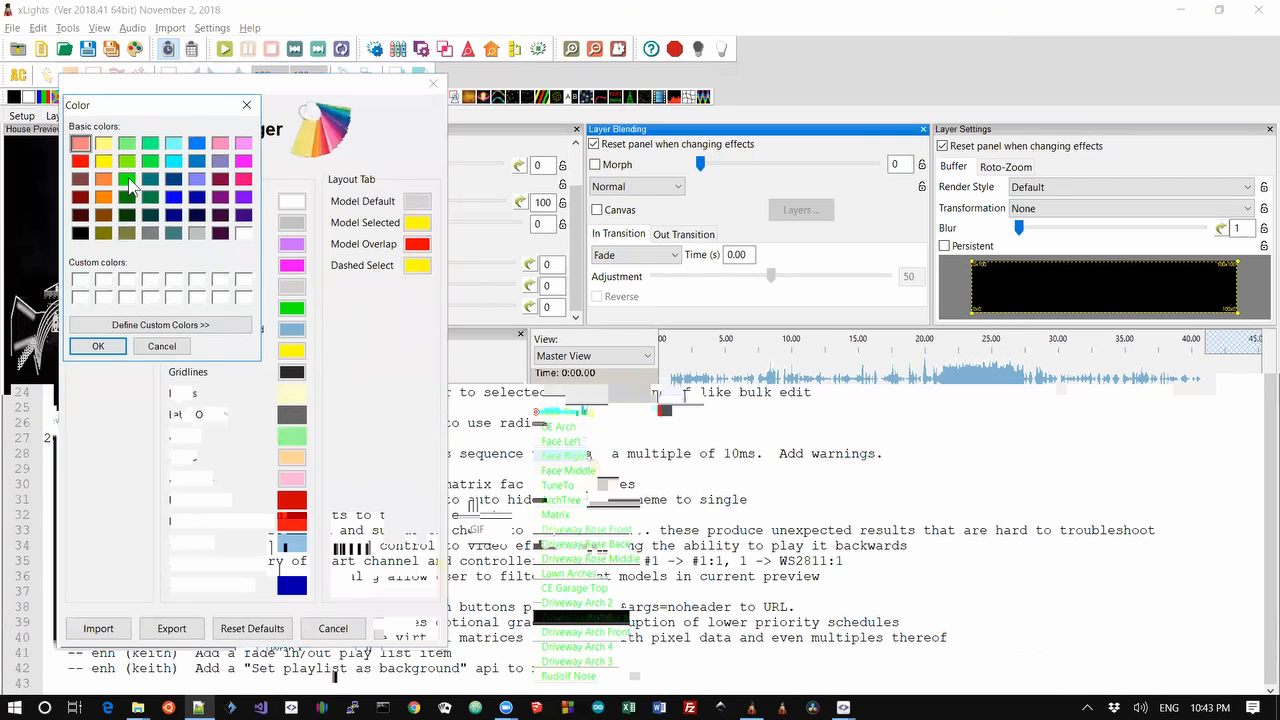
click(80, 214)
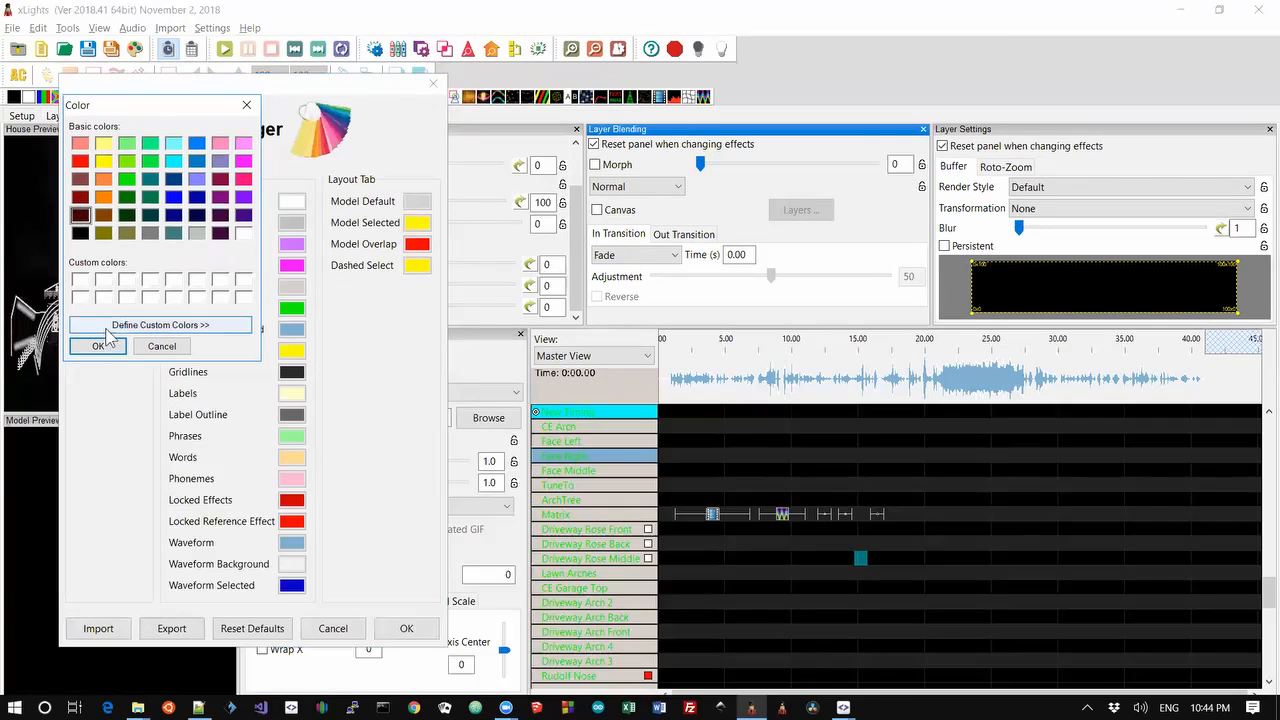
click(104, 345)
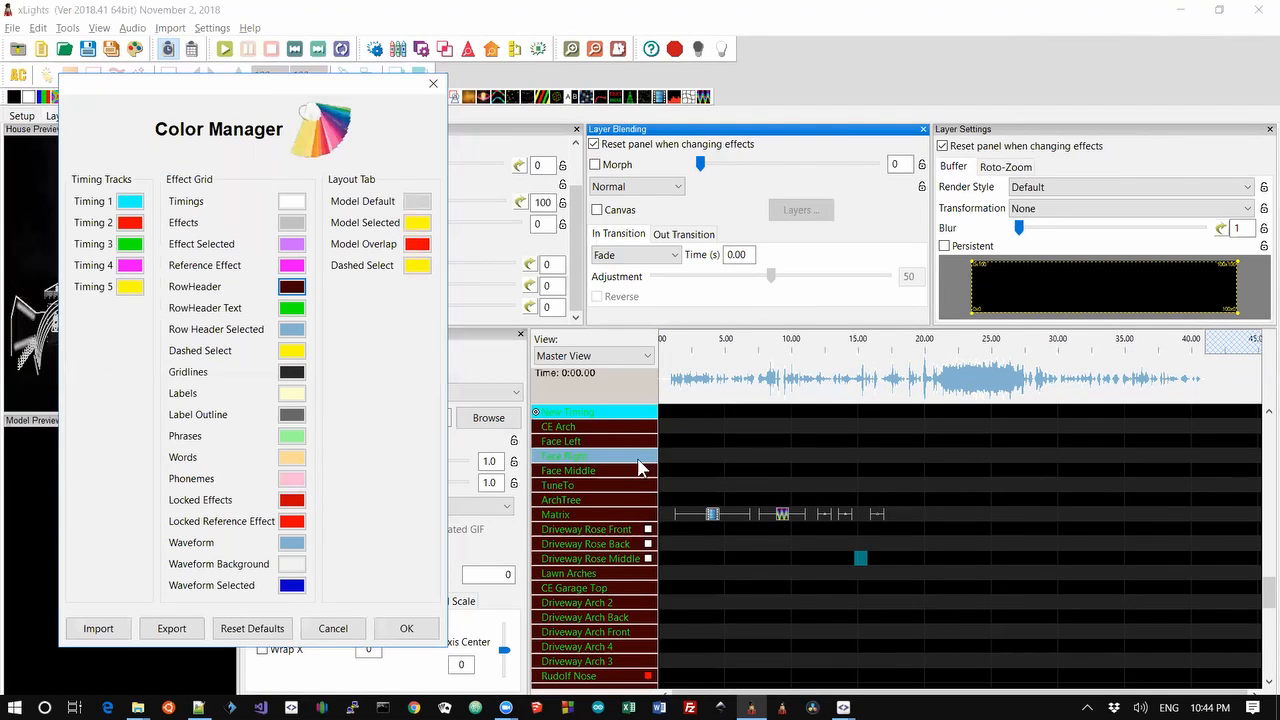
click(400, 627)
click(777, 464)
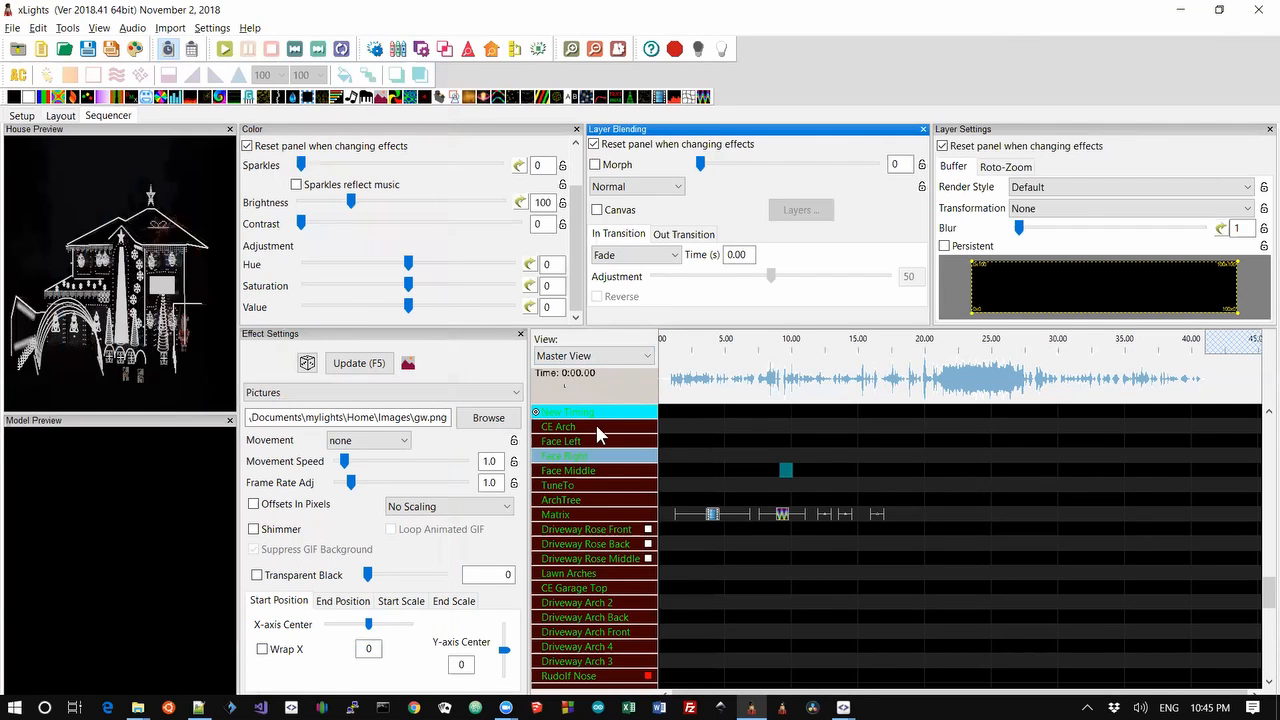
click(614, 500)
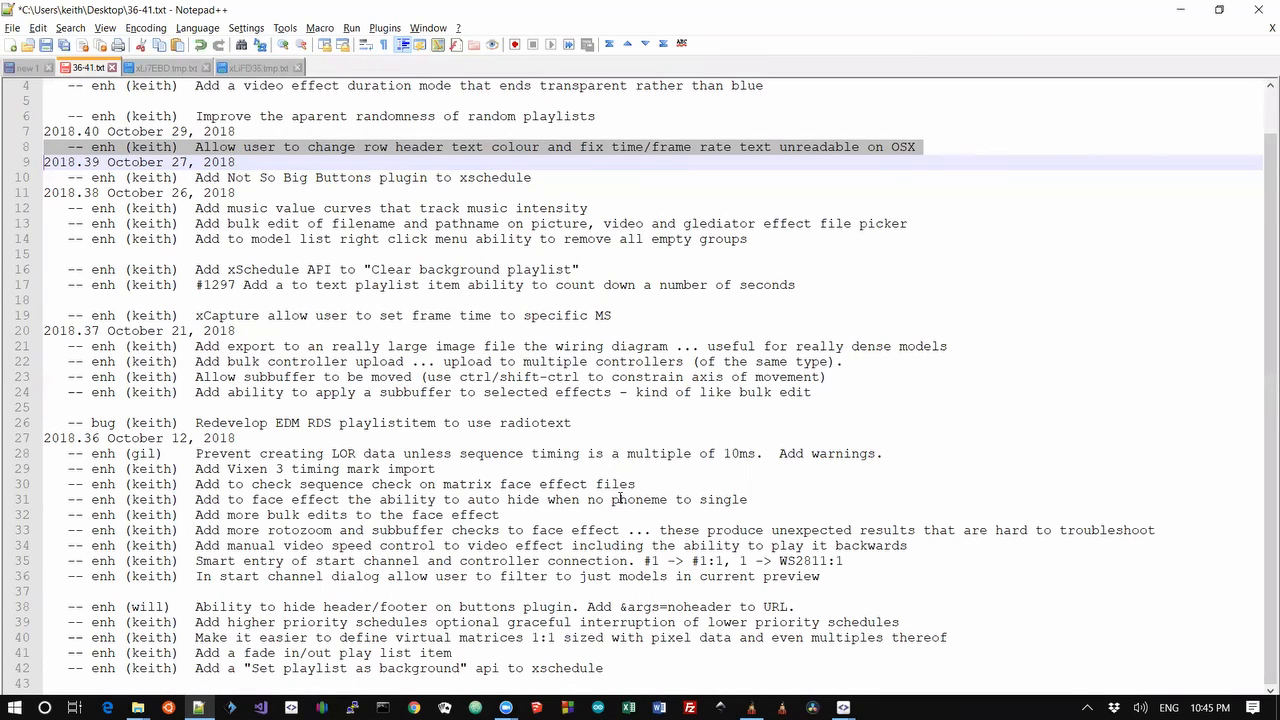
Switch to the release notes in Notepad++ and highlight the 2018.41 entry about the Node Select Dialog additions.
key(Up)
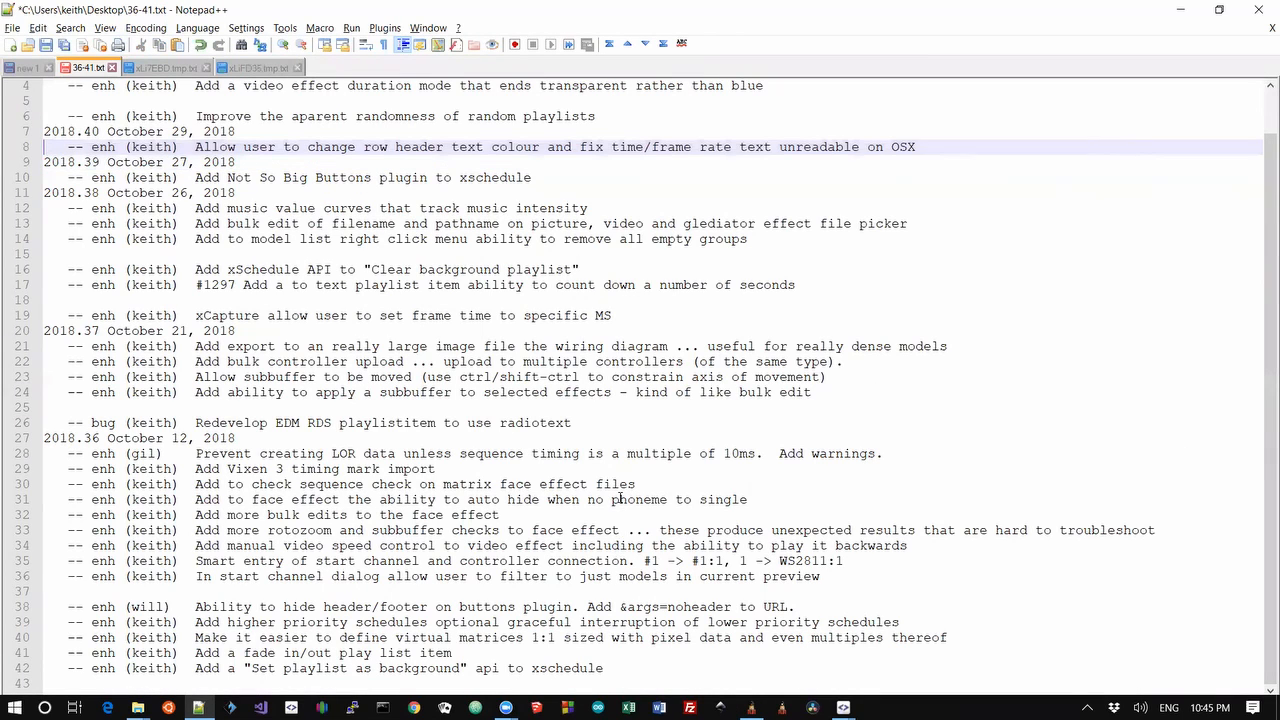
key(Up)
key(Up)
key(Up)
key(Up)
key(Up)
key(Up)
key(Up)
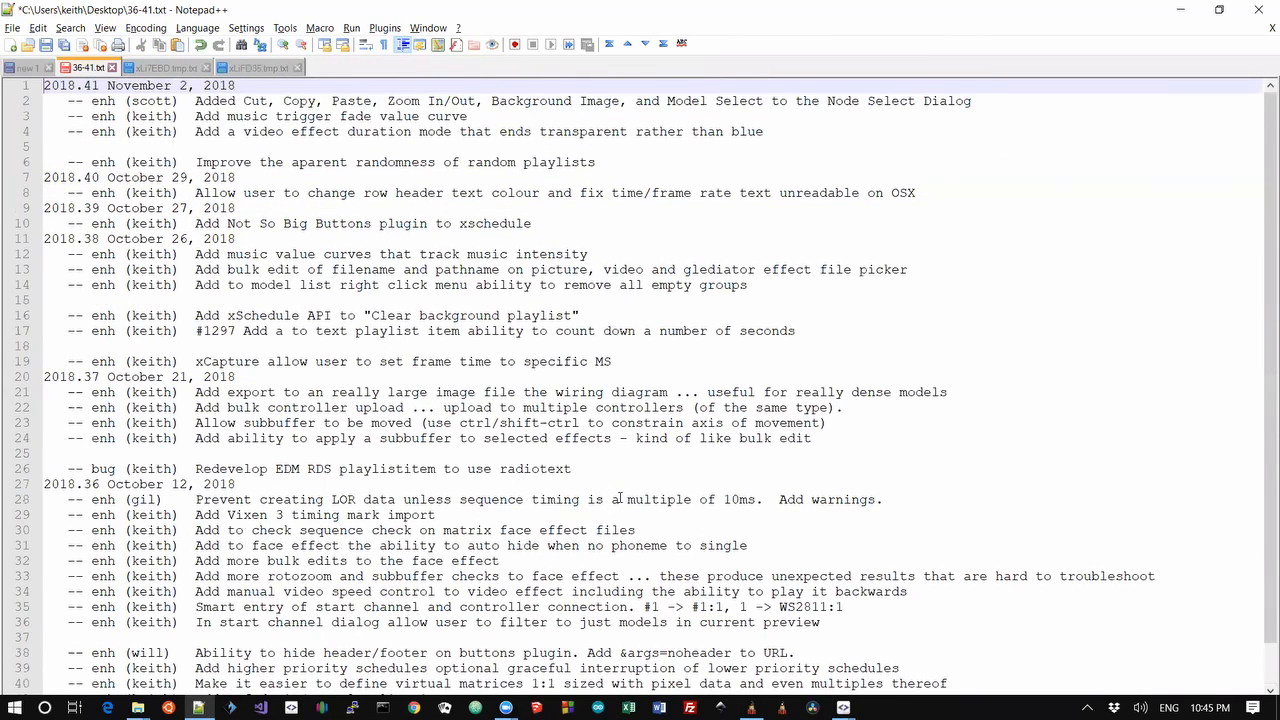
key(Down)
key(shift+Down)
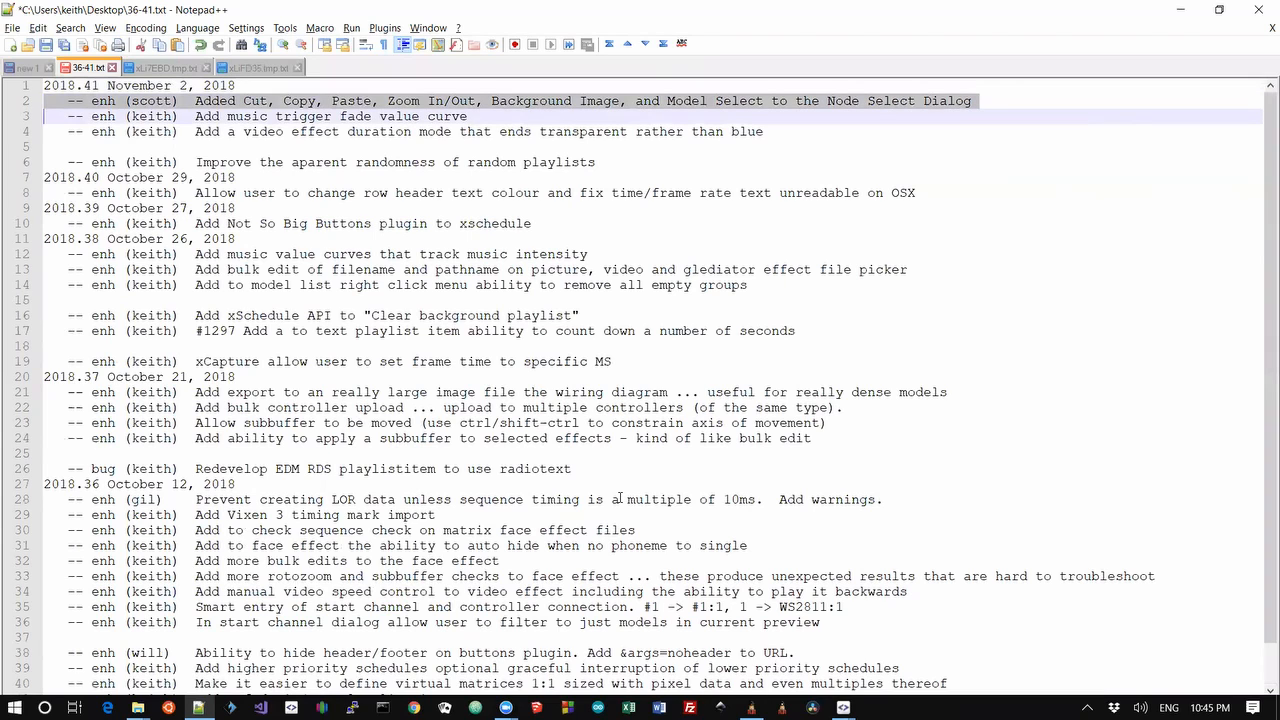
key(Down)
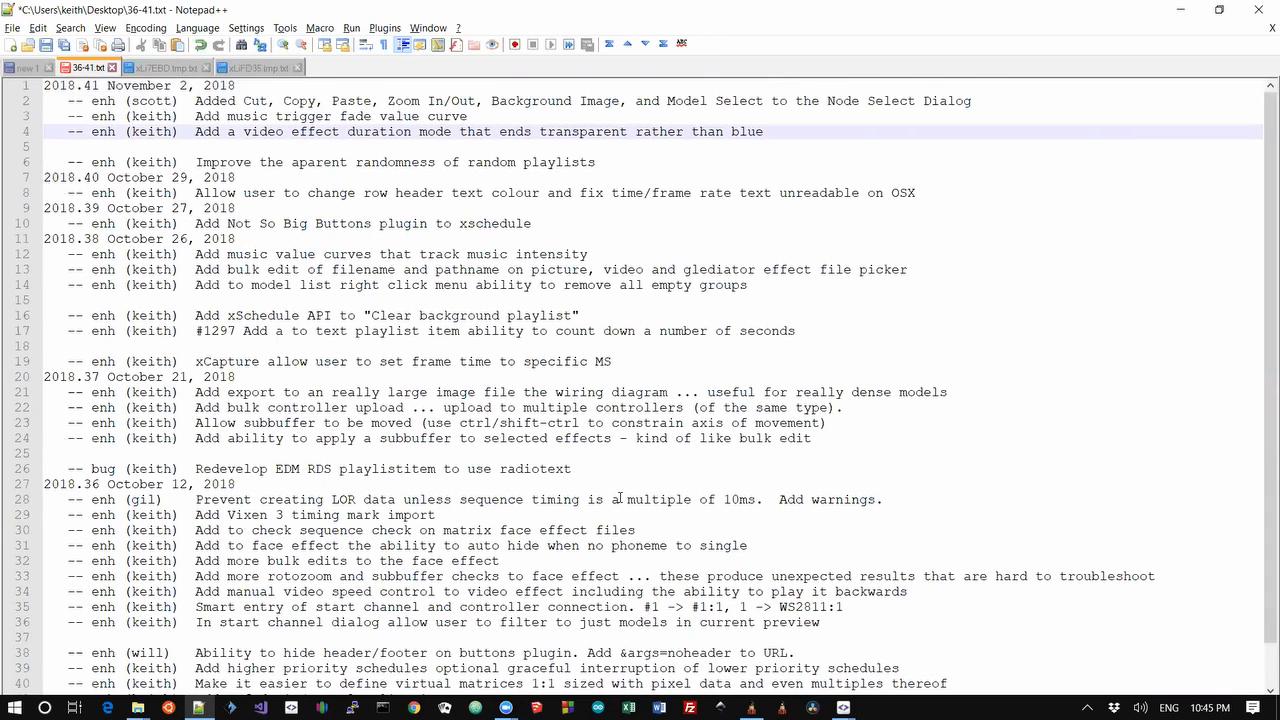
key(Down)
key(shift+Up)
key(shift+Up)
key(Up)
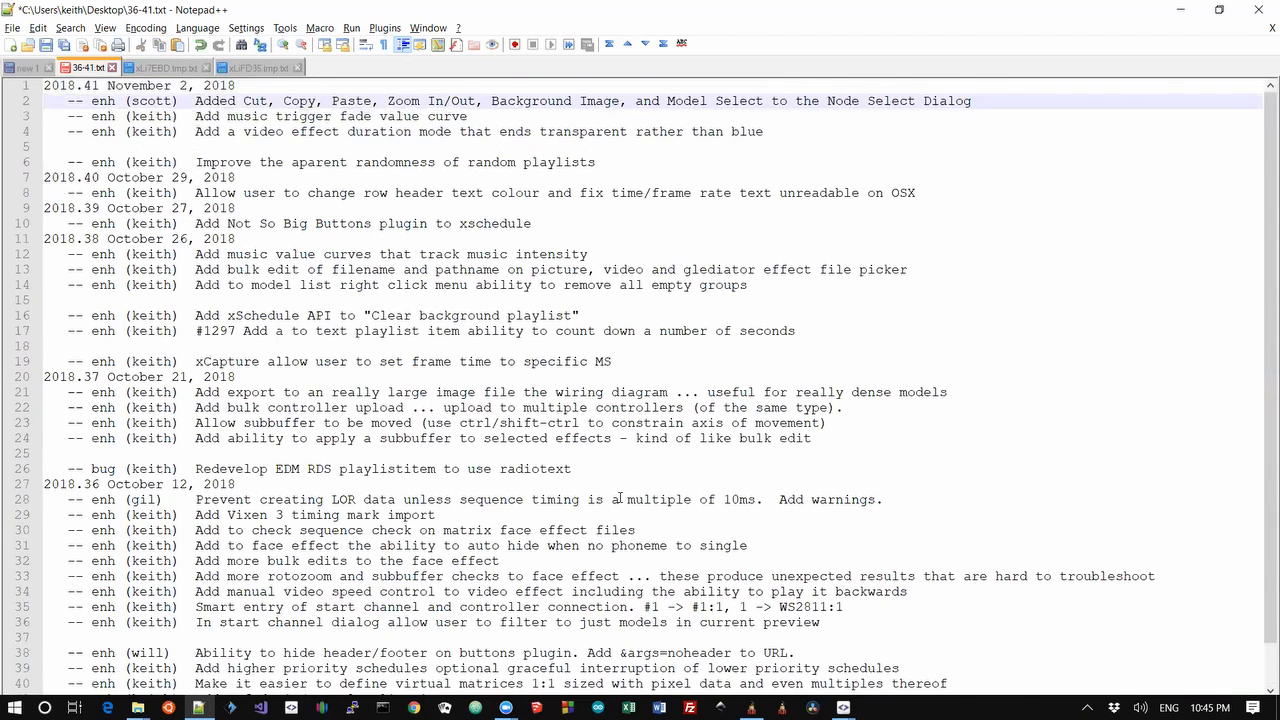
key(shift+Down)
Switch back to xLights and open the sub-models editor for the Matrix model in the layout.
key(alt+Tab)
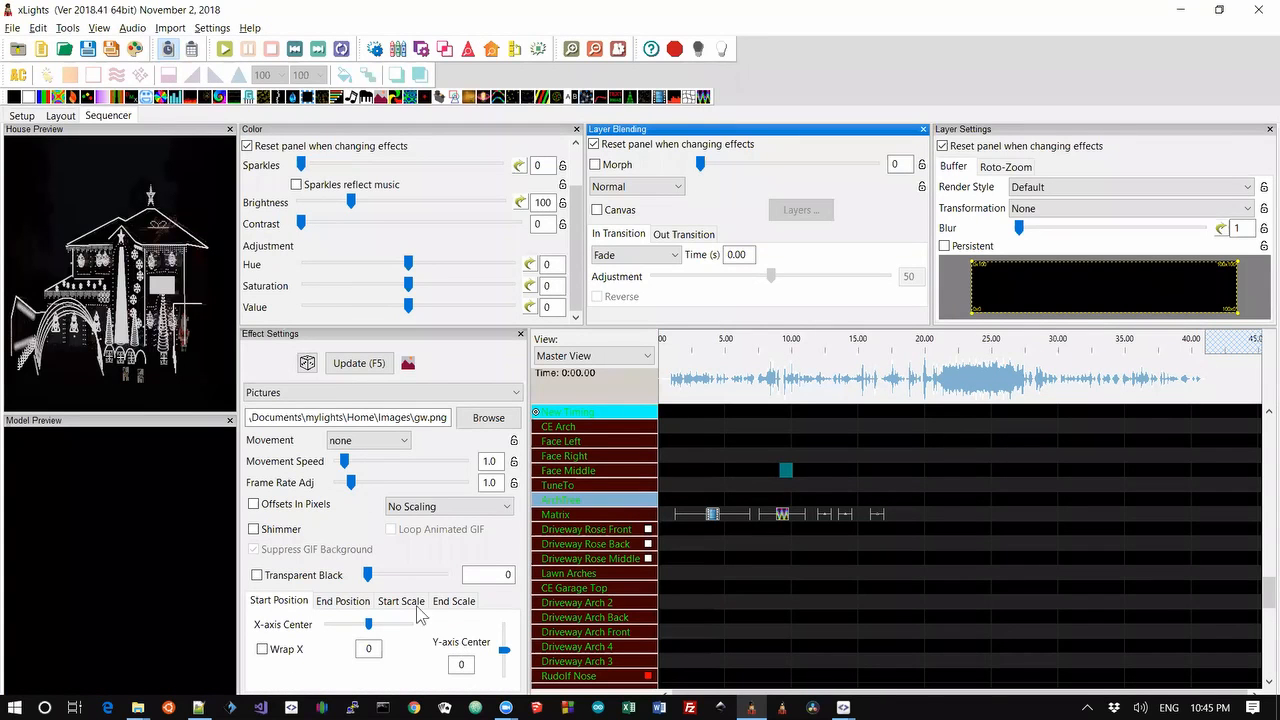
click(66, 116)
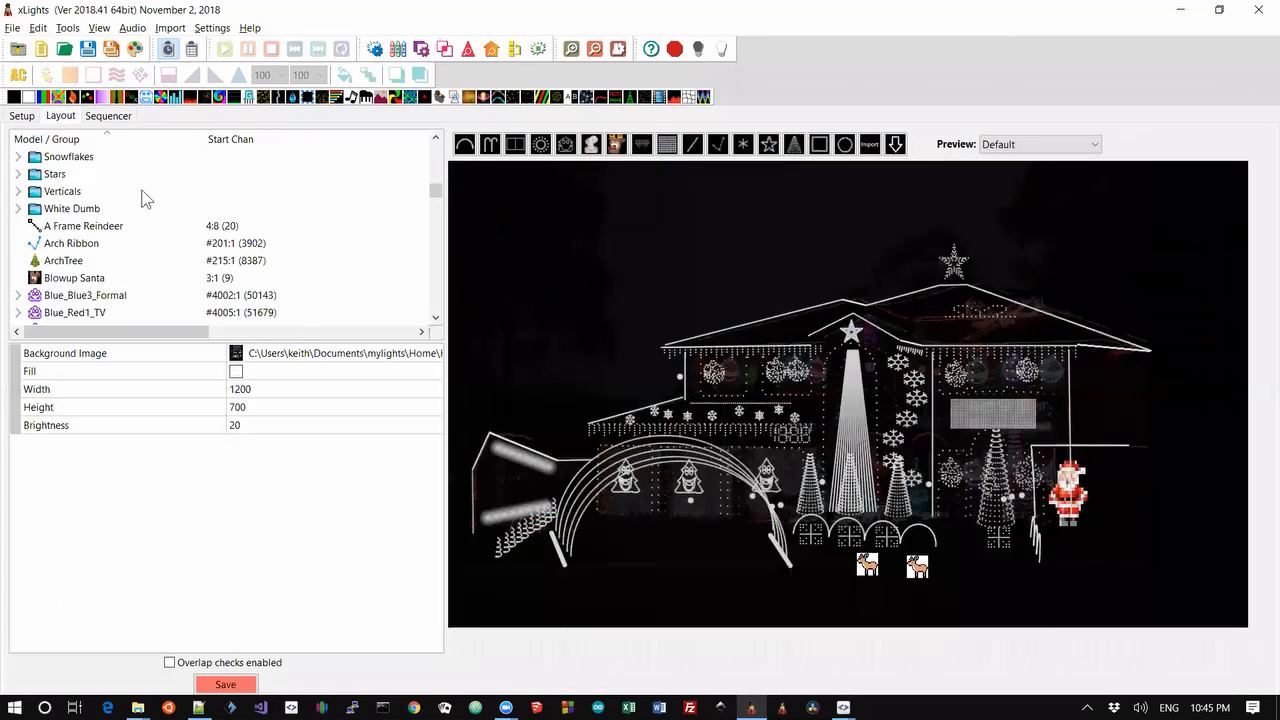
click(970, 421)
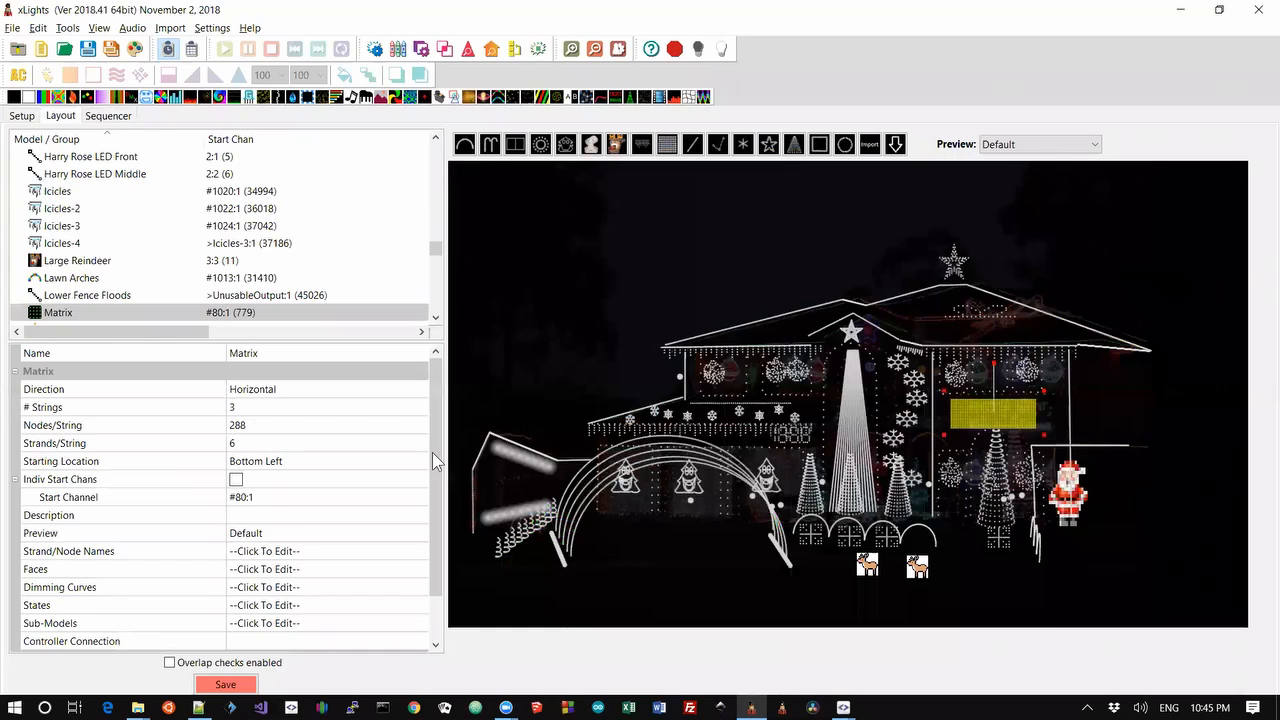
click(395, 623)
click(419, 623)
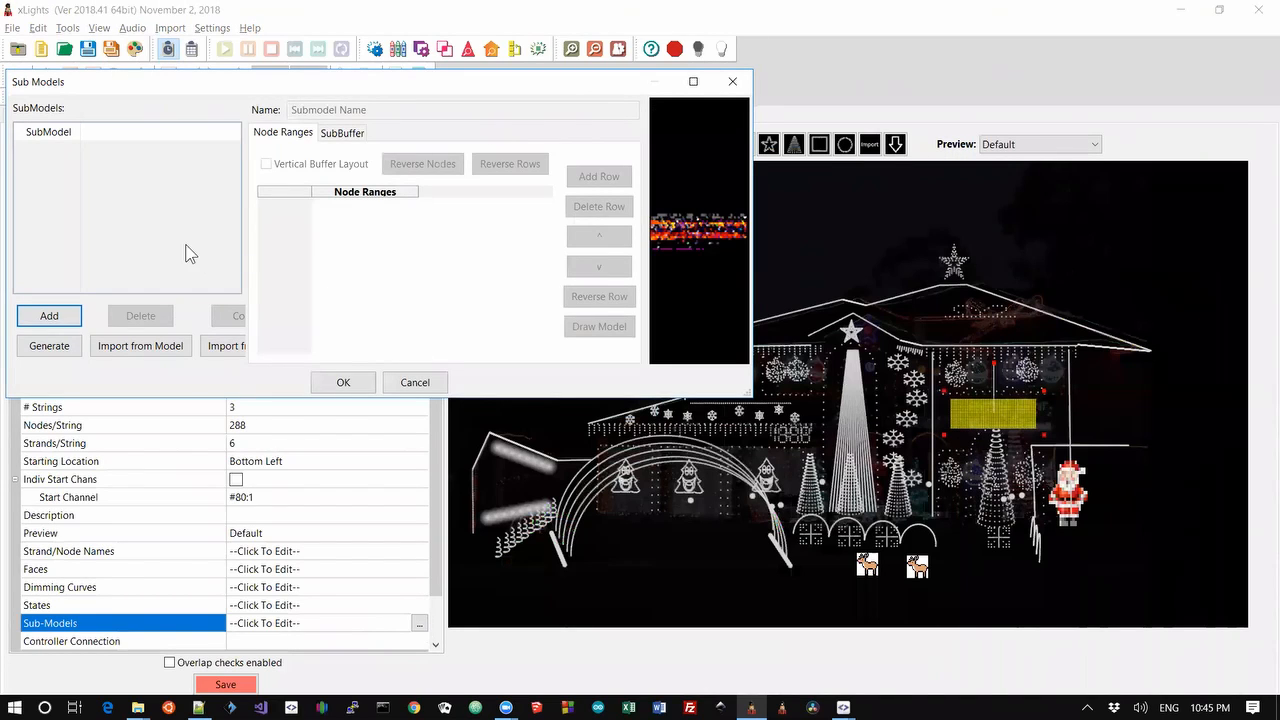
Add a submodel to the Matrix model and open its drawing grid for node selection in a maximized window.
click(49, 315)
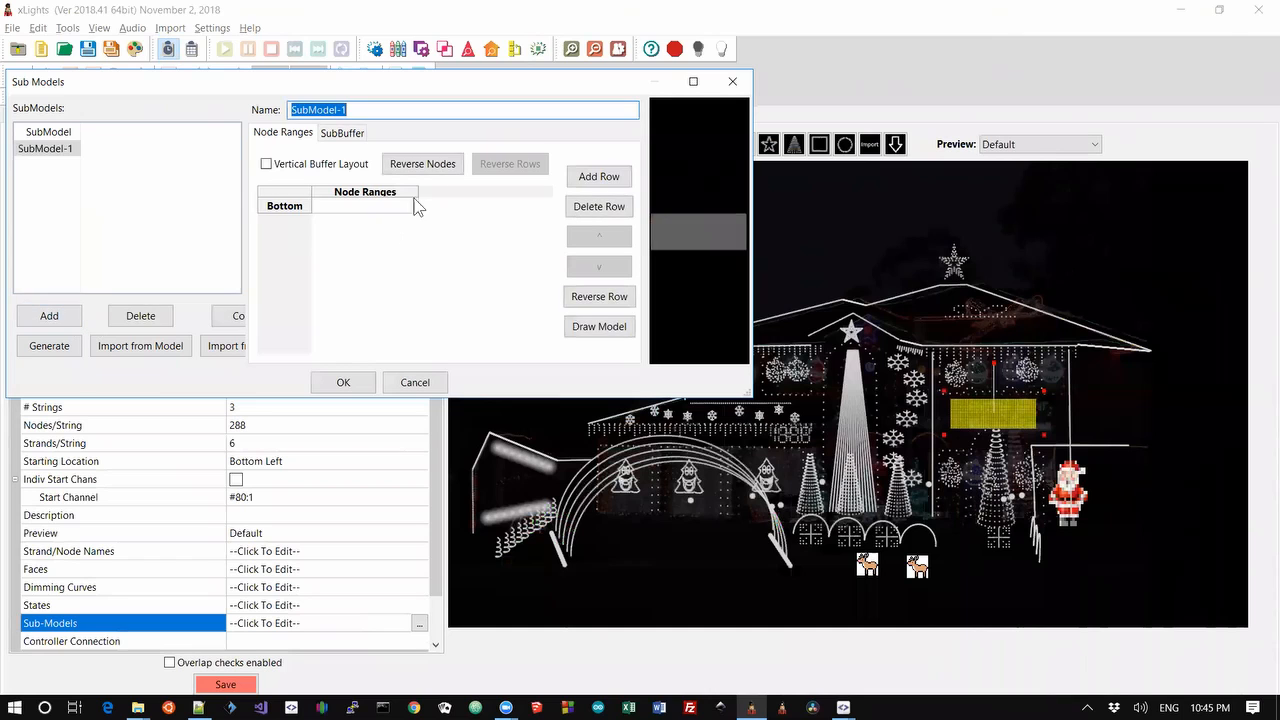
click(594, 326)
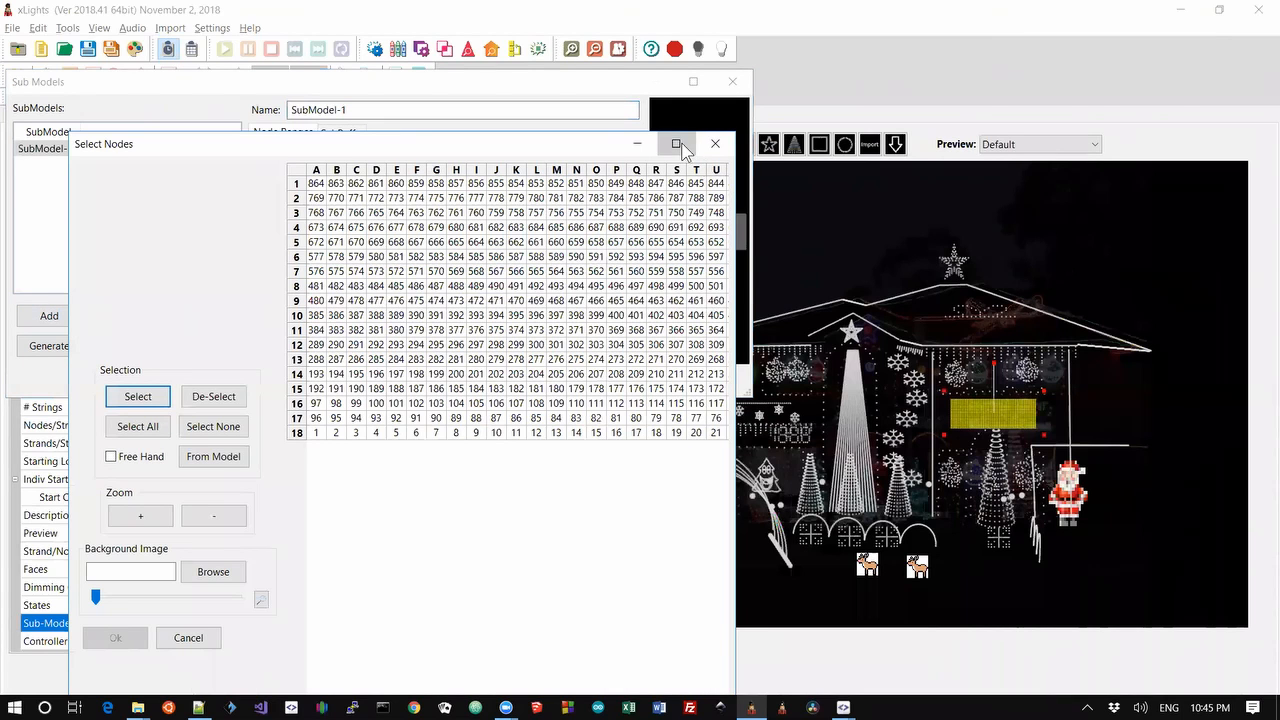
click(677, 145)
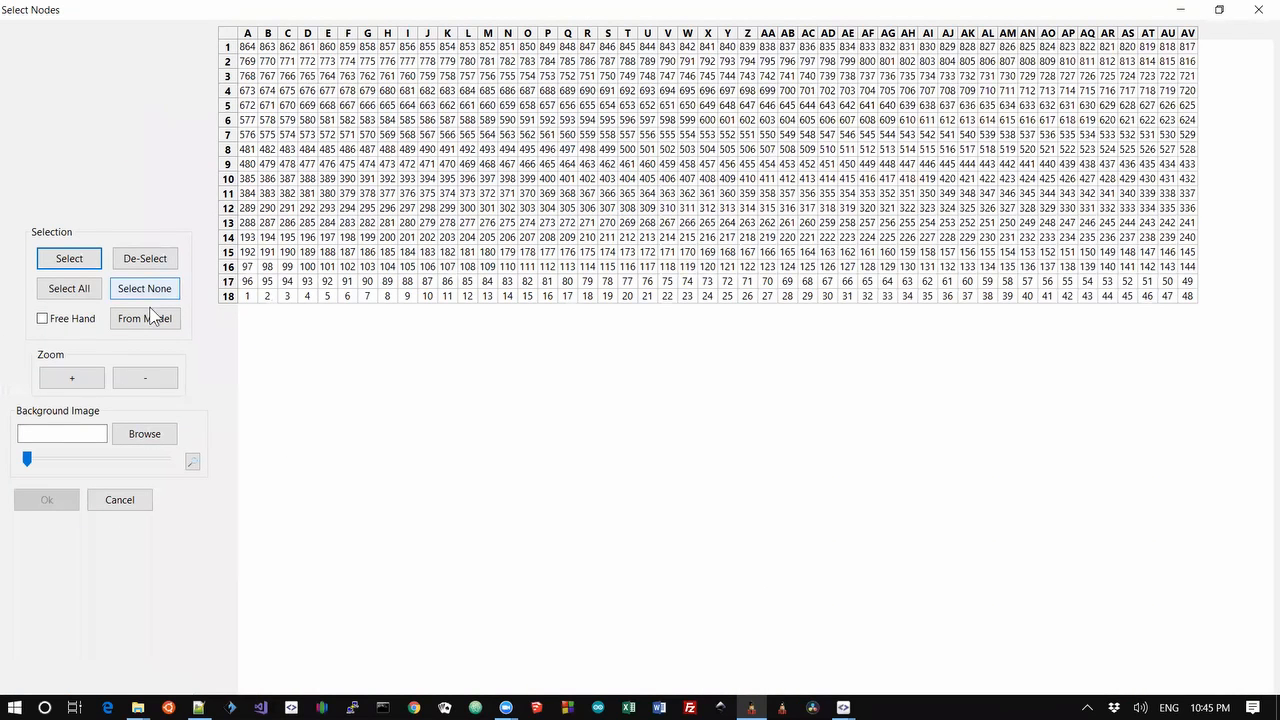
Try the zoom controls of the Select Nodes dialog, enlarging the node grid by two levels.
click(143, 380)
click(73, 382)
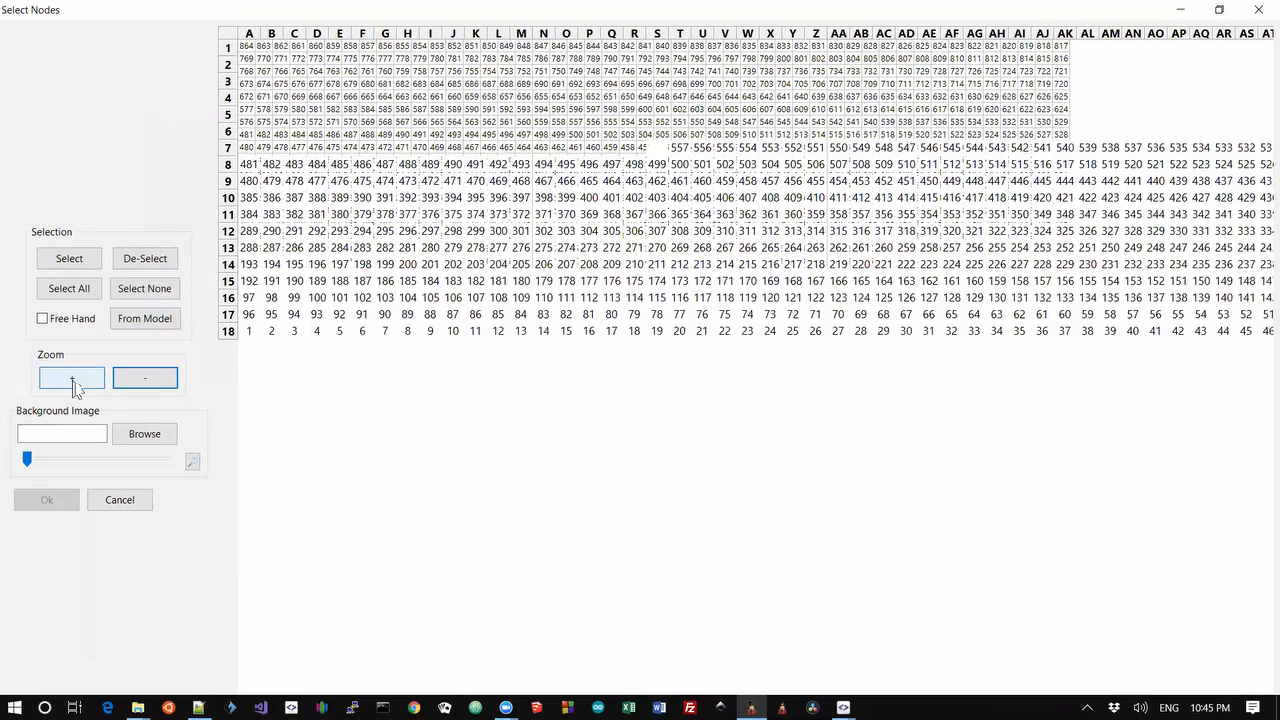
click(73, 382)
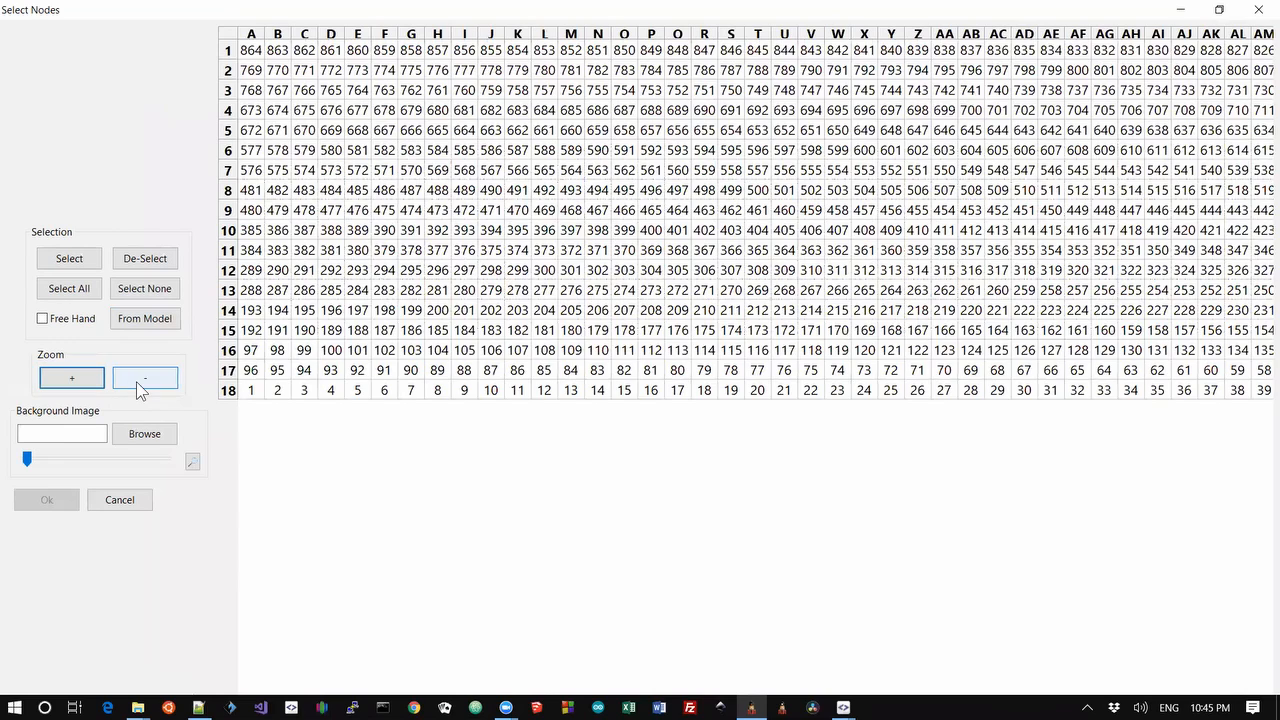
Shrink the node grid by one zoom level, load animated-santa-claus-image-0114.gif as its background image and fade the image.
click(136, 381)
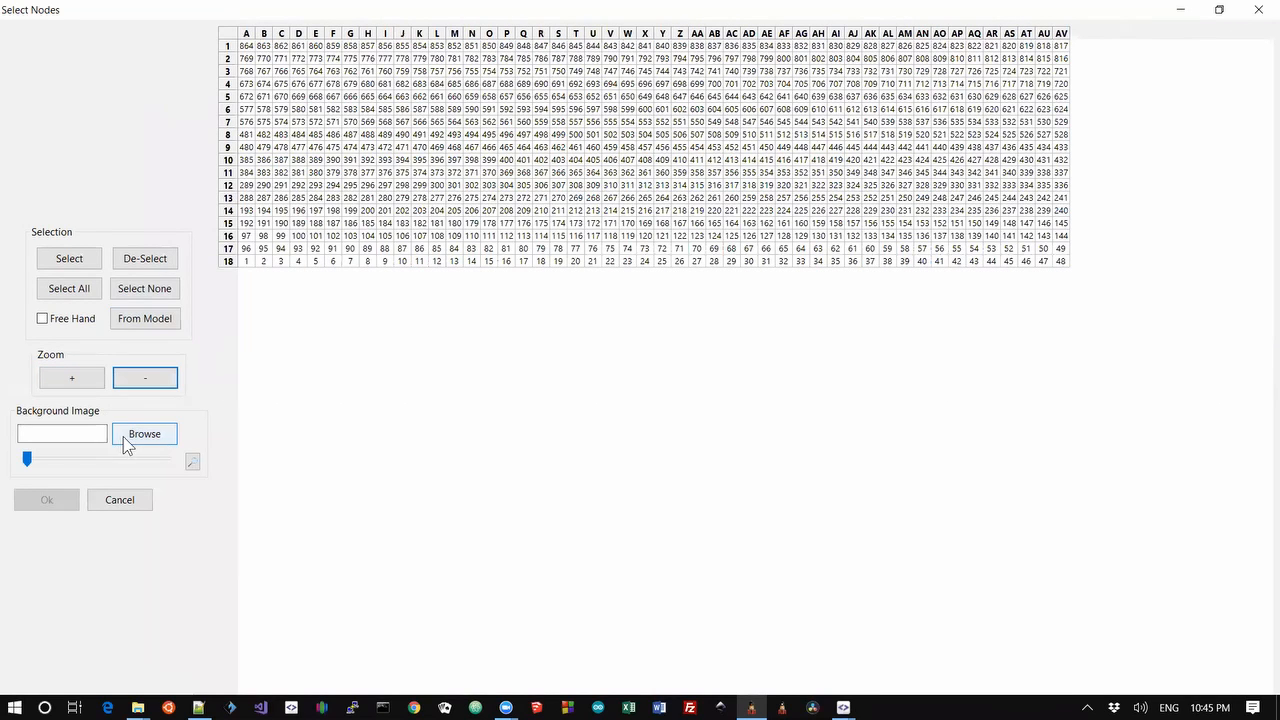
click(123, 440)
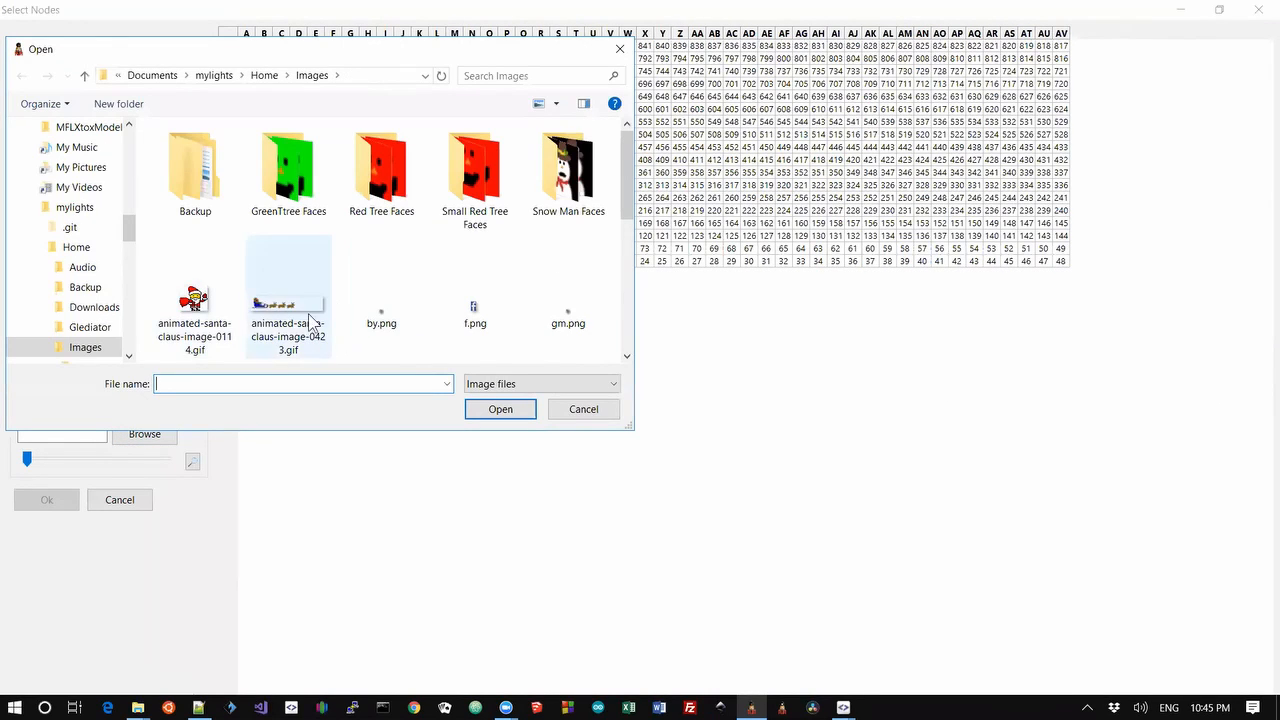
click(205, 308)
click(514, 420)
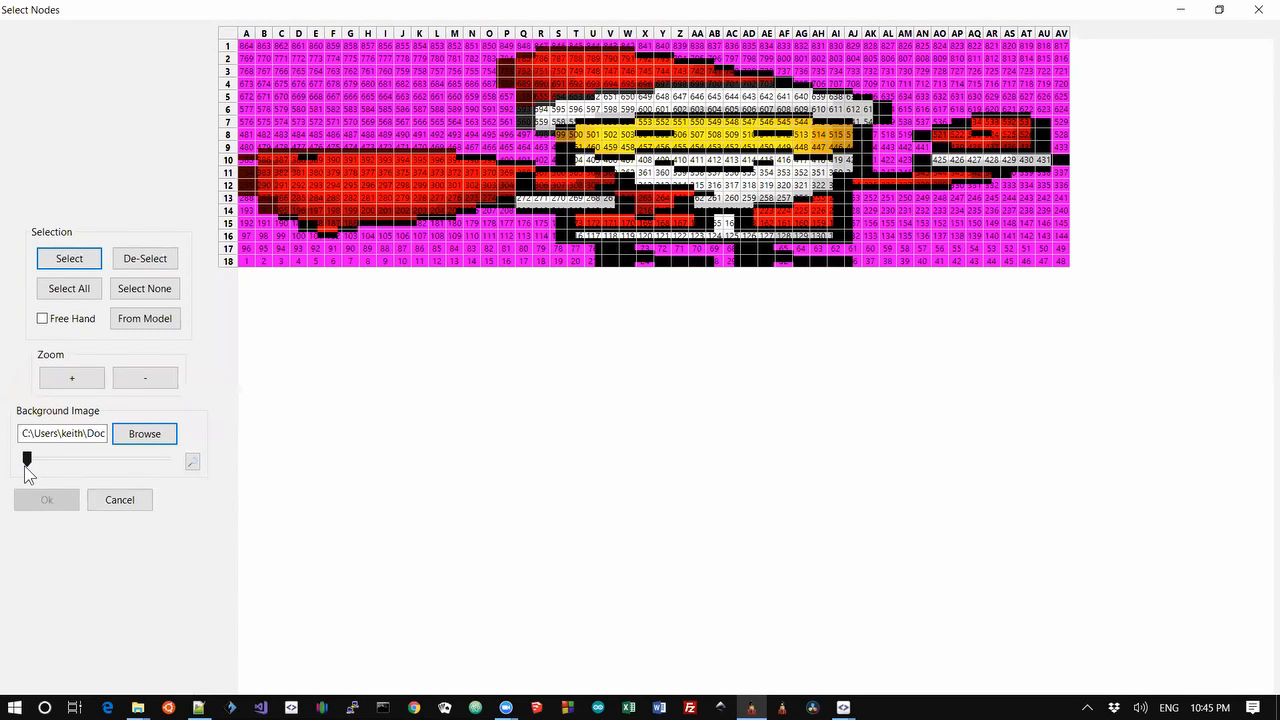
drag(27, 460, 127, 458)
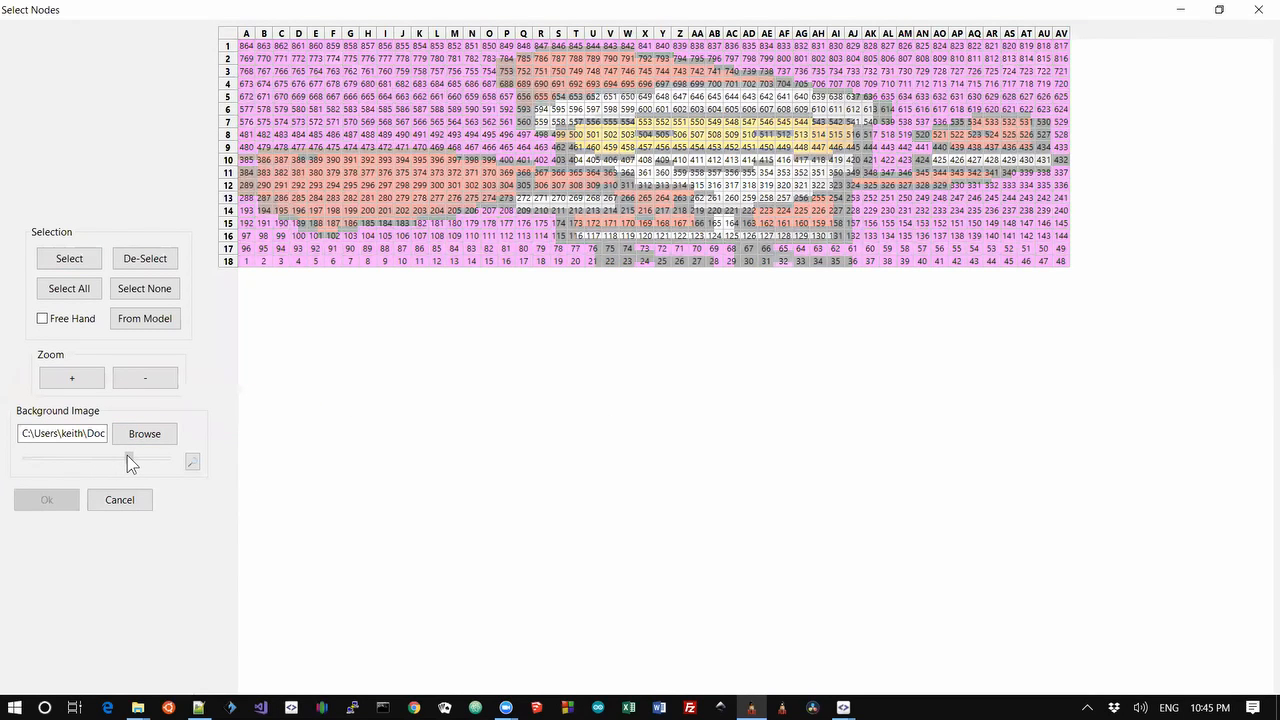
click(192, 463)
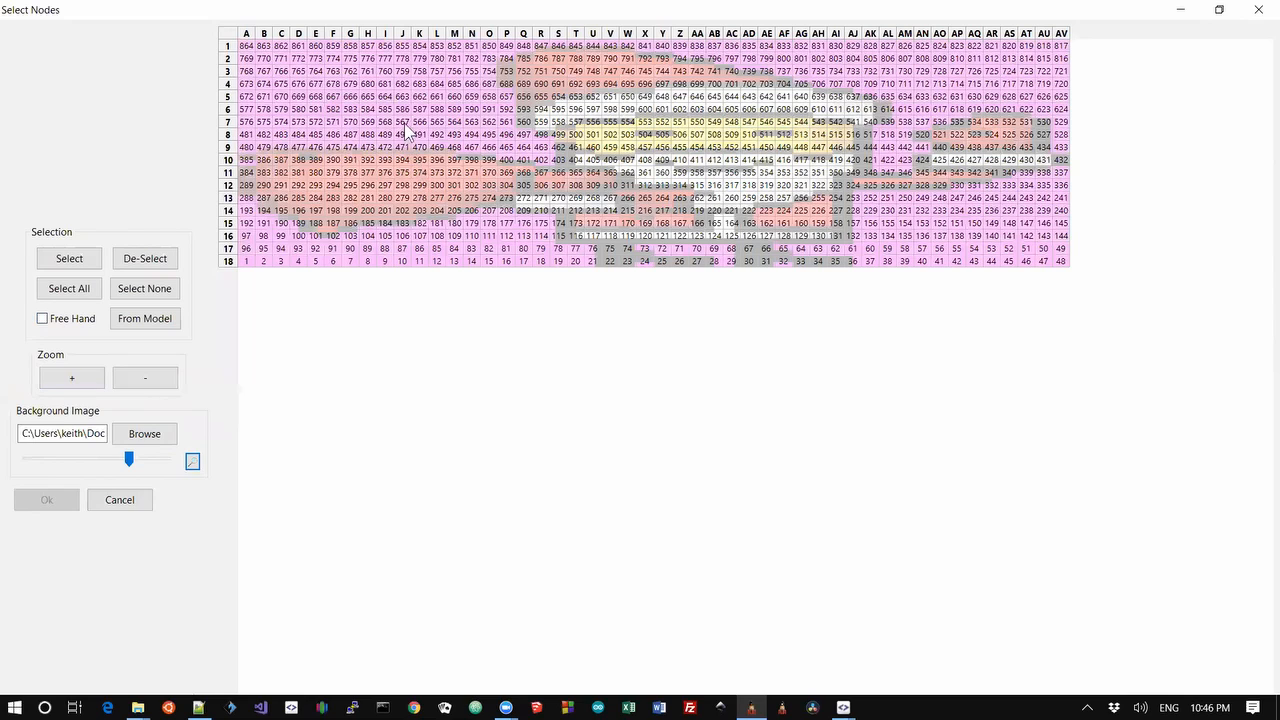
Box-select a block of nodes from J7 to P13, then enable Free Hand and trace a line of nodes across the Santa image.
drag(405, 125, 505, 198)
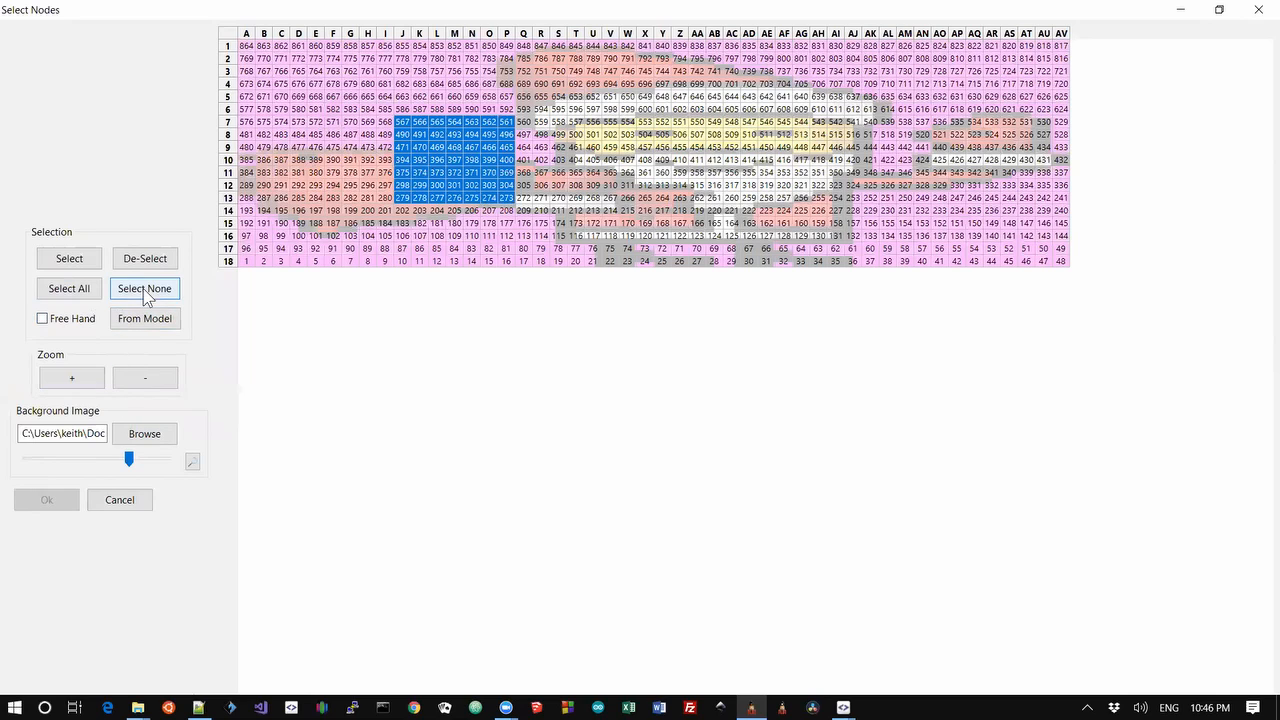
click(72, 318)
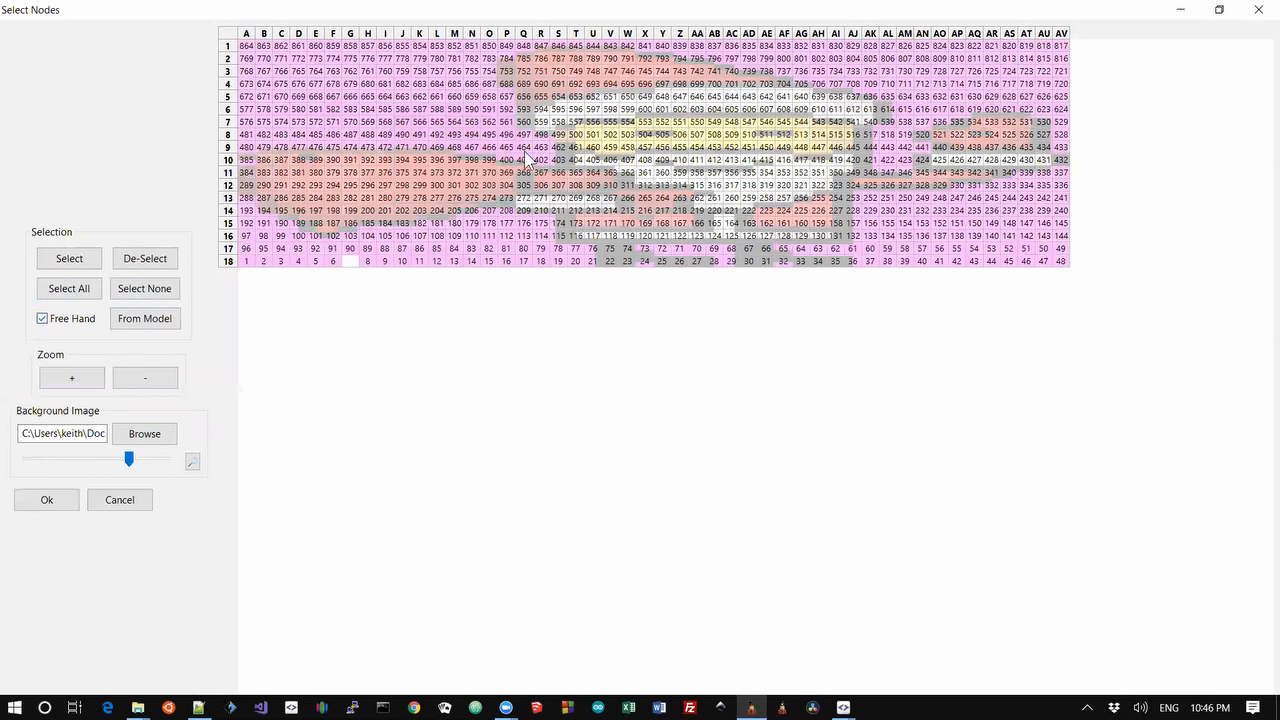
mouse_move(506, 160)
mouse_down()
mouse_move(694, 97)
mouse_move(775, 168)
mouse_move(725, 121)
mouse_move(607, 139)
mouse_up()
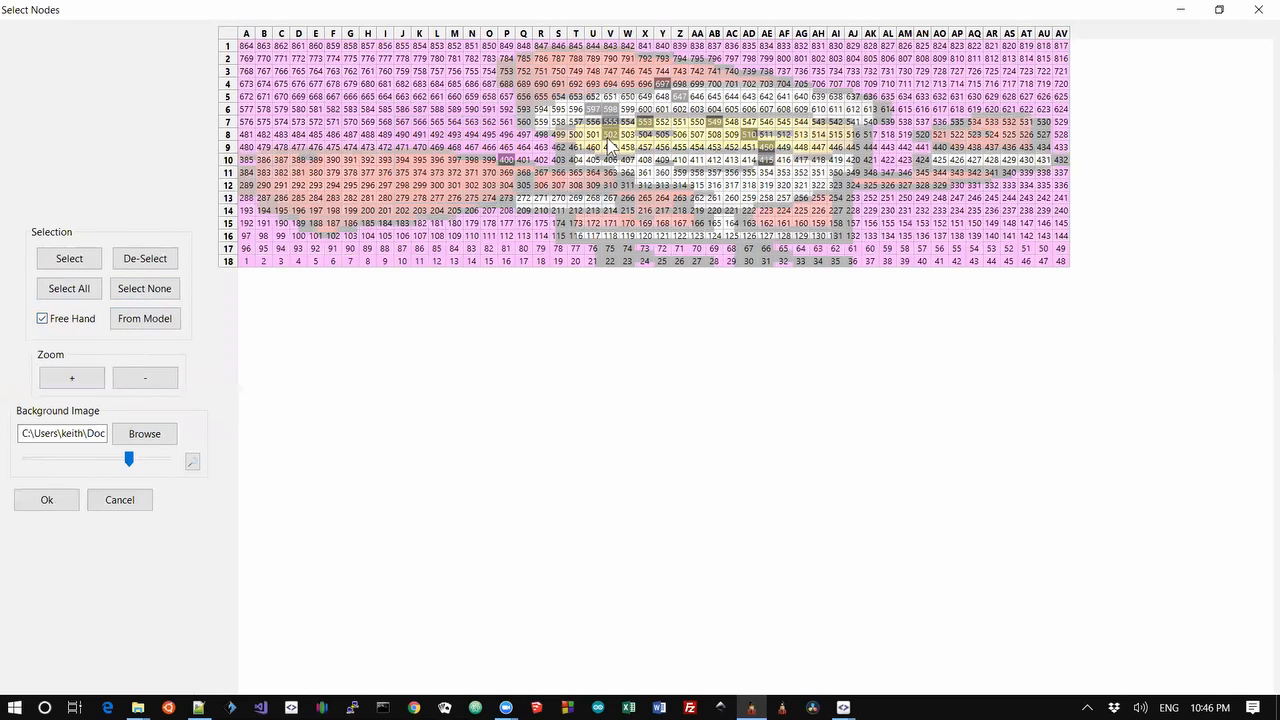
Turn Free Hand off and try box-selecting nodes across the middle and upper-left parts of the grid.
click(58, 320)
click(69, 260)
drag(510, 212, 790, 88)
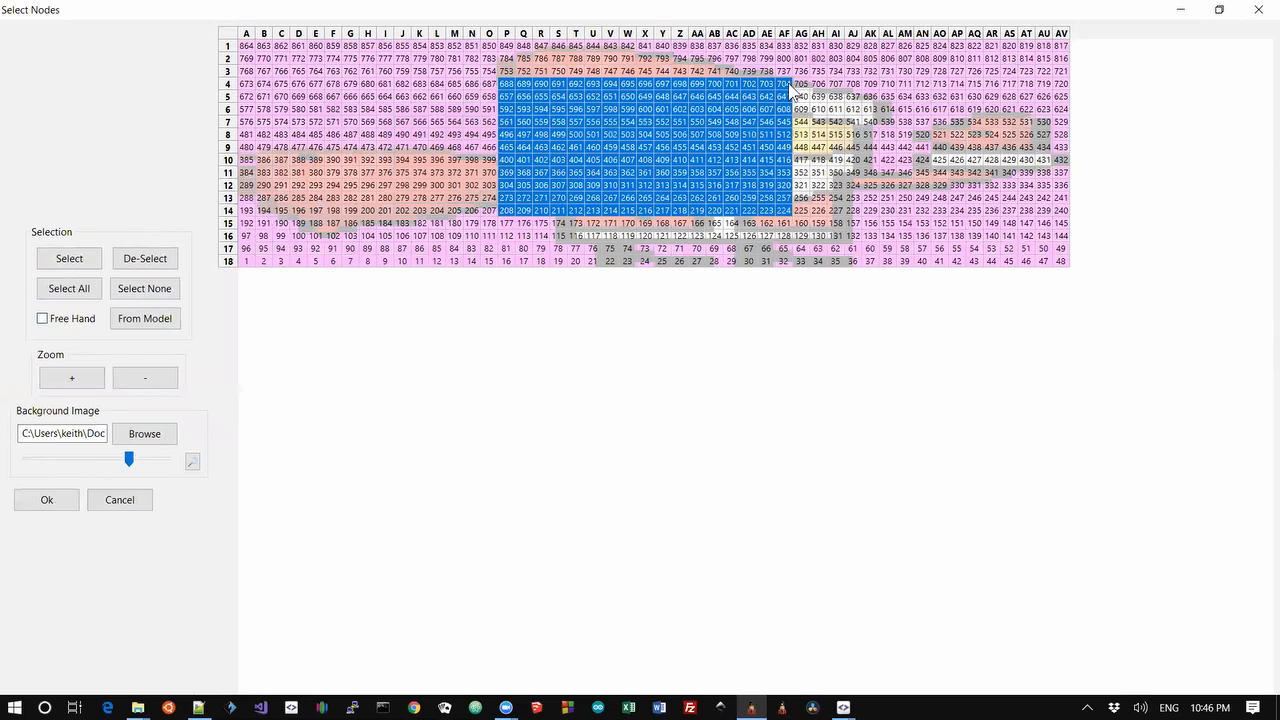
click(245, 47)
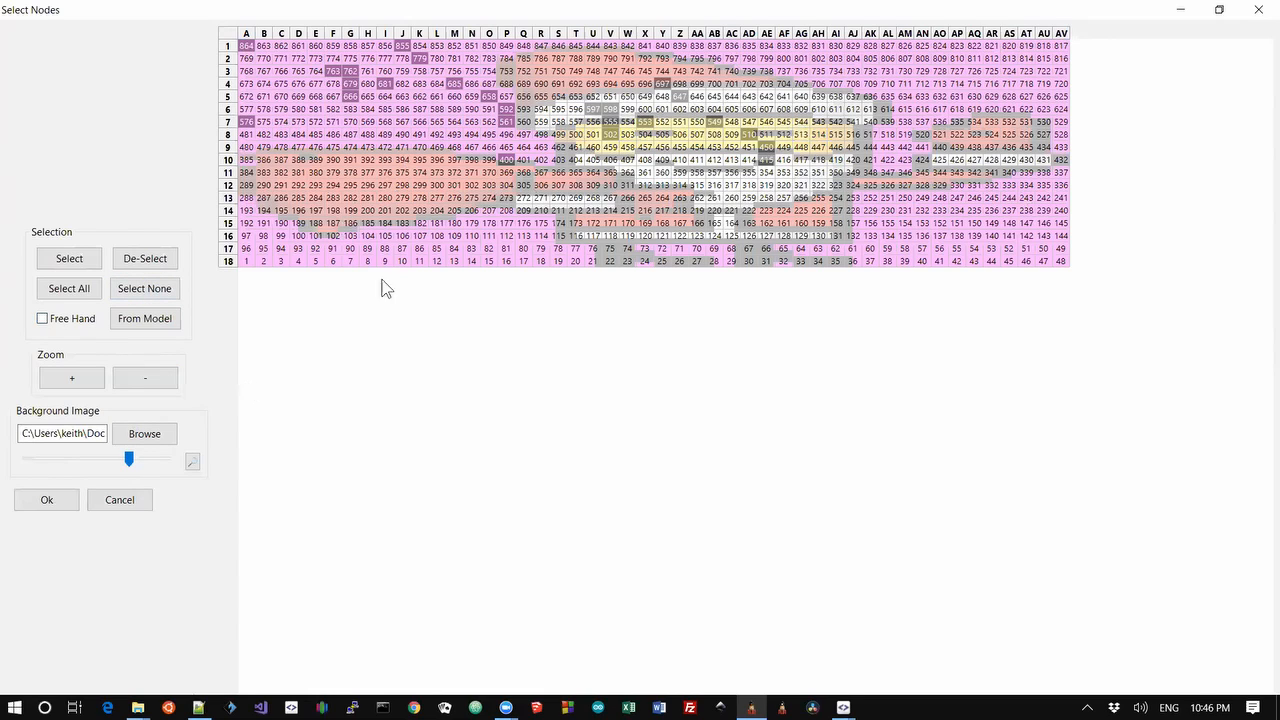
Show the cut, copy and paste options on the node grid, then cancel the node selection and the Matrix sub-models editor.
right_click(448, 168)
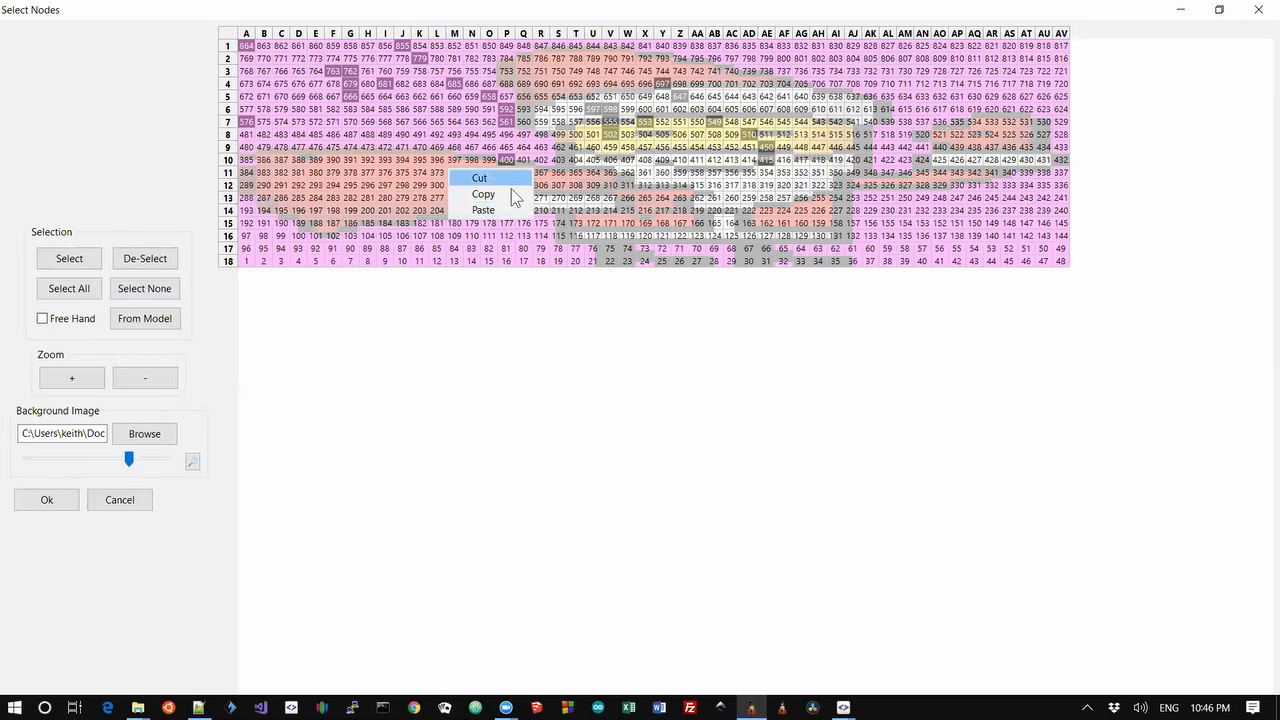
click(476, 360)
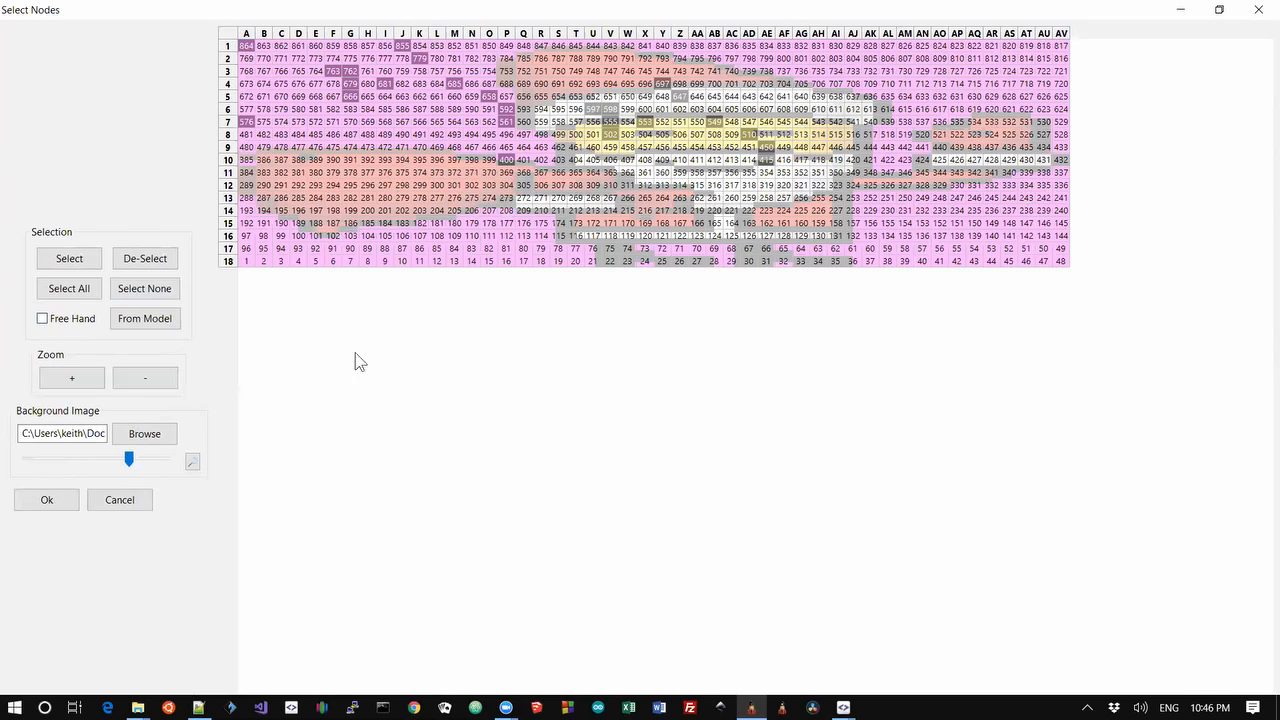
click(119, 500)
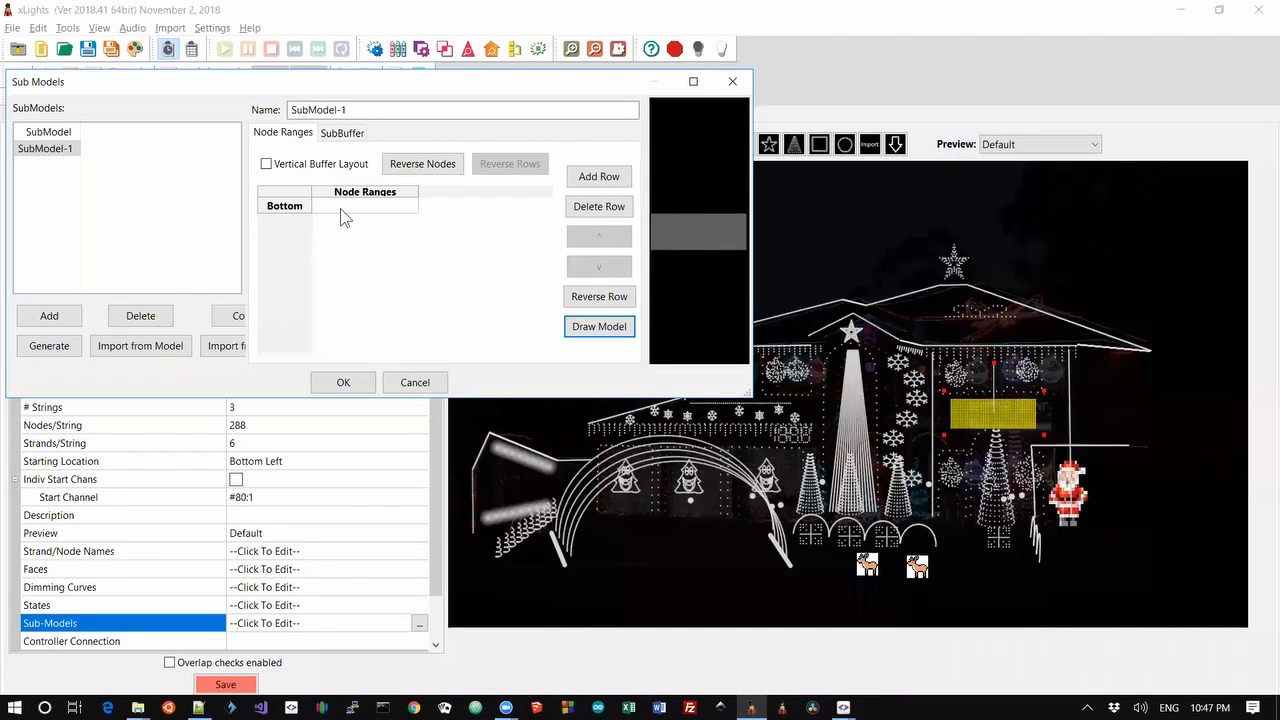
click(415, 382)
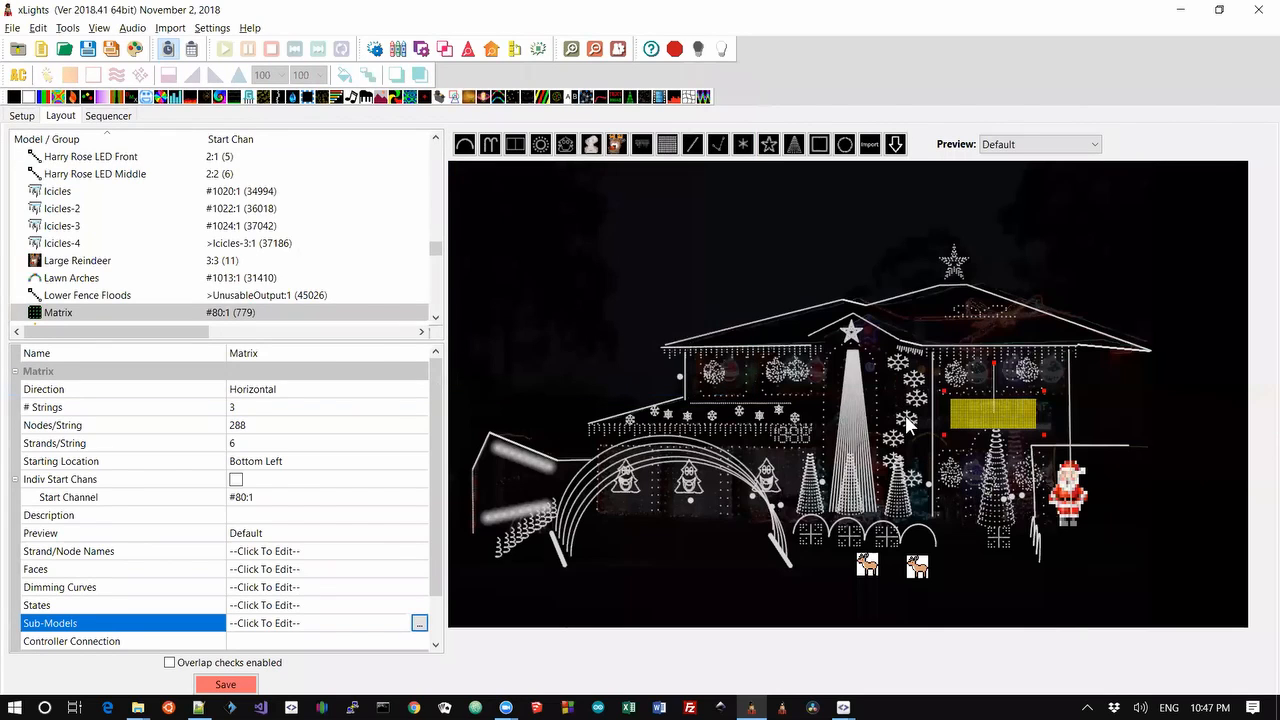
Examine the node ranges of the Arms and Mini Arms submodels of Boscoyo ChromaFlake 36 3 Prong-4, then cancel the editor.
click(906, 419)
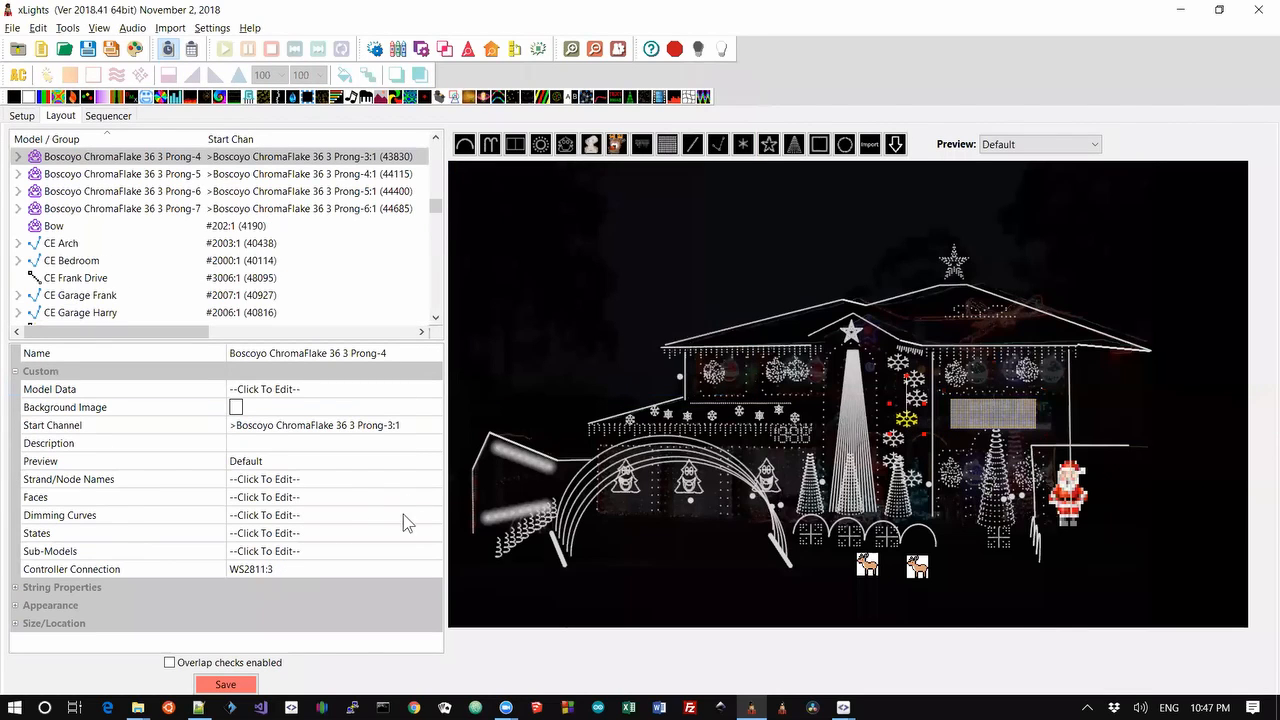
click(429, 551)
click(432, 552)
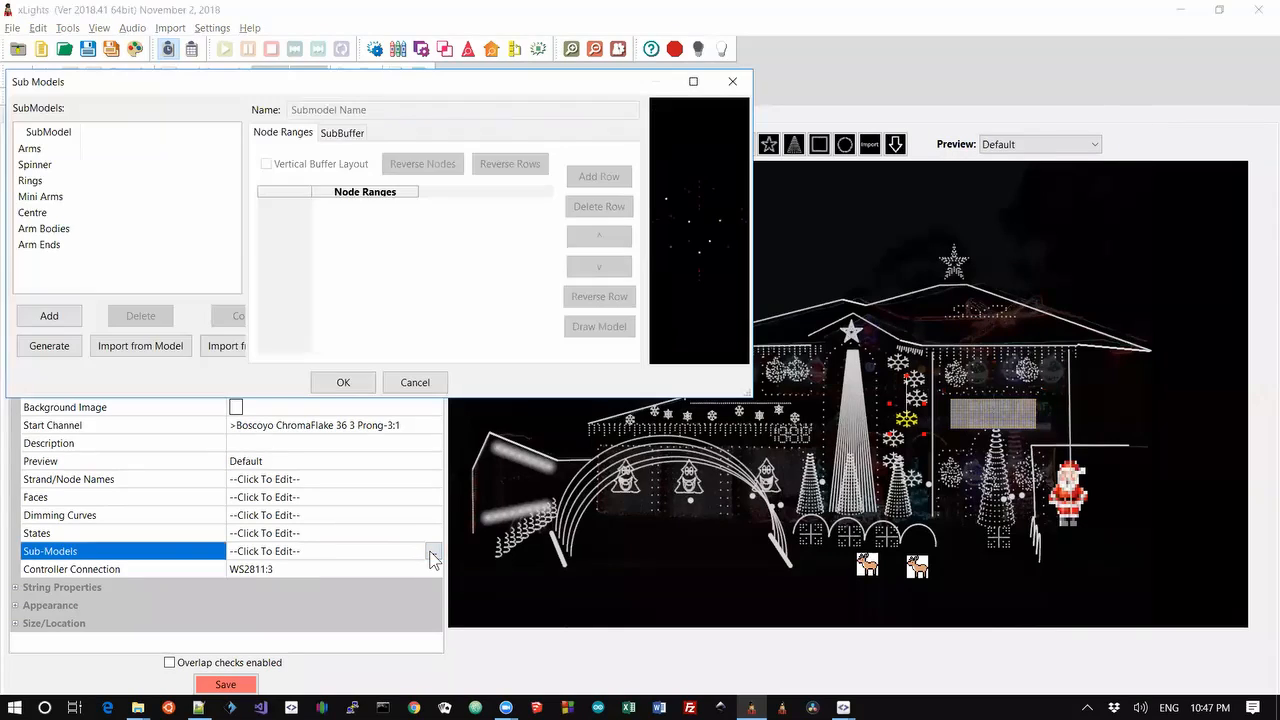
click(28, 148)
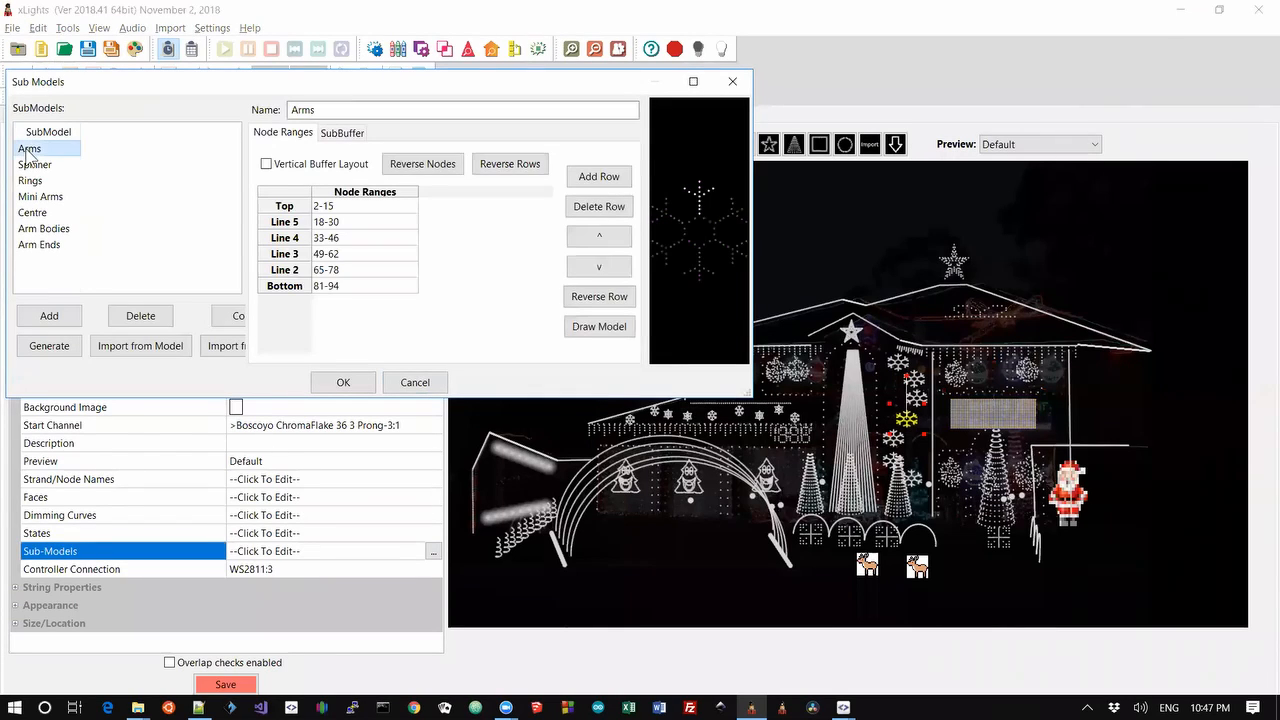
click(43, 199)
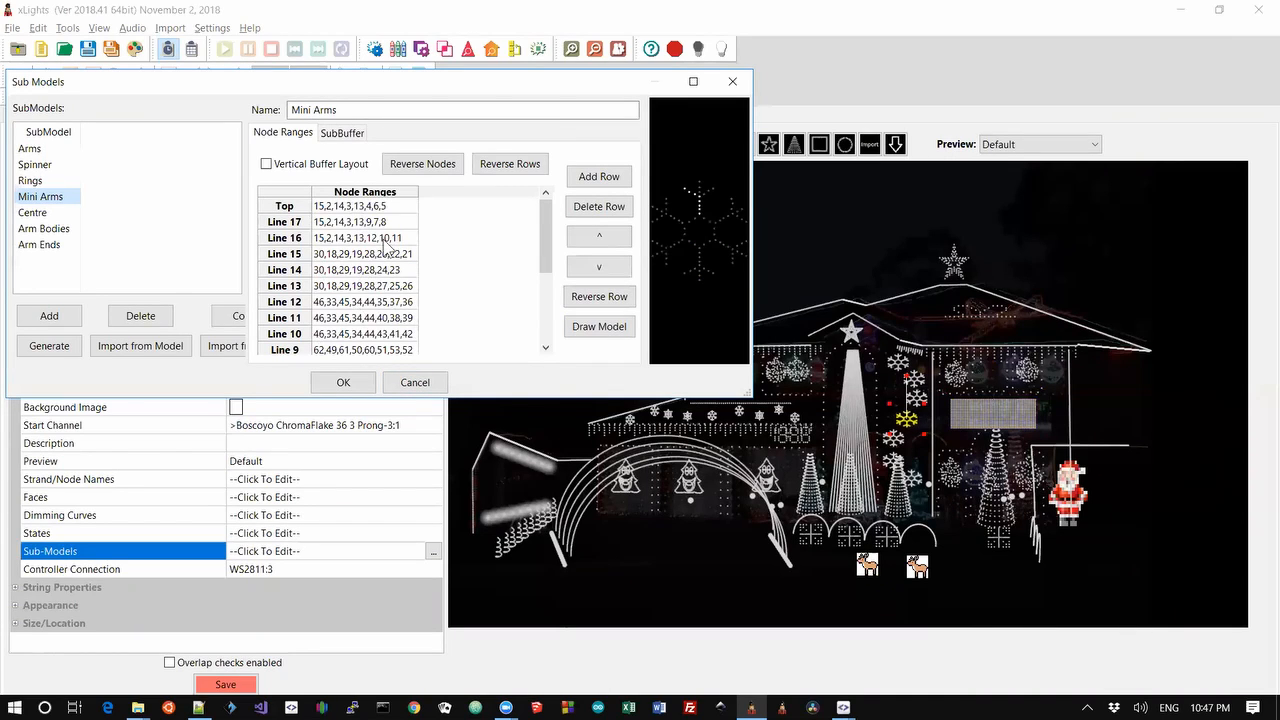
click(441, 384)
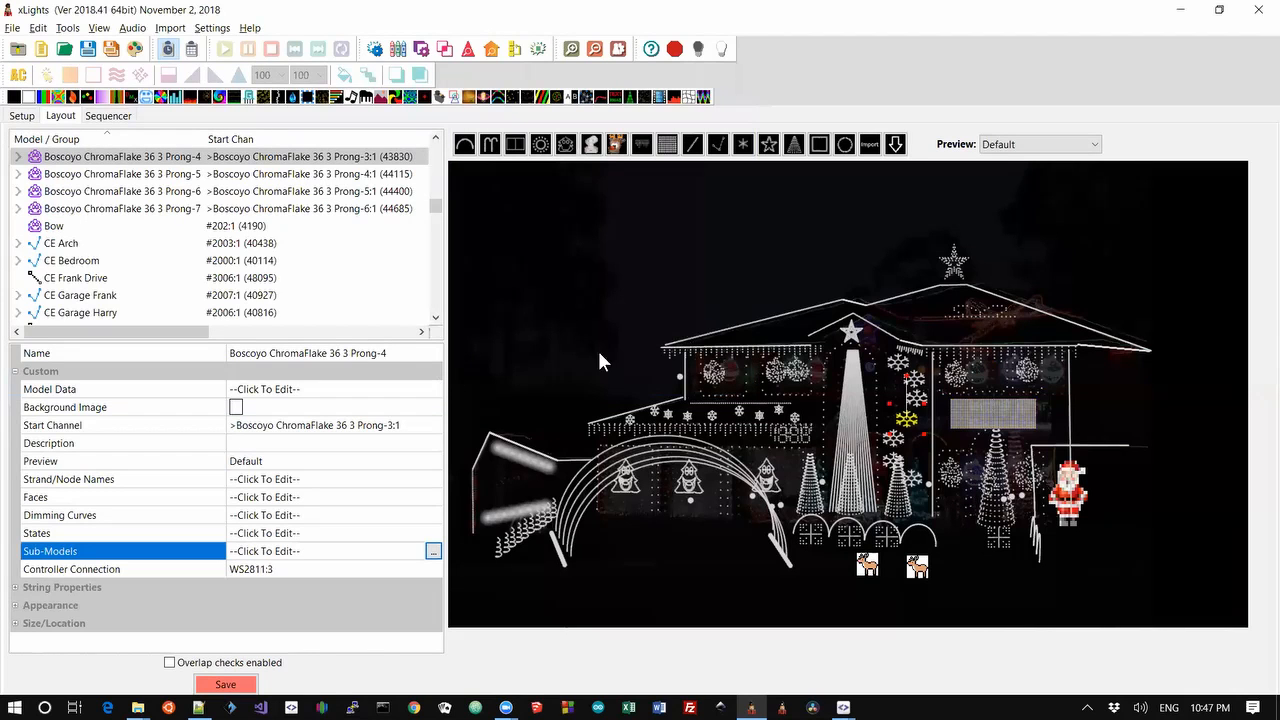
Look over the remaining release notes in Notepad++, then switch to the File Explorer window.
key(alt+Tab)
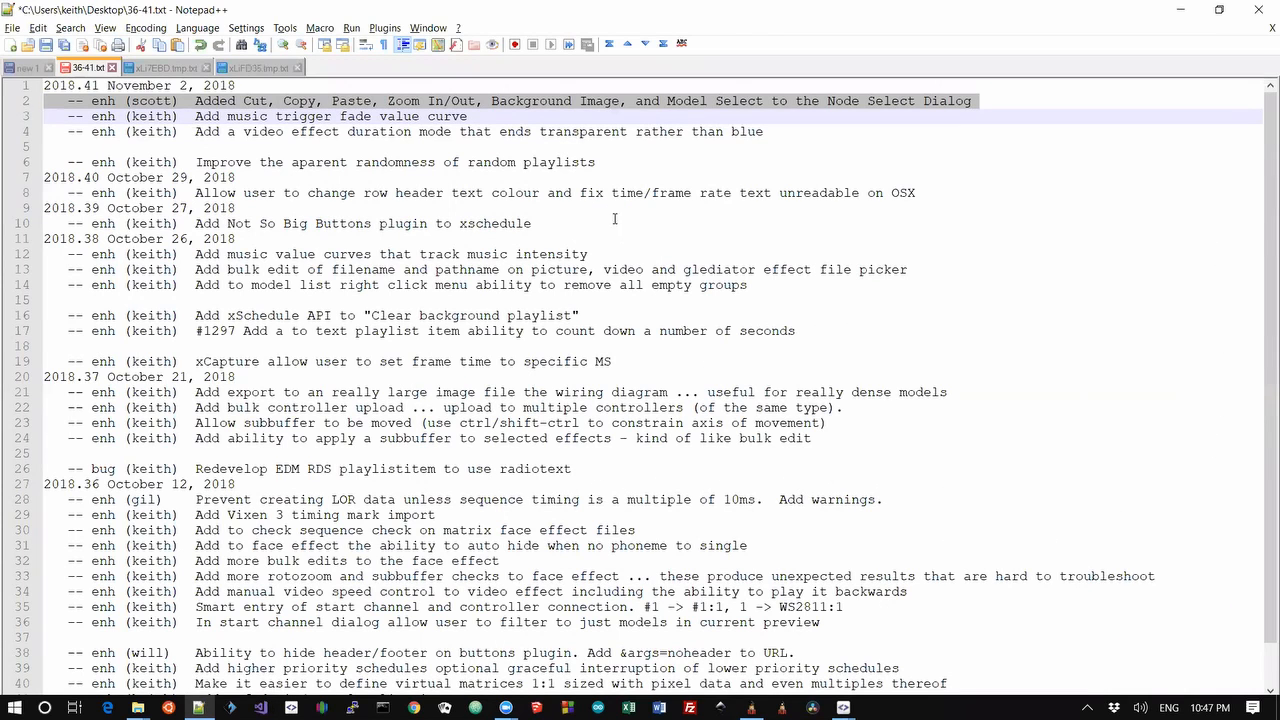
scroll(637, 176, down, 1)
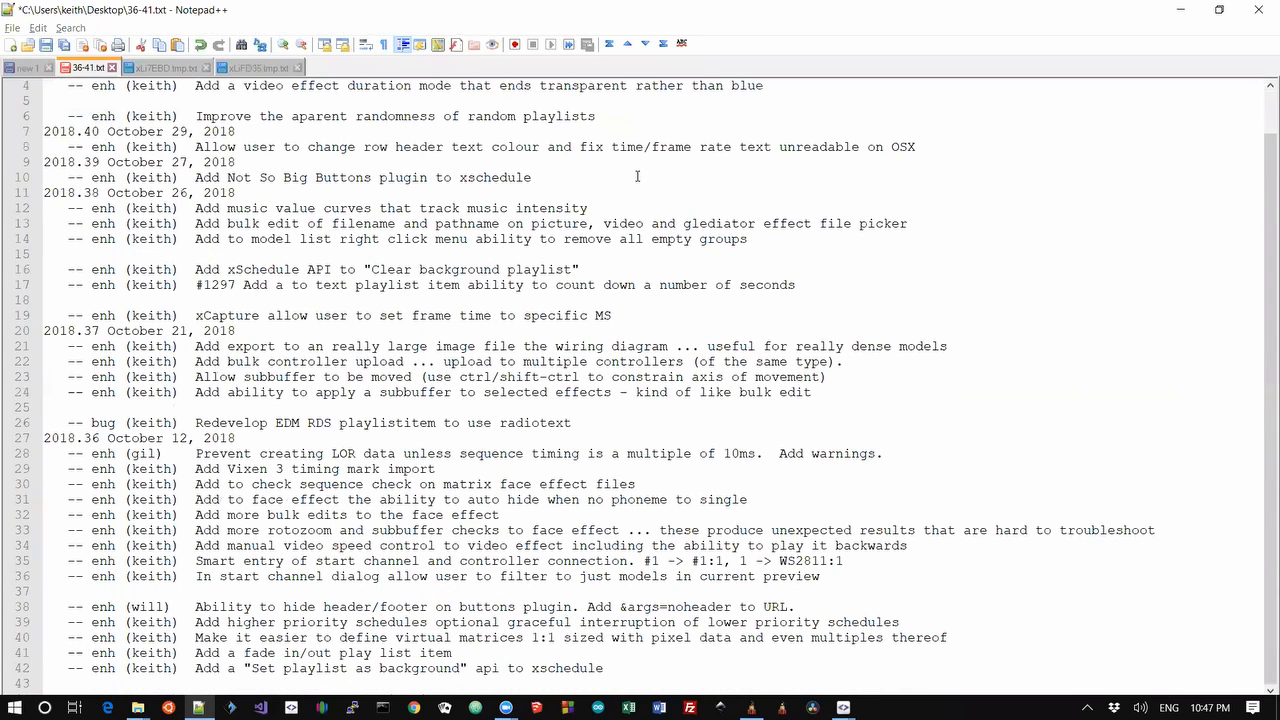
key(alt+Tab)
key(alt+Tab)
key(alt+Tab)
key(alt+Tab)
key(alt+Tab)
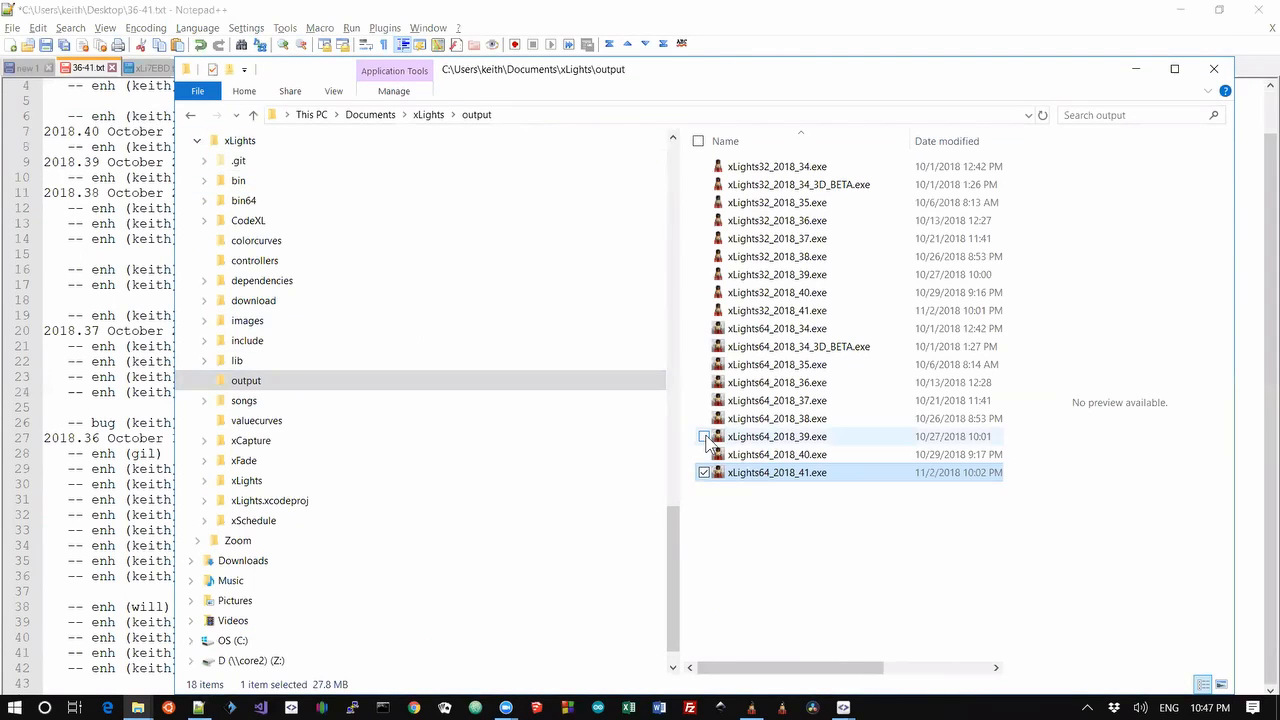
Open the xLights folder under Program Files on the C: drive.
drag(675, 528, 680, 571)
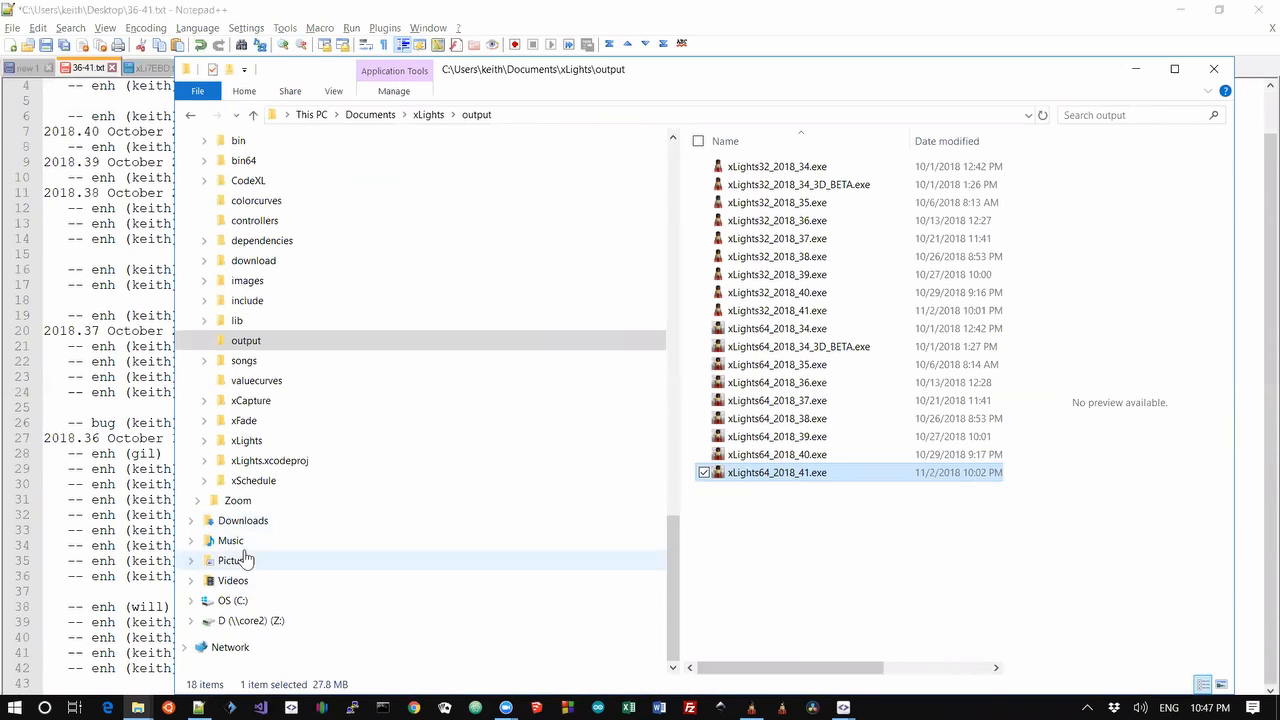
click(235, 601)
click(783, 366)
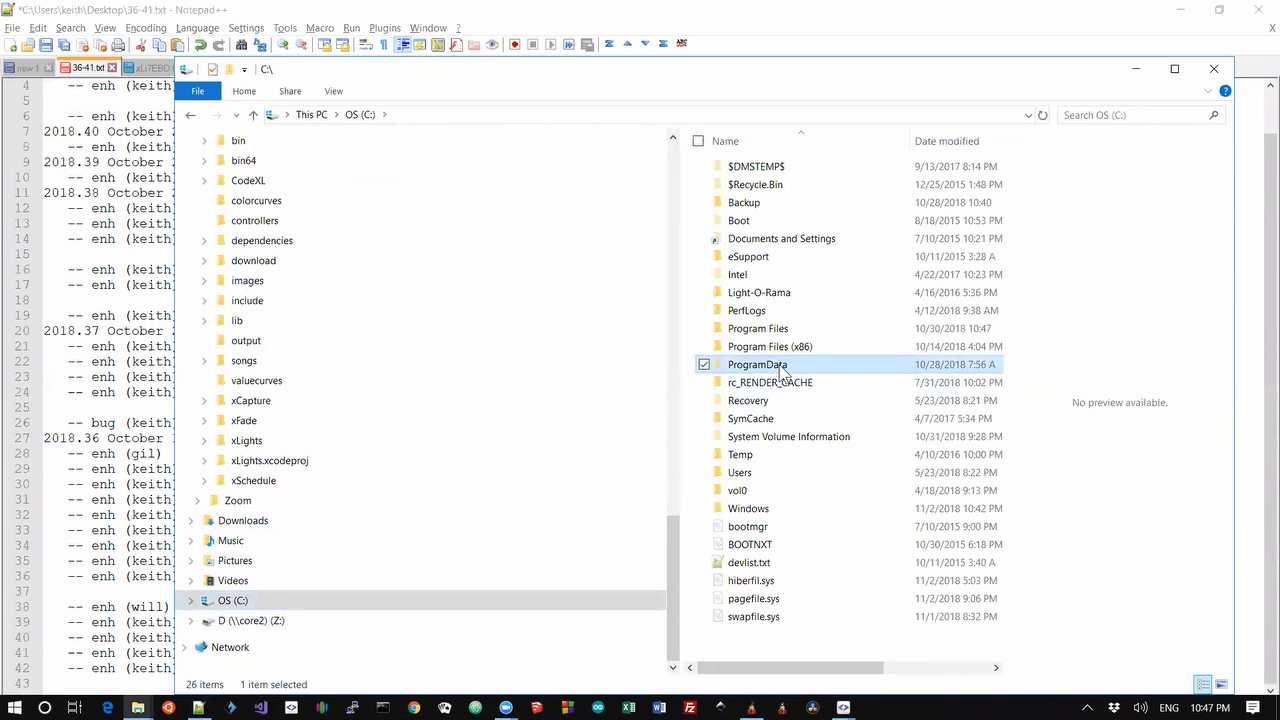
key(Up)
key(Up)
key(Return)
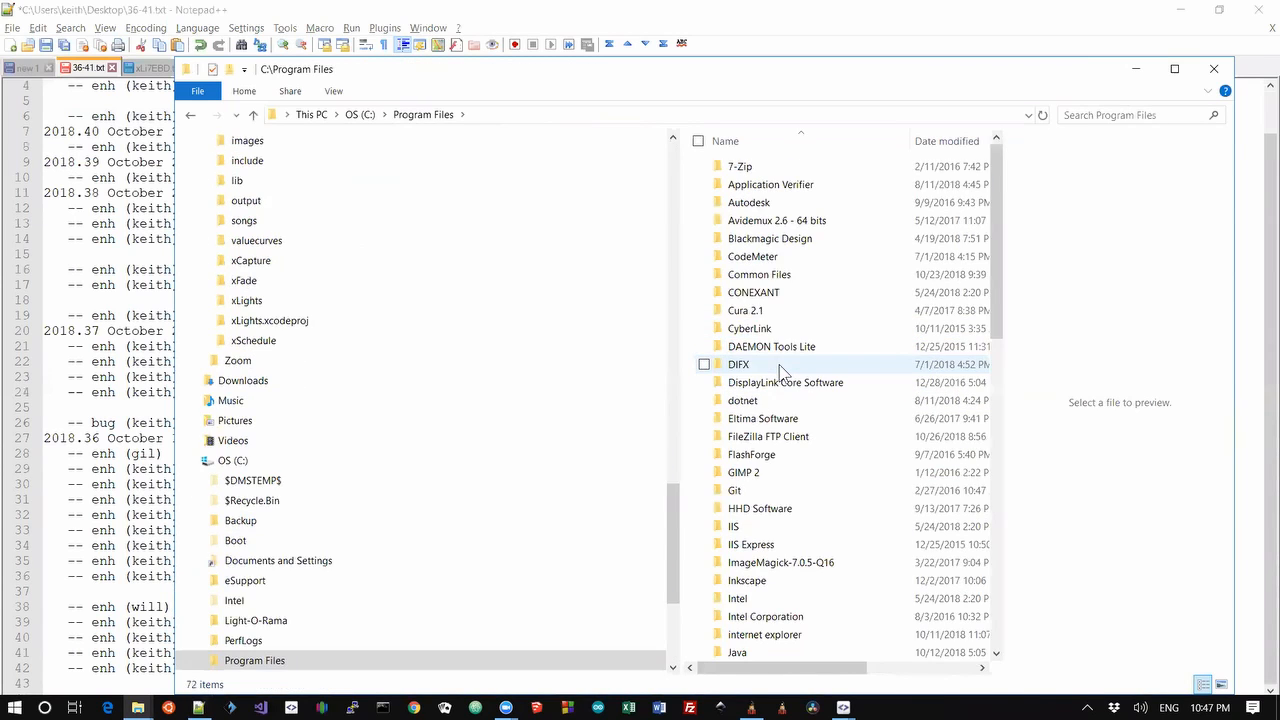
key(Down)
text(xlights)
key(Return)
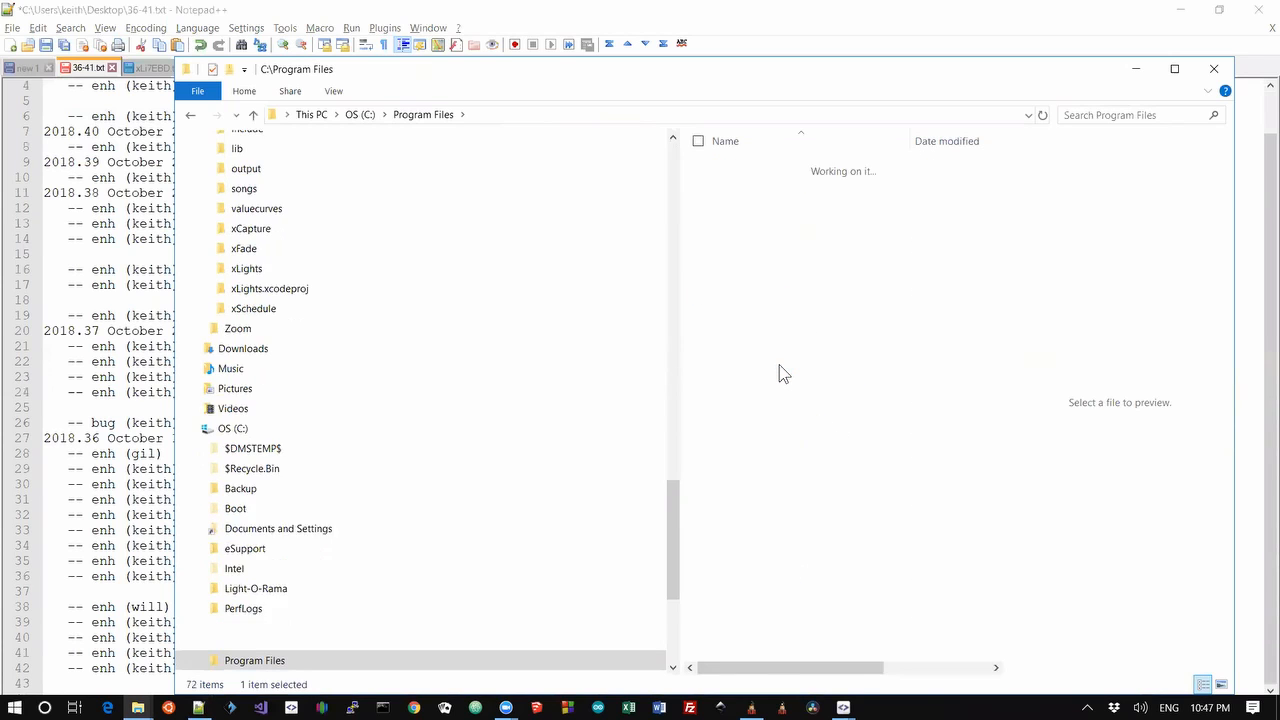
Find xCapture.exe in the xLights program folder and launch it.
key(Down)
key(Down)
key(Down)
key(Down)
key(Down)
key(Down)
key(Down)
key(Down)
key(Down)
key(Down)
key(Down)
key(Down)
key(Down)
key(Down)
key(Down)
key(Down)
key(Down)
key(Down)
key(Down)
key(Down)
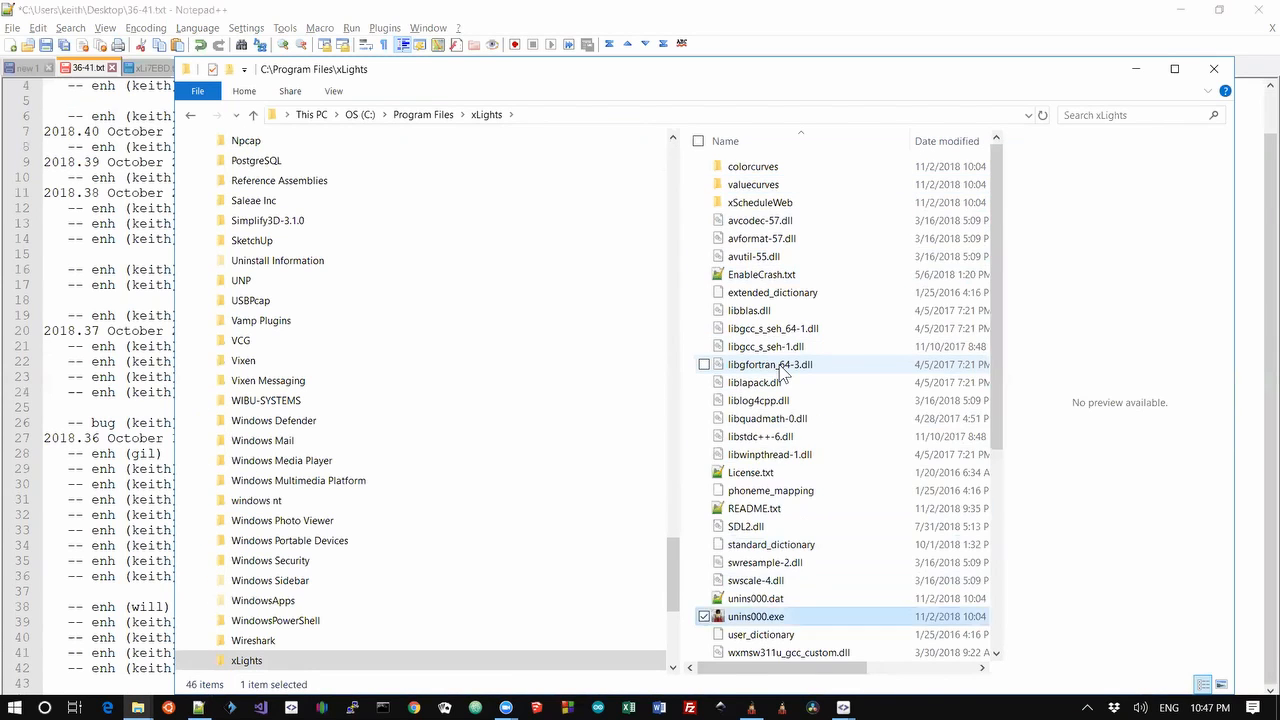
key(Down)
key(Down)
key(Down)
key(Down)
key(Down)
key(Down)
key(Down)
key(Up)
key(Up)
key(Up)
key(Up)
key(Up)
key(Up)
key(Up)
key(Up)
key(Up)
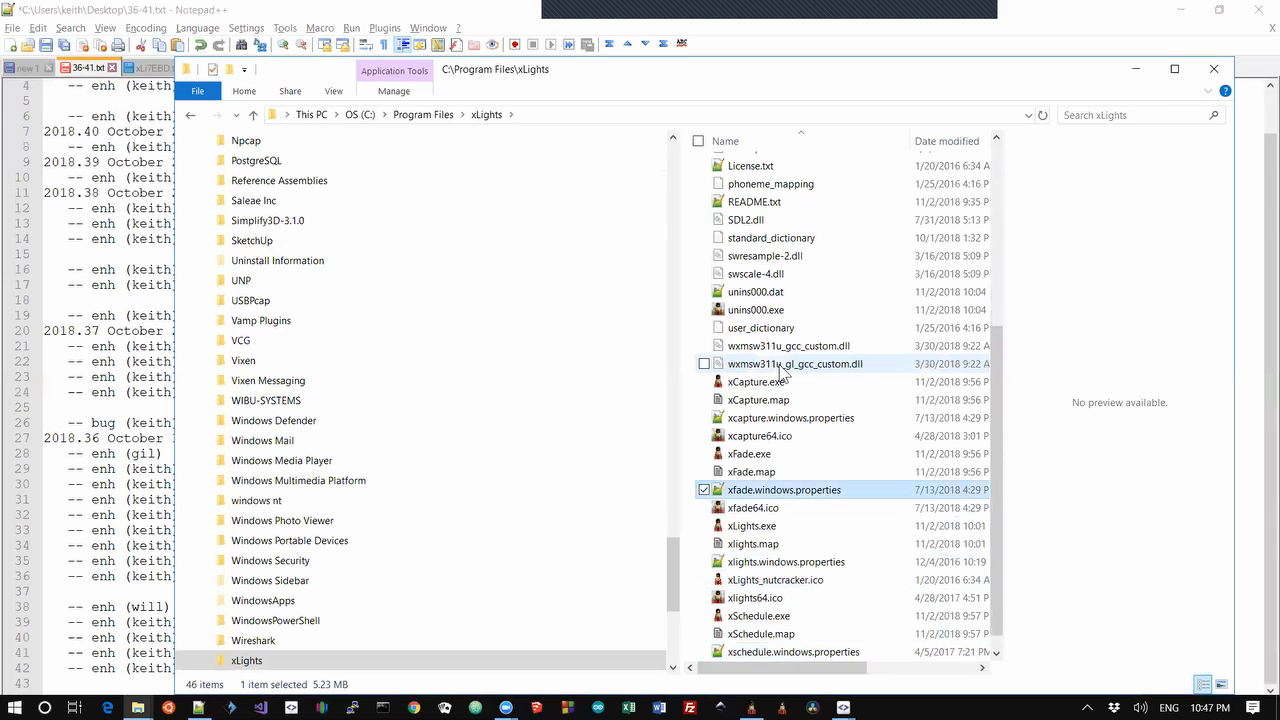
key(Down)
key(Down)
key(Down)
key(Down)
key(Down)
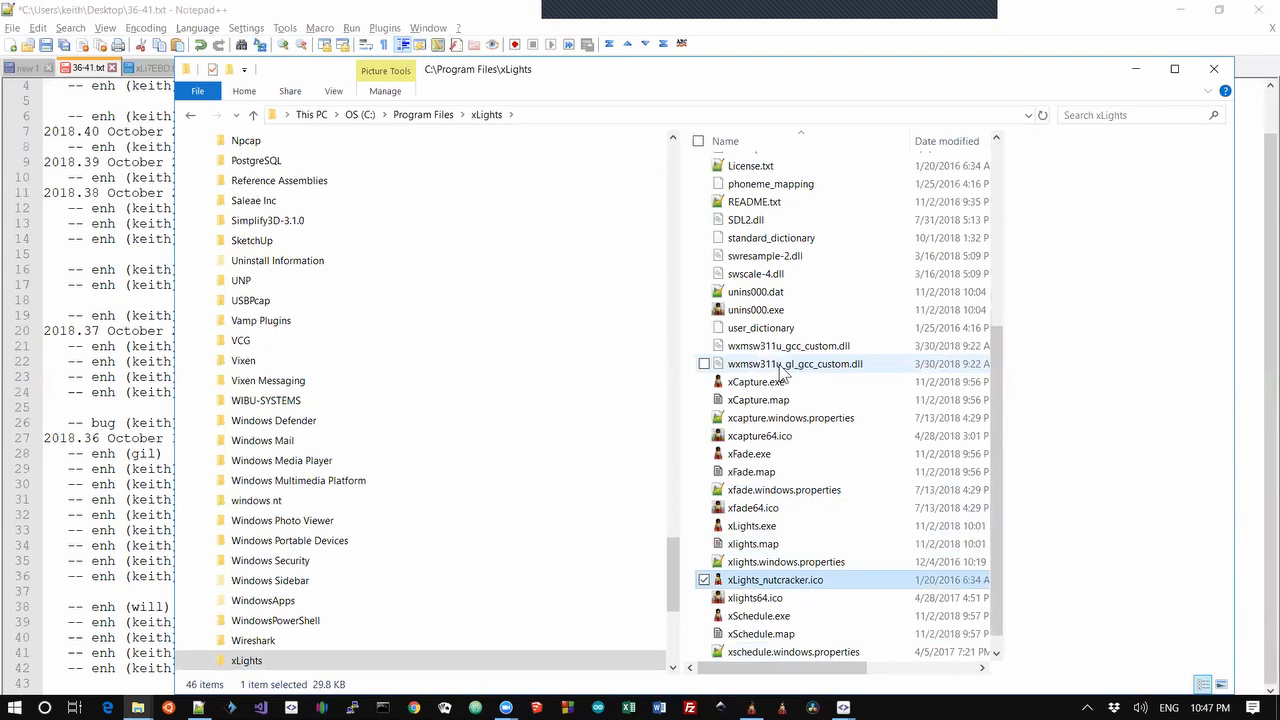
key(Up)
key(Up)
key(Up)
key(Up)
key(Up)
key(Up)
key(Up)
key(Up)
key(Up)
key(Up)
key(Up)
key(Return)
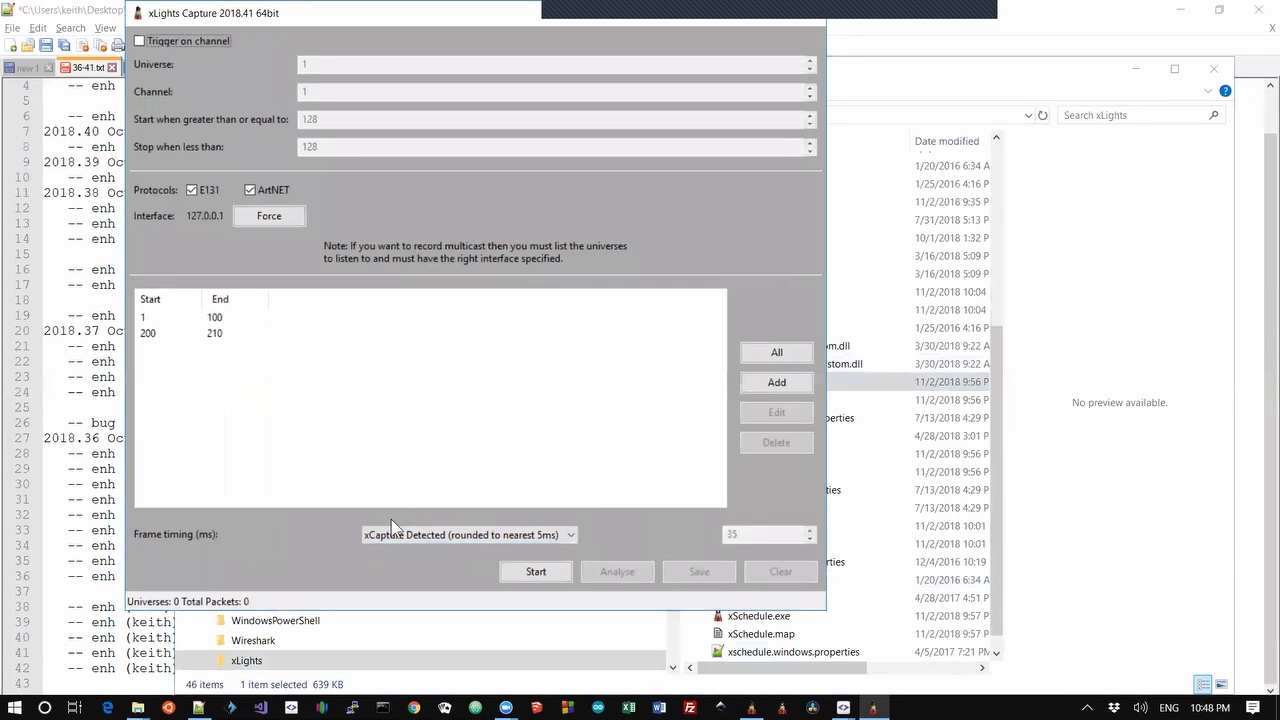
Switch the xCapture frame timing to Manual and set it to 38 ms.
click(420, 535)
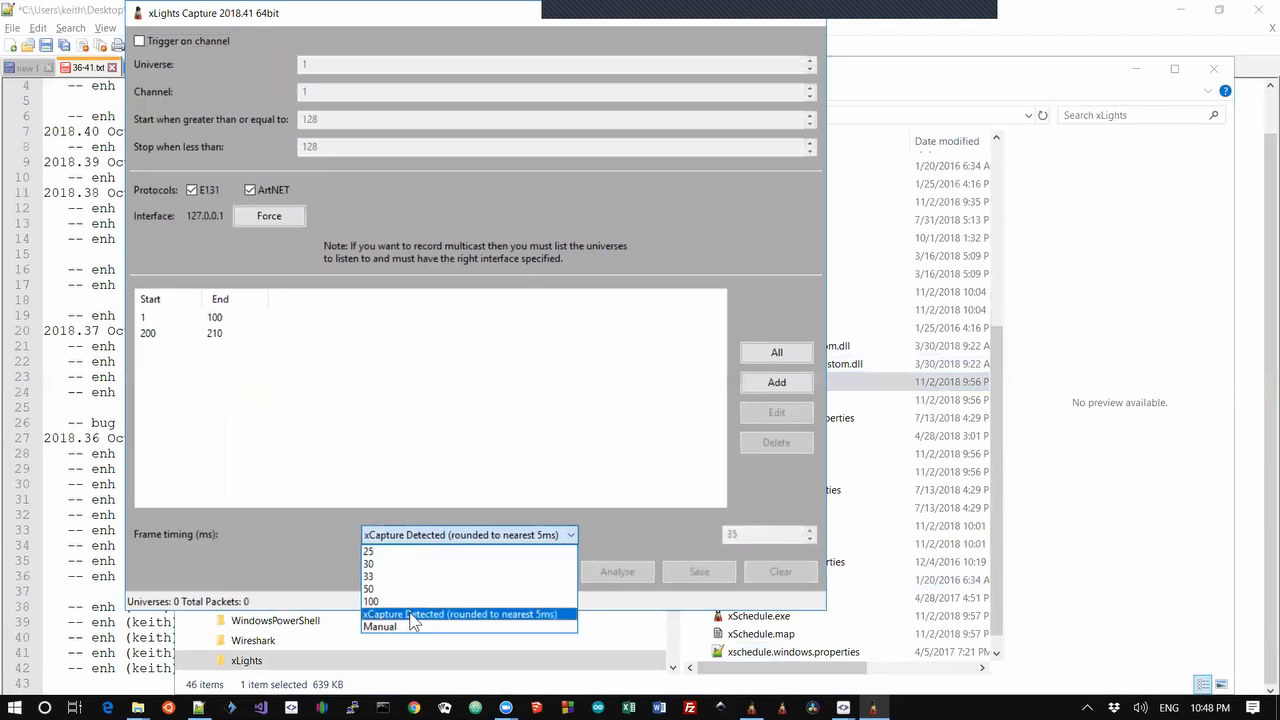
click(386, 627)
click(808, 531)
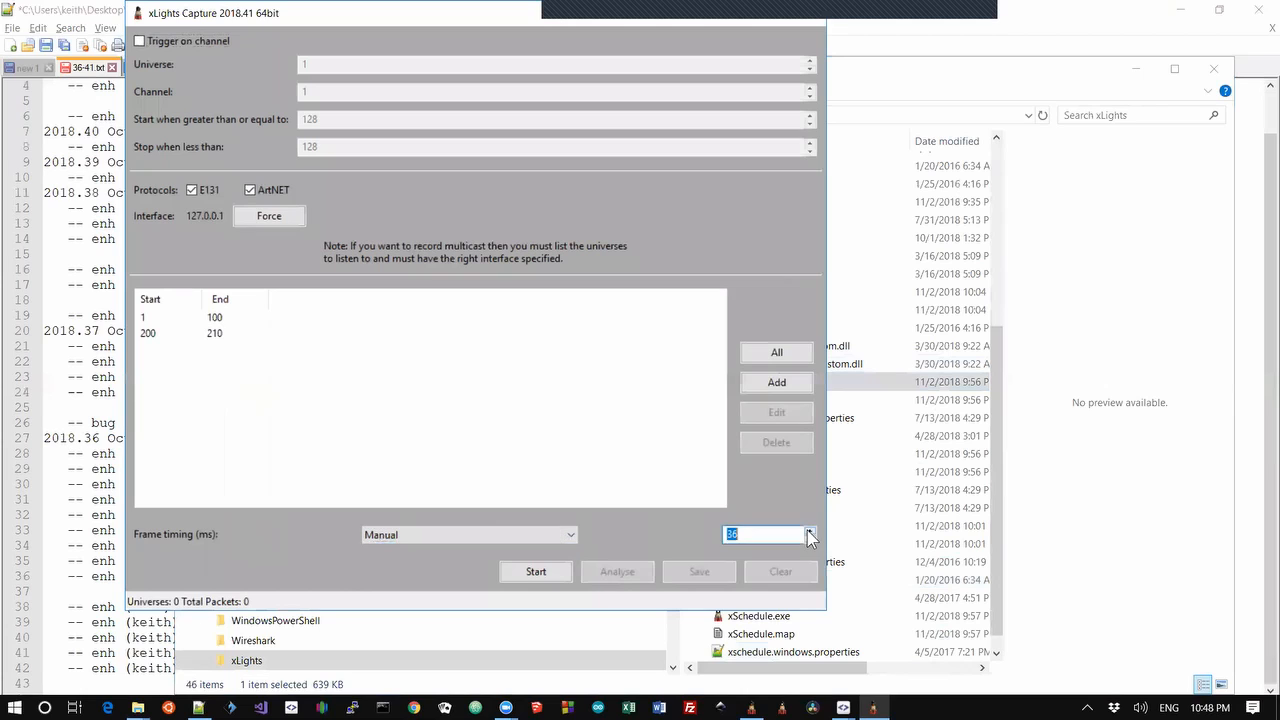
click(808, 531)
click(808, 531)
click(808, 531)
click(808, 531)
click(808, 531)
click(810, 537)
click(810, 537)
click(810, 537)
click(810, 537)
Reposition and close the xLights Capture window, then switch to xLights Scheduler.
drag(476, 18, 492, 152)
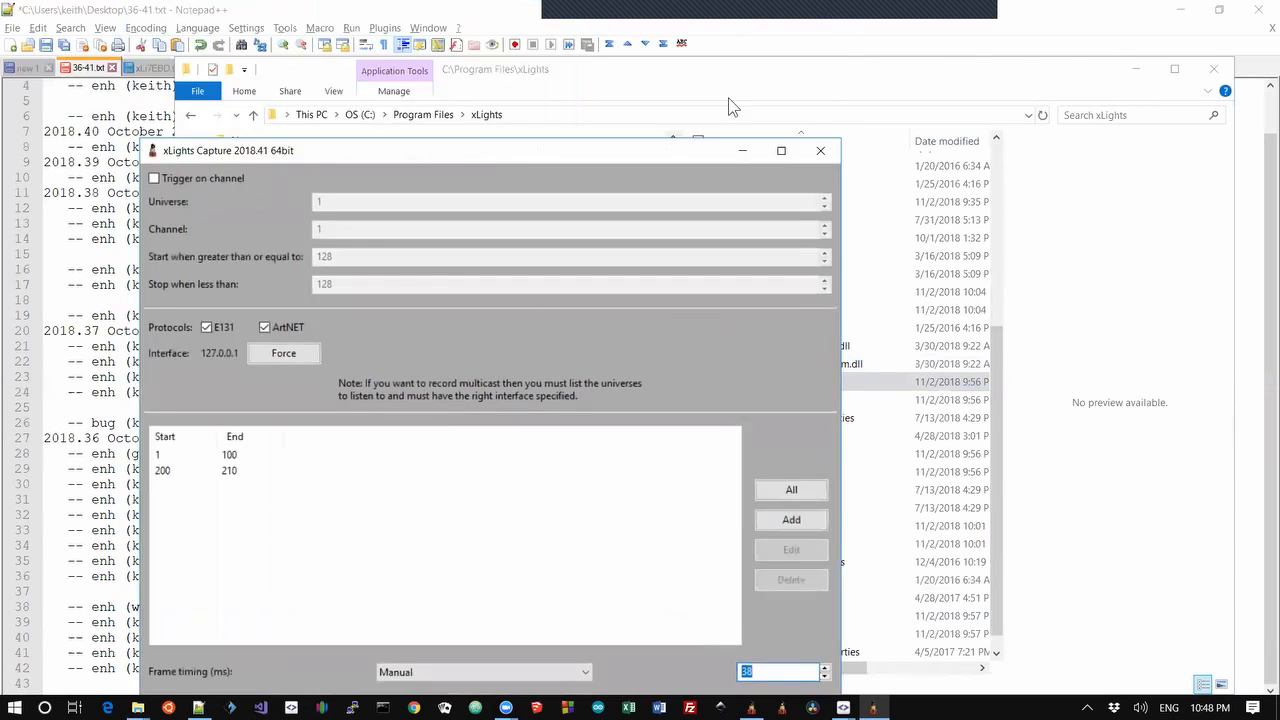
click(822, 150)
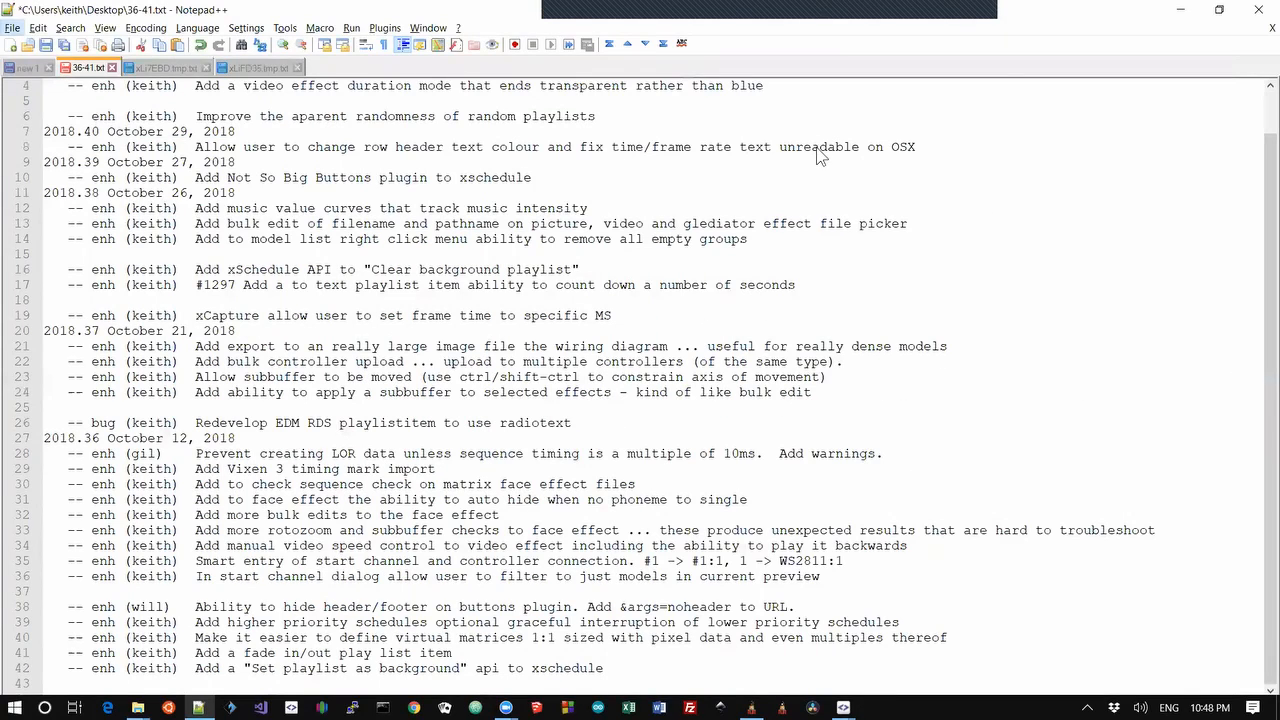
key(alt+Tab)
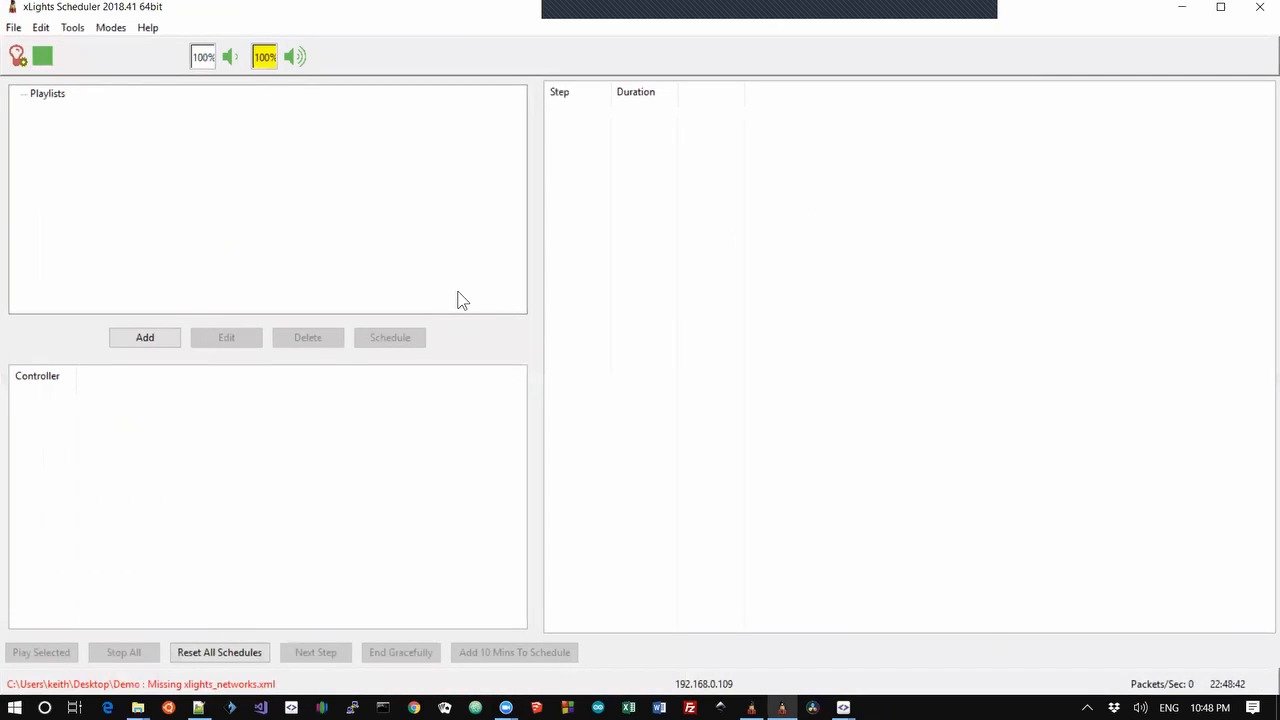
Switch to the 36-41.txt release notes in Notepad++ and highlight the entry on the "Set playlist as background" API for xSchedule.
key(alt+Tab)
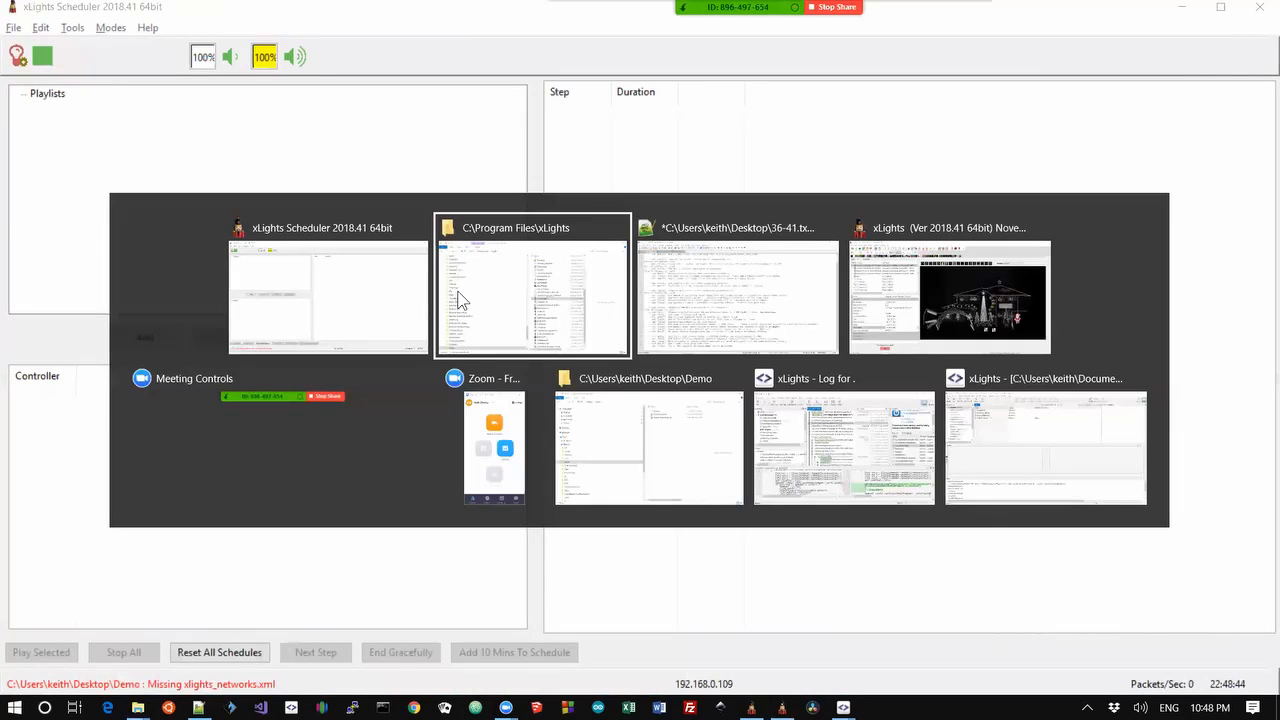
key(alt+Tab)
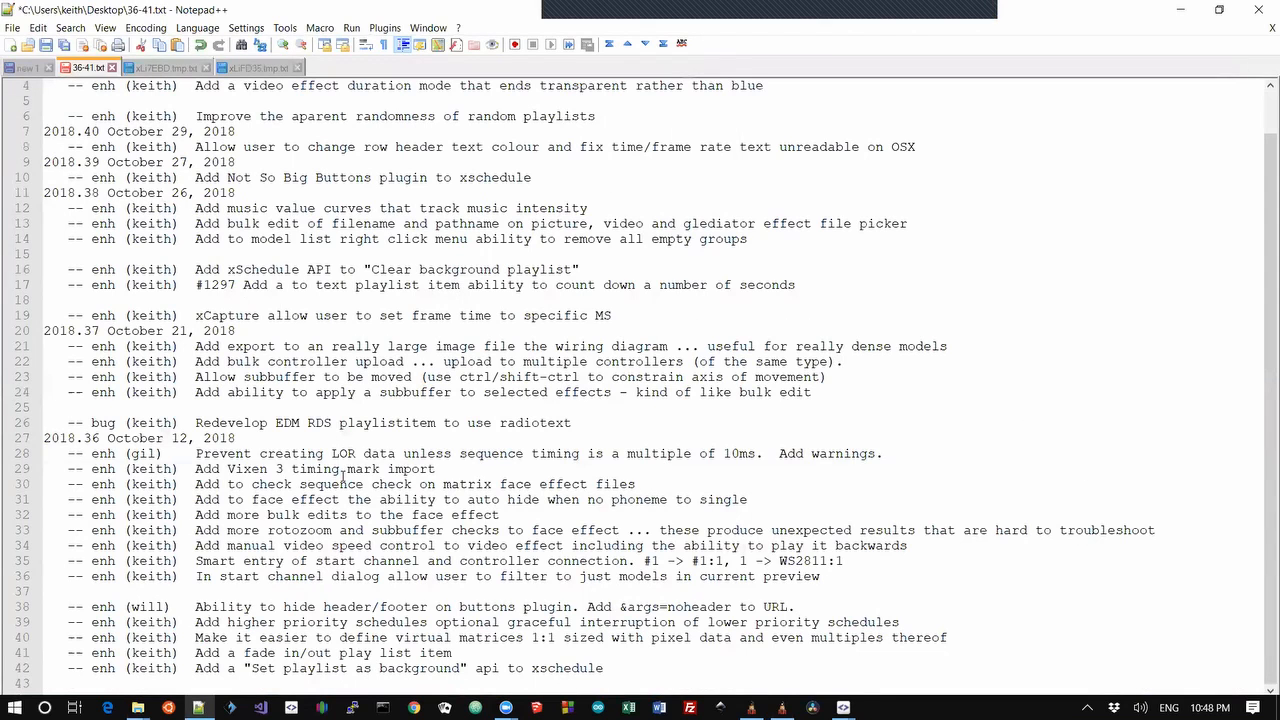
key(ctrl+End)
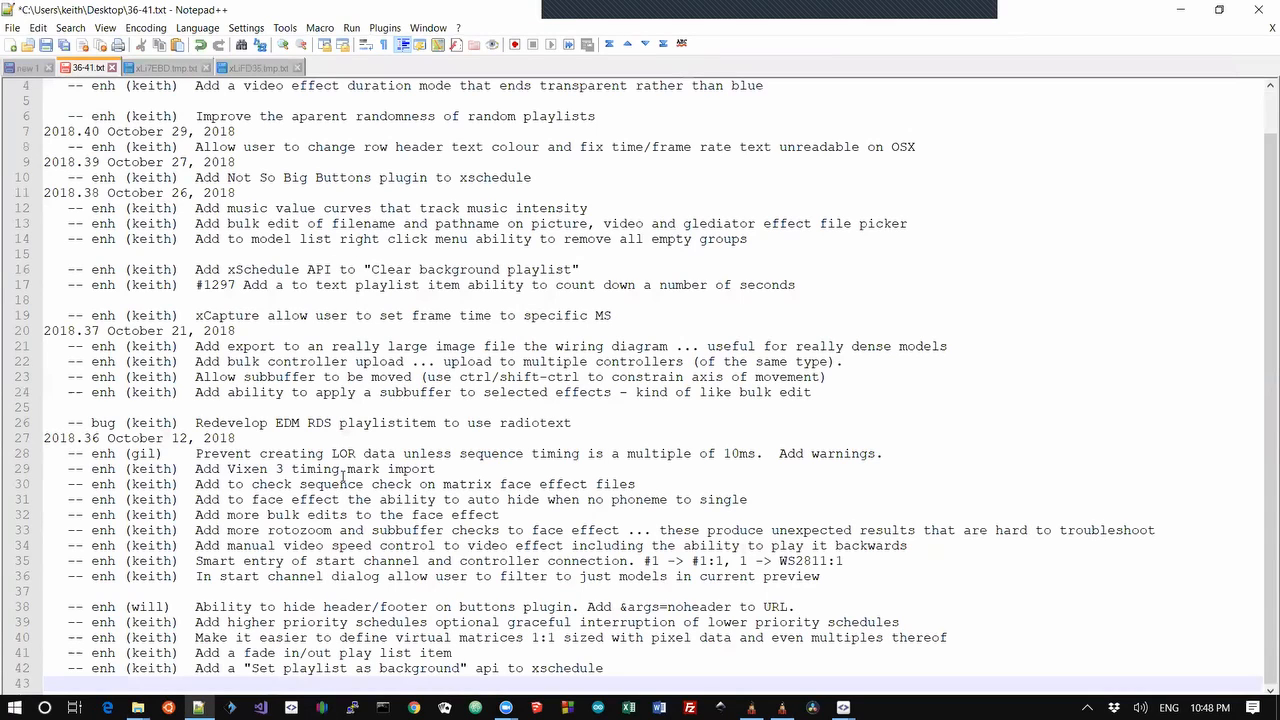
key(shift+Up)
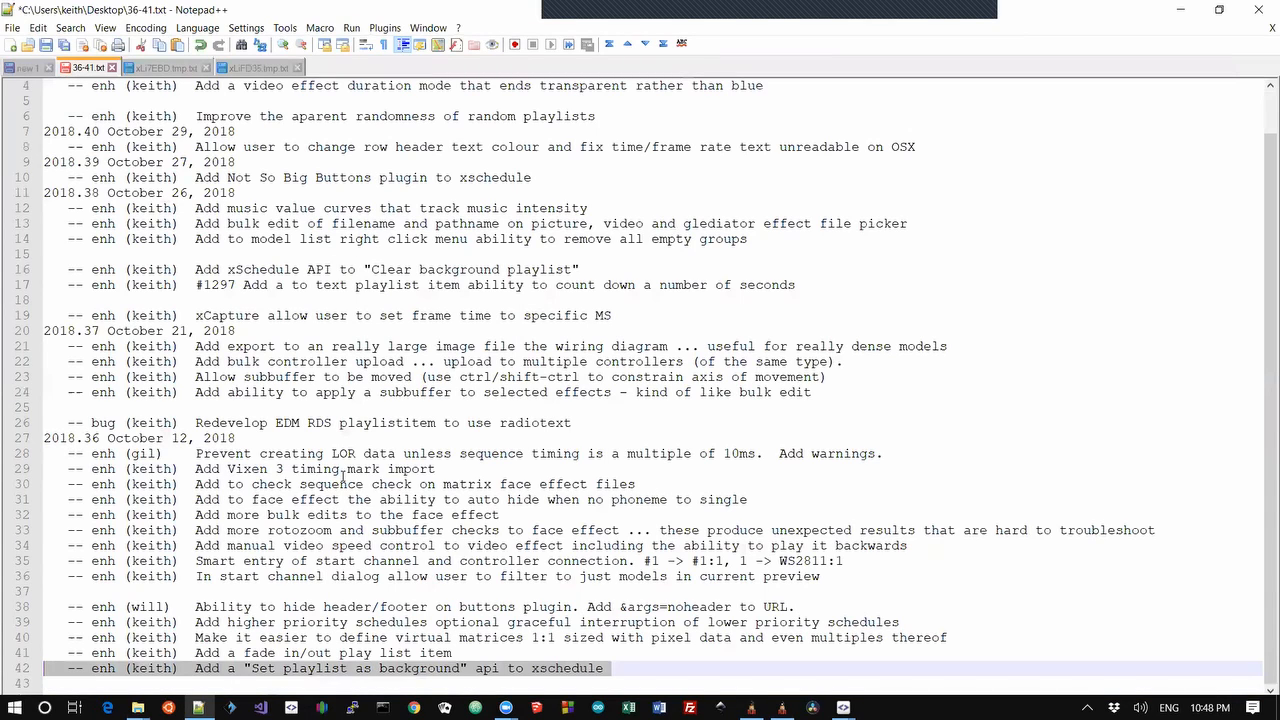
key(Down)
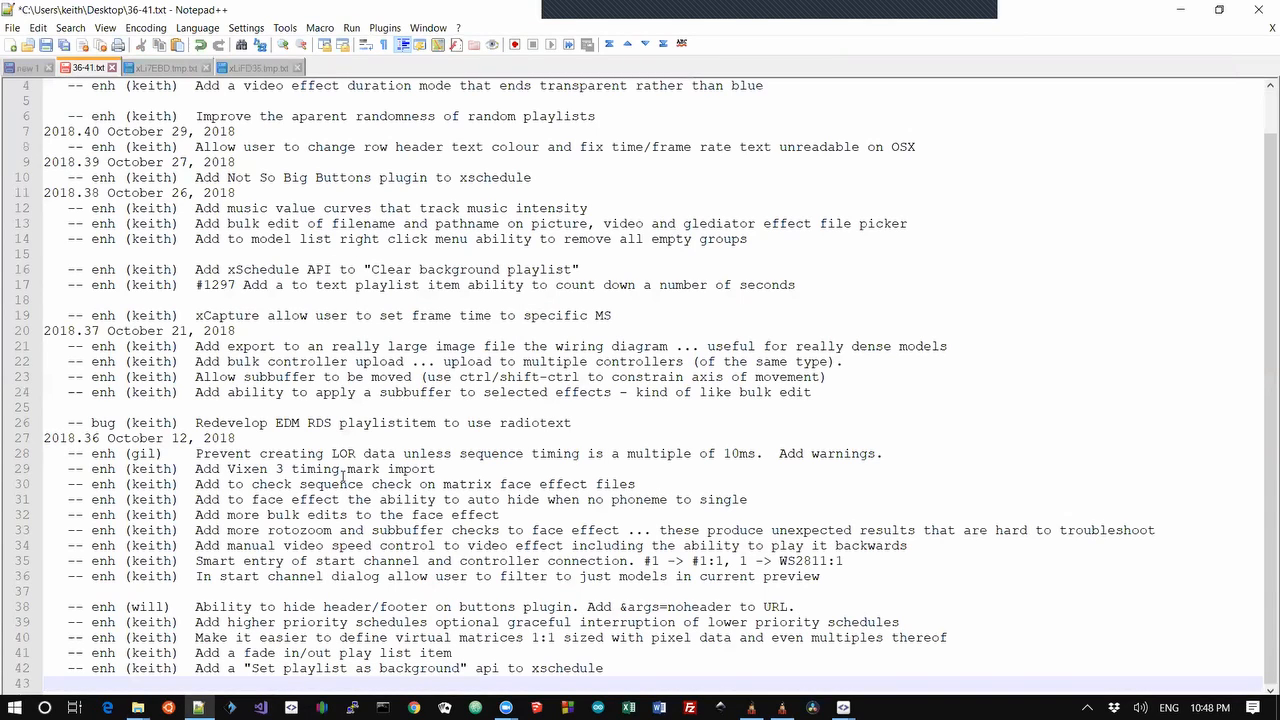
key(shift+Up)
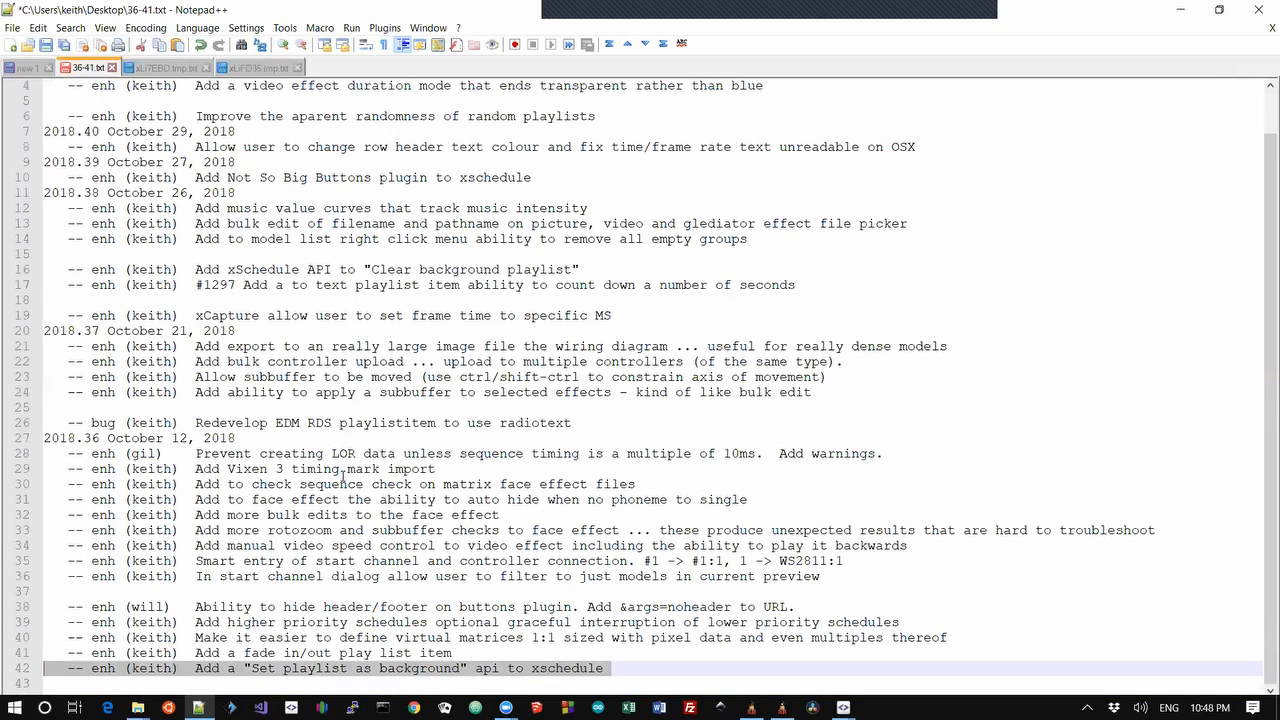
Switch back to xLights Scheduler and add a playlist named PL1.
key(alt+Tab)
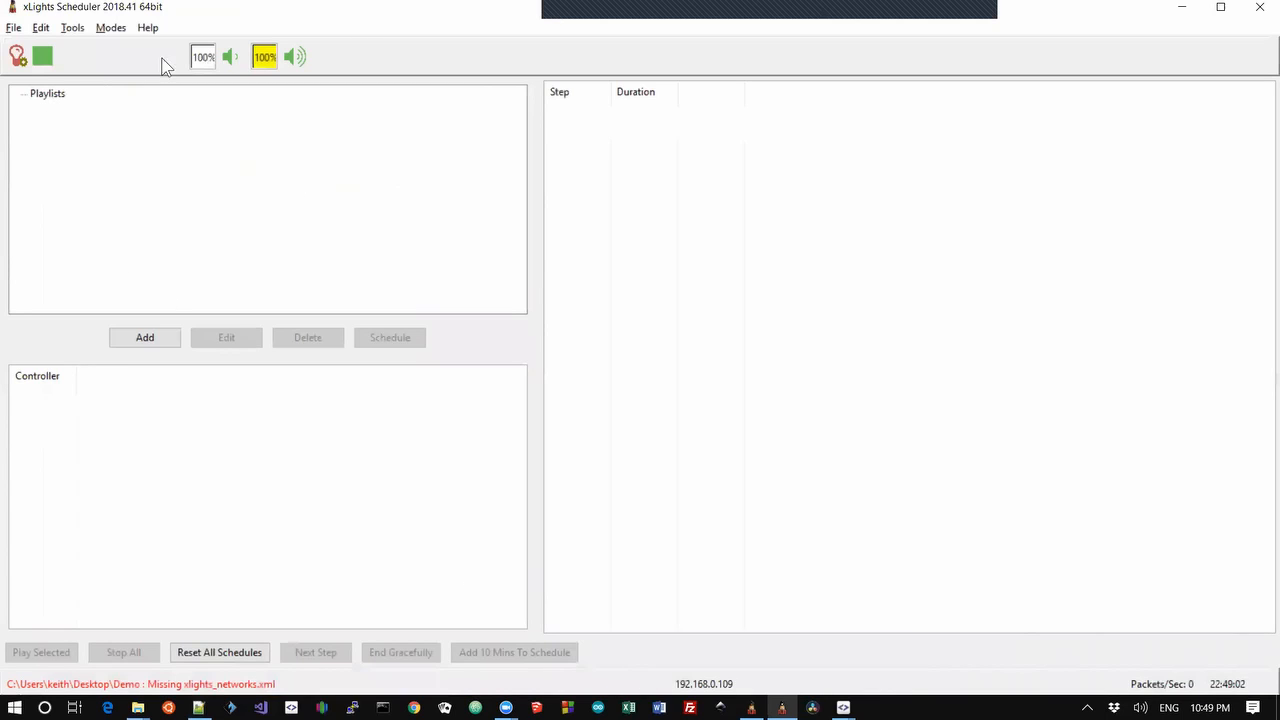
click(40, 28)
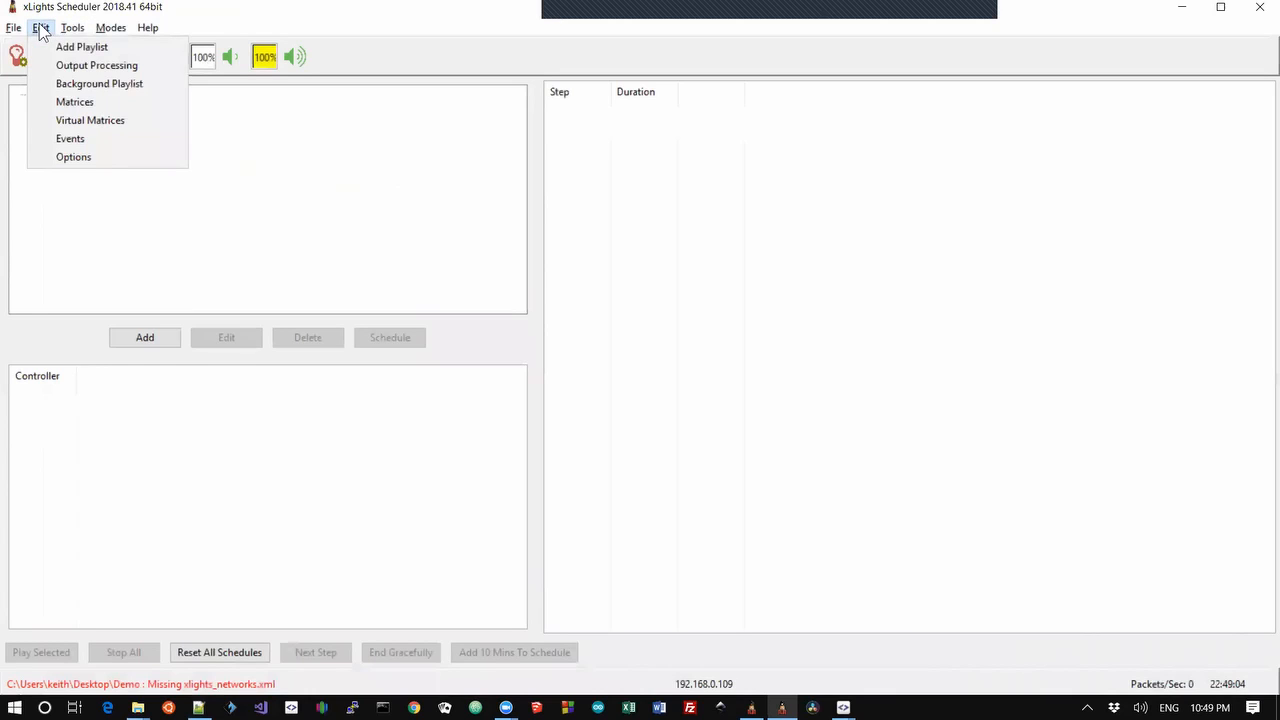
click(300, 229)
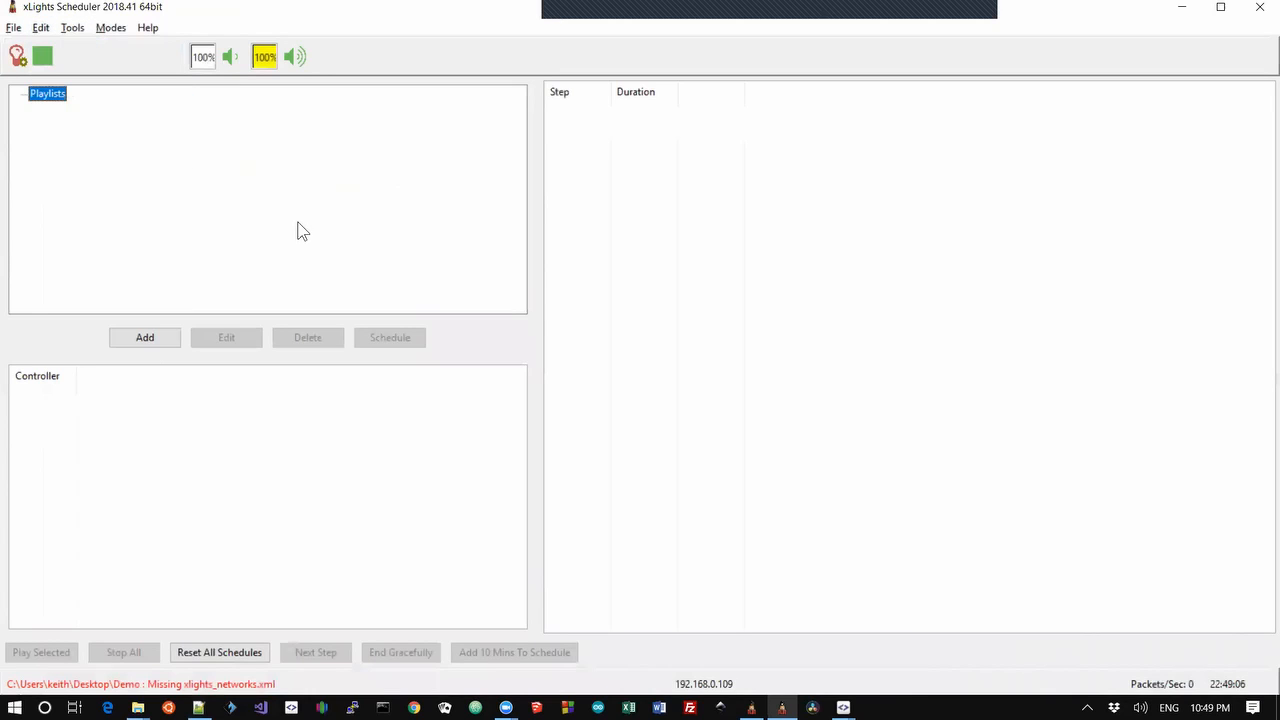
click(158, 342)
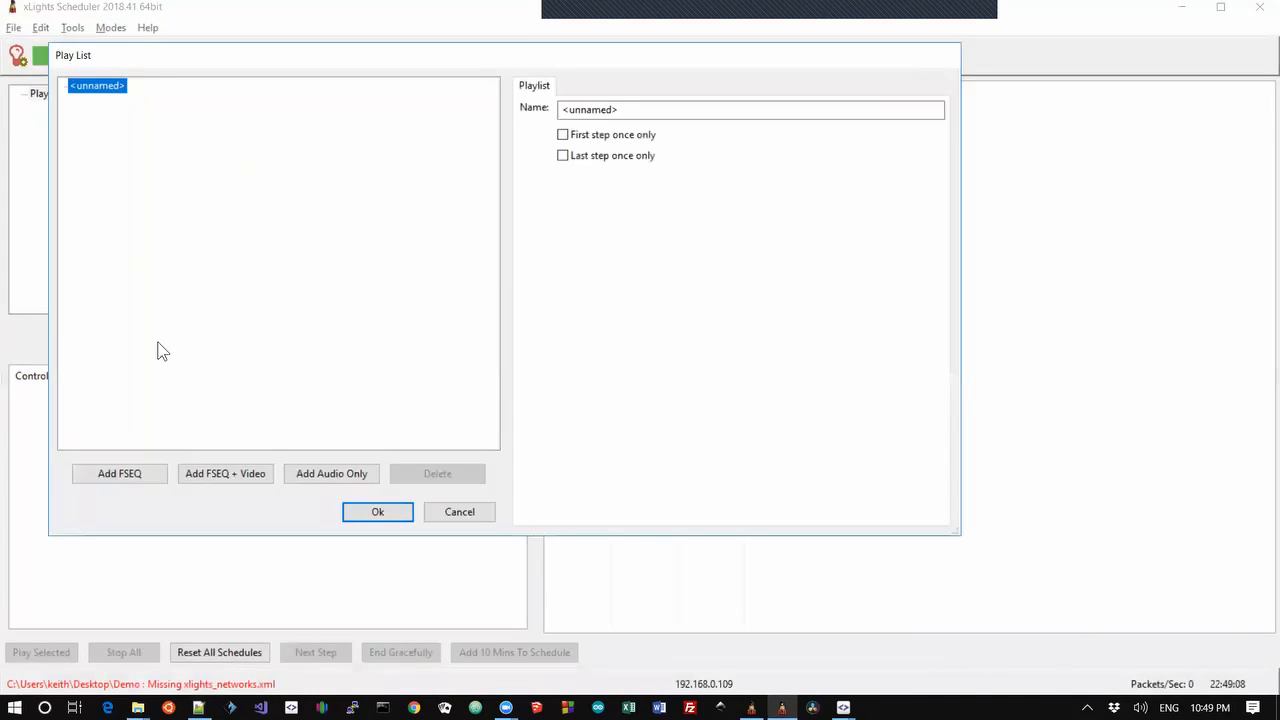
drag(634, 106, 477, 107)
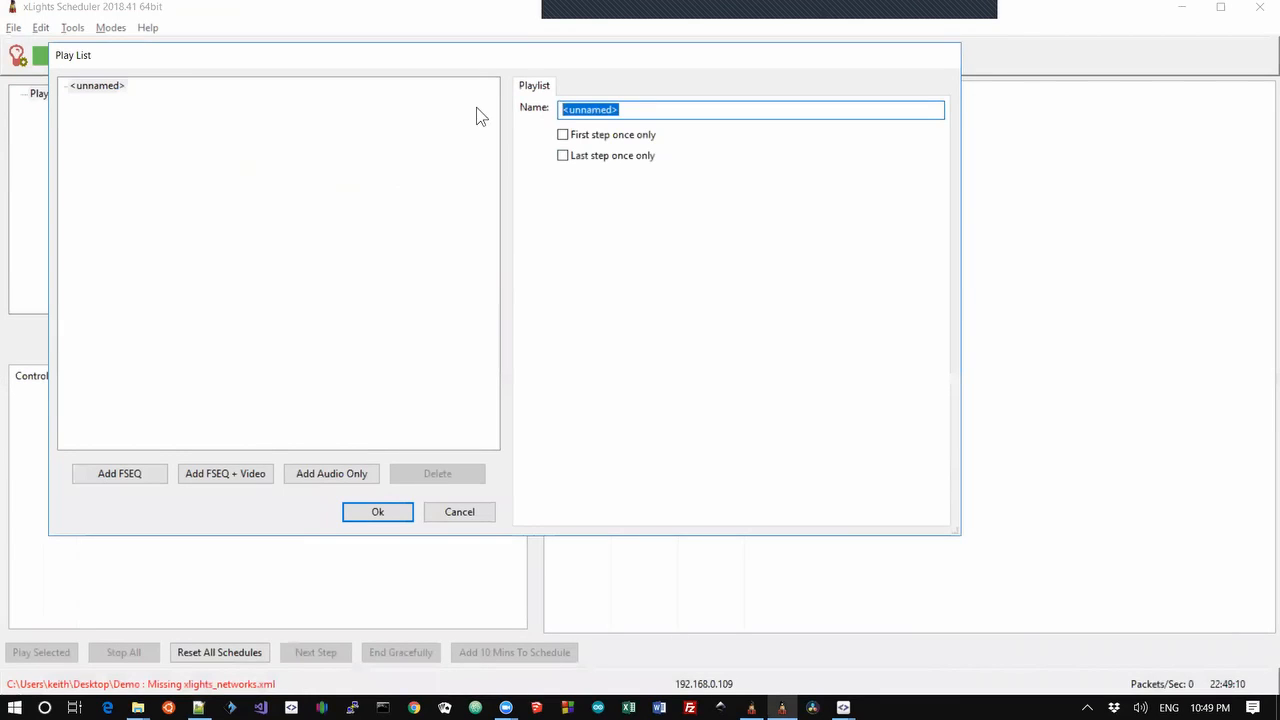
text(PL1)
key(Return)
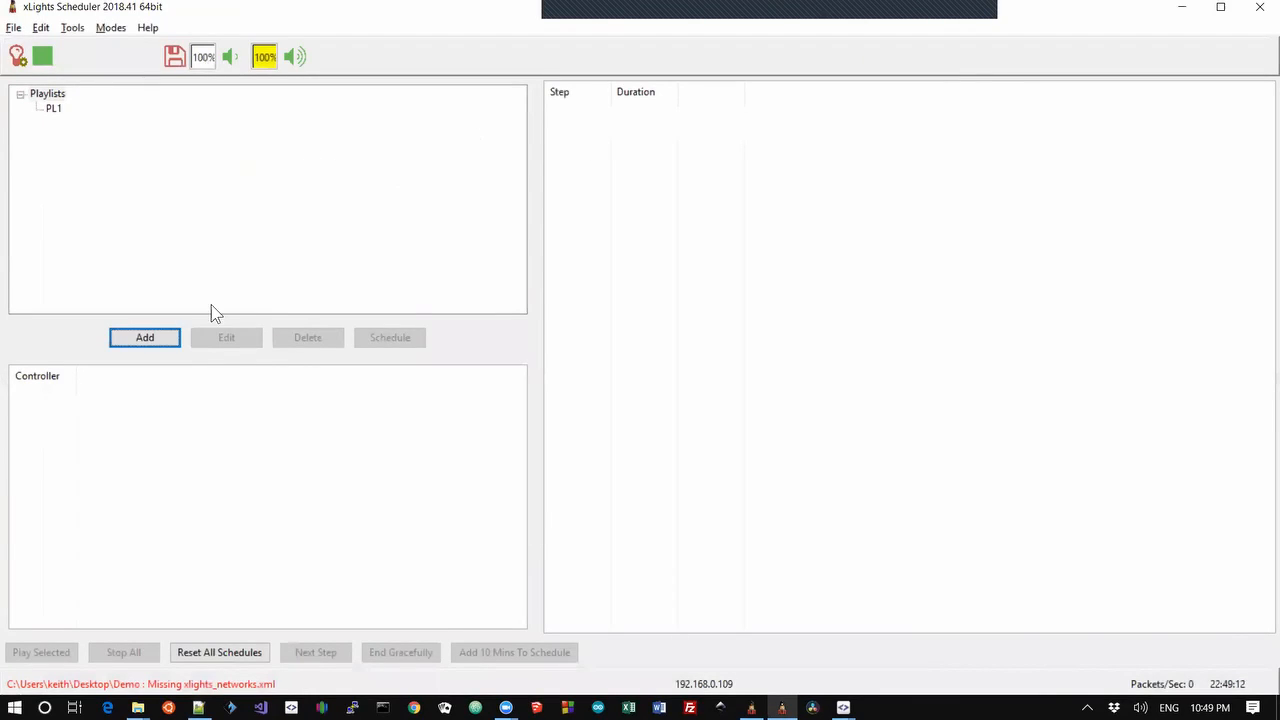
Add a second playlist named PL2.
click(145, 338)
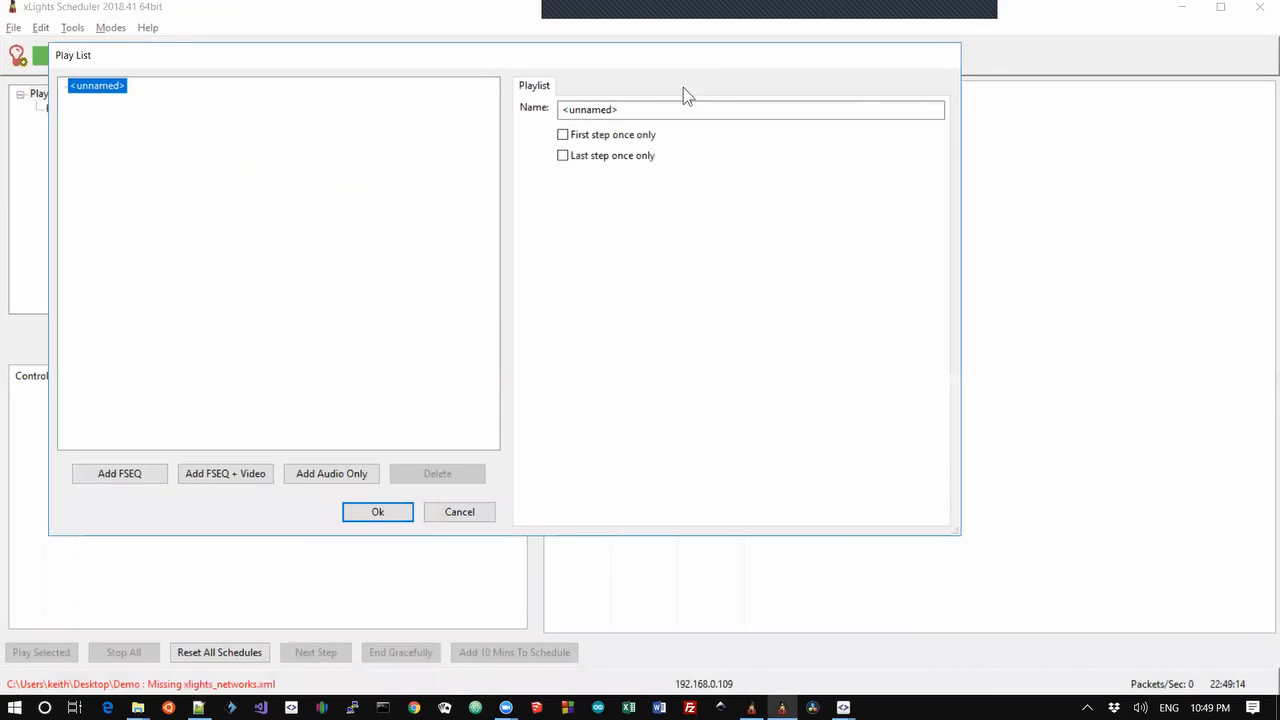
double_click(671, 109)
text(PL2)
key(Return)
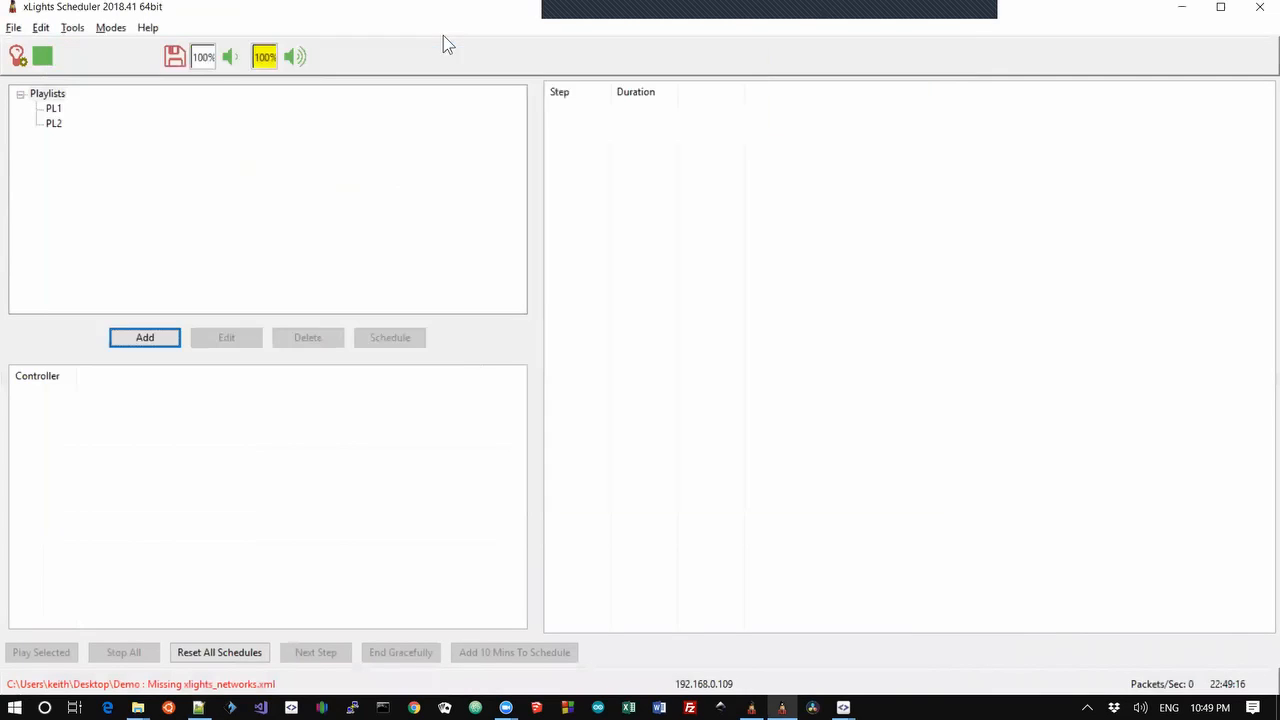
View the playlists available for the background playlist setting and close it without choosing one.
click(40, 27)
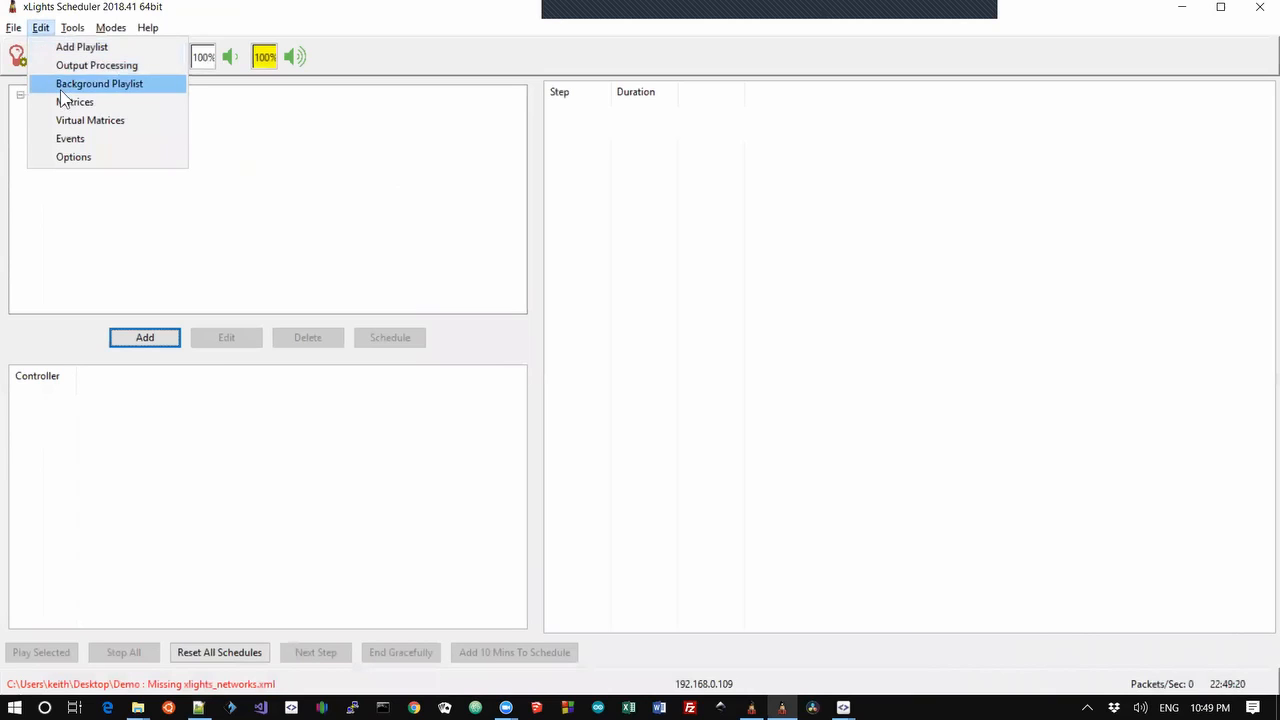
click(72, 86)
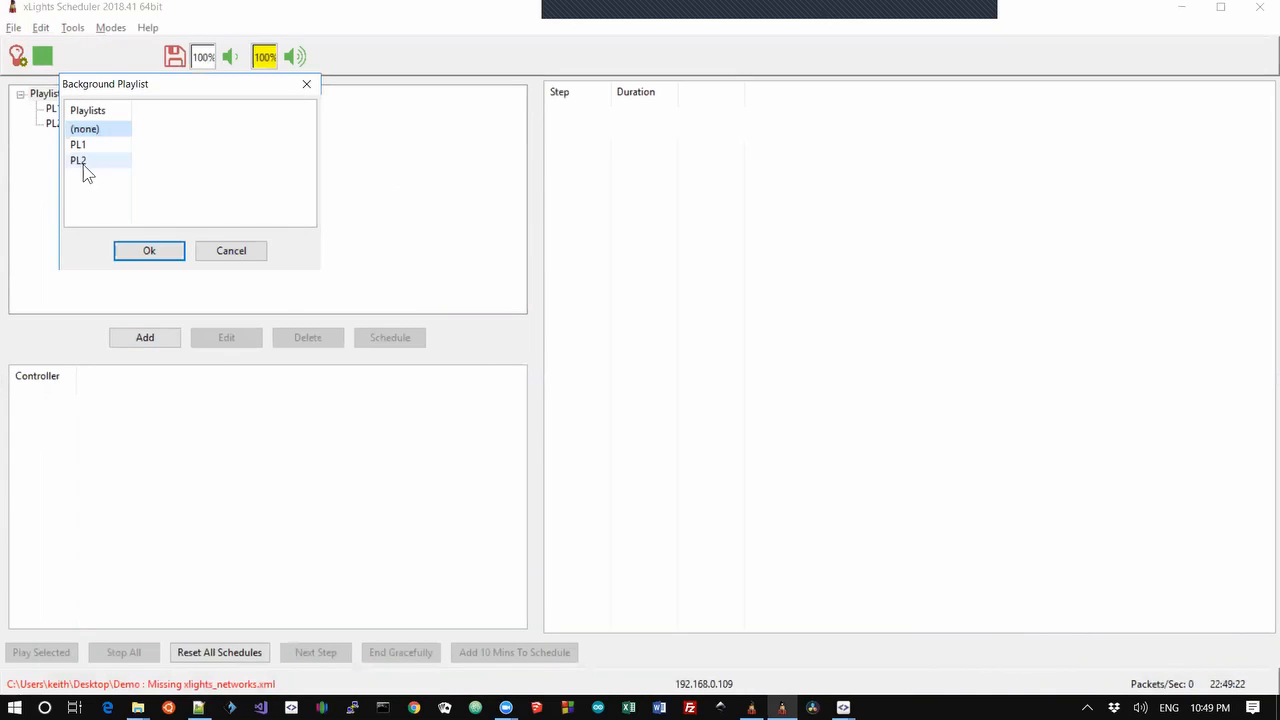
click(230, 257)
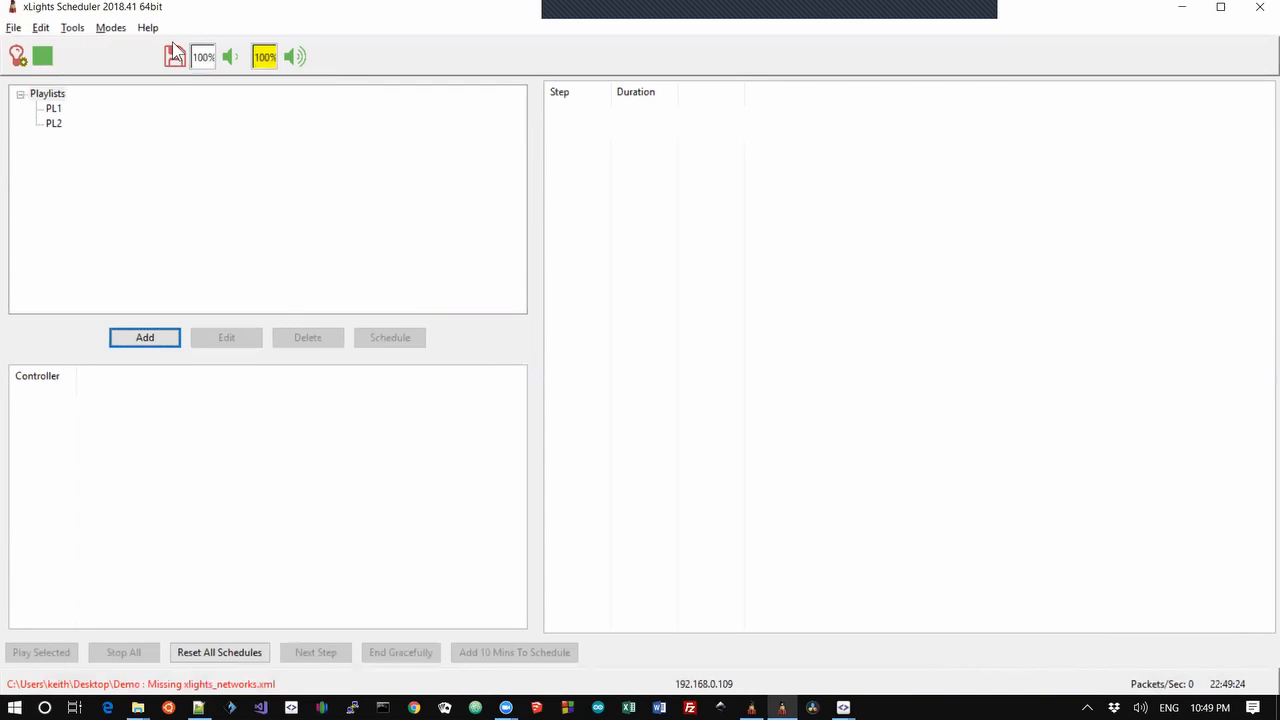
In the scheduler options, create a new custom button labelled "Set PL2 as background".
click(42, 28)
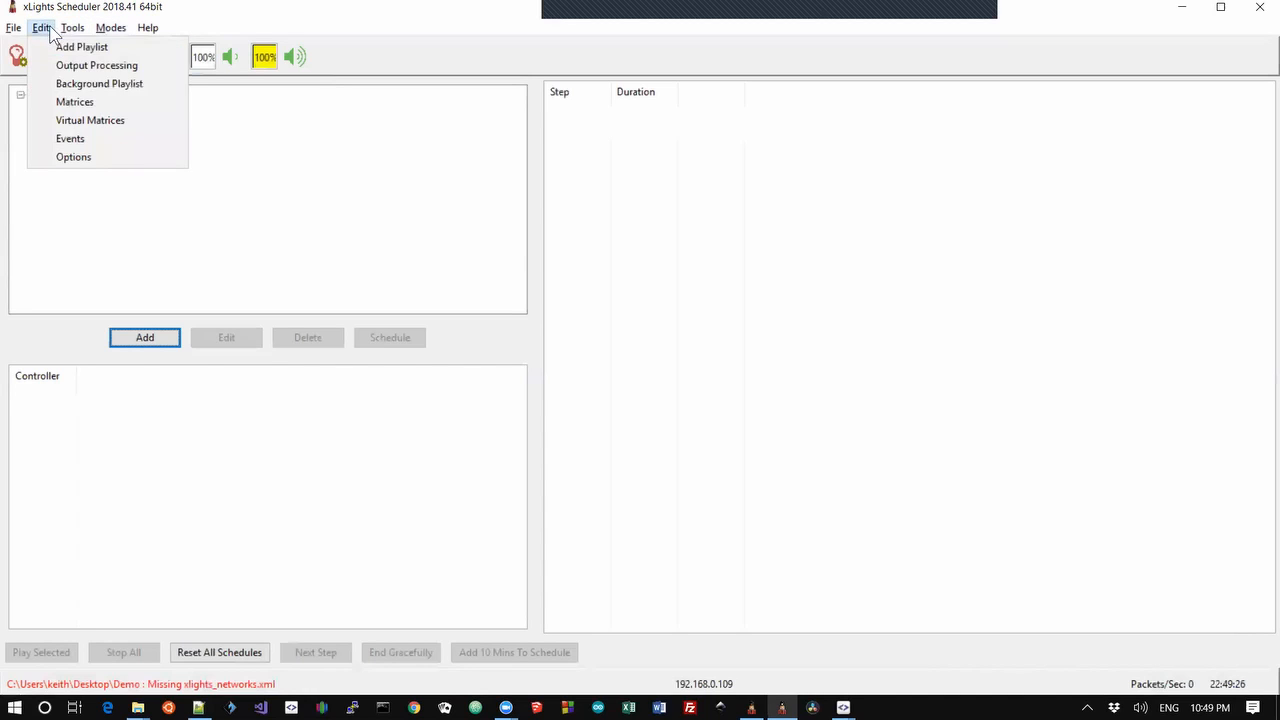
click(73, 158)
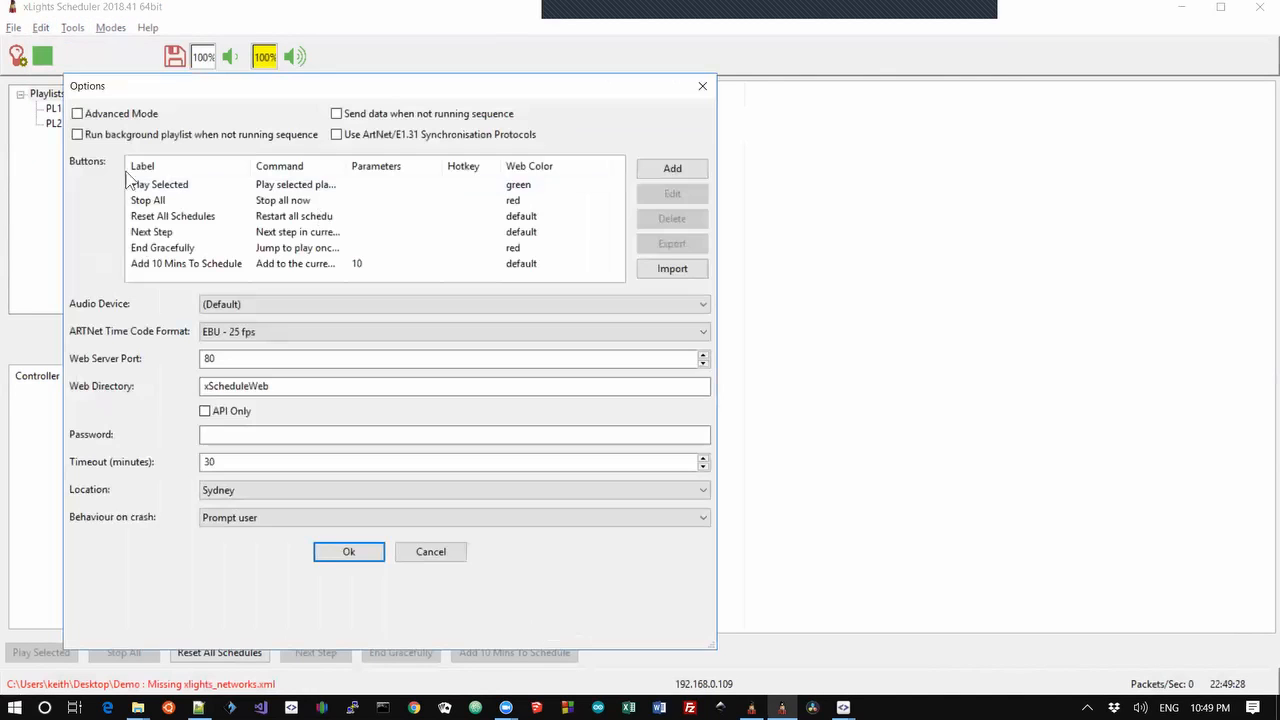
click(659, 176)
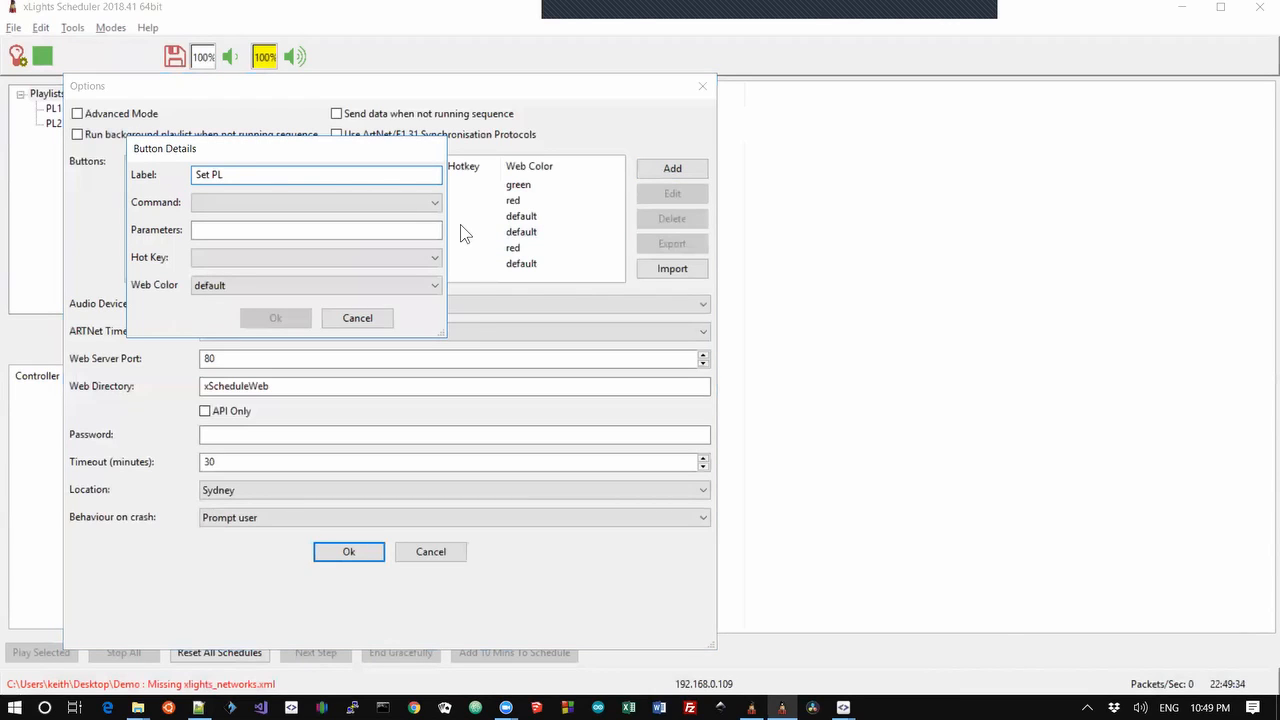
text(Set PL2 as backgrouns)
key(BackSpace)
text(d)
key(Tab)
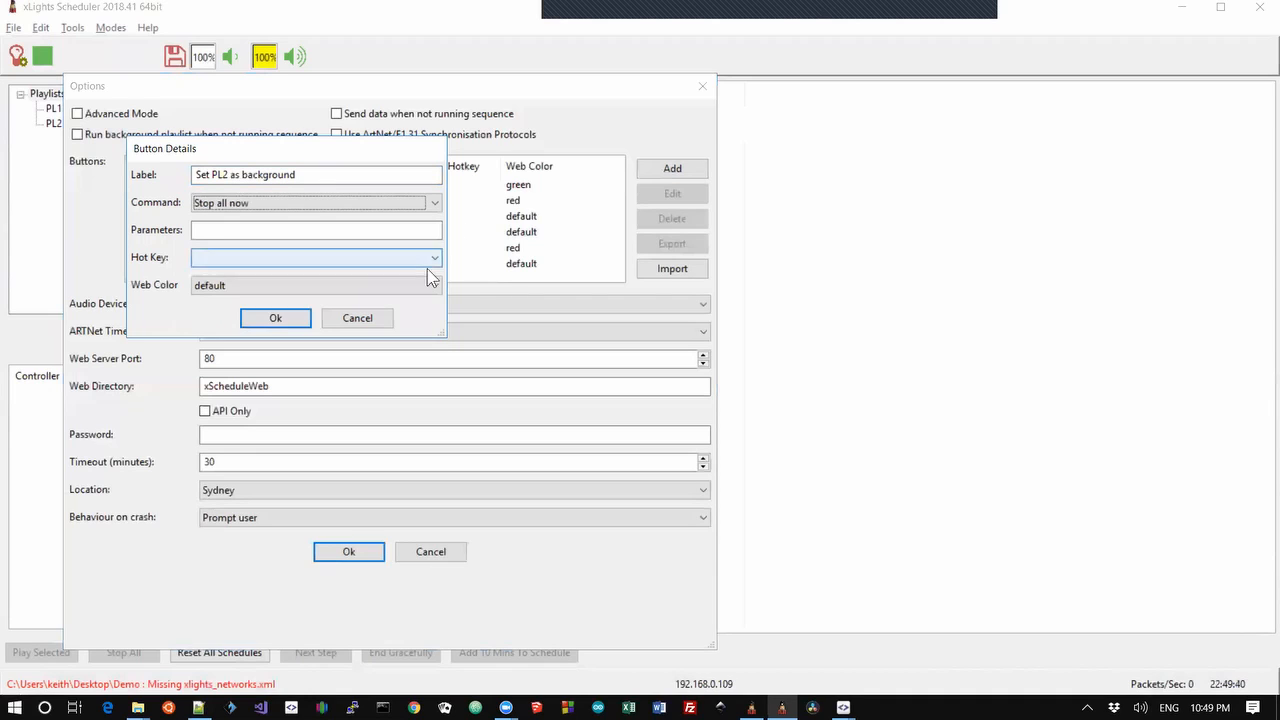
Assign the new button the command "Set playlist as background" with parameter PL2 and accept its details.
click(432, 208)
drag(428, 253, 451, 490)
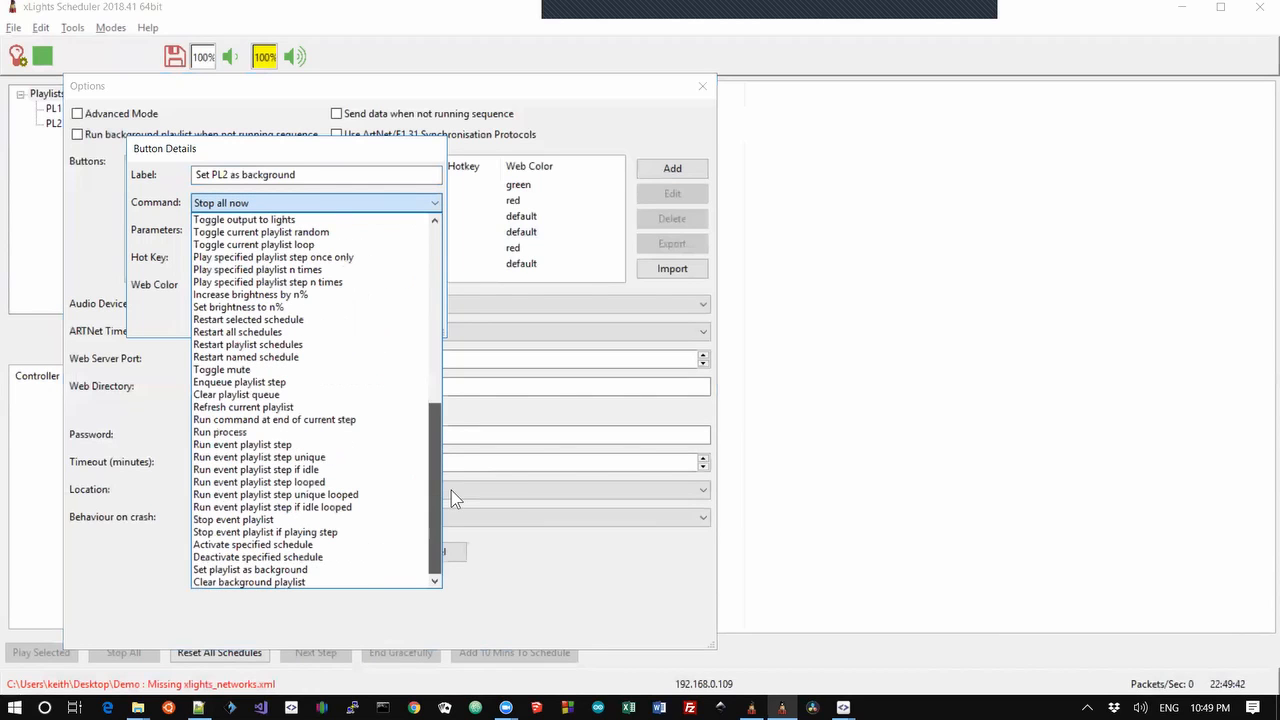
click(238, 571)
click(219, 231)
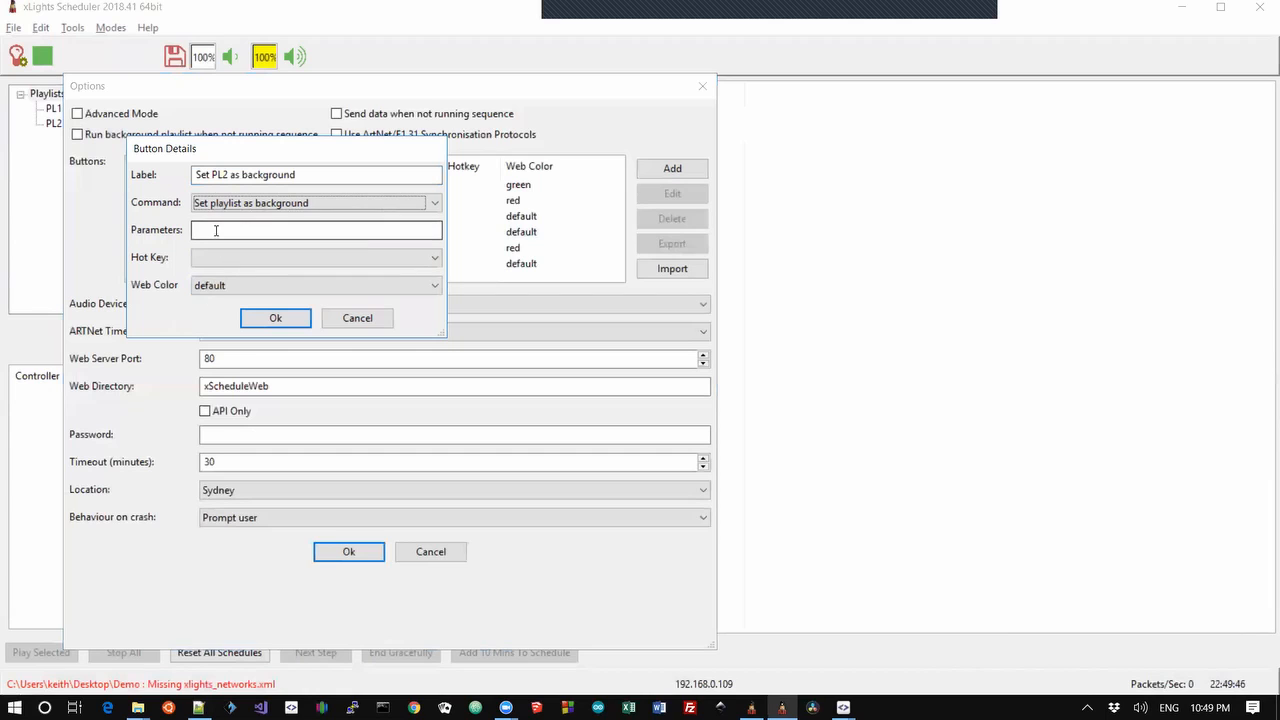
text(PL2)
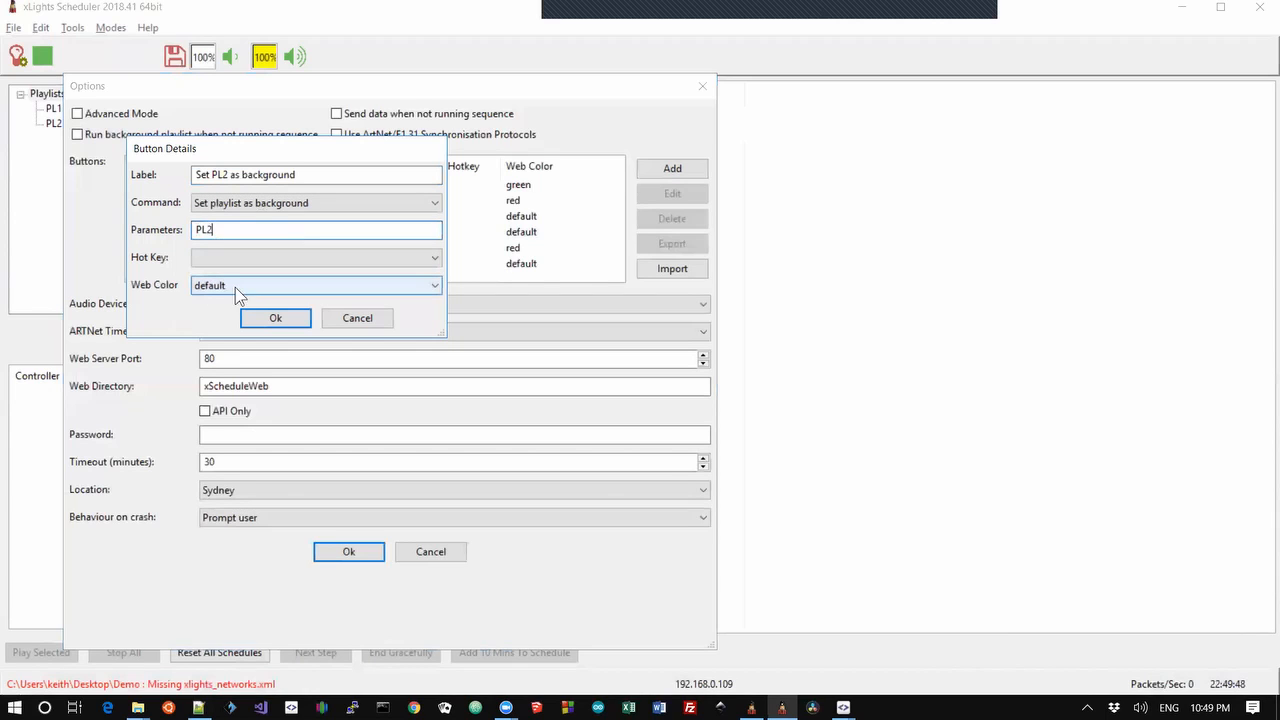
click(268, 318)
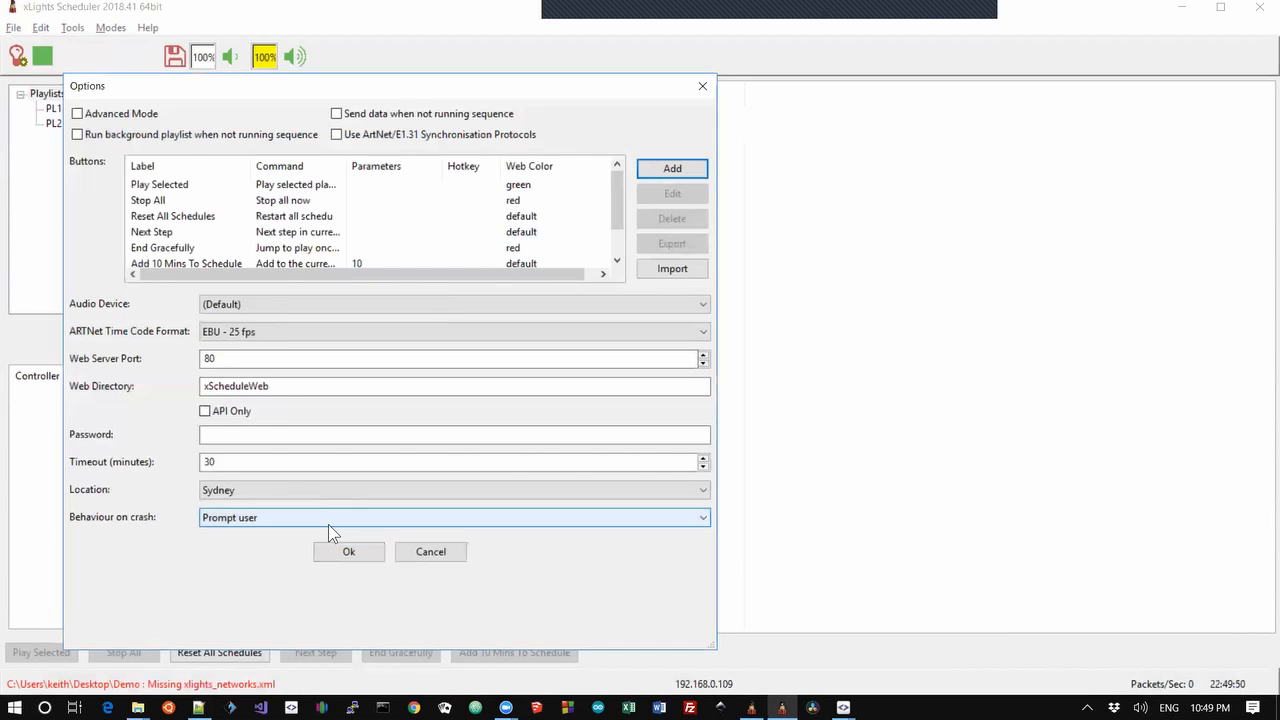
Add another custom button labelled "Clear BG" with the command "Clear background playlist", and save the options.
click(672, 168)
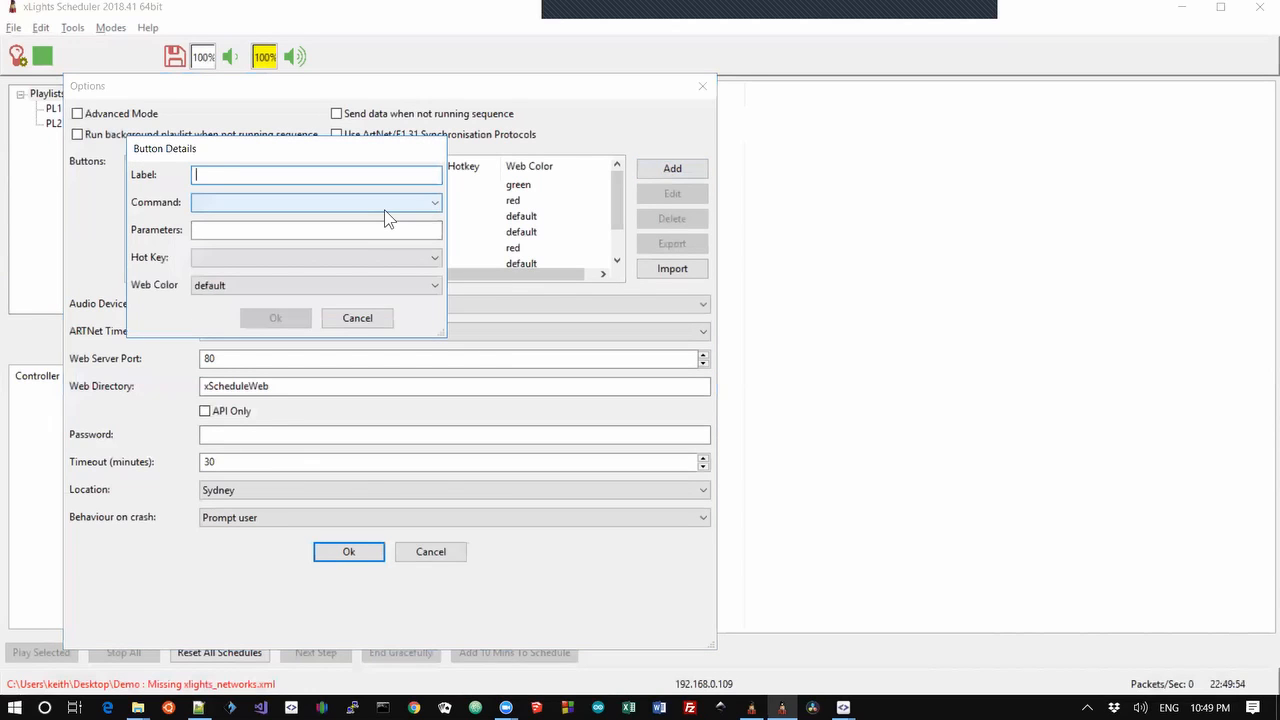
text(Clear BG)
key(Tab)
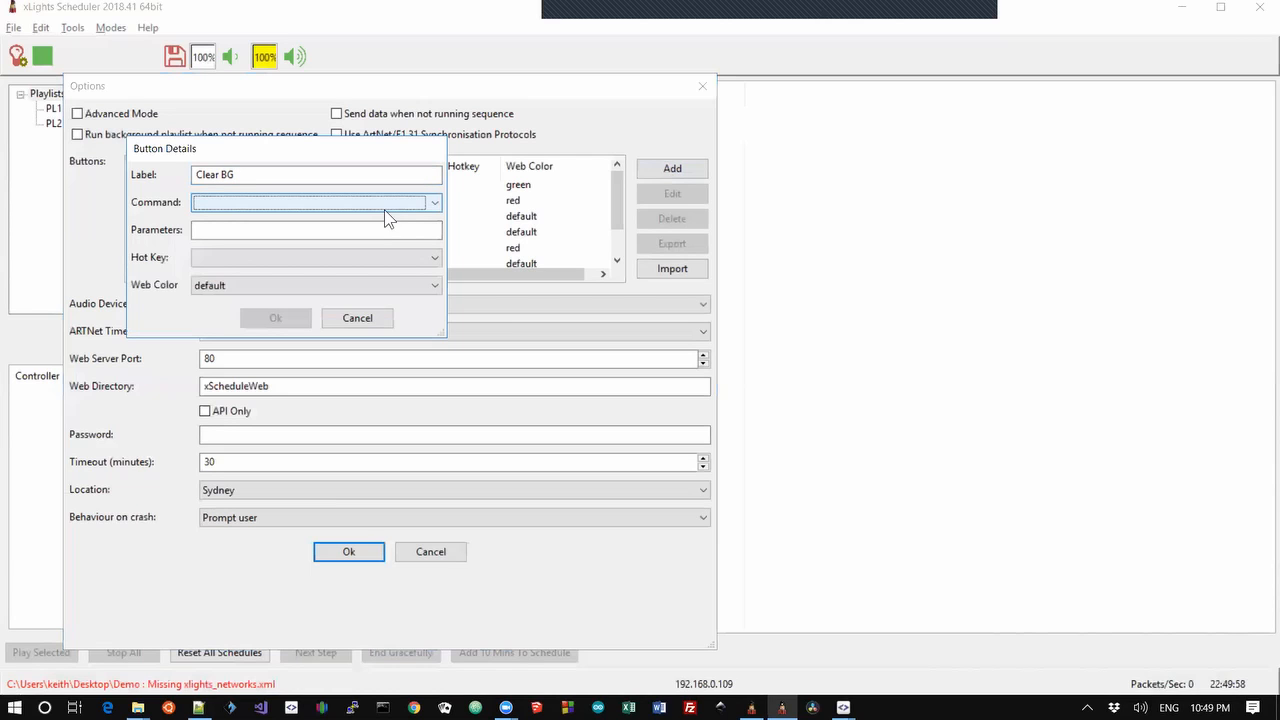
click(360, 204)
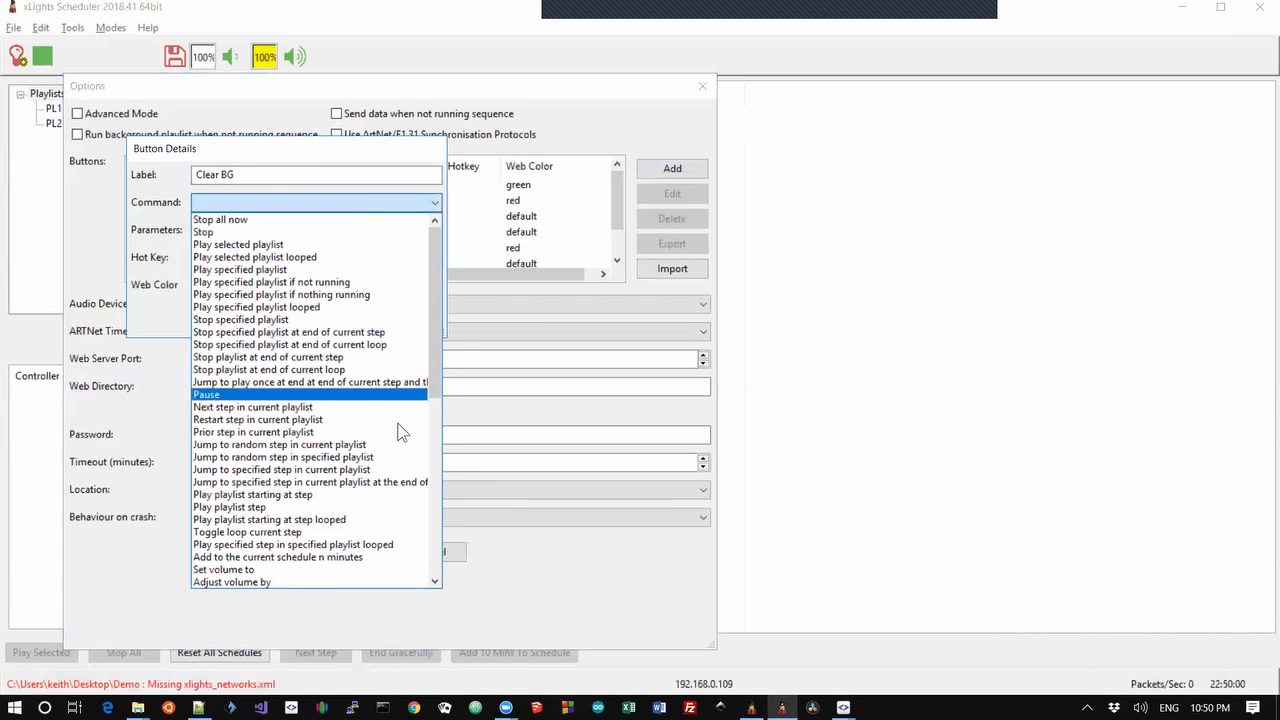
drag(433, 378, 434, 566)
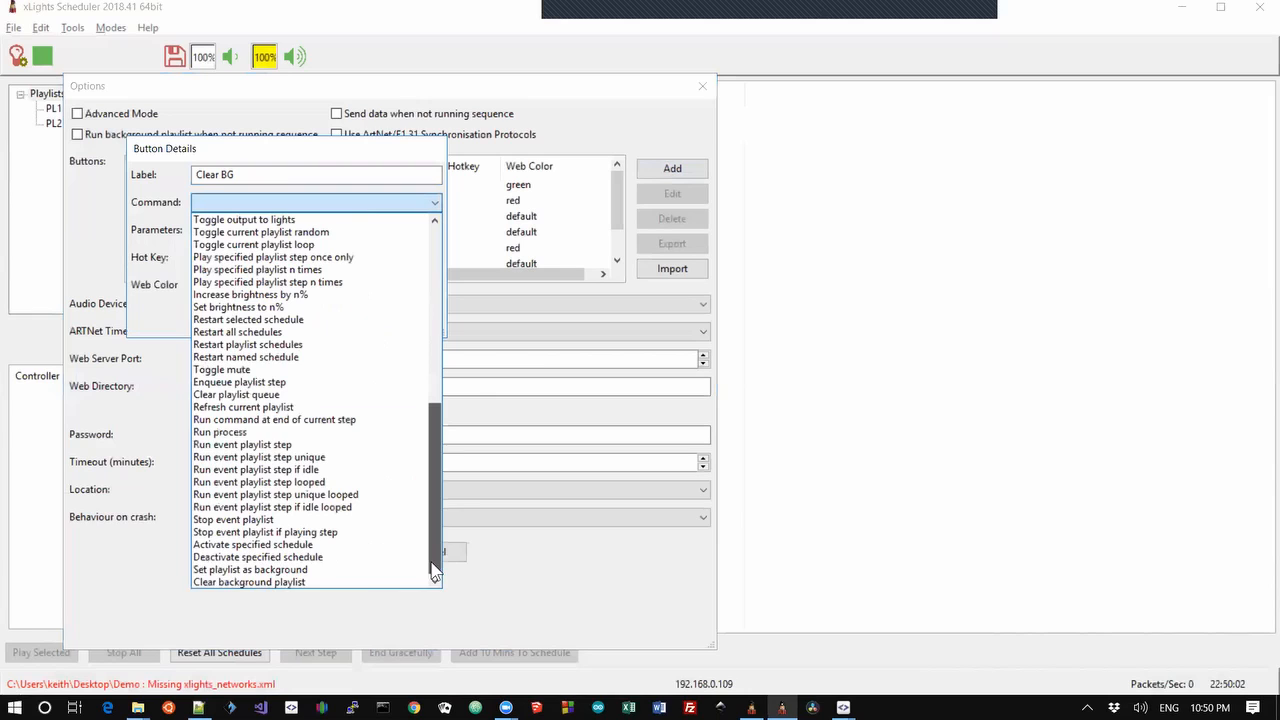
click(305, 582)
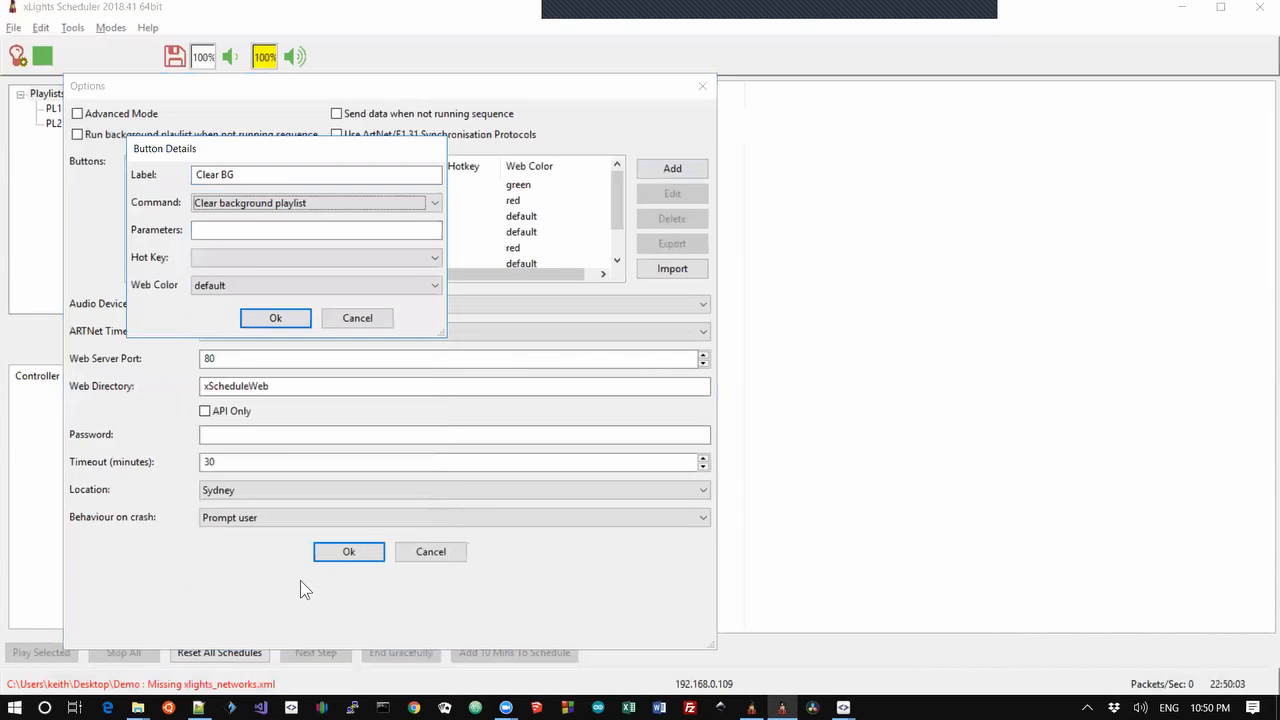
click(250, 228)
click(263, 317)
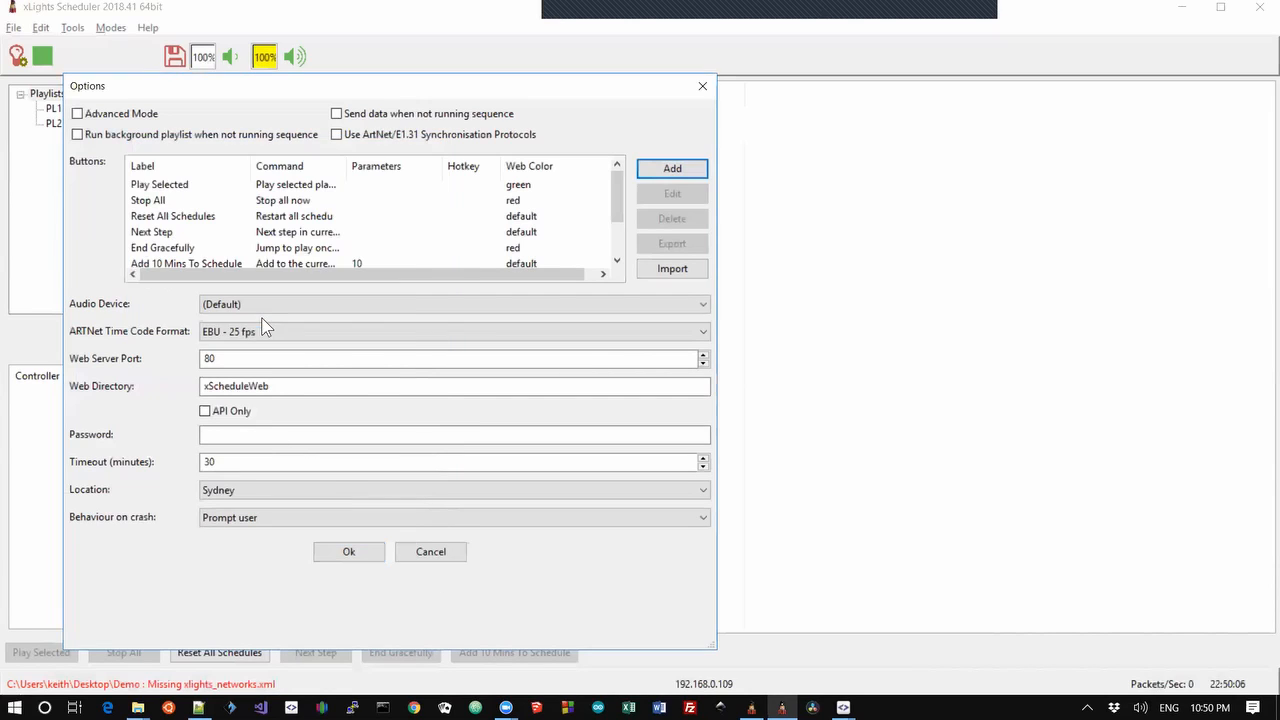
click(347, 553)
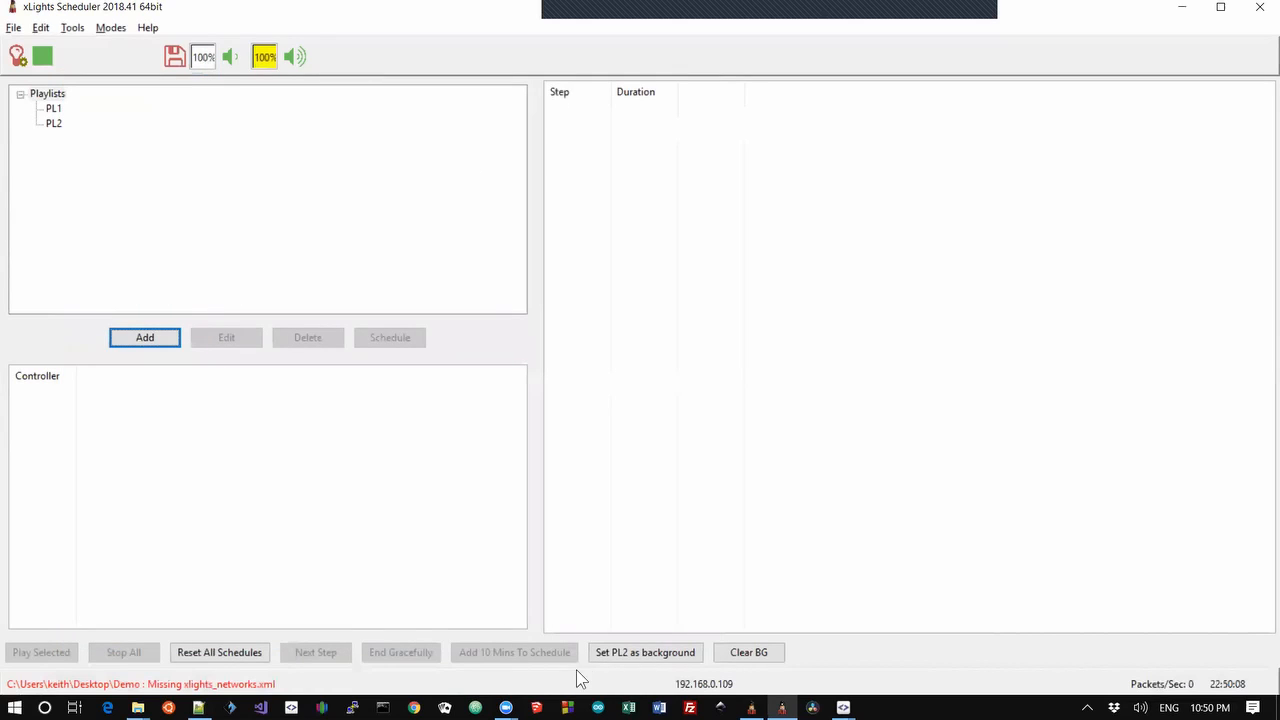
Run the custom "Set PL2 as background" command and check which playlist is chosen in the background playlist setting.
click(636, 658)
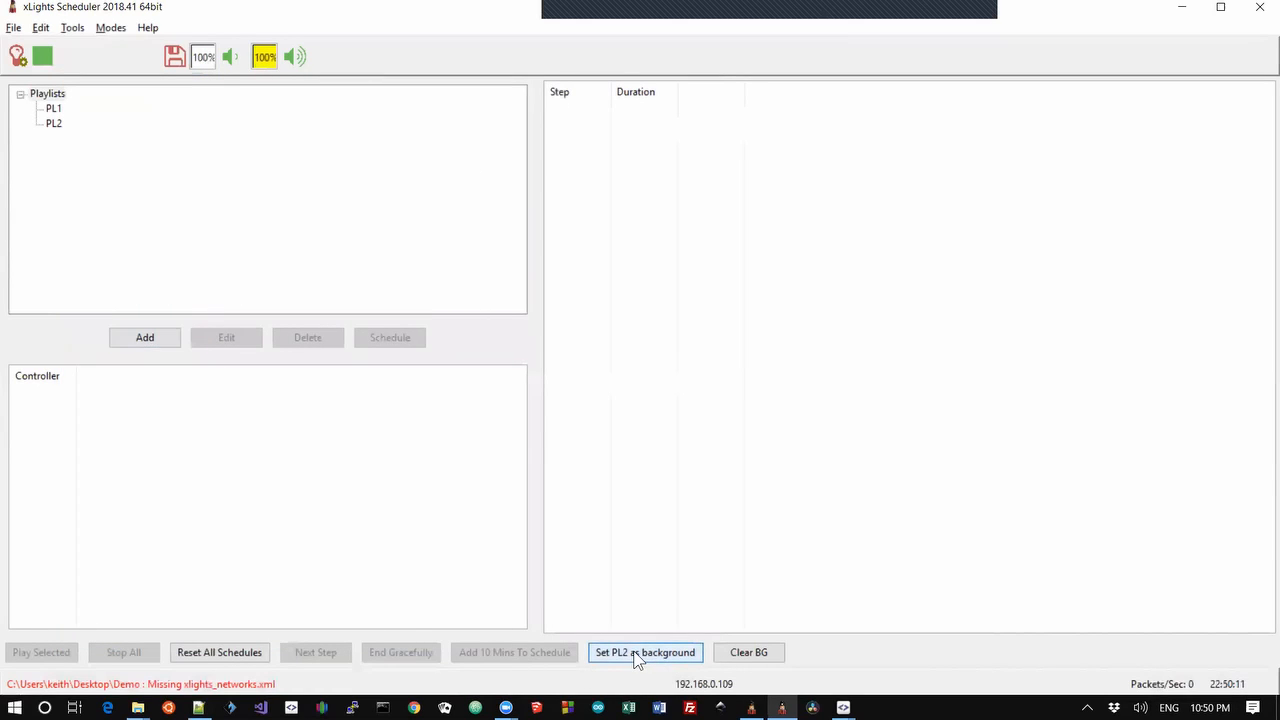
click(40, 28)
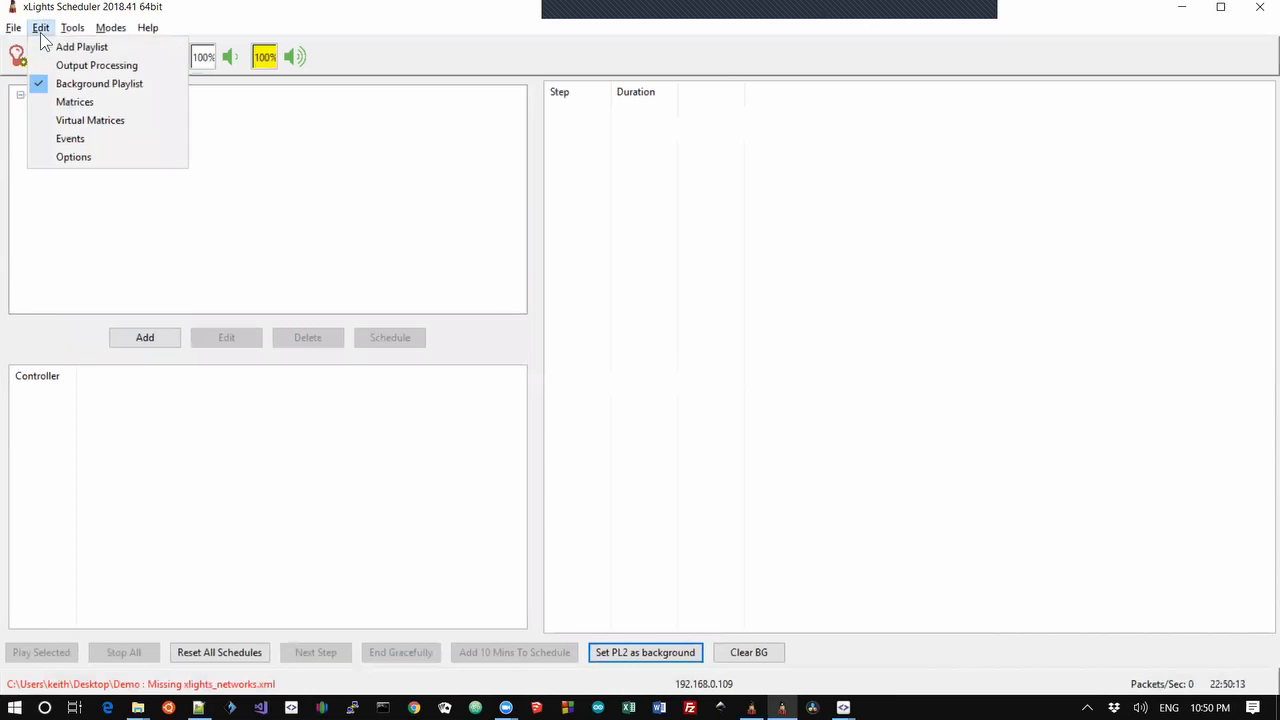
click(64, 85)
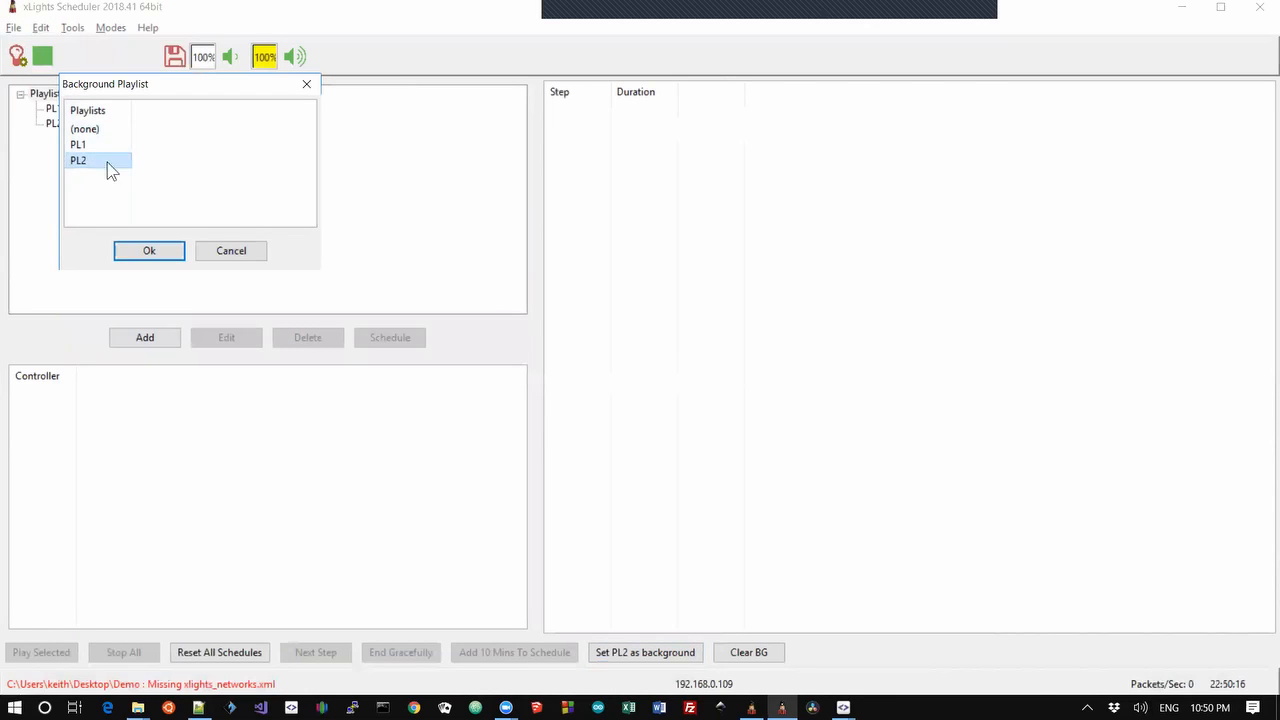
Run the custom "Clear BG" command and check which playlist is chosen in the background playlist setting.
click(255, 251)
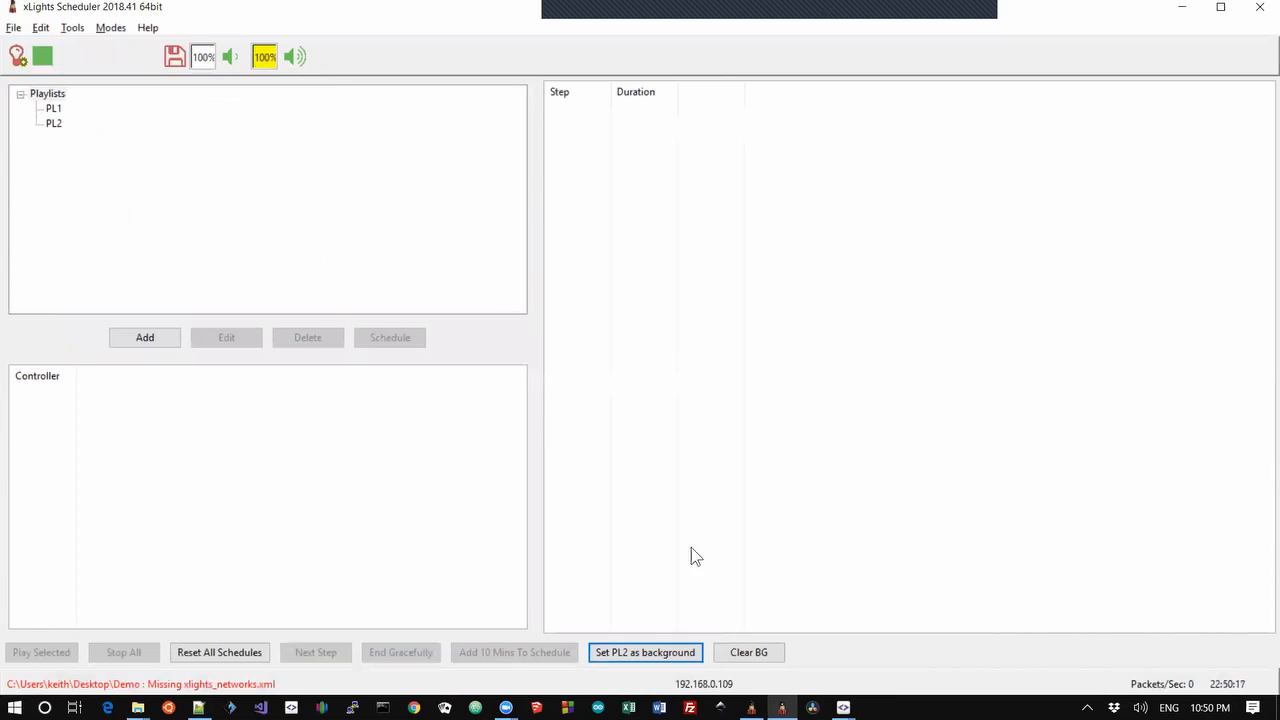
click(758, 660)
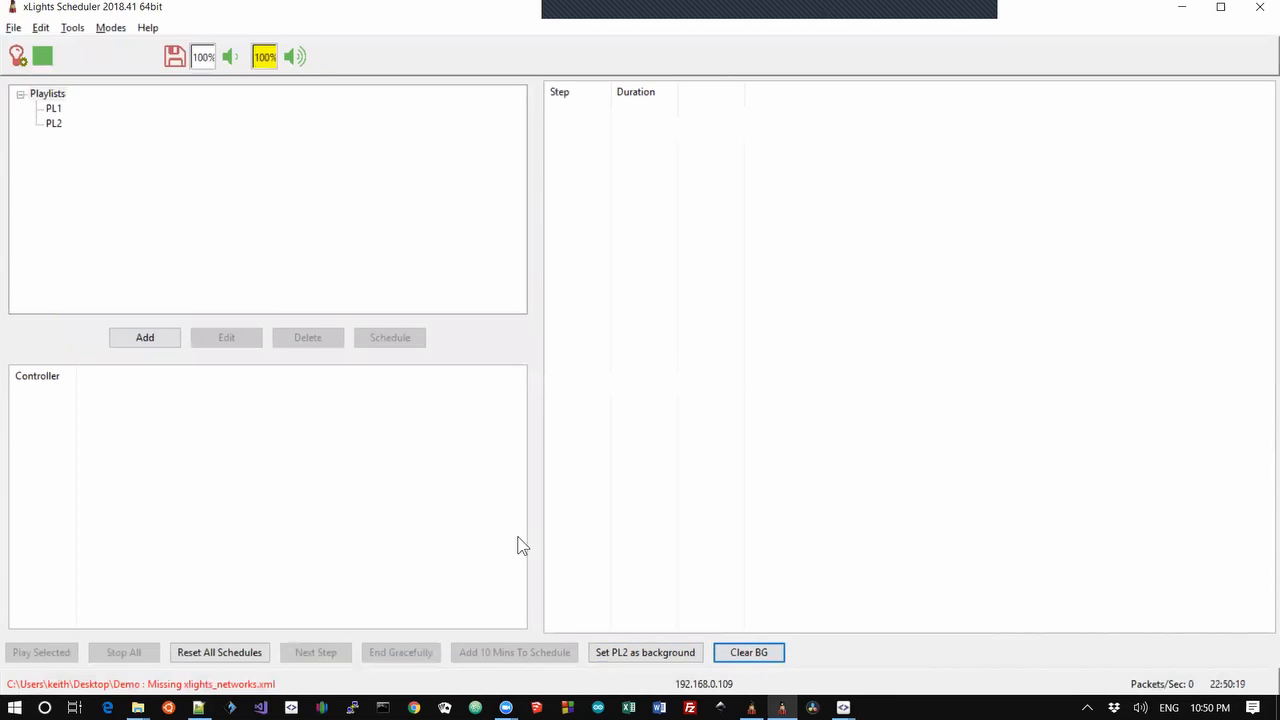
click(38, 28)
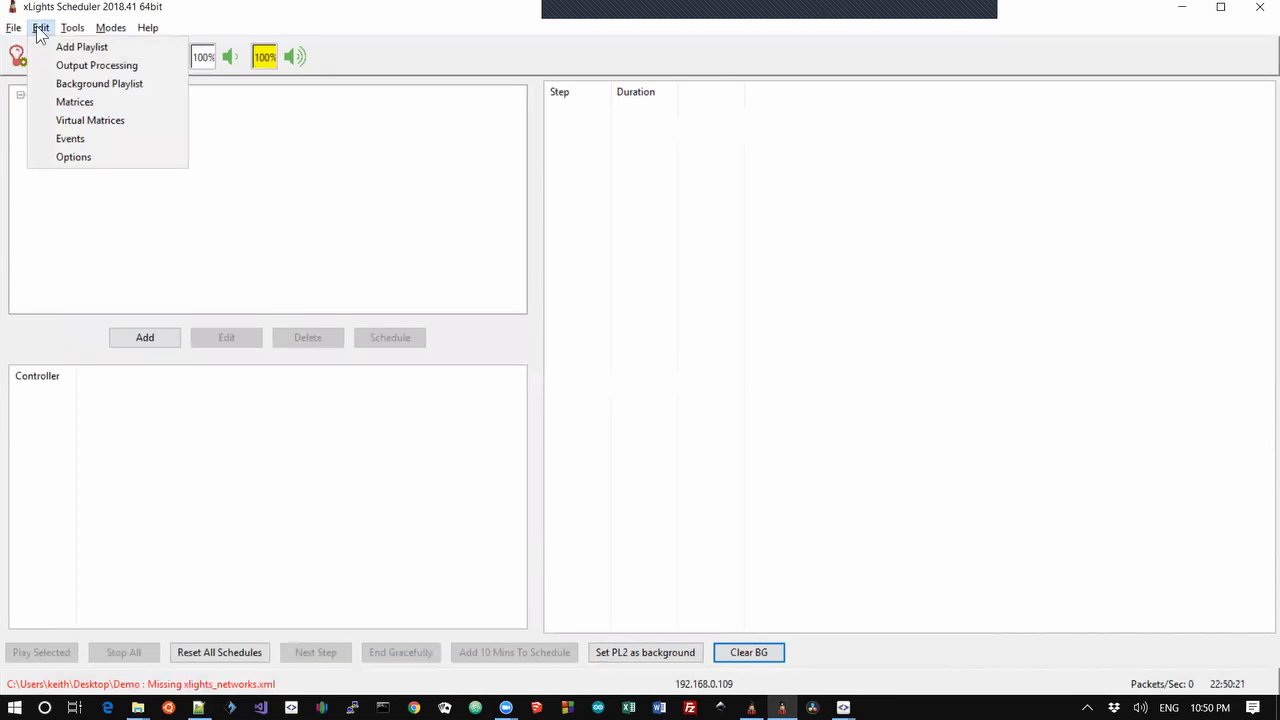
click(78, 86)
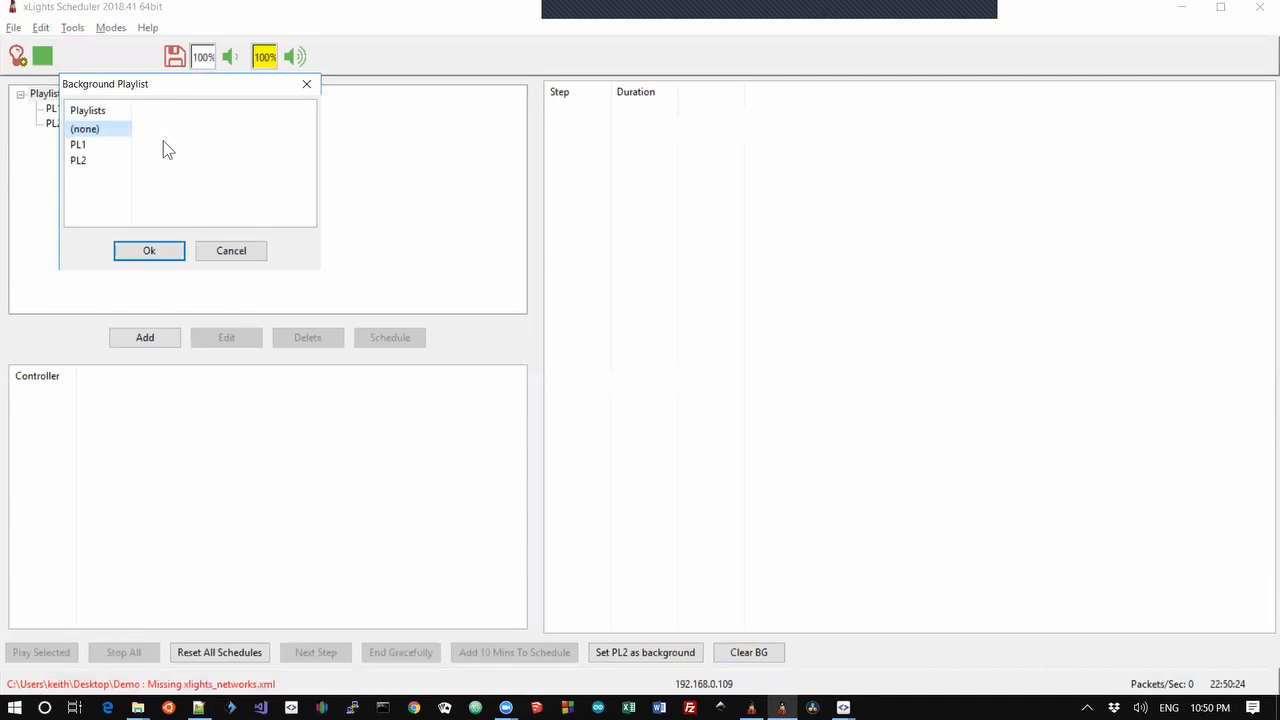
click(221, 249)
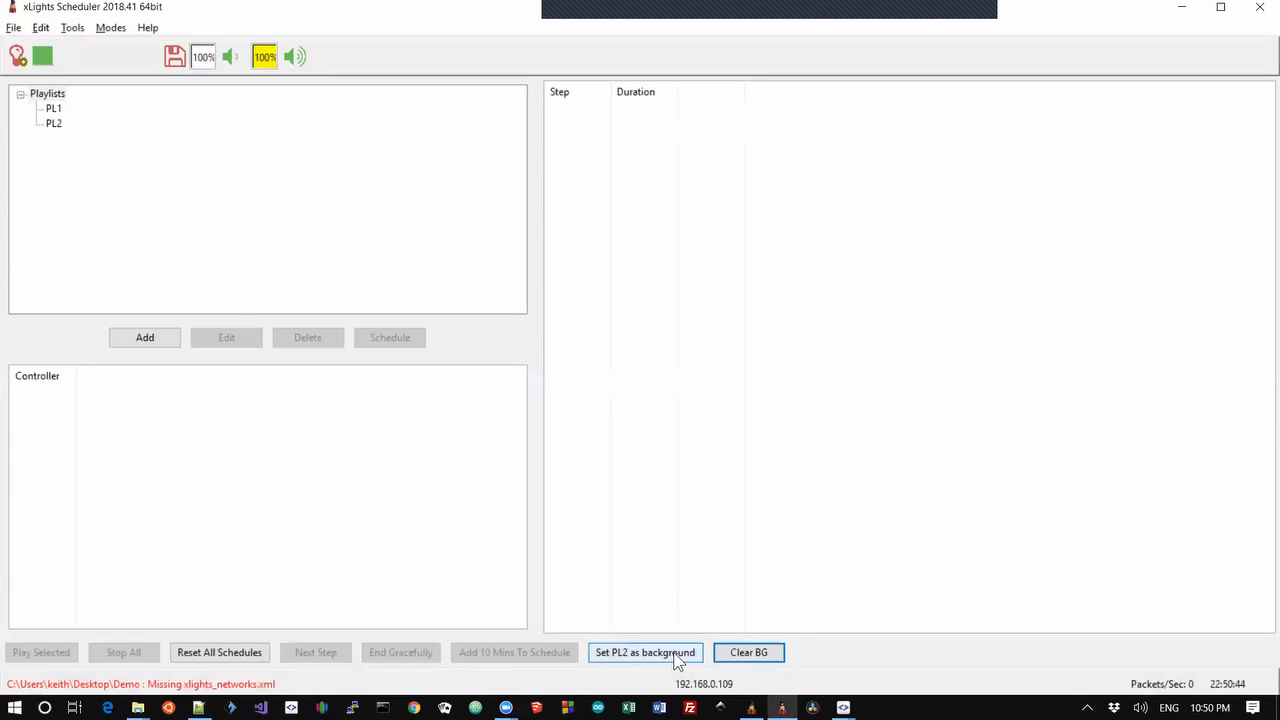
Switch to Notepad++, highlight the release note "Add a fade in/out play list item", and return to xLights Scheduler.
key(alt+Tab)
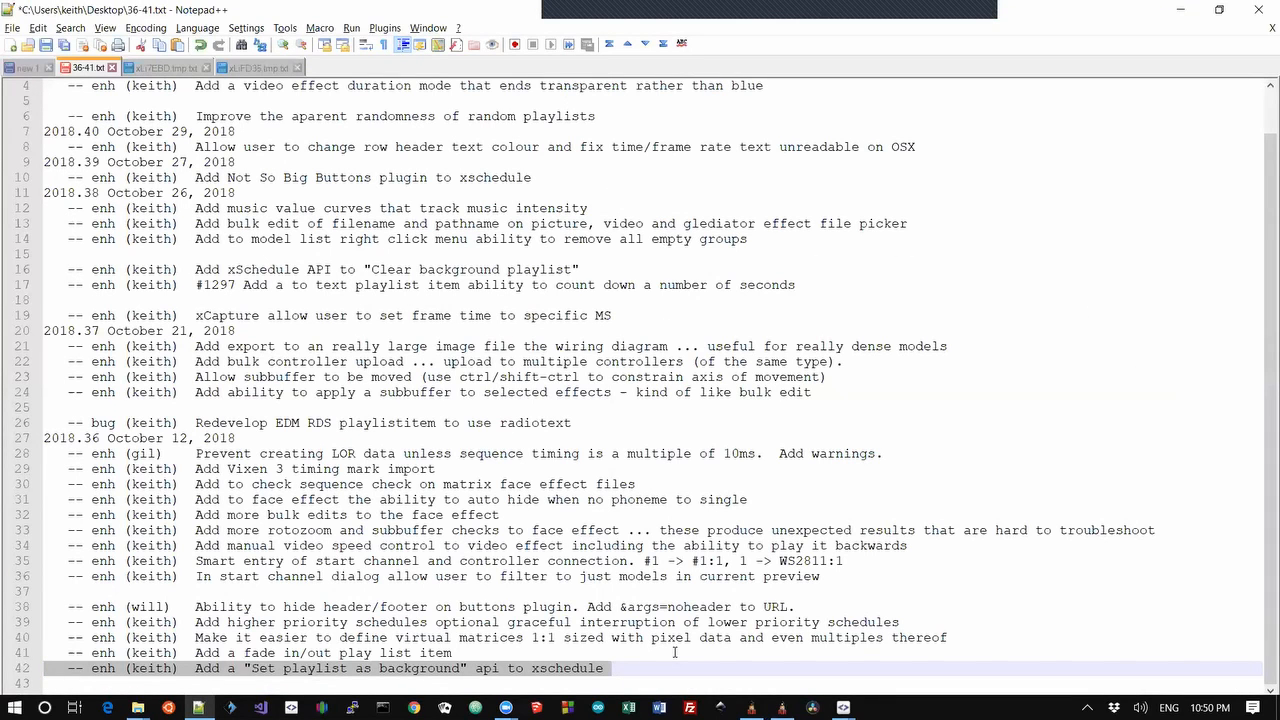
key(Down)
key(Up)
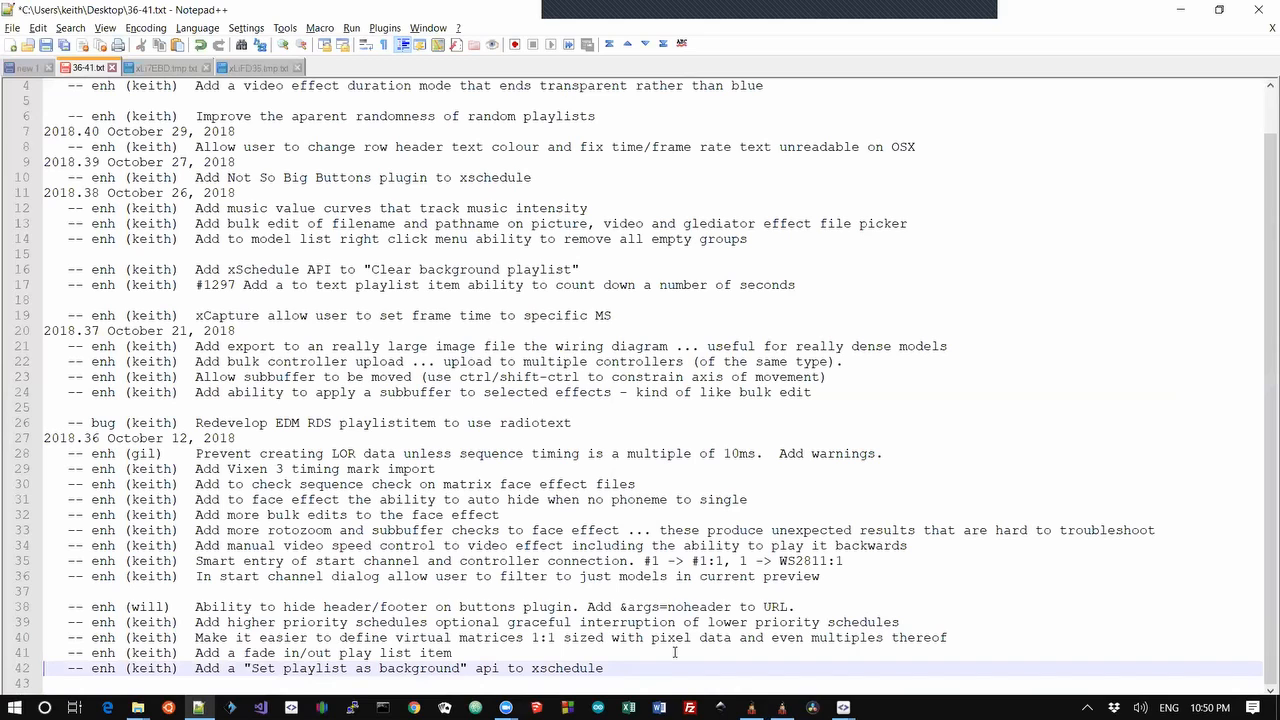
key(shift+Up)
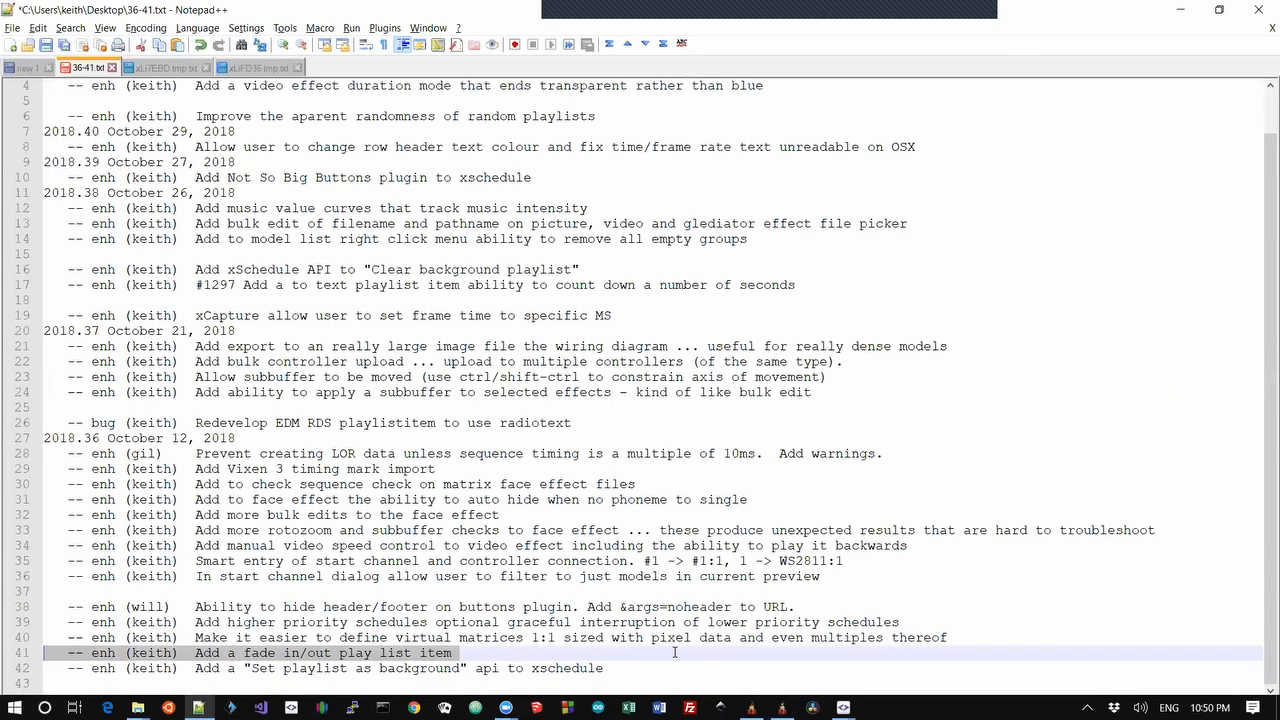
key(alt+Tab)
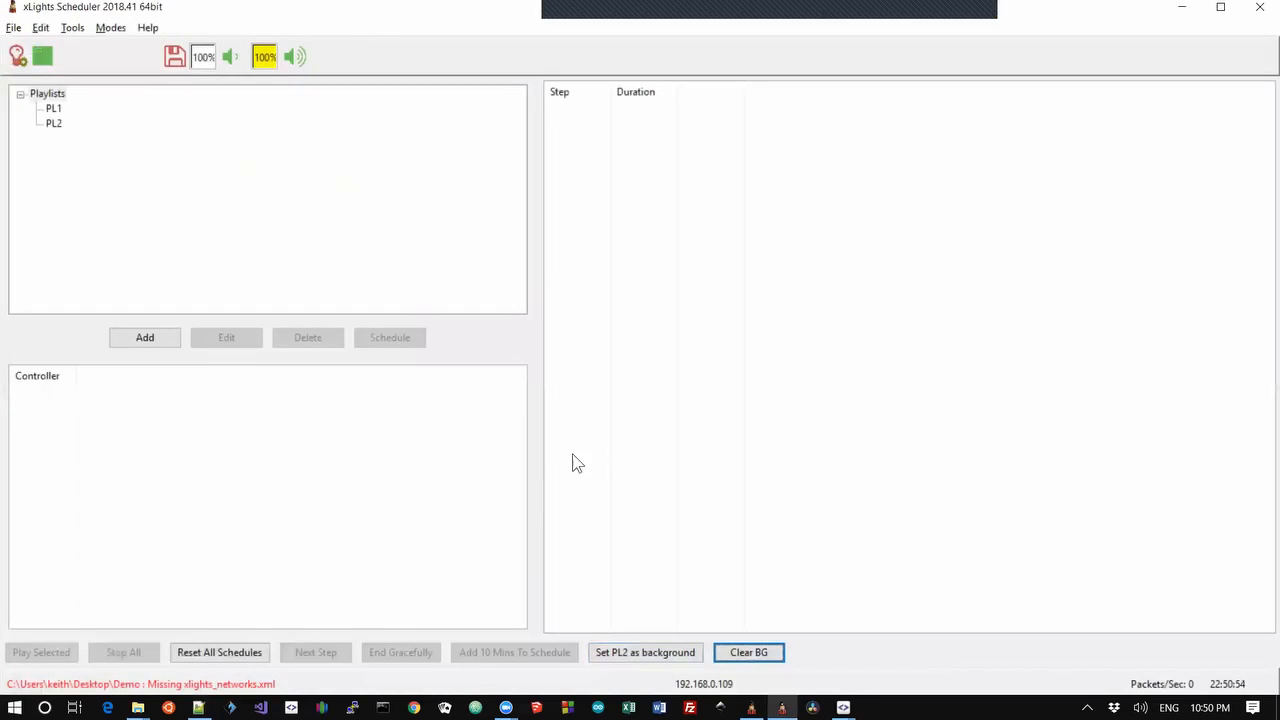
click(53, 108)
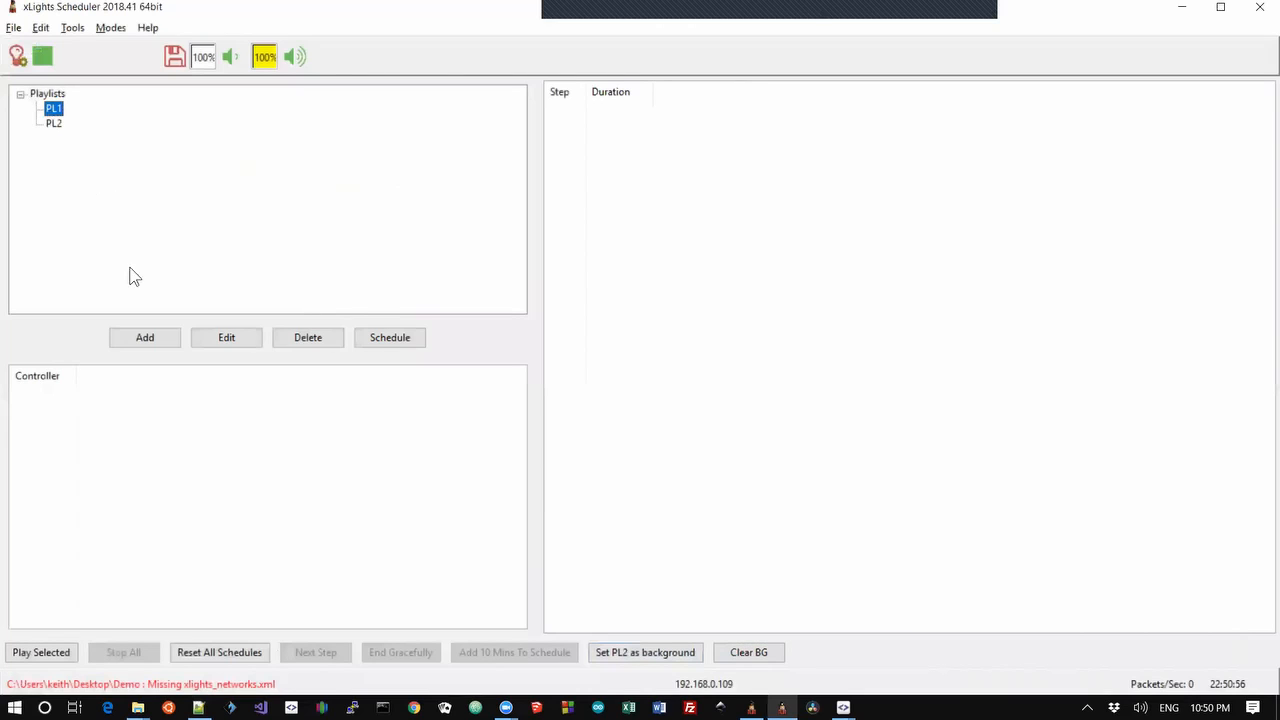
double_click(55, 110)
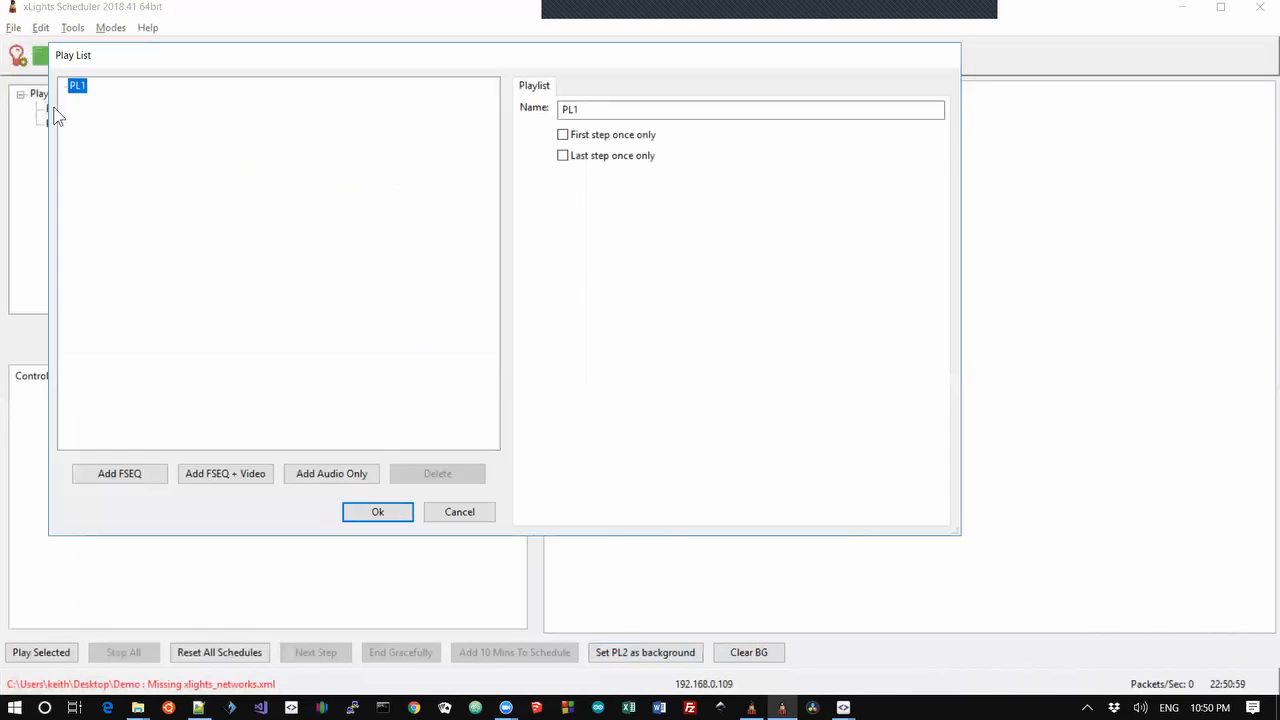
click(130, 477)
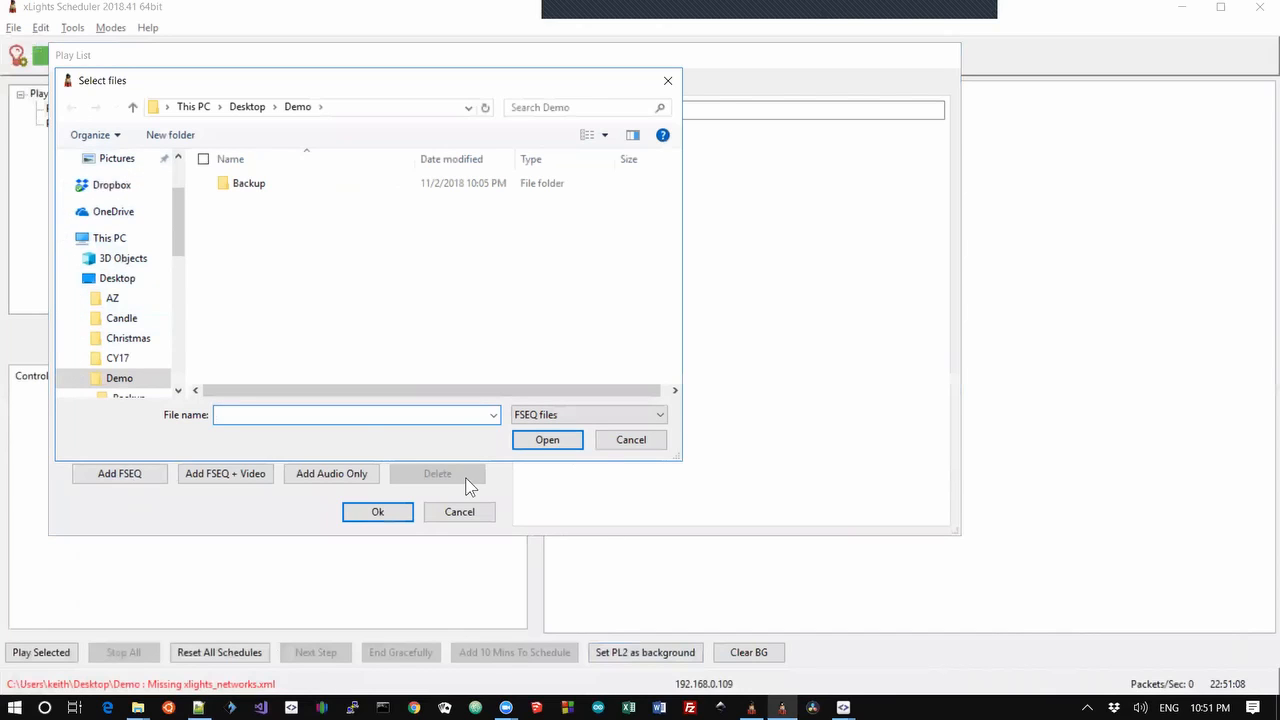
click(615, 450)
click(459, 511)
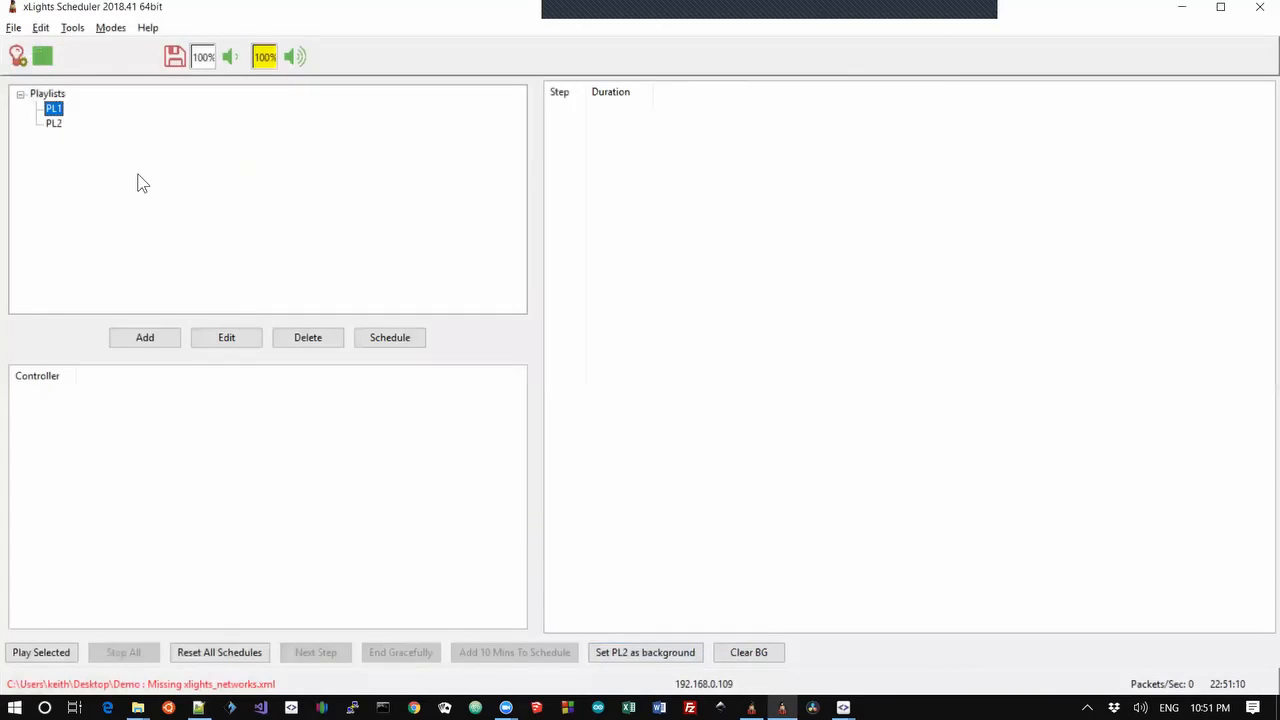
Start changing the show folder and locate the mylights folder in Documents.
click(13, 27)
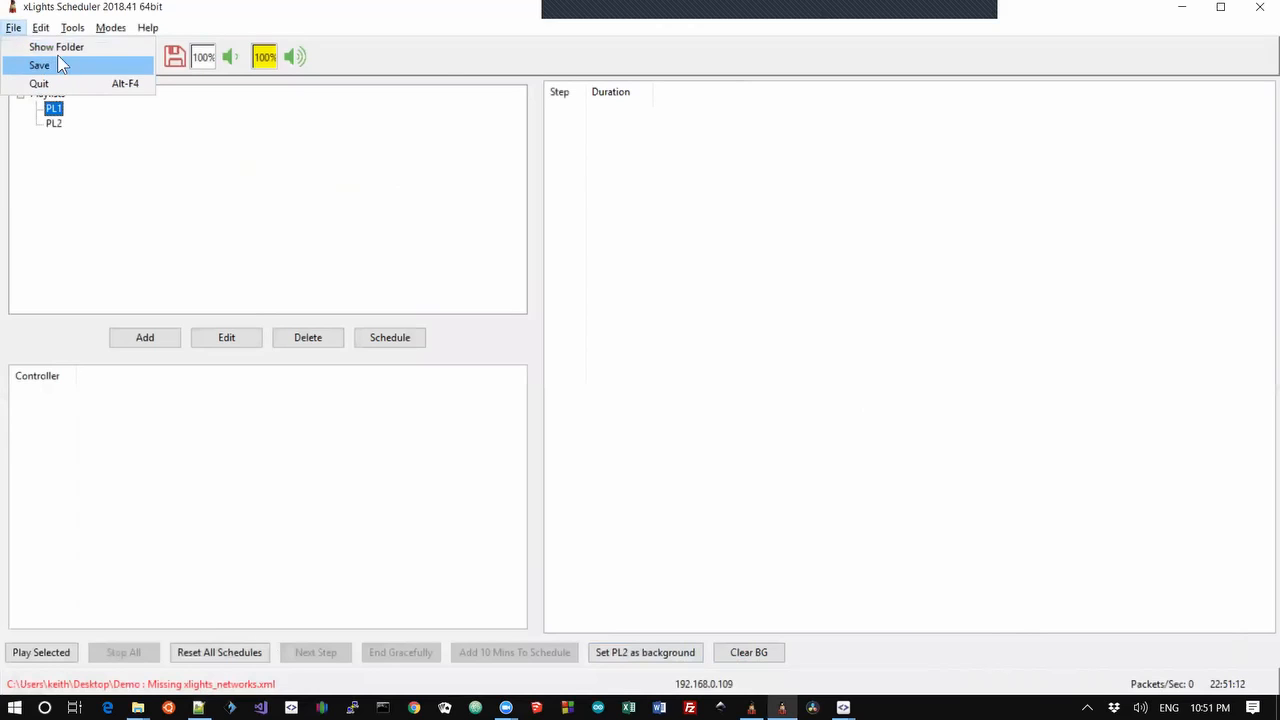
click(60, 48)
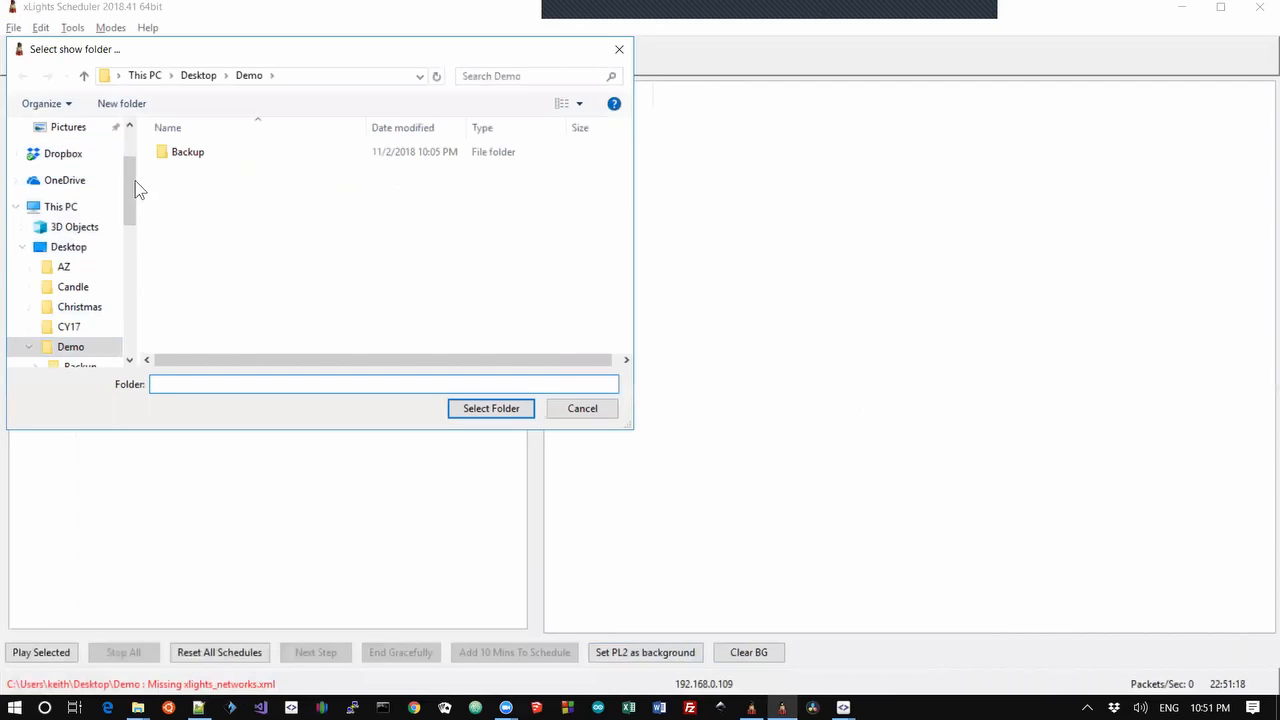
drag(130, 185, 132, 150)
scroll(131, 150, up, 1)
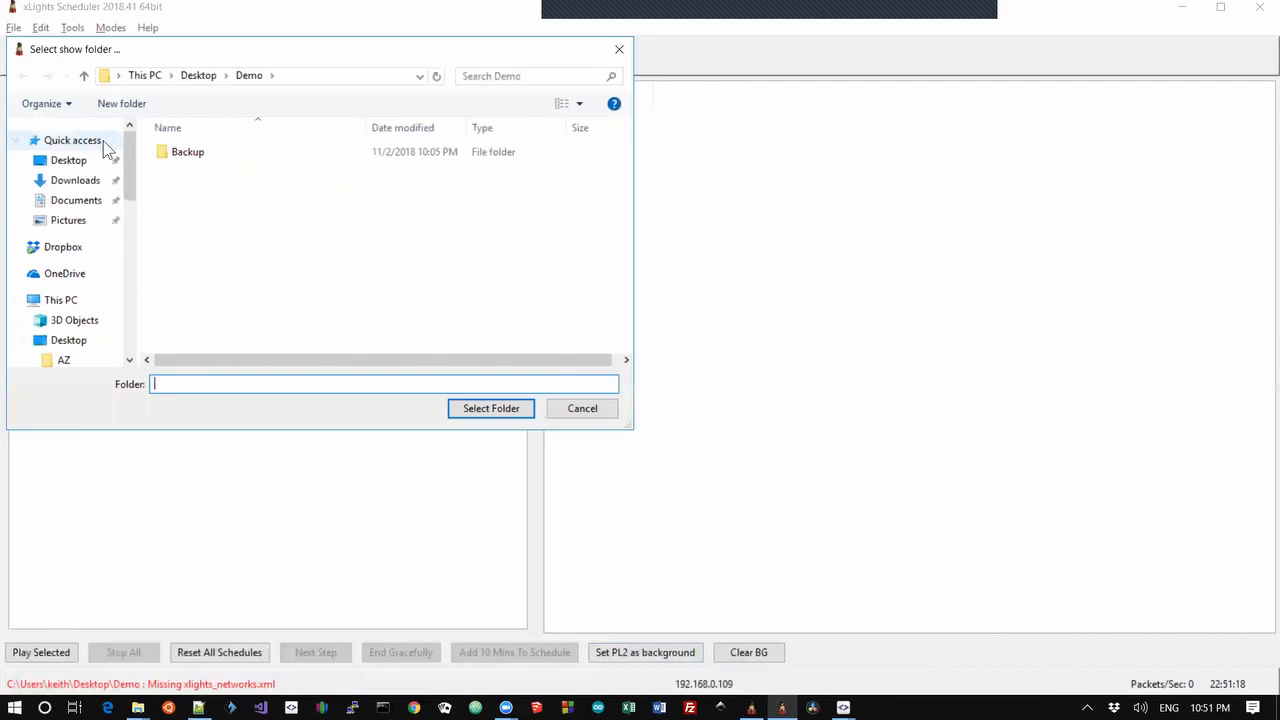
click(71, 204)
click(190, 243)
key(m)
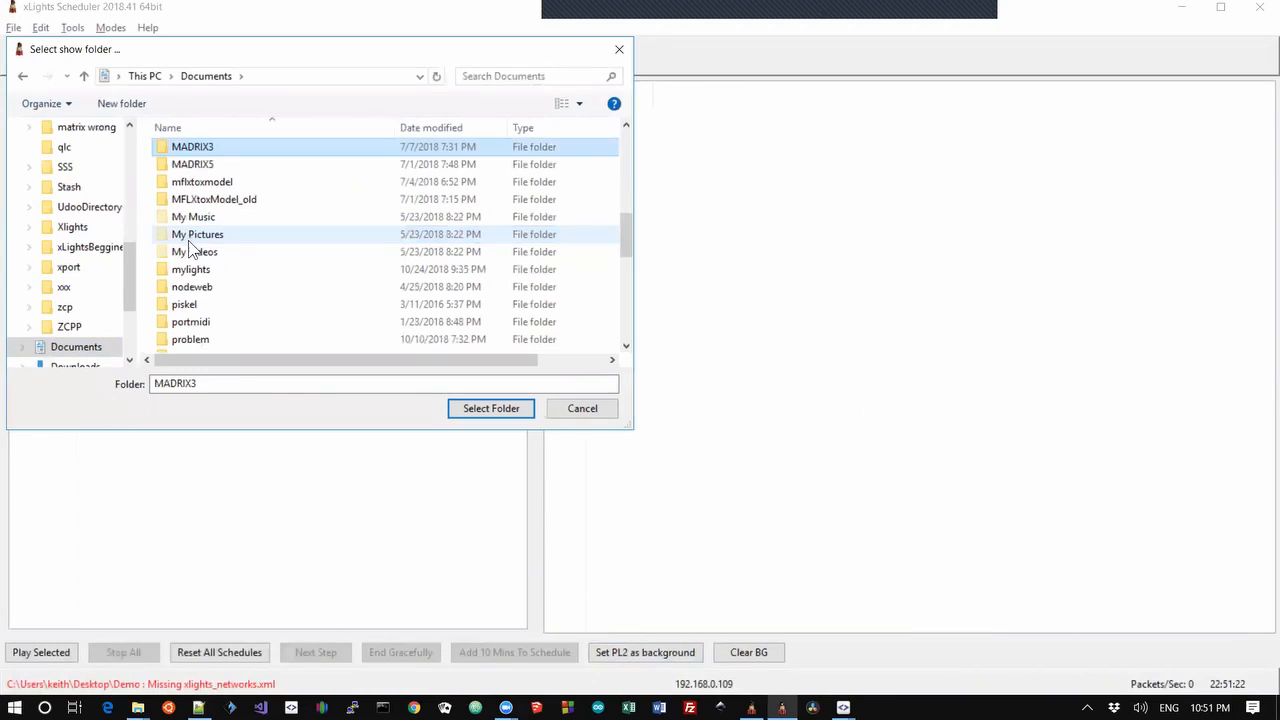
key(Down)
key(Down)
key(Down)
key(Down)
key(Down)
key(Down)
key(Down)
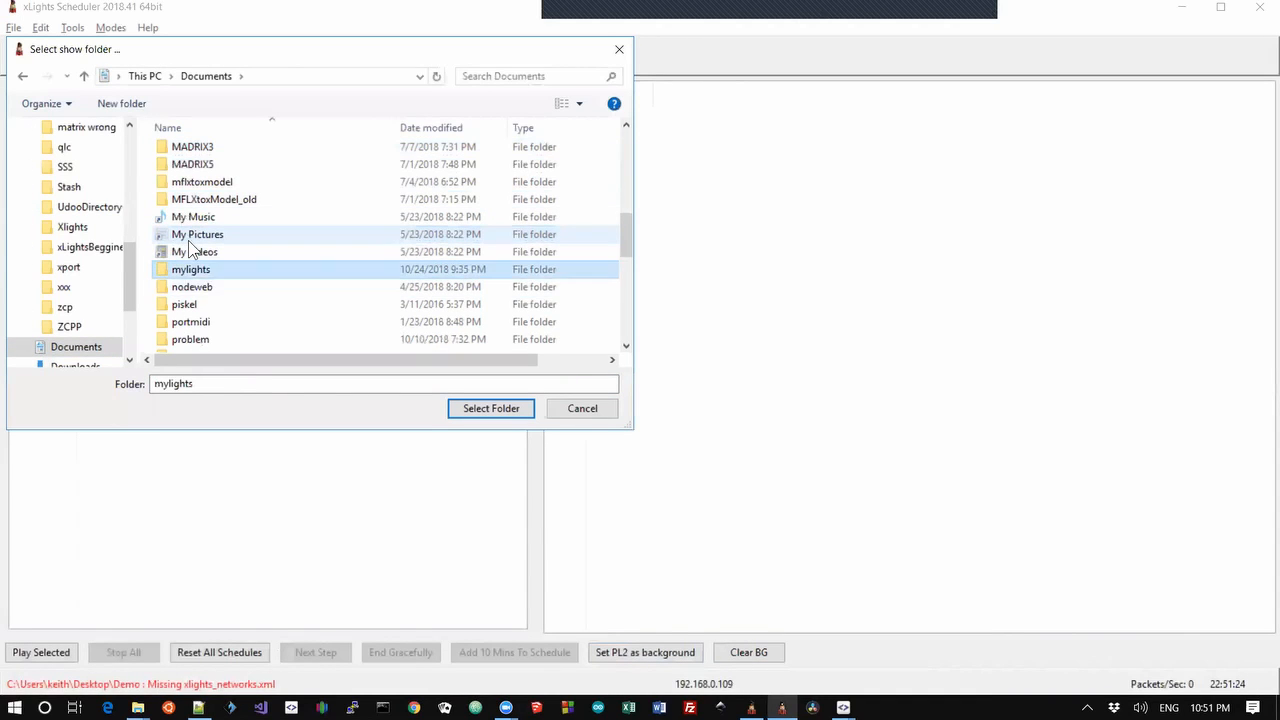
Choose the Home folder inside mylights as the show folder and discard the unsaved schedule changes.
key(Return)
key(Down)
key(Return)
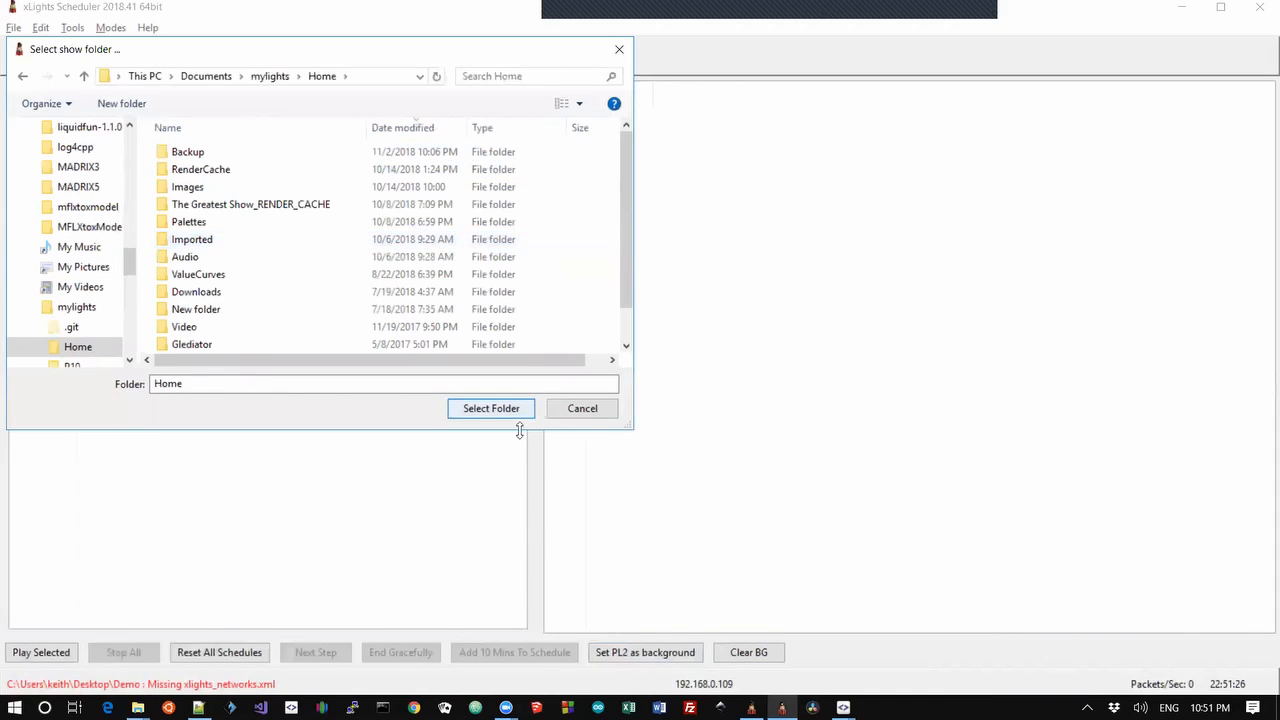
click(493, 409)
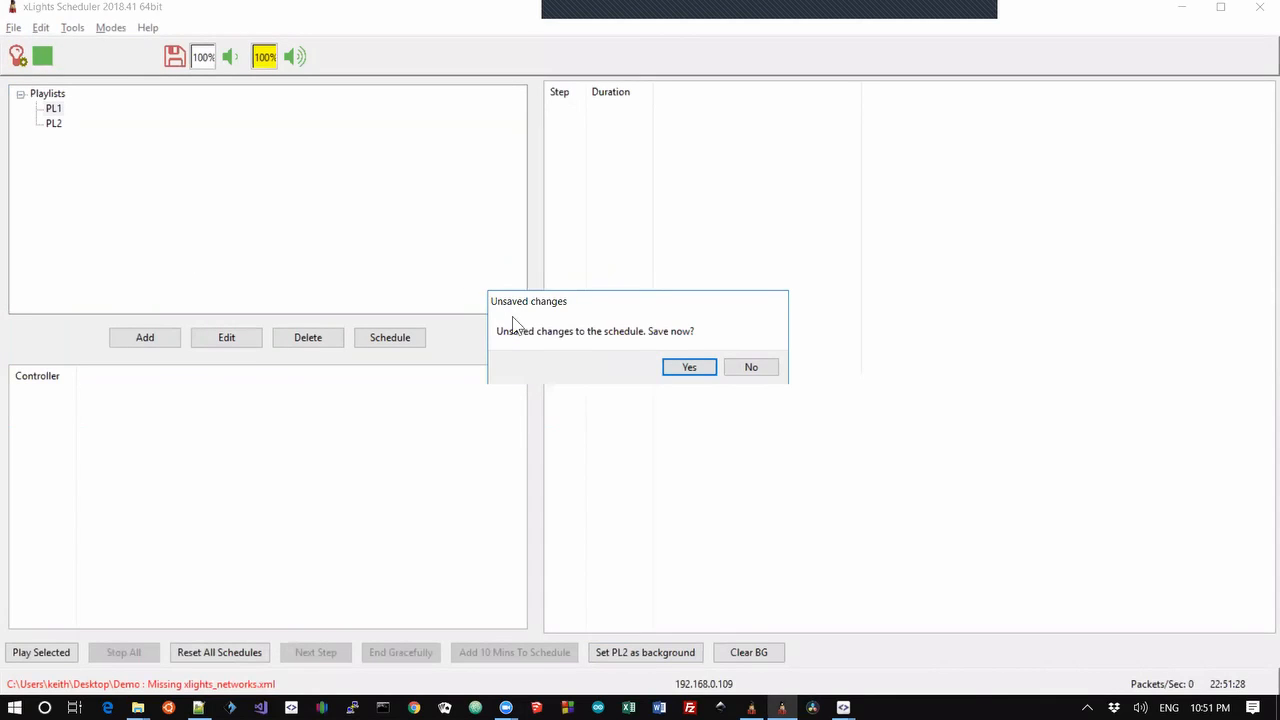
click(752, 370)
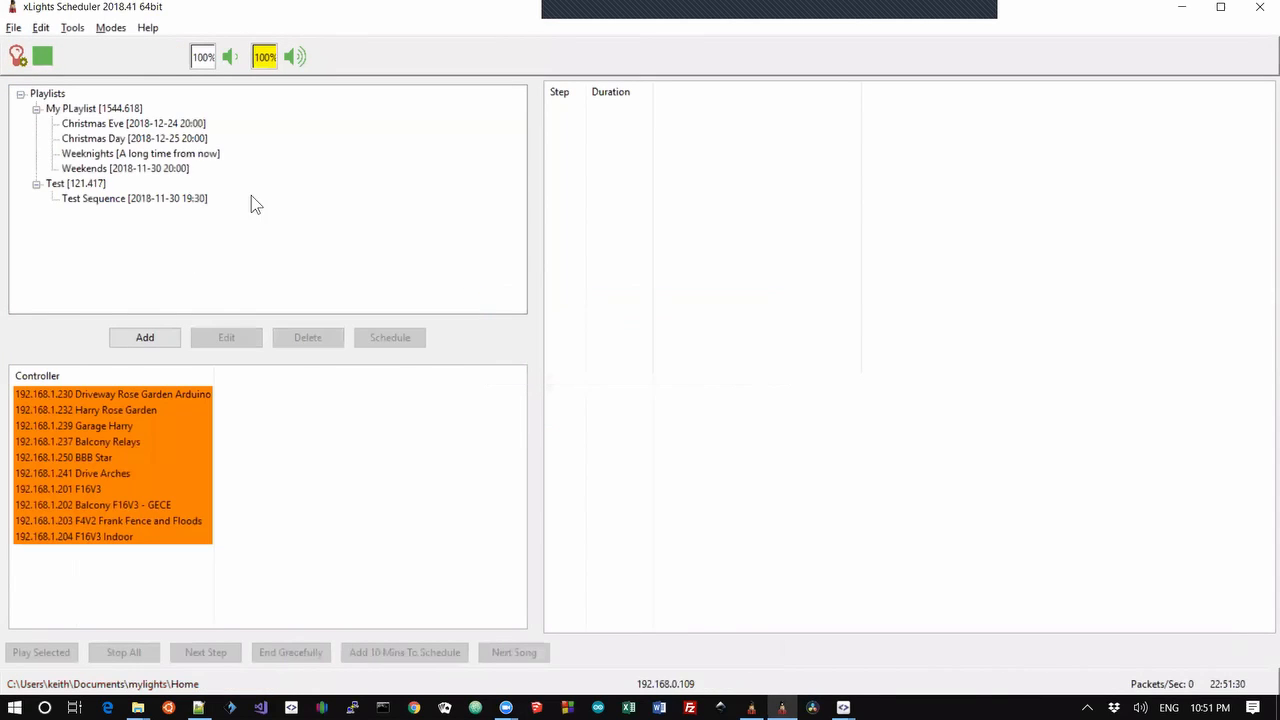
click(144, 197)
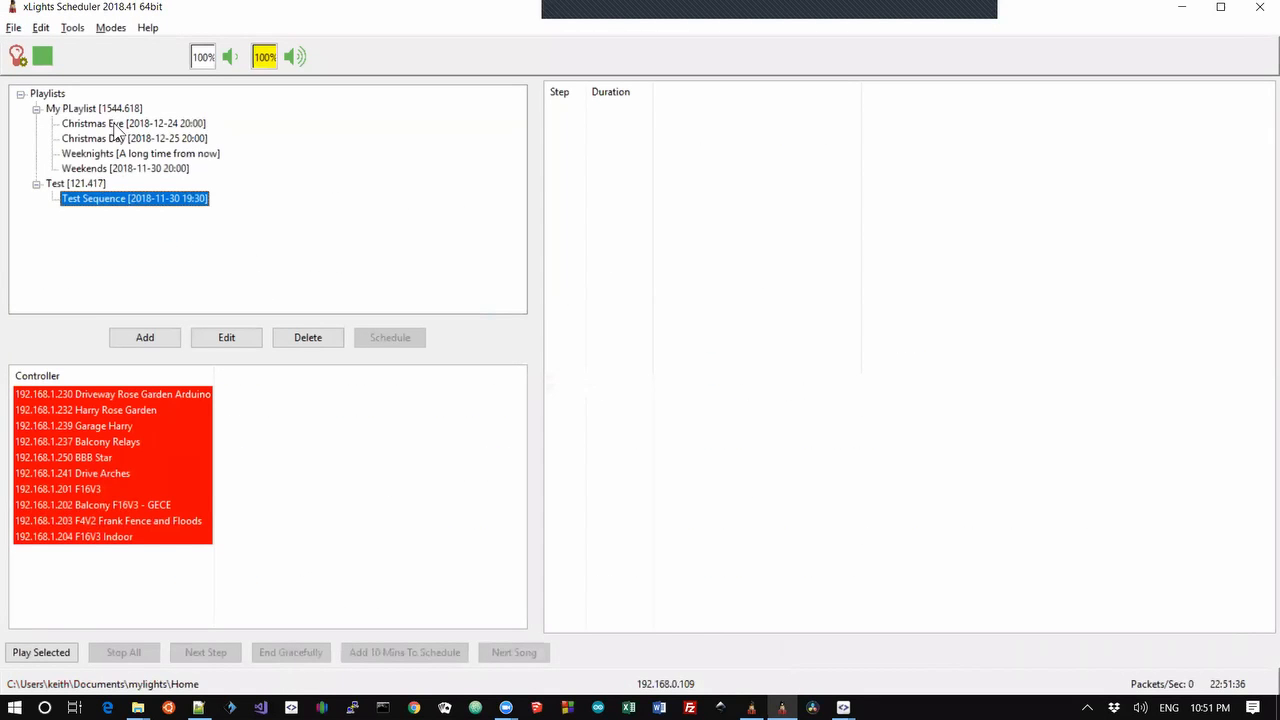
click(117, 125)
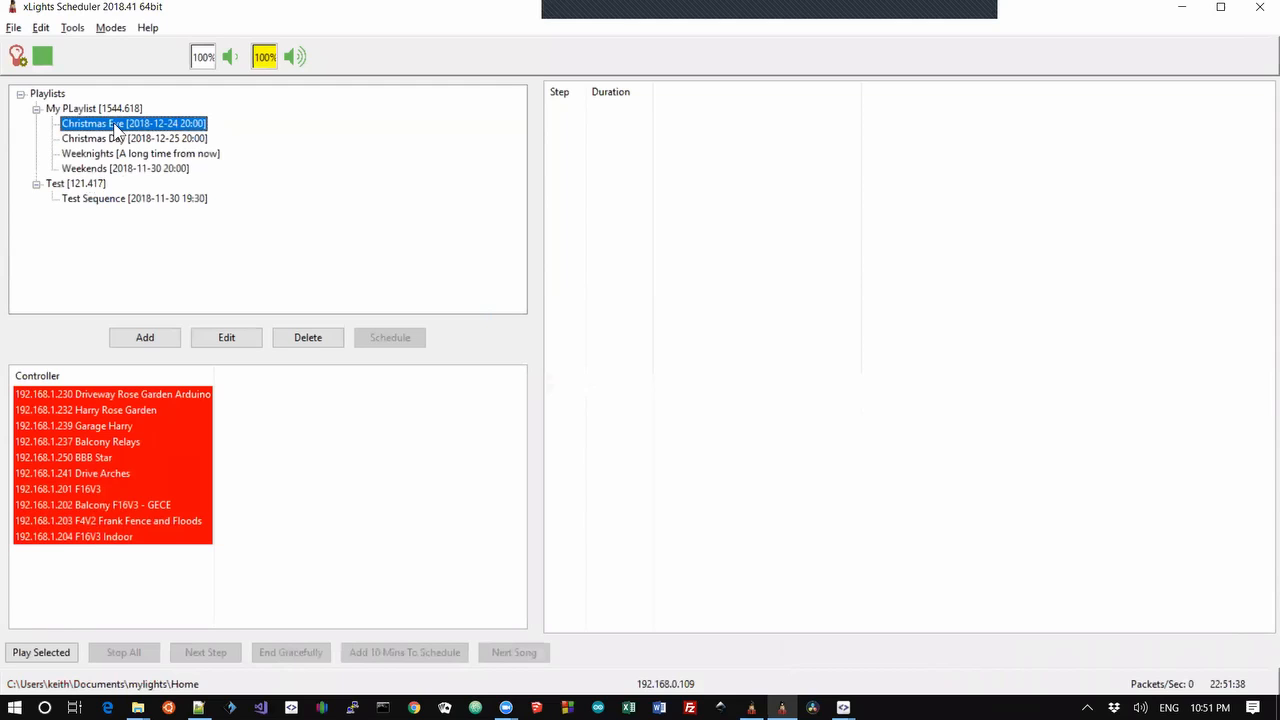
double_click(117, 125)
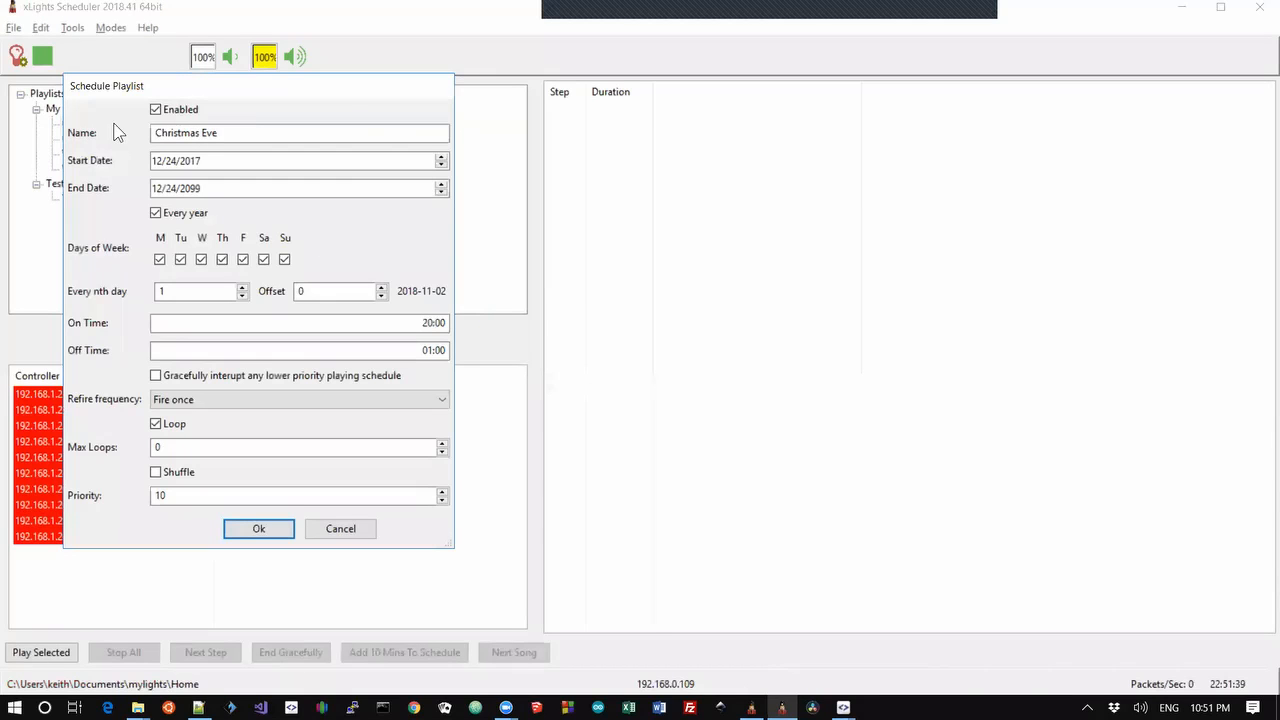
click(340, 529)
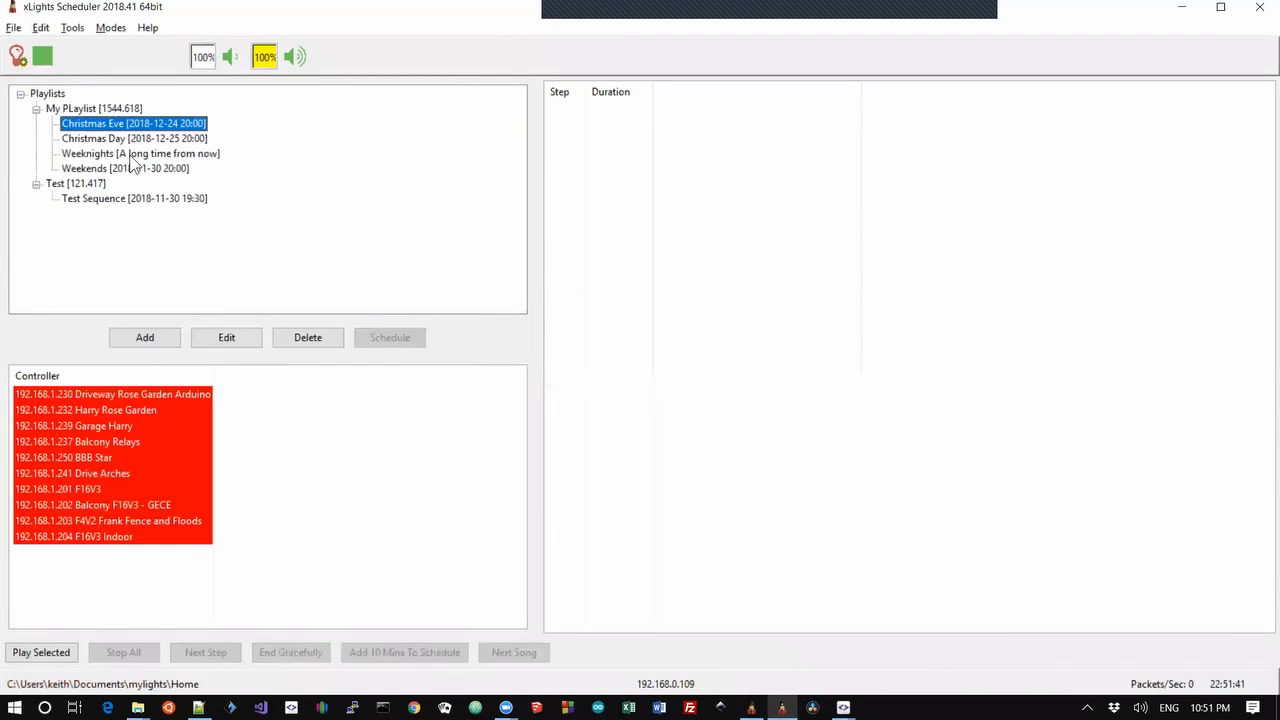
Open the playlist My PLaylist for editing and add a Fade item to its Talking Trees 1 step.
double_click(90, 110)
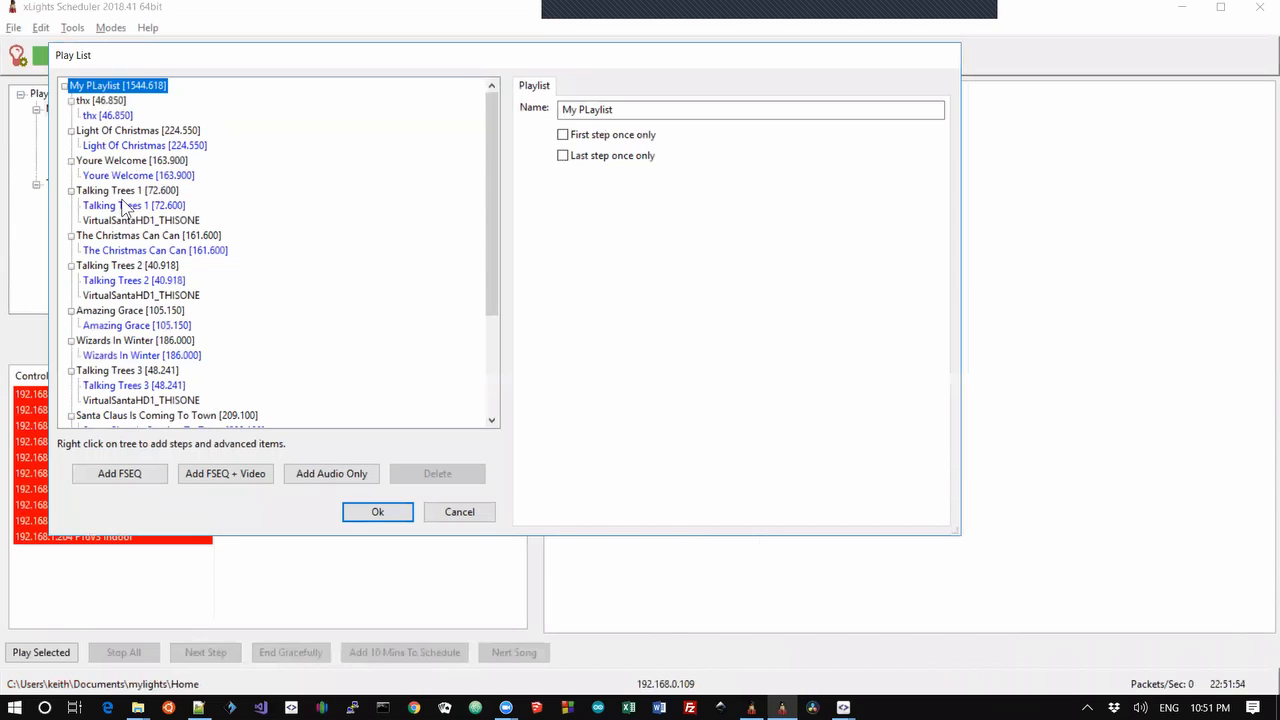
click(126, 193)
right_click(126, 196)
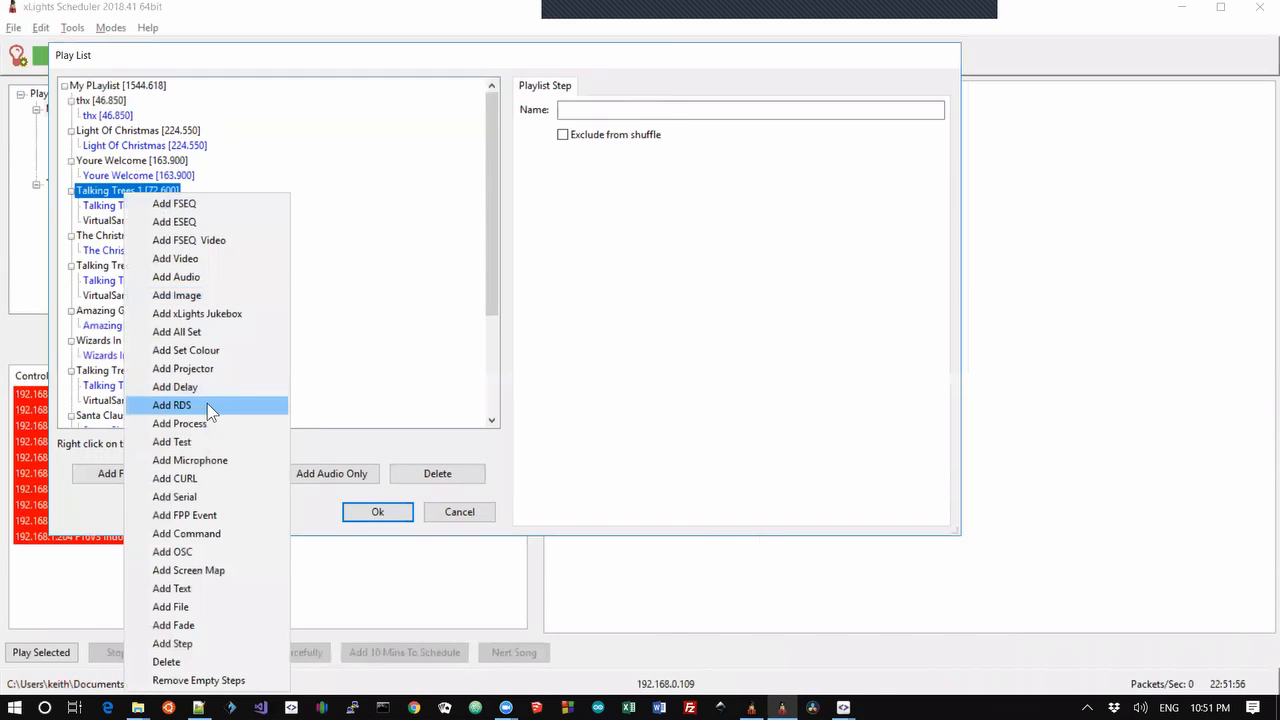
click(184, 624)
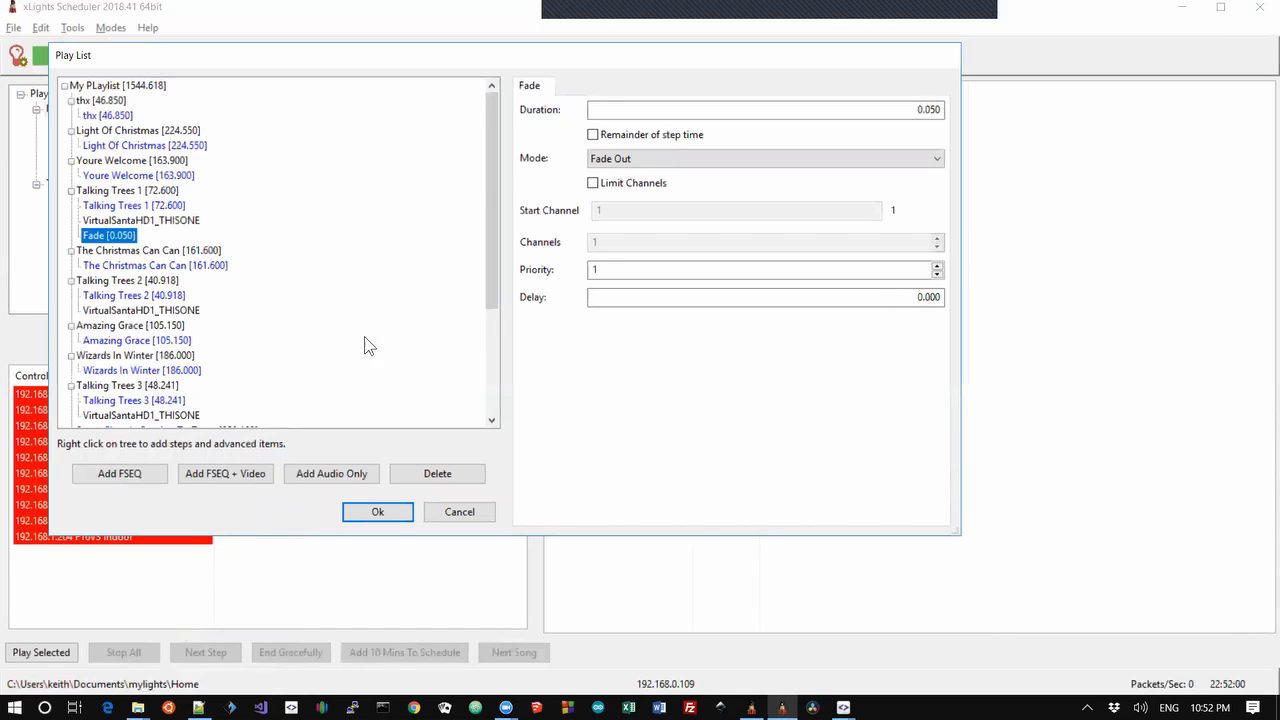
Set the new Fade item's priority to 9 and its duration to 5.
click(789, 276)
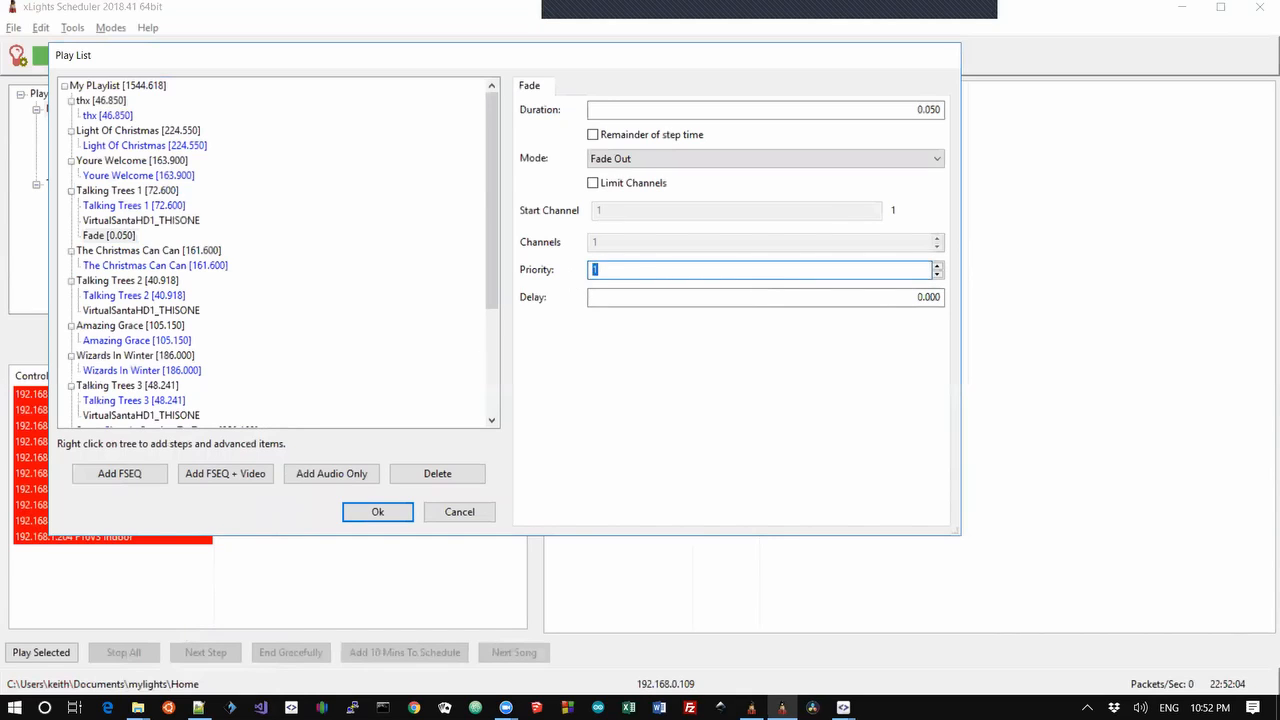
text(9)
key(Tab)
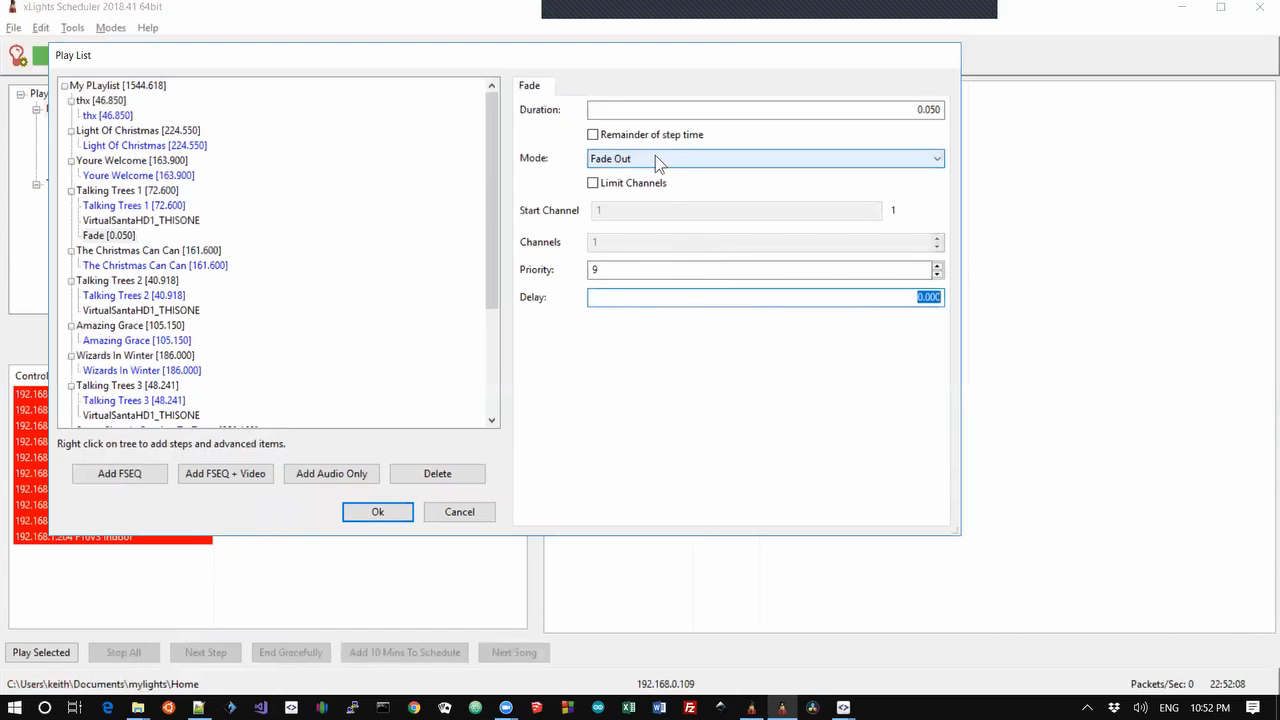
click(762, 109)
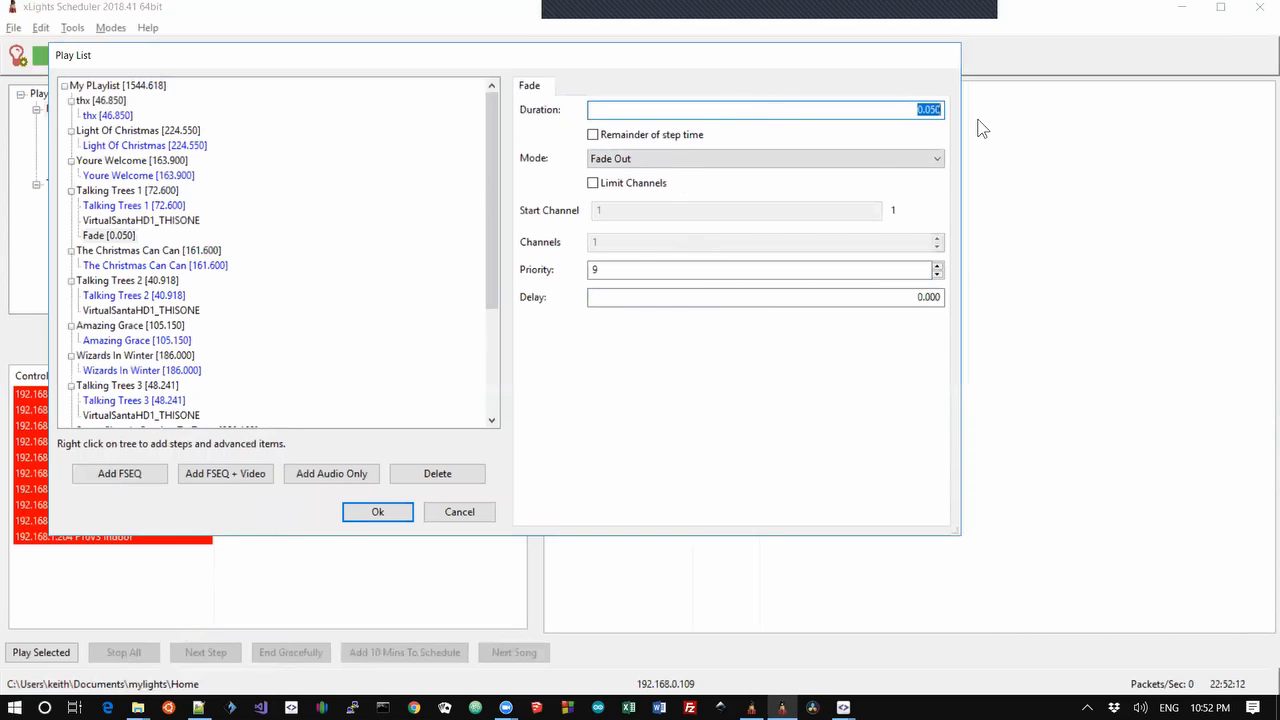
text(5)
key(Tab)
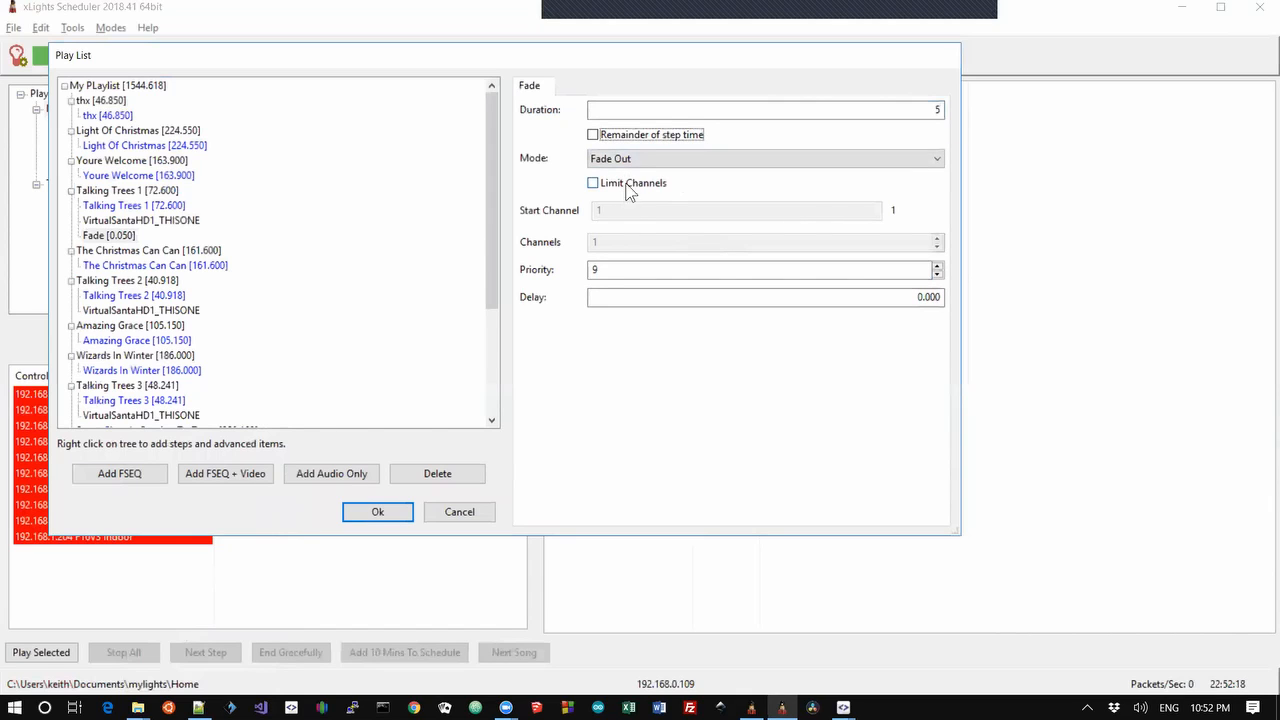
Make the Fade item last for the remainder of the step time and set its delay to 67.
click(593, 136)
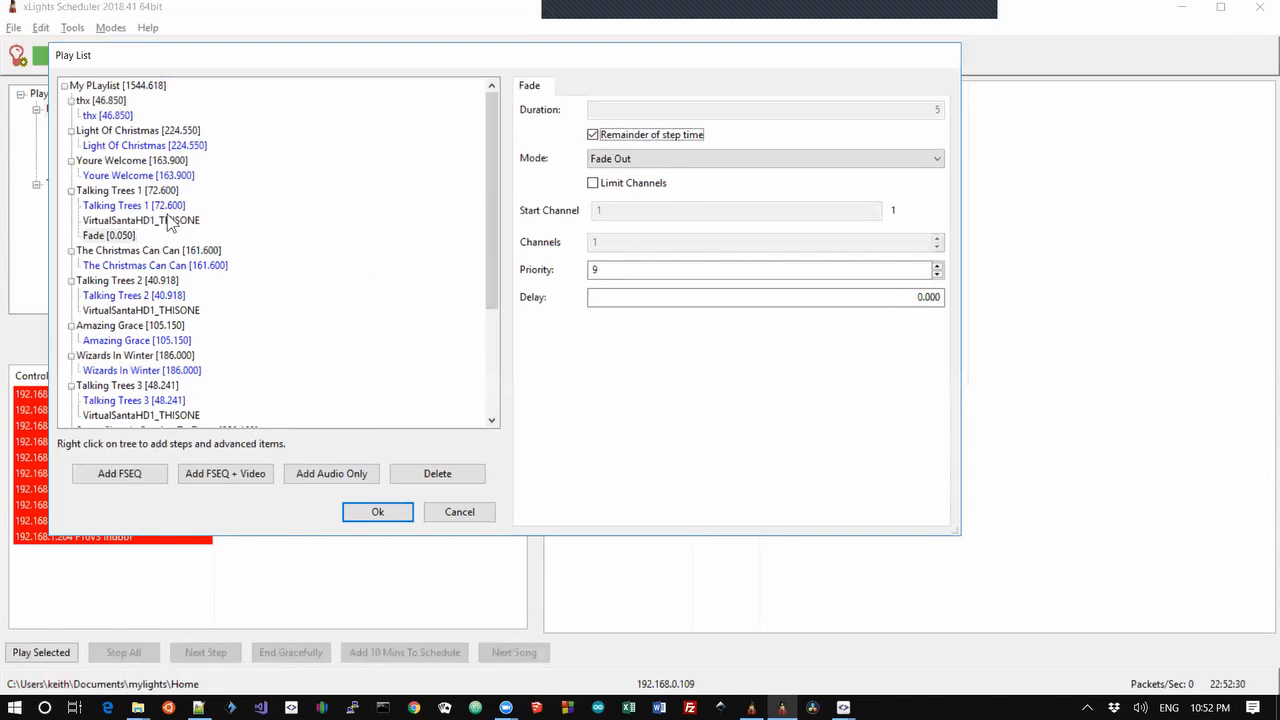
double_click(905, 297)
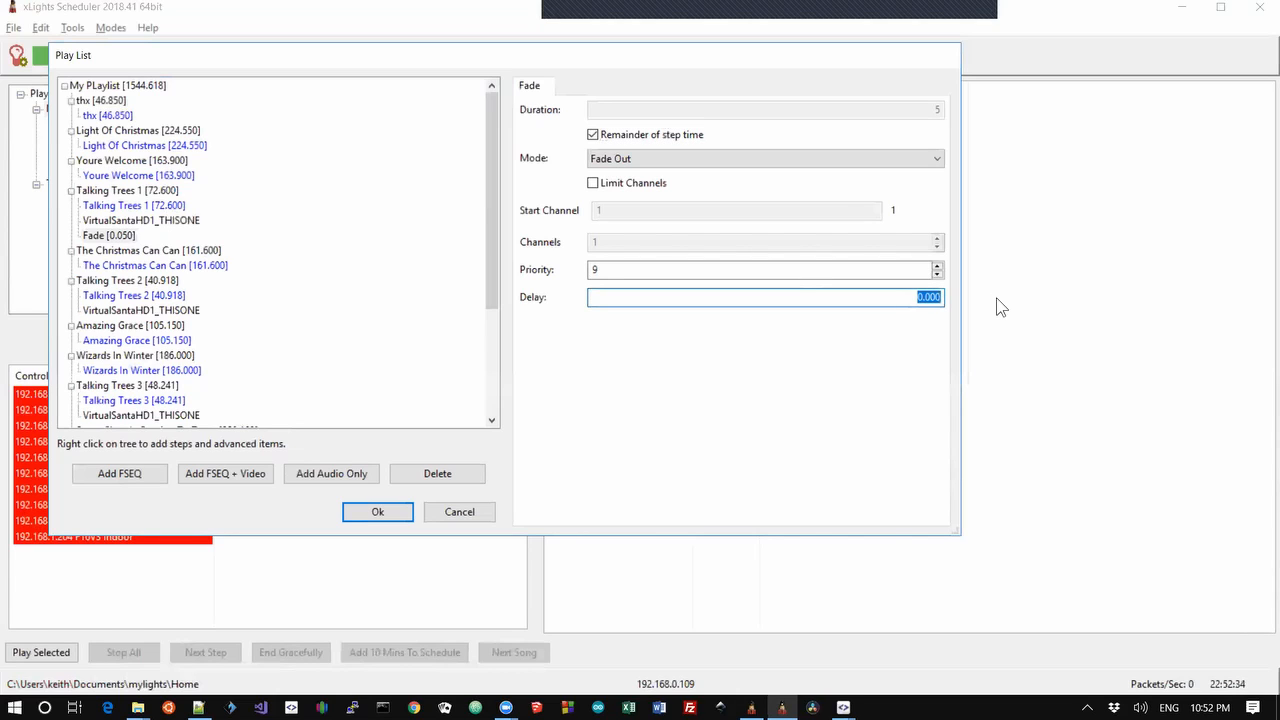
text(67)
key(Tab)
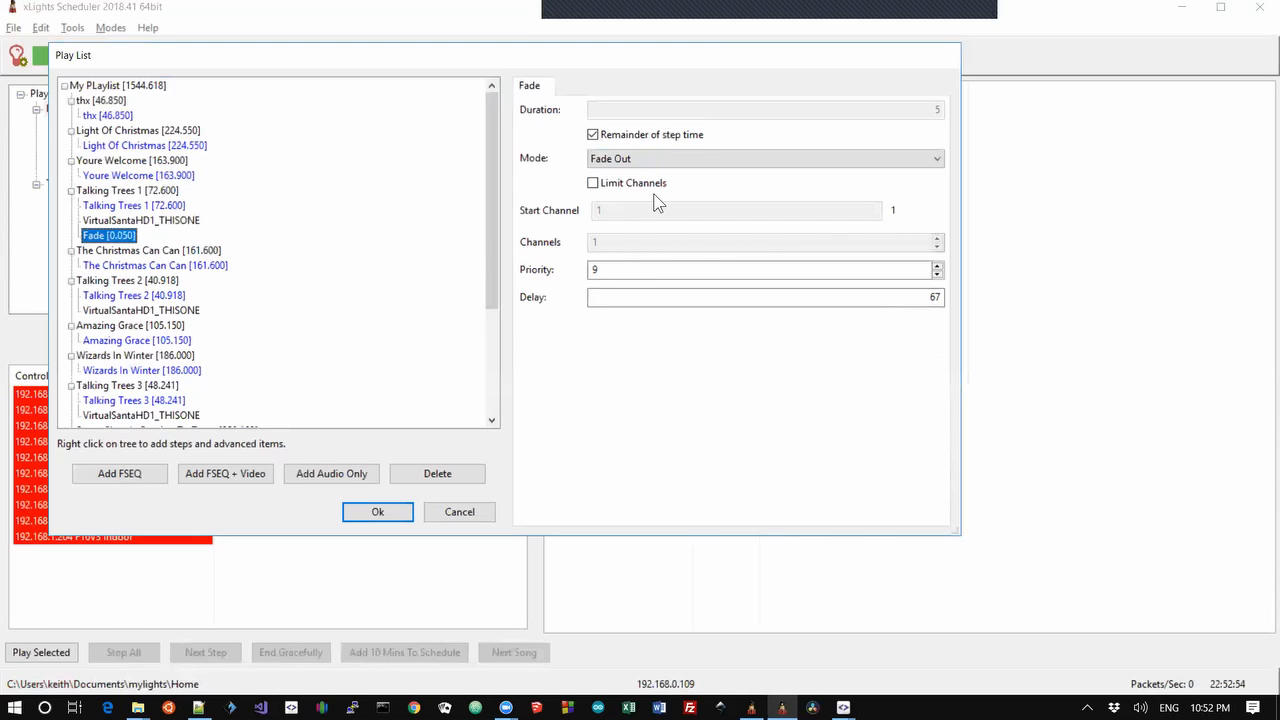
Look through the mode choices of the Fade item and leave it on Fade Out.
click(663, 163)
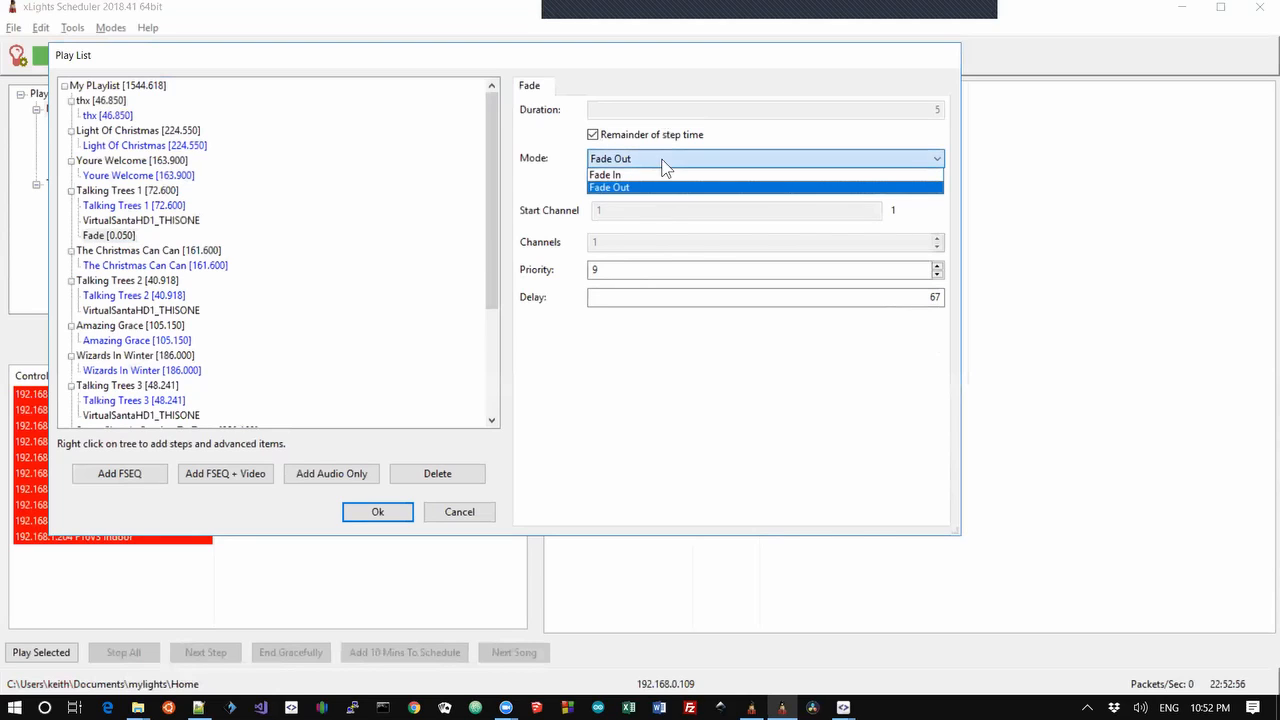
click(672, 370)
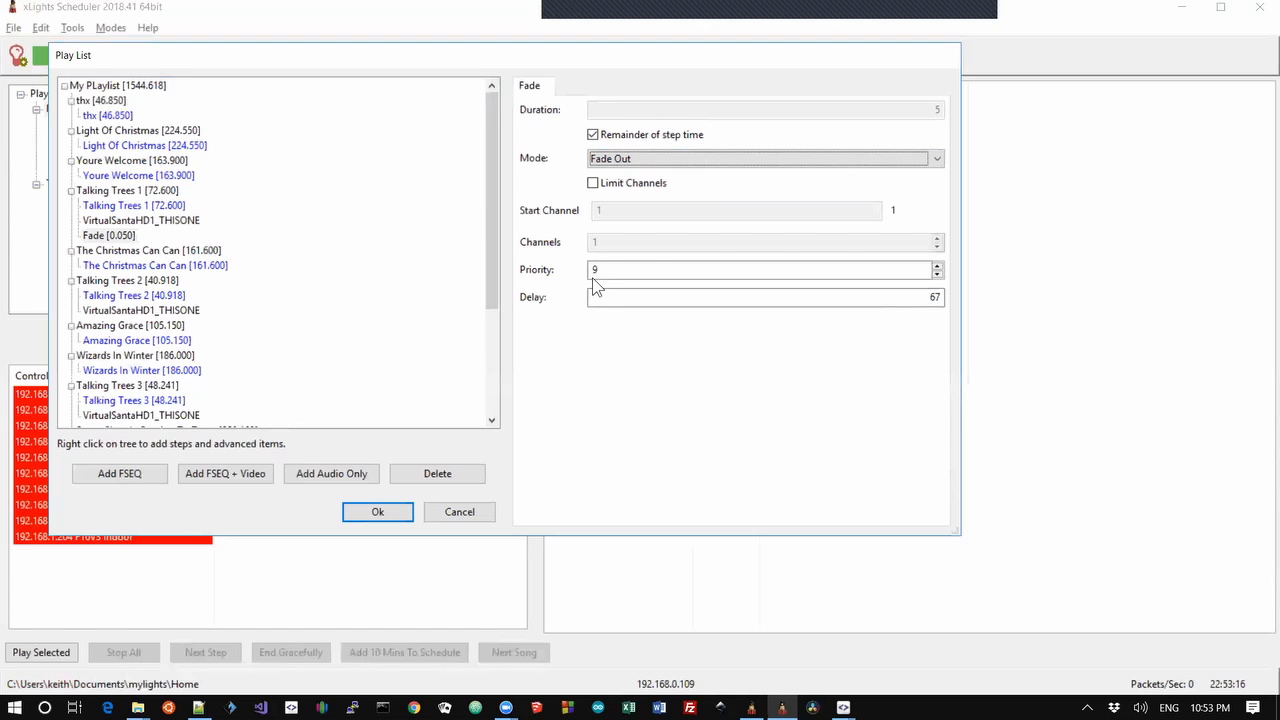
Switch to the 36-41.txt release notes in Notepad++, highlight the entry about 1:1 sized virtual matrices, and return to the scheduler.
key(alt+Tab)
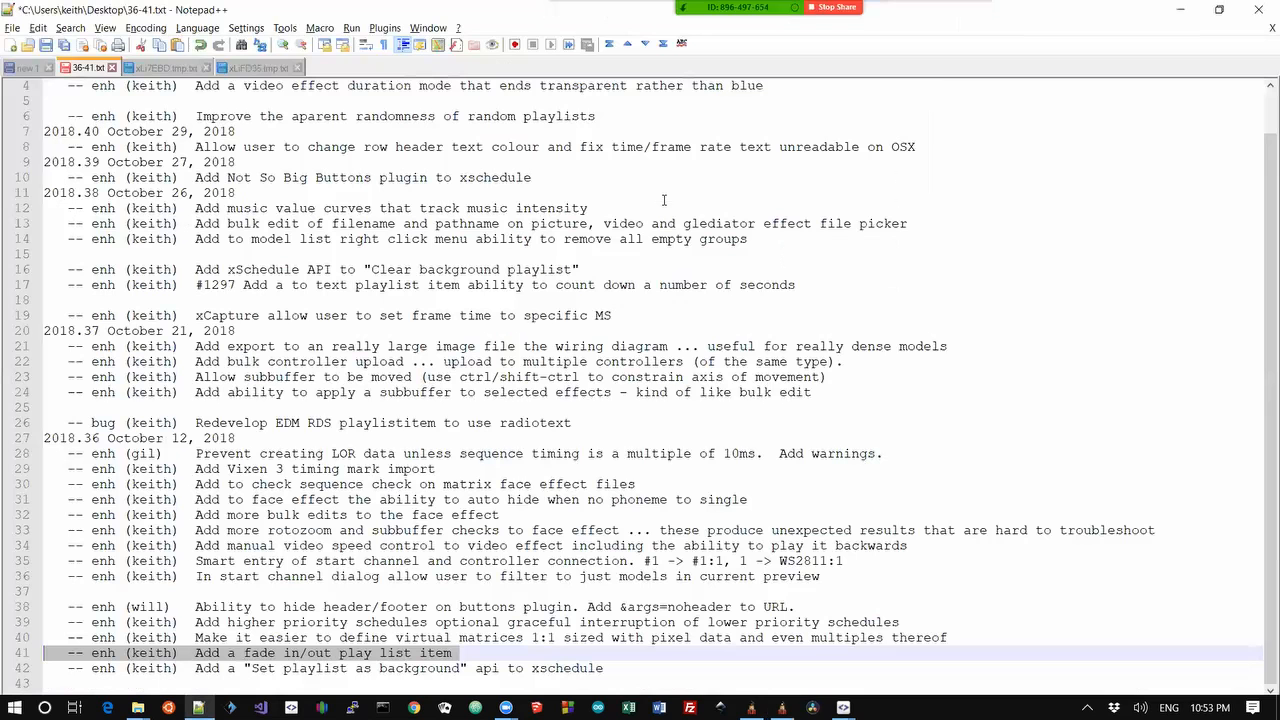
key(Down)
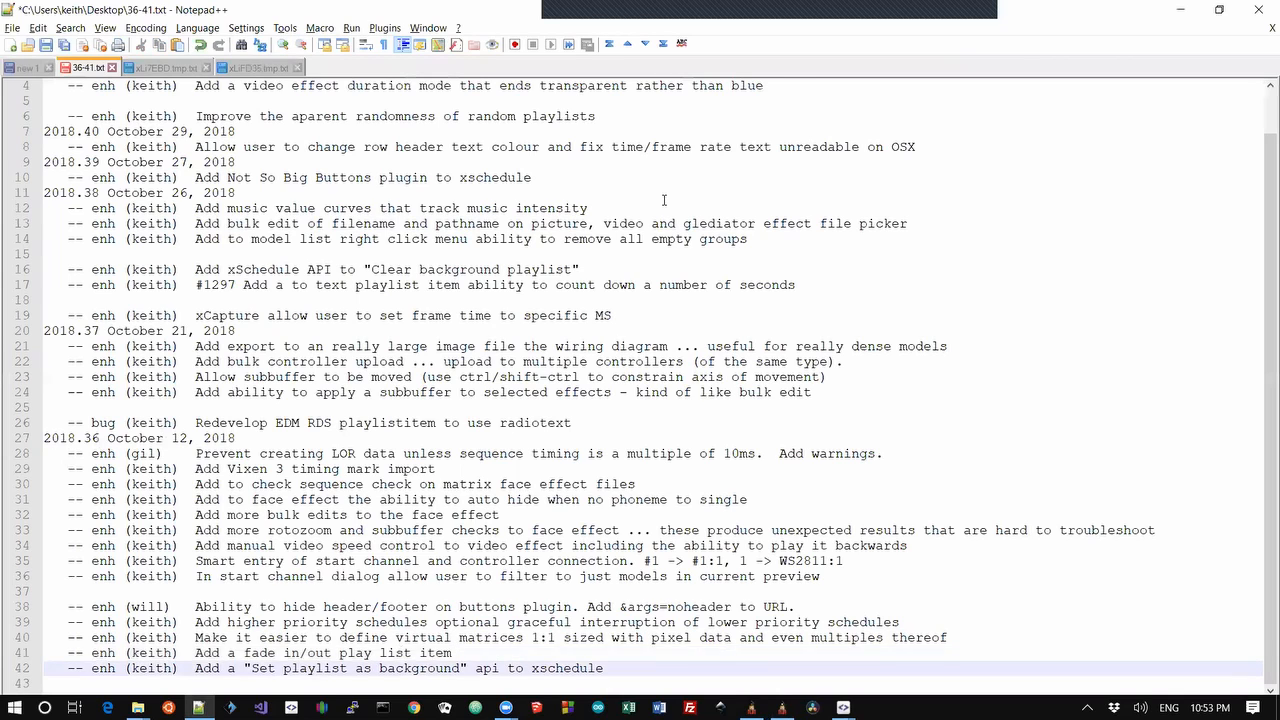
key(Up)
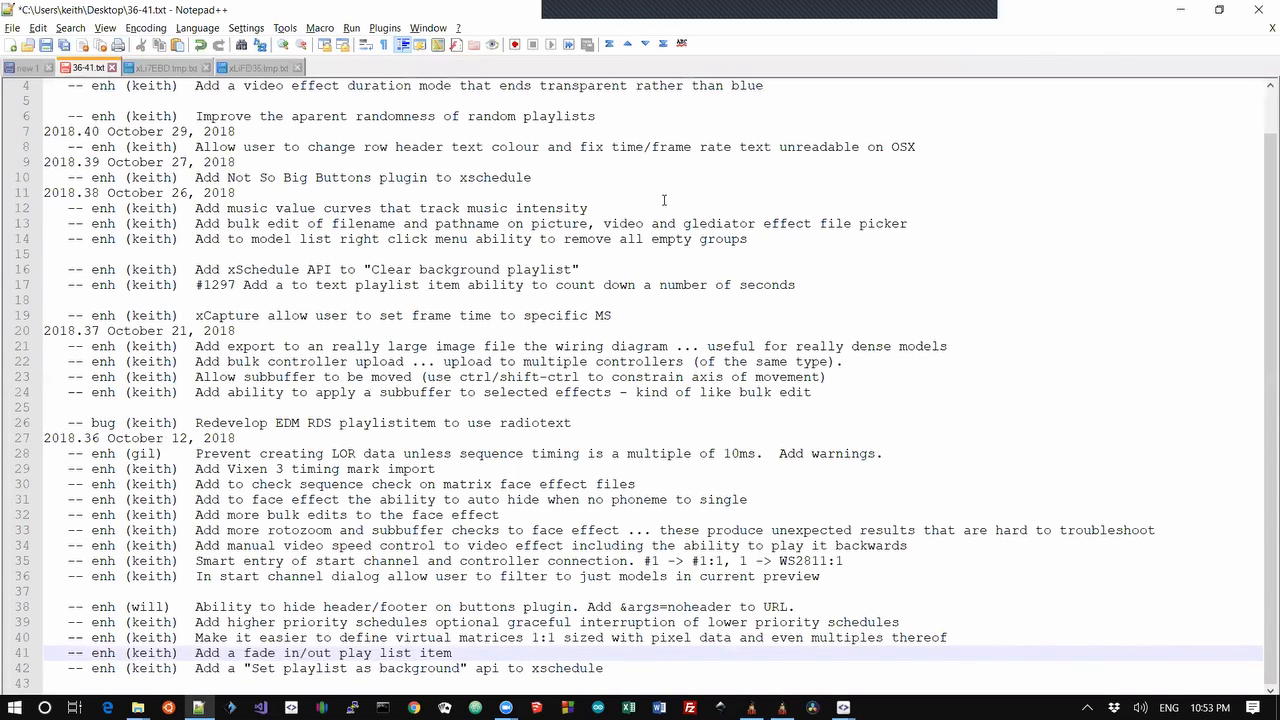
key(shift+Up)
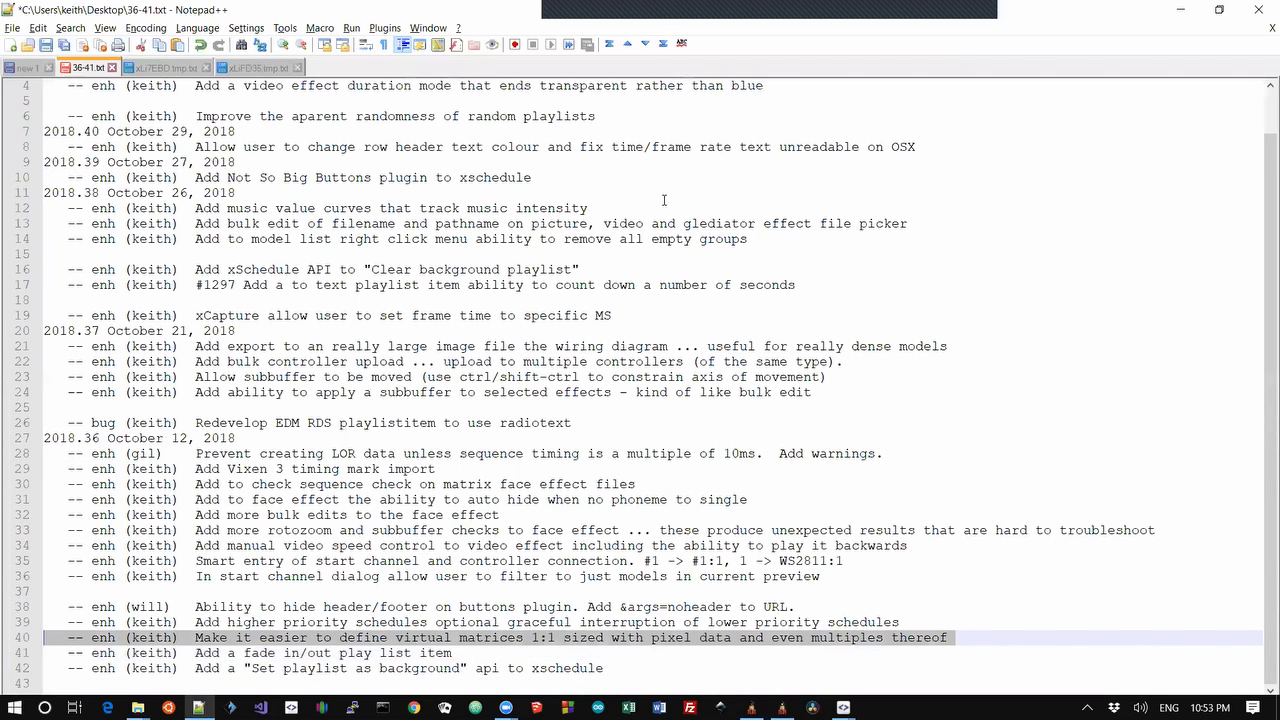
key(alt+Tab)
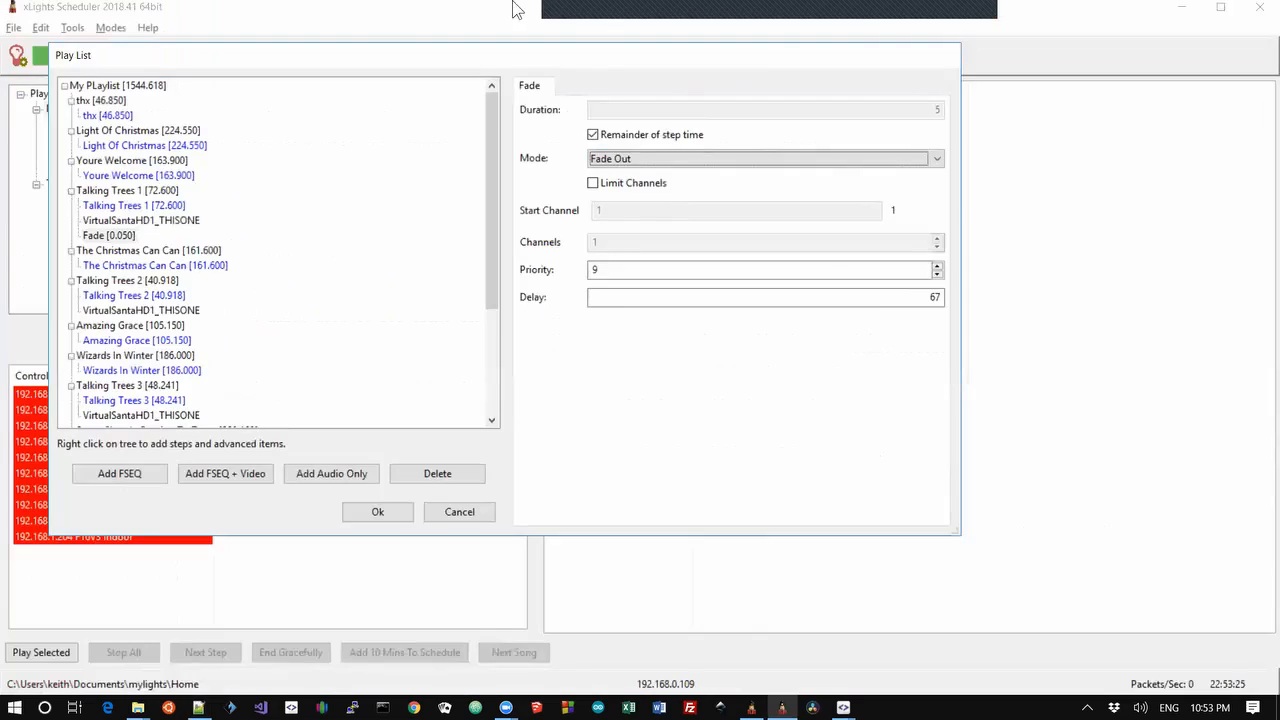
Accept the playlist edits and start adding a new virtual matrix.
click(409, 518)
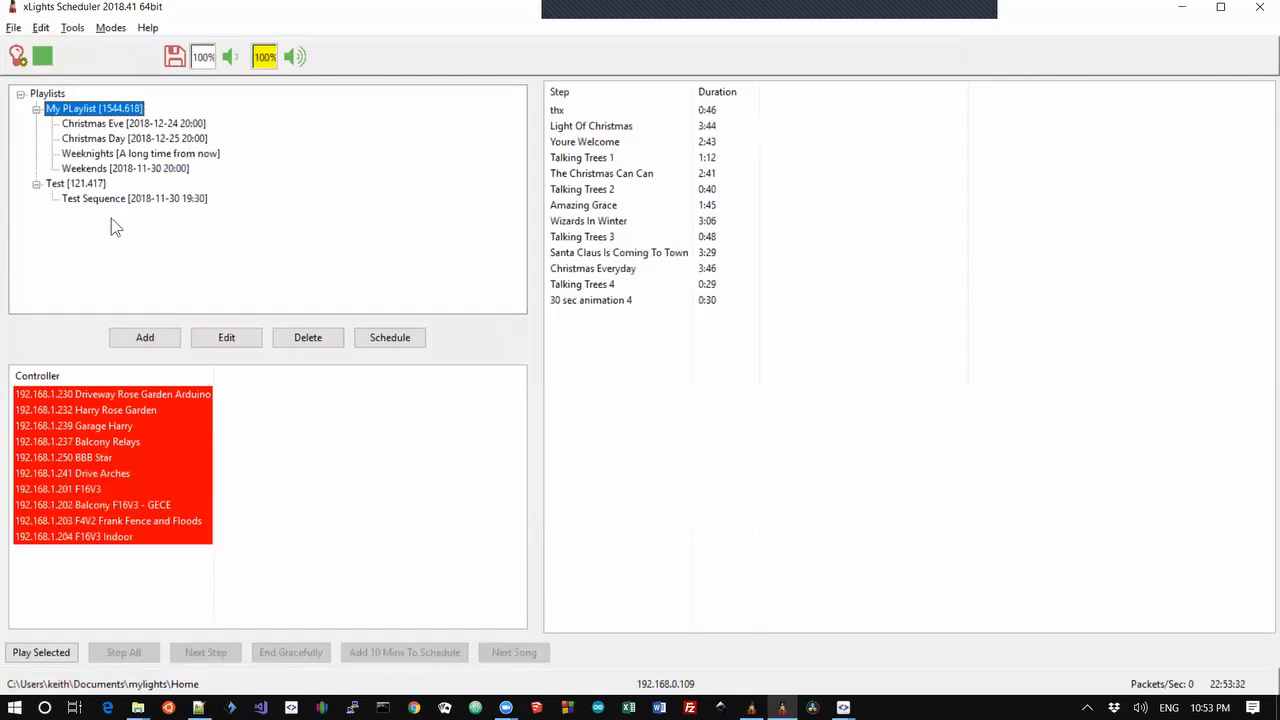
click(41, 28)
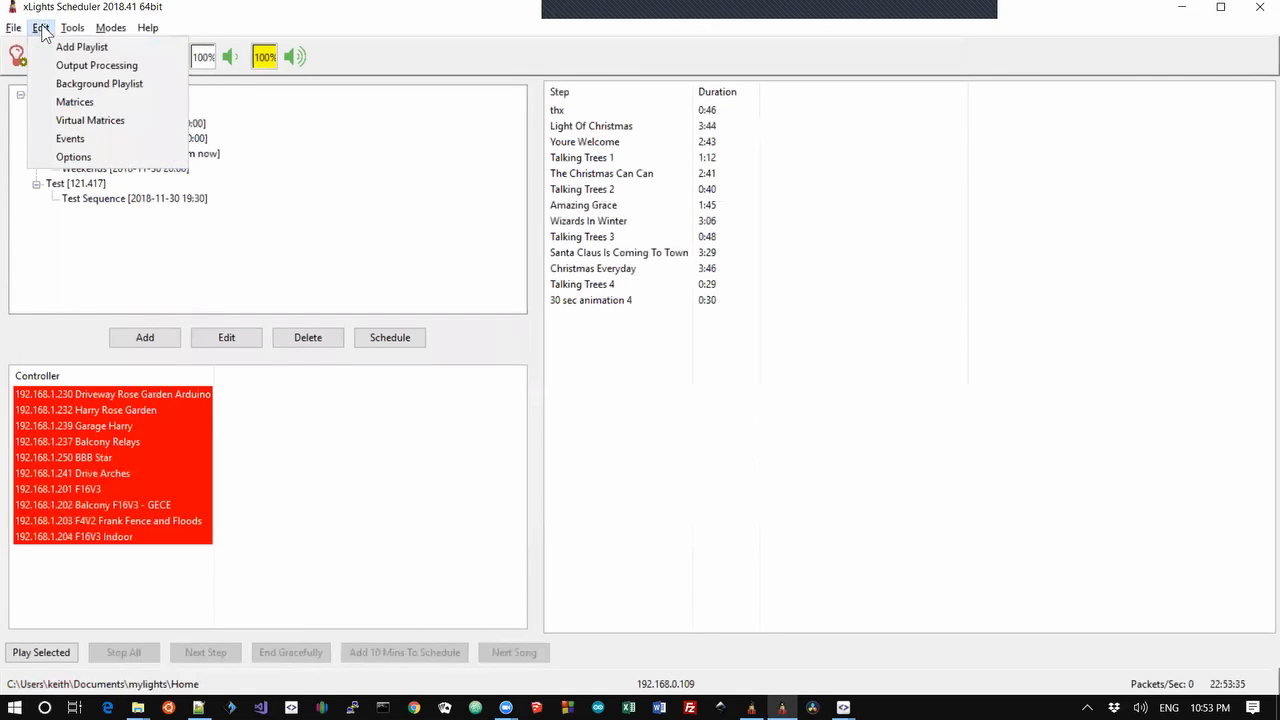
click(92, 120)
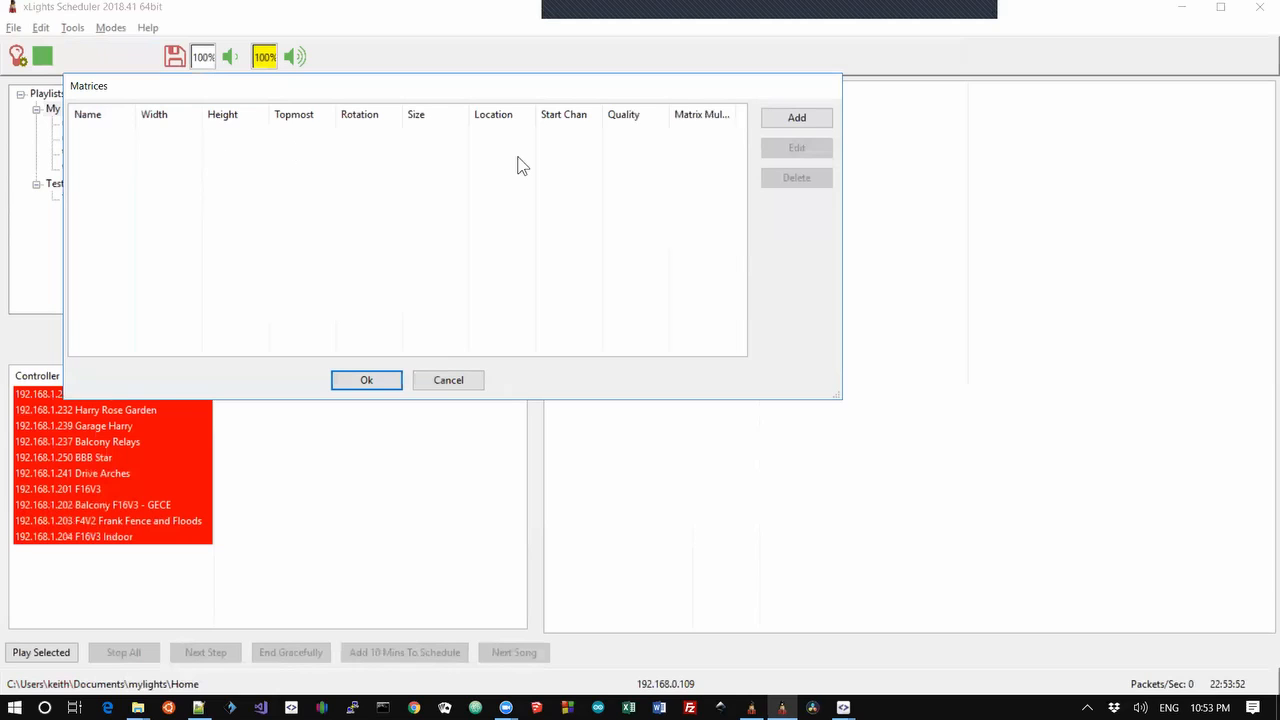
click(790, 121)
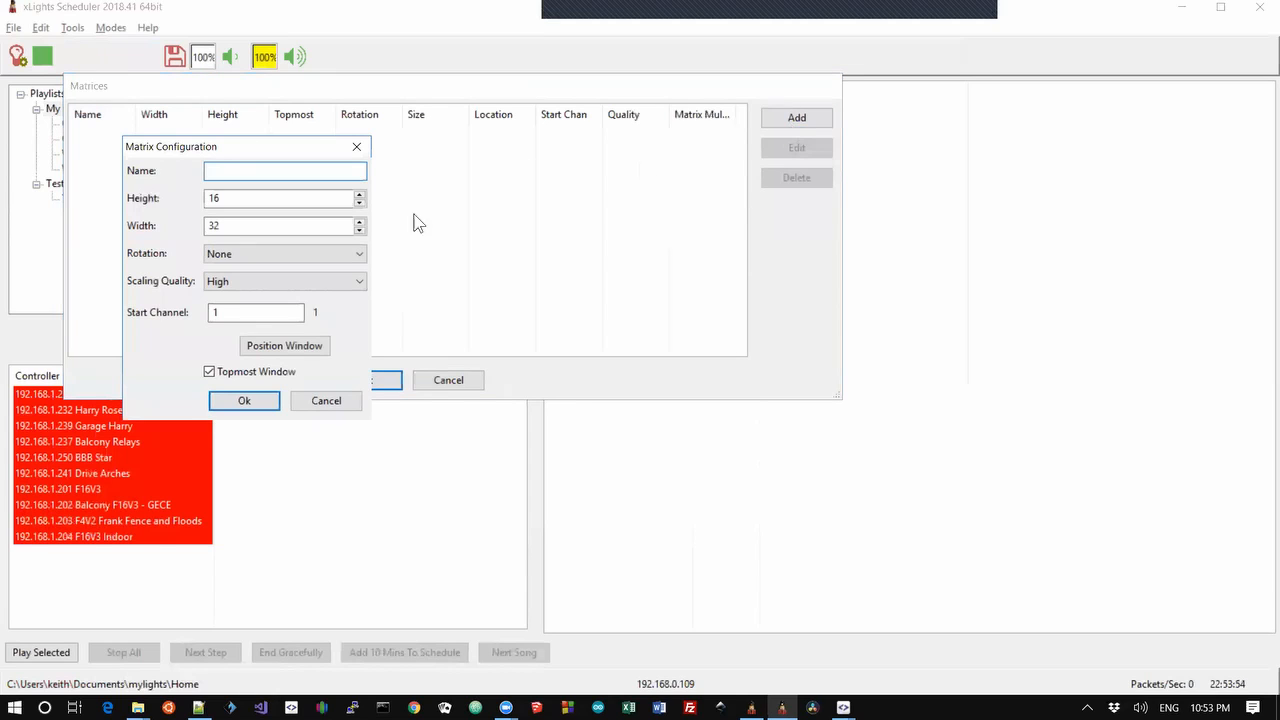
Position the matrix's display window at about X 1114, Y 32 and resize it to about 366 by 185.
click(303, 350)
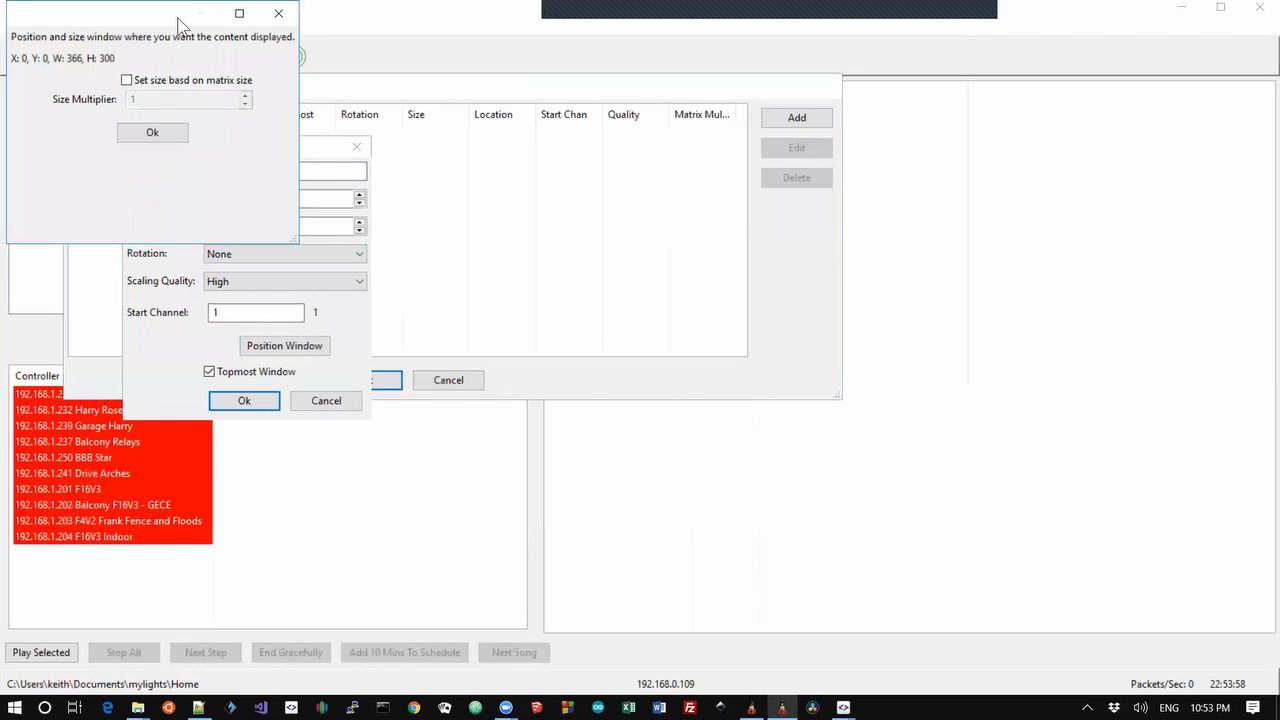
drag(180, 25, 1114, 51)
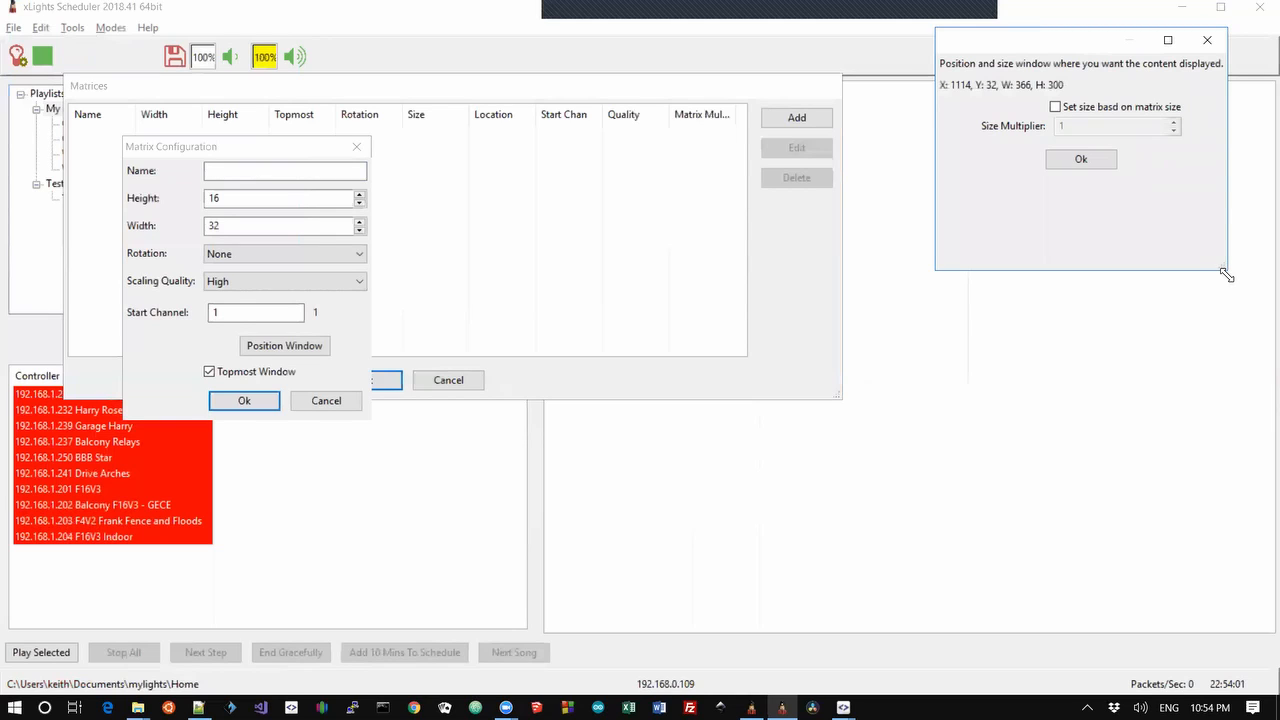
drag(1227, 275, 1227, 174)
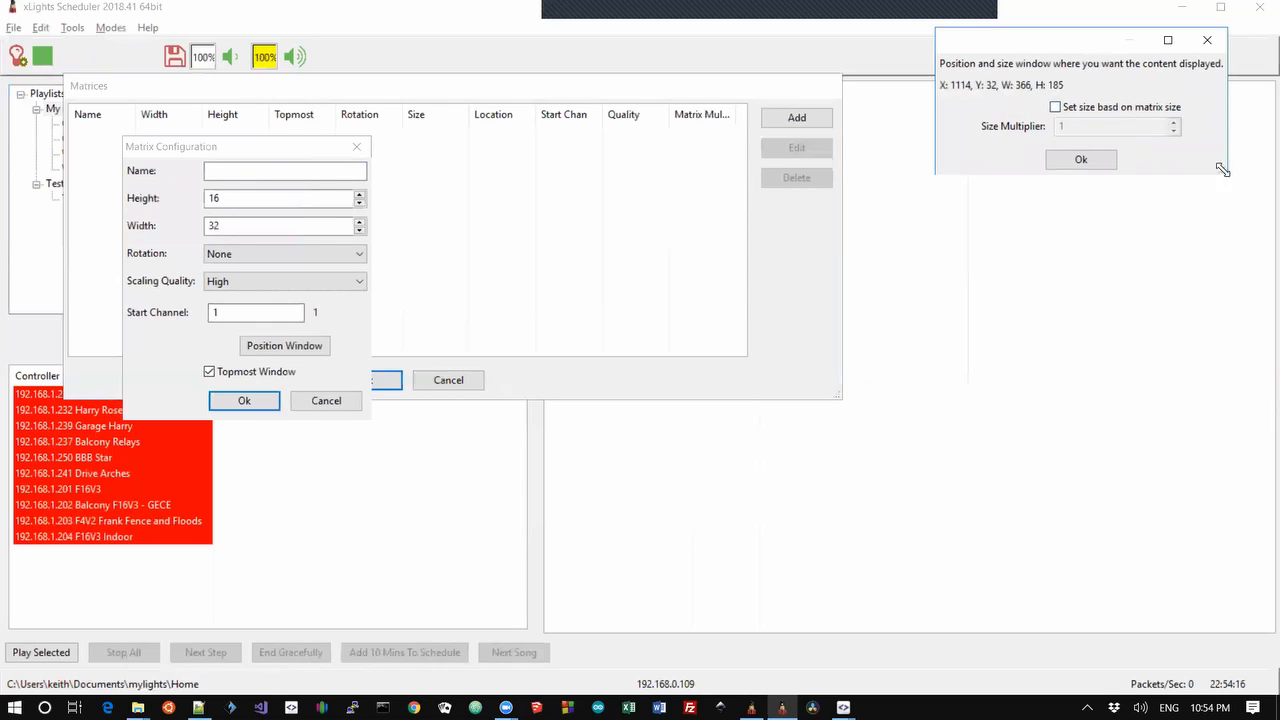
Set the display window's size from the matrix size with multiplier 1 and save the new virtual matrix.
click(1056, 107)
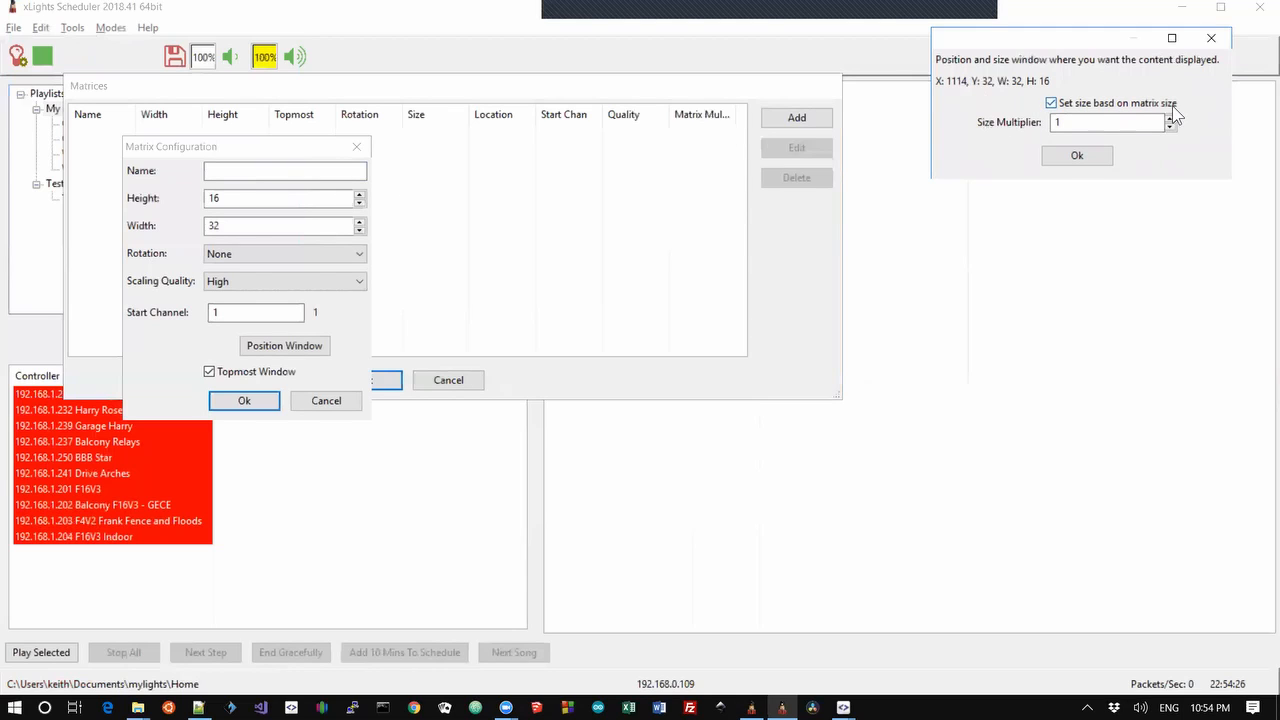
click(1096, 155)
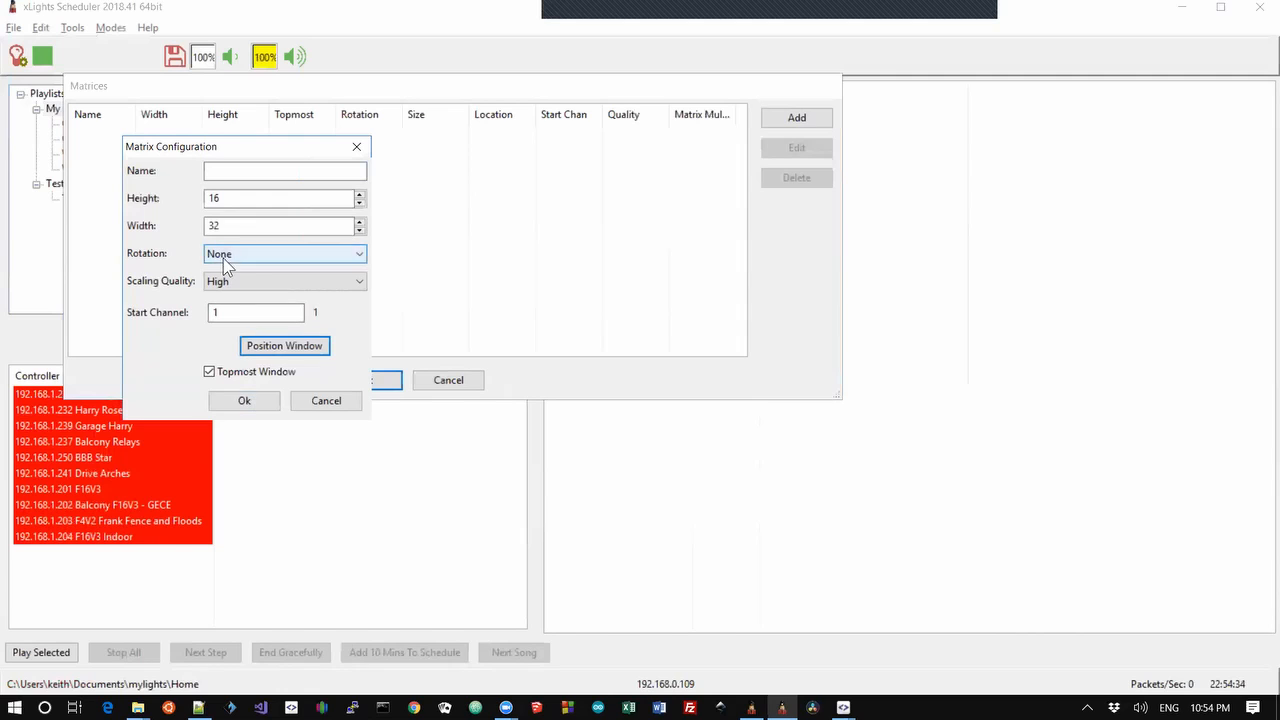
click(245, 399)
click(365, 383)
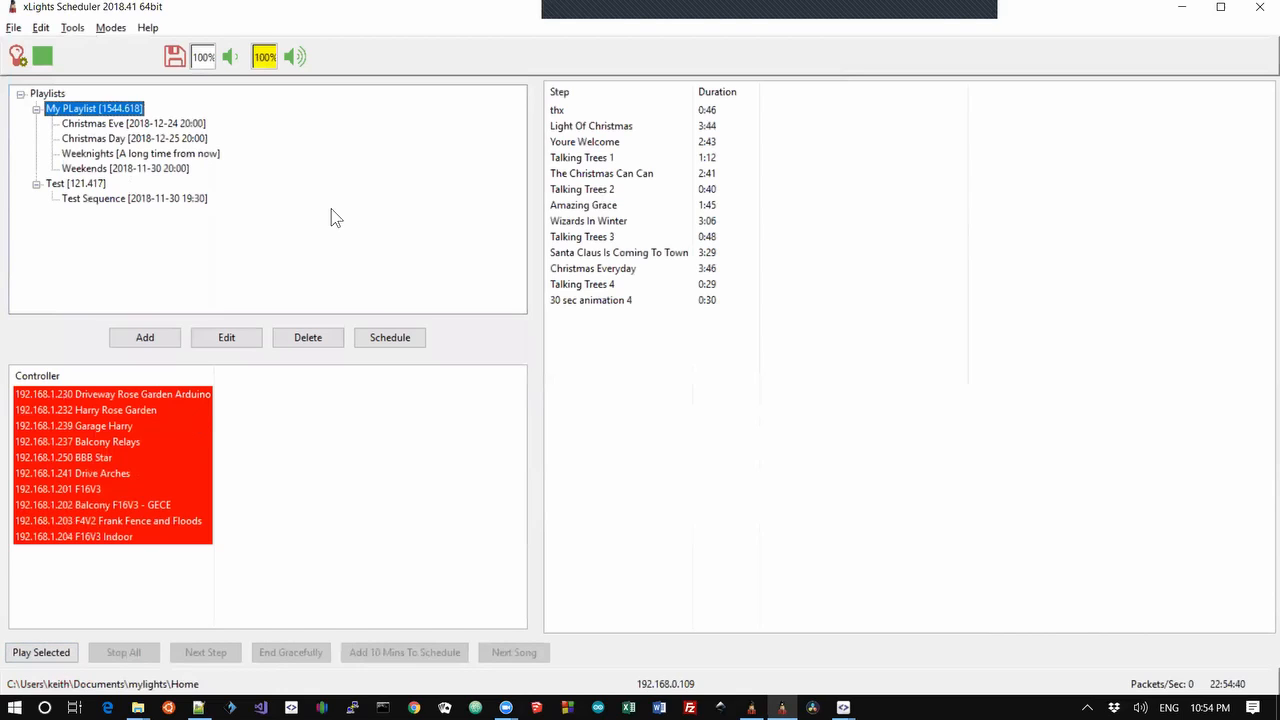
Play My PLaylist with the volume at 0% to show the virtual matrix window, and stop playback.
click(264, 58)
click(41, 655)
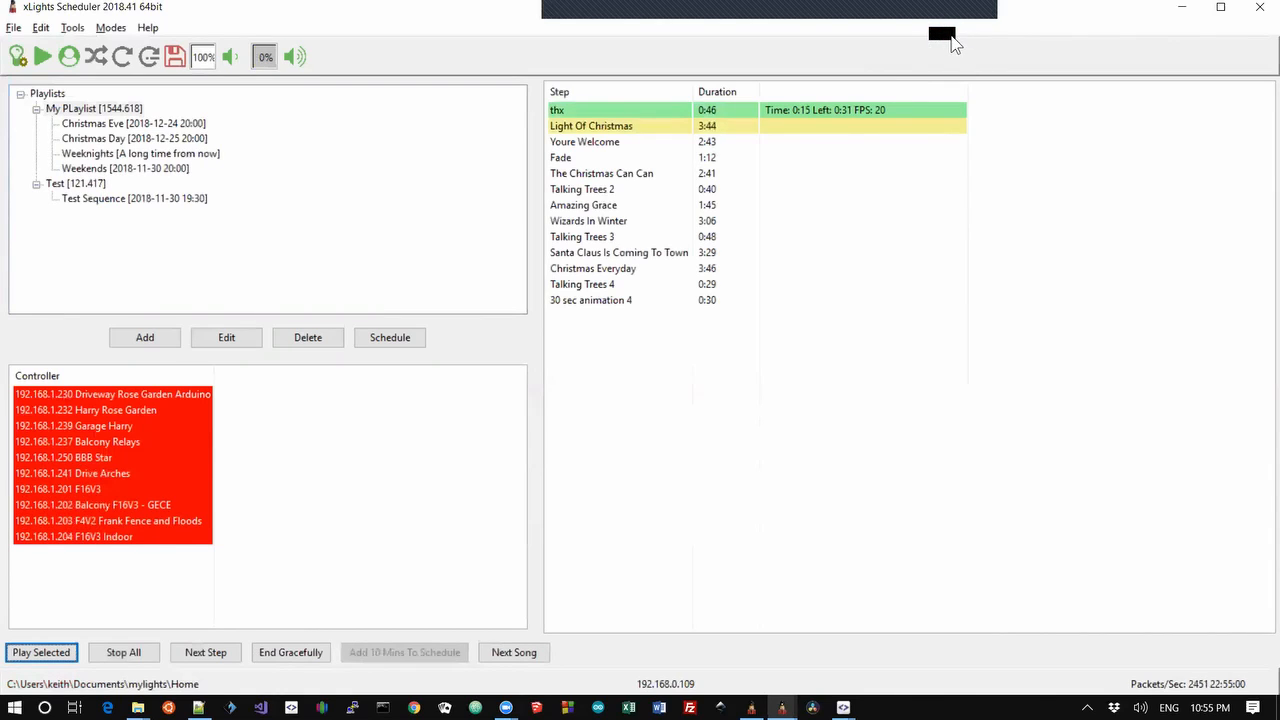
click(121, 652)
Highlight the entry about graceful interruption of lower priority schedules in the Notepad++ release notes and return to the scheduler.
key(alt+Tab)
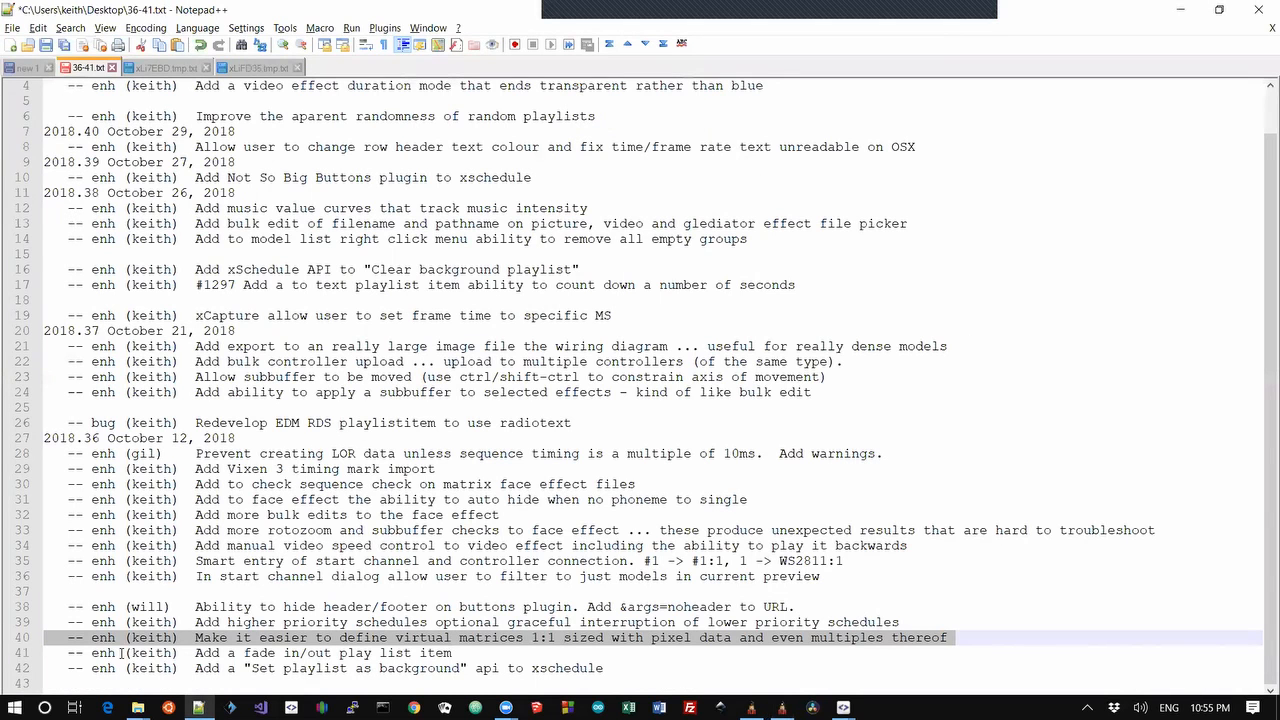
key(Down)
key(Up)
key(Up)
key(shift+Down)
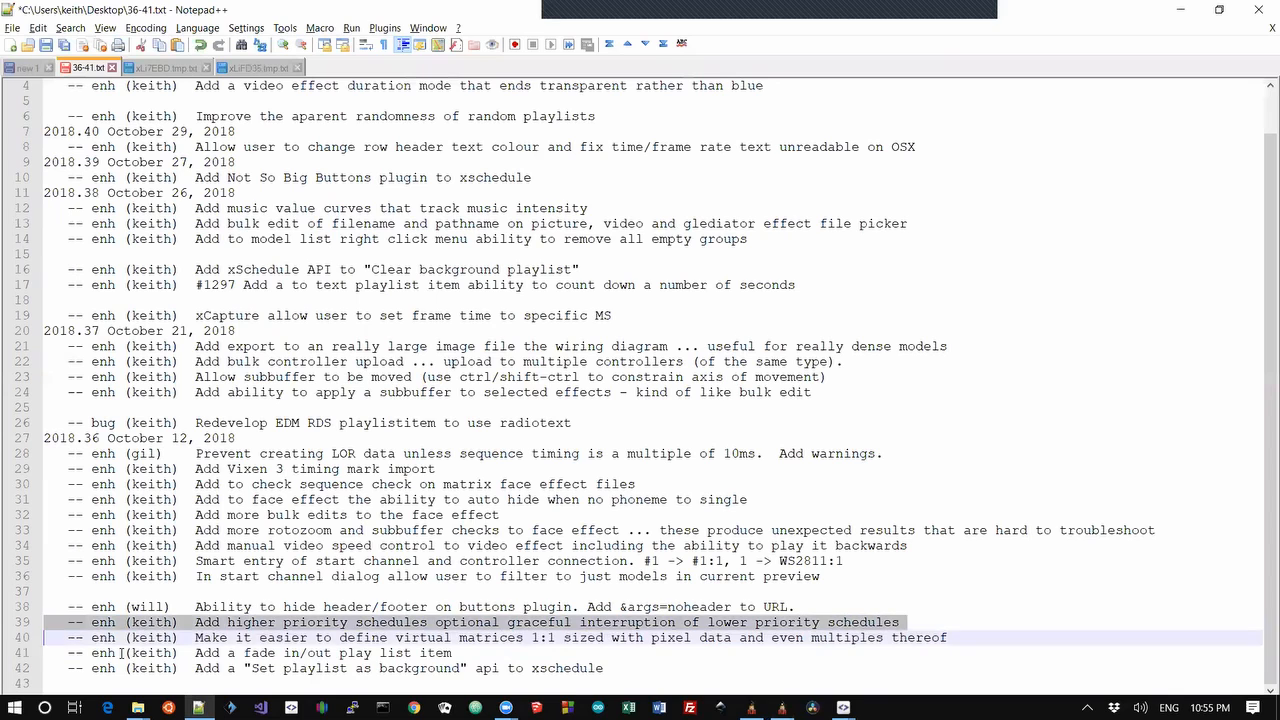
key(alt+Tab)
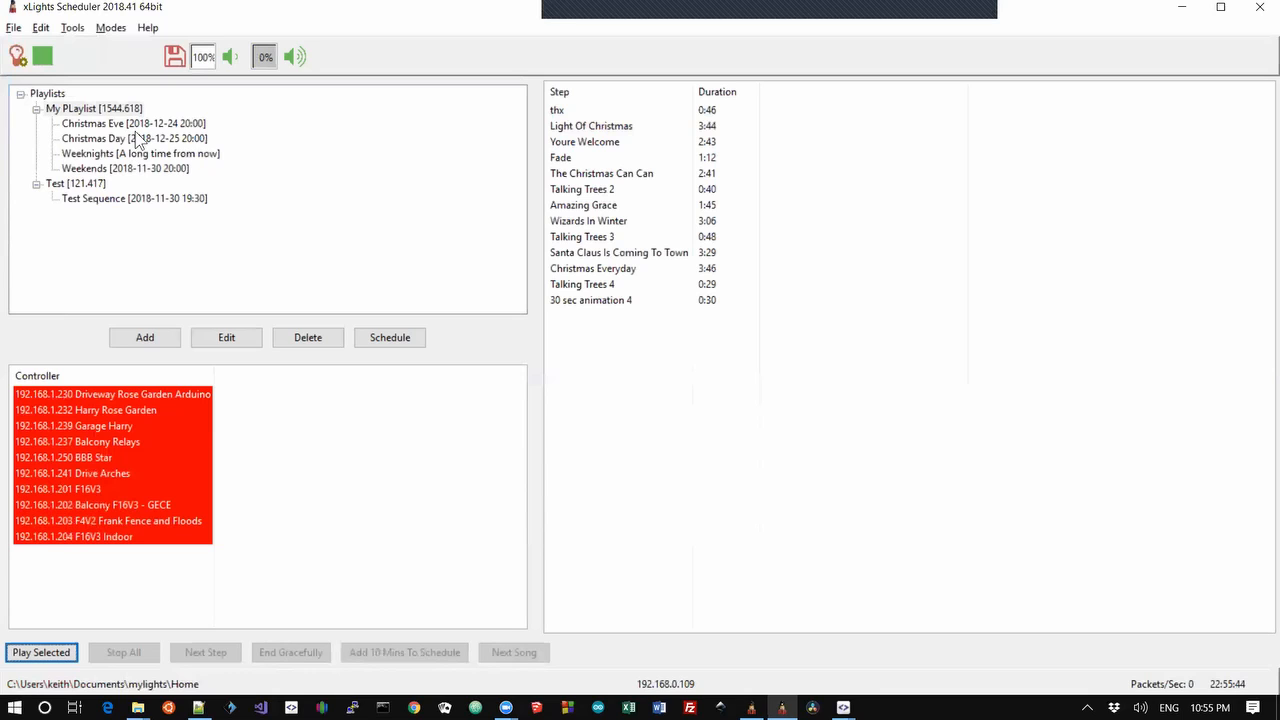
Open the Christmas Eve schedule and enable graceful interruption of any lower priority playing schedule.
double_click(140, 124)
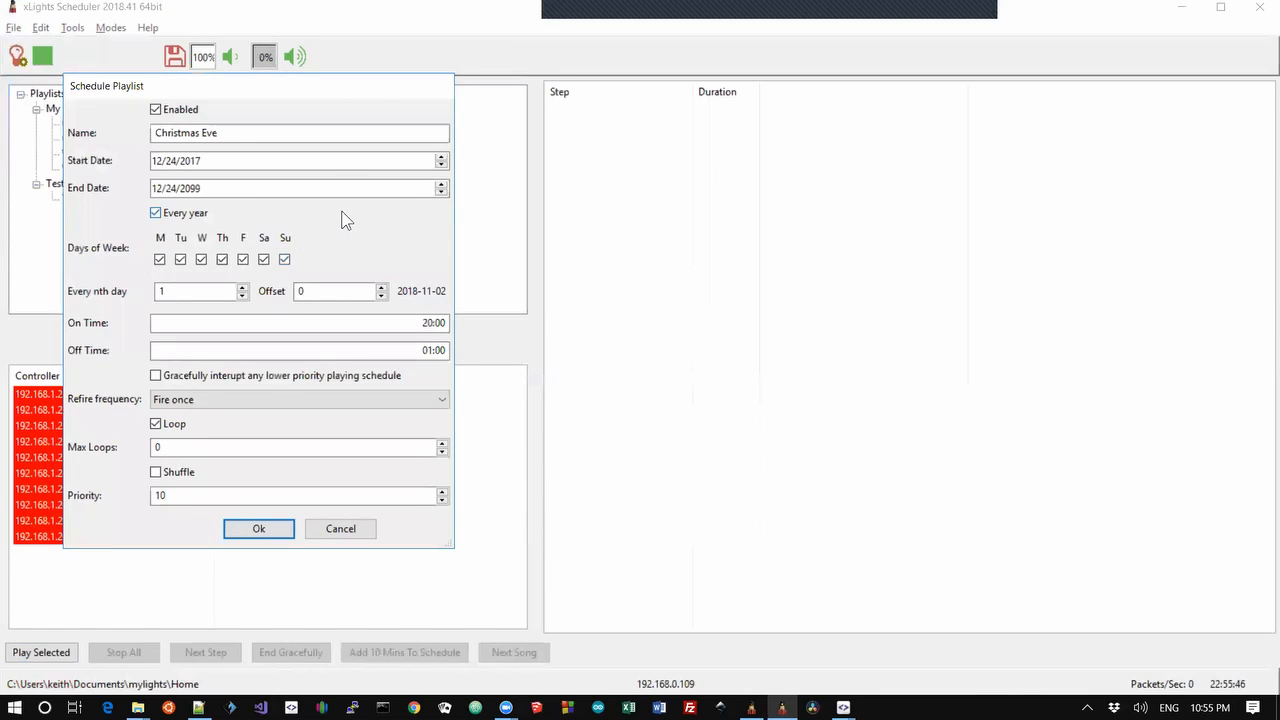
click(156, 376)
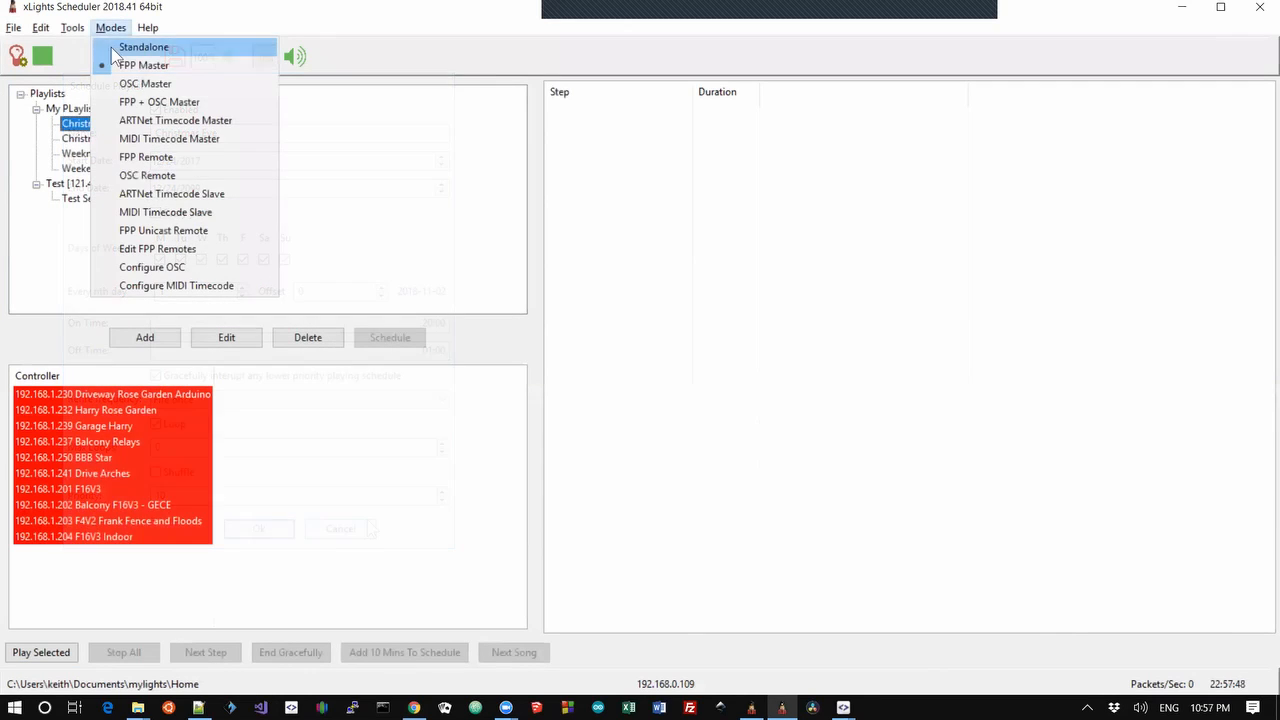
Open the scheduler's web interface in the browser and display the Not So Big Buttons plugin.
mouse_move(72, 27)
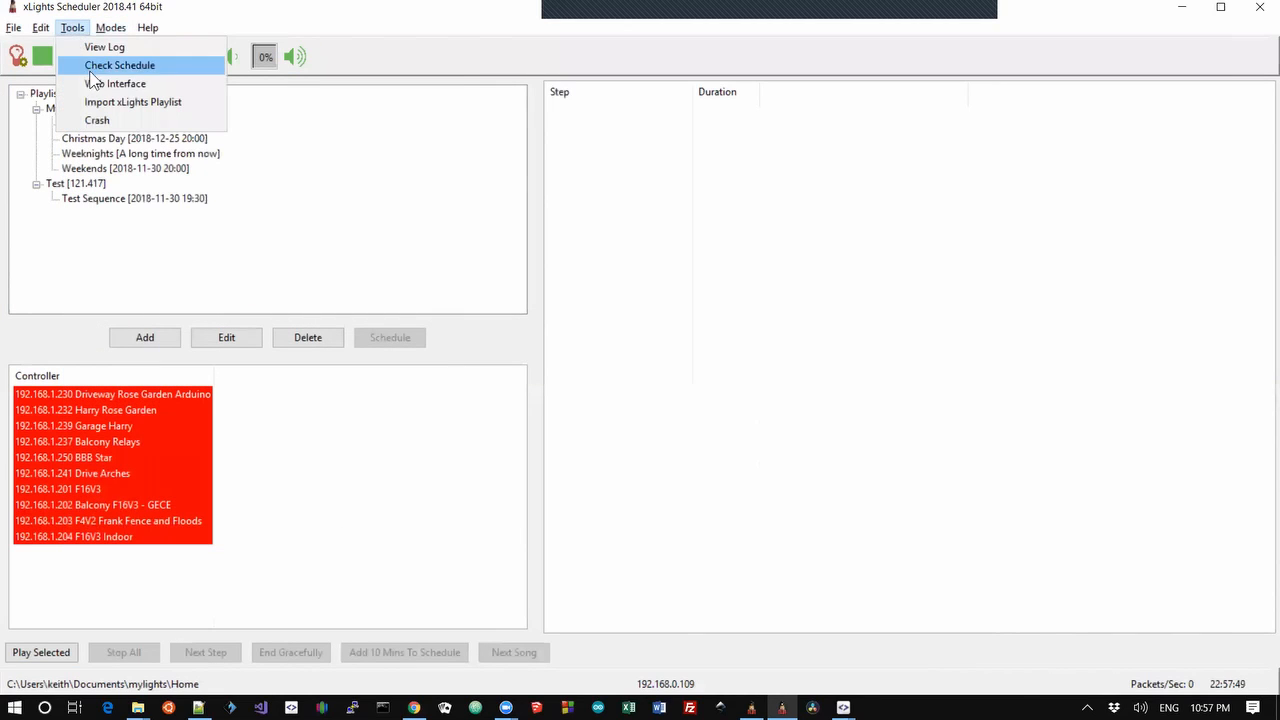
click(100, 84)
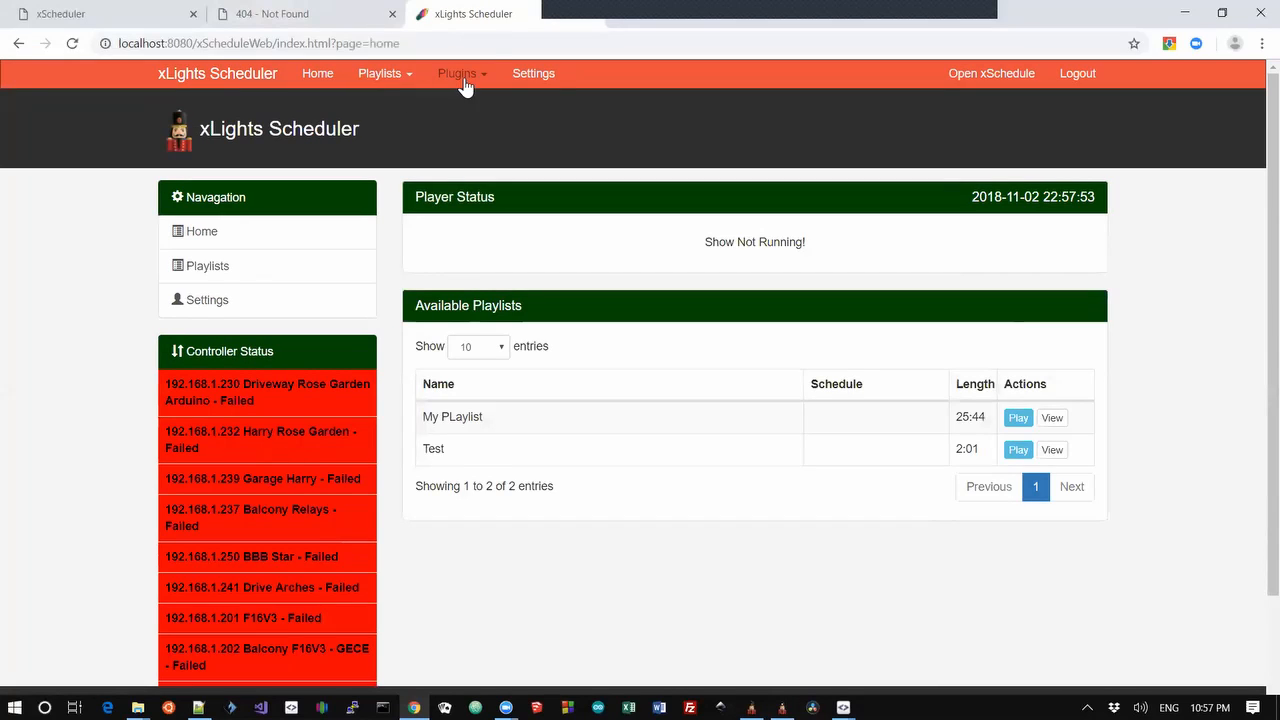
click(463, 80)
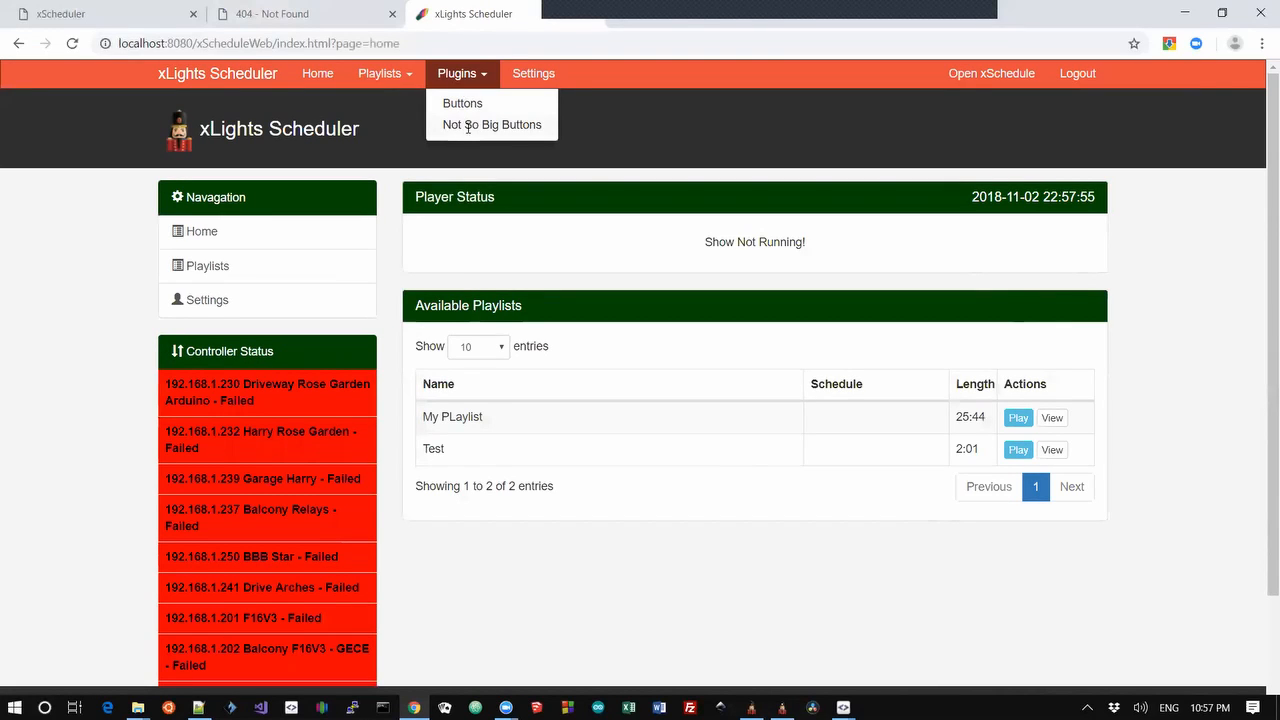
click(481, 125)
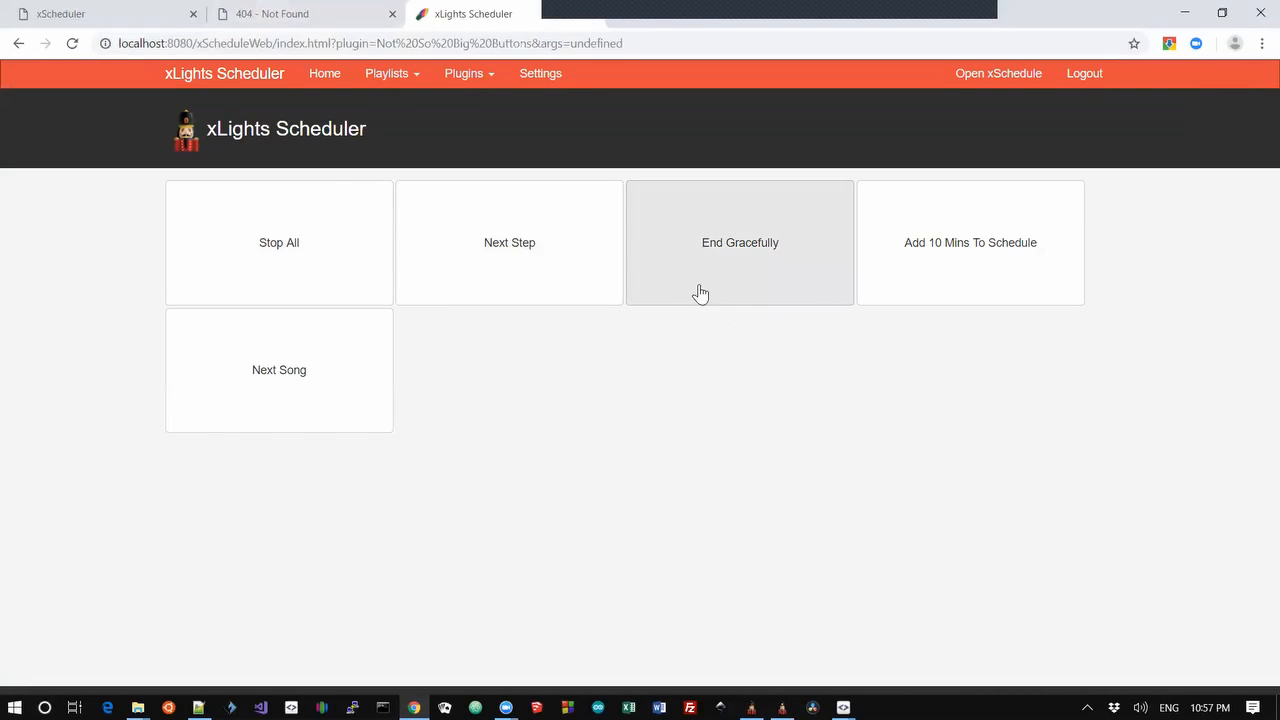
Shrink the browser window to a narrow width to check the plugin's button layout, and return to the scheduler.
click(1222, 13)
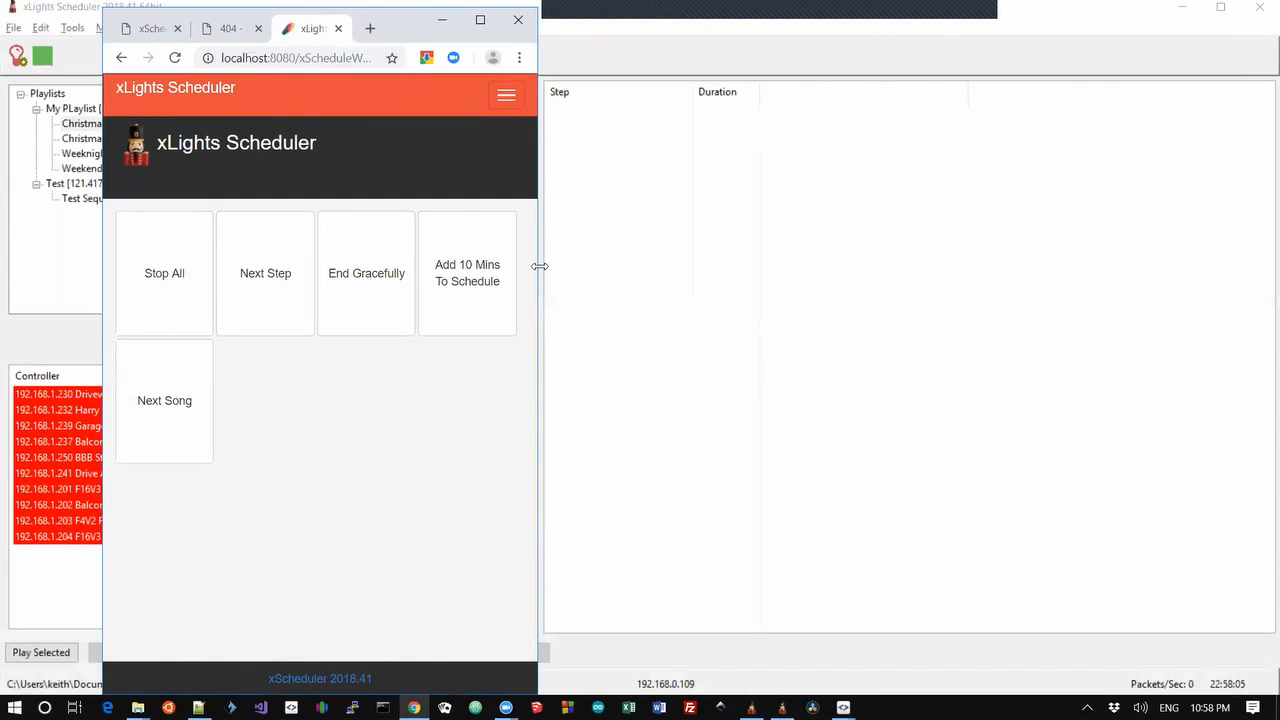
drag(539, 266, 462, 266)
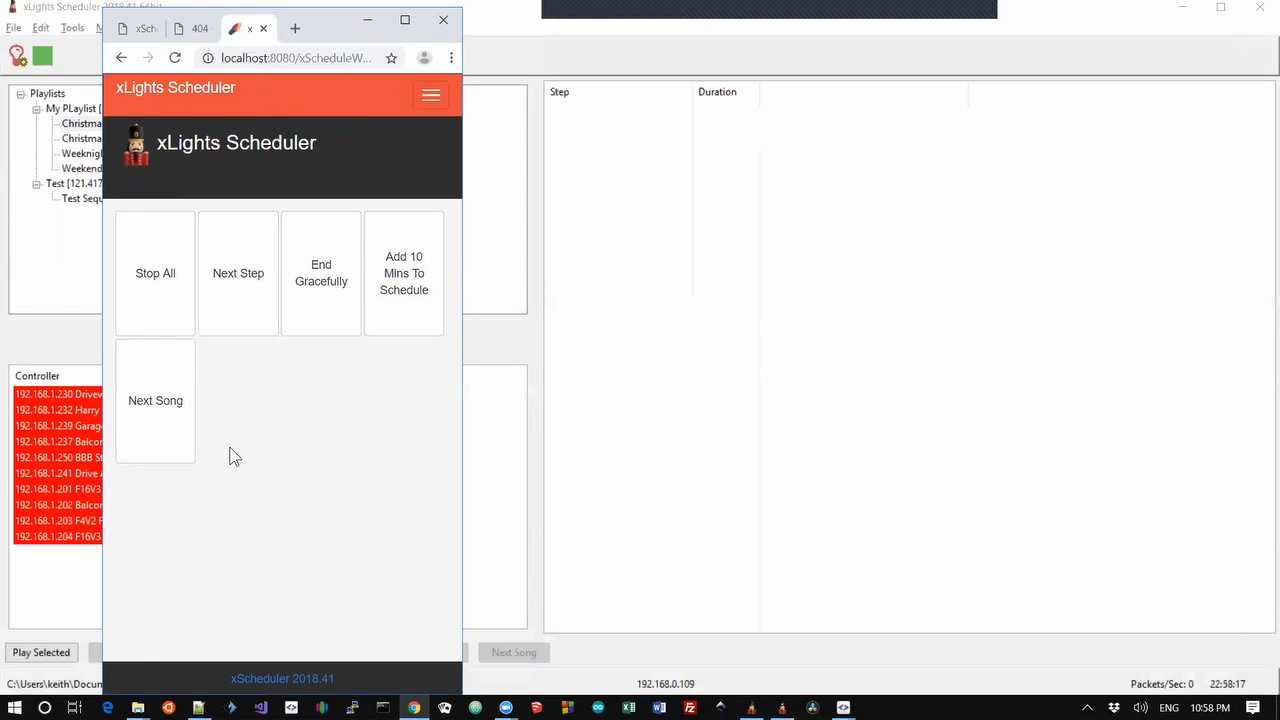
key(alt+Tab)
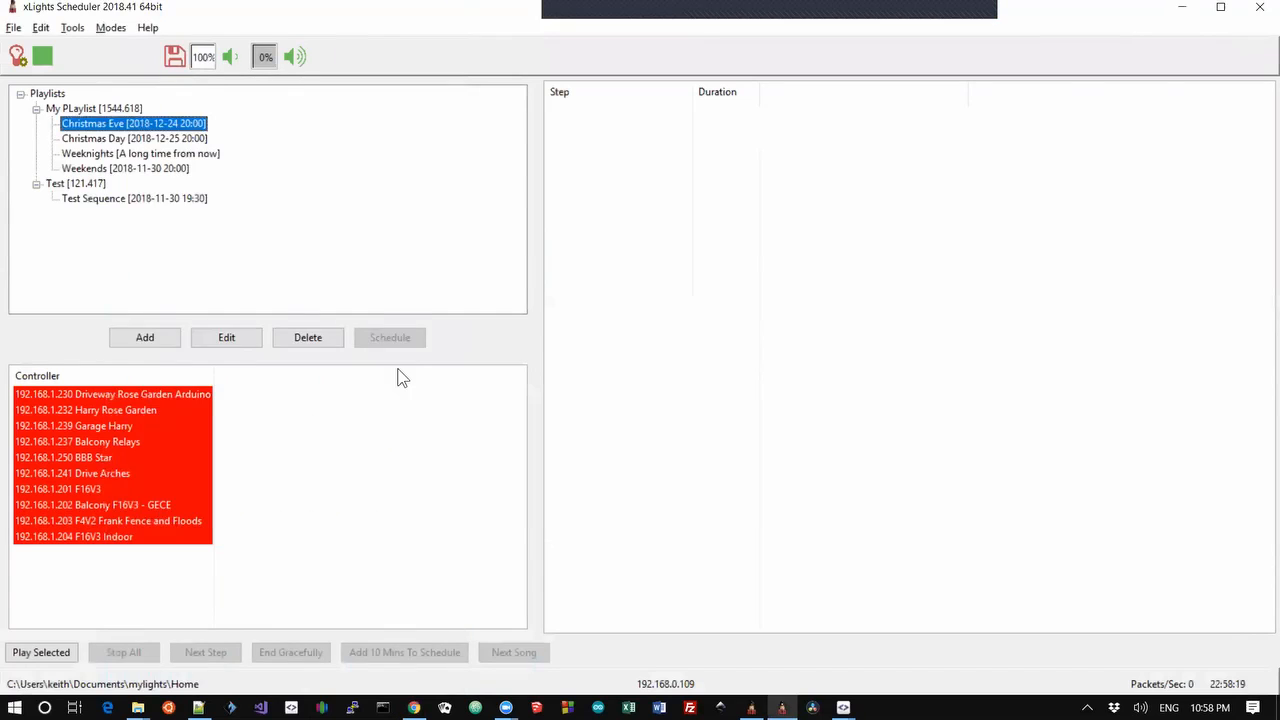
Move up through the 2018.36 entries in the Notepad++ release notes to the EDM RDS playlist item note, and return to the scheduler.
key(alt+Tab)
key(alt+Tab)
key(Up)
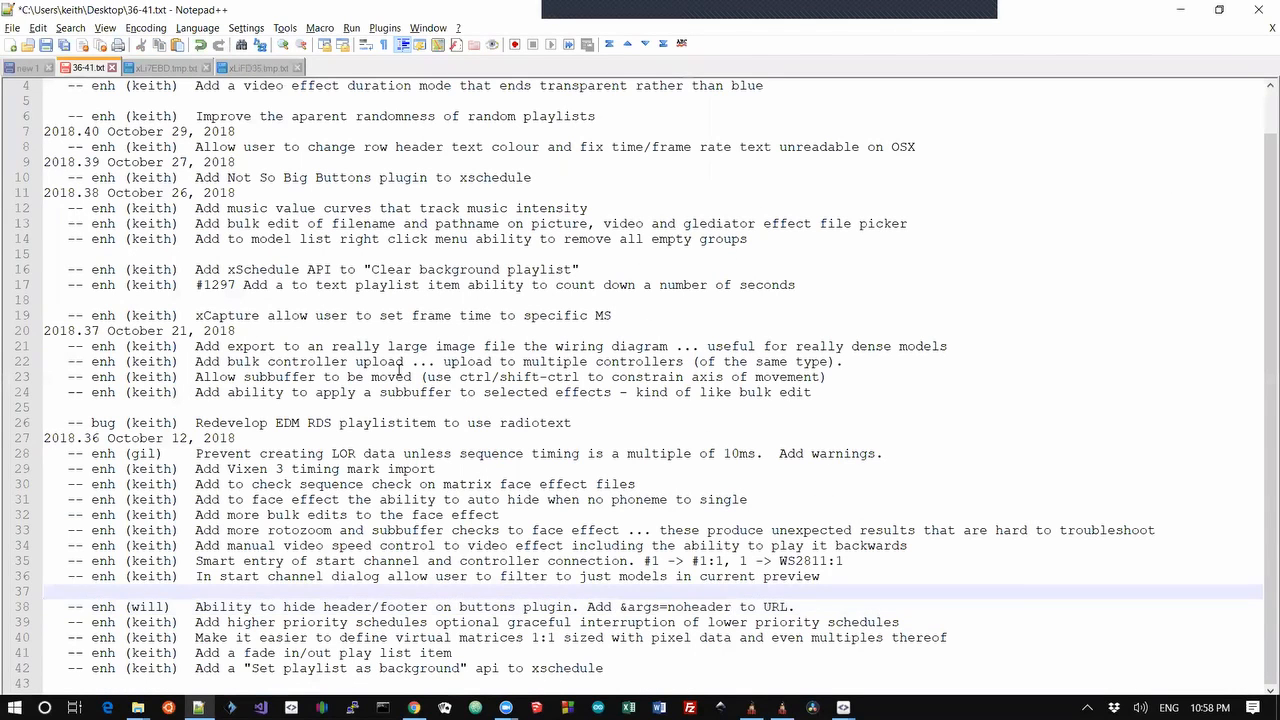
key(Up)
key(Up)
key(Up)
key(Up)
key(Up)
key(Up)
key(Up)
key(Up)
key(Up)
key(Up)
key(Up)
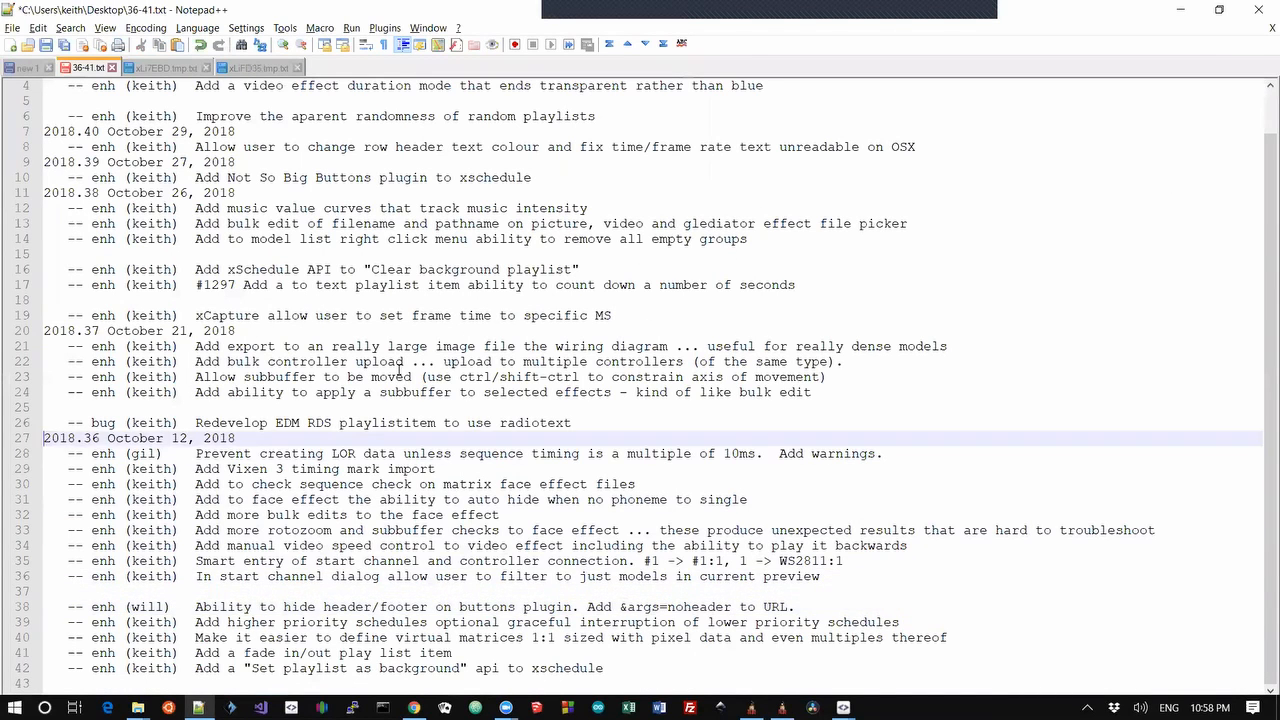
key(shift+Down)
key(alt+Tab)
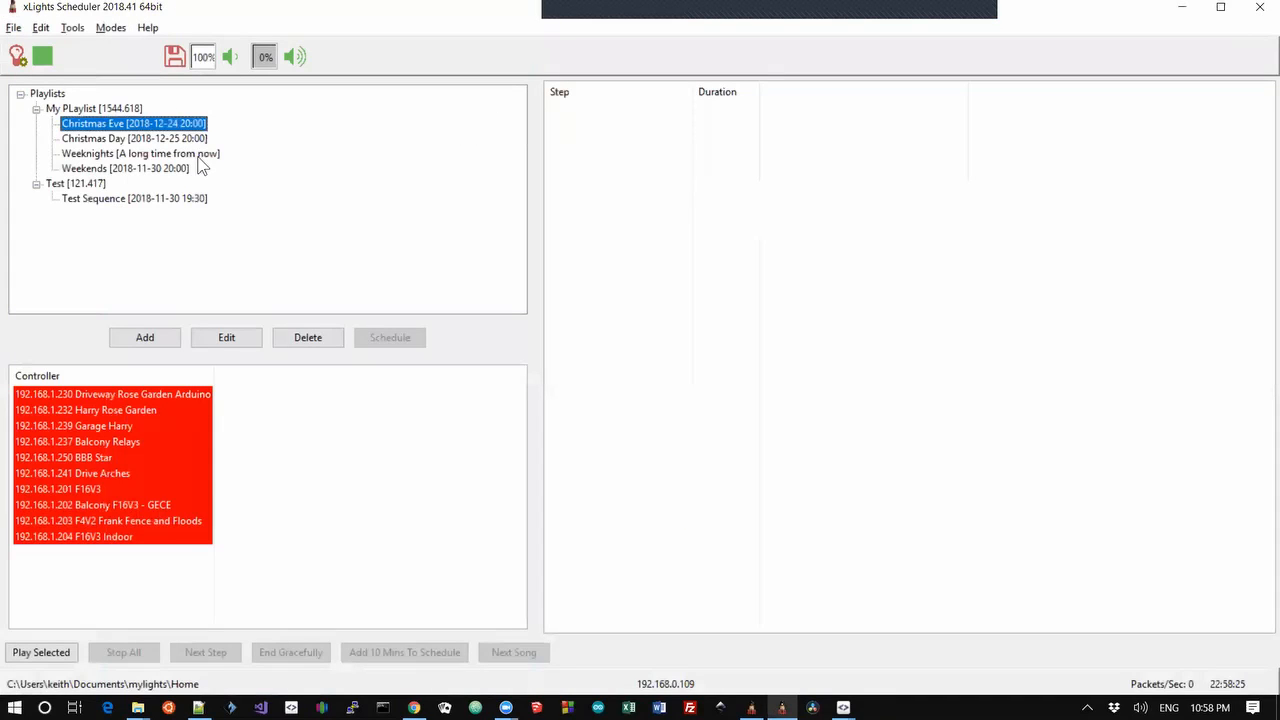
Open My PLaylist for editing and add an RDS item to the Light Of Christmas step.
click(121, 110)
right_click(121, 110)
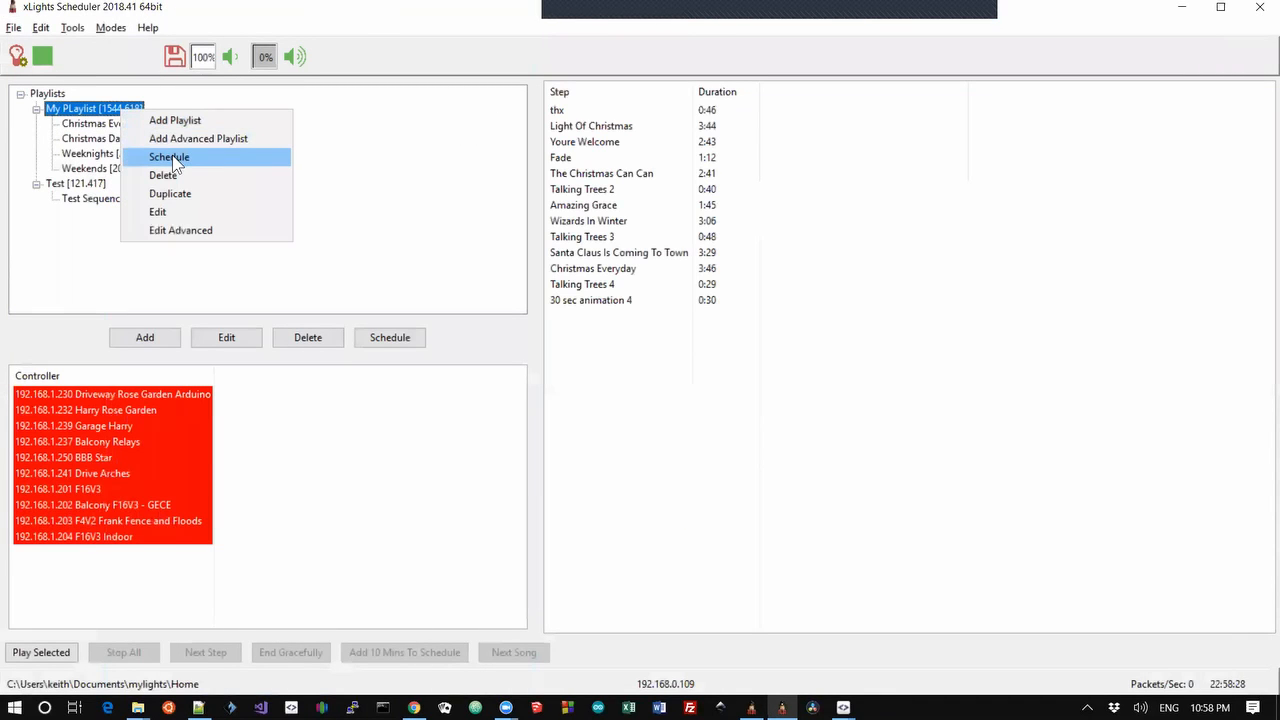
click(169, 213)
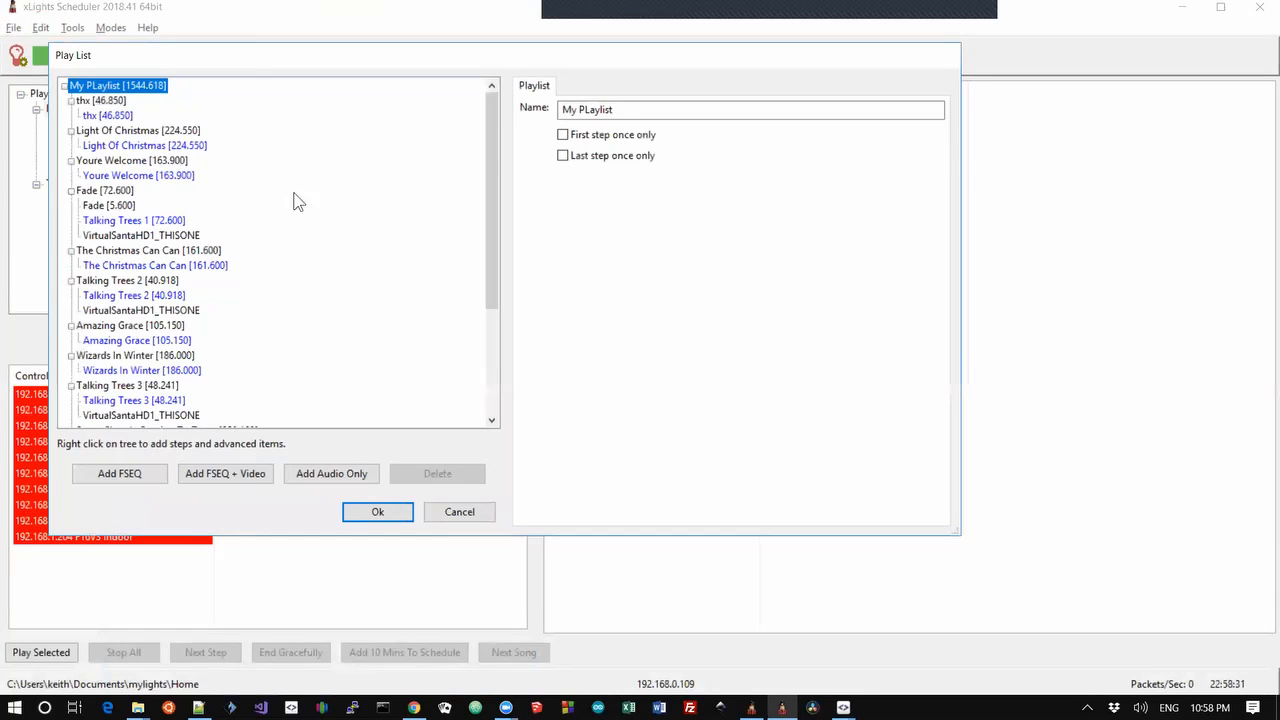
click(141, 129)
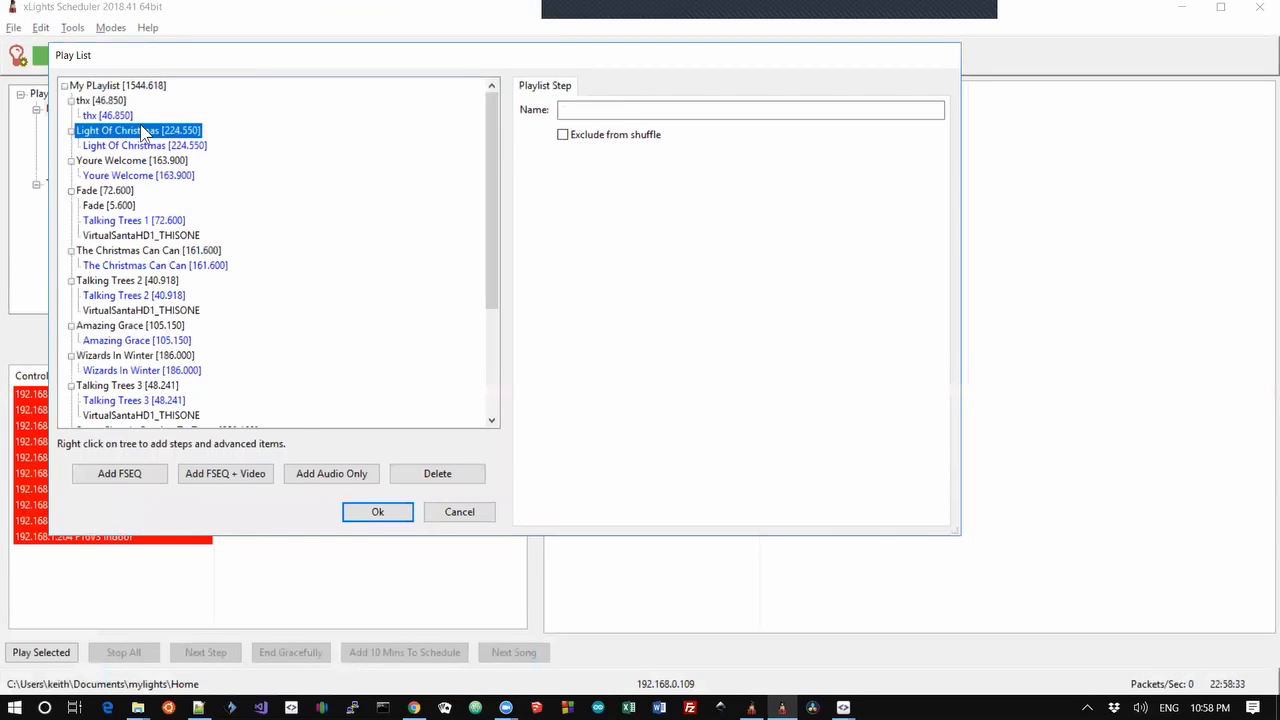
right_click(140, 126)
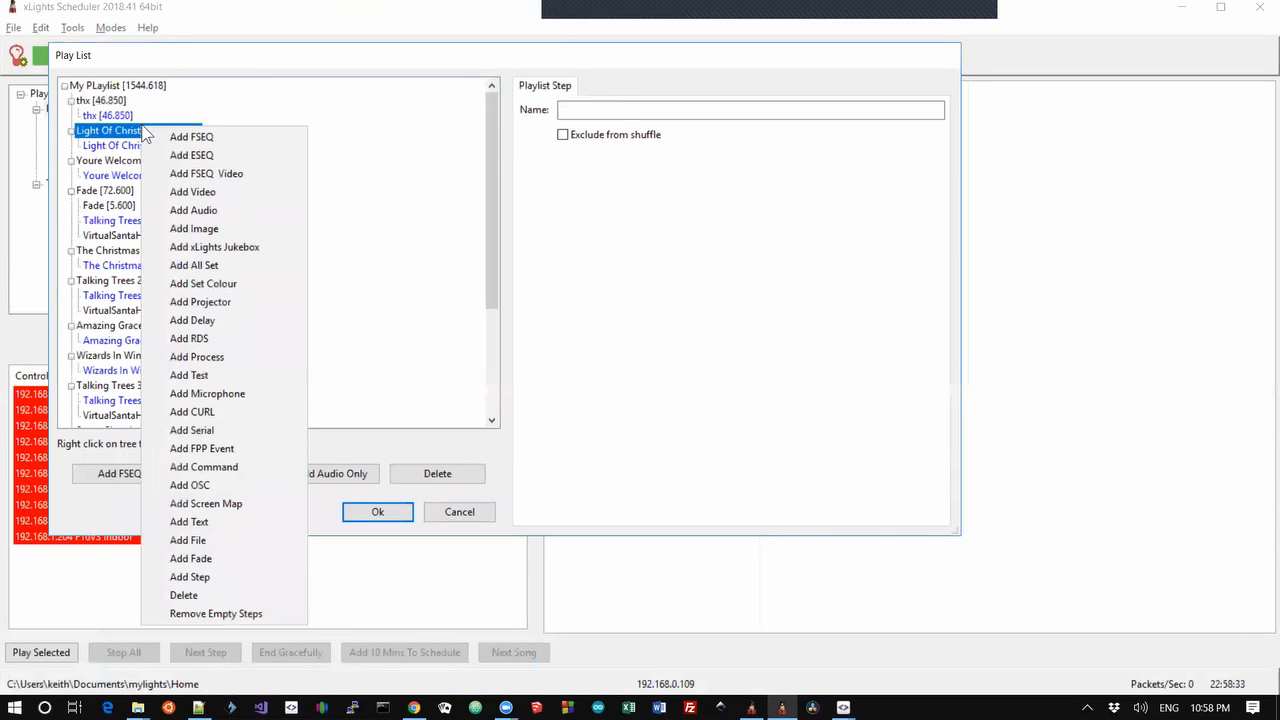
click(212, 338)
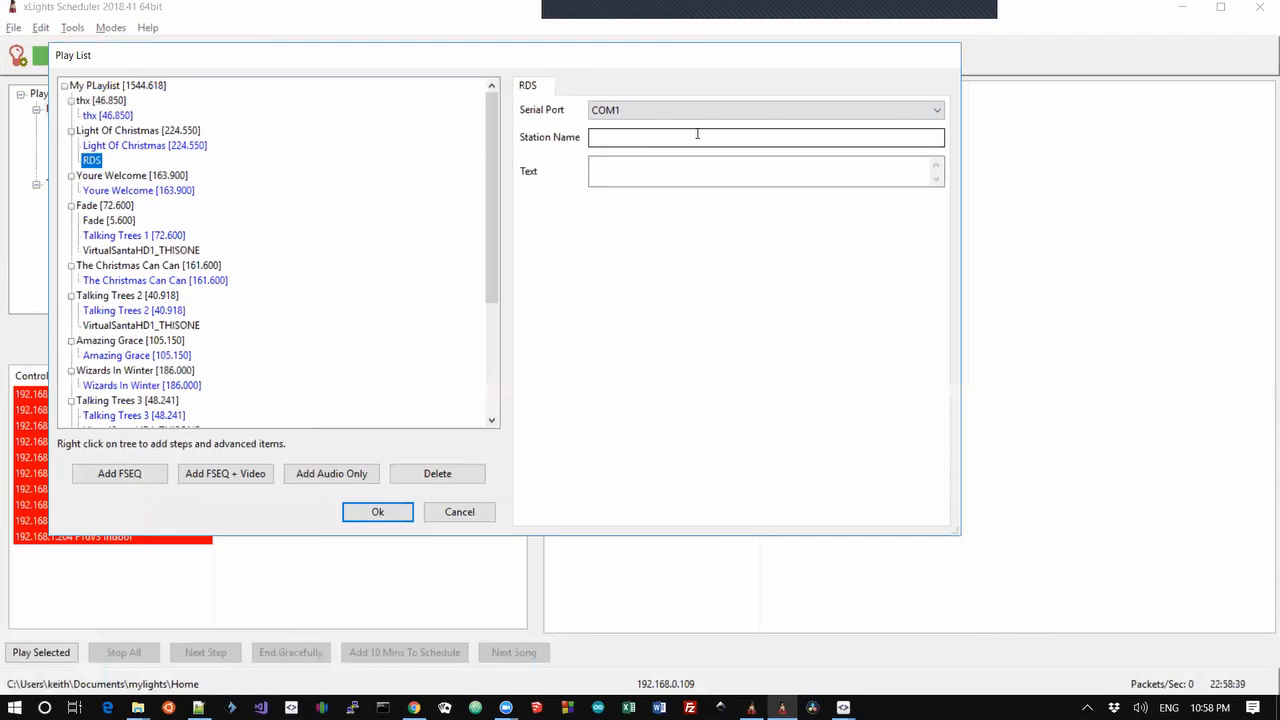
Keep the RDS item on COM1, set its station name to XMAS and text to %STEPNAME%, and save the playlist.
click(660, 115)
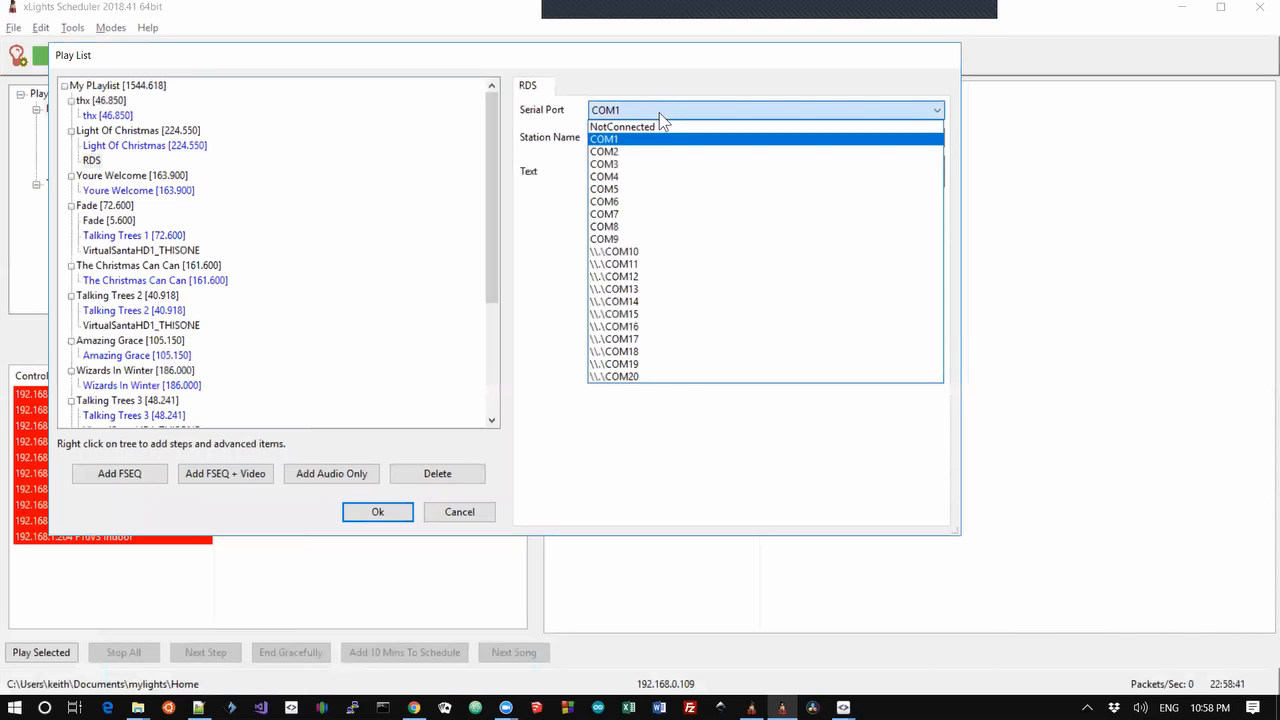
click(660, 114)
click(660, 114)
click(660, 110)
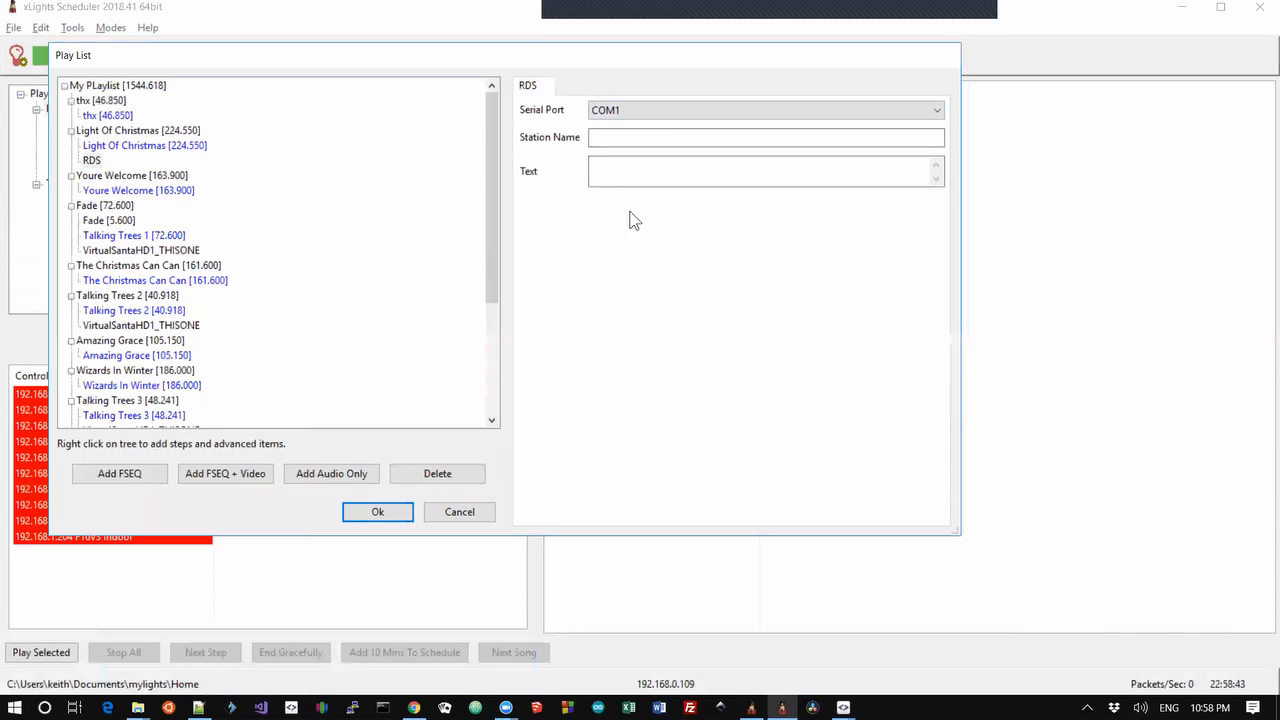
click(645, 137)
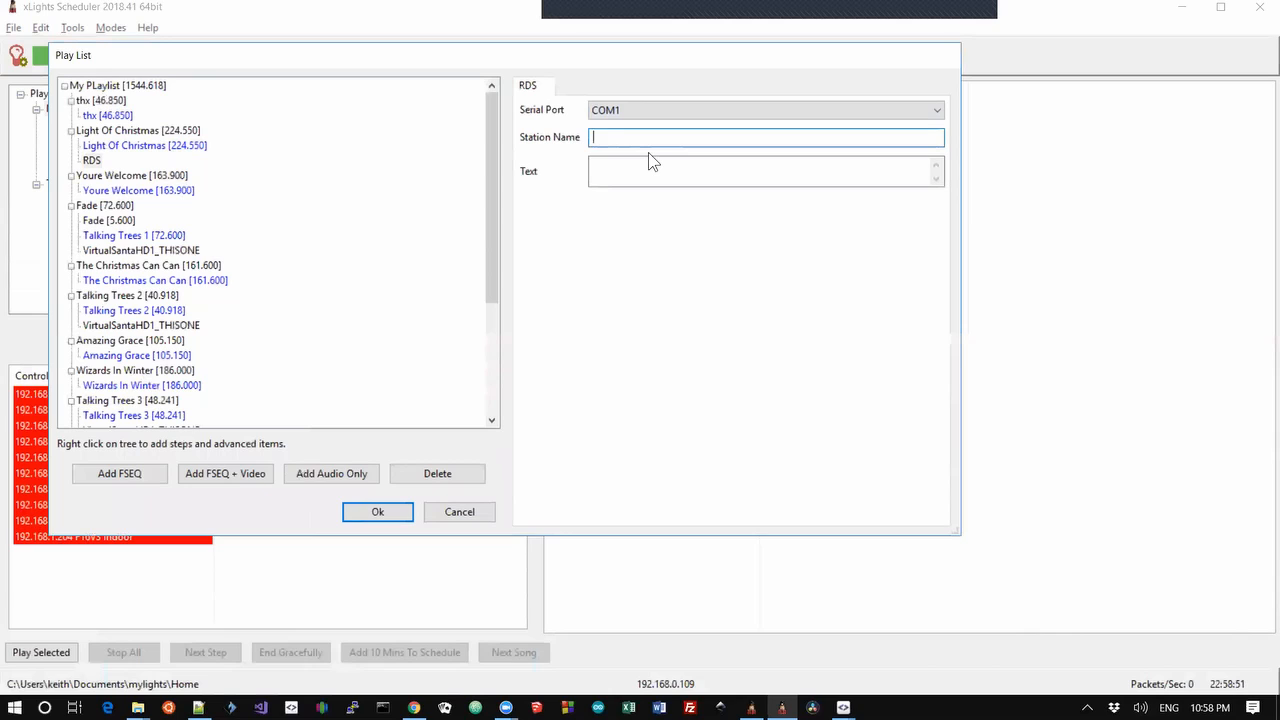
text(XMAS)
key(Tab)
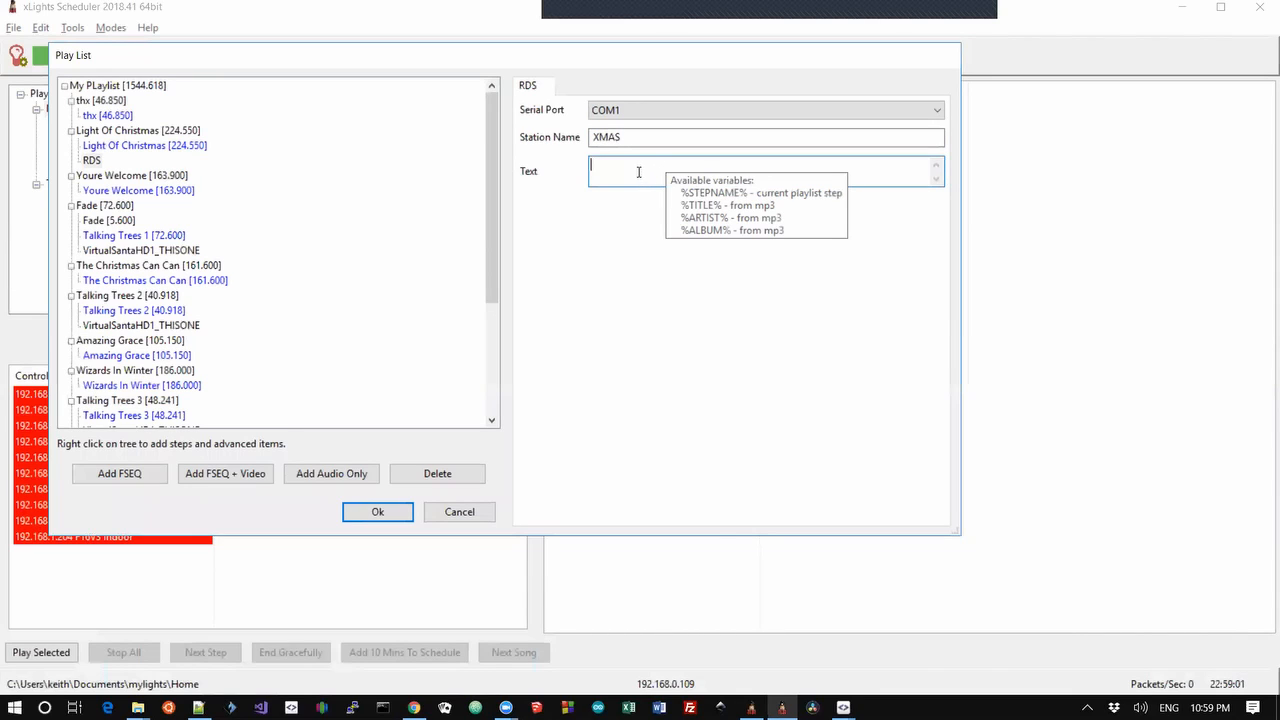
text(%STEPNAME%)
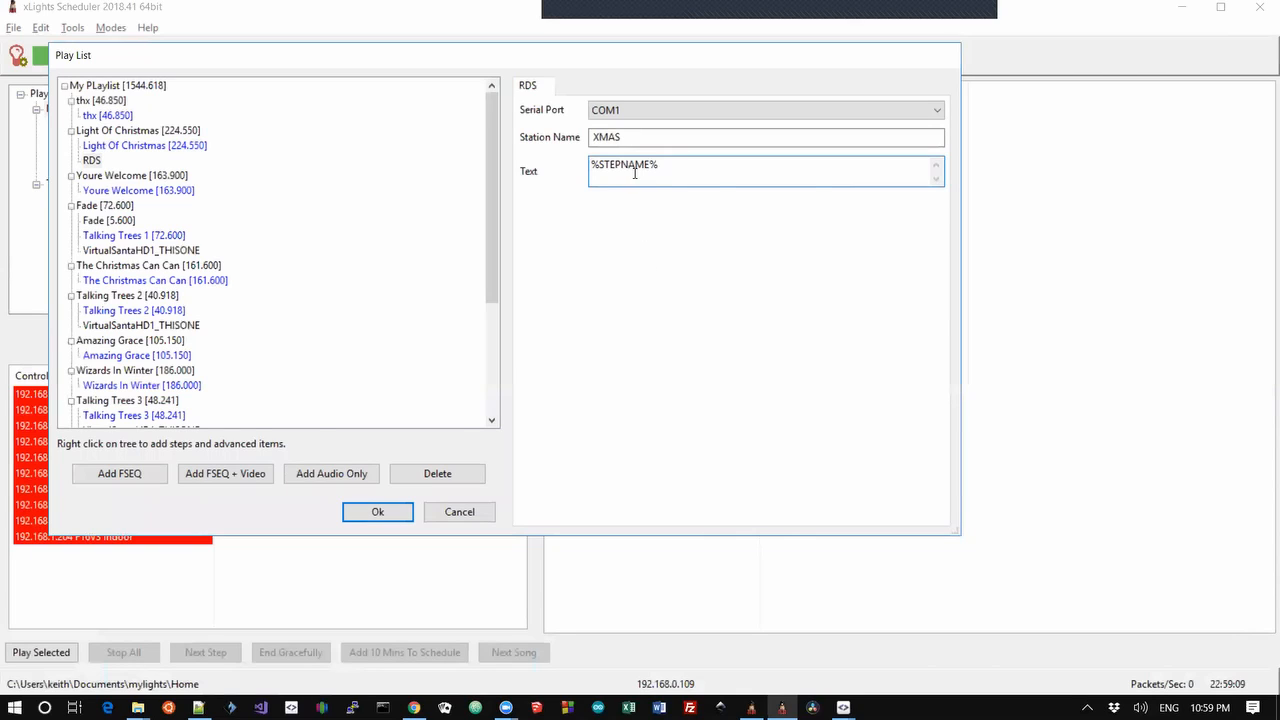
mouse_move(694, 177)
mouse_move(740, 164)
mouse_move(656, 185)
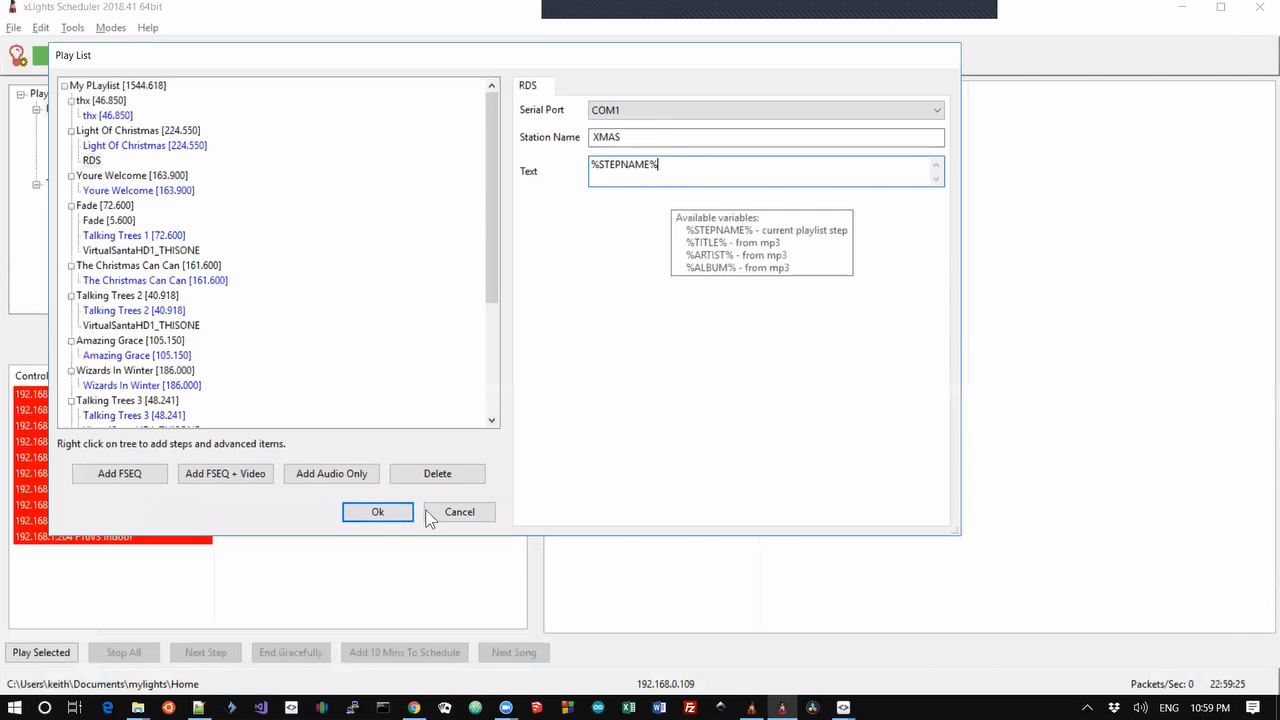
click(378, 512)
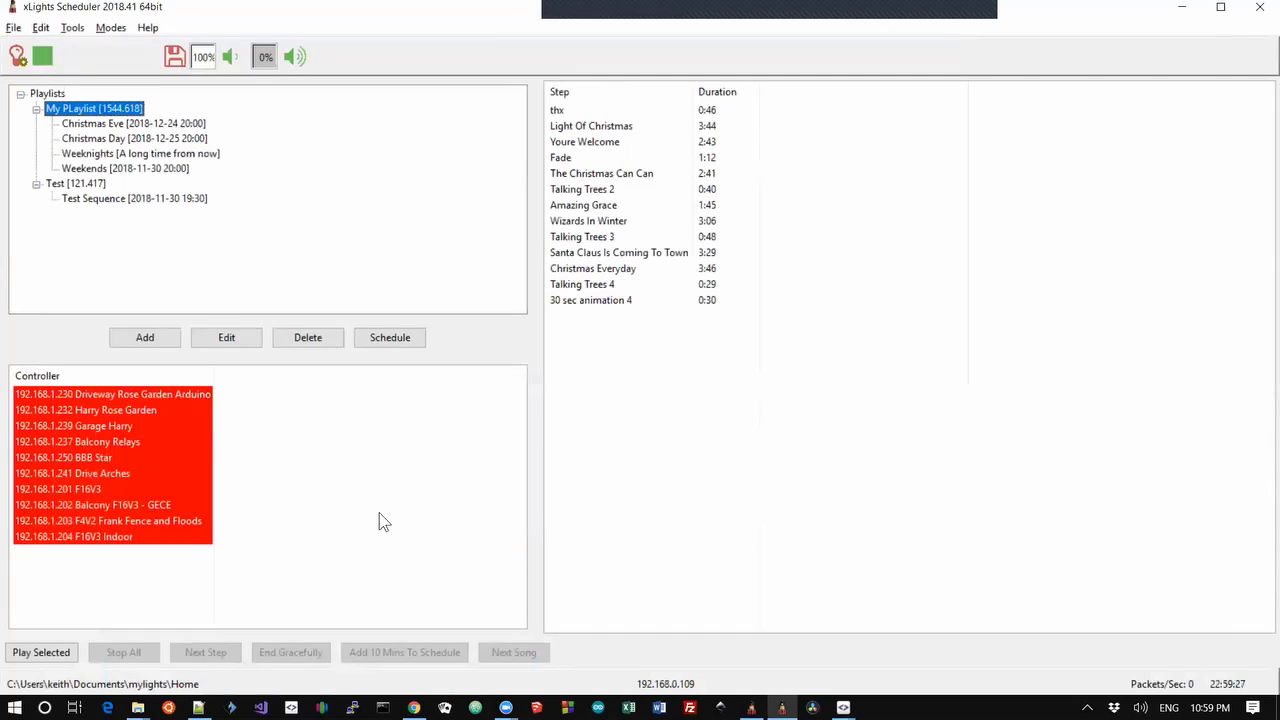
Highlight the 2018.38 text playlist item countdown note in the Notepad++ release notes, and return to the scheduler.
key(alt+Tab)
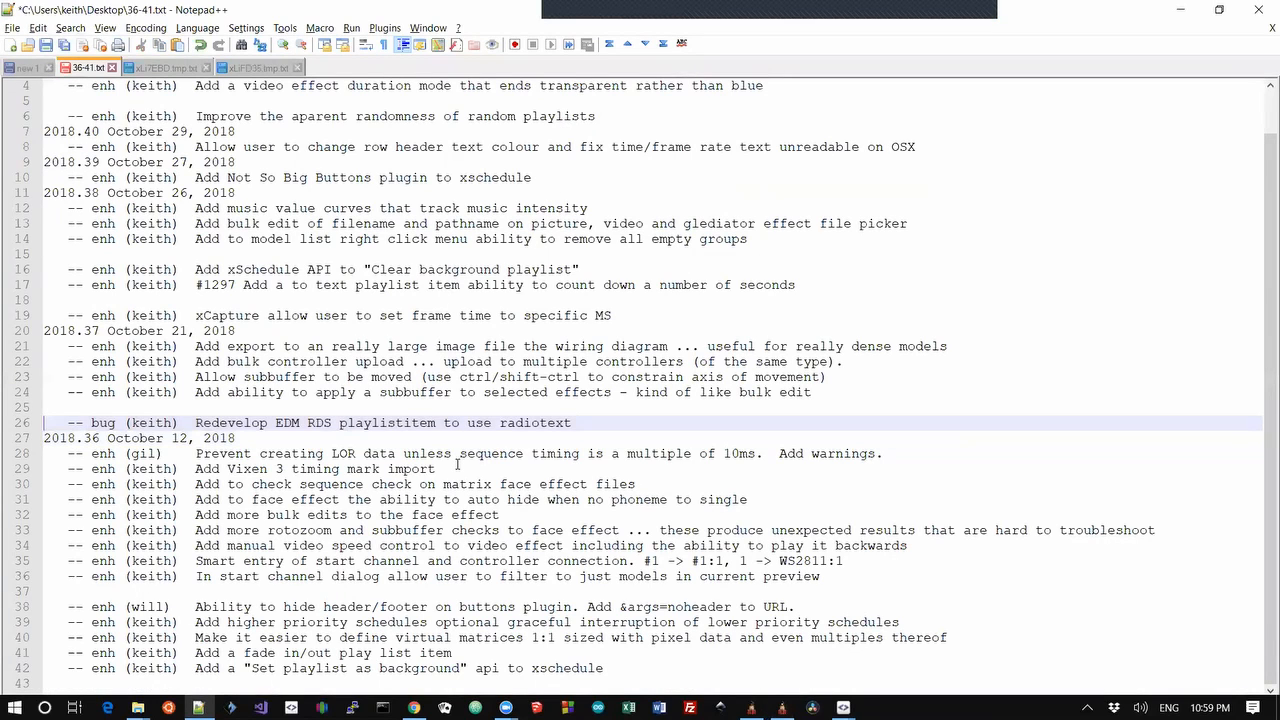
key(Up)
key(Up)
key(Up)
key(Up)
key(Up)
key(Up)
key(Up)
key(Up)
key(Up)
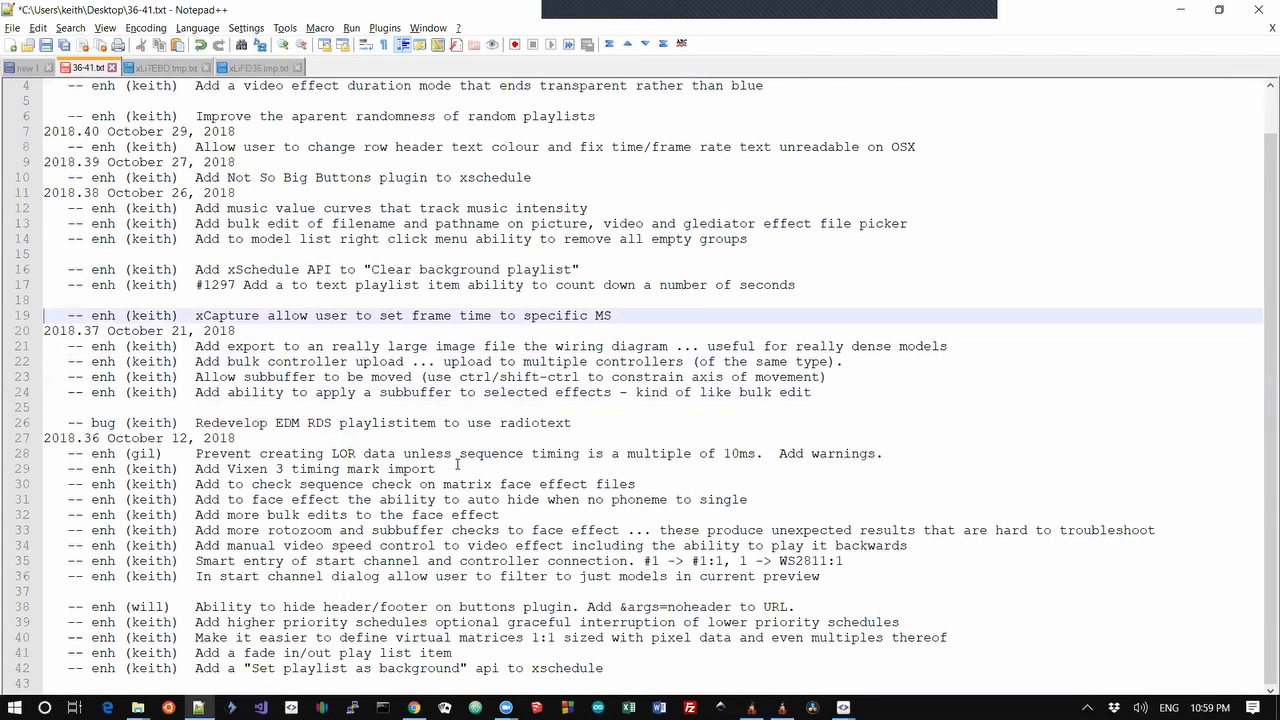
key(Up)
key(Down)
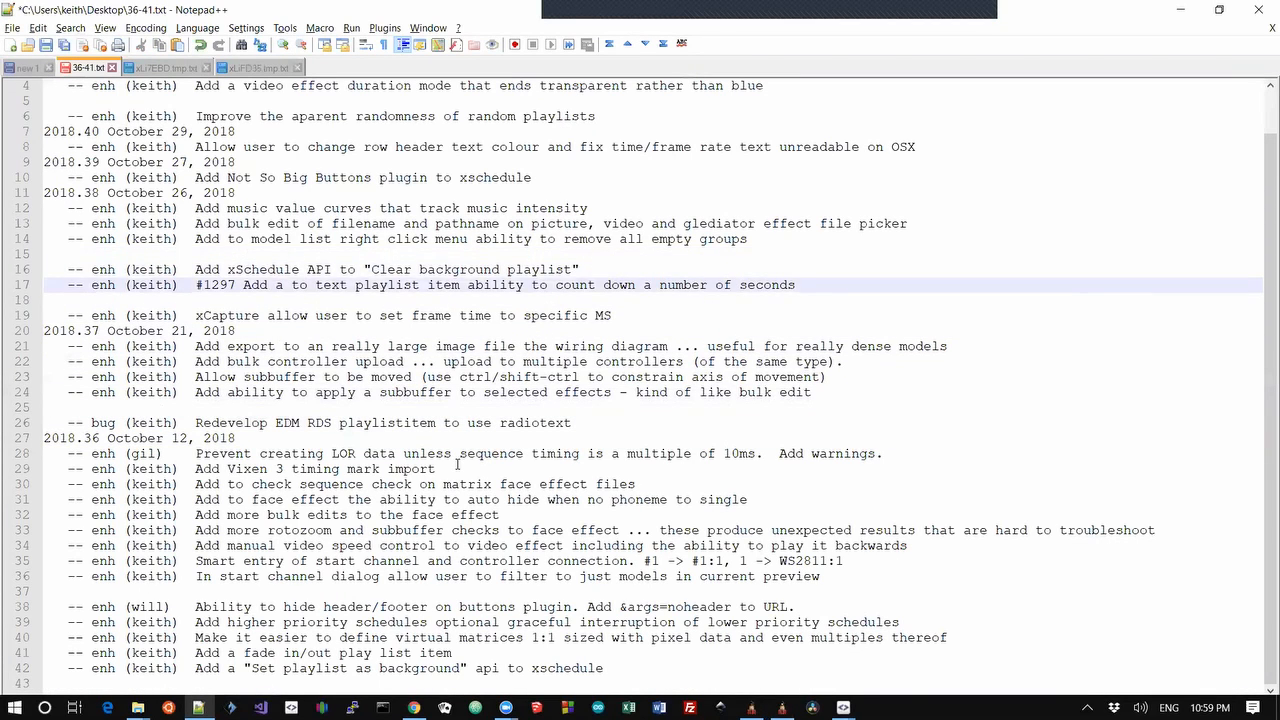
key(shift+Down)
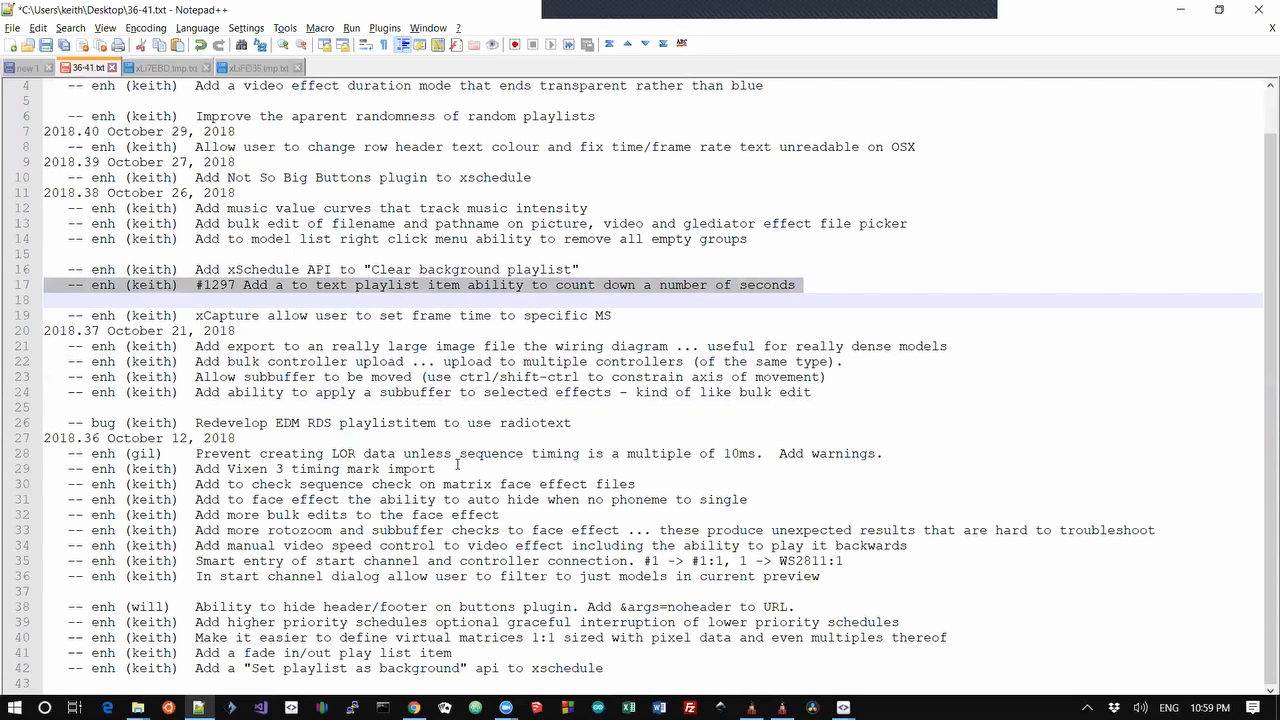
key(alt+Tab)
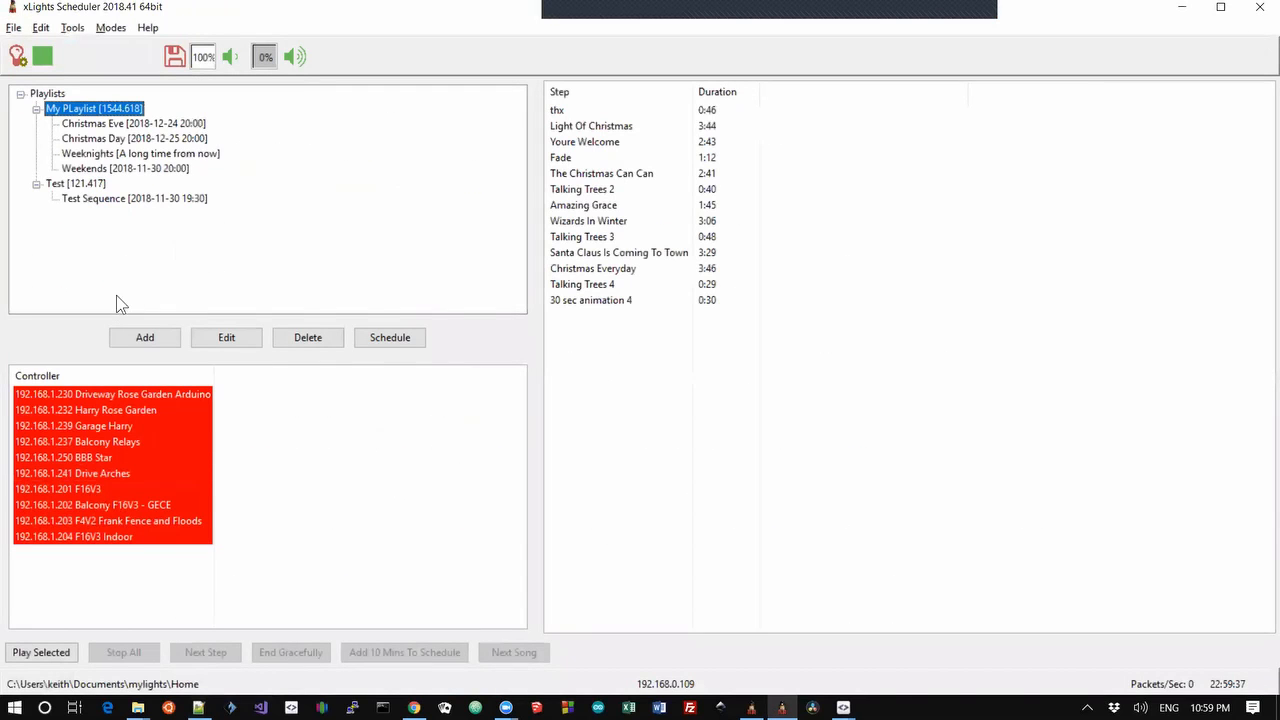
Reopen My PLaylist and add a text item of type Countdown Seconds to the Youre Welcome step.
double_click(126, 109)
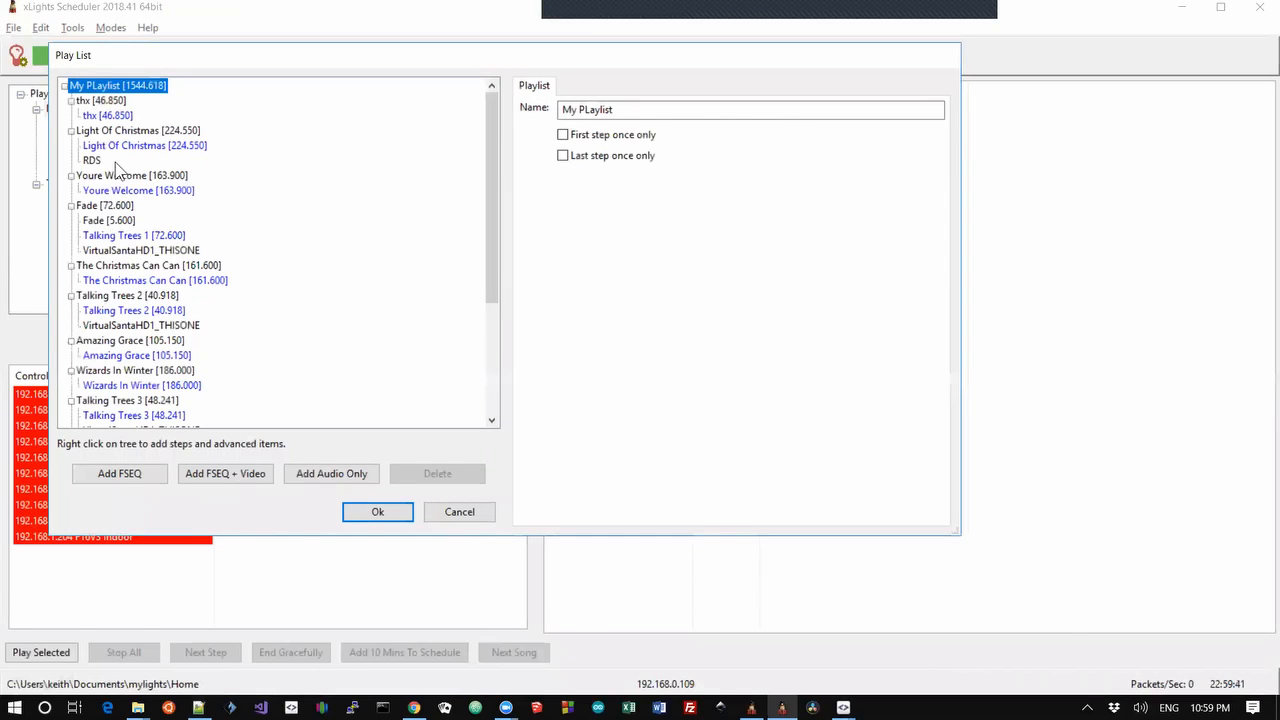
click(113, 176)
right_click(111, 175)
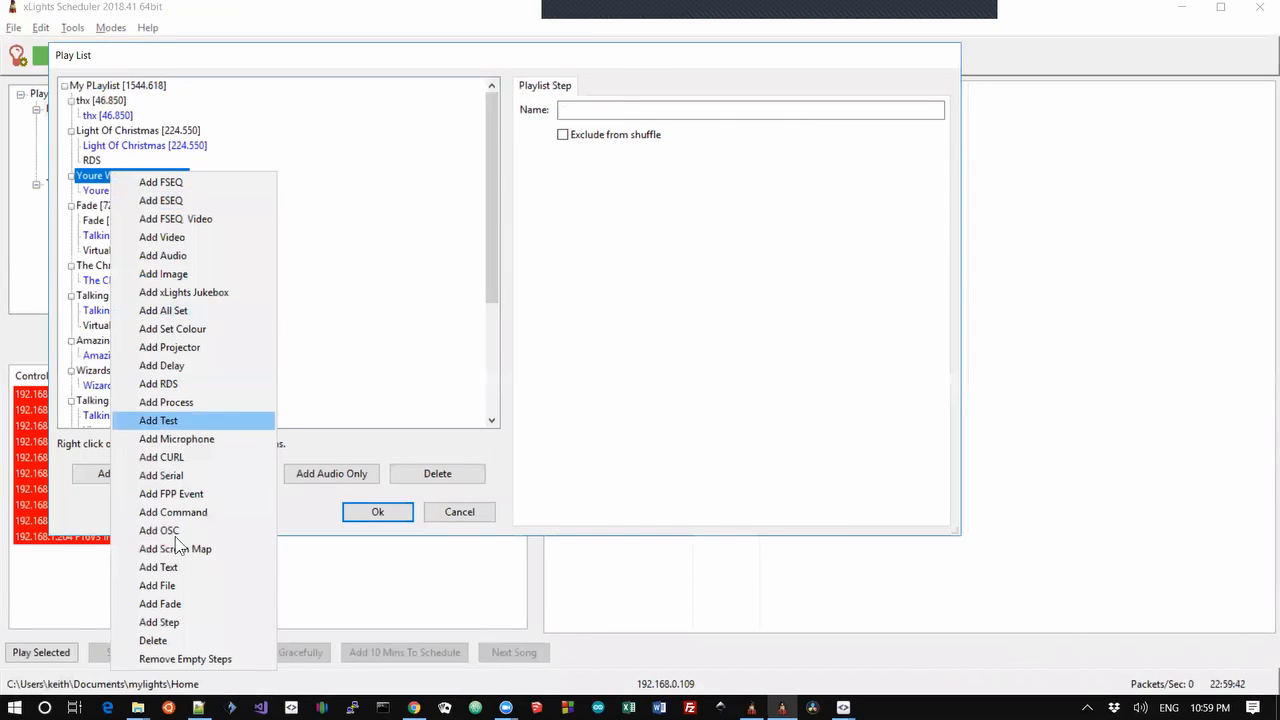
click(158, 567)
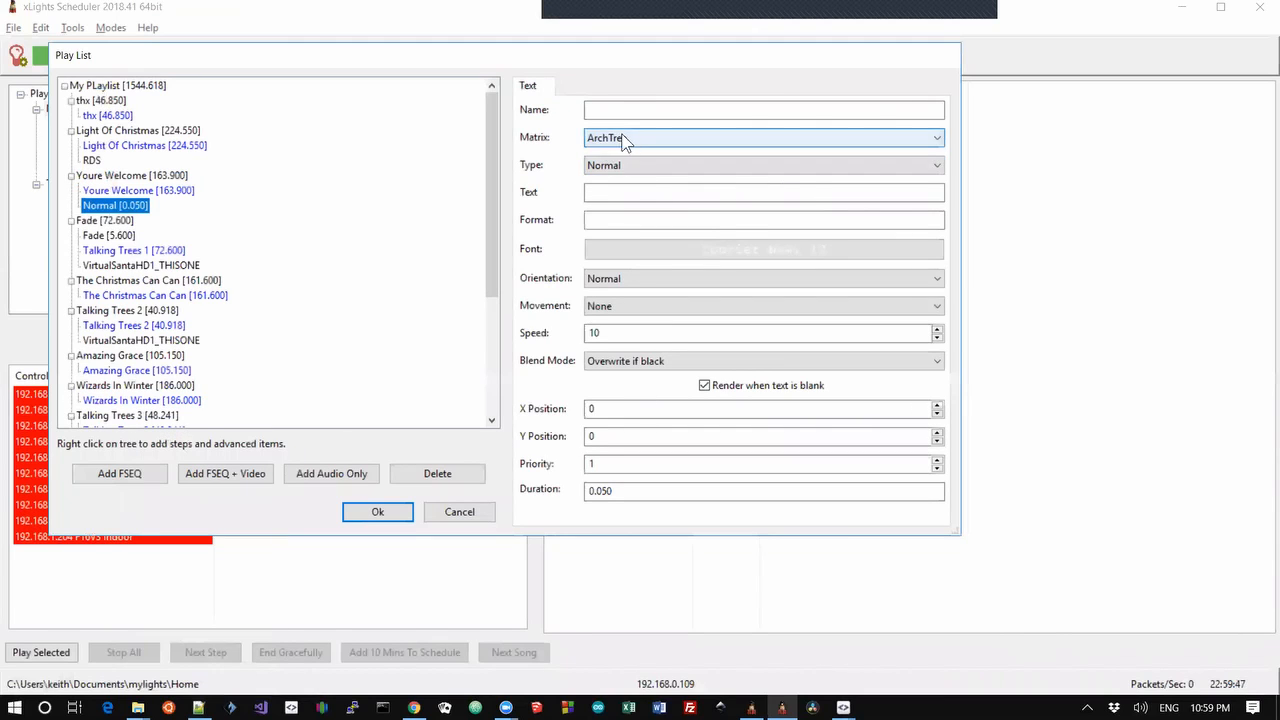
click(620, 167)
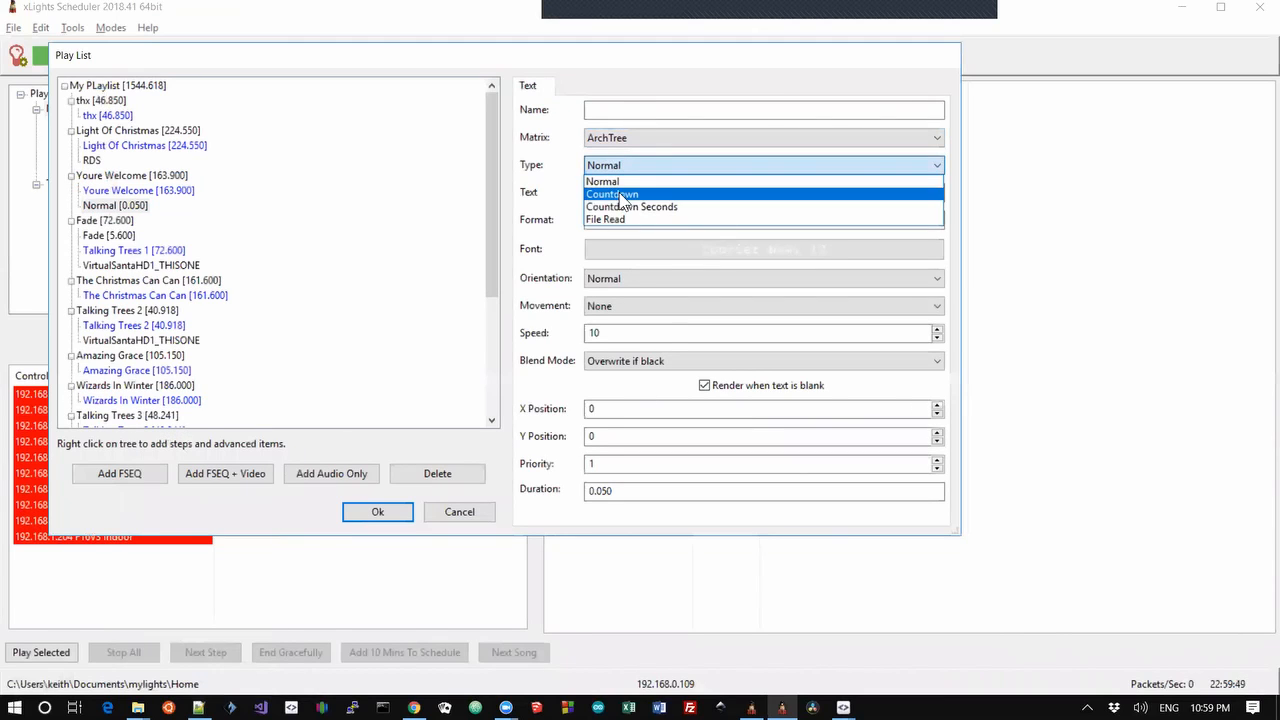
click(627, 207)
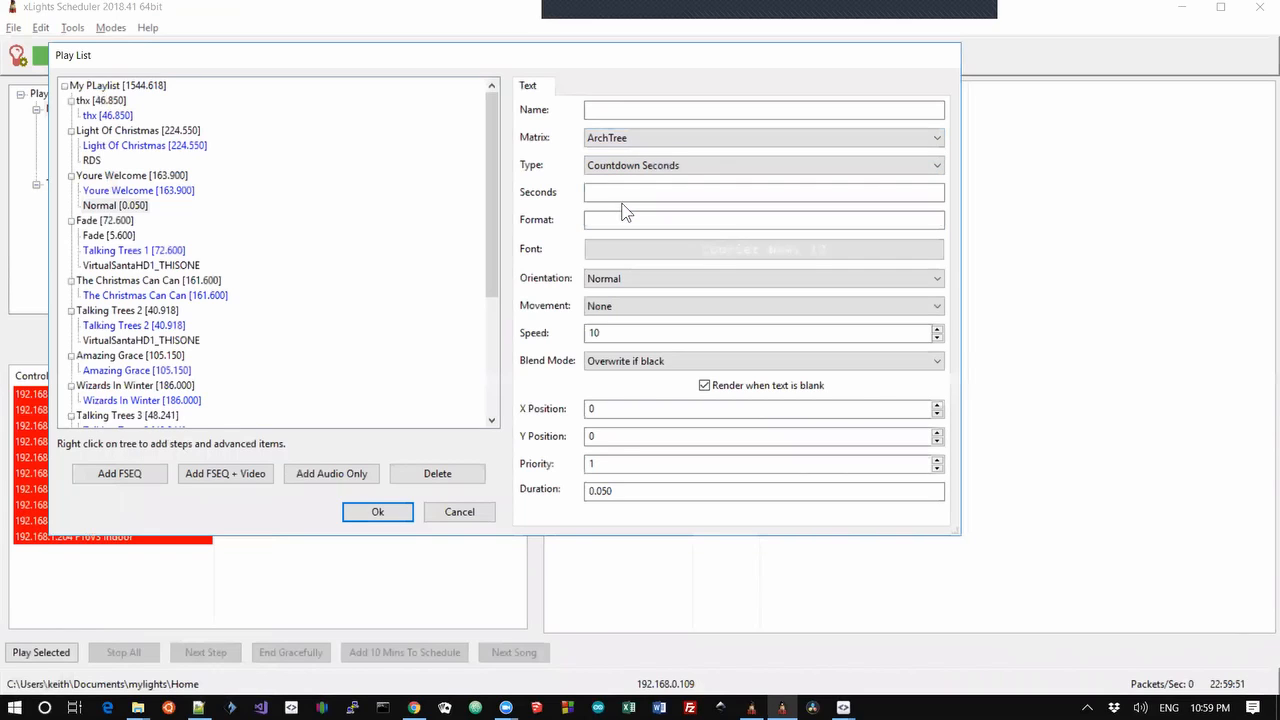
Set the text item's countdown to 10 seconds and its format to %TEXT%.
click(633, 195)
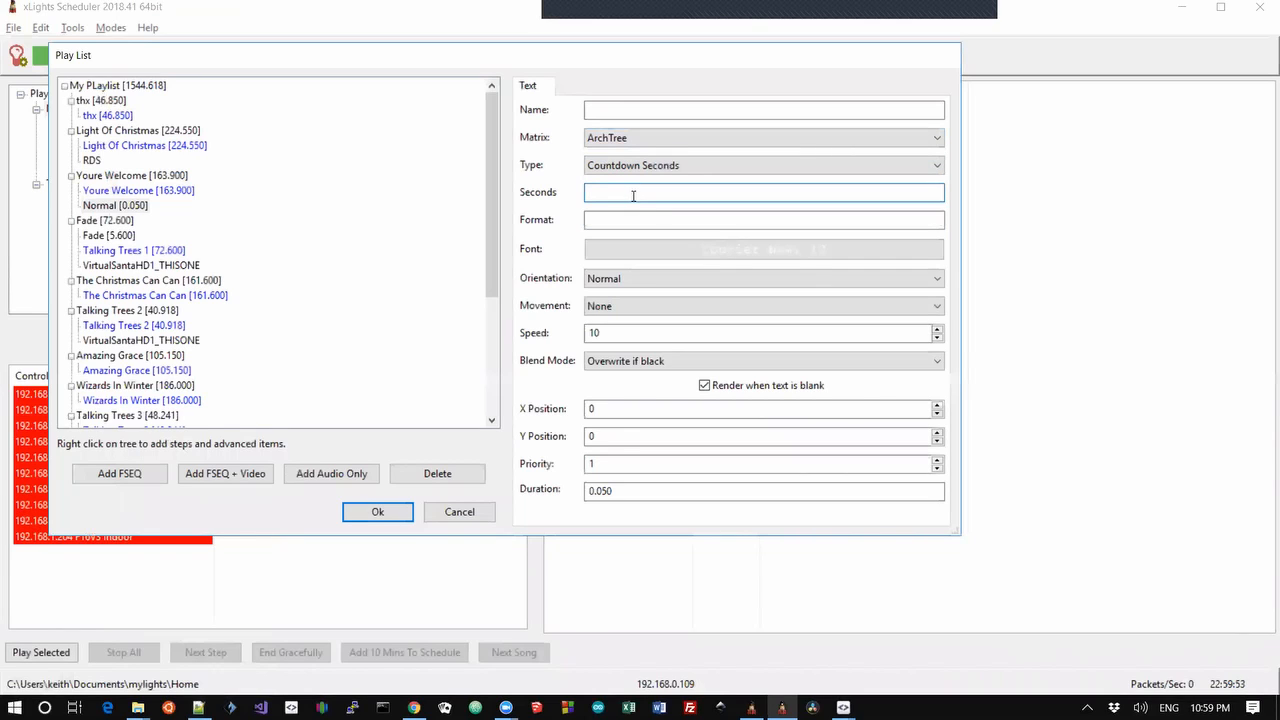
text(10)
key(Tab)
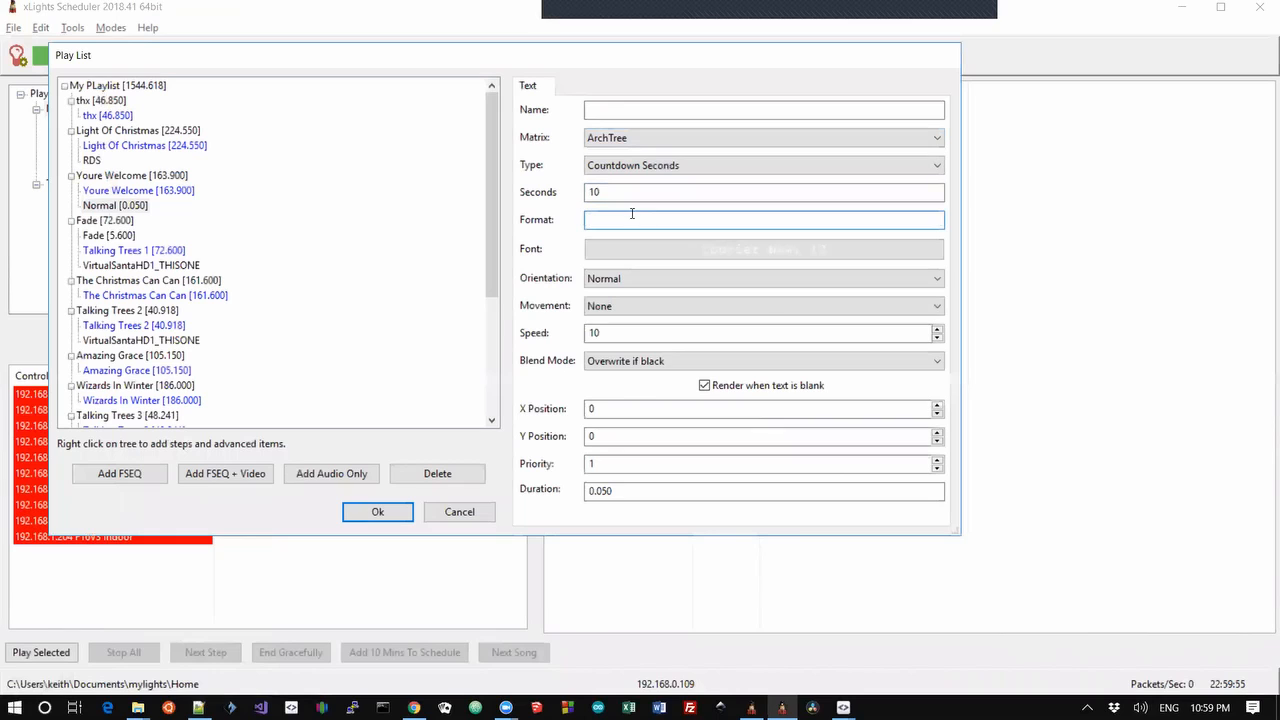
mouse_move(631, 218)
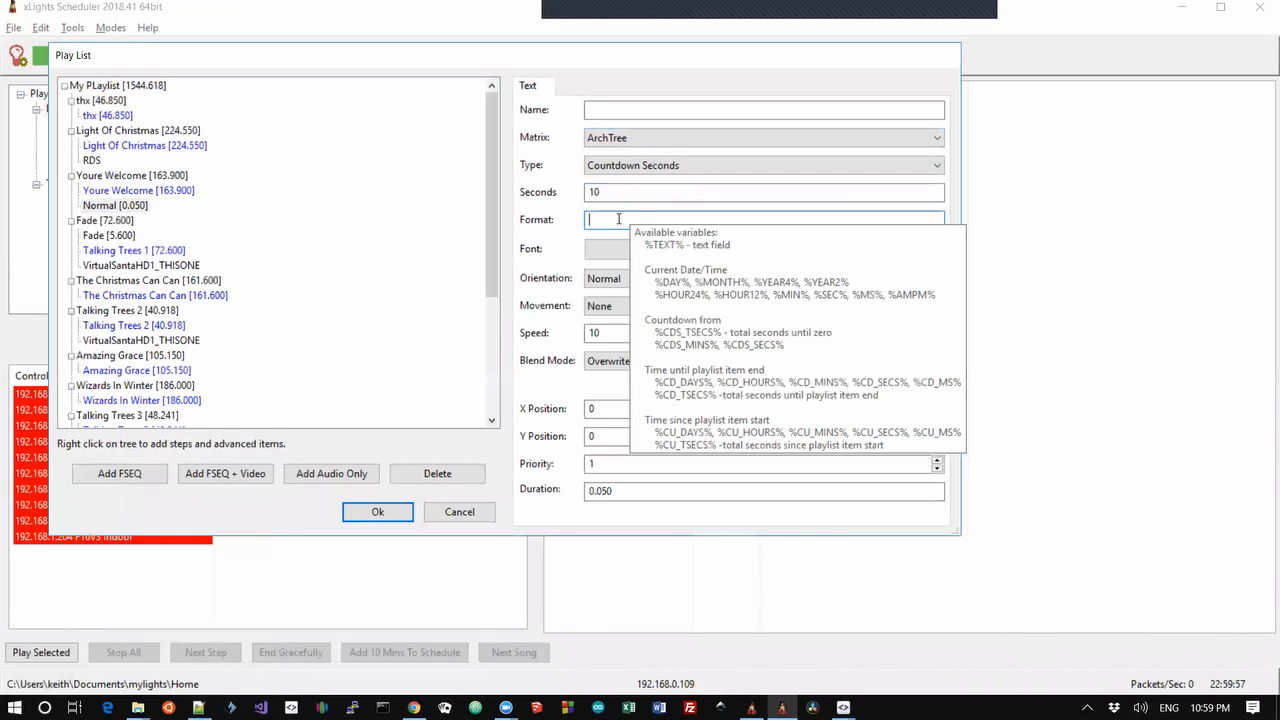
text(%TEXT%)
key(Tab)
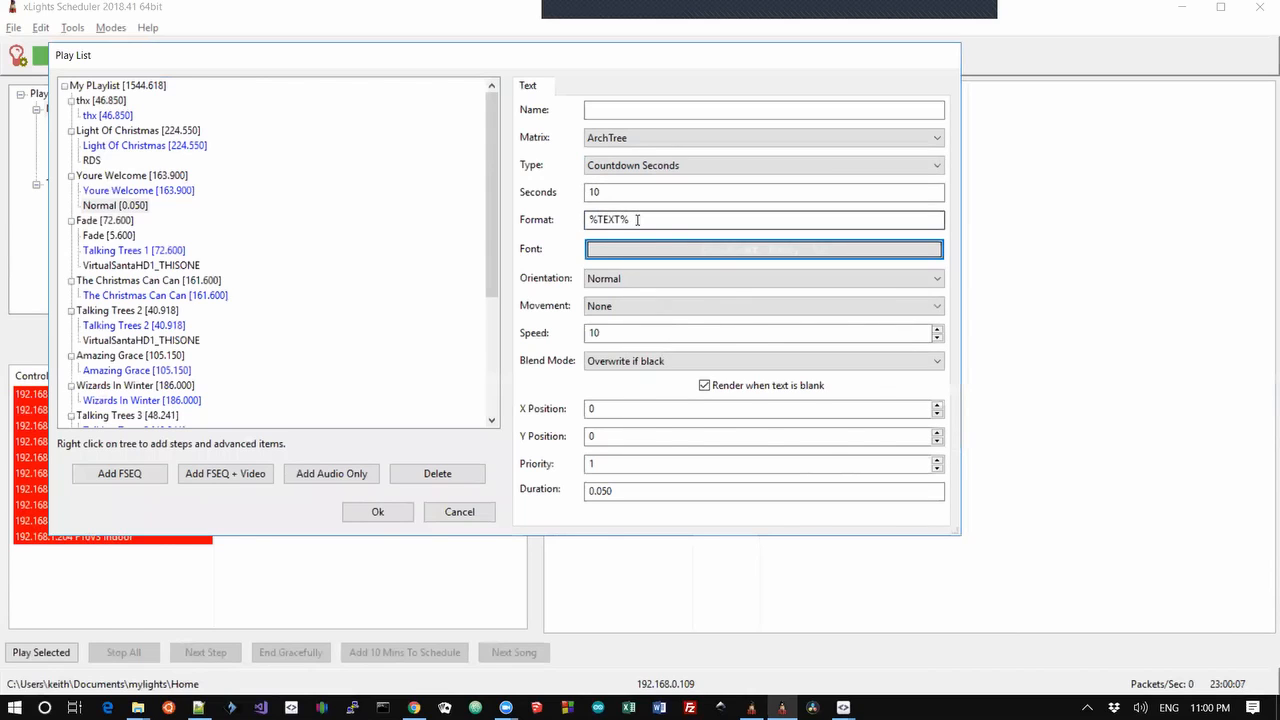
drag(637, 219, 573, 221)
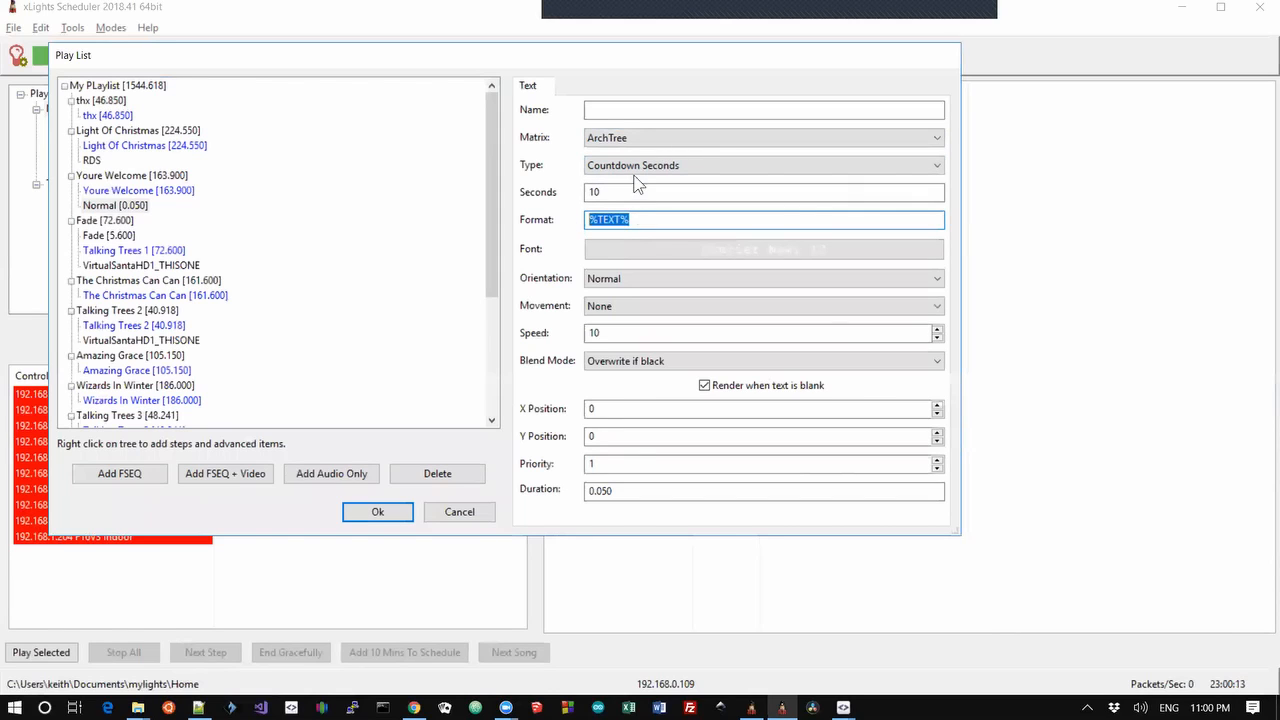
mouse_move(641, 221)
Switch to the Notepad++ release notes and highlight the 2018.40 note about row header text colour.
key(alt+Tab)
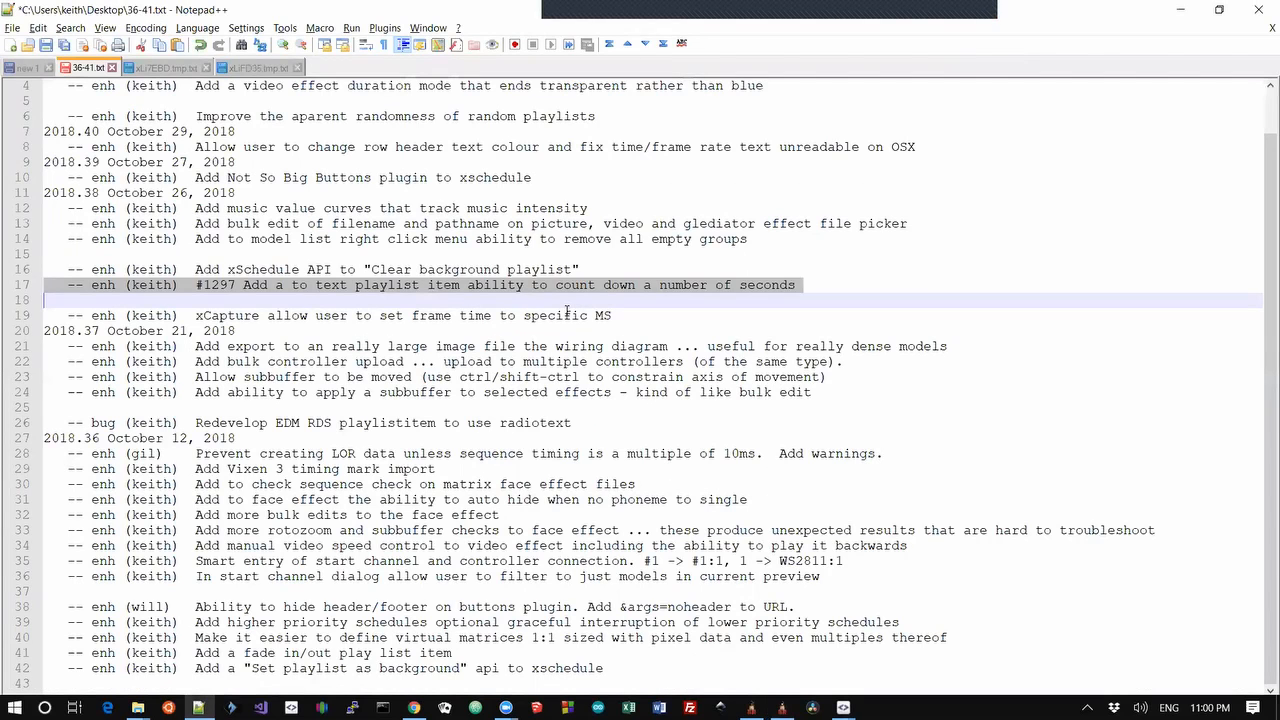
key(Up)
key(Up)
key(Up)
key(Up)
key(Up)
key(Up)
key(Up)
key(Up)
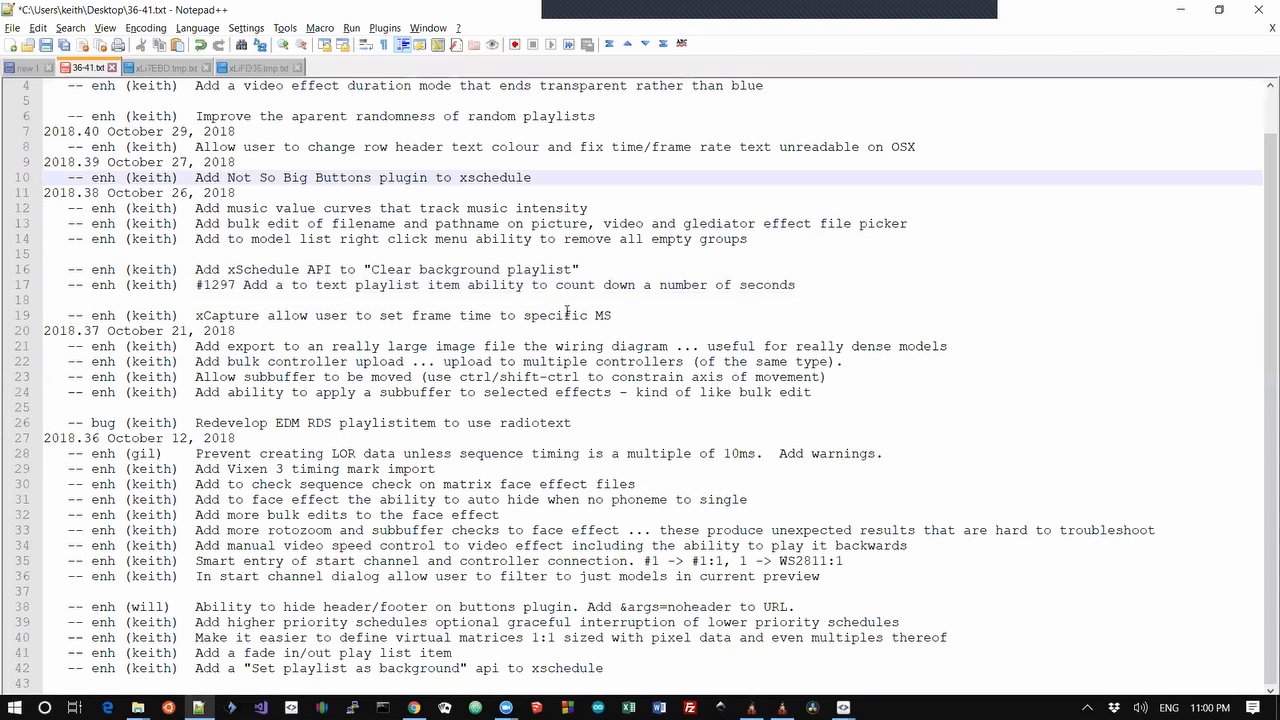
key(shift+Down)
key(shift+Up)
key(Up)
key(Up)
key(shift+Down)
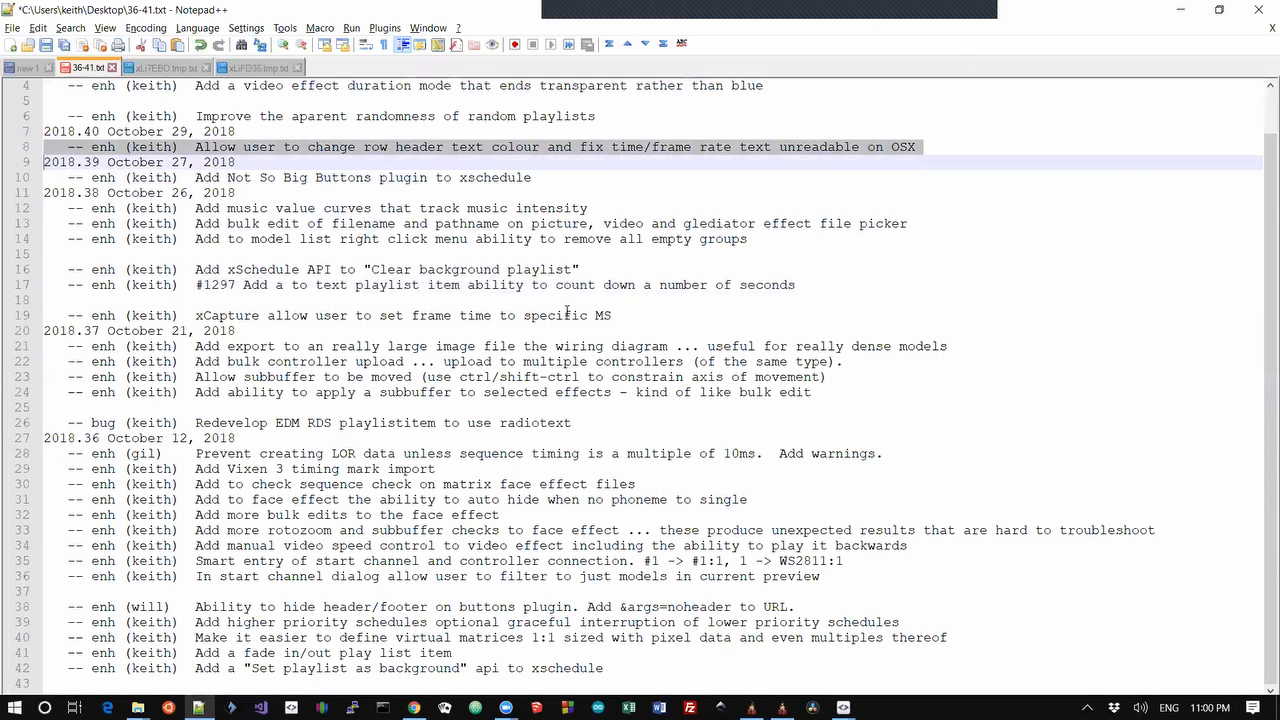
Highlight the release note about improving the randomness of random playlists, and return to the scheduler.
key(Up)
key(Up)
key(Up)
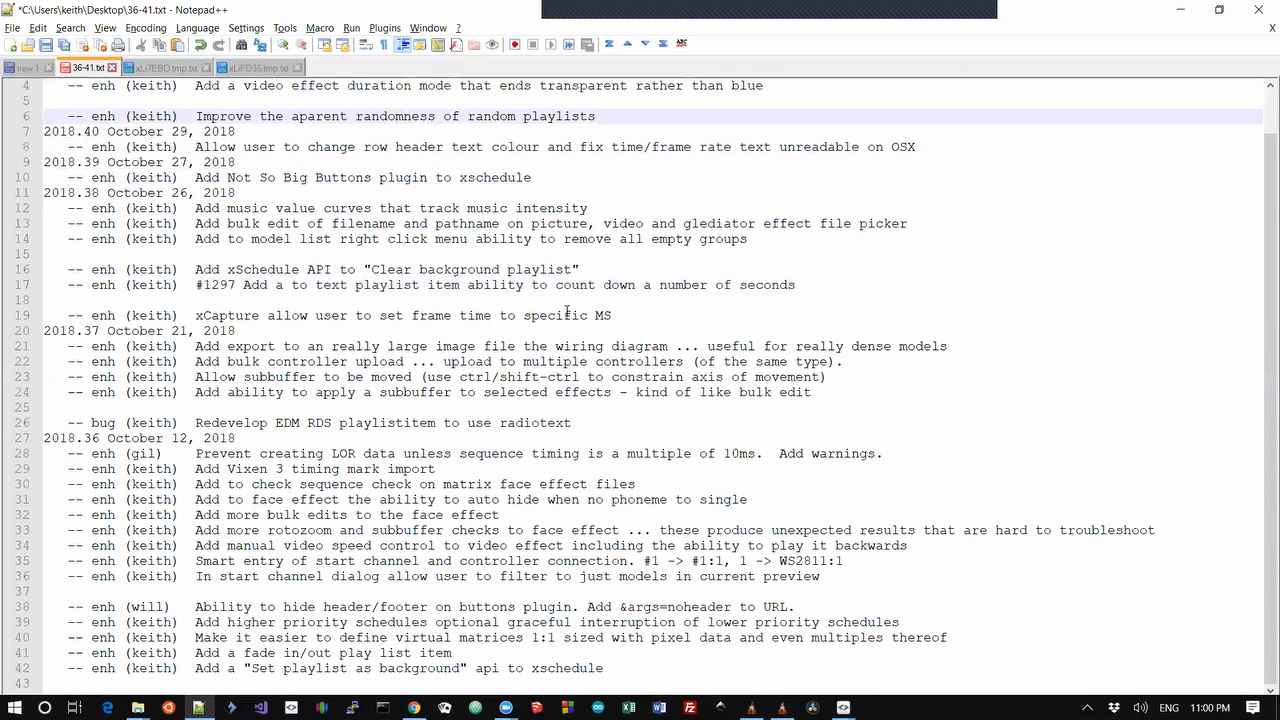
key(shift+Down)
key(alt+Tab)
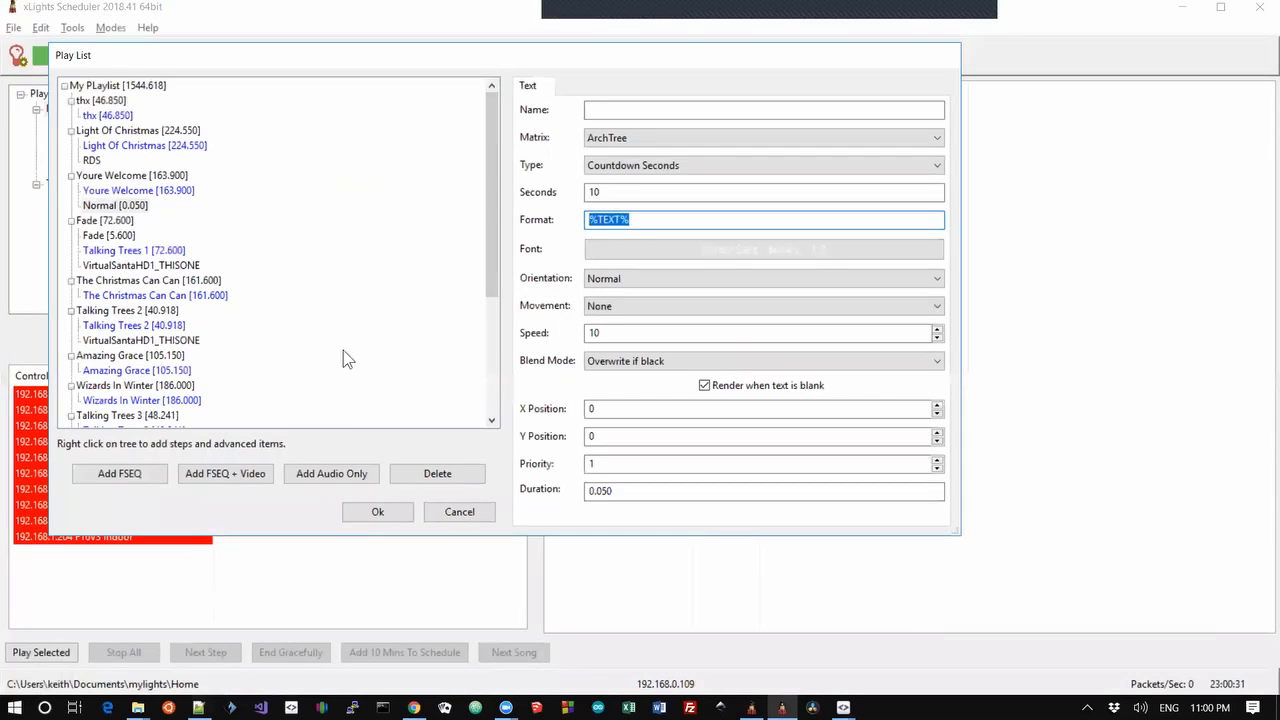
Close the playlist editor without saving and play My PLaylist in random order.
click(456, 508)
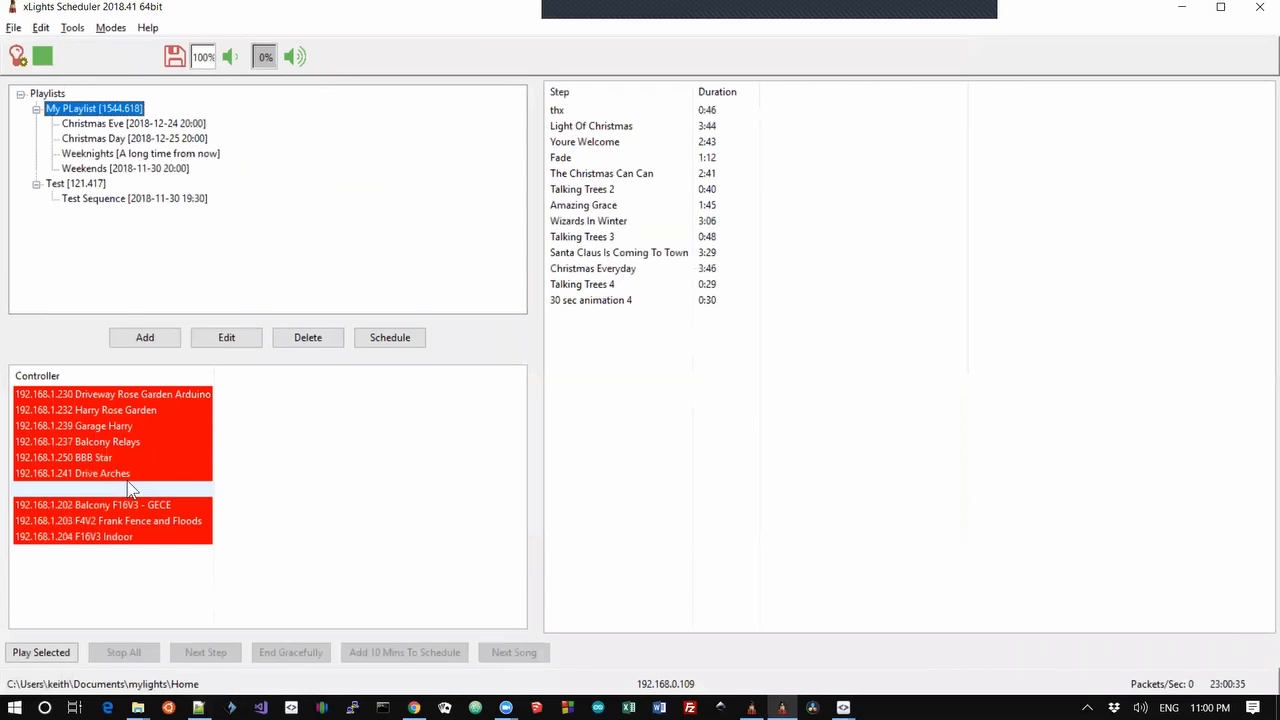
click(40, 654)
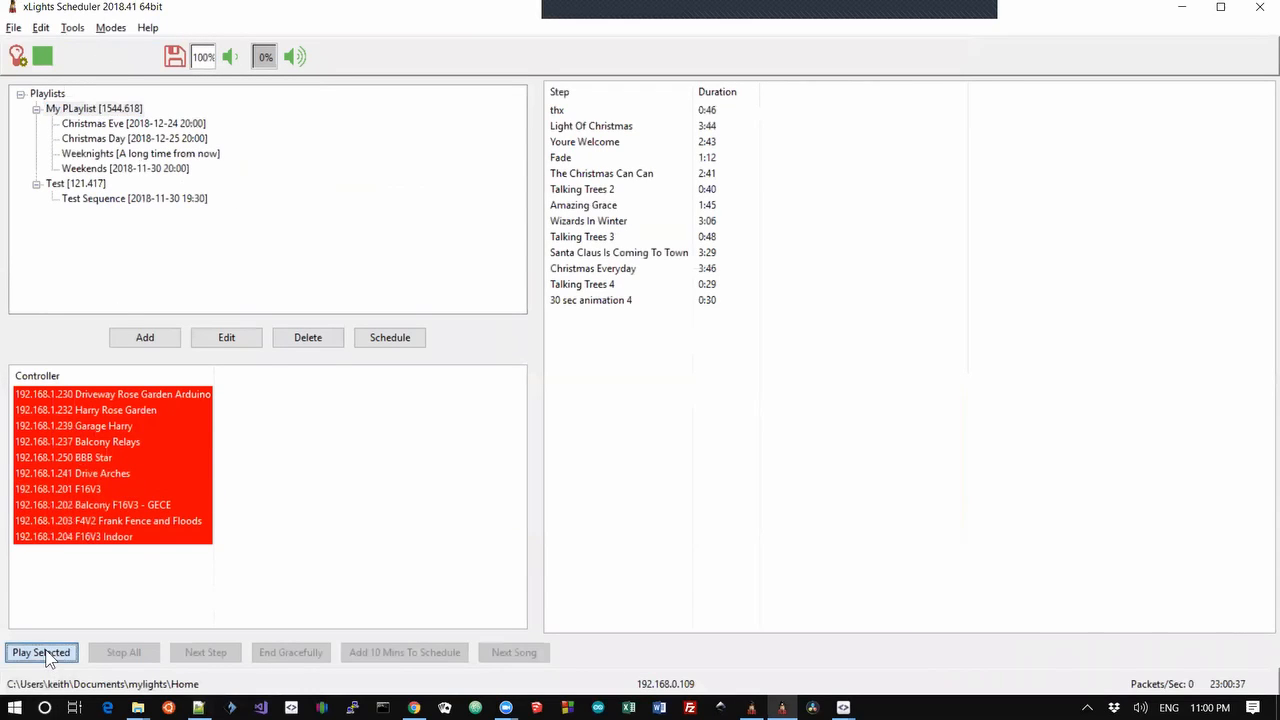
click(99, 52)
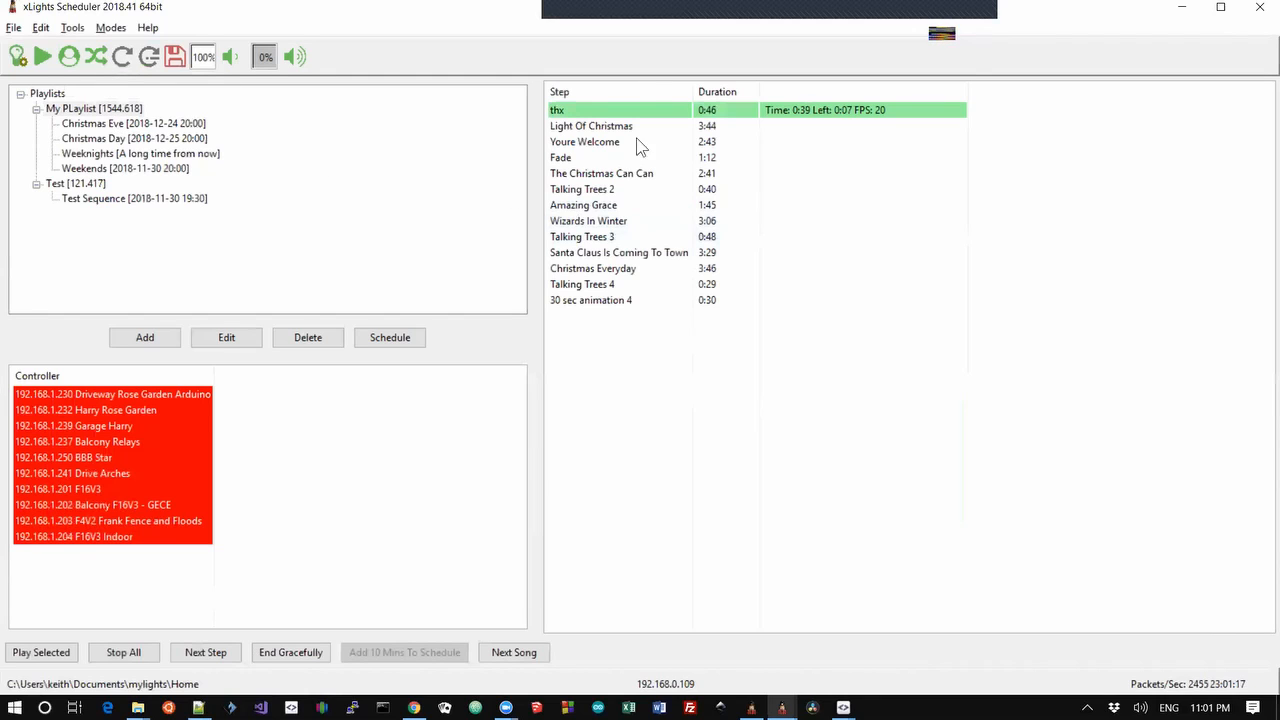
Skip repeatedly to the next song in the randomly playing My PLaylist to check the order in which songs are picked.
click(528, 654)
click(522, 652)
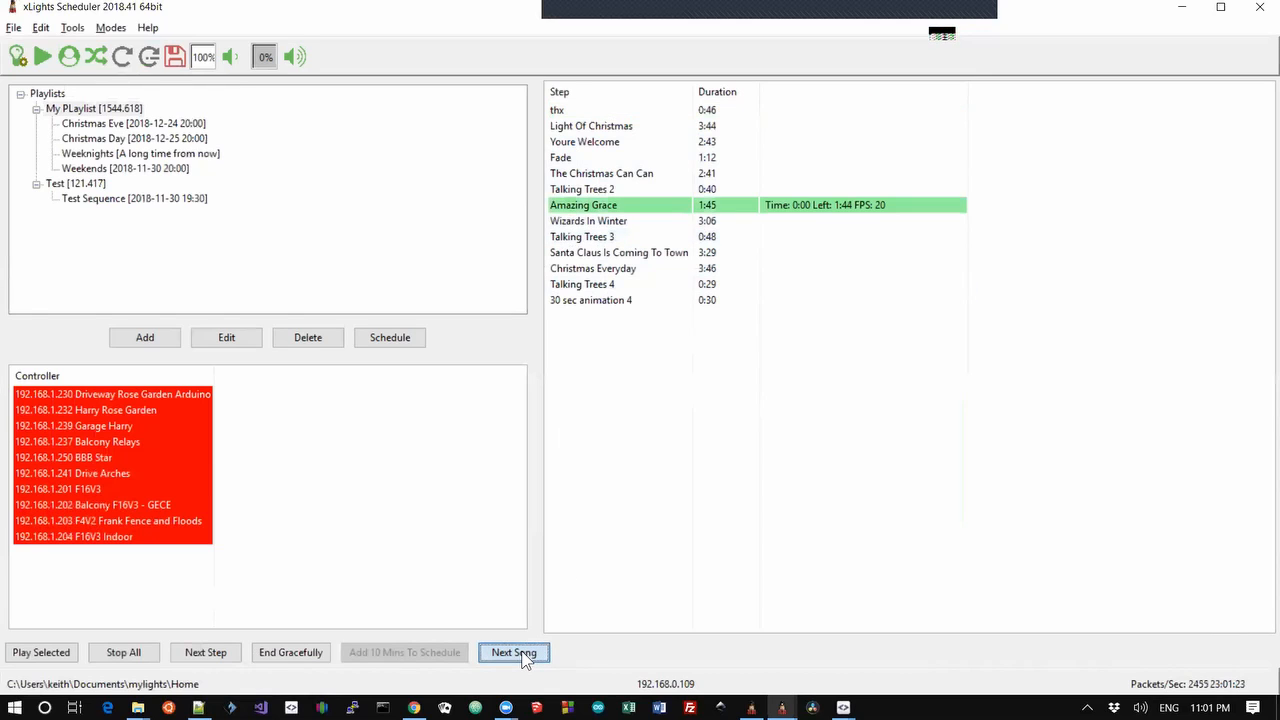
click(522, 652)
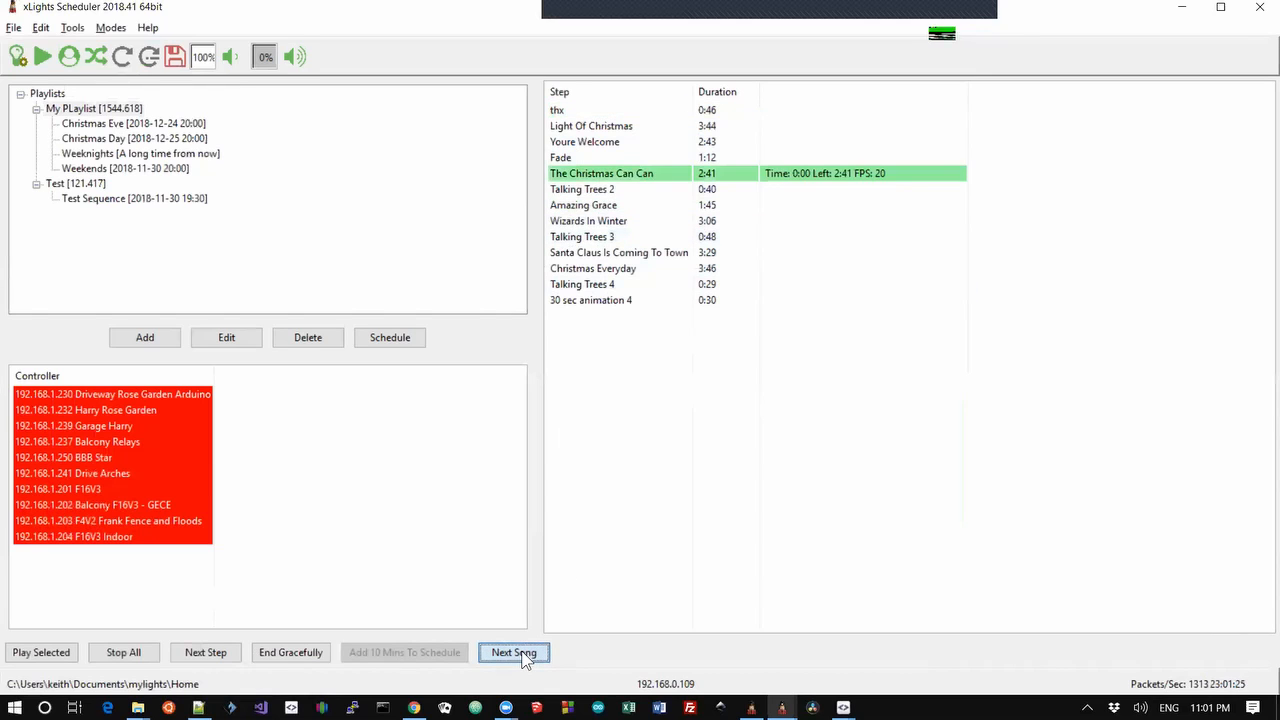
click(522, 652)
click(522, 652)
click(522, 652)
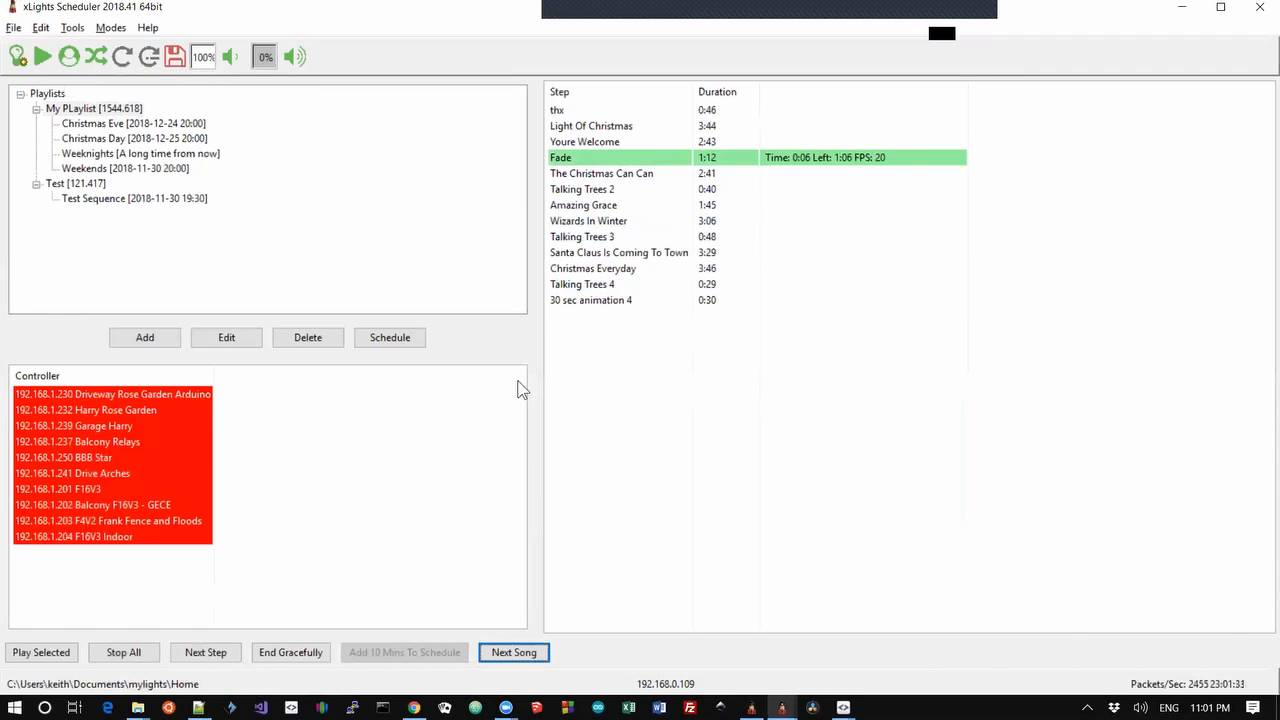
click(528, 654)
click(528, 654)
click(528, 654)
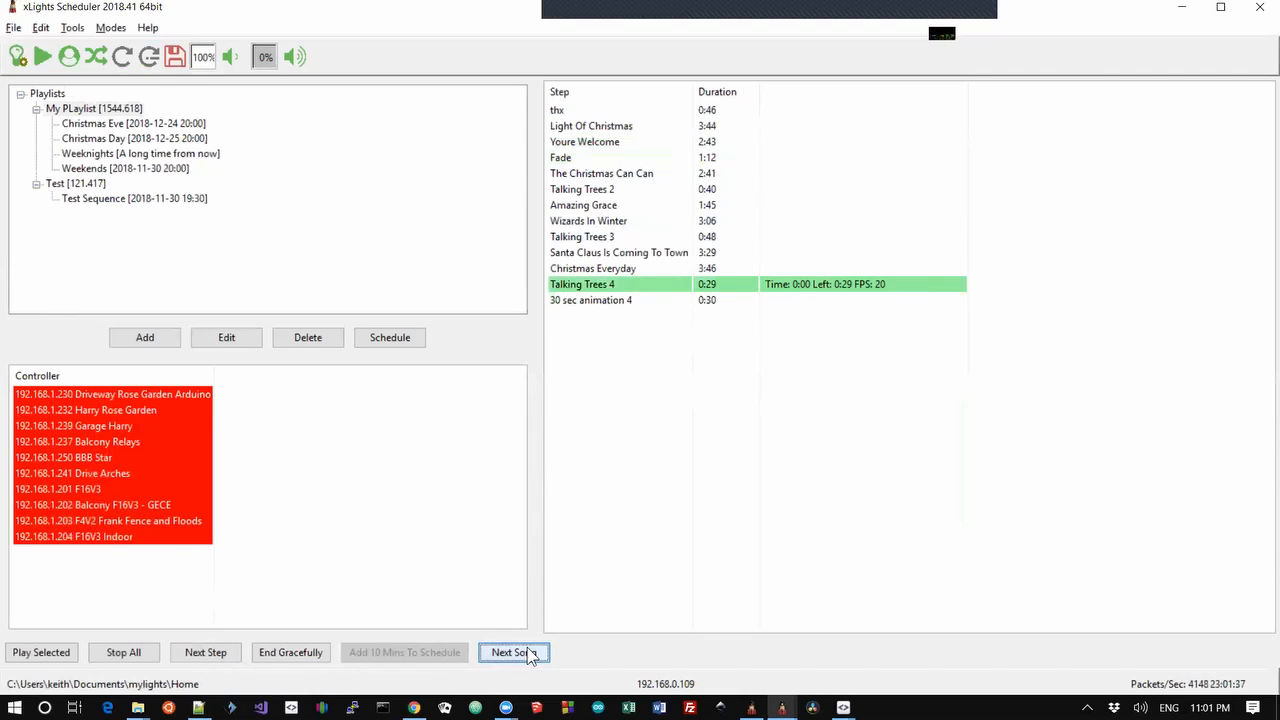
click(528, 654)
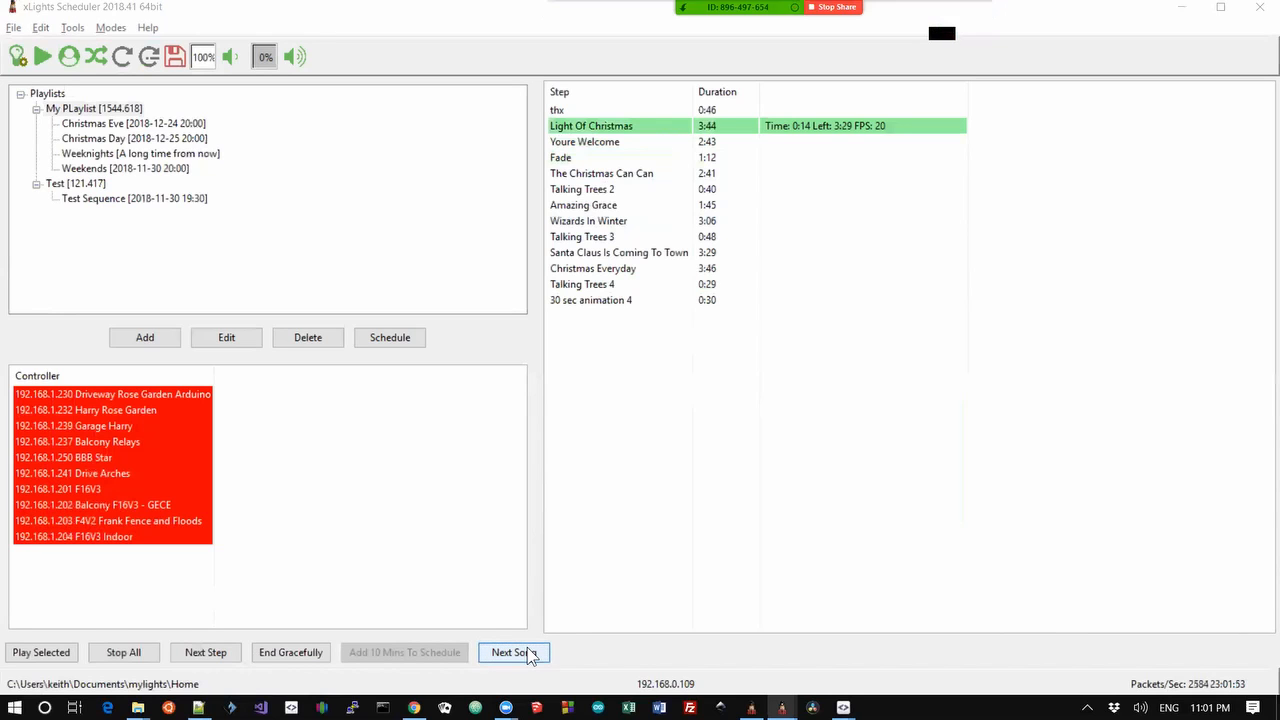
Switch to the Notepad++ release notes and look over them from the 2018.41 heading to the end of the file.
key(alt+Tab)
key(alt+Tab)
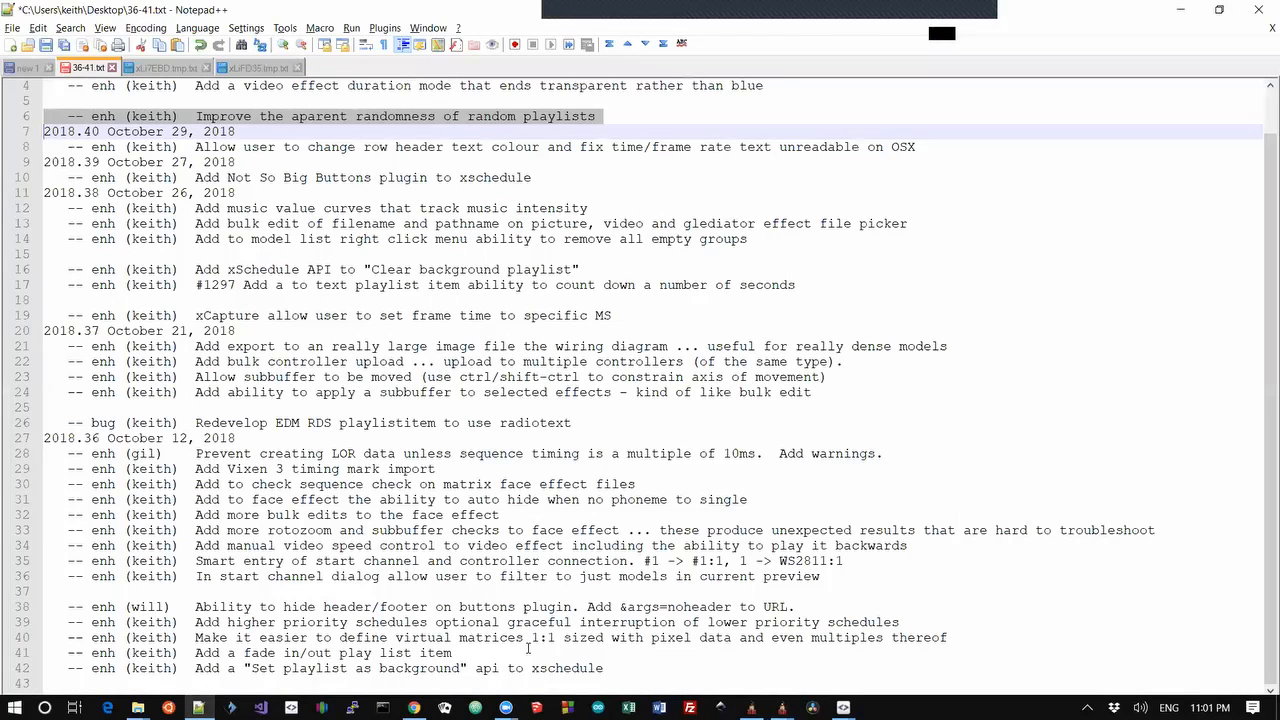
key(Up)
key(Up)
key(Up)
key(Up)
key(Up)
key(Up)
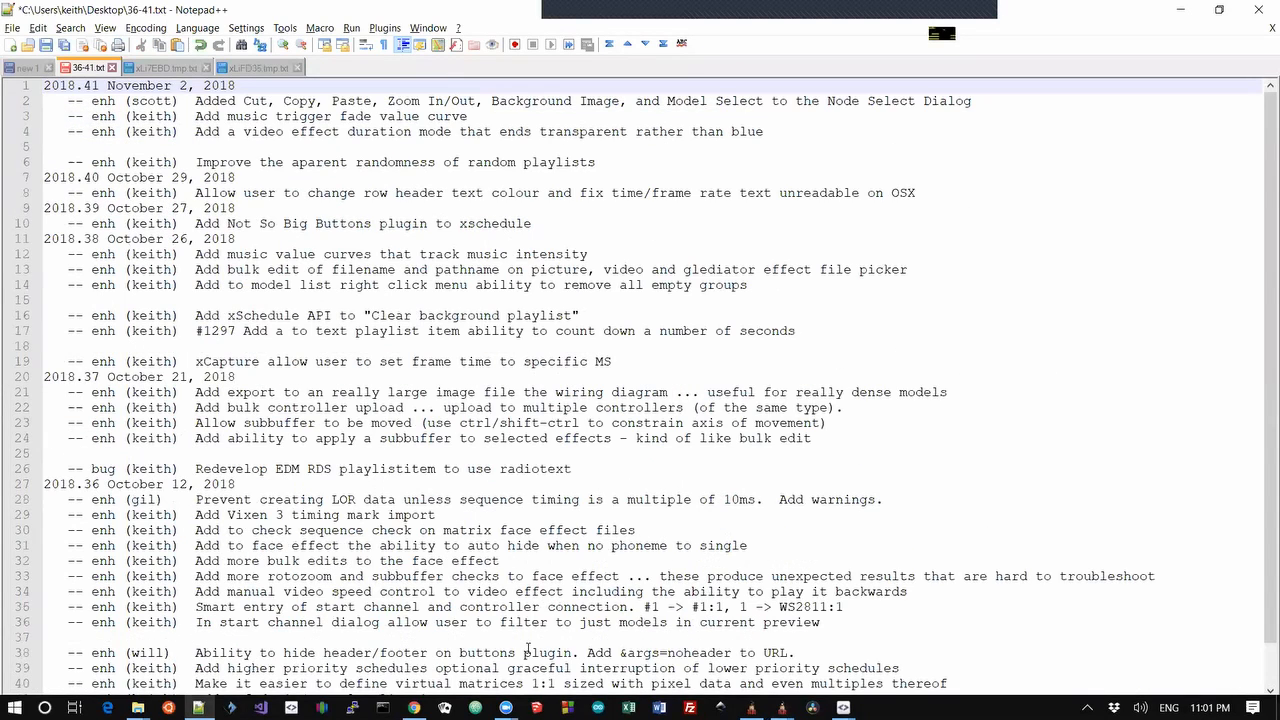
key(Down)
key(Up)
key(Page_Down)
key(Page_Down)
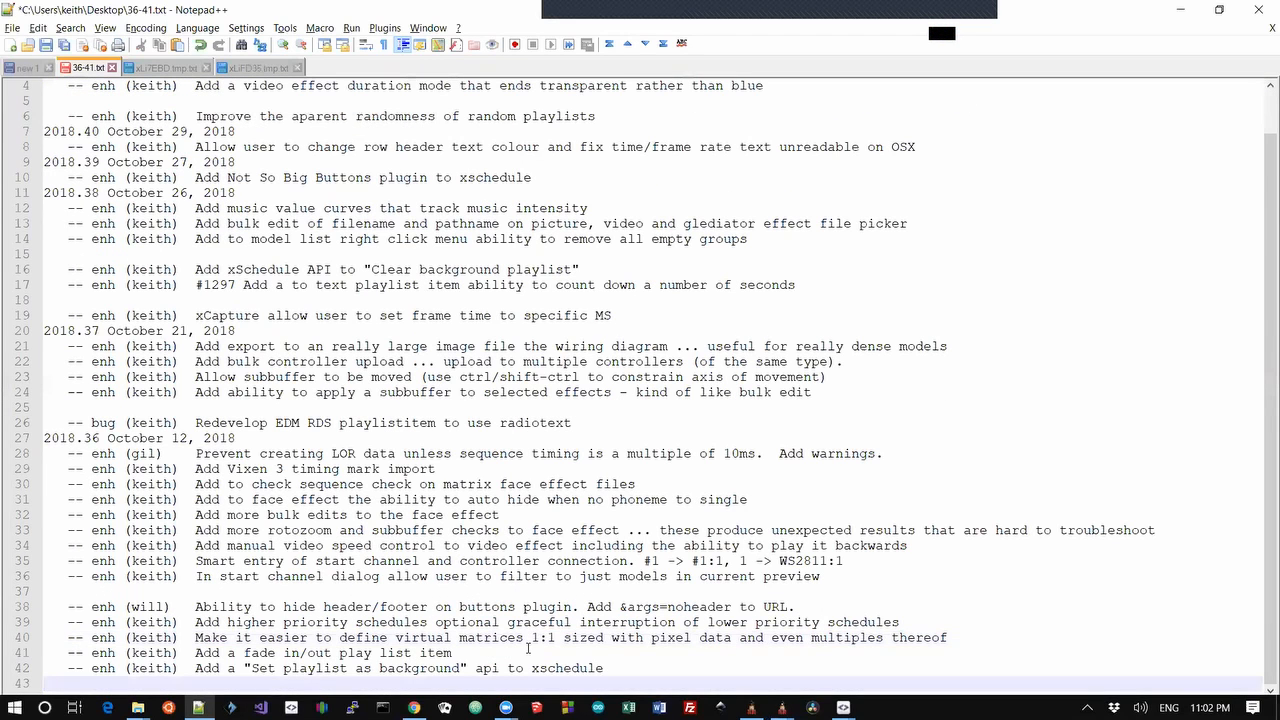
Review the release notes line by line from the end of the file back up to the 2018.41 heading.
key(Up)
key(Up)
key(Up)
key(Up)
key(Up)
key(Up)
key(Up)
key(Up)
key(Up)
key(Up)
key(Up)
key(Up)
key(Up)
key(Up)
key(Up)
key(Up)
key(Up)
key(Up)
key(Up)
key(Up)
key(Up)
key(Up)
key(Up)
key(Up)
key(Up)
key(Up)
key(Up)
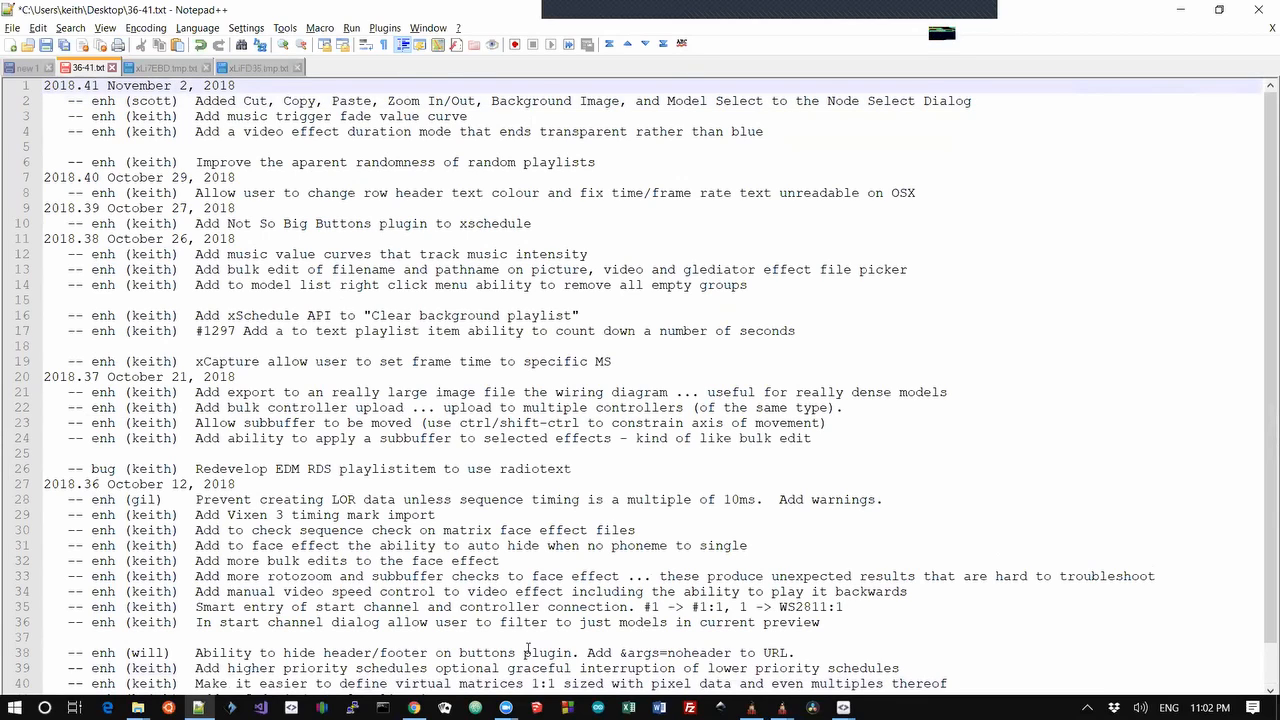
Go through the first 2018.41 notes, from the Node Select Dialog additions to the music trigger fade value curve.
key(Down)
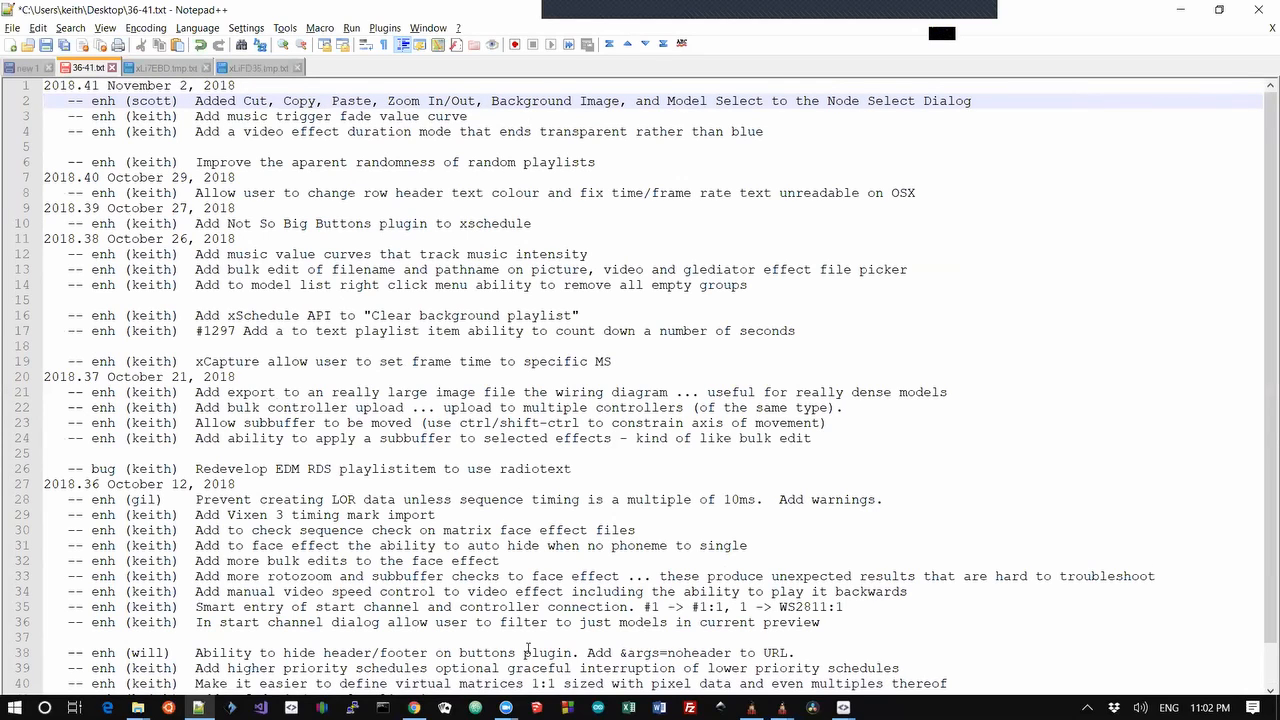
key(Down)
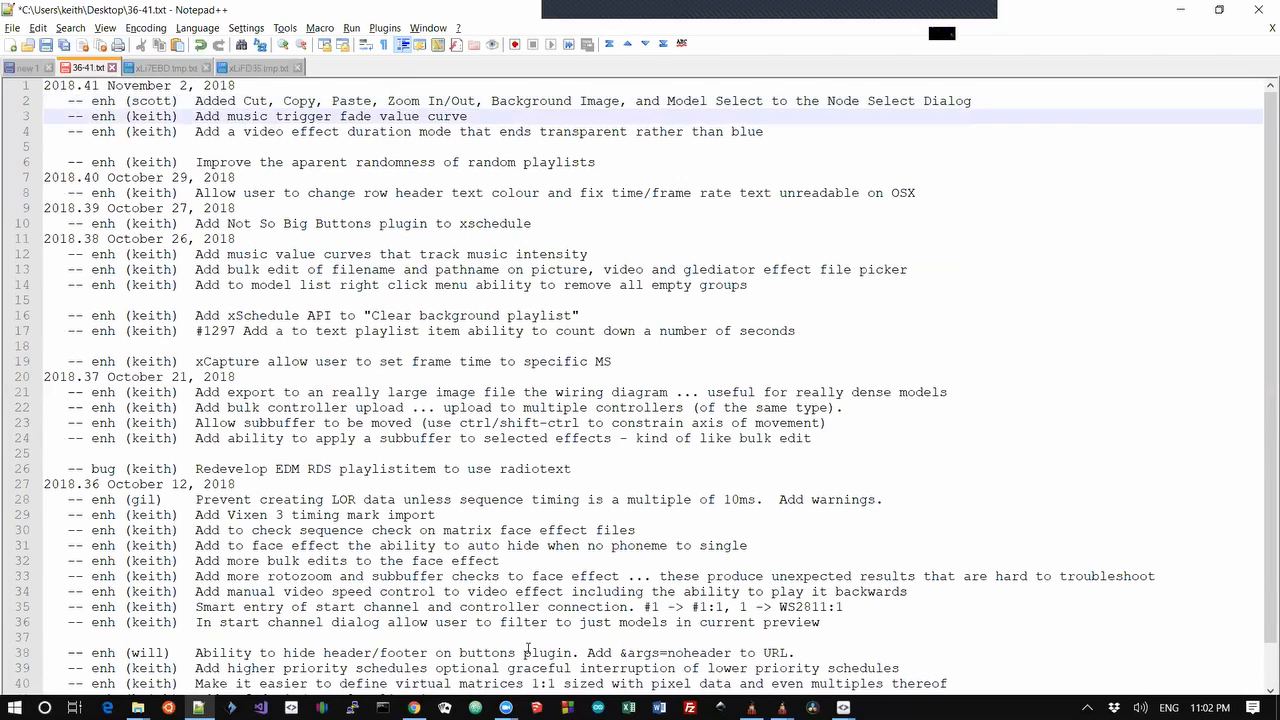
scroll(527, 650, down, 1)
scroll(527, 650, up, 1)
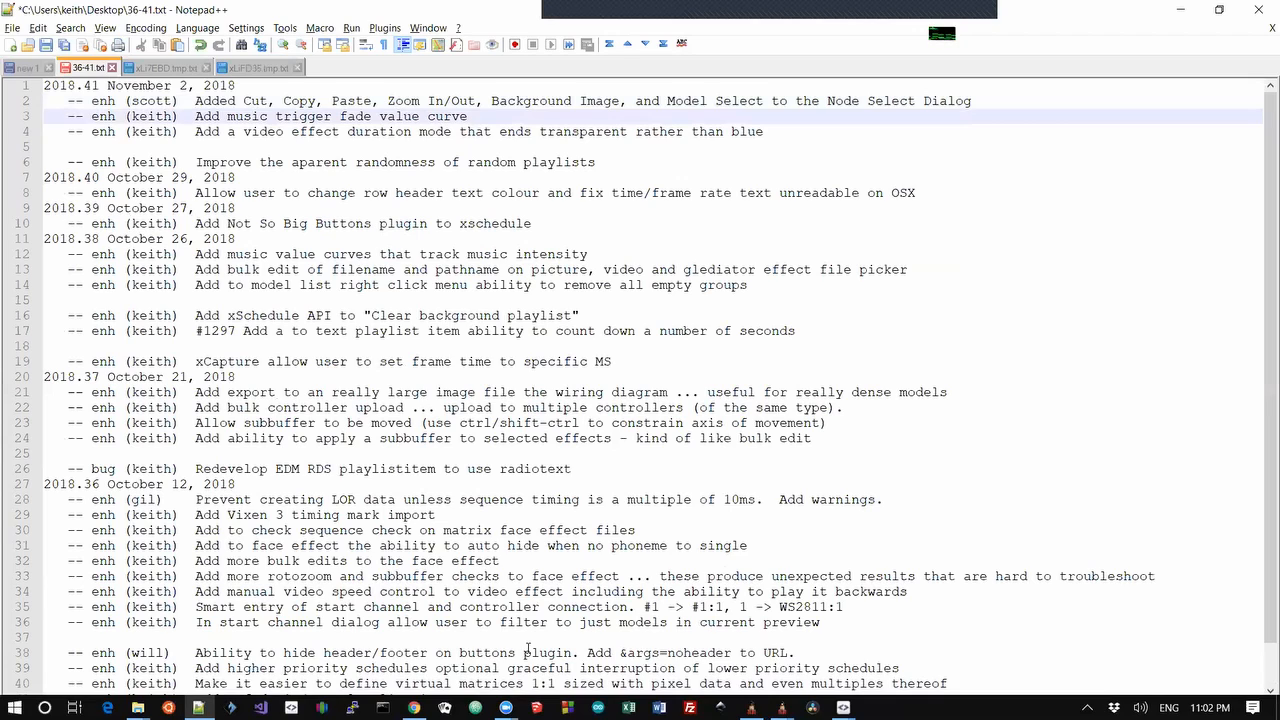